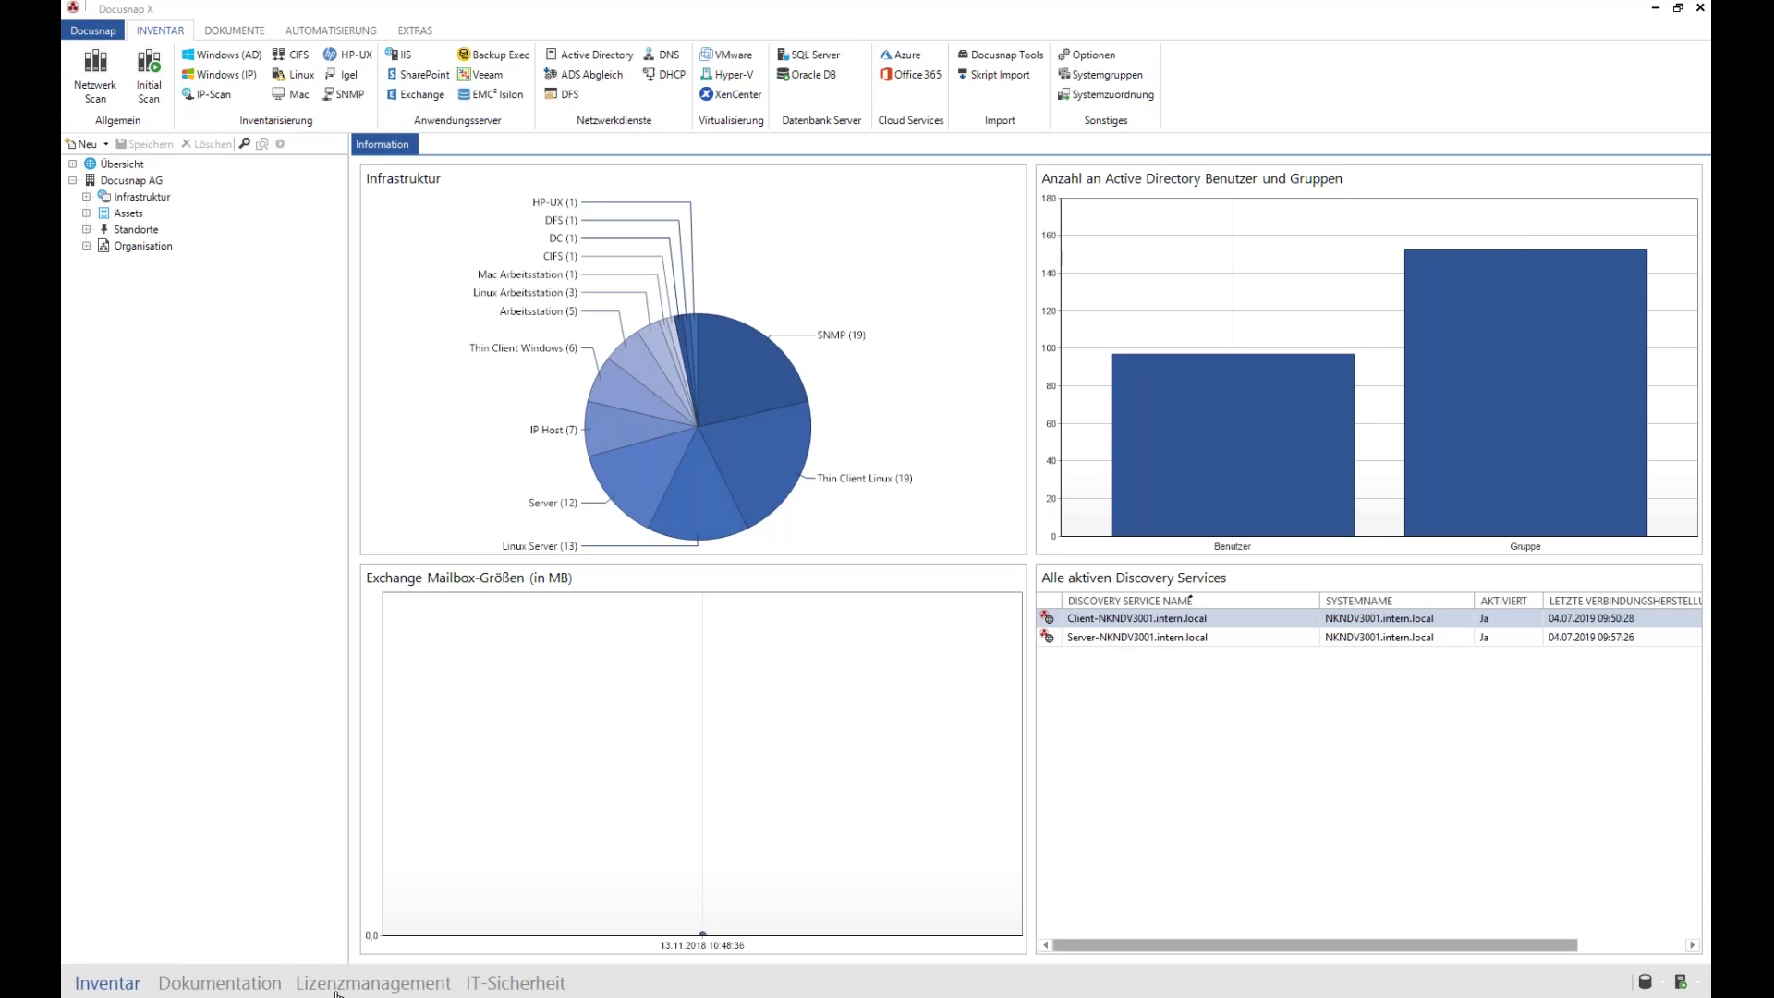
Step: Show the software list of server DSDC01 from its 19.06.2018 scan in the dsra.local domain
click(86, 197)
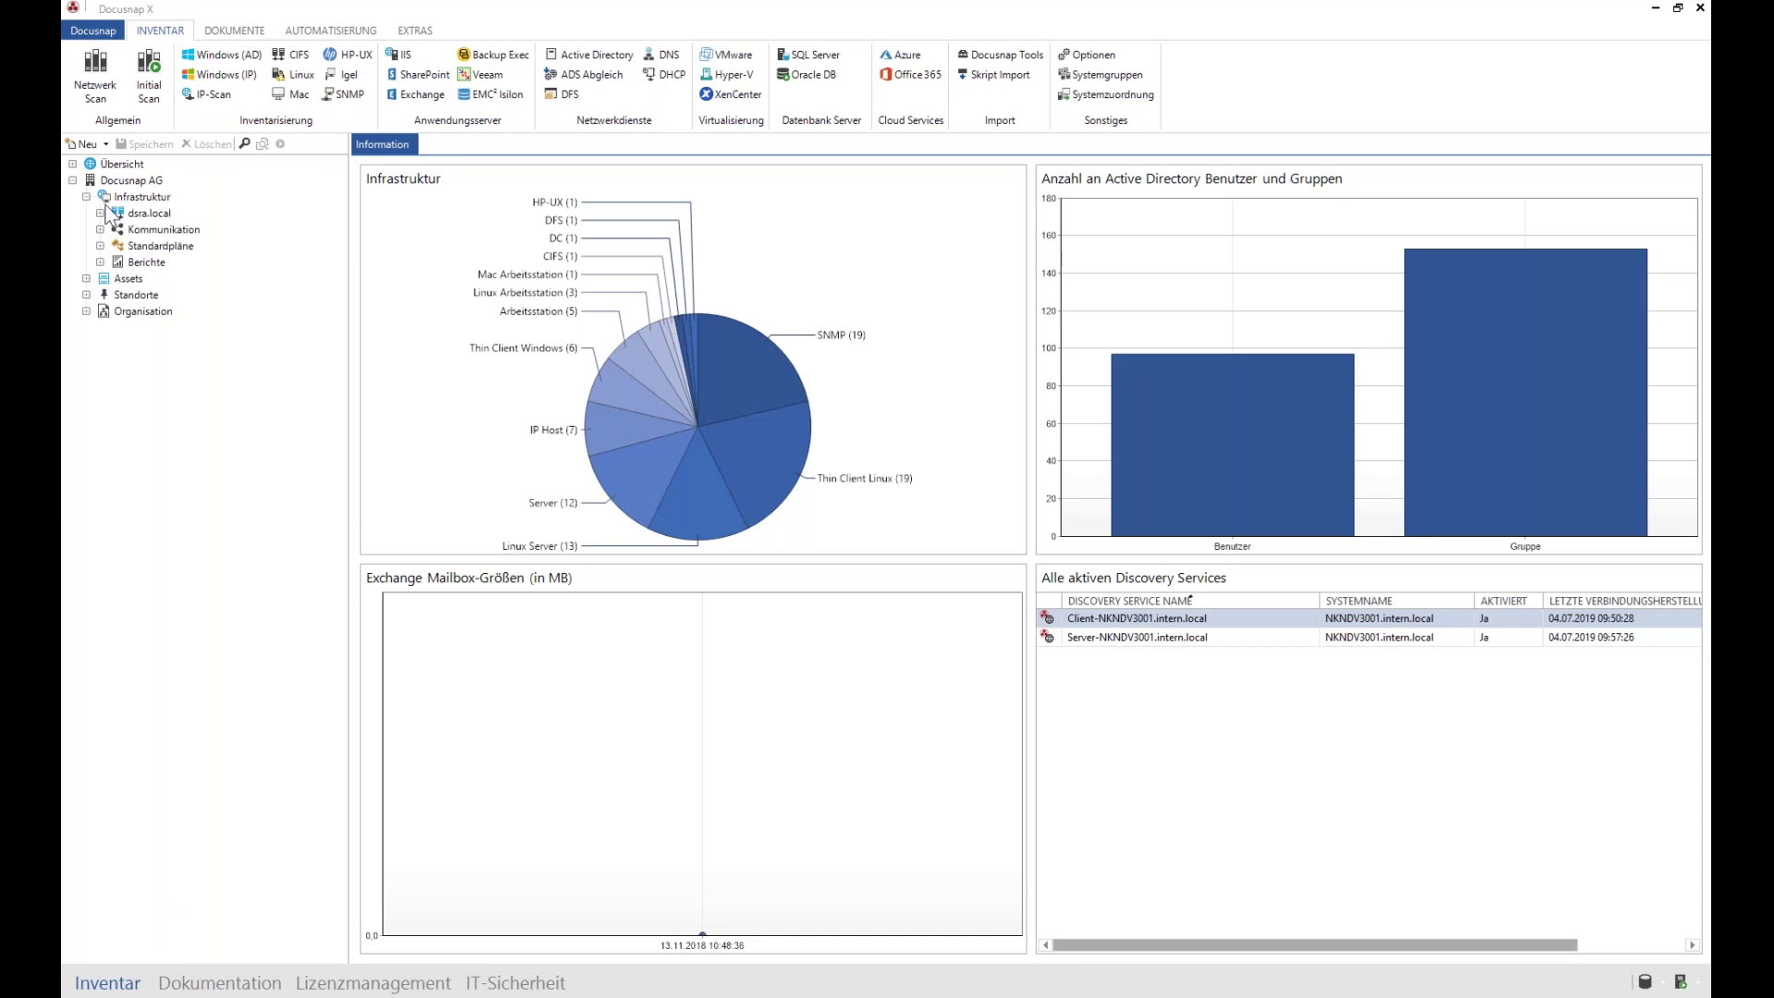
click(100, 214)
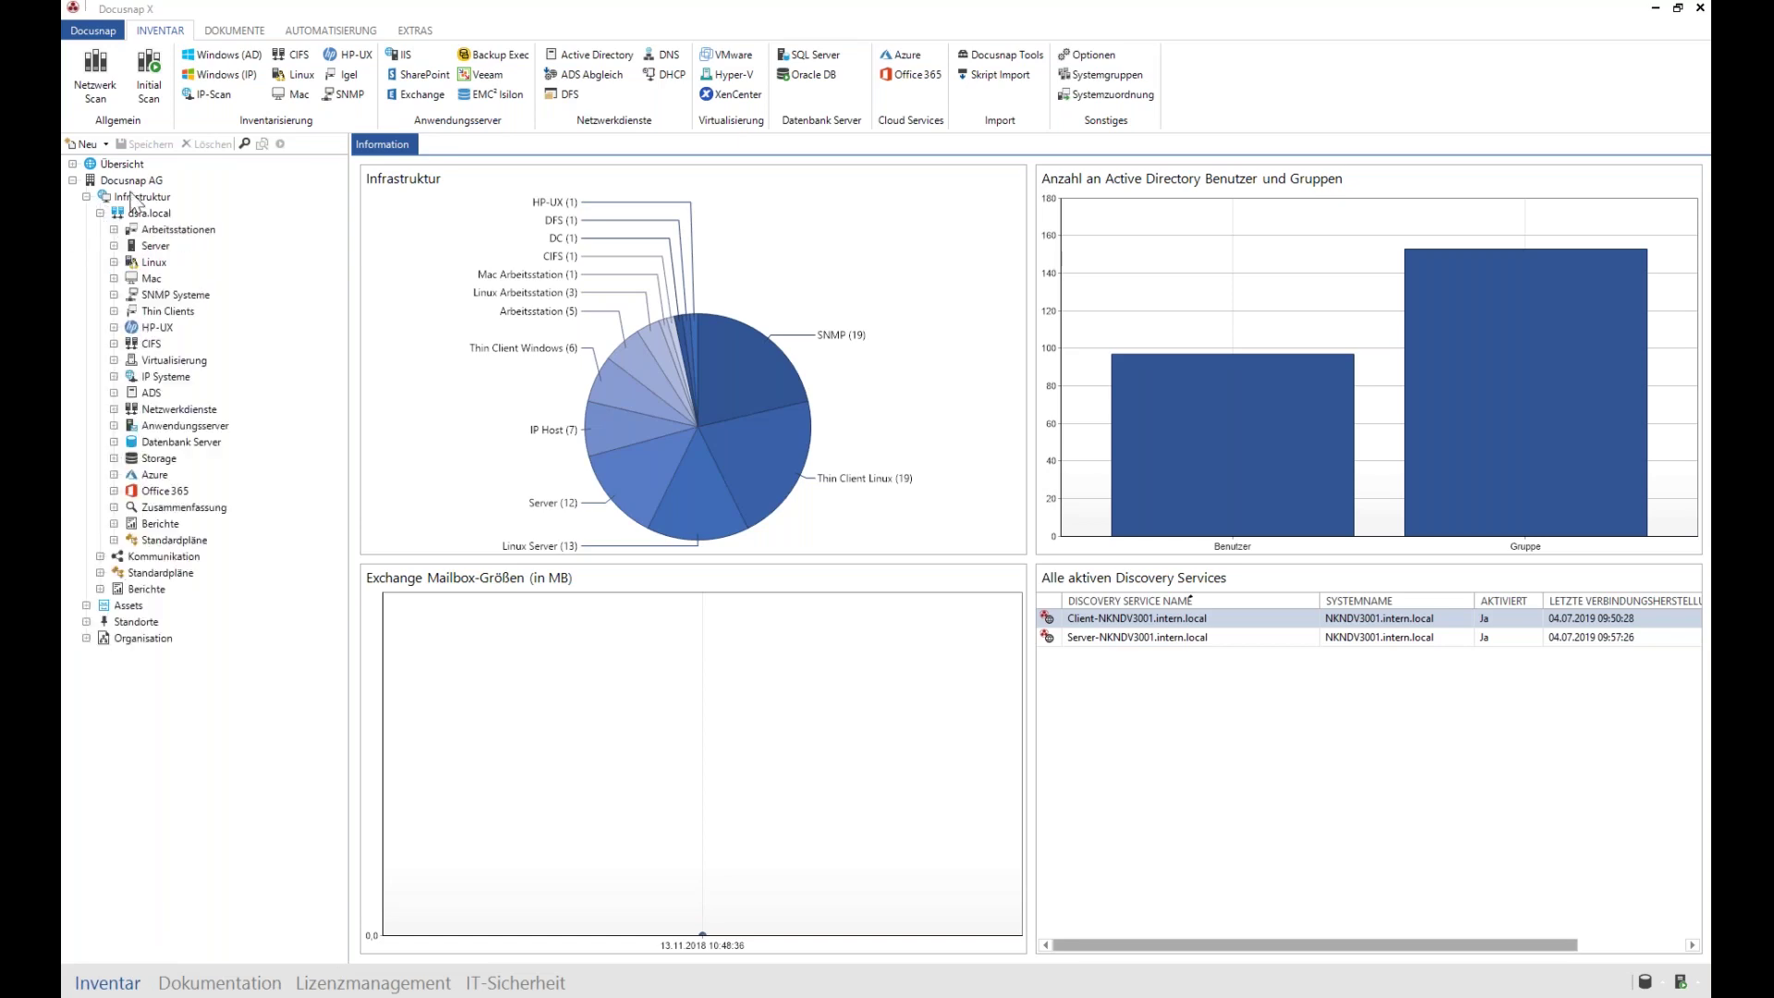
click(114, 231)
click(113, 311)
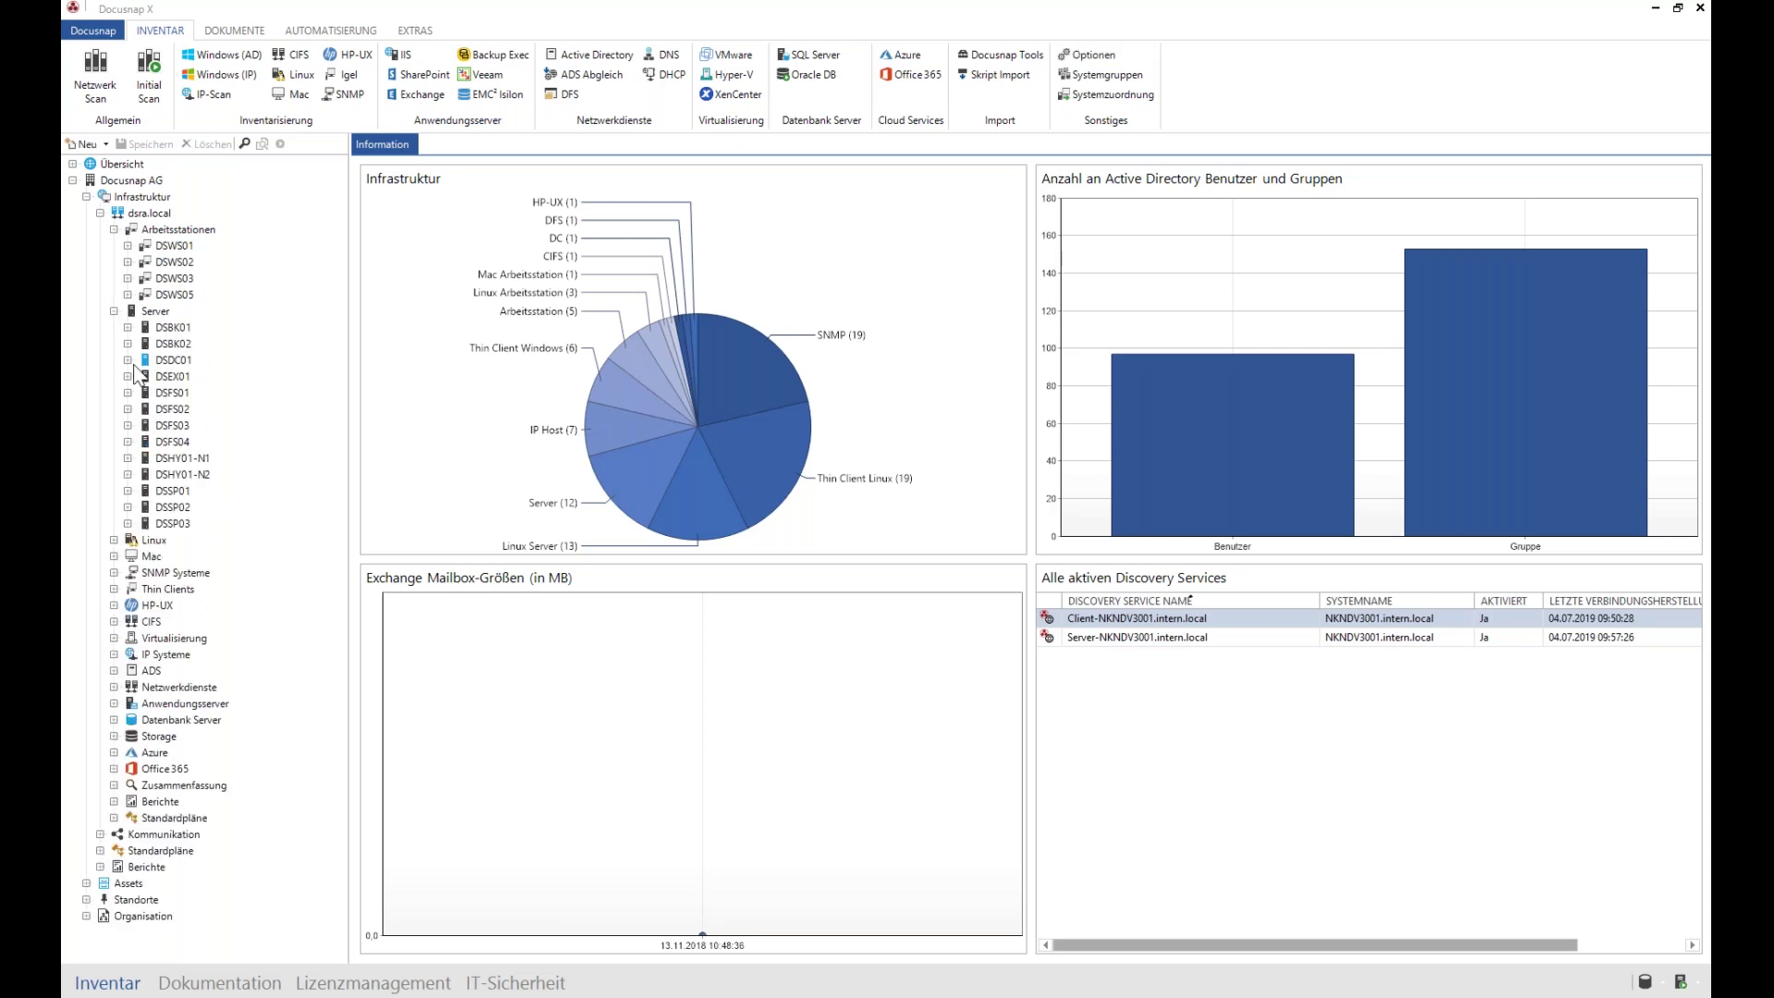
click(128, 360)
click(141, 393)
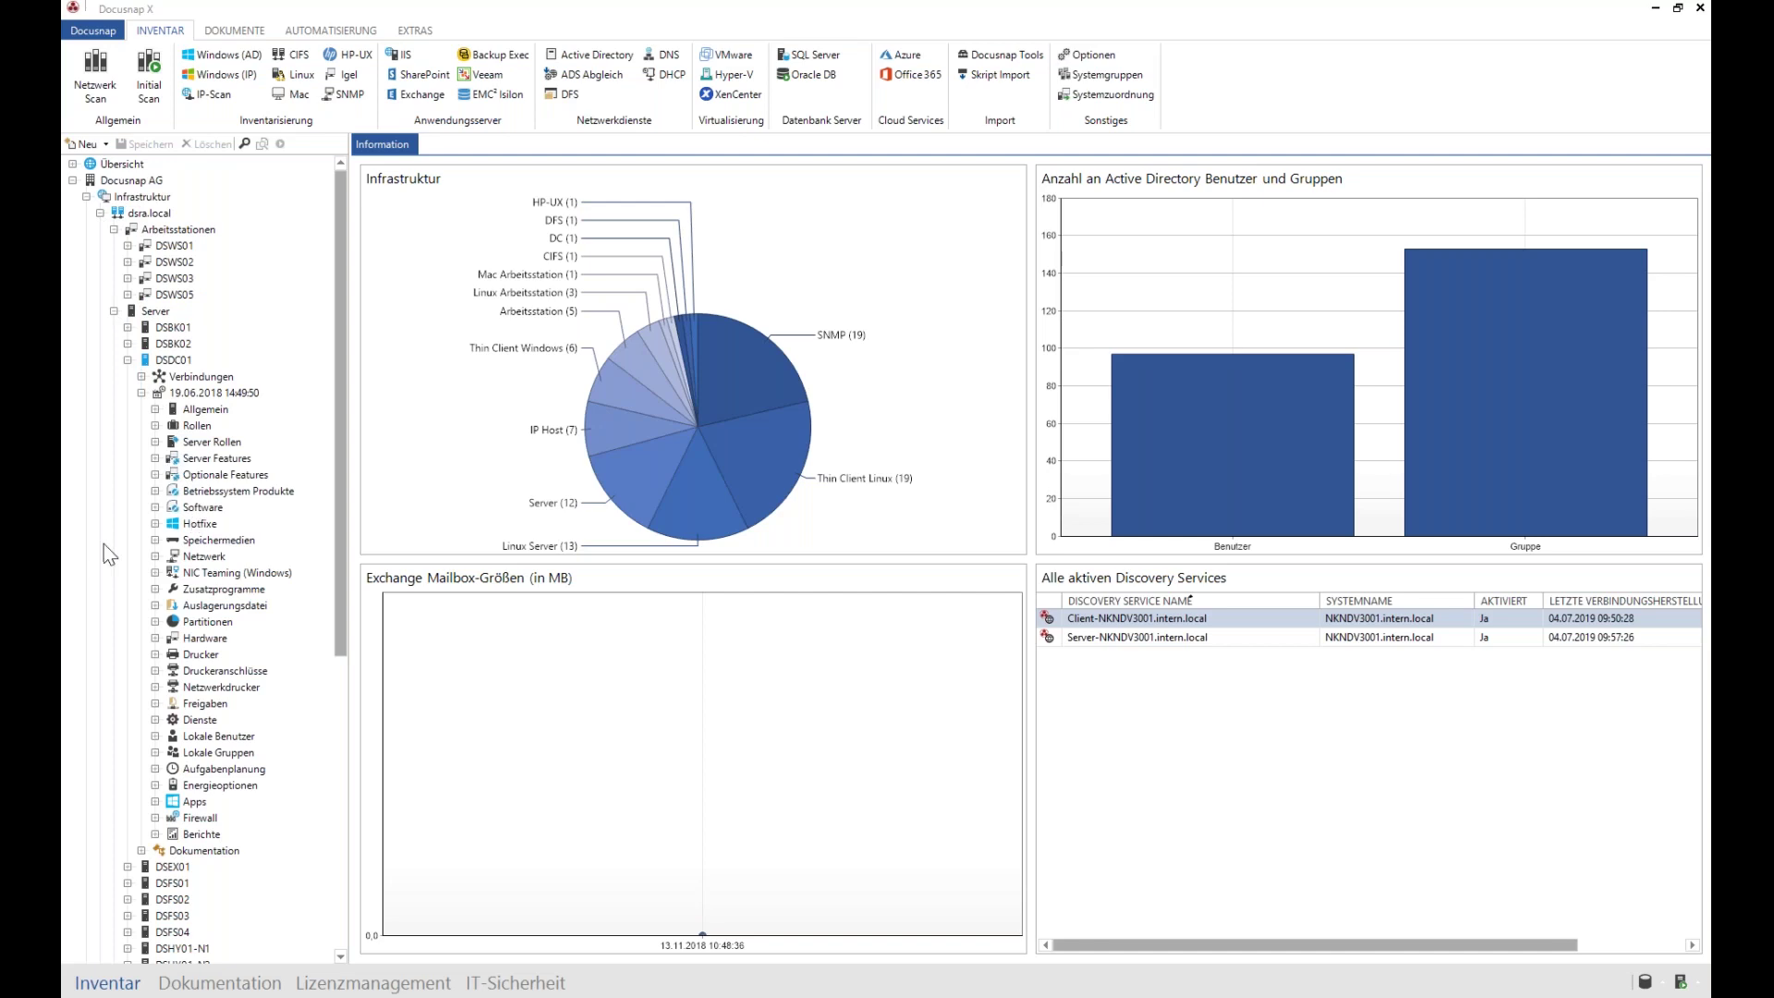
click(199, 508)
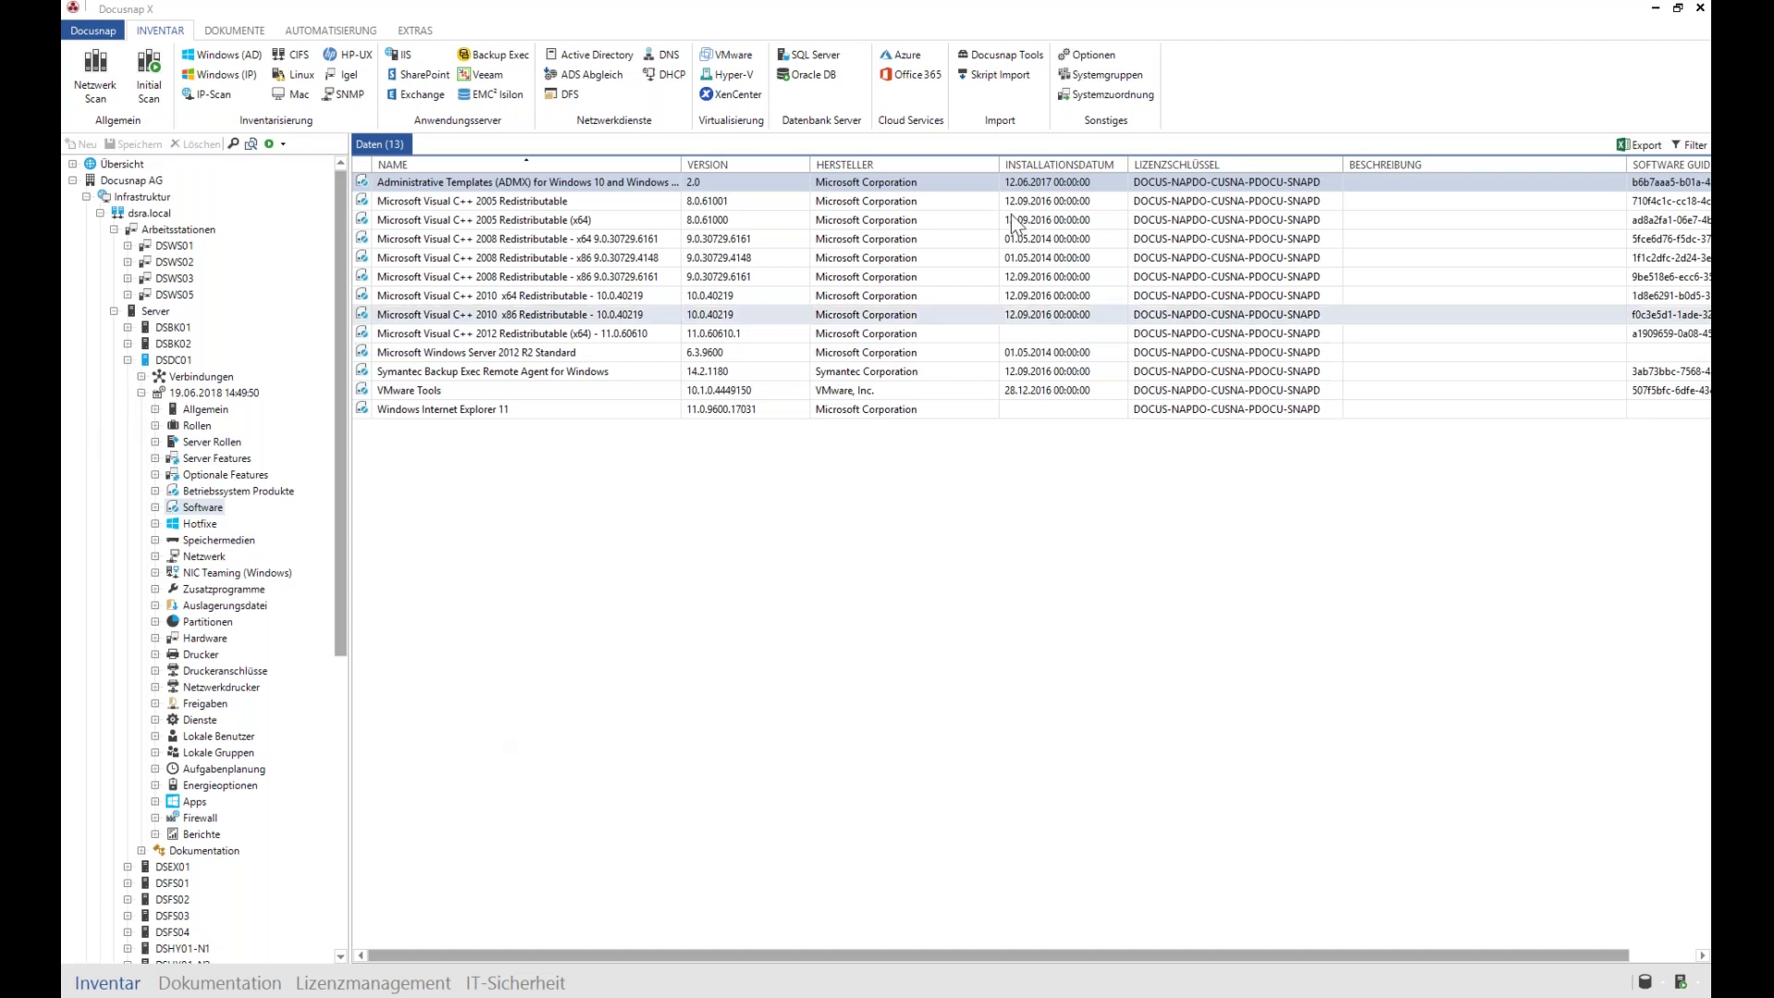
Step: Generate the Software Zusammenfassung report for dsra.local from the software reports under Infrastruktur, Systeme
click(114, 230)
click(114, 245)
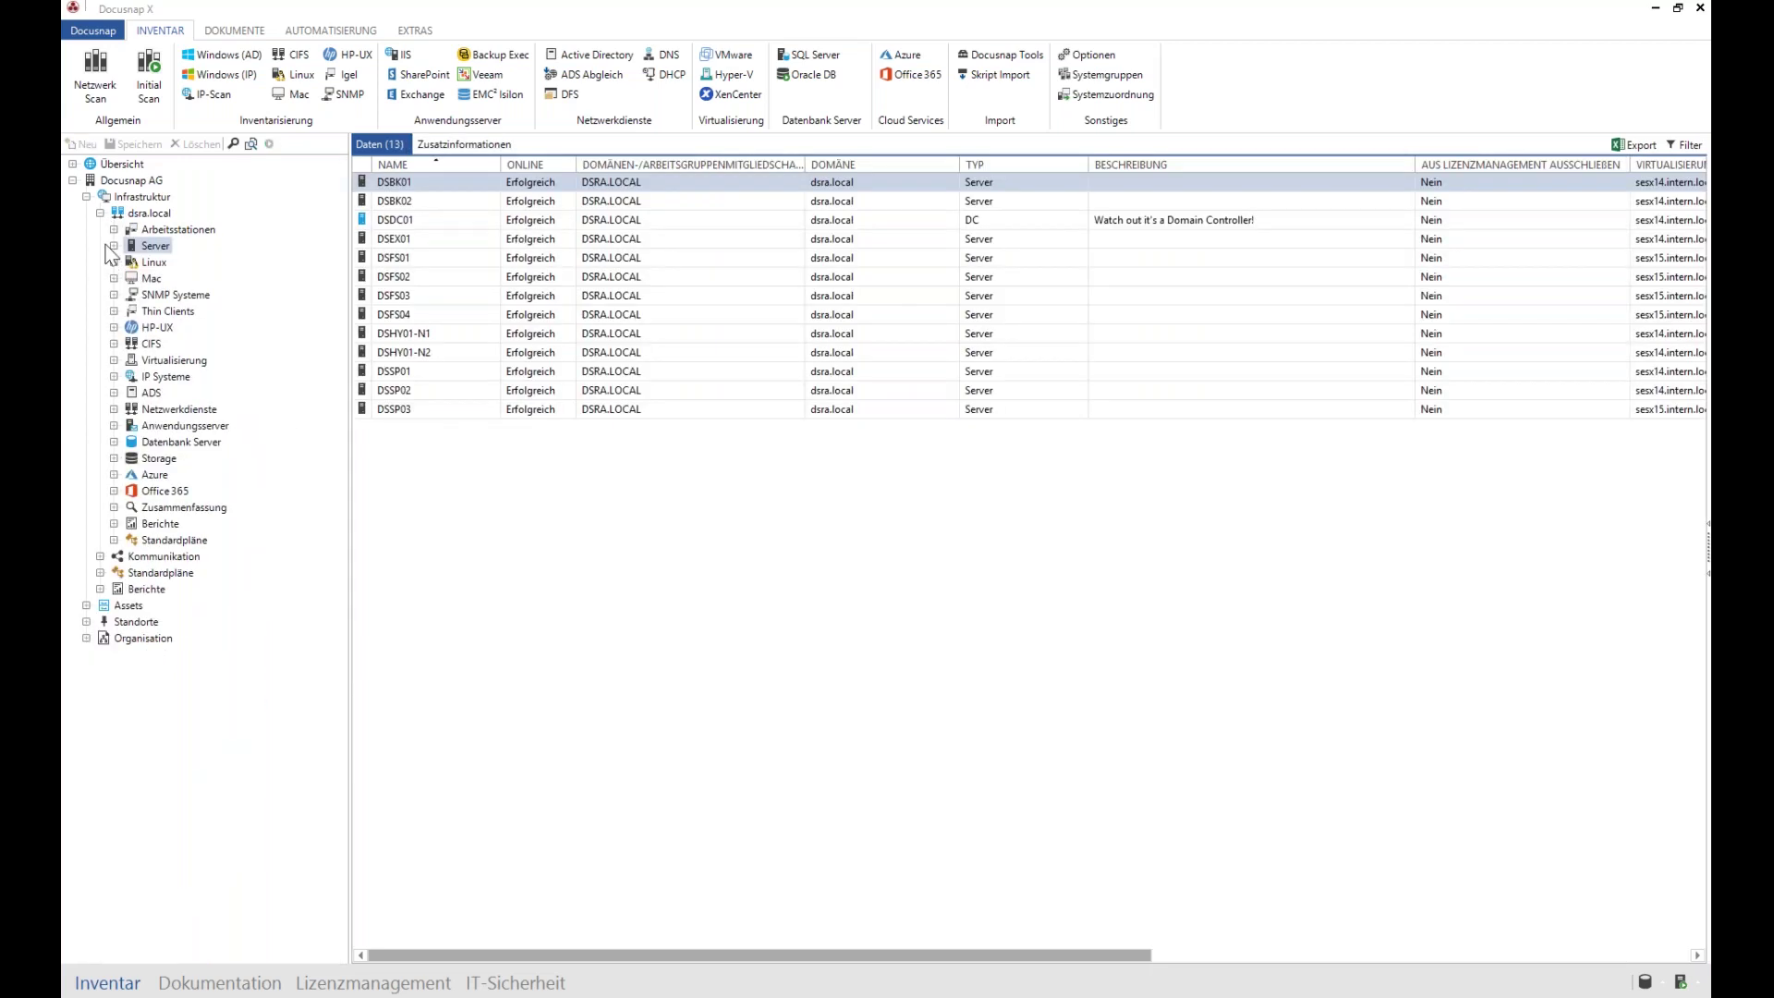
click(114, 524)
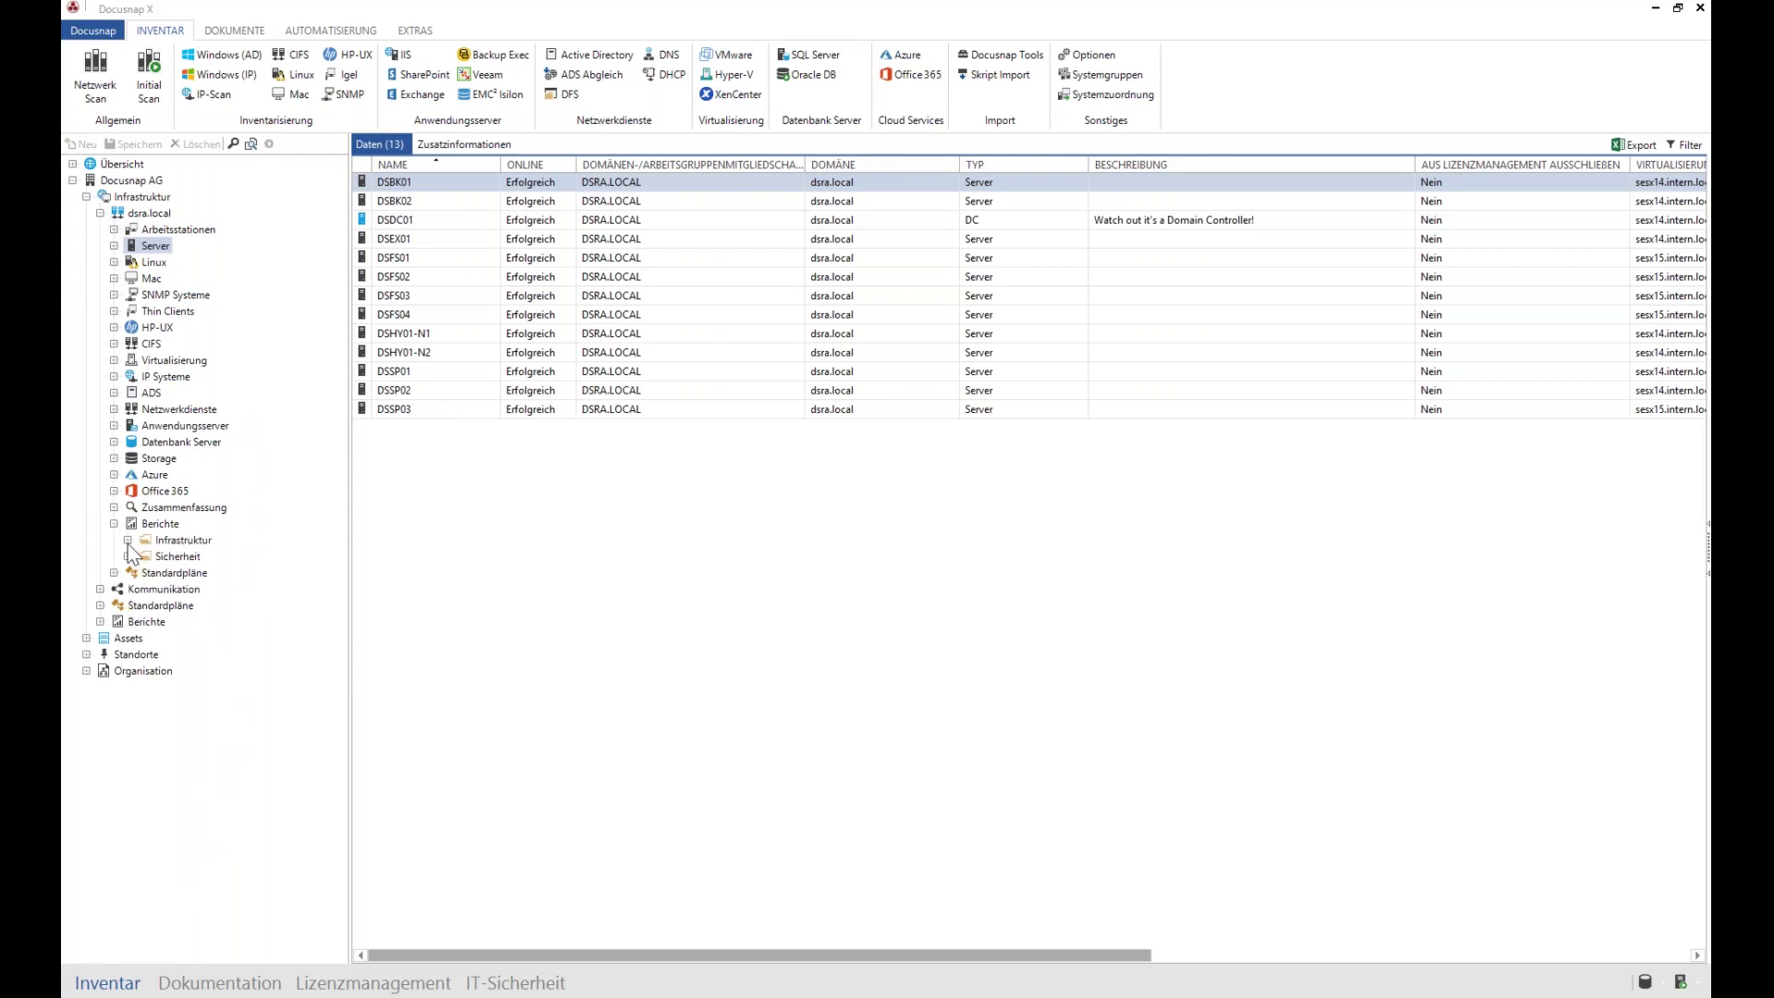
click(128, 540)
click(142, 572)
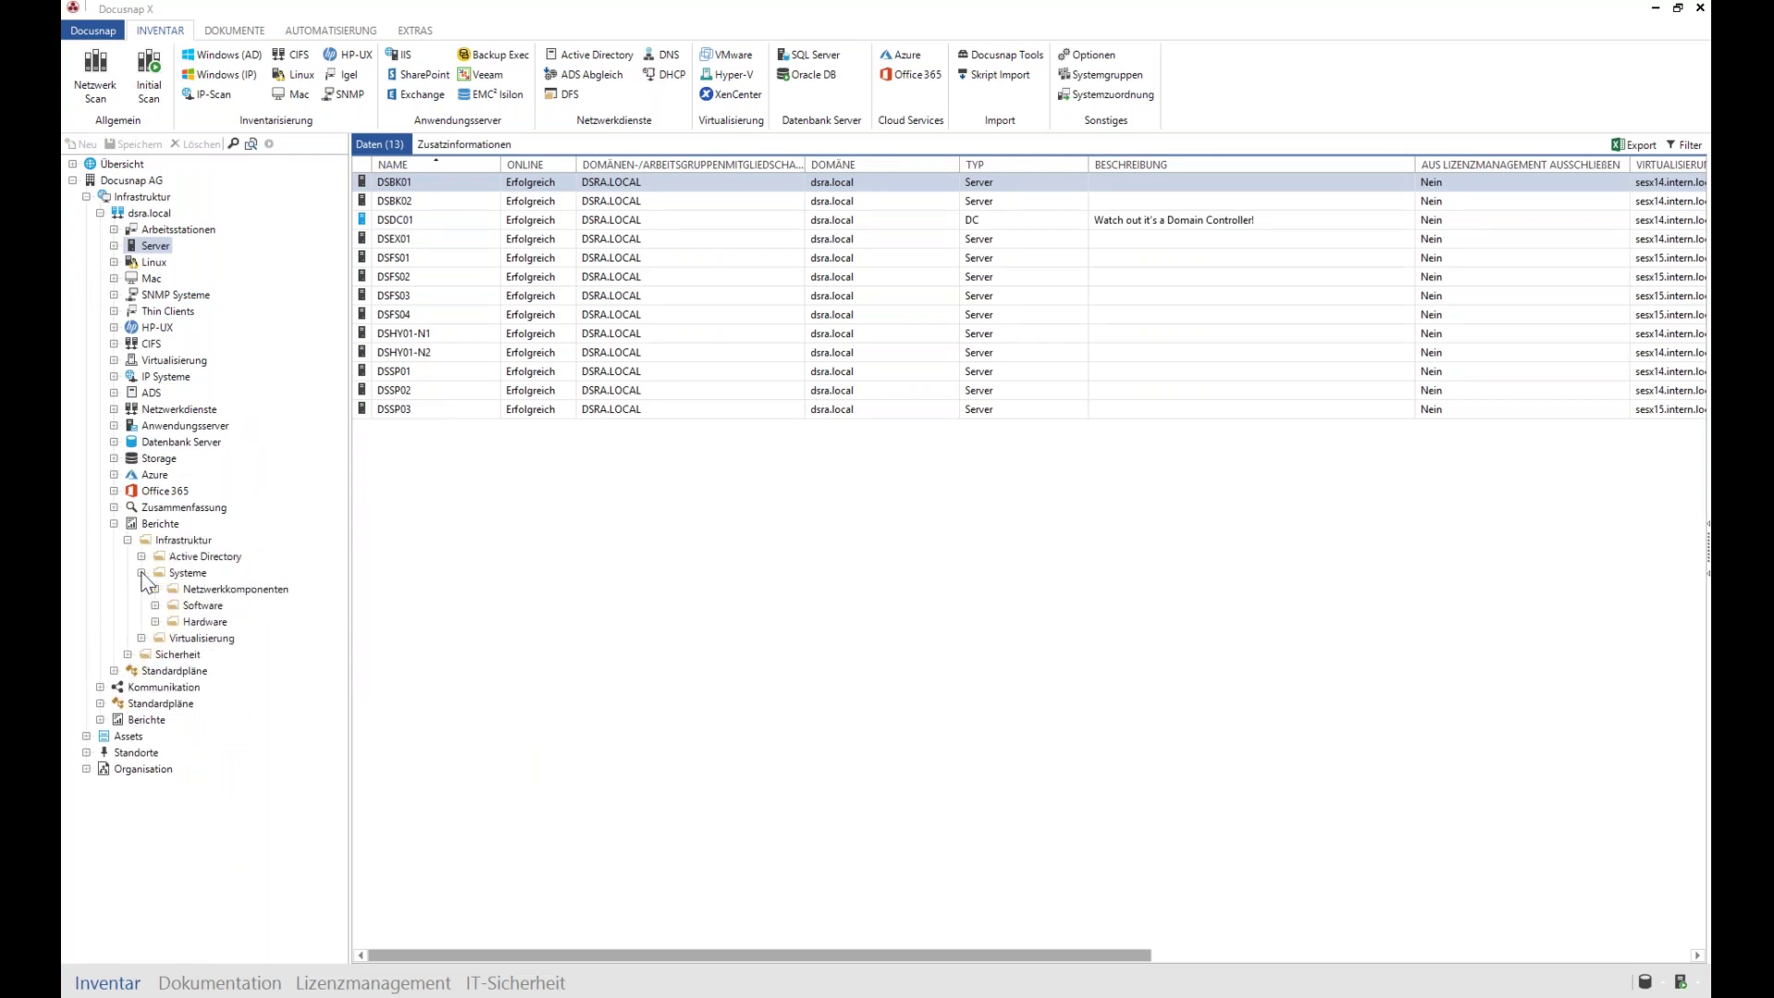
click(155, 606)
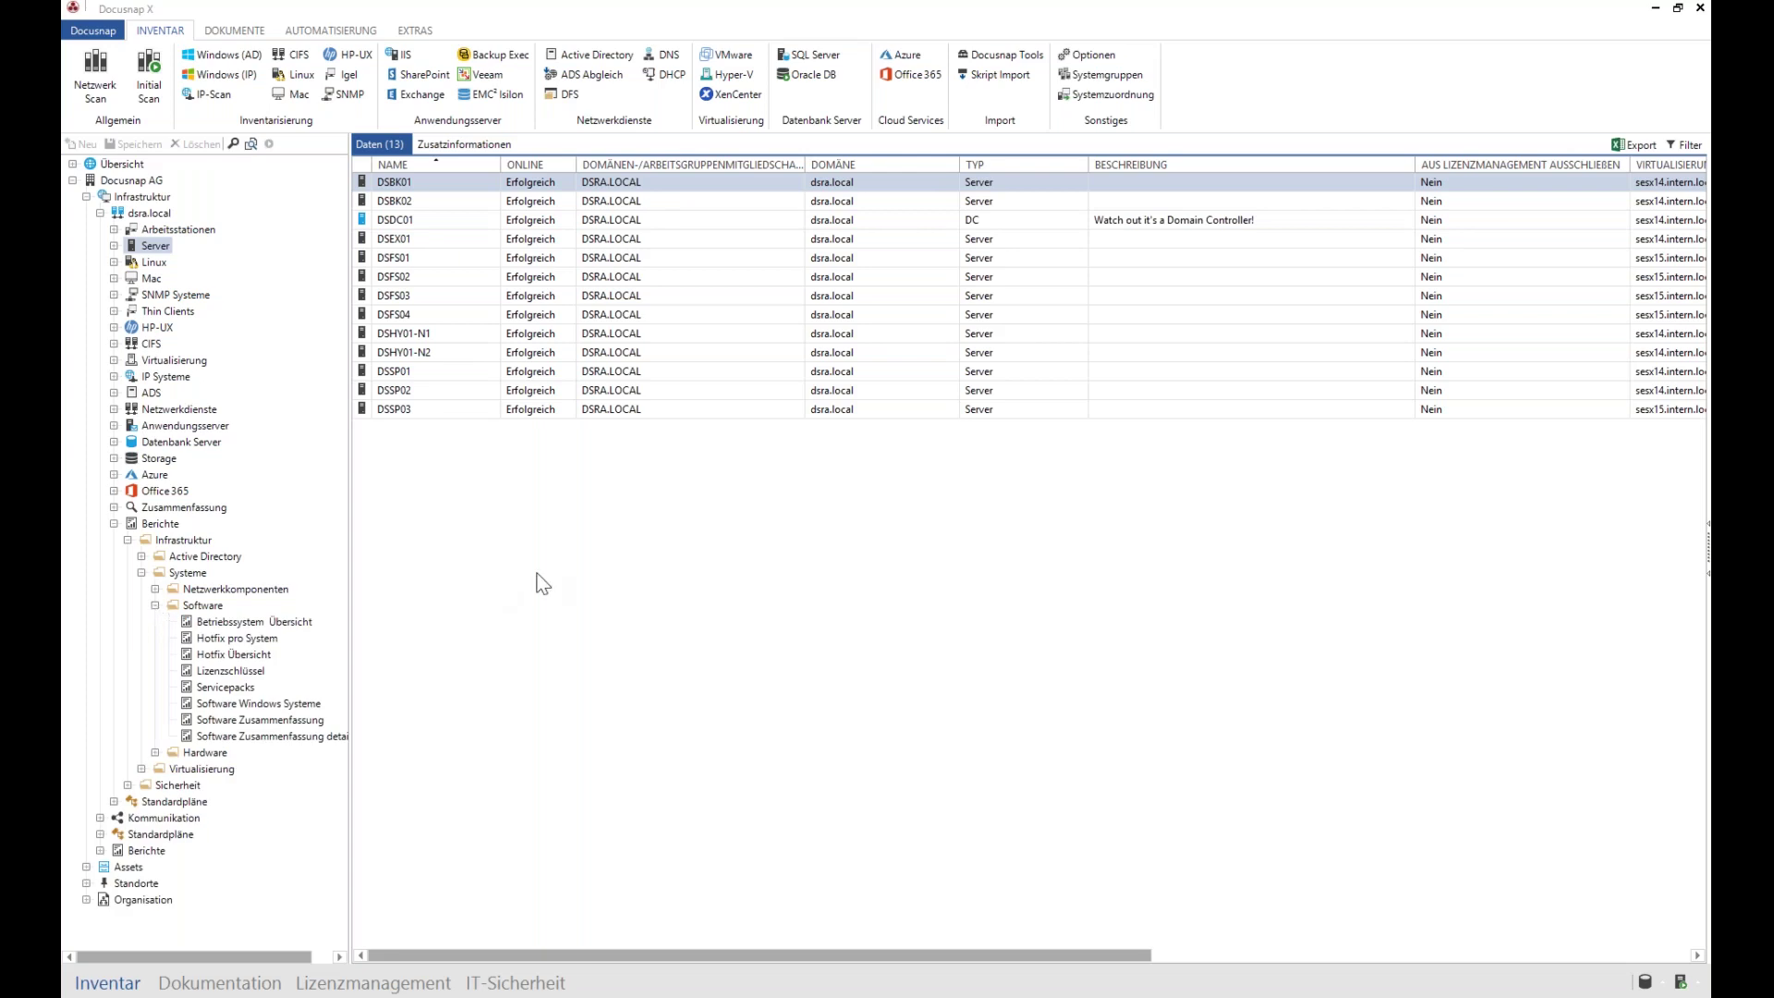
click(301, 721)
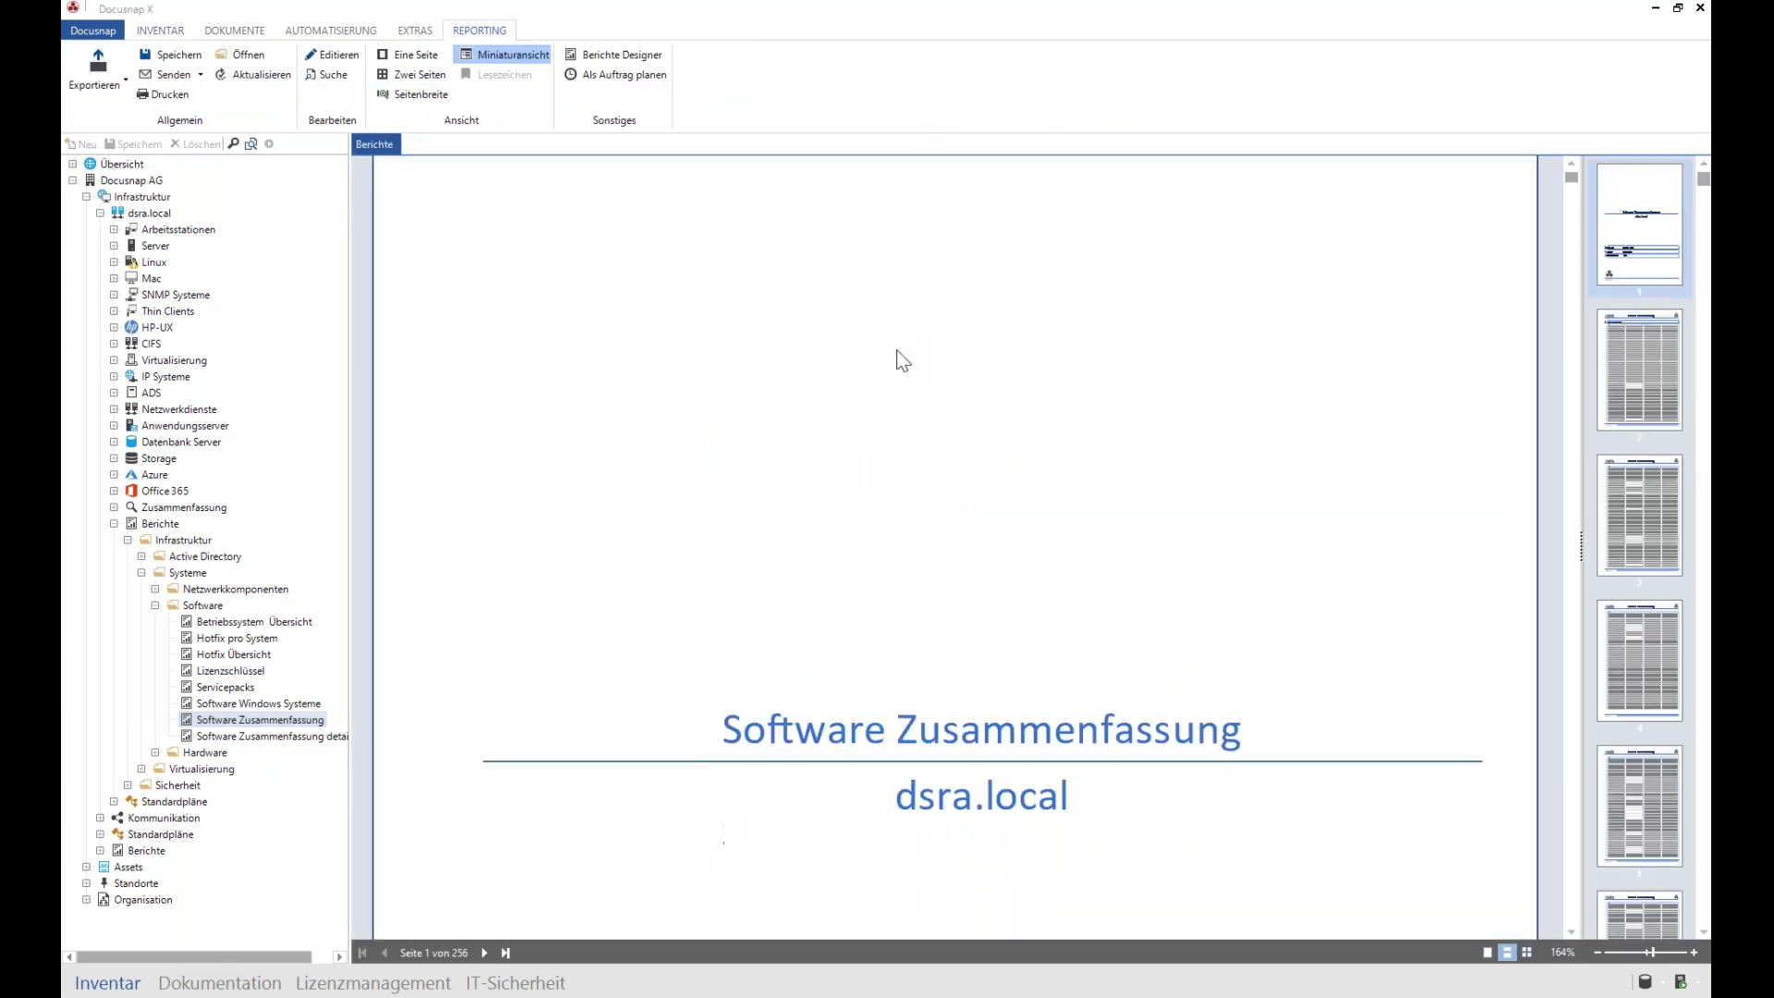
Step: Look through the pages of the software summary report and check the available export formats
scroll(891, 352, down, 10)
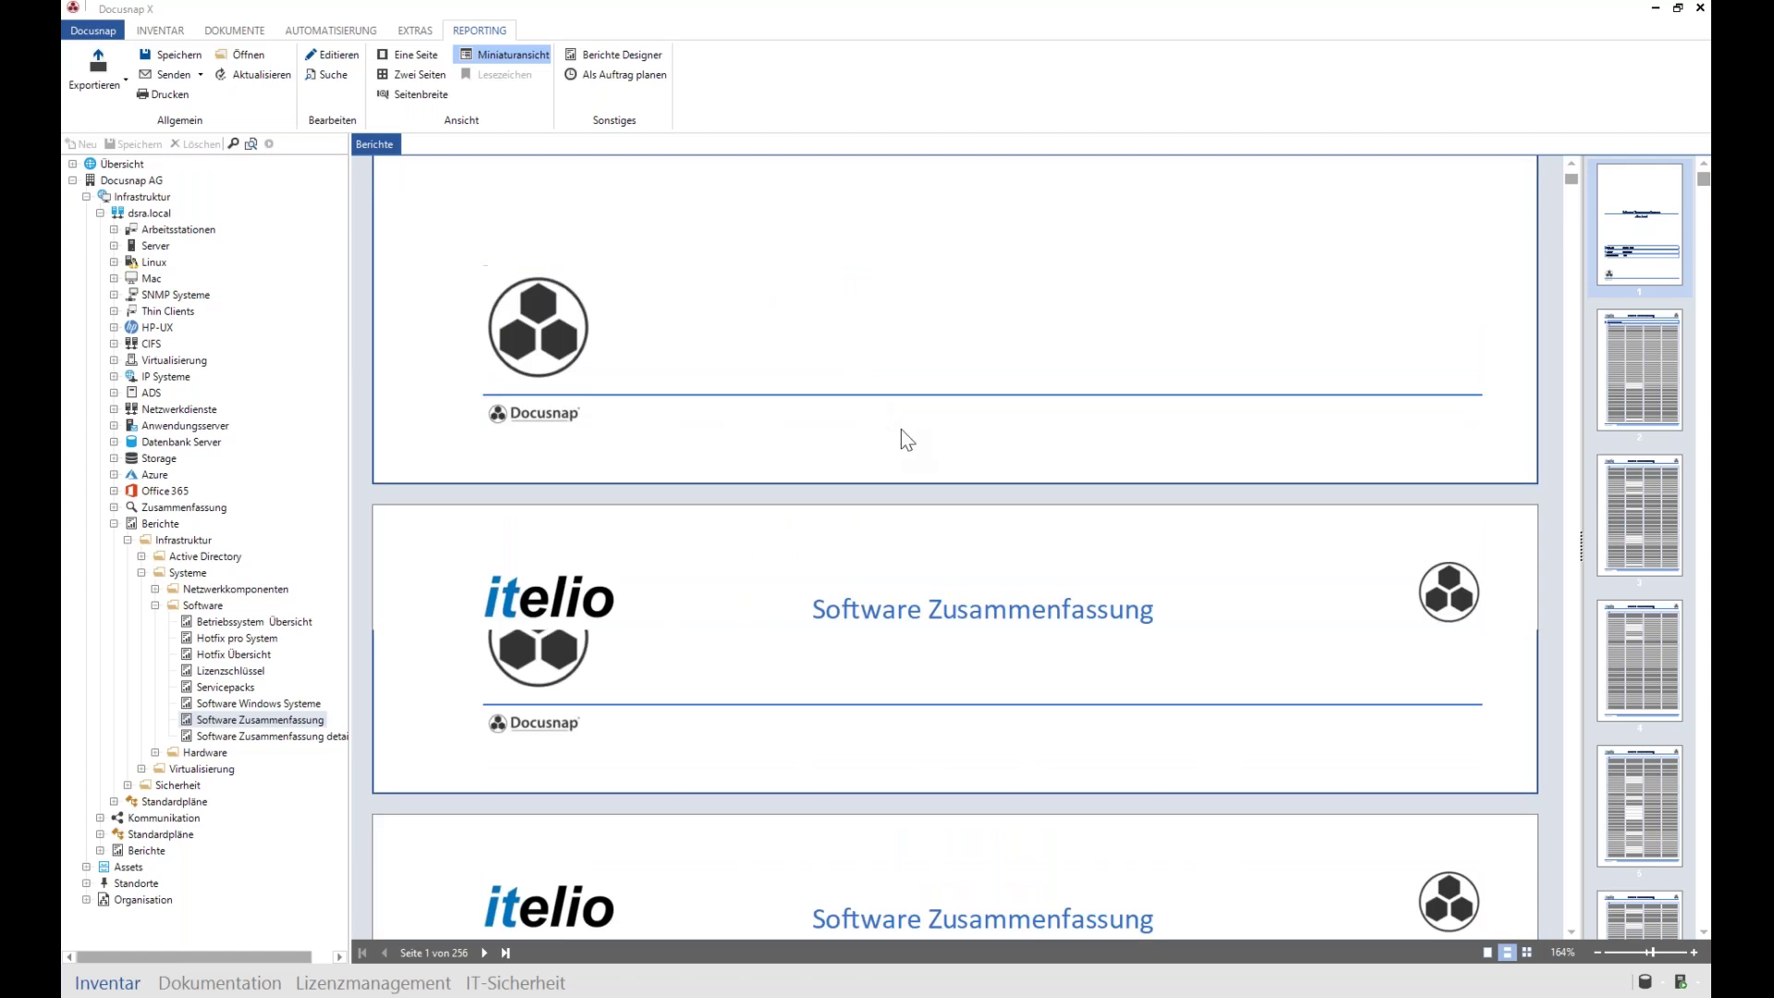
scroll(900, 429, down, 10)
click(119, 85)
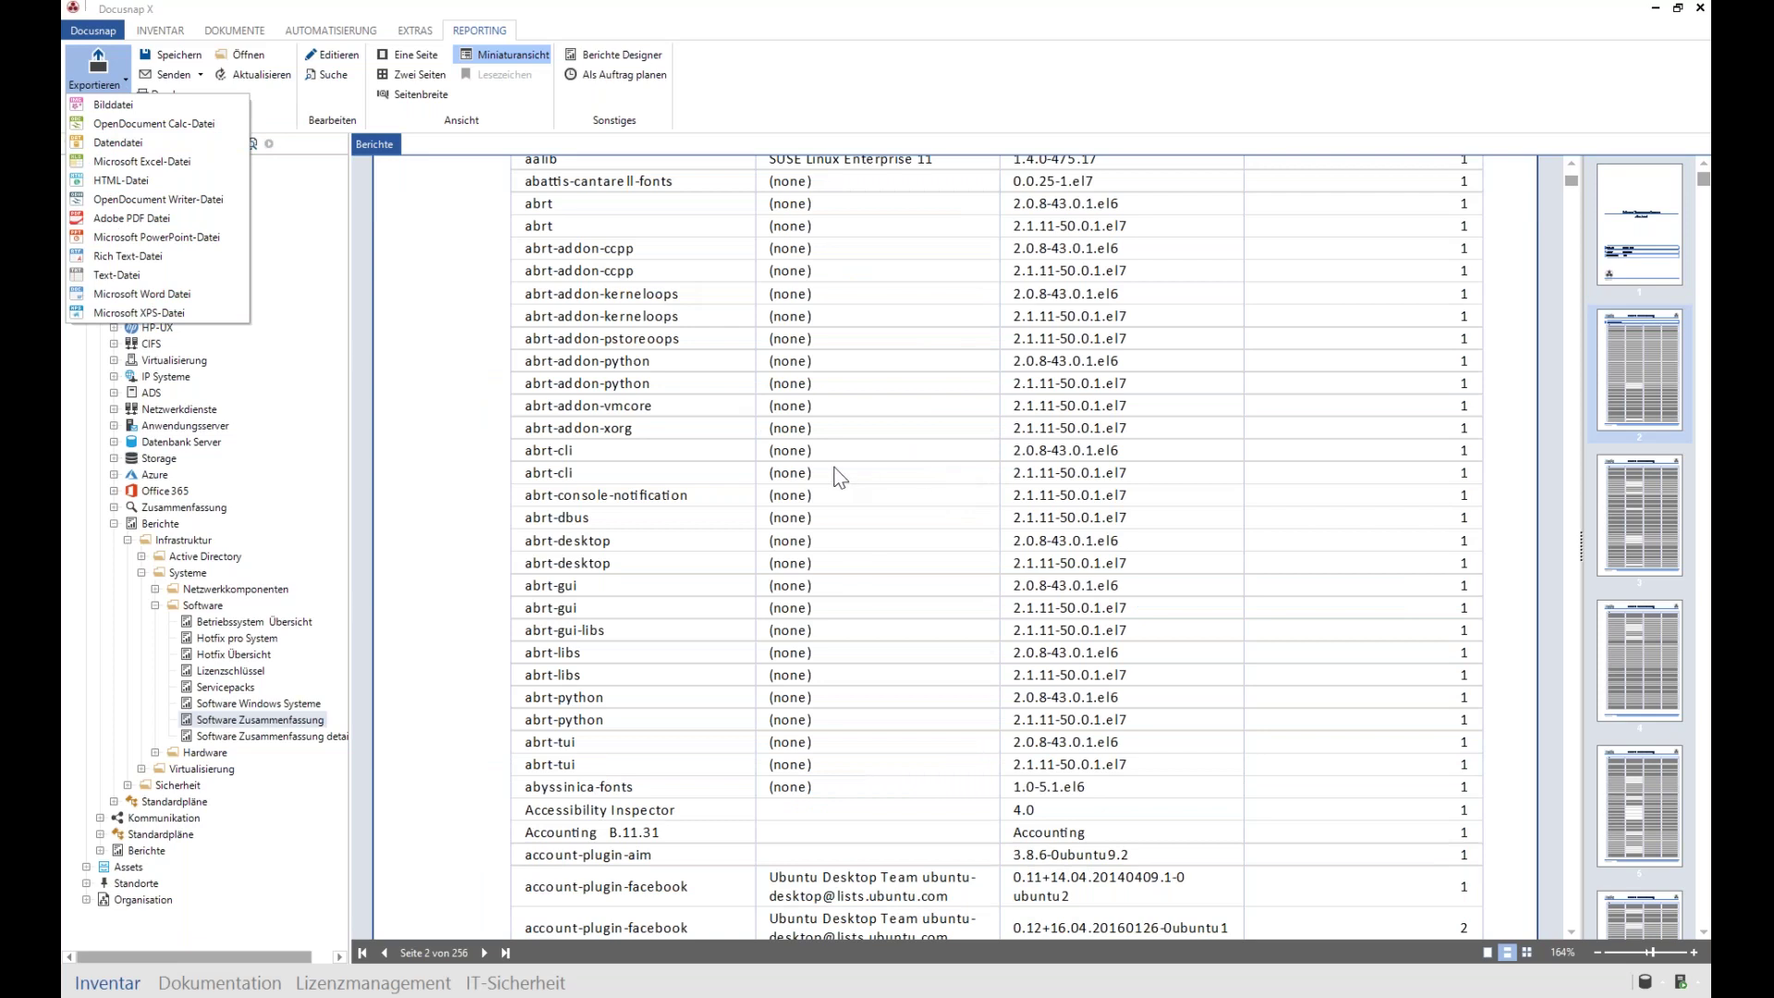
click(865, 485)
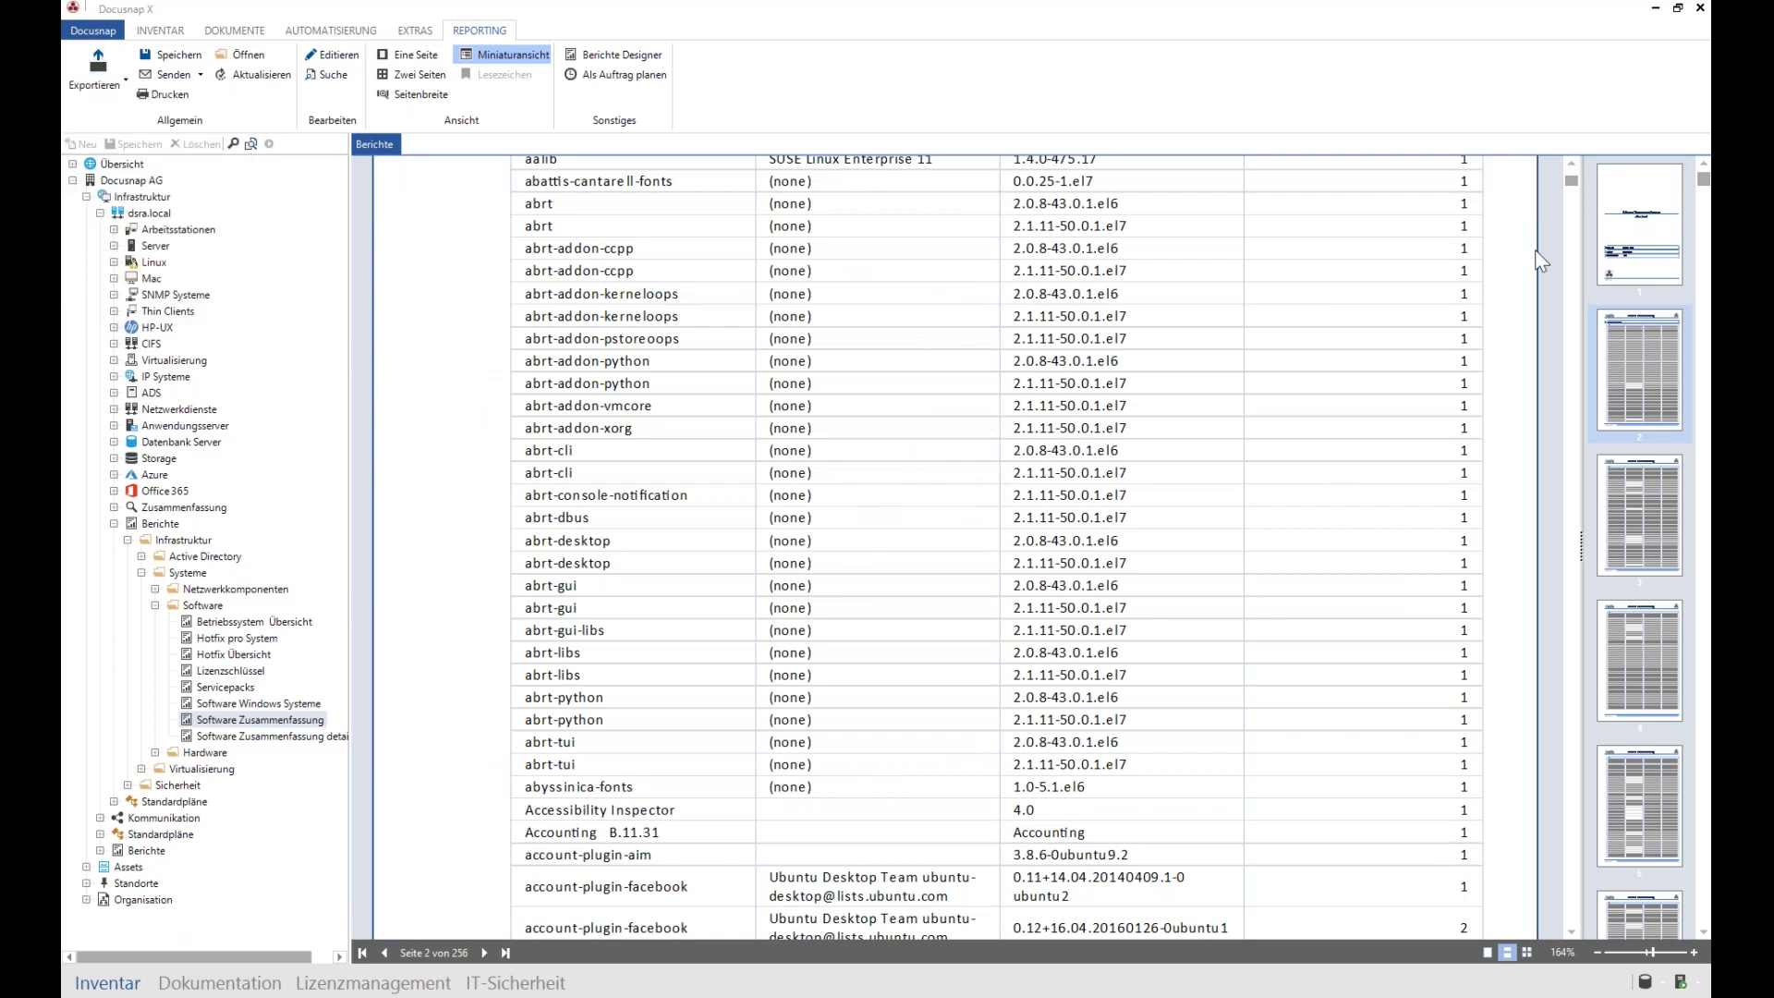
drag(1568, 183, 1568, 231)
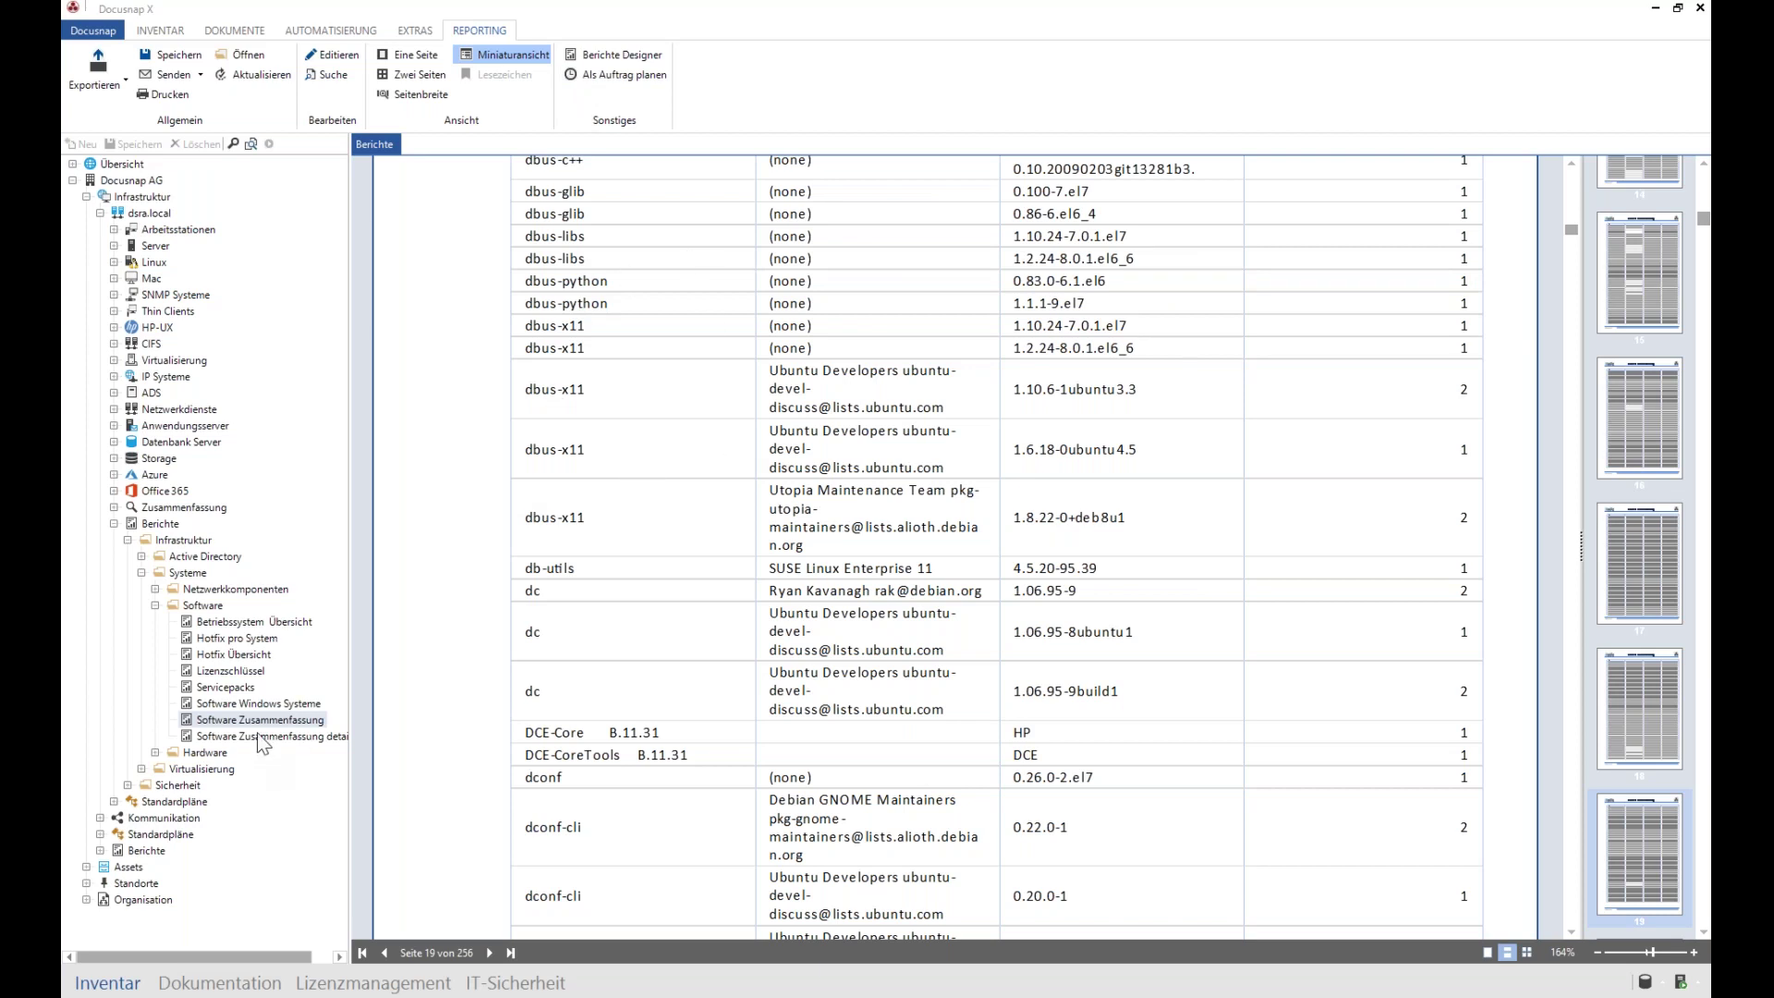
Step: Switch to the Dokumentation area and view the Rackdarstellung concept of Docusnap AG
click(237, 983)
click(72, 164)
click(86, 213)
click(143, 247)
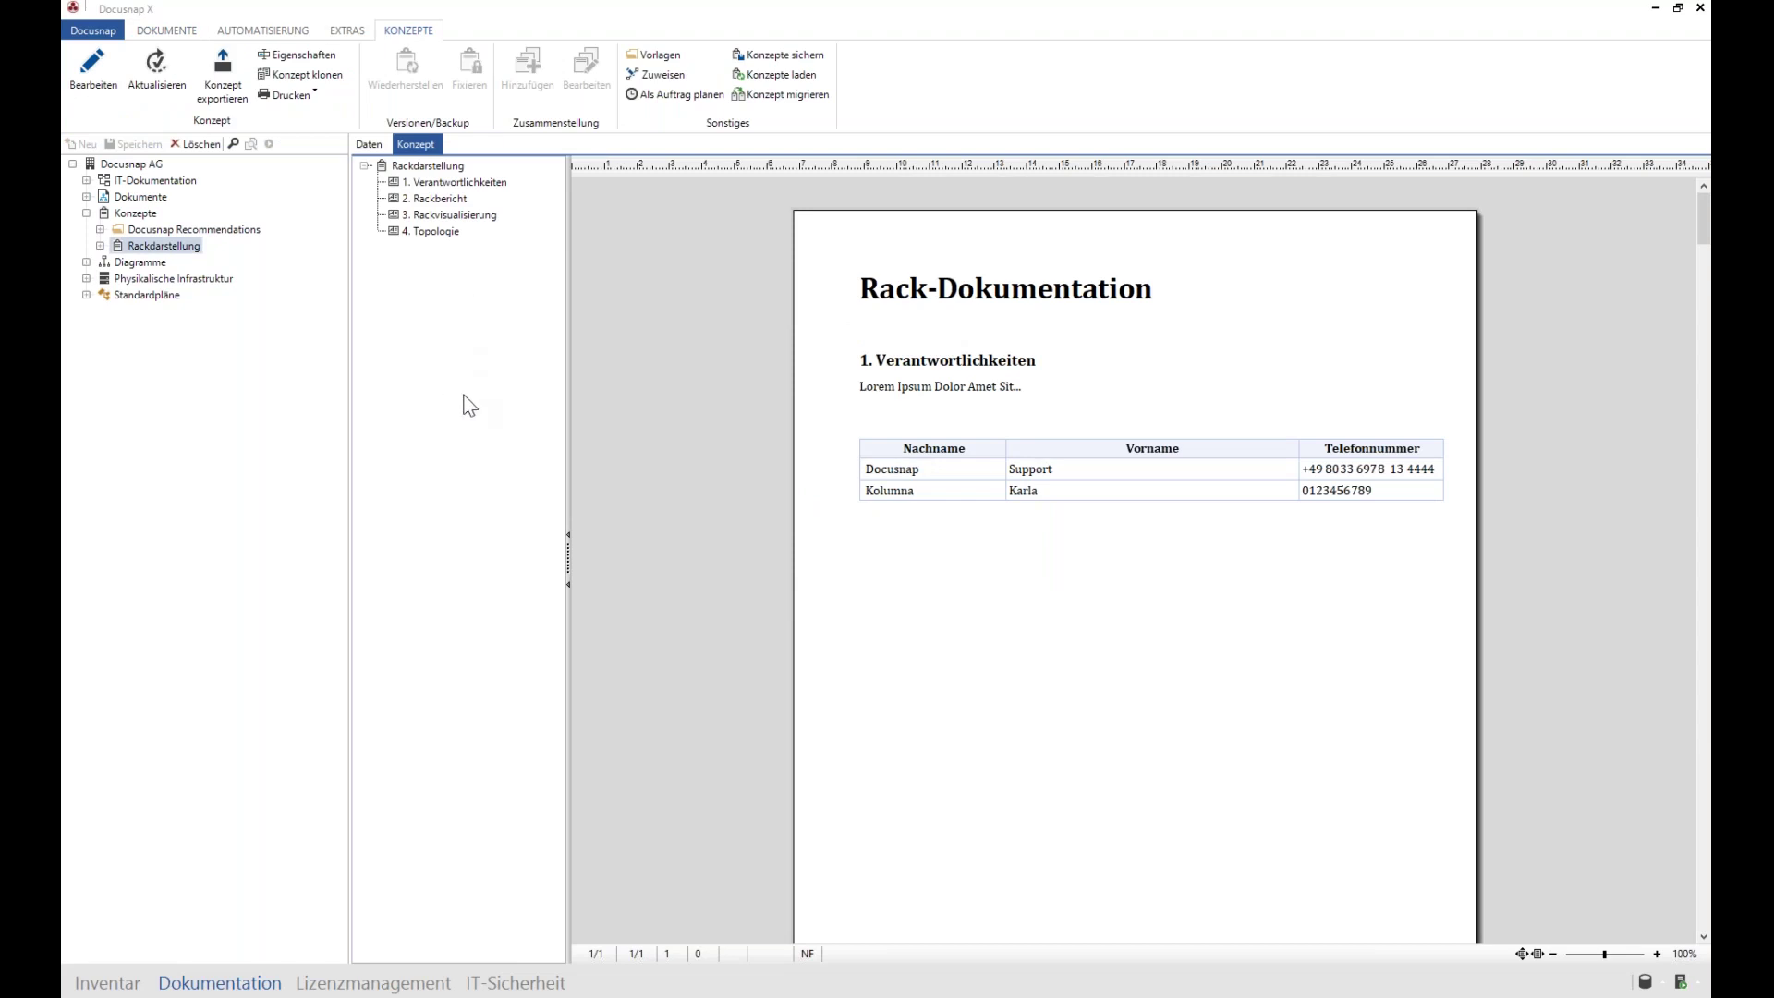
scroll(989, 519, down, 2)
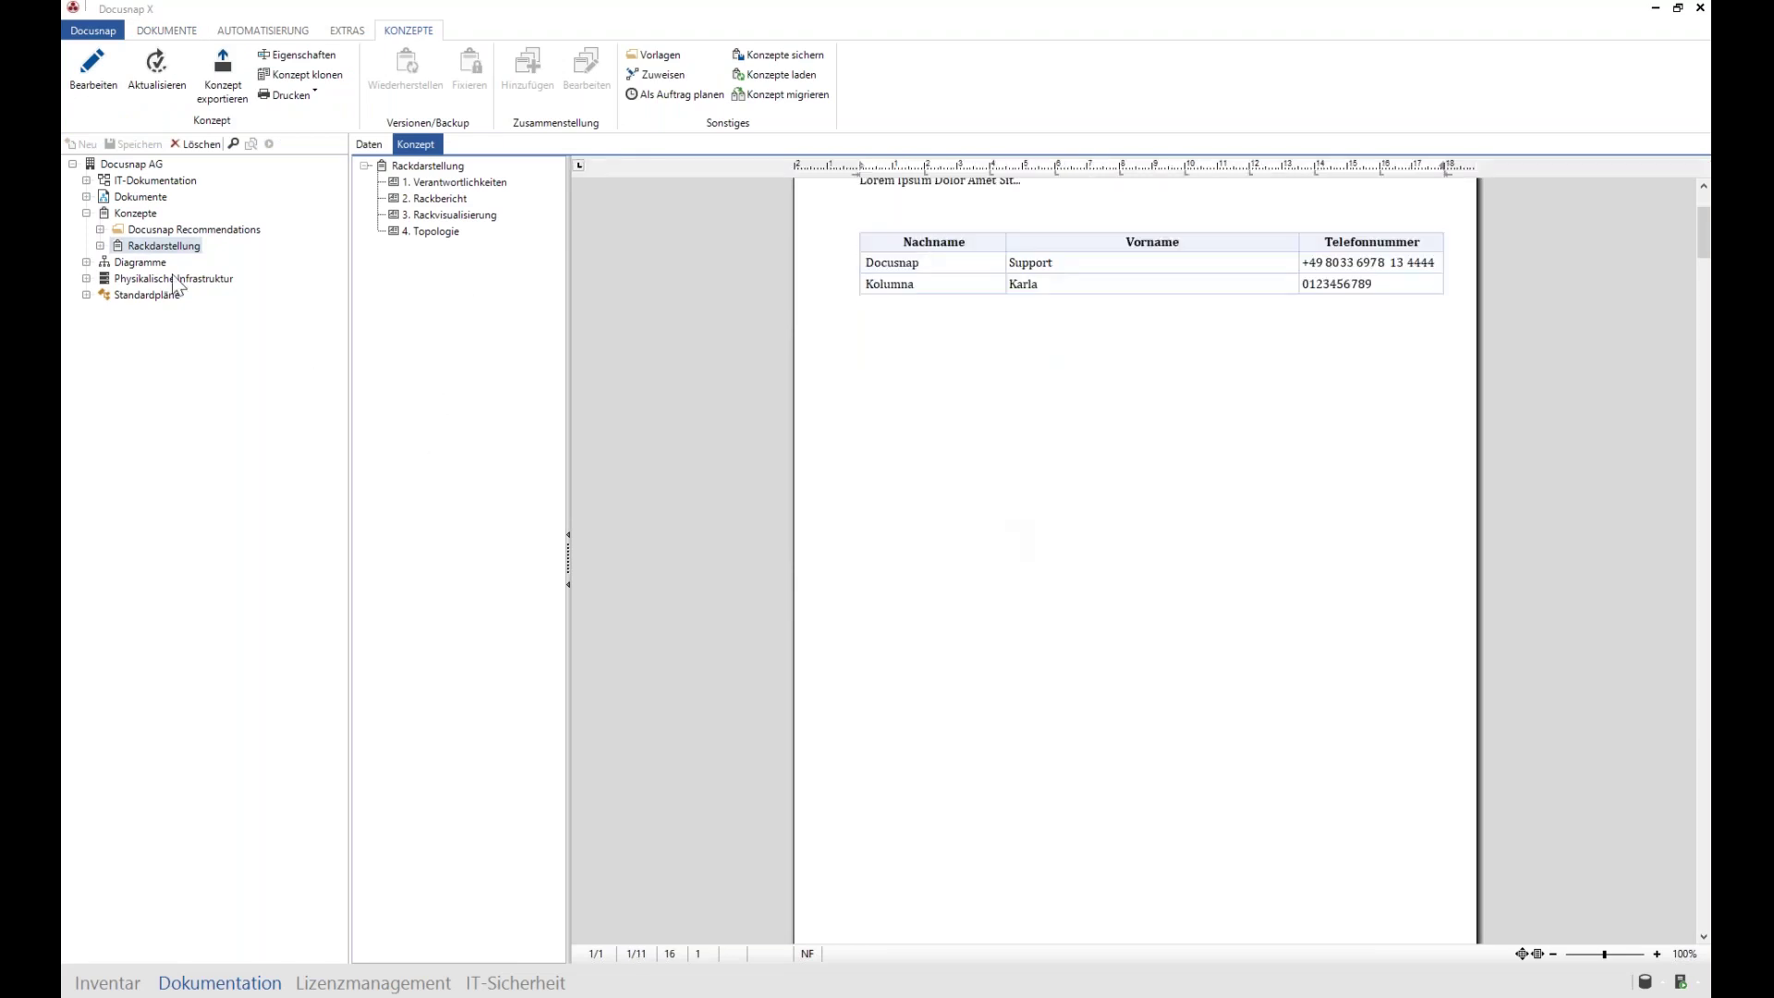
Step: Open the Docusnap Concepts document in Docusnap Recommendations and view the diagram in its Grundgedanke chapter
click(100, 230)
click(143, 246)
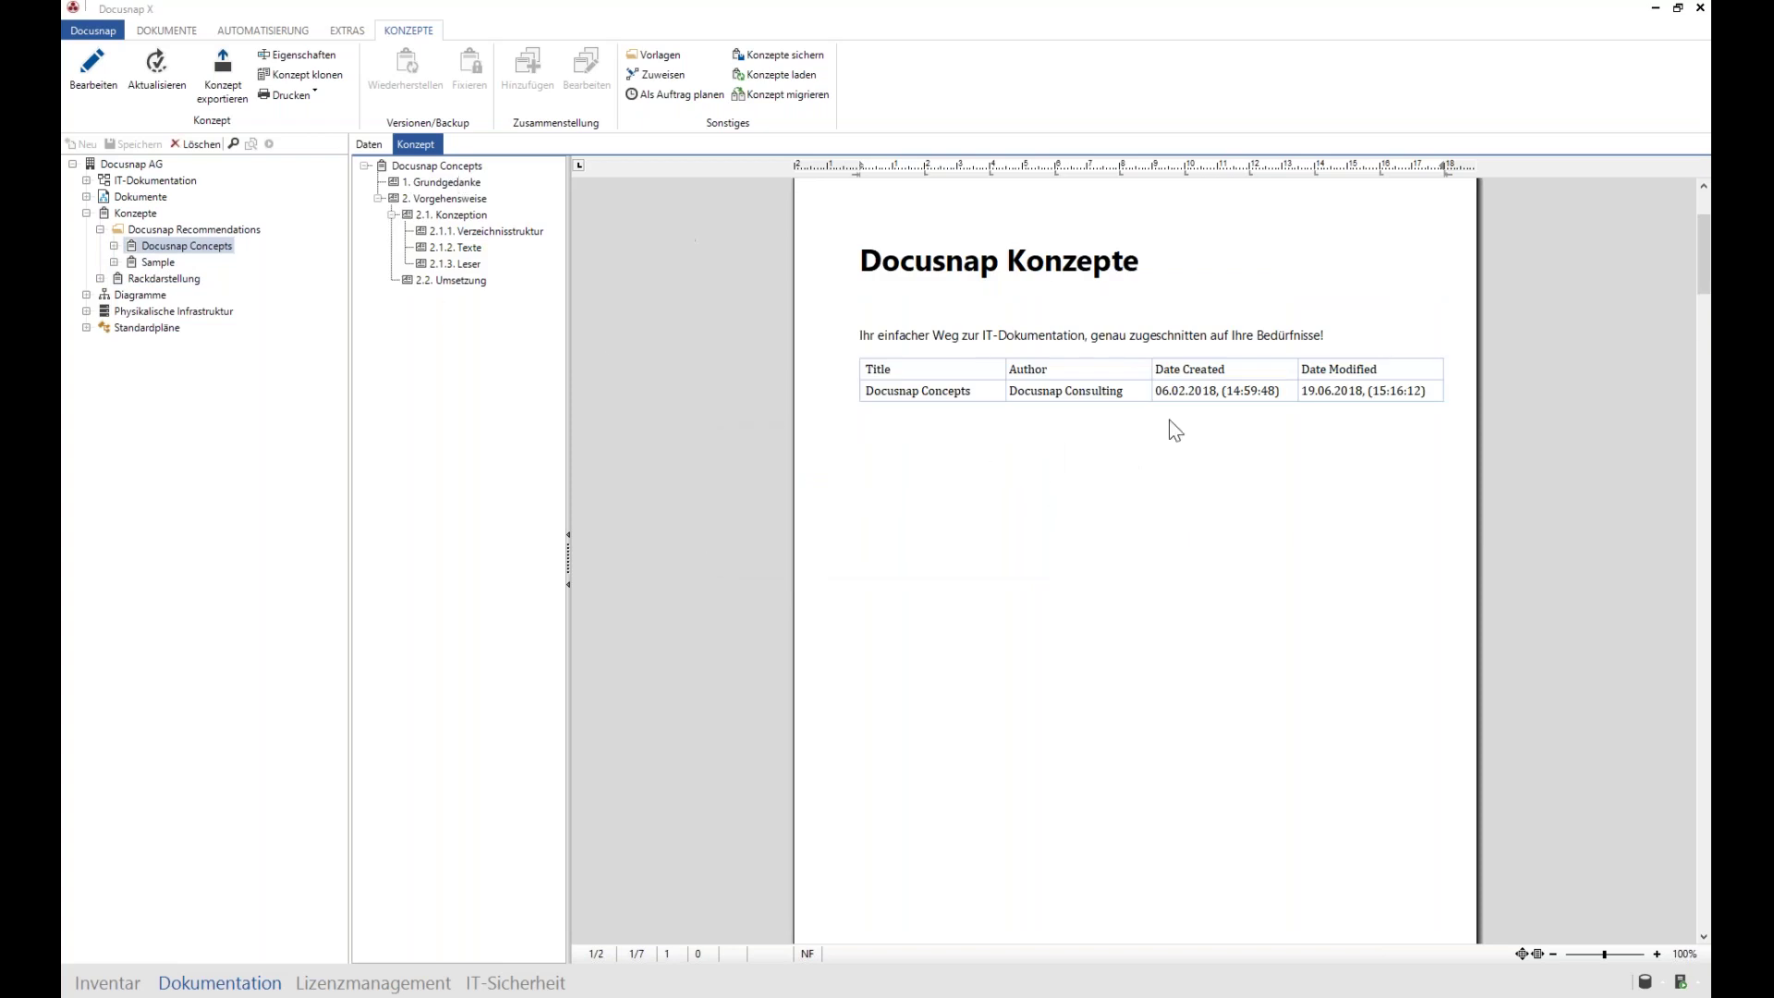
scroll(1171, 438, down, 2)
scroll(1171, 437, down, 5)
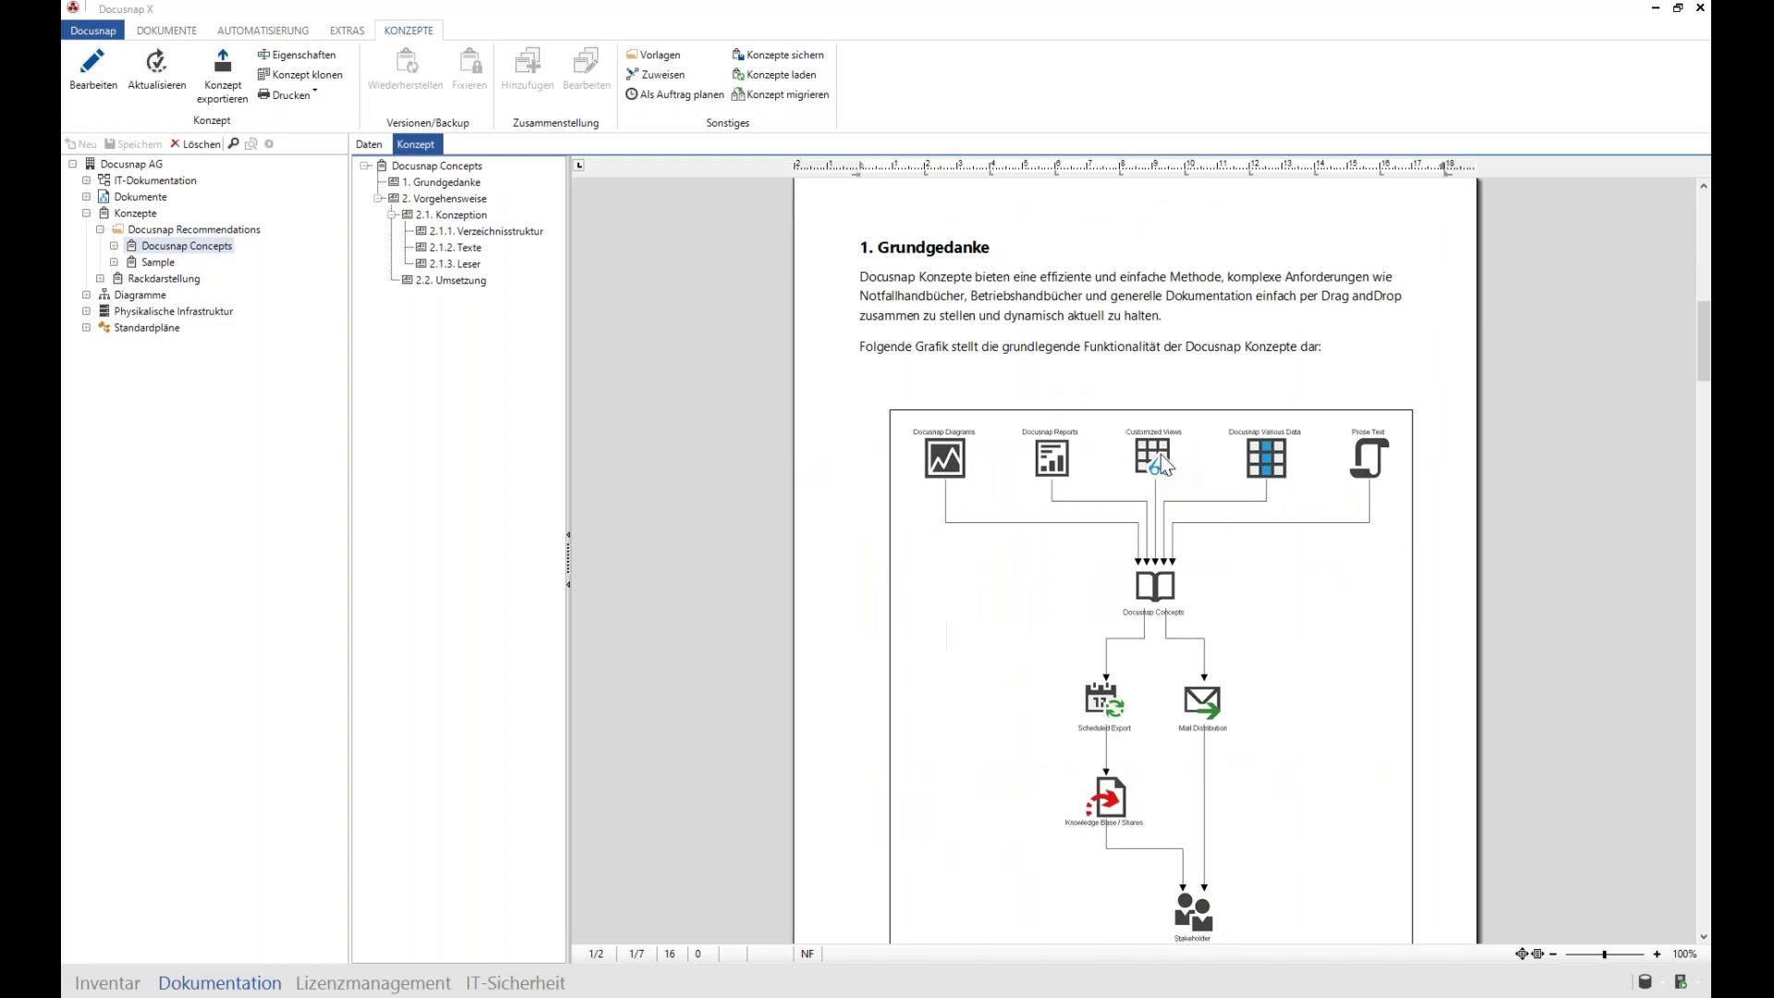
scroll(1136, 700, down, 1)
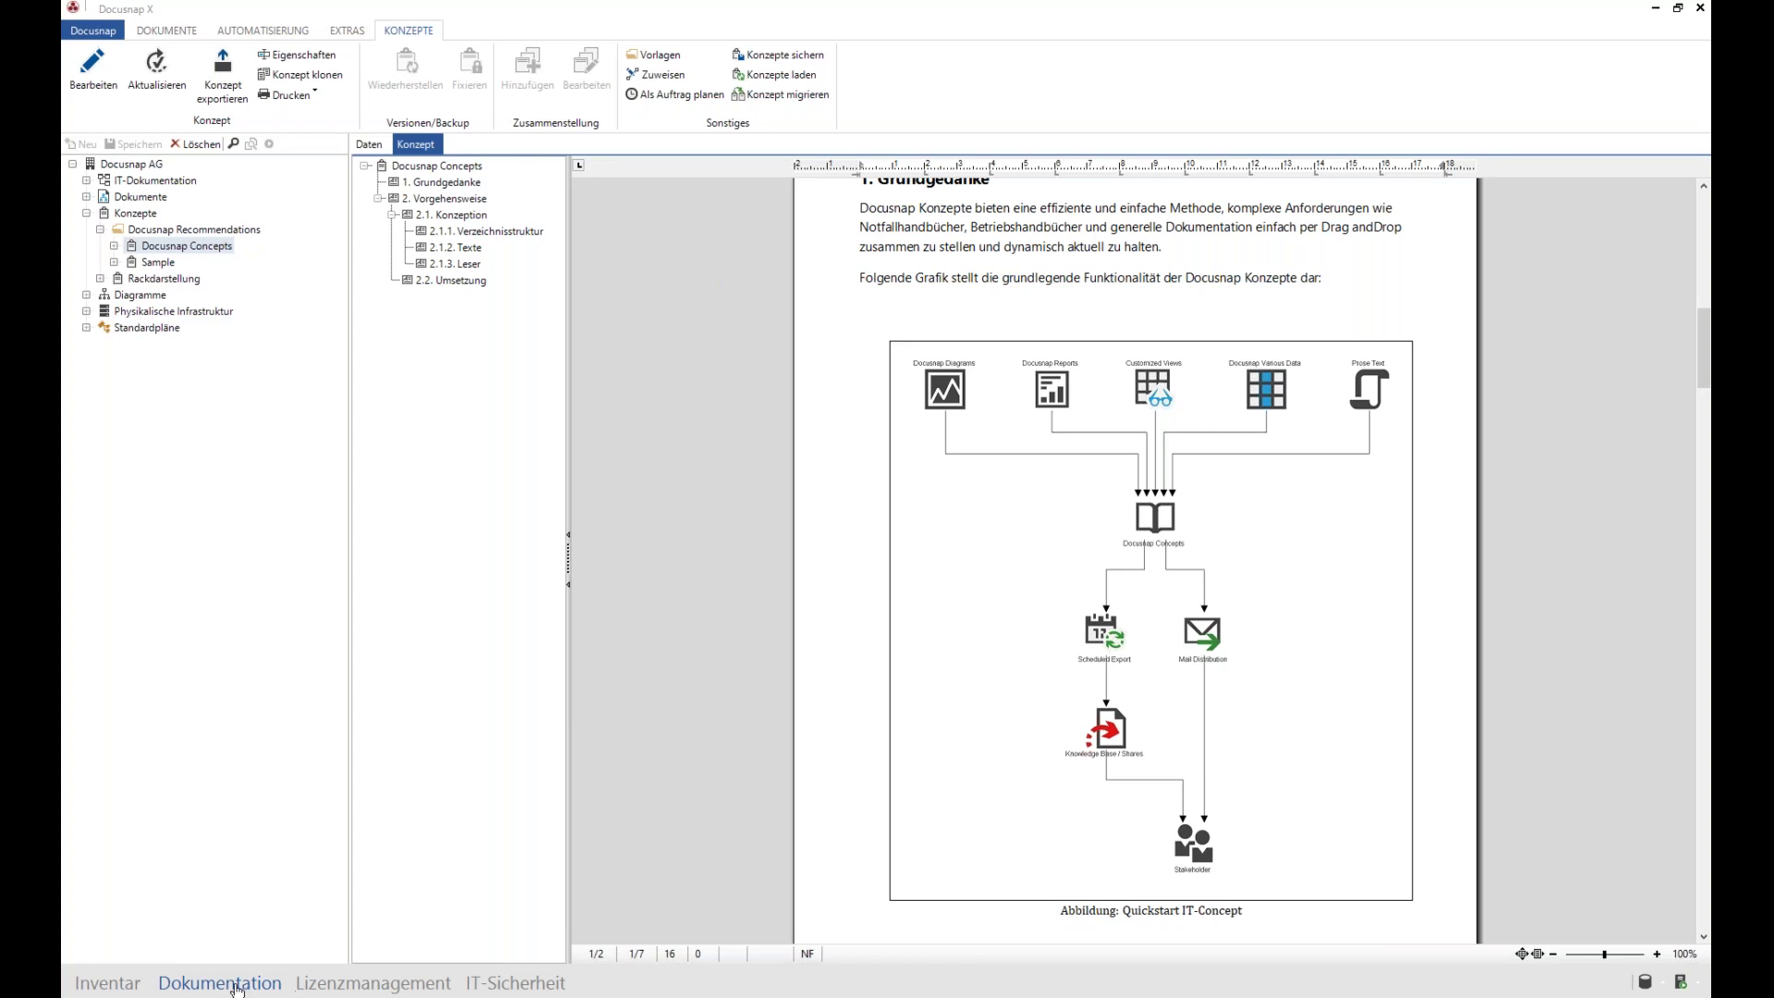
Step: Return to the Inventar area and expand Microsoft Windows 10 Enterprise among the operating systems in dsra.local's Zusammenfassung
click(117, 985)
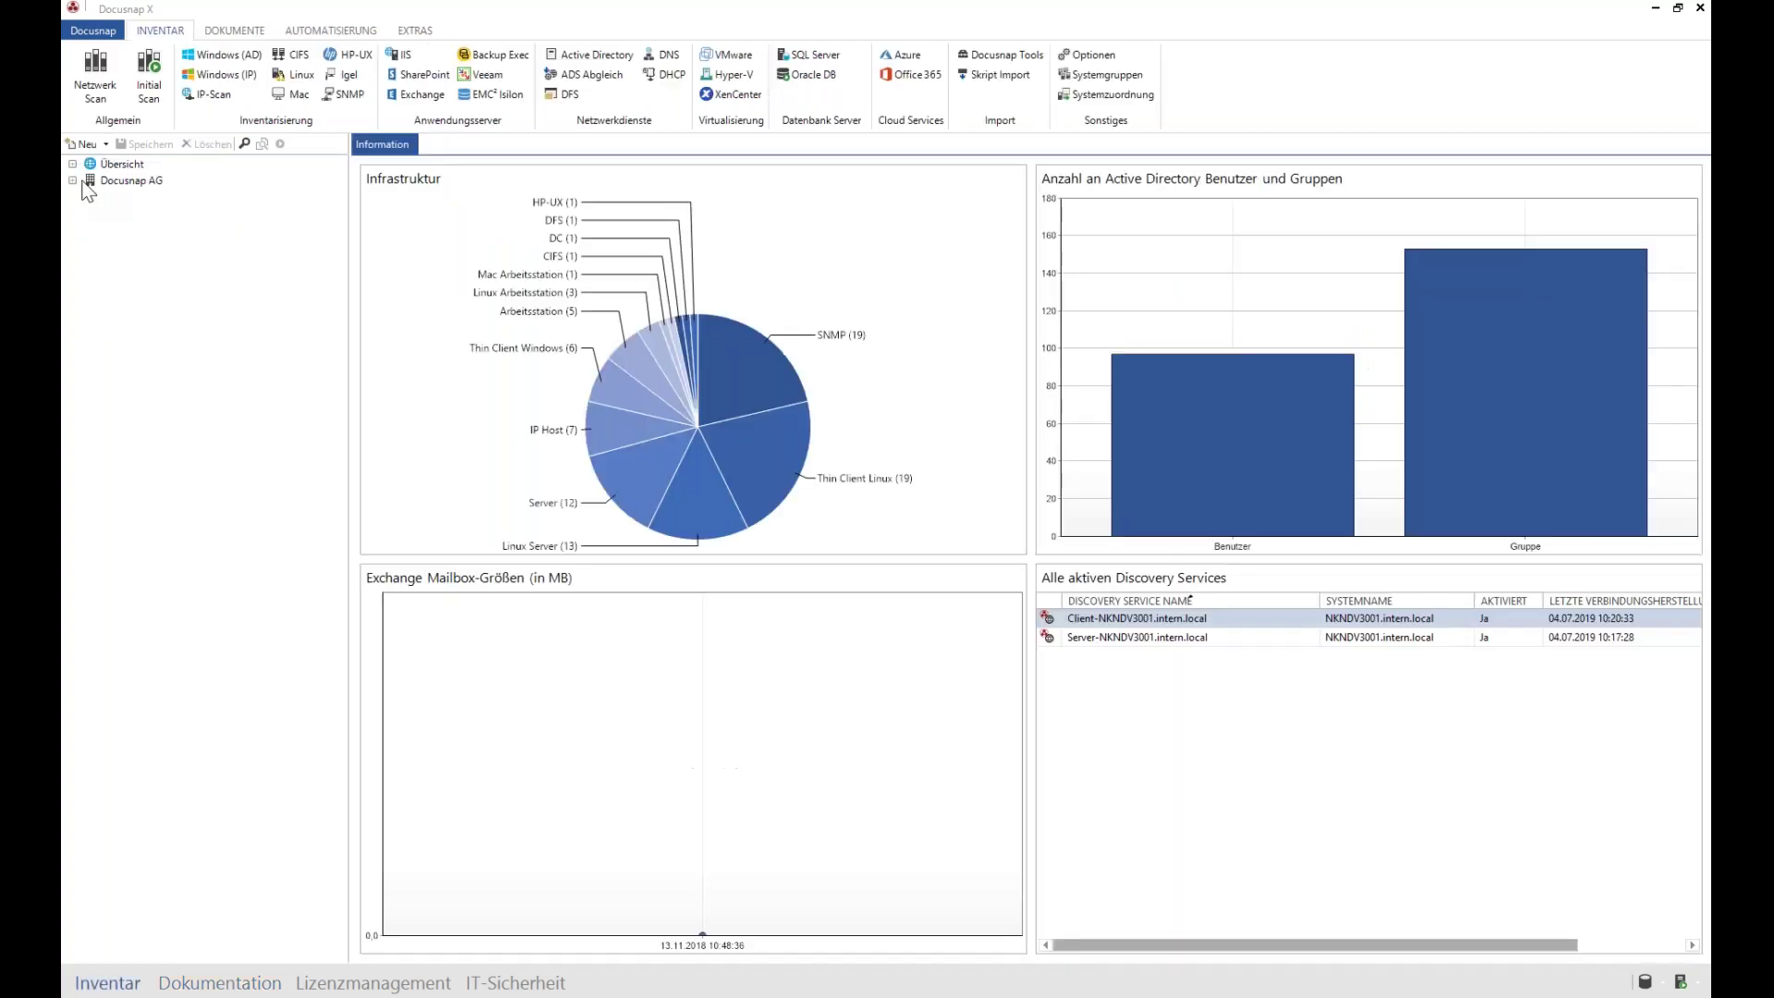
click(86, 197)
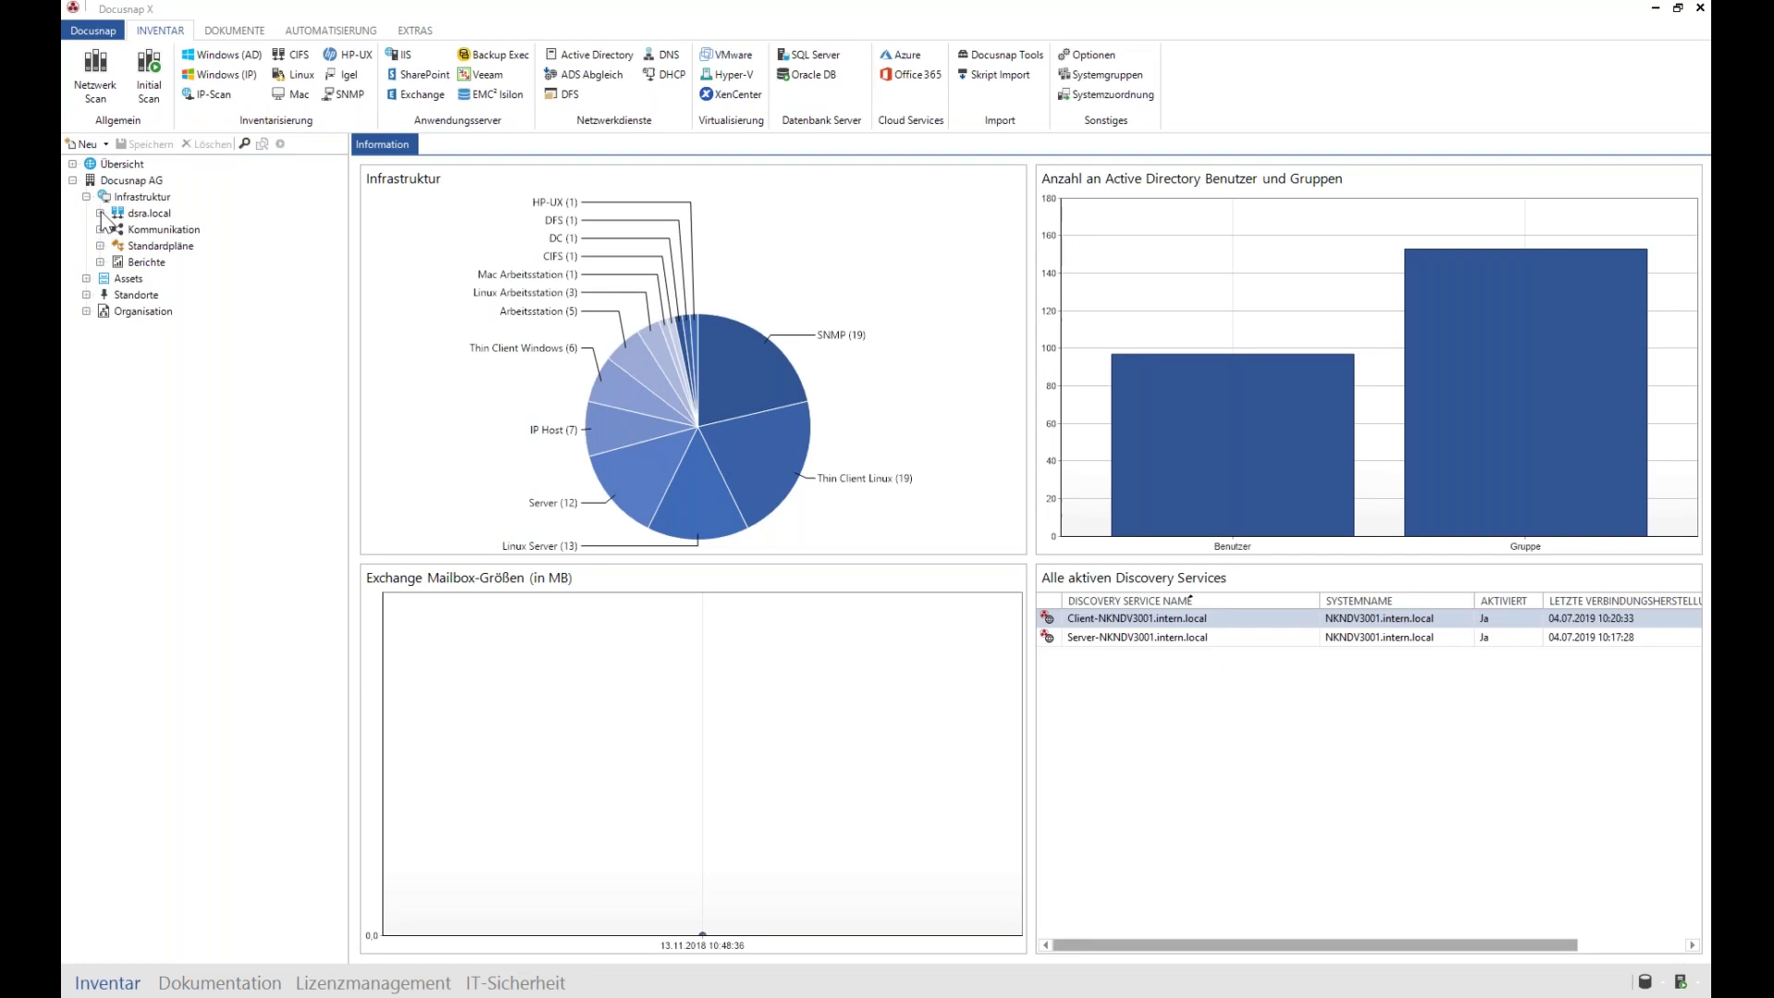
click(99, 213)
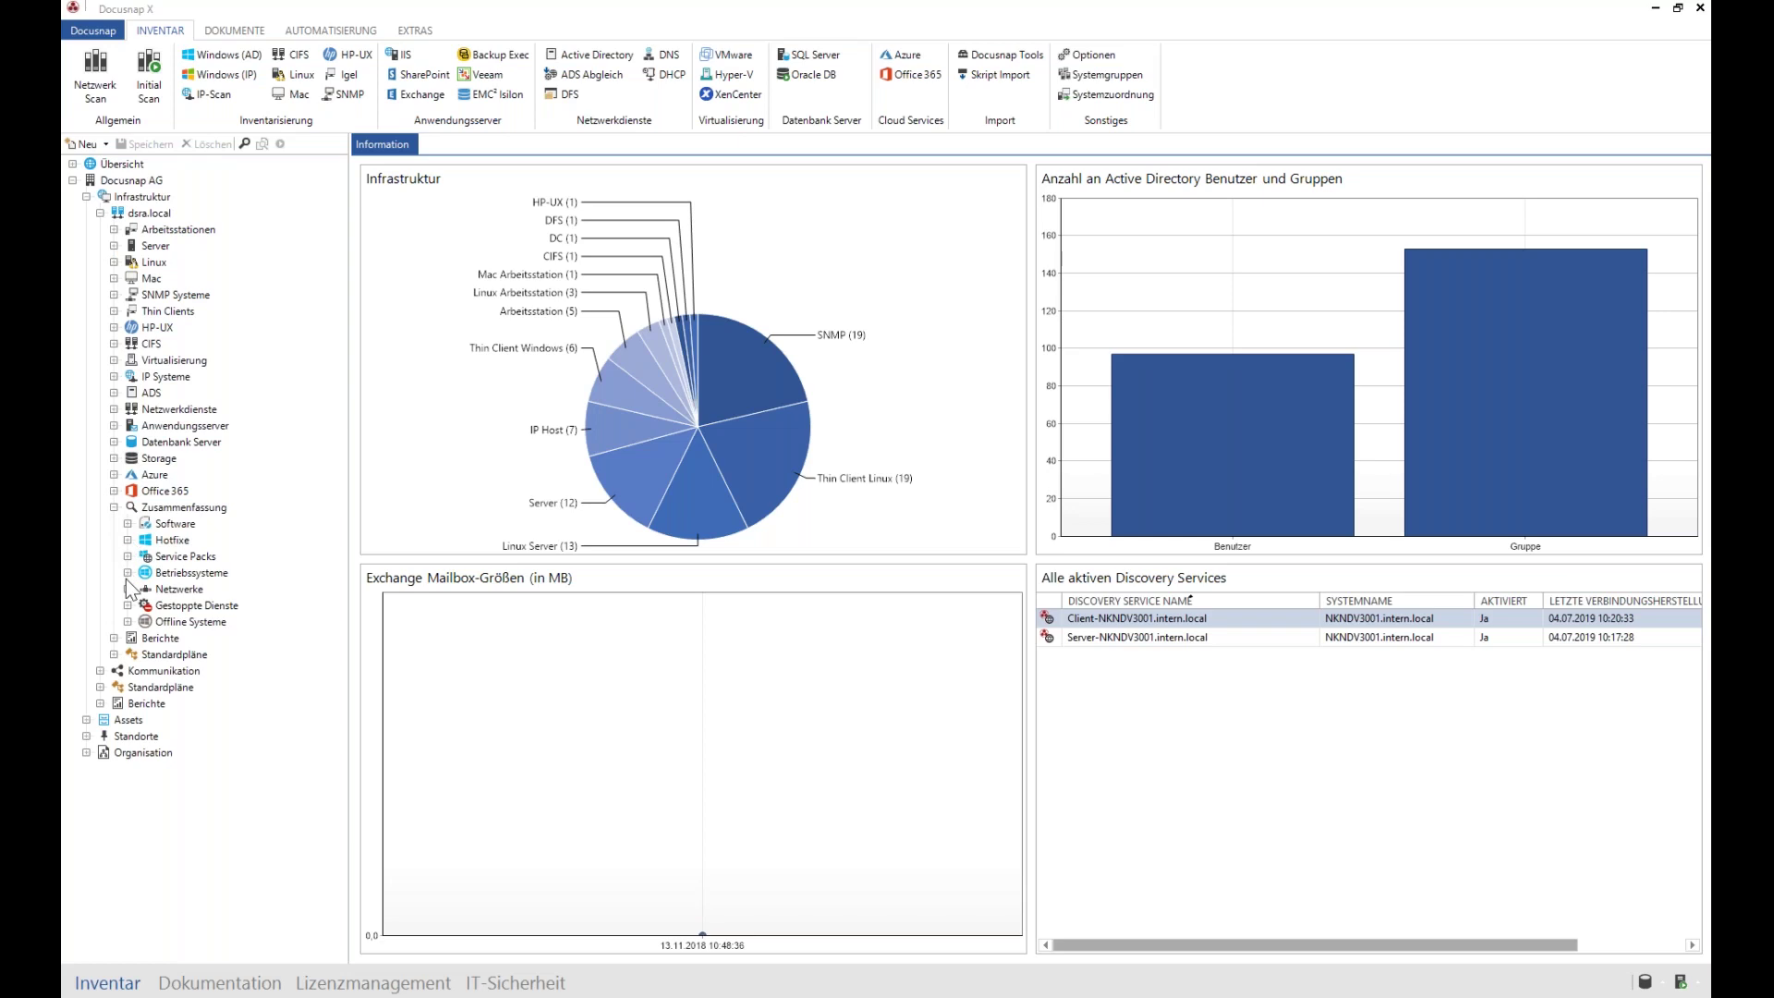
click(127, 574)
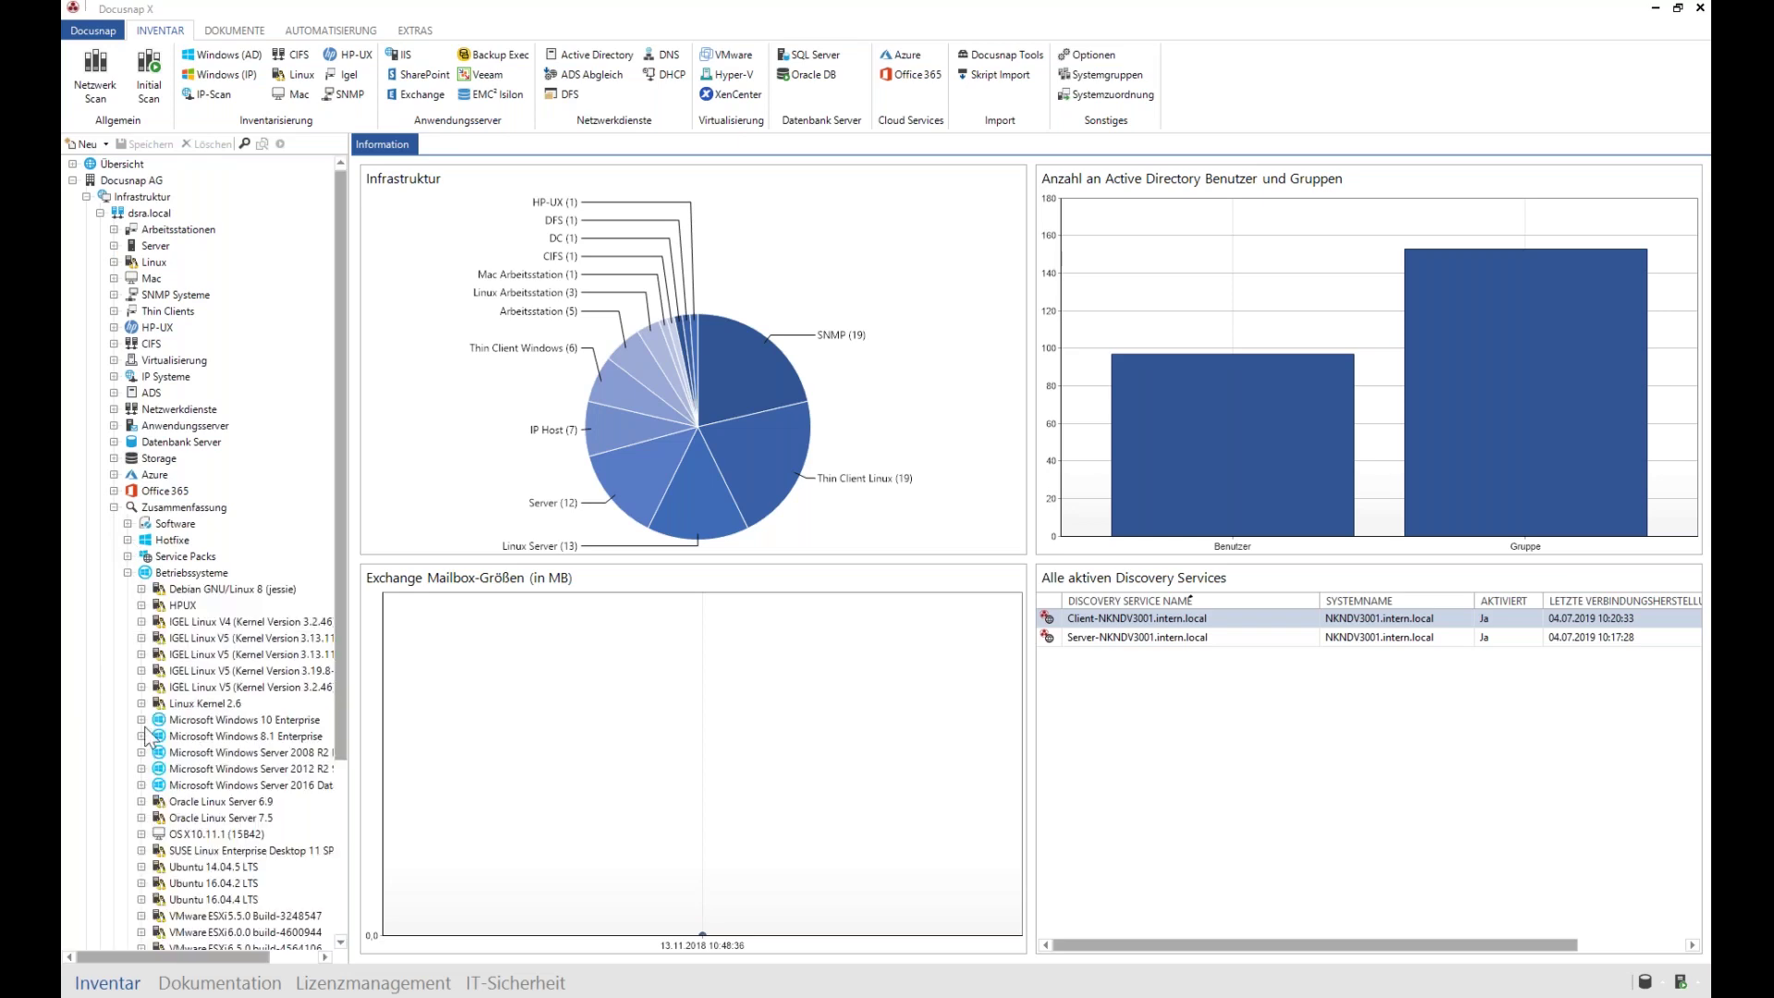
click(185, 720)
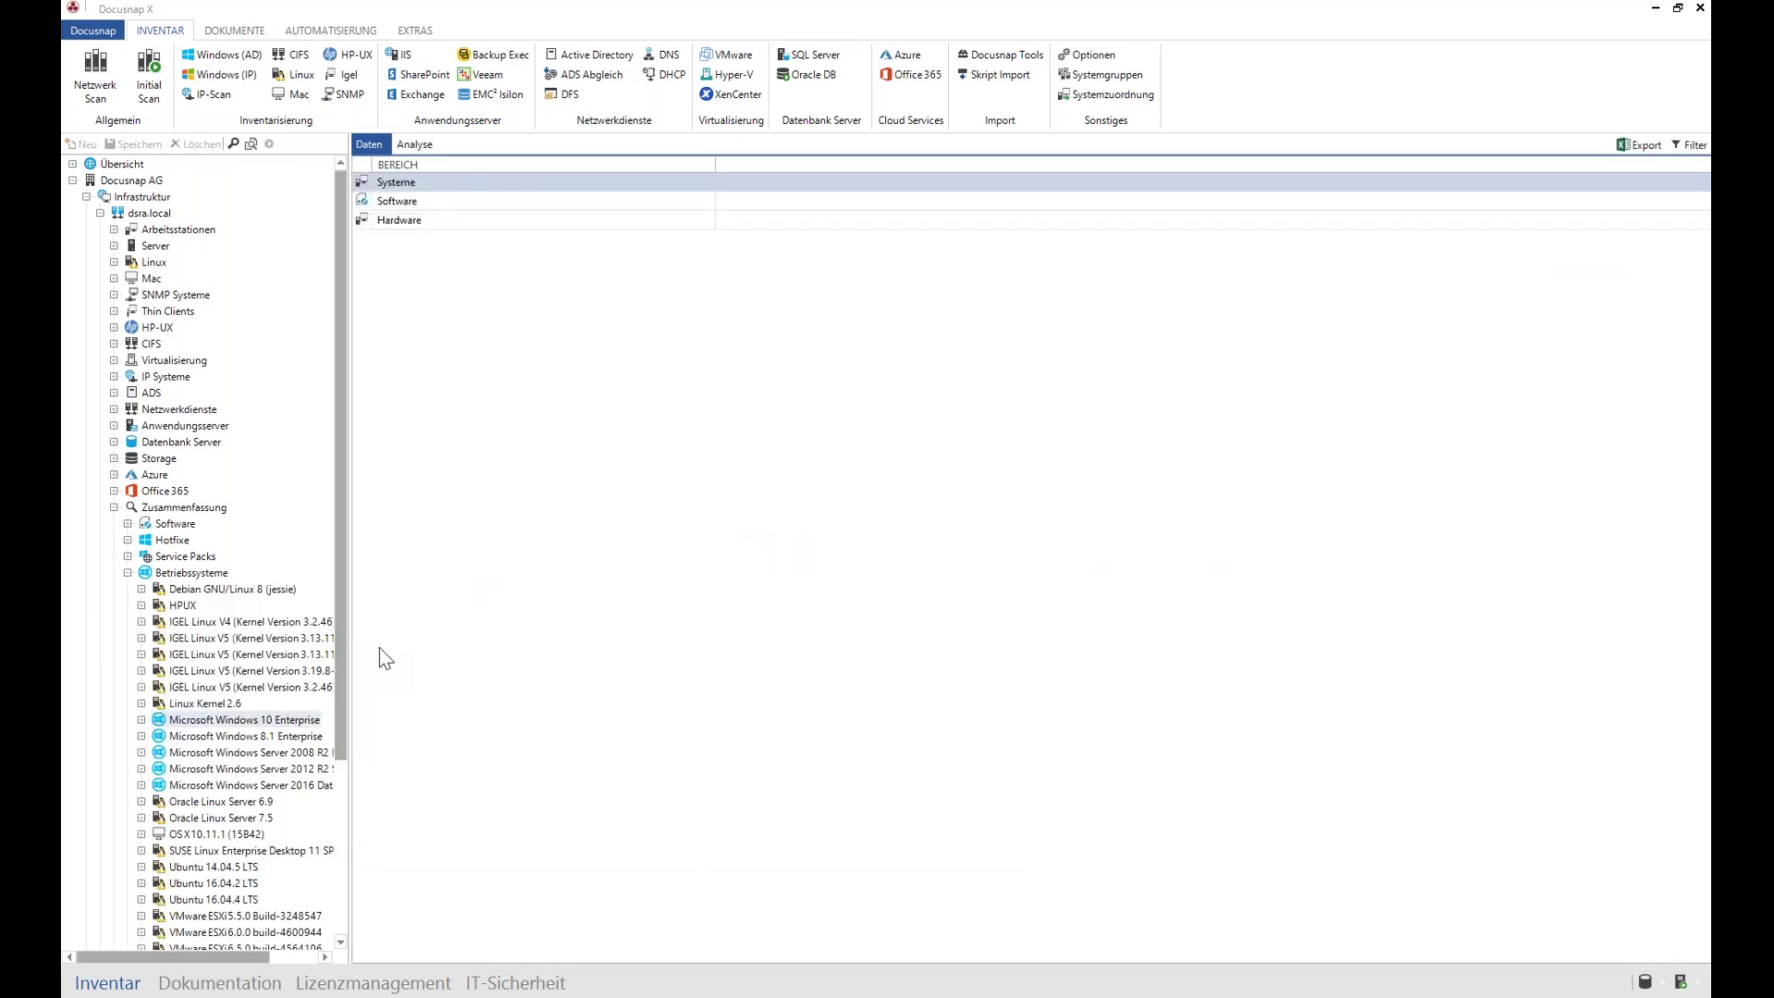
drag(366, 637, 437, 636)
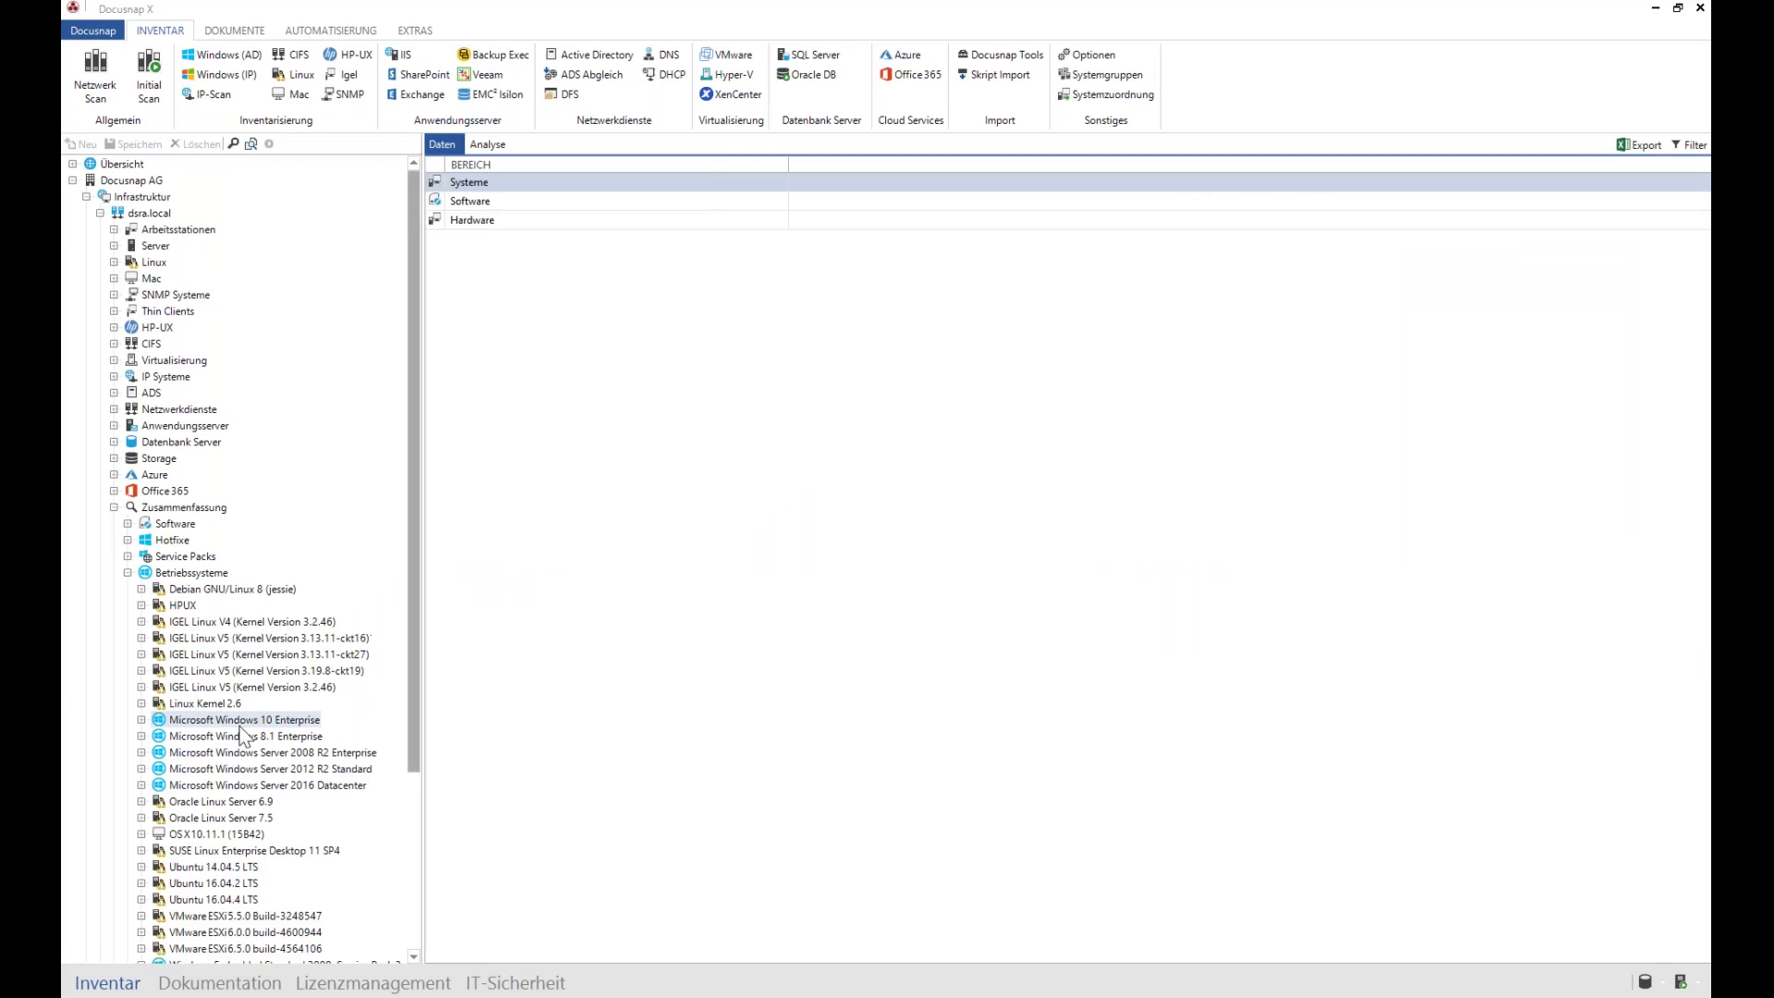
click(142, 720)
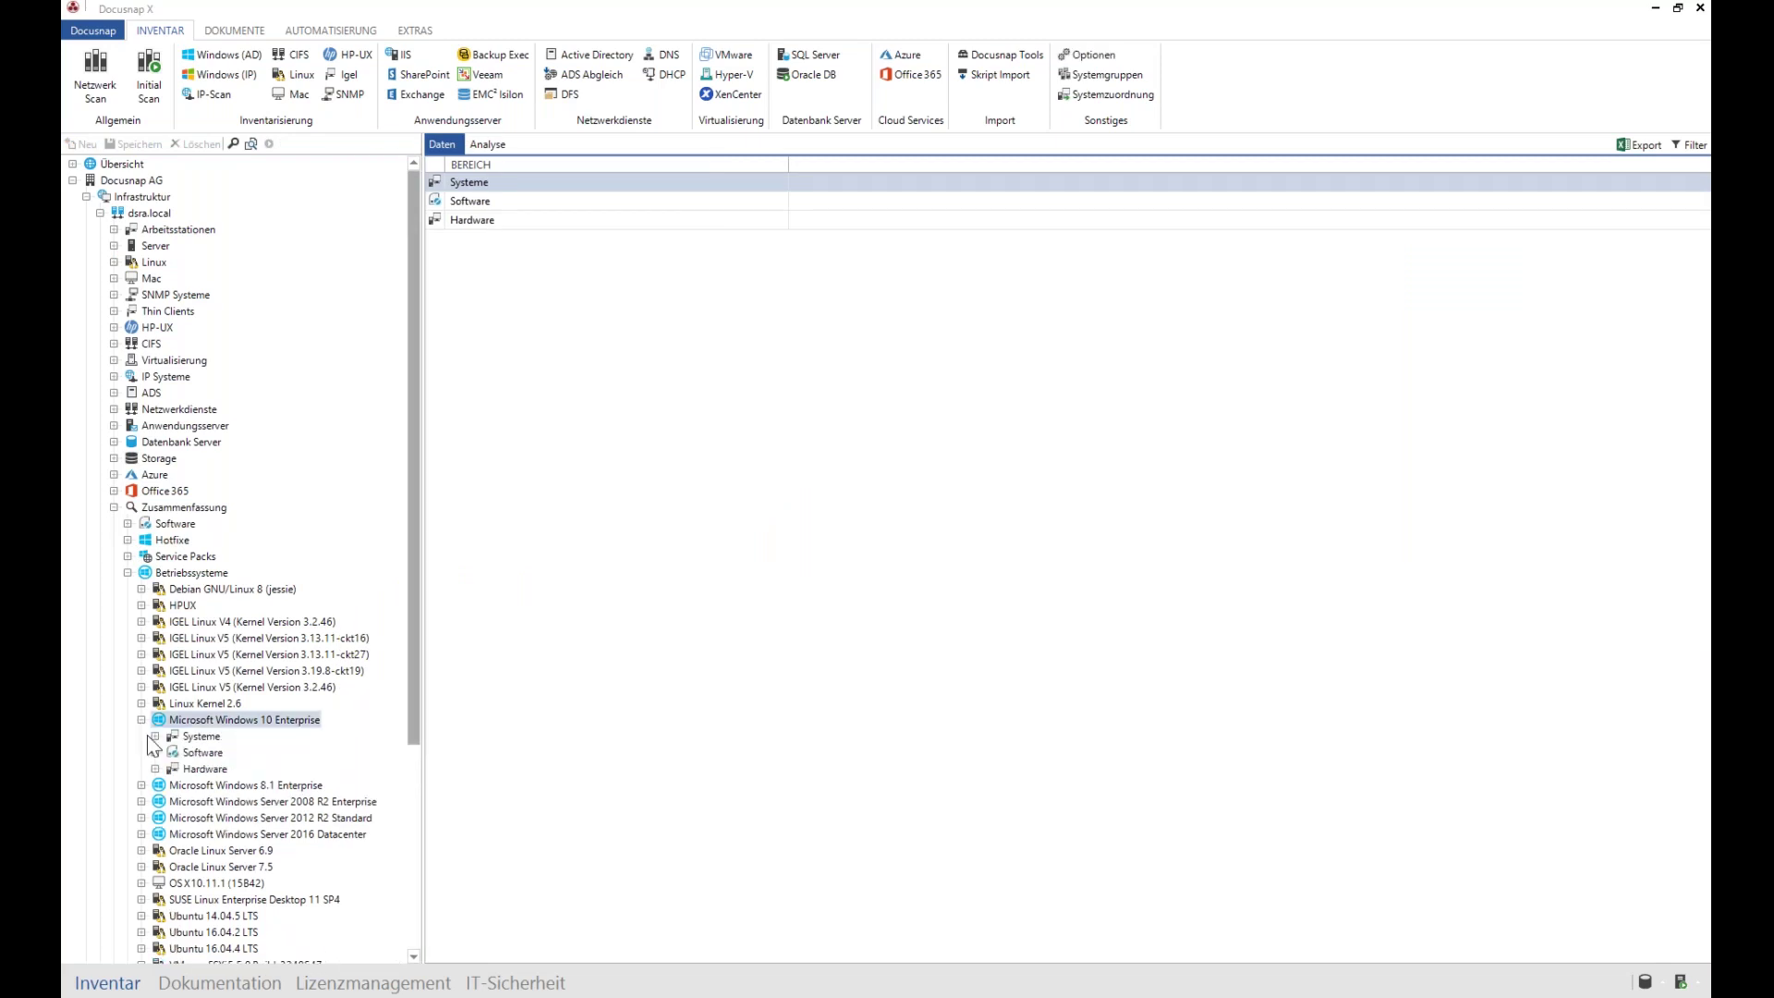
Step: View the hardware lists for Microsoft Windows 10 Enterprise and Microsoft Windows 8.1 Enterprise
click(199, 770)
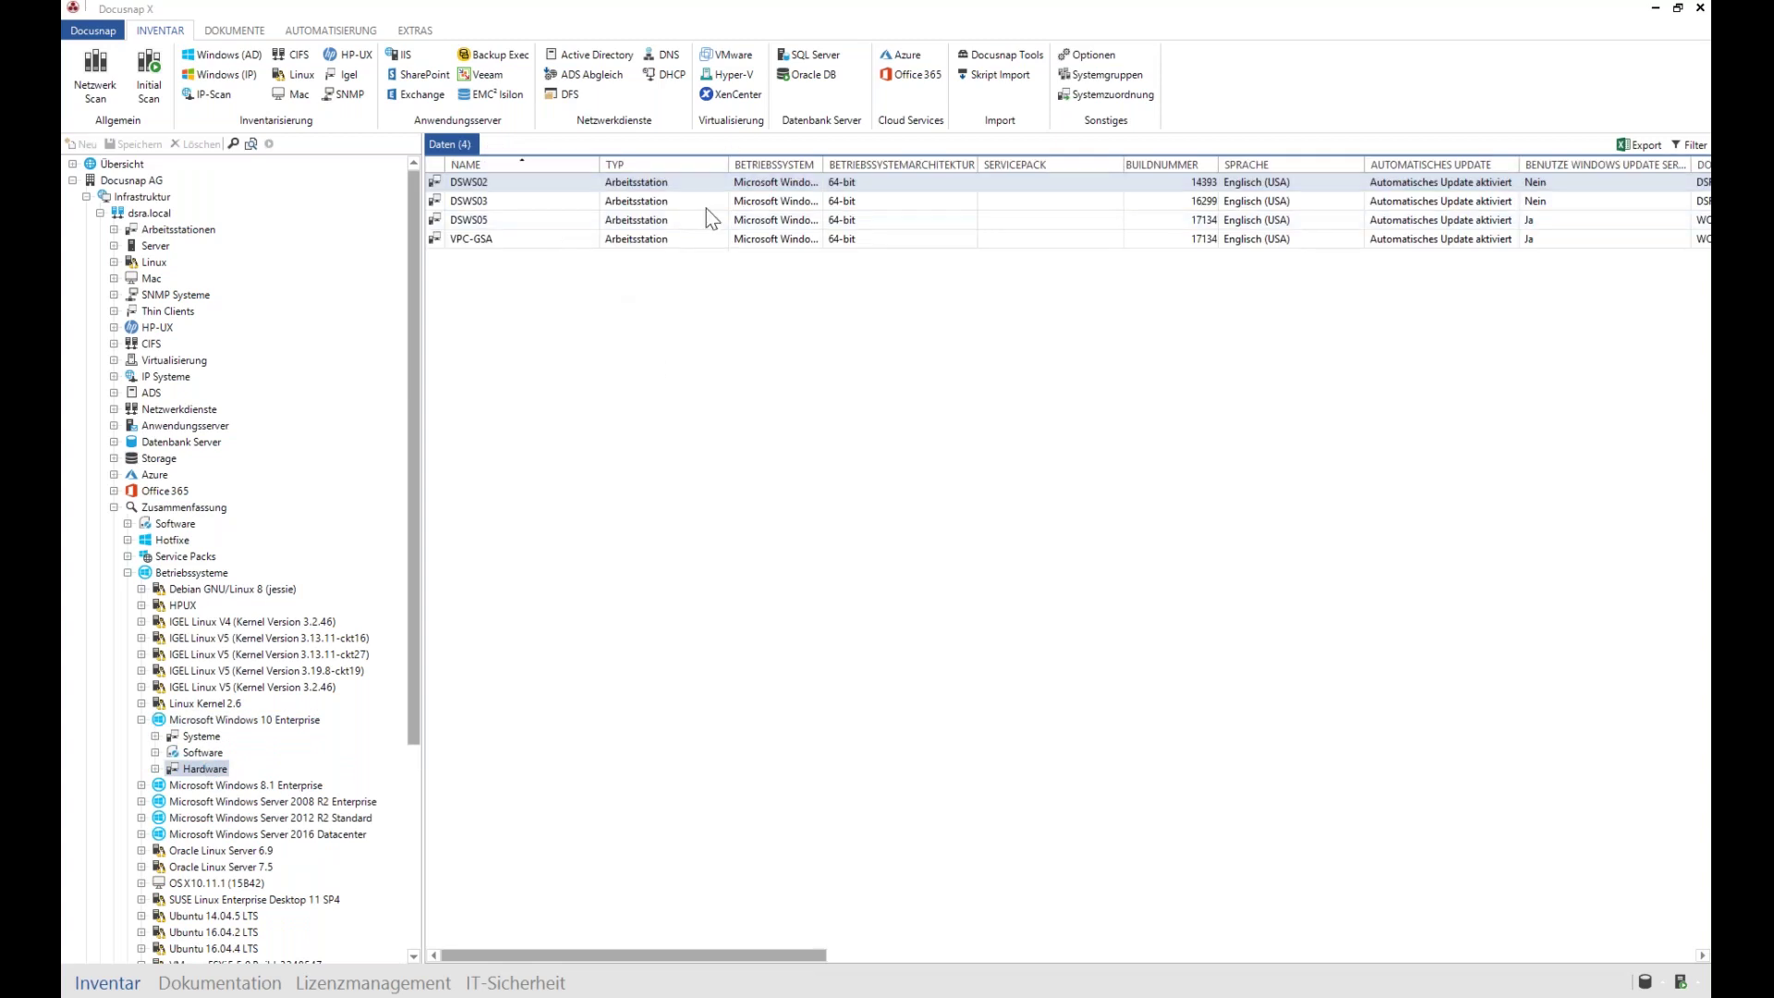
click(142, 785)
click(204, 834)
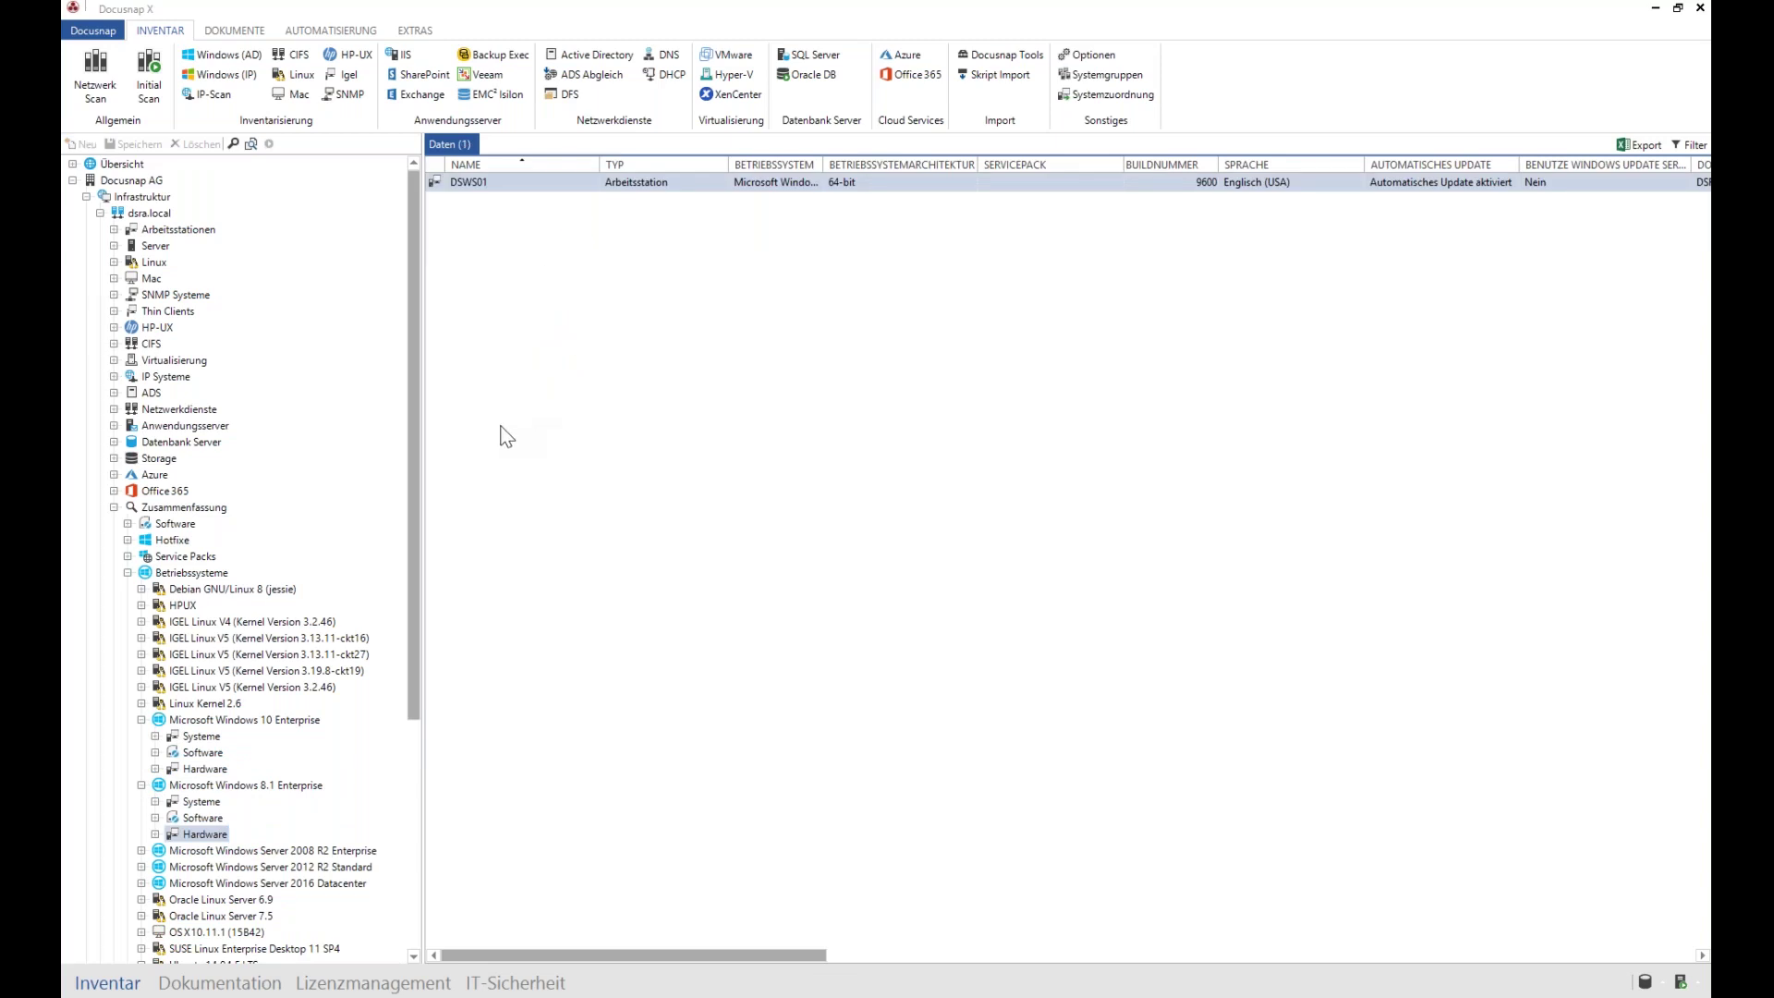
Step: View the software lists for Microsoft Windows 10 Enterprise and Microsoft Windows 8.1 Enterprise
click(196, 753)
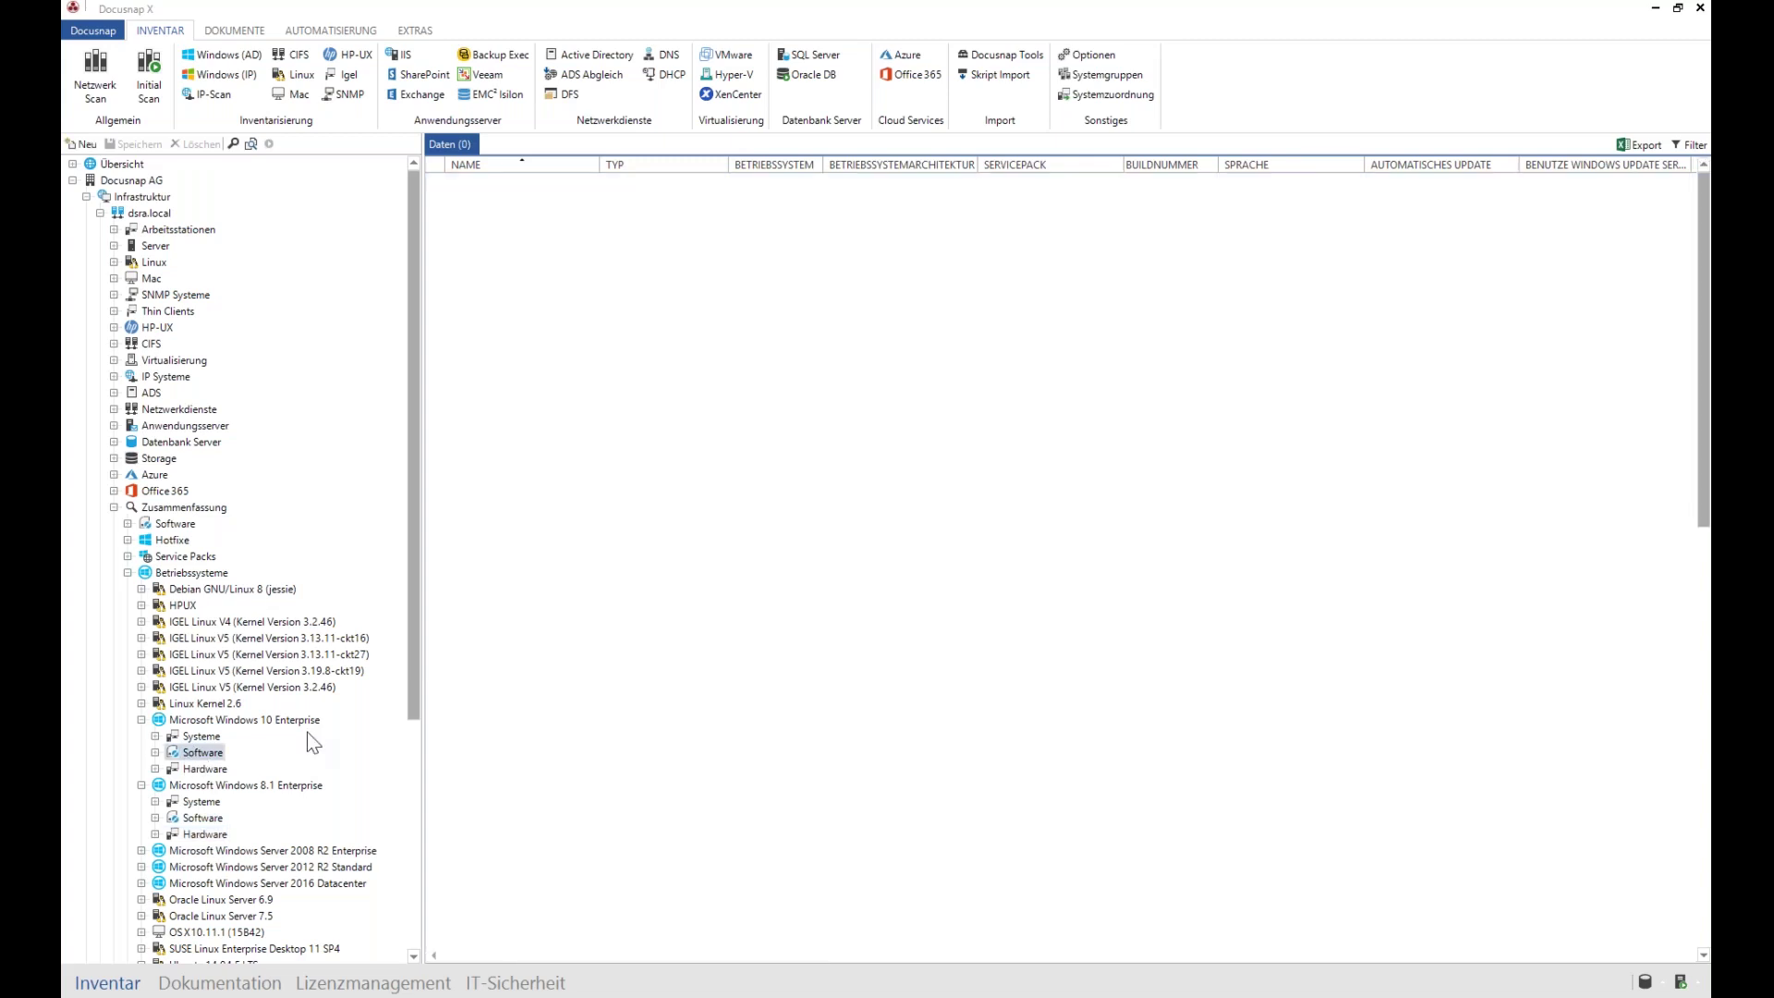
click(199, 818)
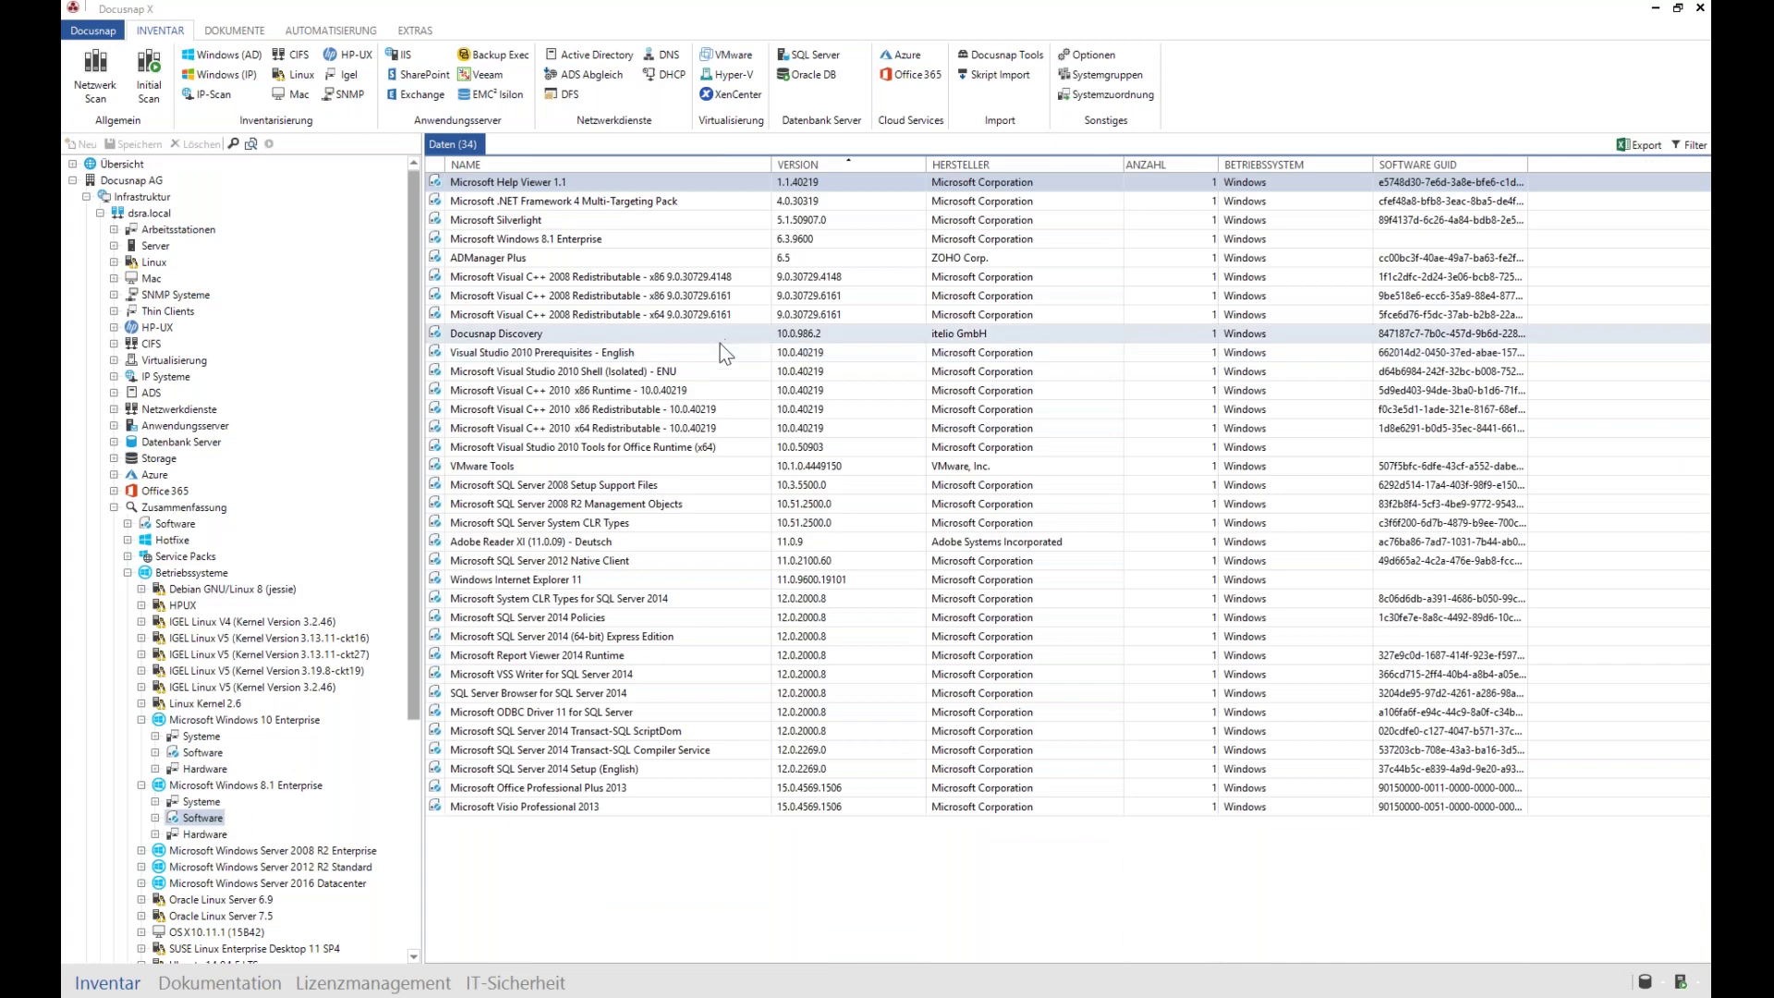
click(689, 223)
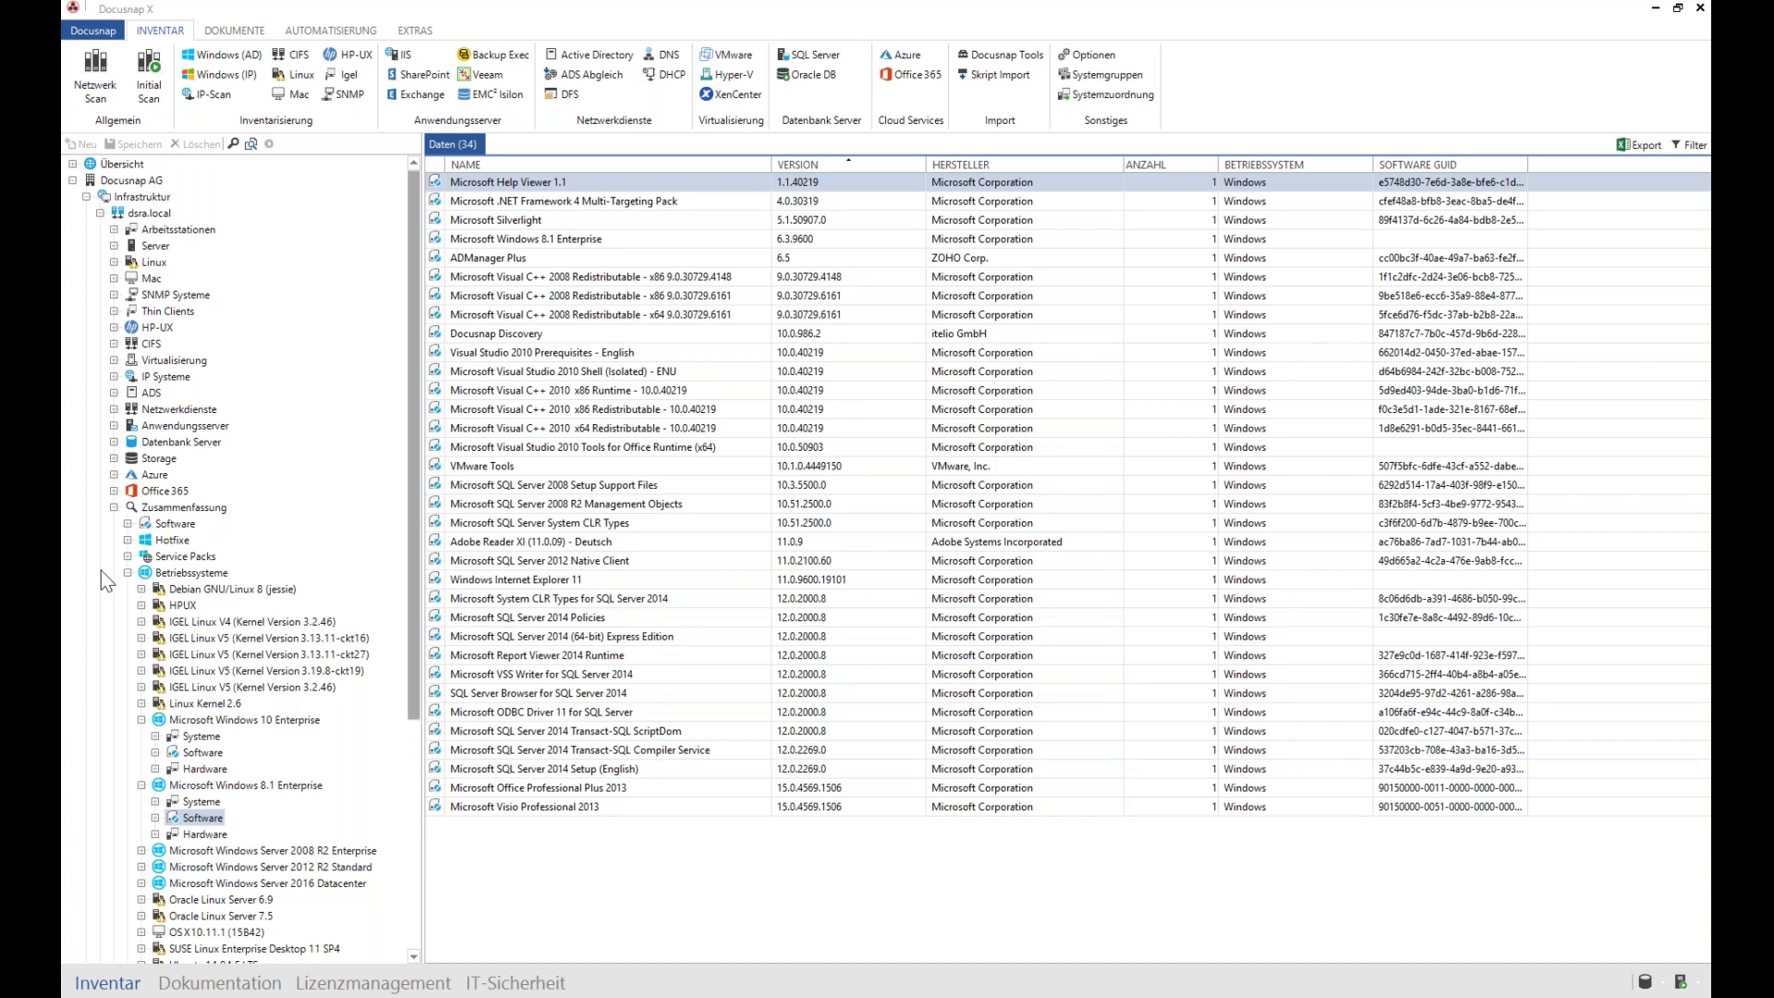
Step: Open the domain-wide software list in Zusammenfassung and filter its operating system column by "Windows"
click(113, 507)
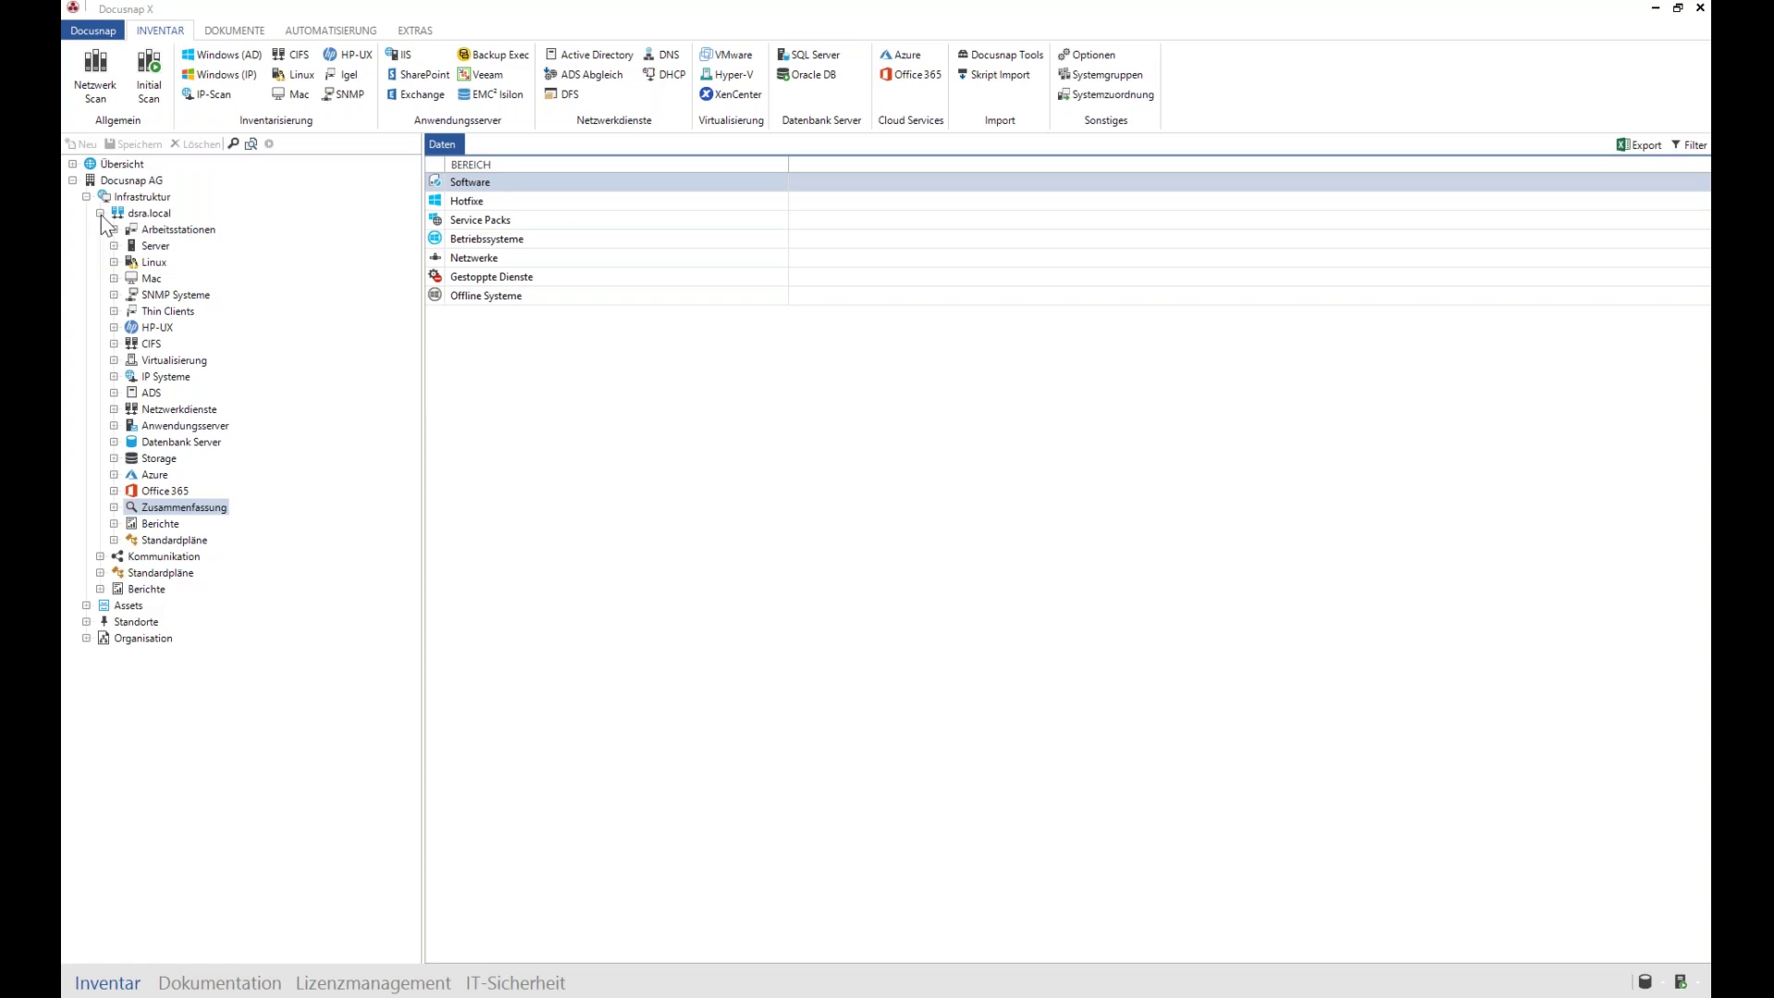
click(113, 507)
click(156, 524)
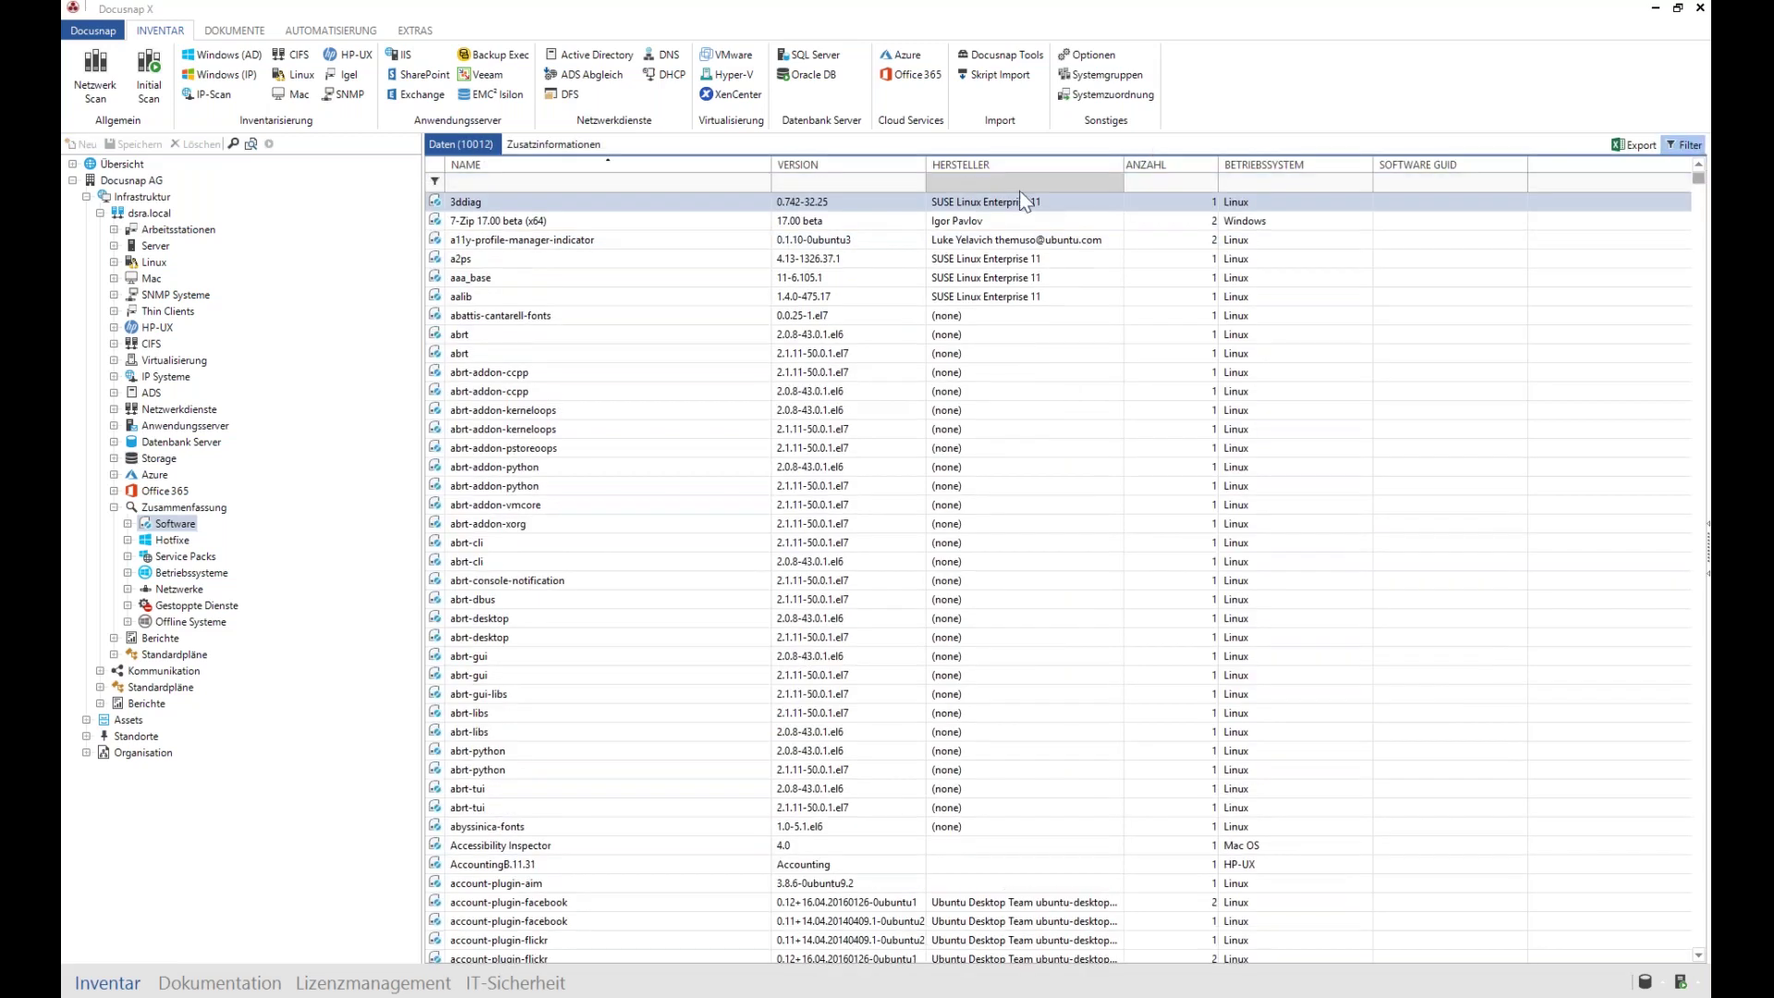
click(1295, 182)
text(Windows)
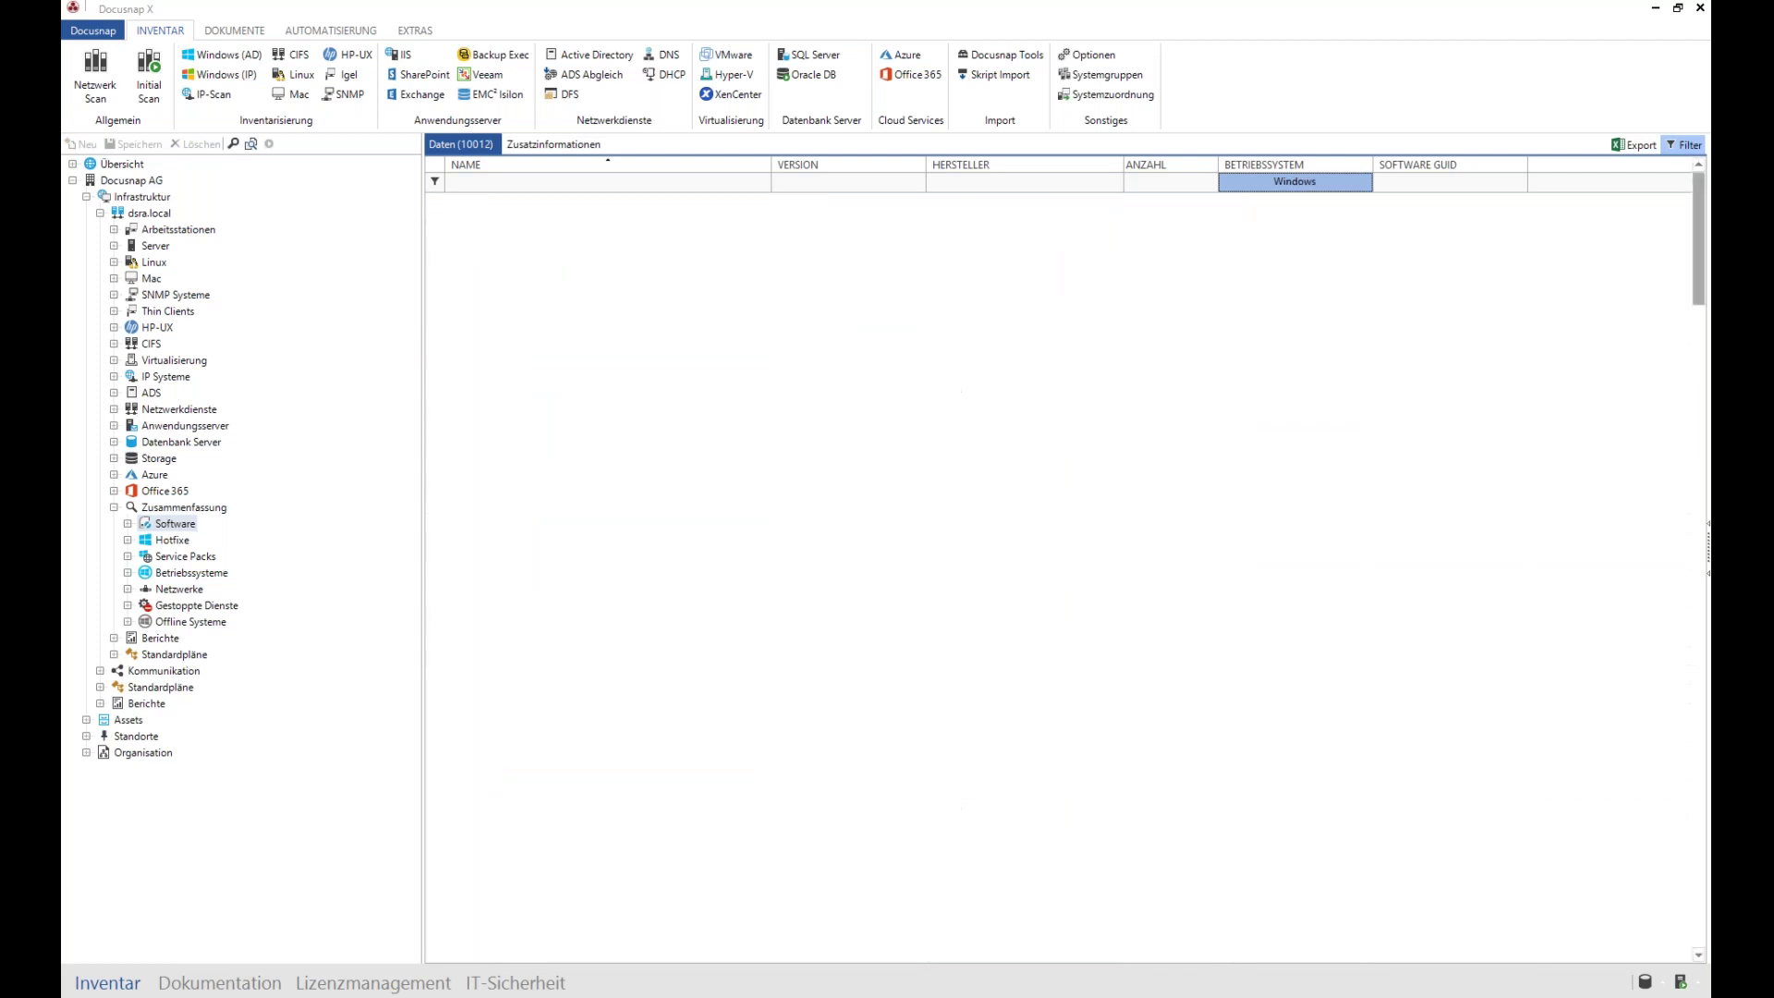
scroll(1175, 355, down, 20)
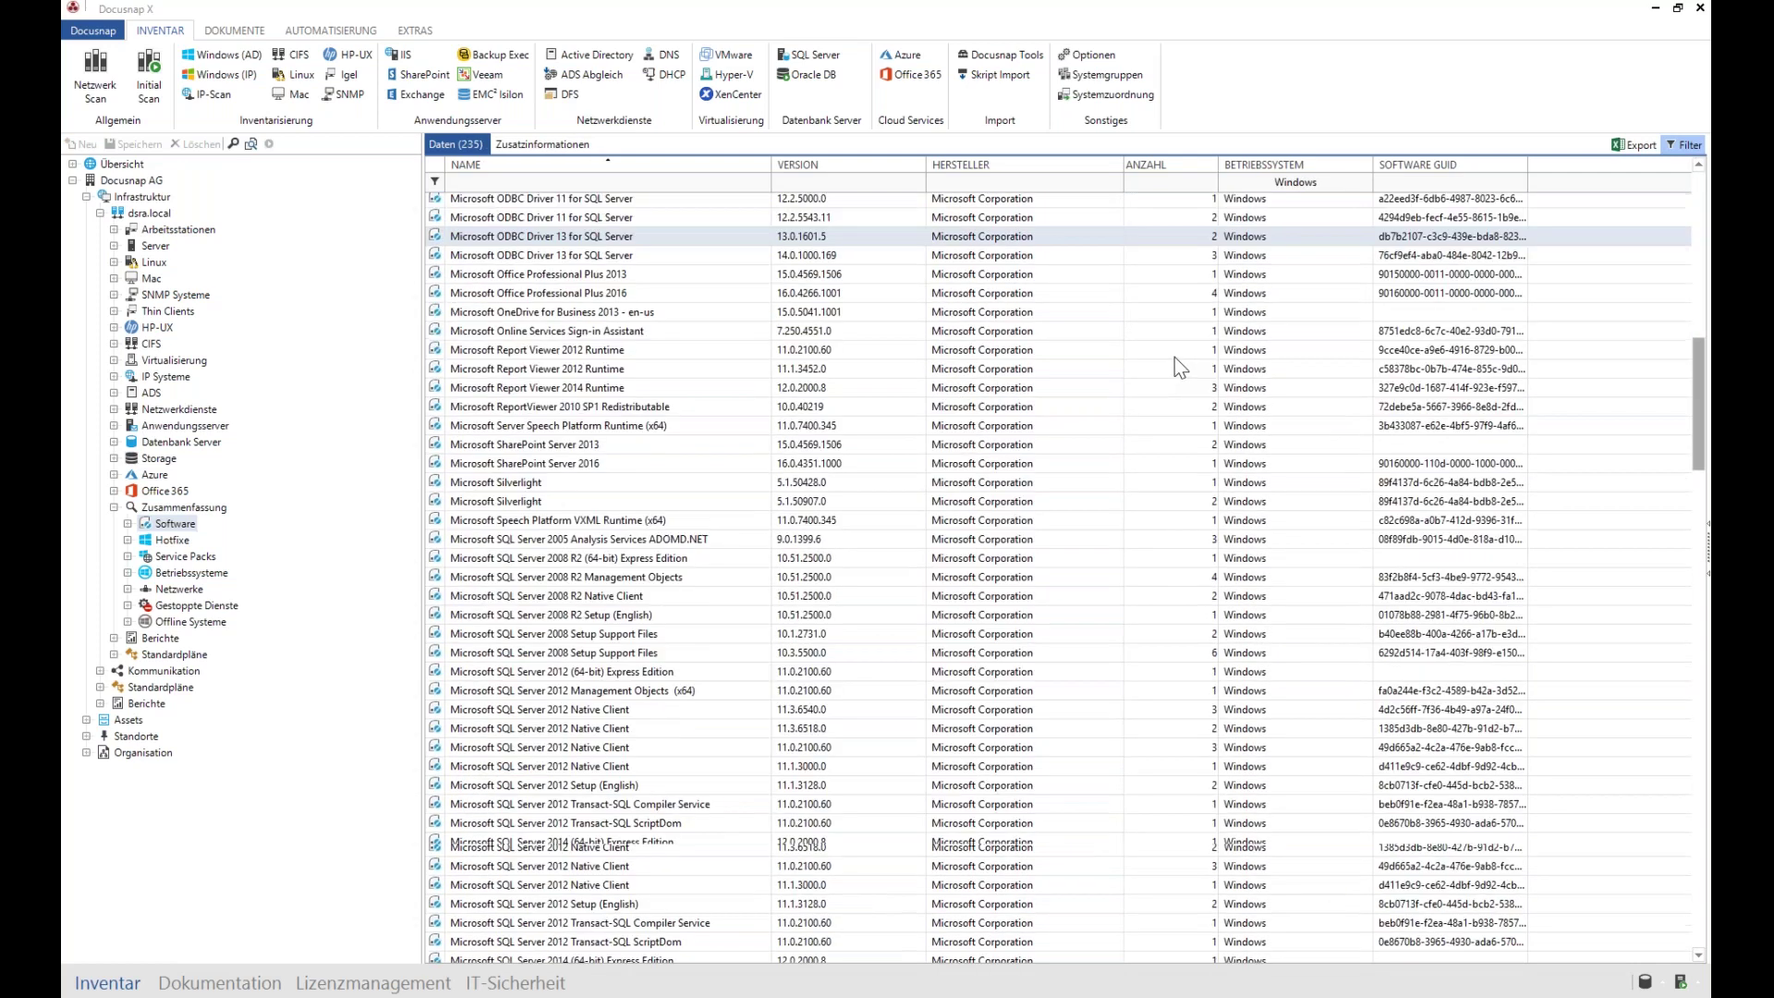
Step: Find Moorhuhn schlägt zurück in the filtered Windows software list and open its list of systems
scroll(1173, 357, down, 18)
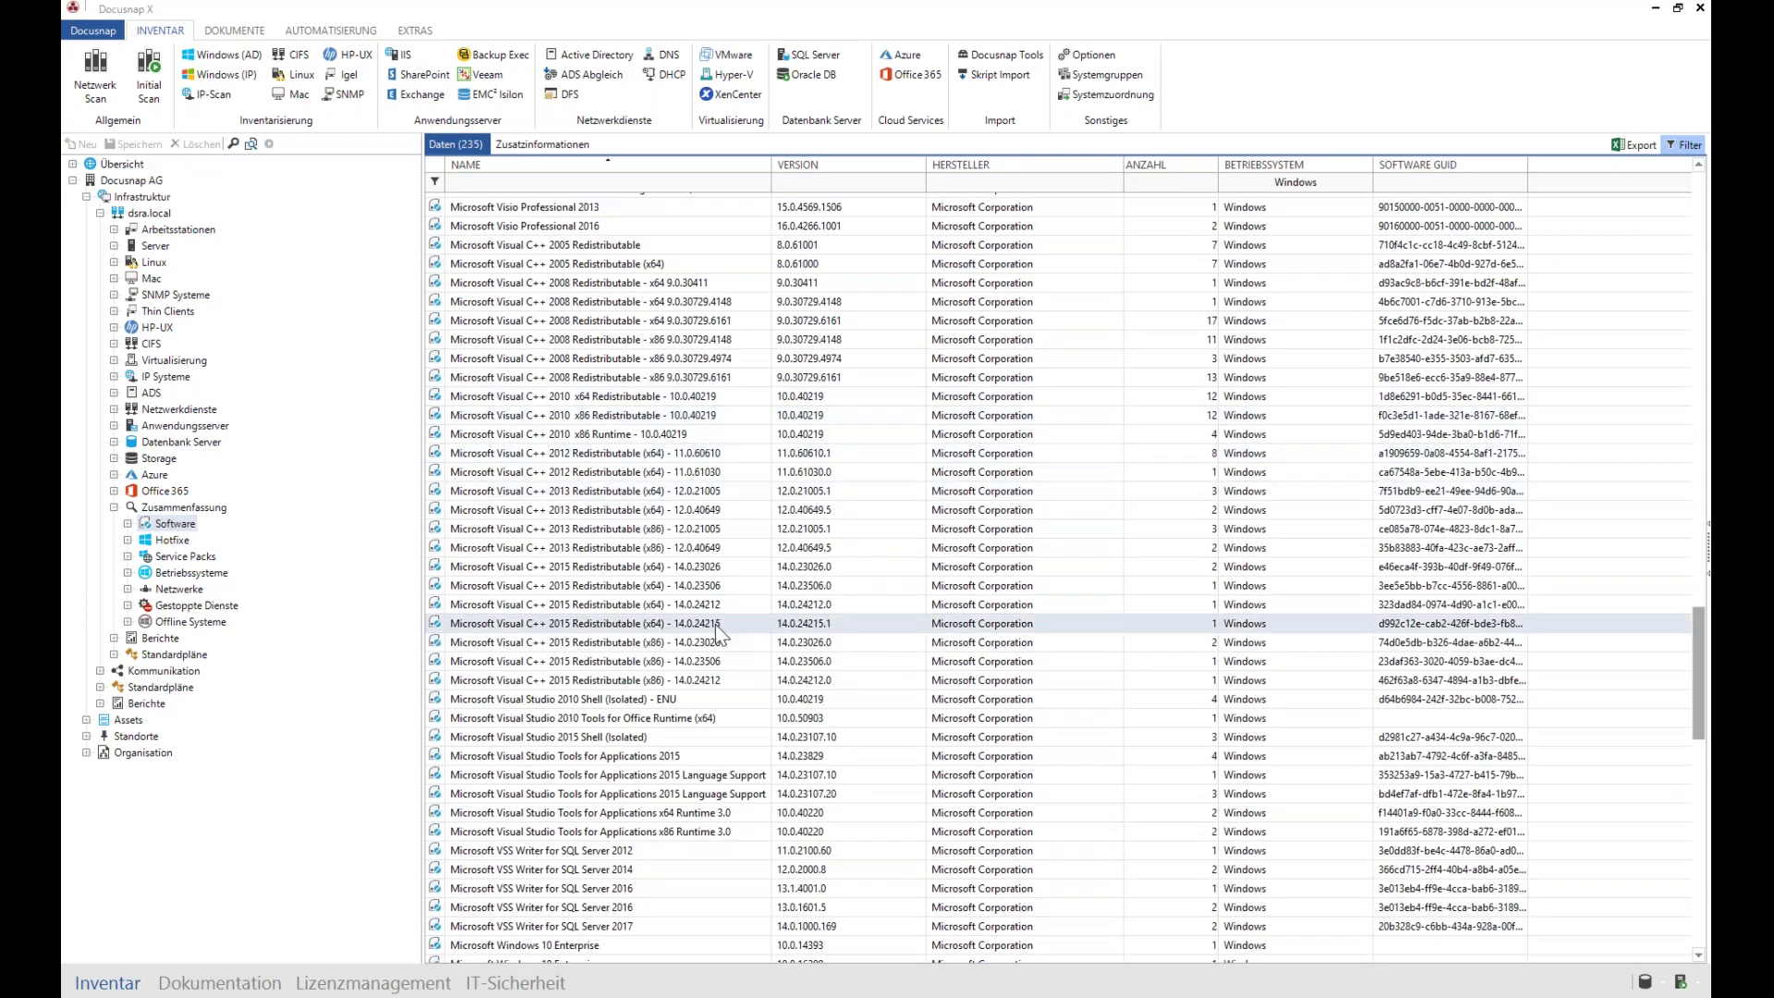
scroll(715, 628, down, 4)
scroll(713, 626, down, 2)
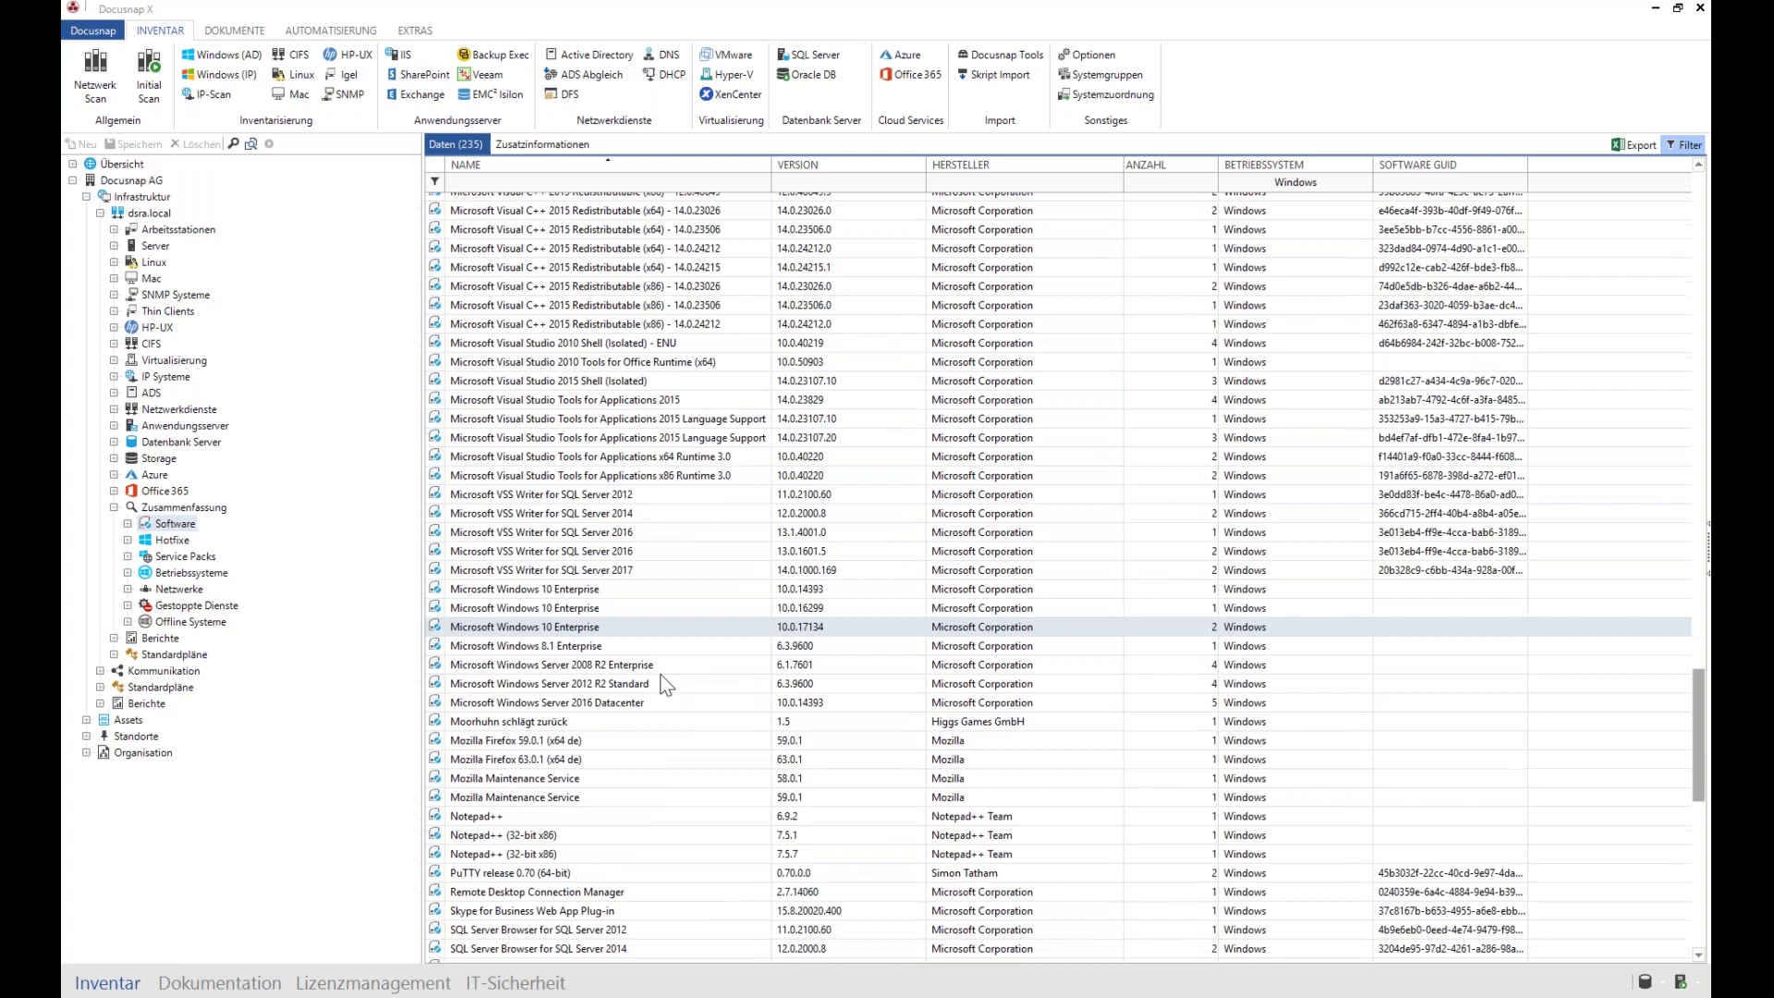
click(645, 728)
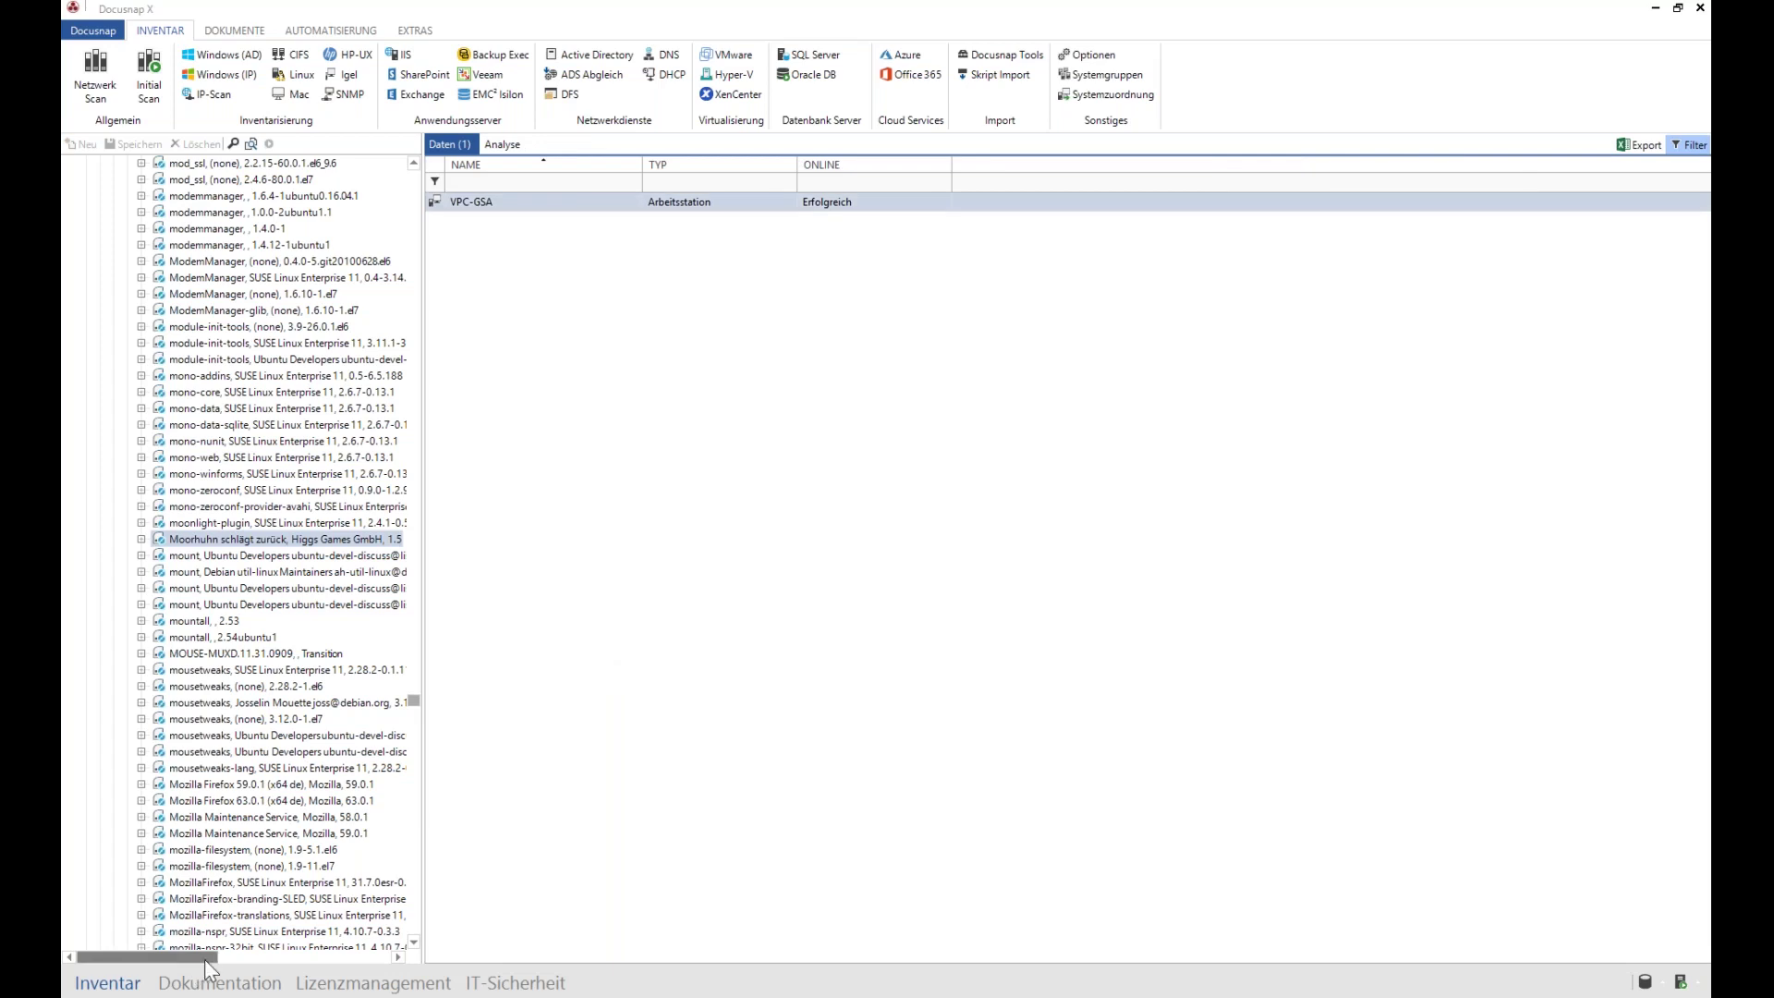
Step: Switch to Lizenzmanagement and examine Docusnap AG's branches Unerwünschte Lizenzierungen, Software, Aktuell installierte Software and Berichte
click(330, 985)
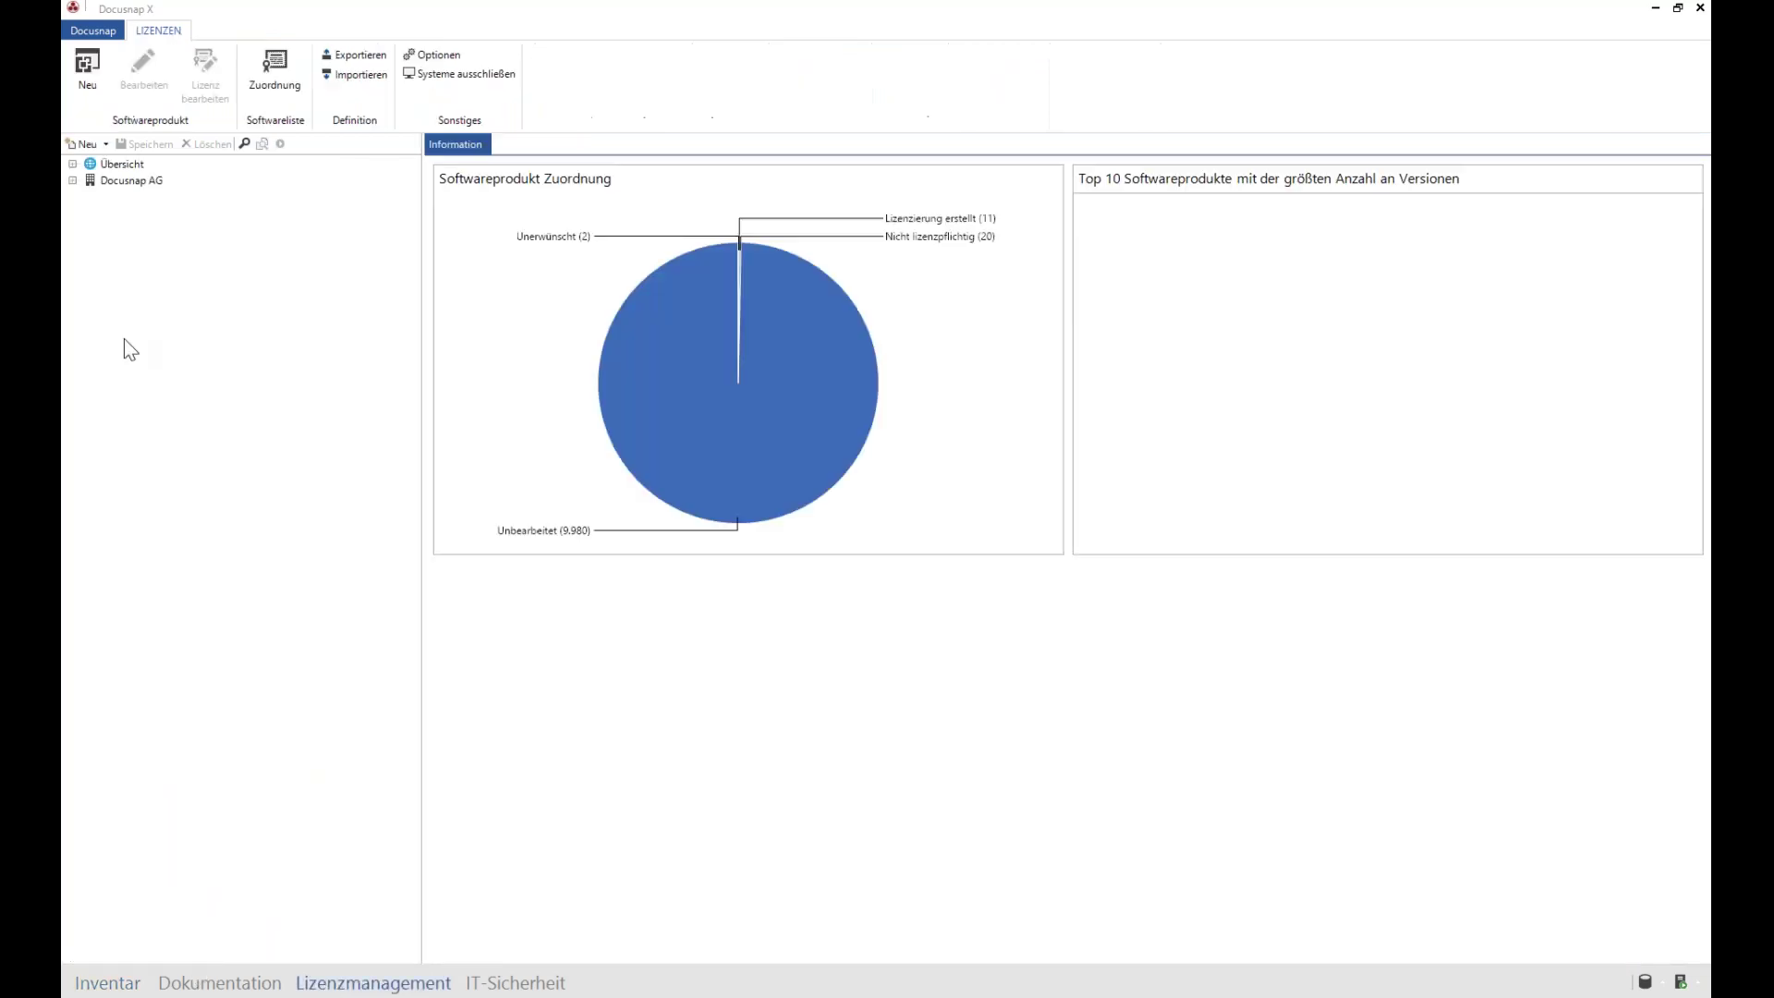
click(74, 181)
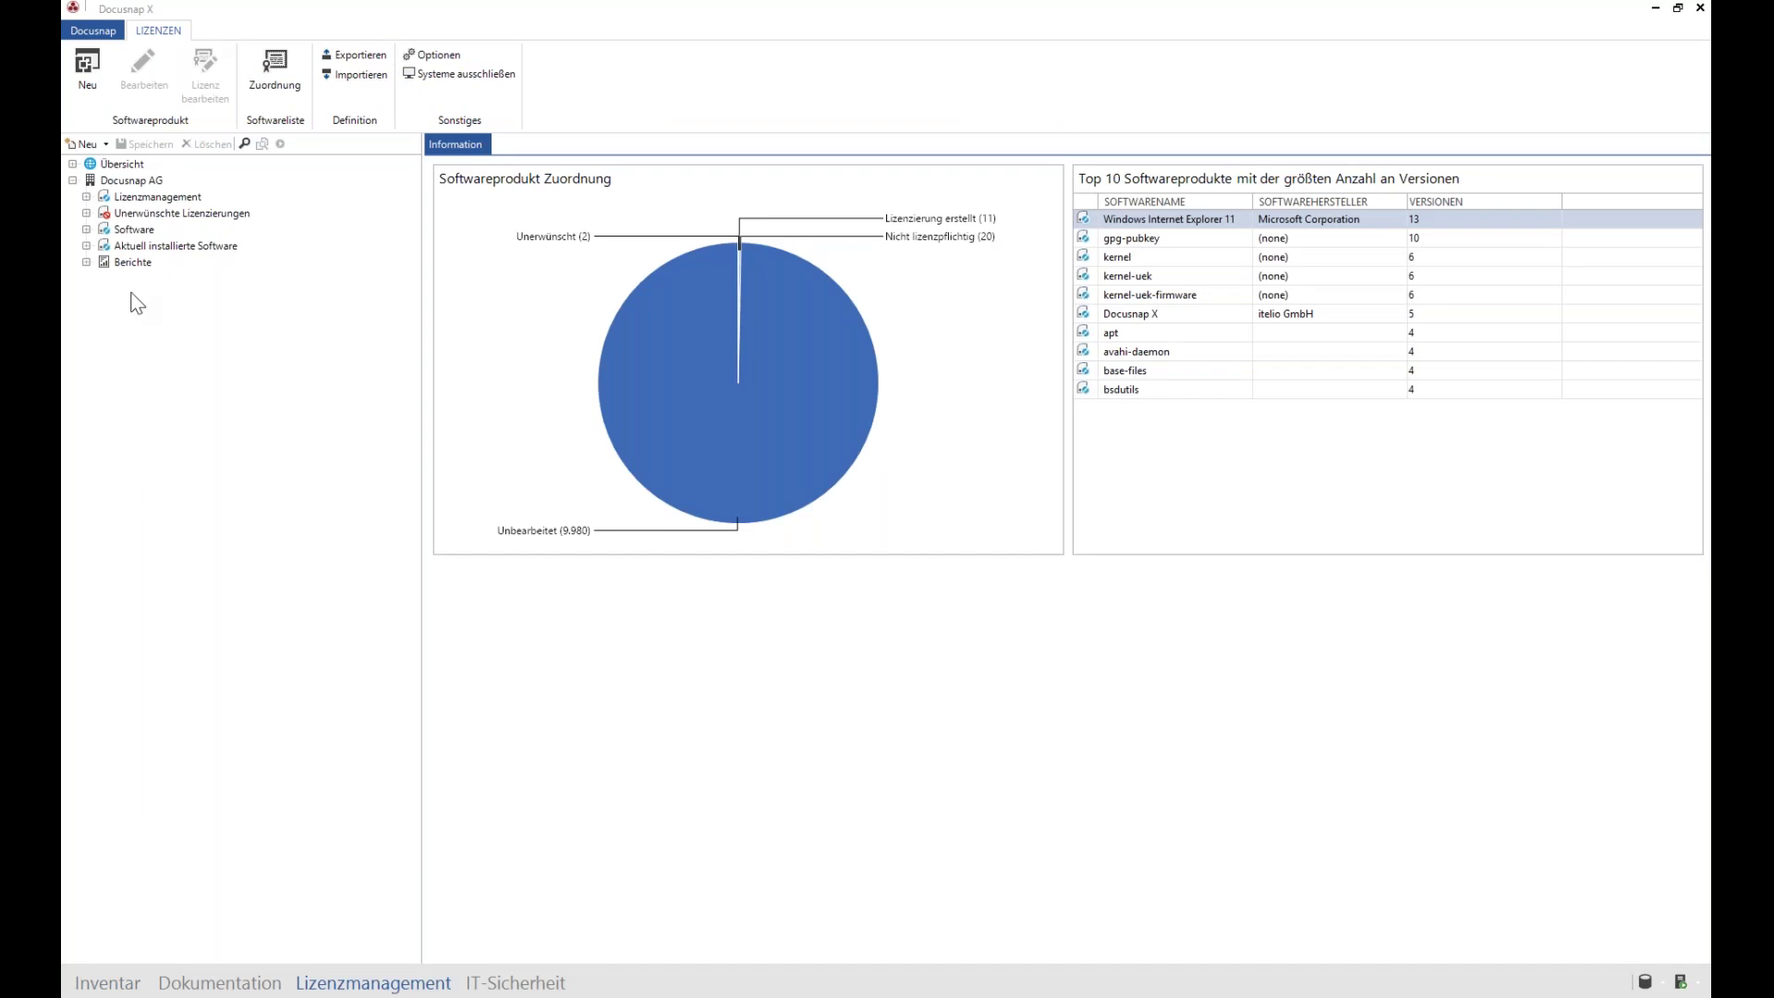
click(85, 214)
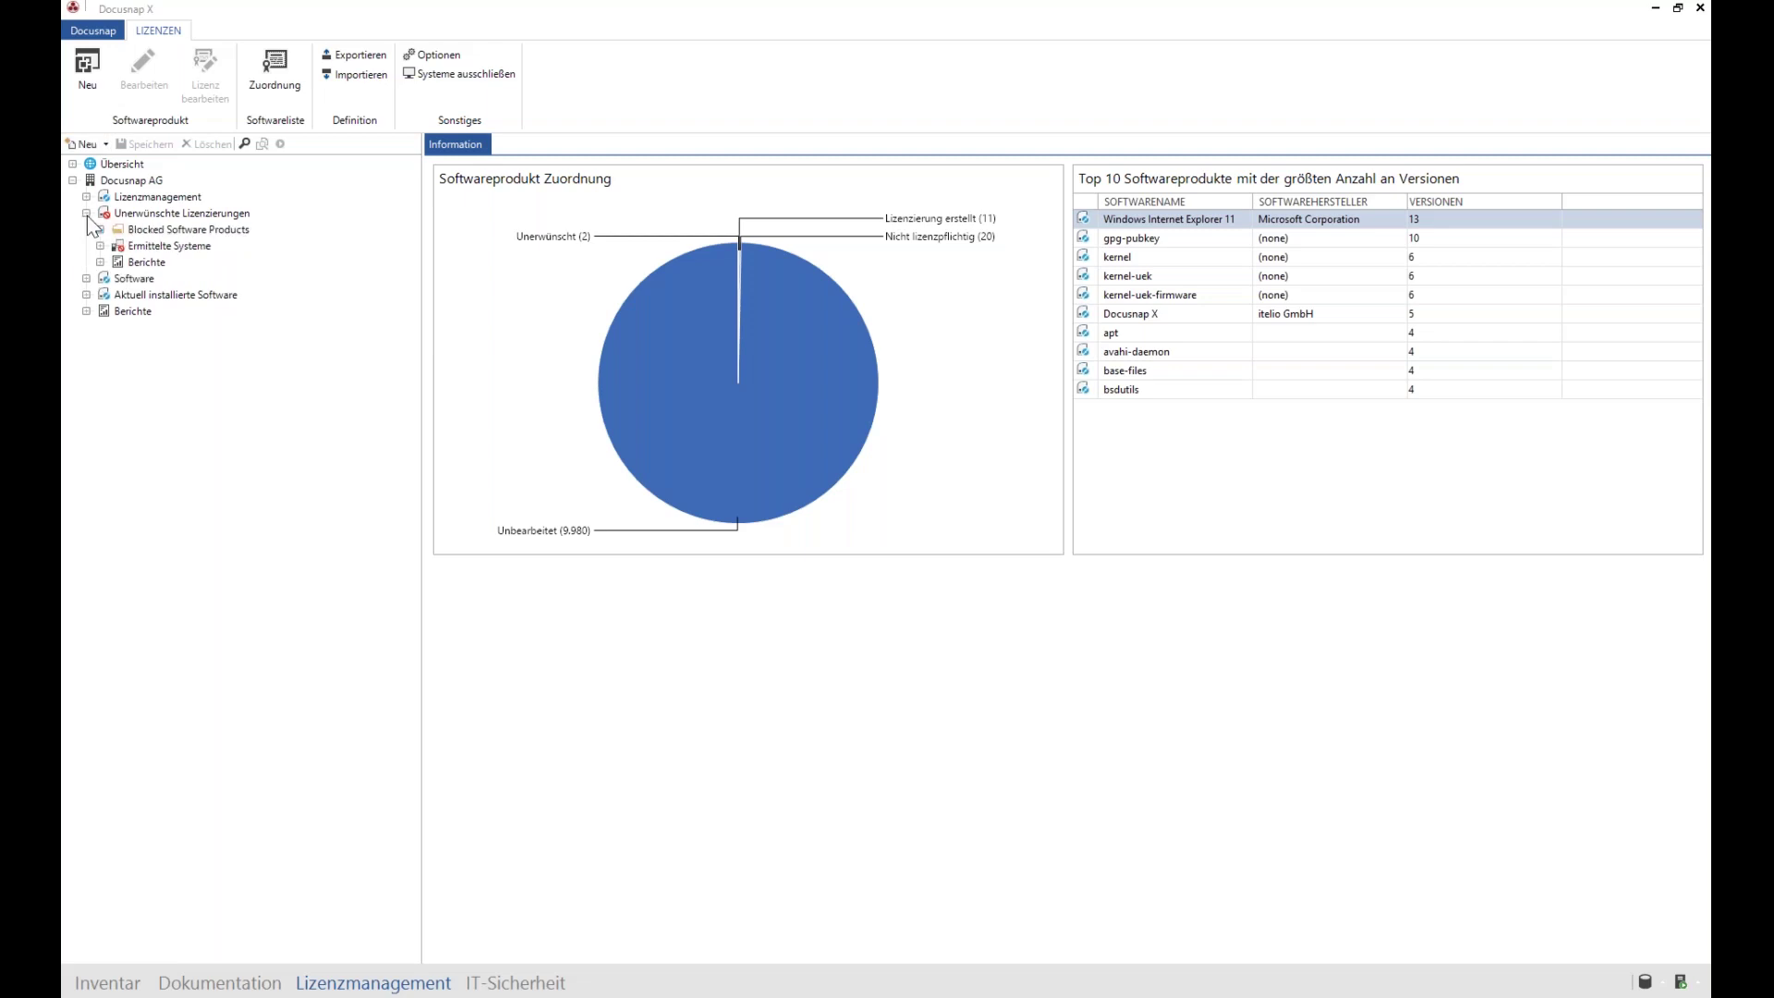
click(86, 279)
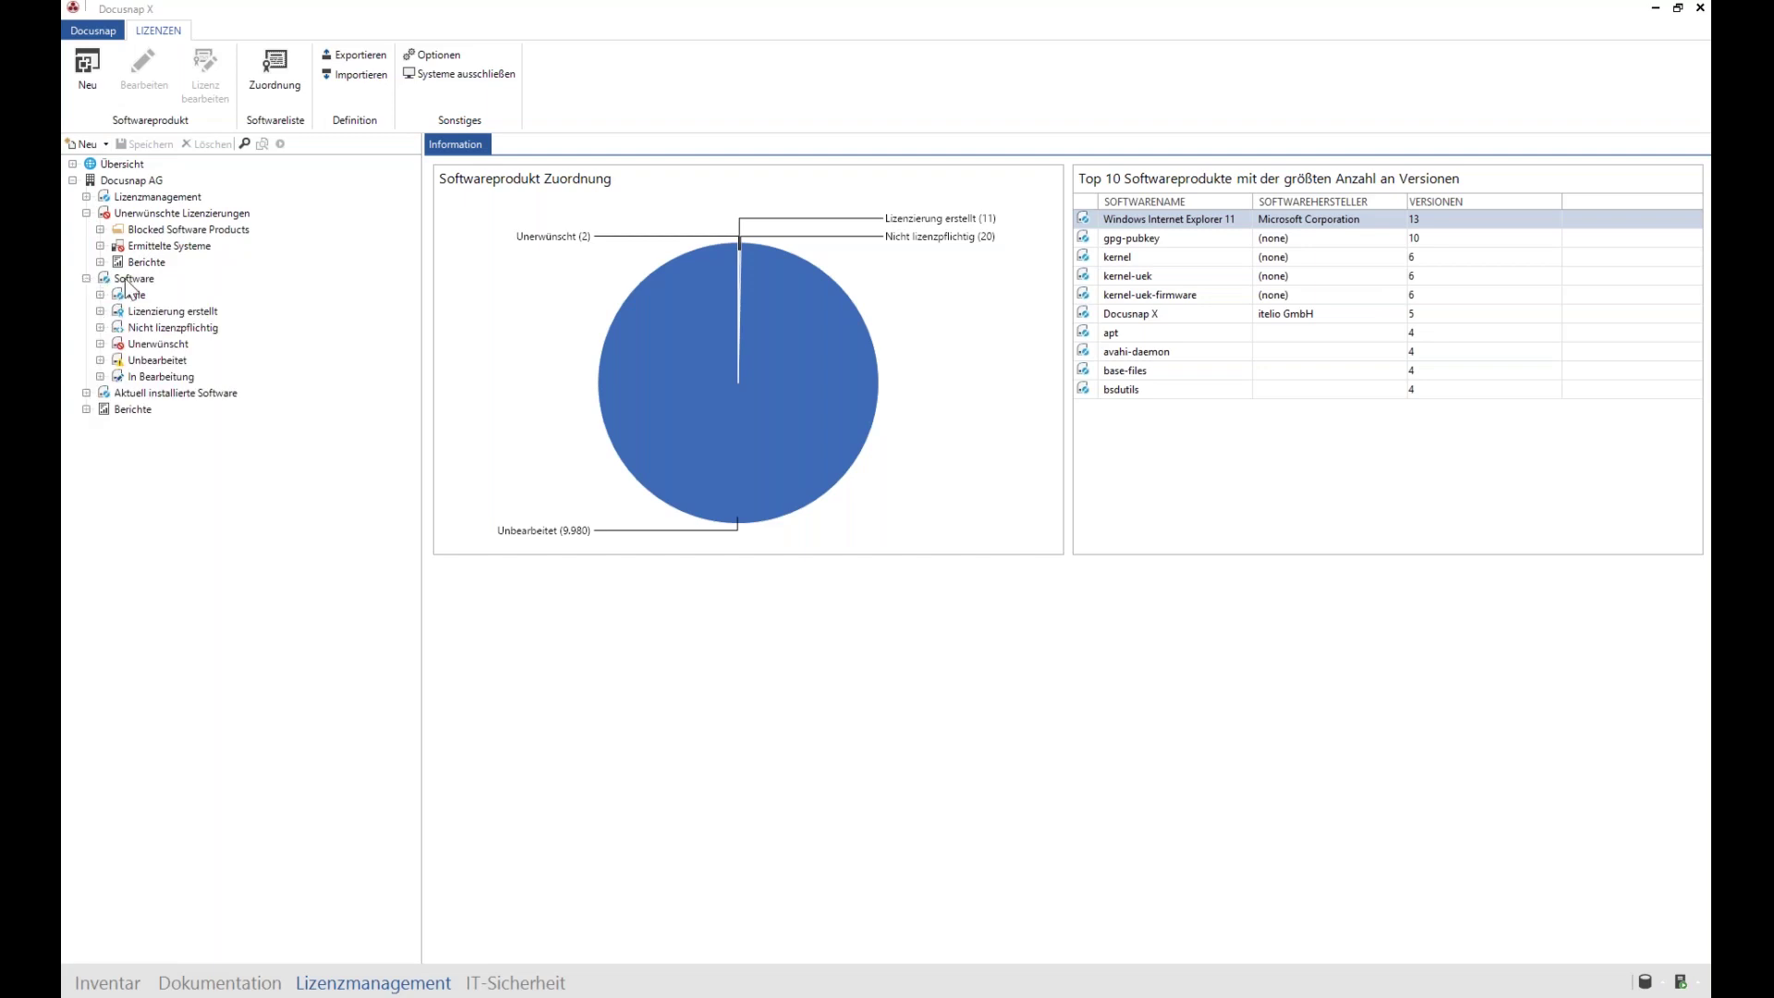
click(86, 278)
click(86, 294)
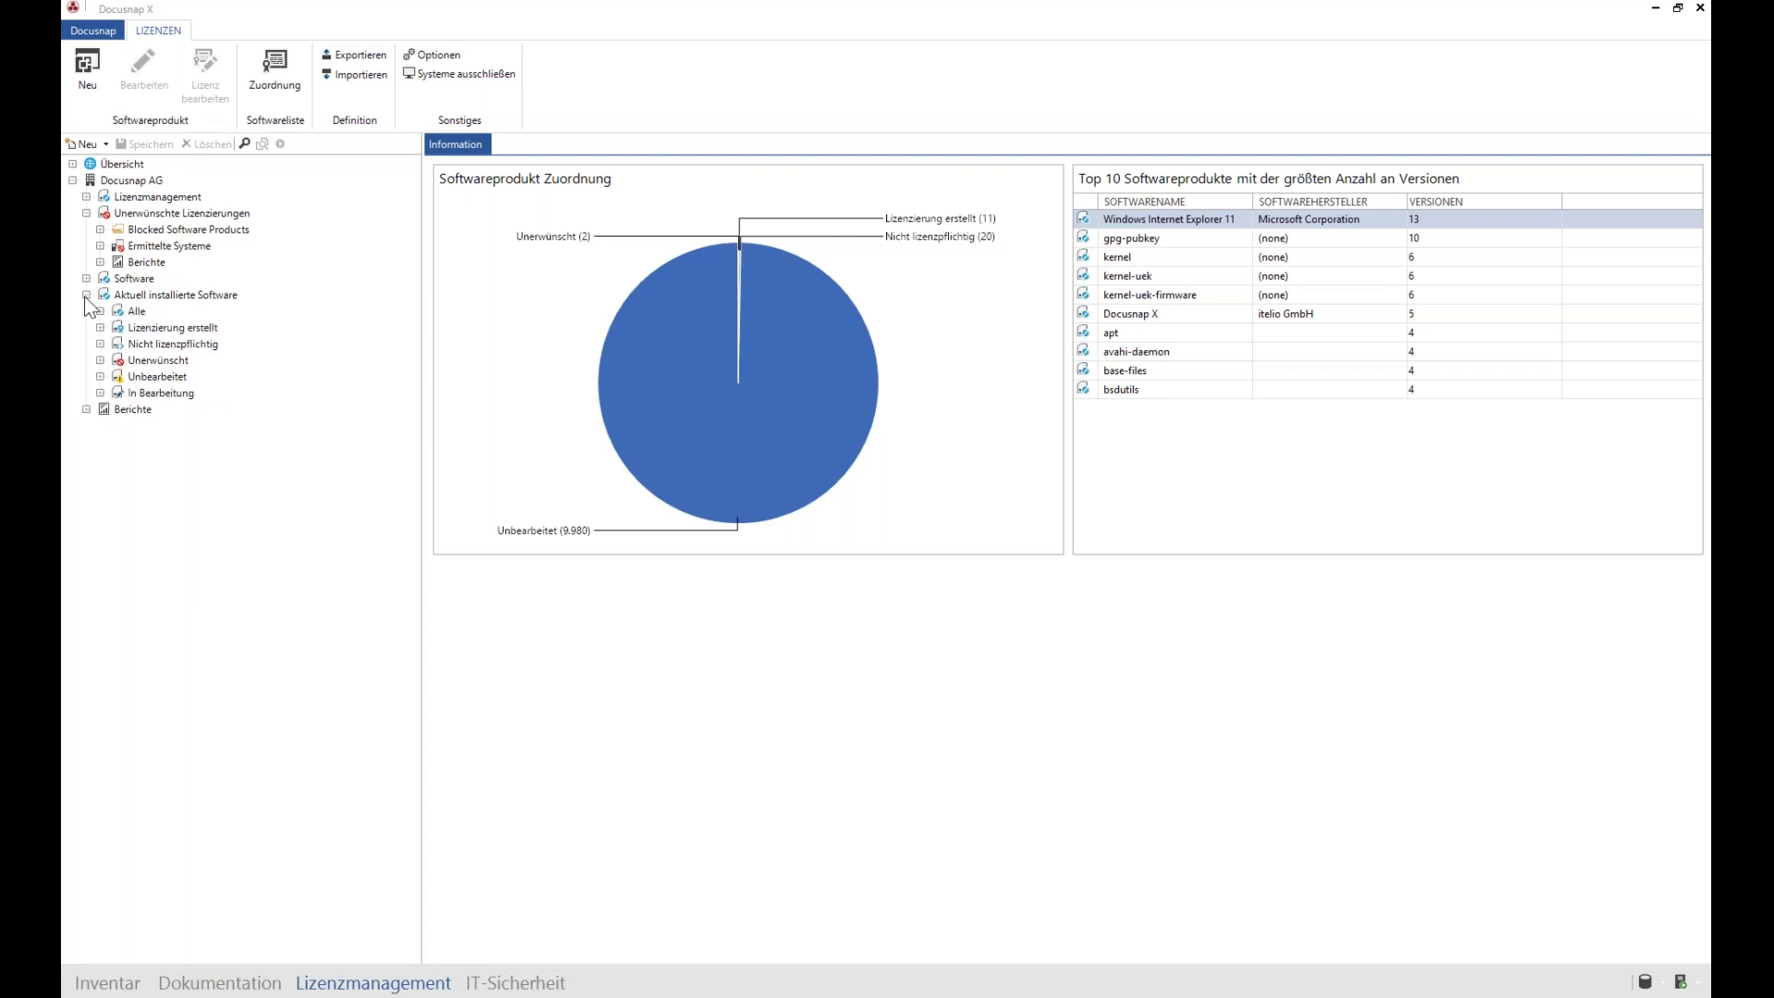
click(86, 295)
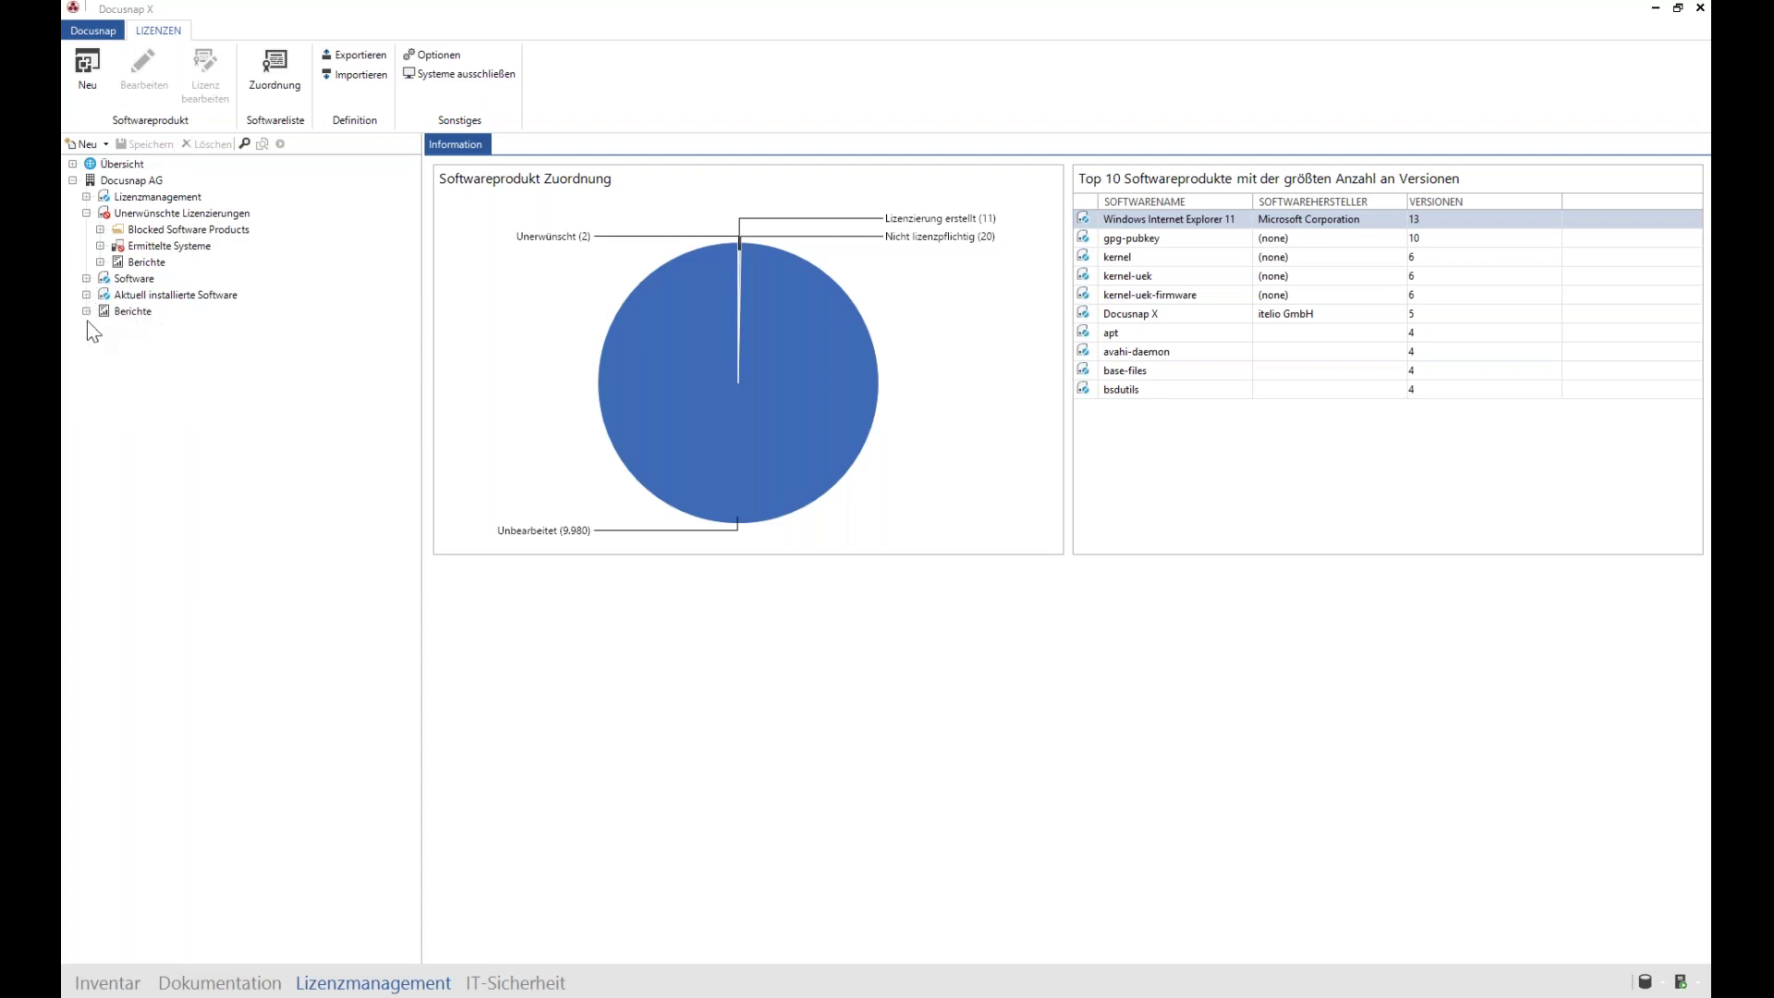
click(86, 312)
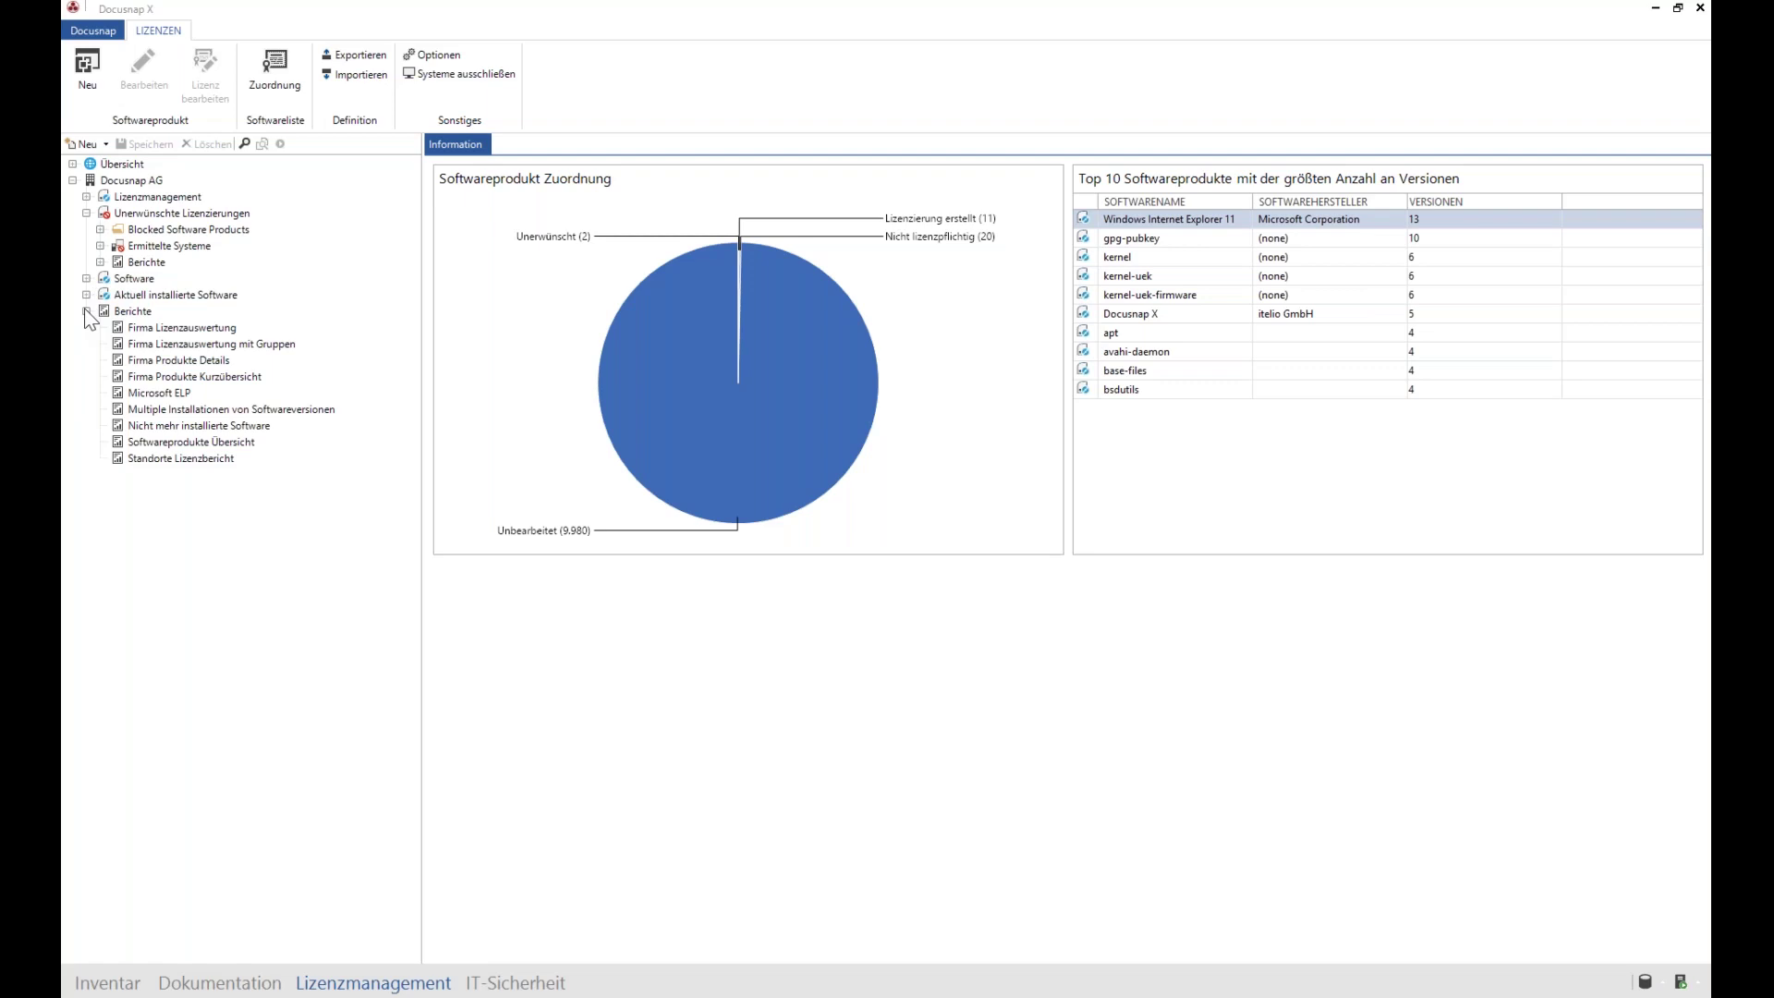
click(86, 311)
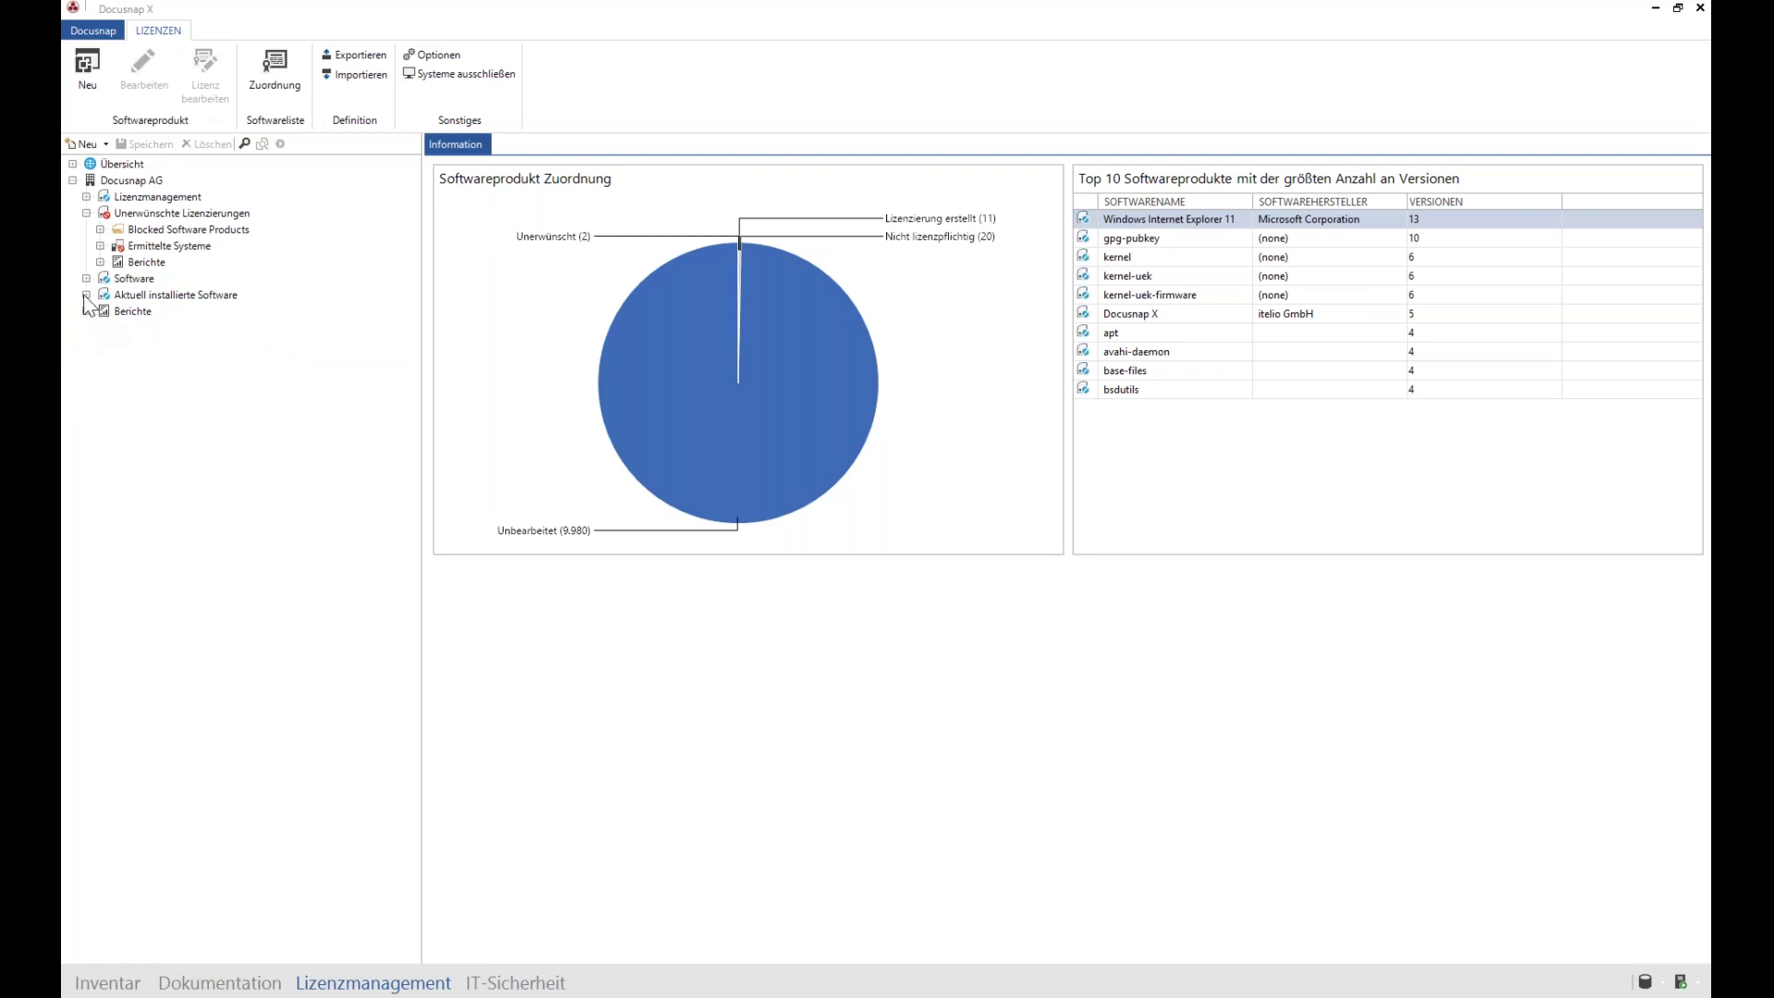
click(86, 214)
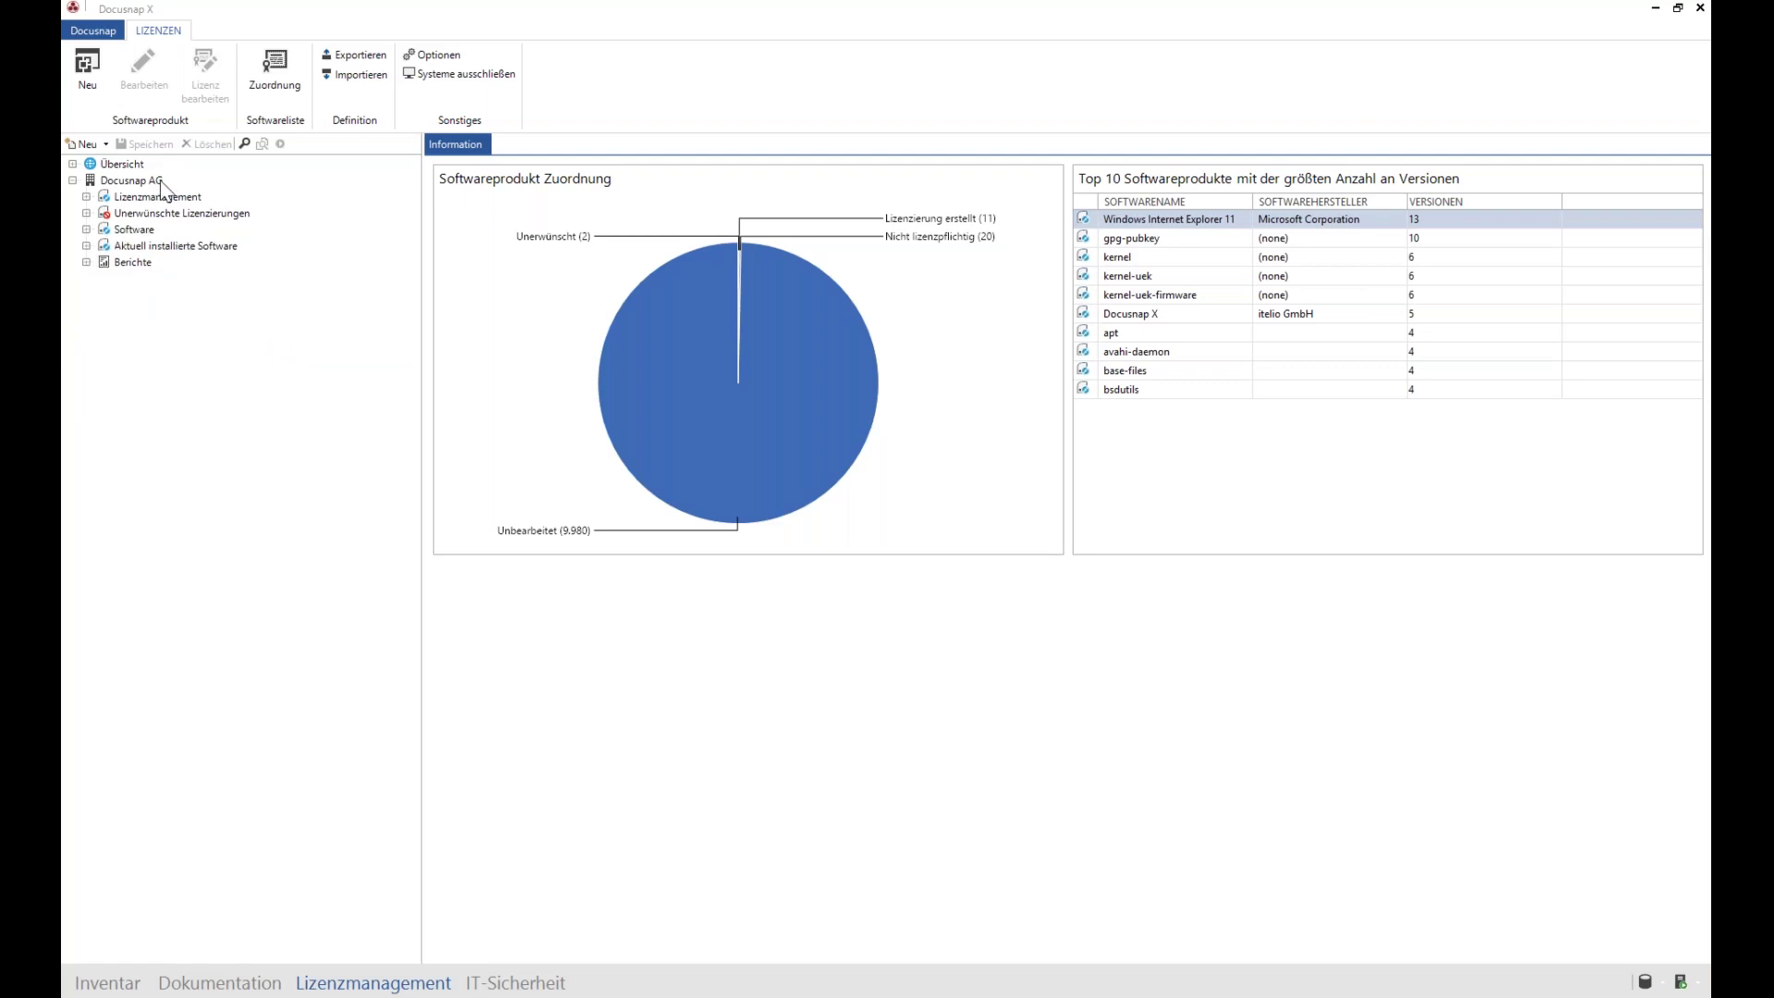
Step: Open the software assignment for Docusnap AG, show the filter row, and filter the manufacturer by "Adobe*"
click(269, 57)
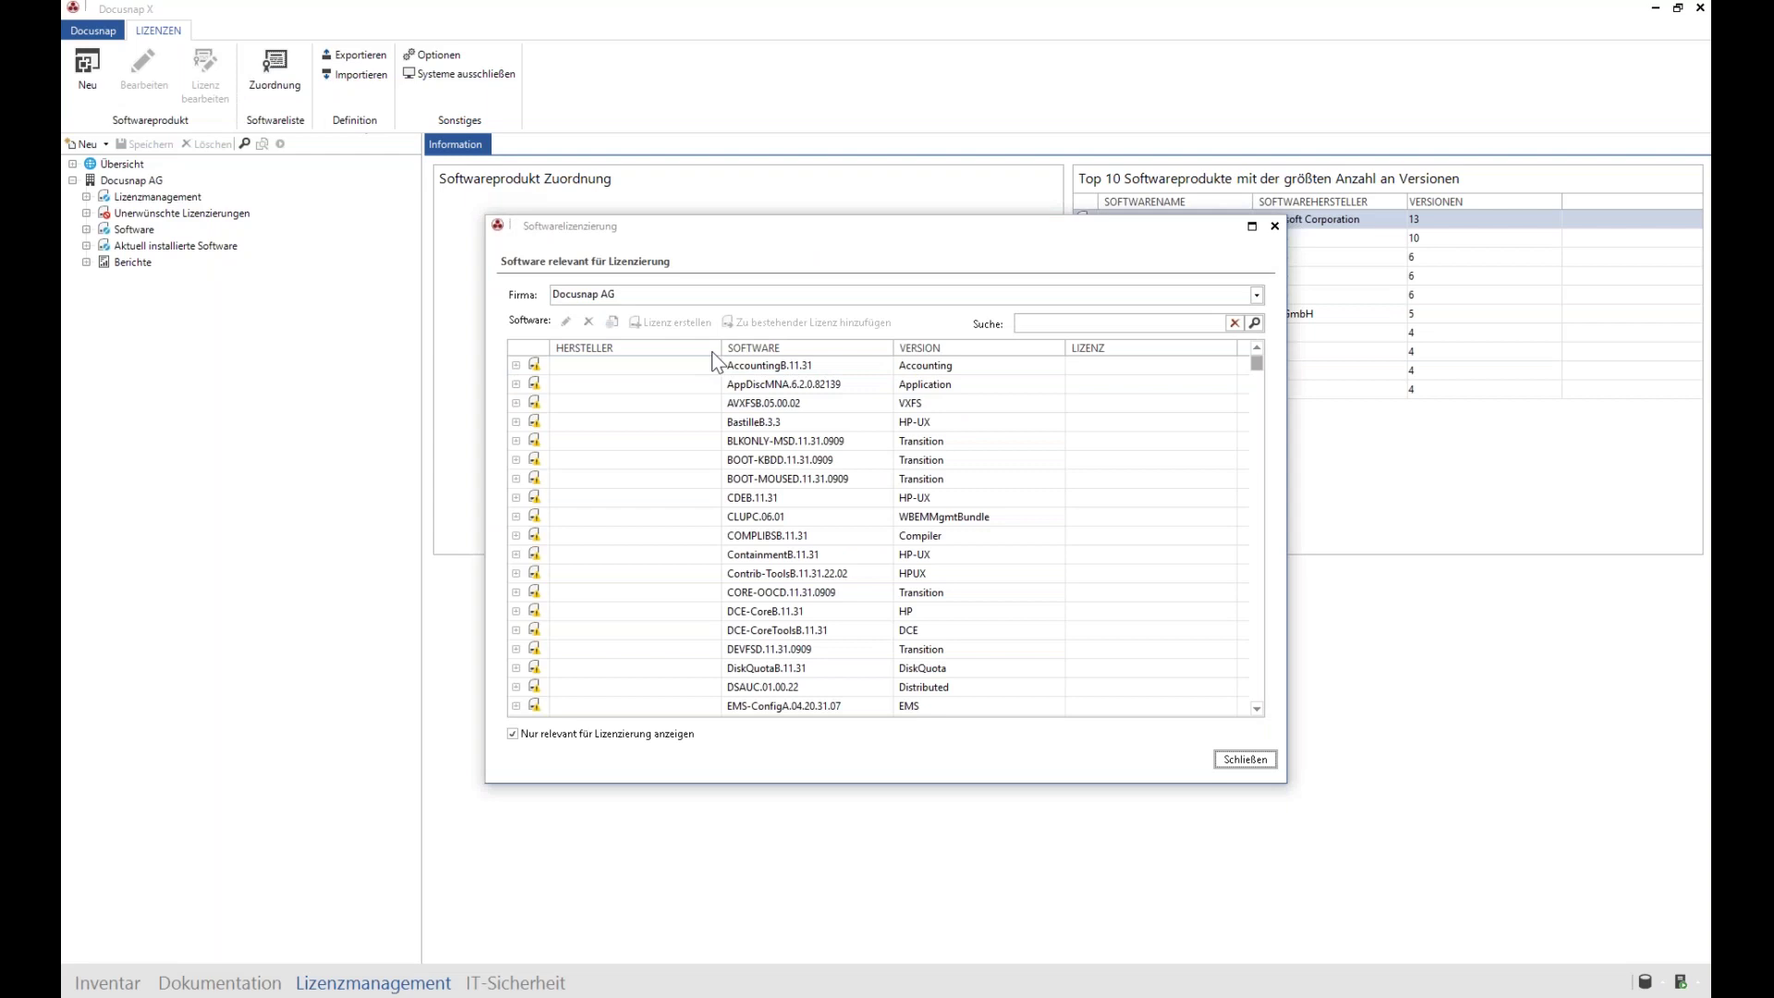
right_click(1127, 347)
click(1164, 391)
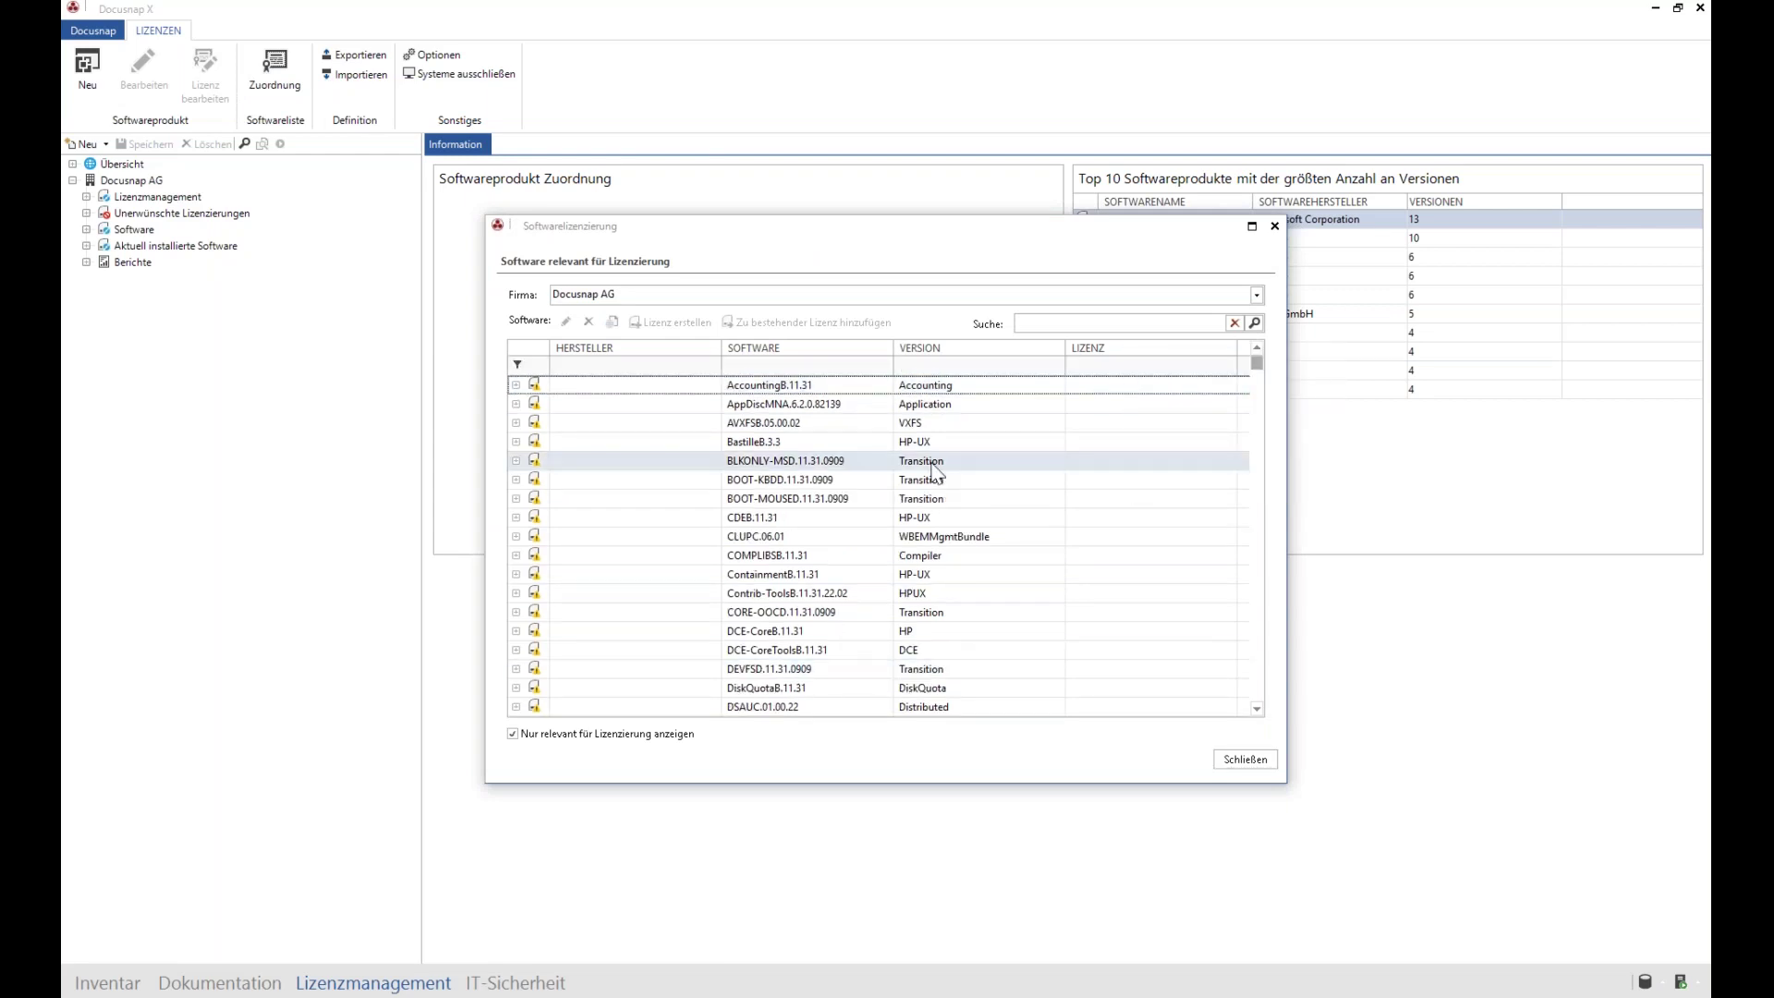
click(823, 364)
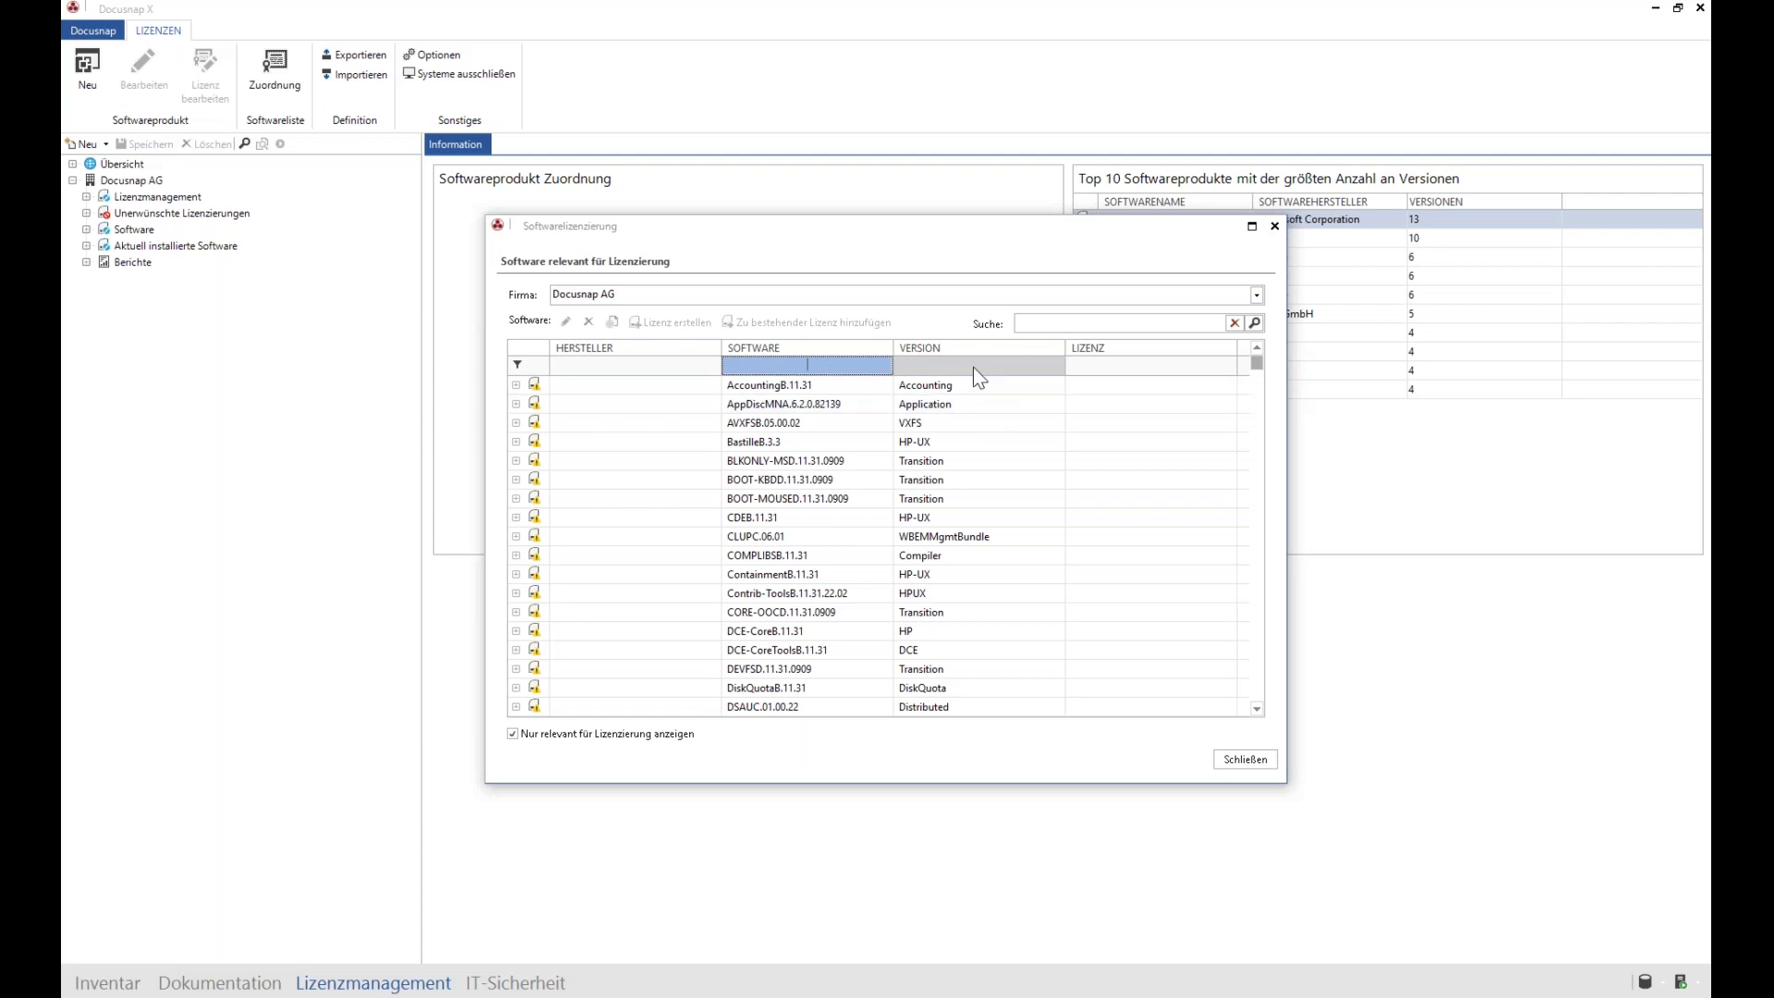
click(637, 365)
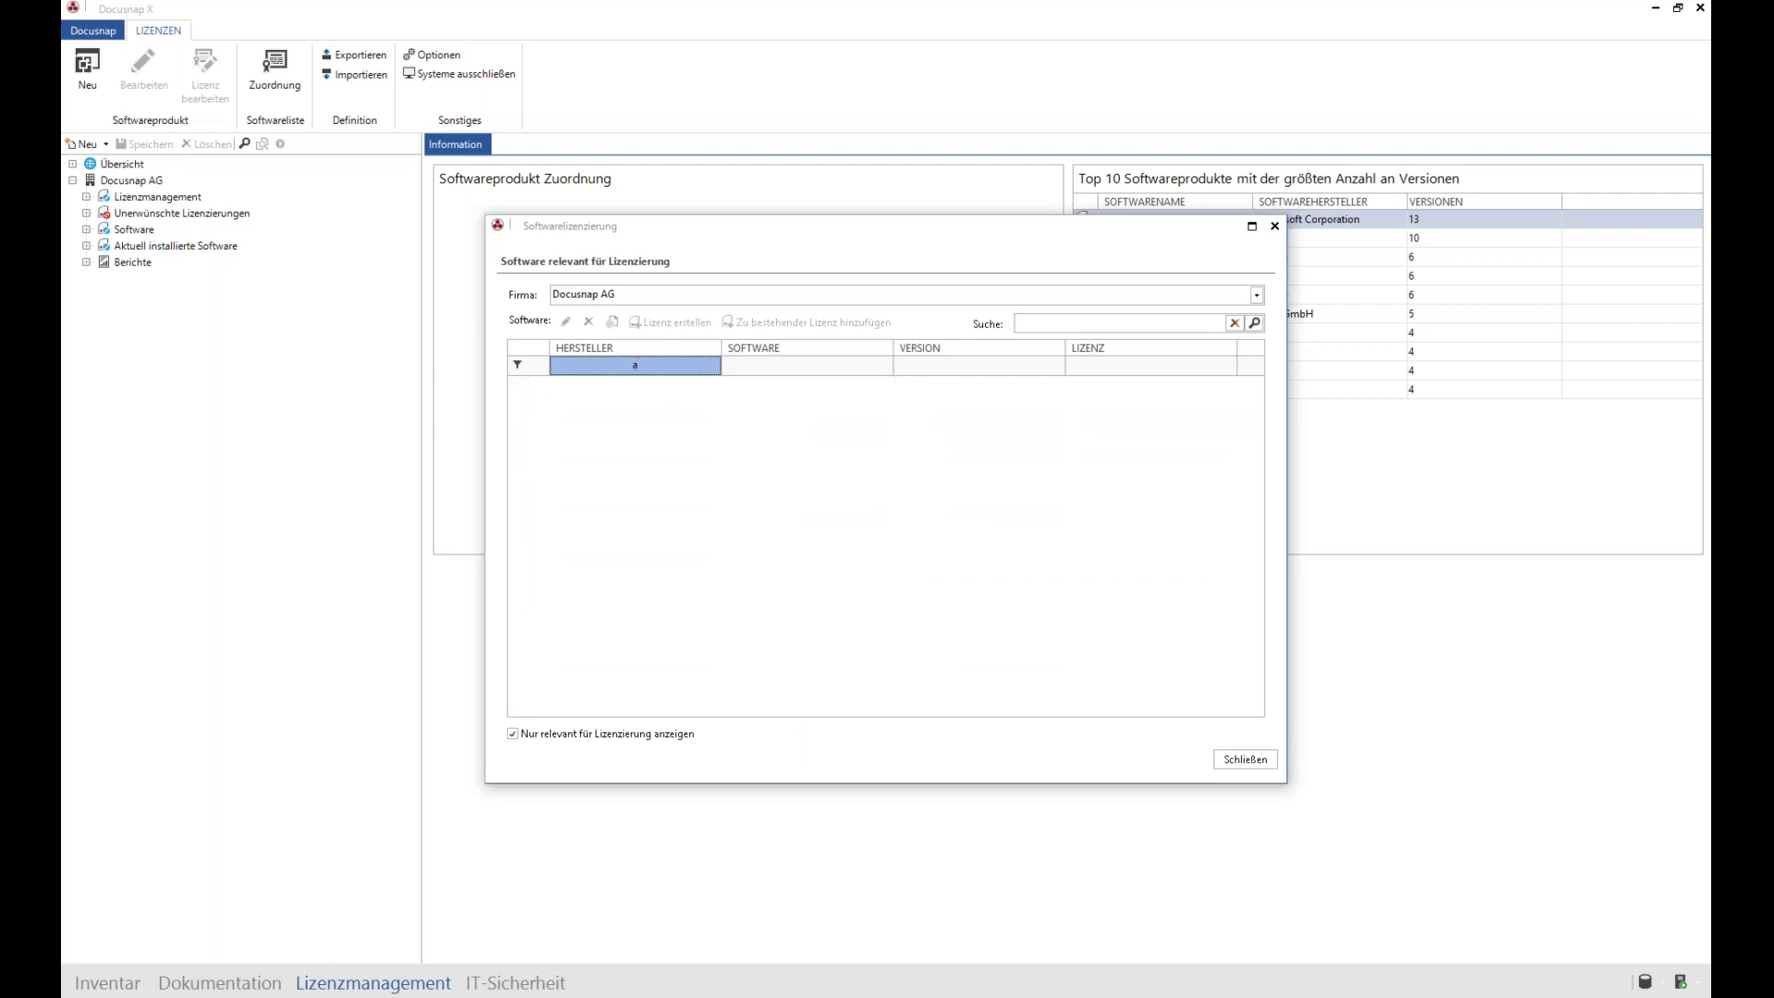
text(Adobe*)
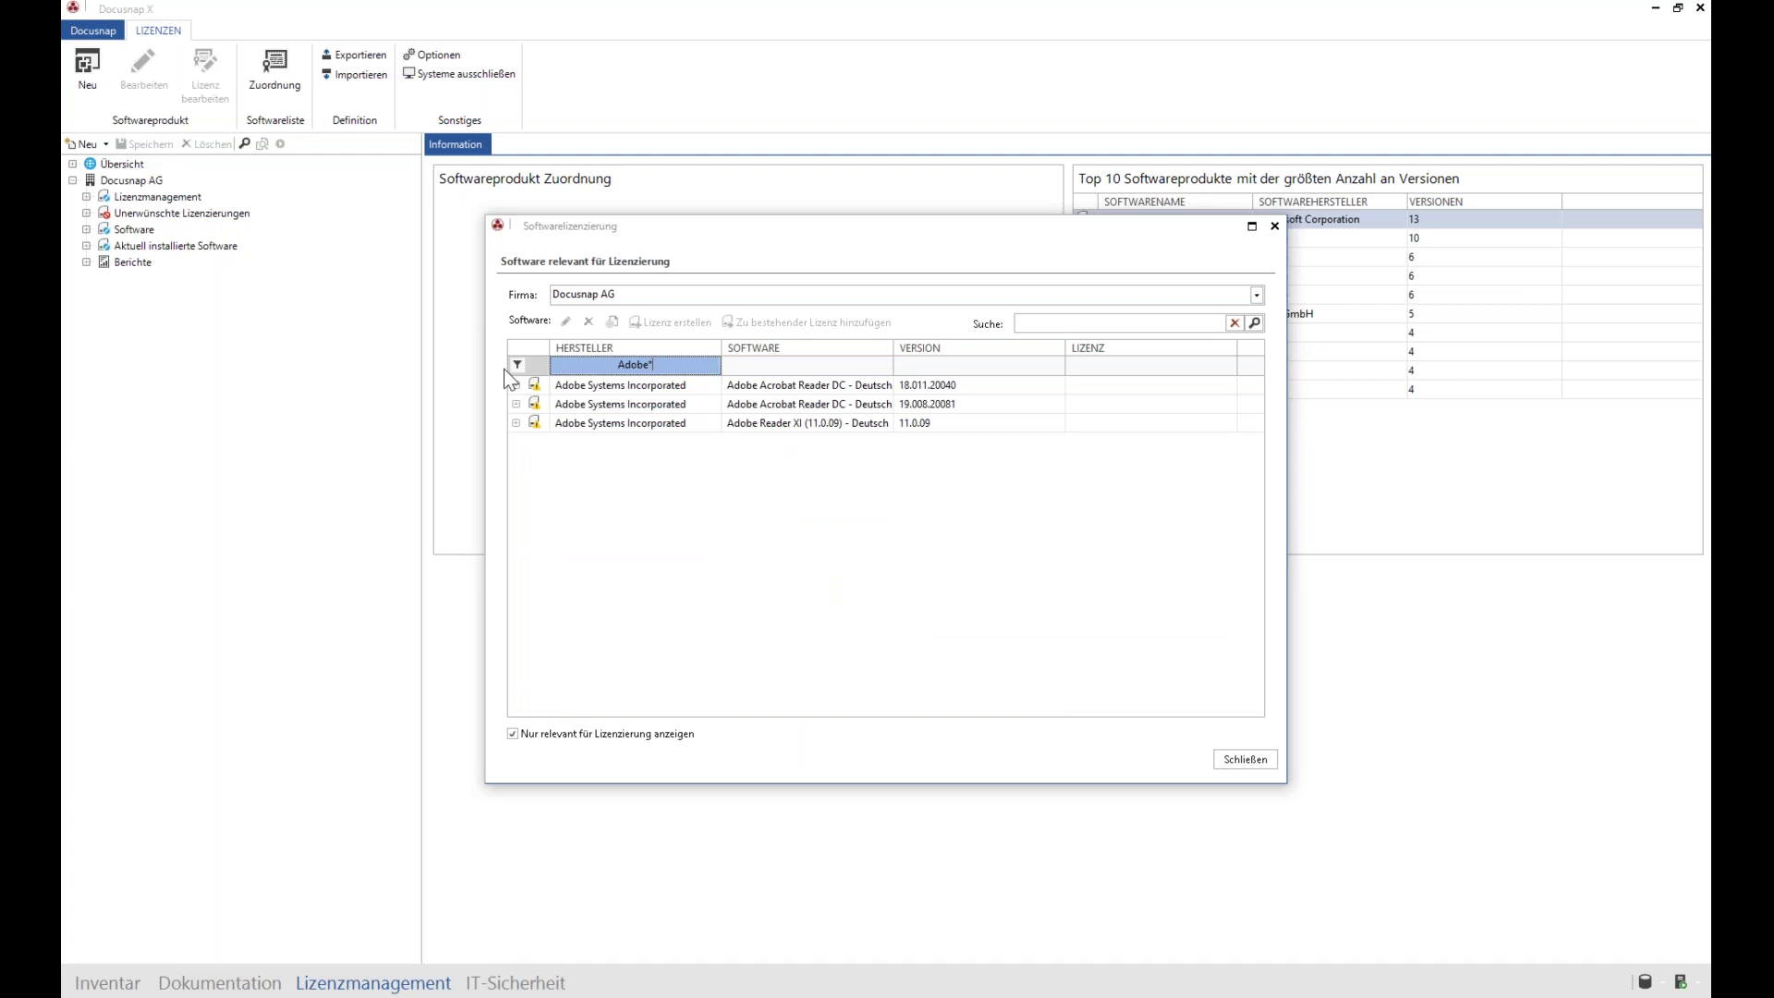
Step: Mark Adobe Acrobat Reader DC - Deutsch 18.011.20040 as Nicht lizenzpflichtig, with the reason "Lorem Ipsum Dolor Amet Sit.."
click(611, 386)
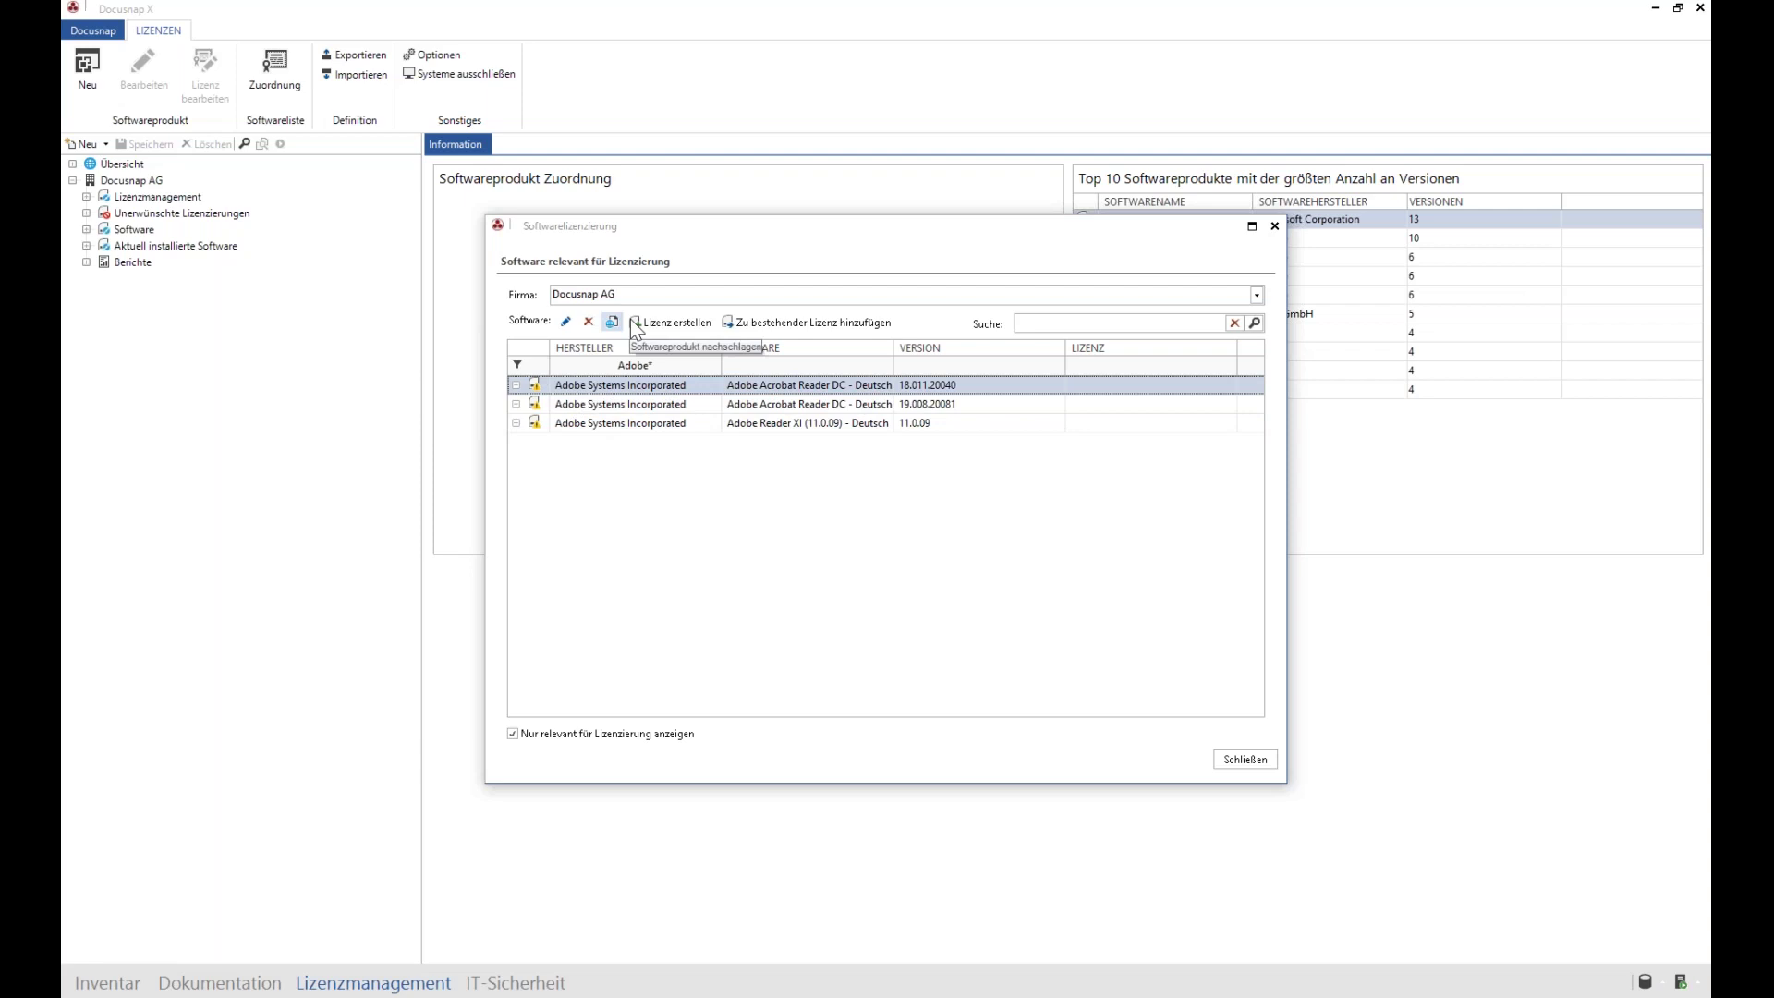
click(565, 322)
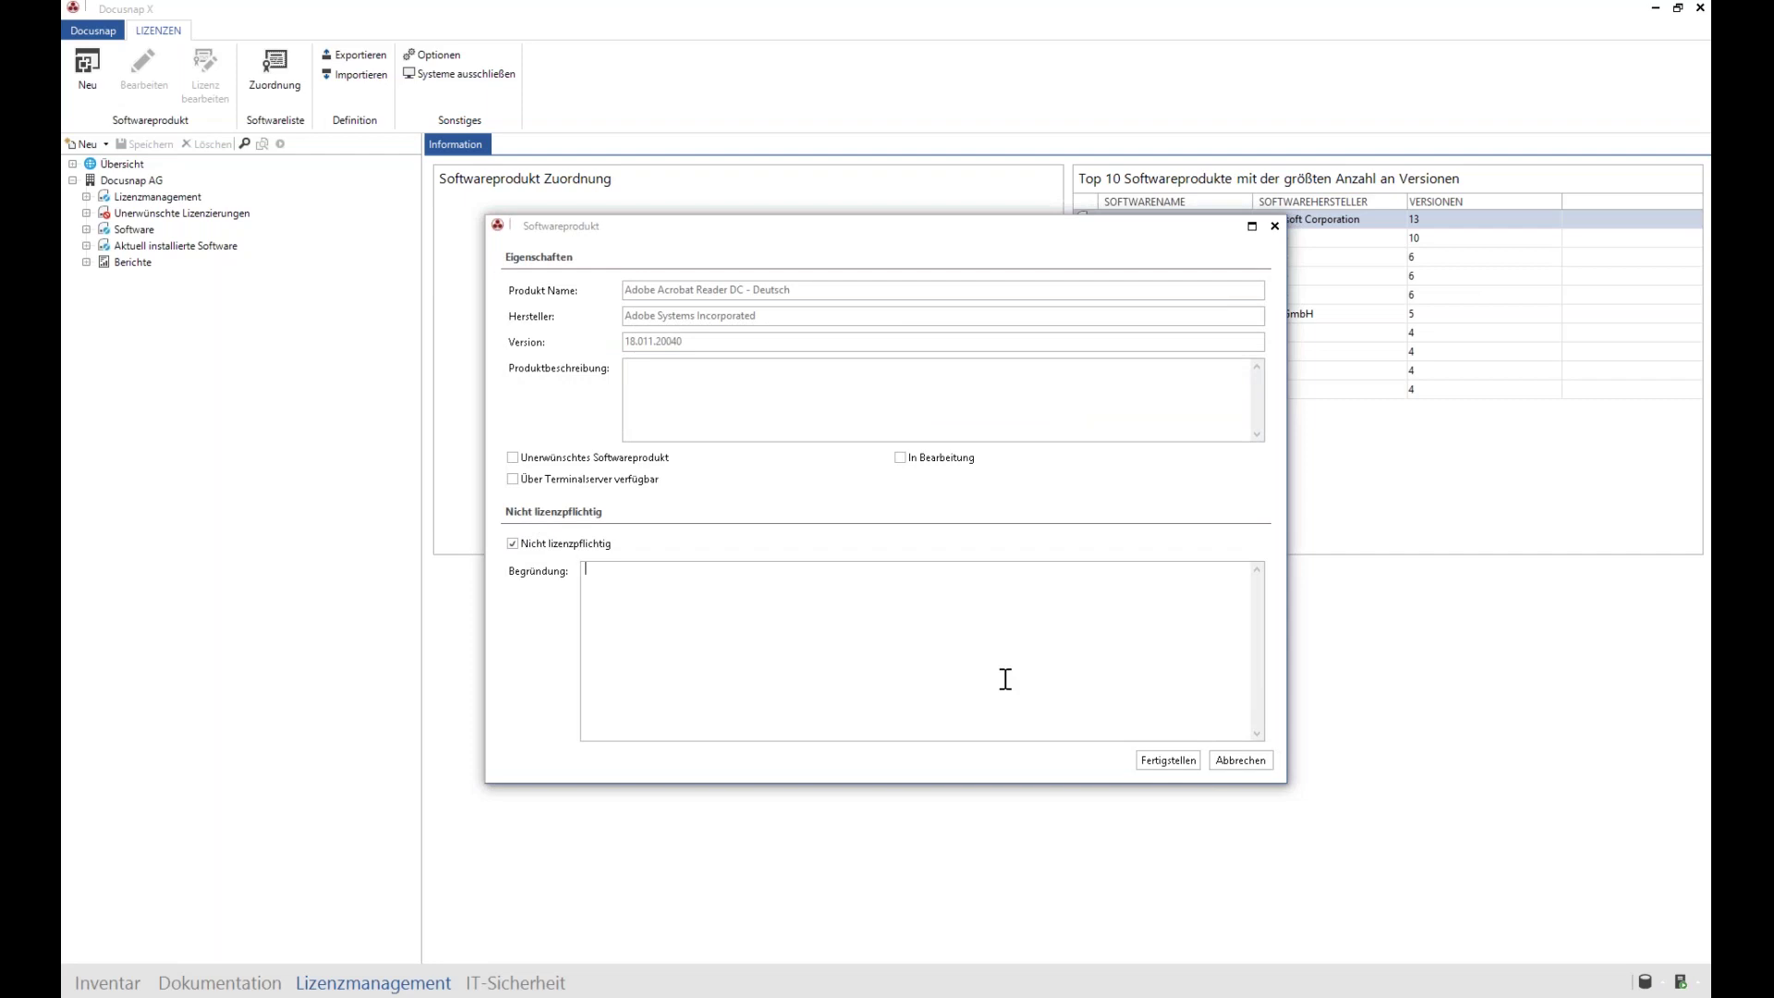
text(Lorem Ipsum Dolor Amet Sit..)
click(1155, 762)
Step: Set Adobe Reader XI (11.0.09) - Deutsch to In Bearbeitung
click(560, 422)
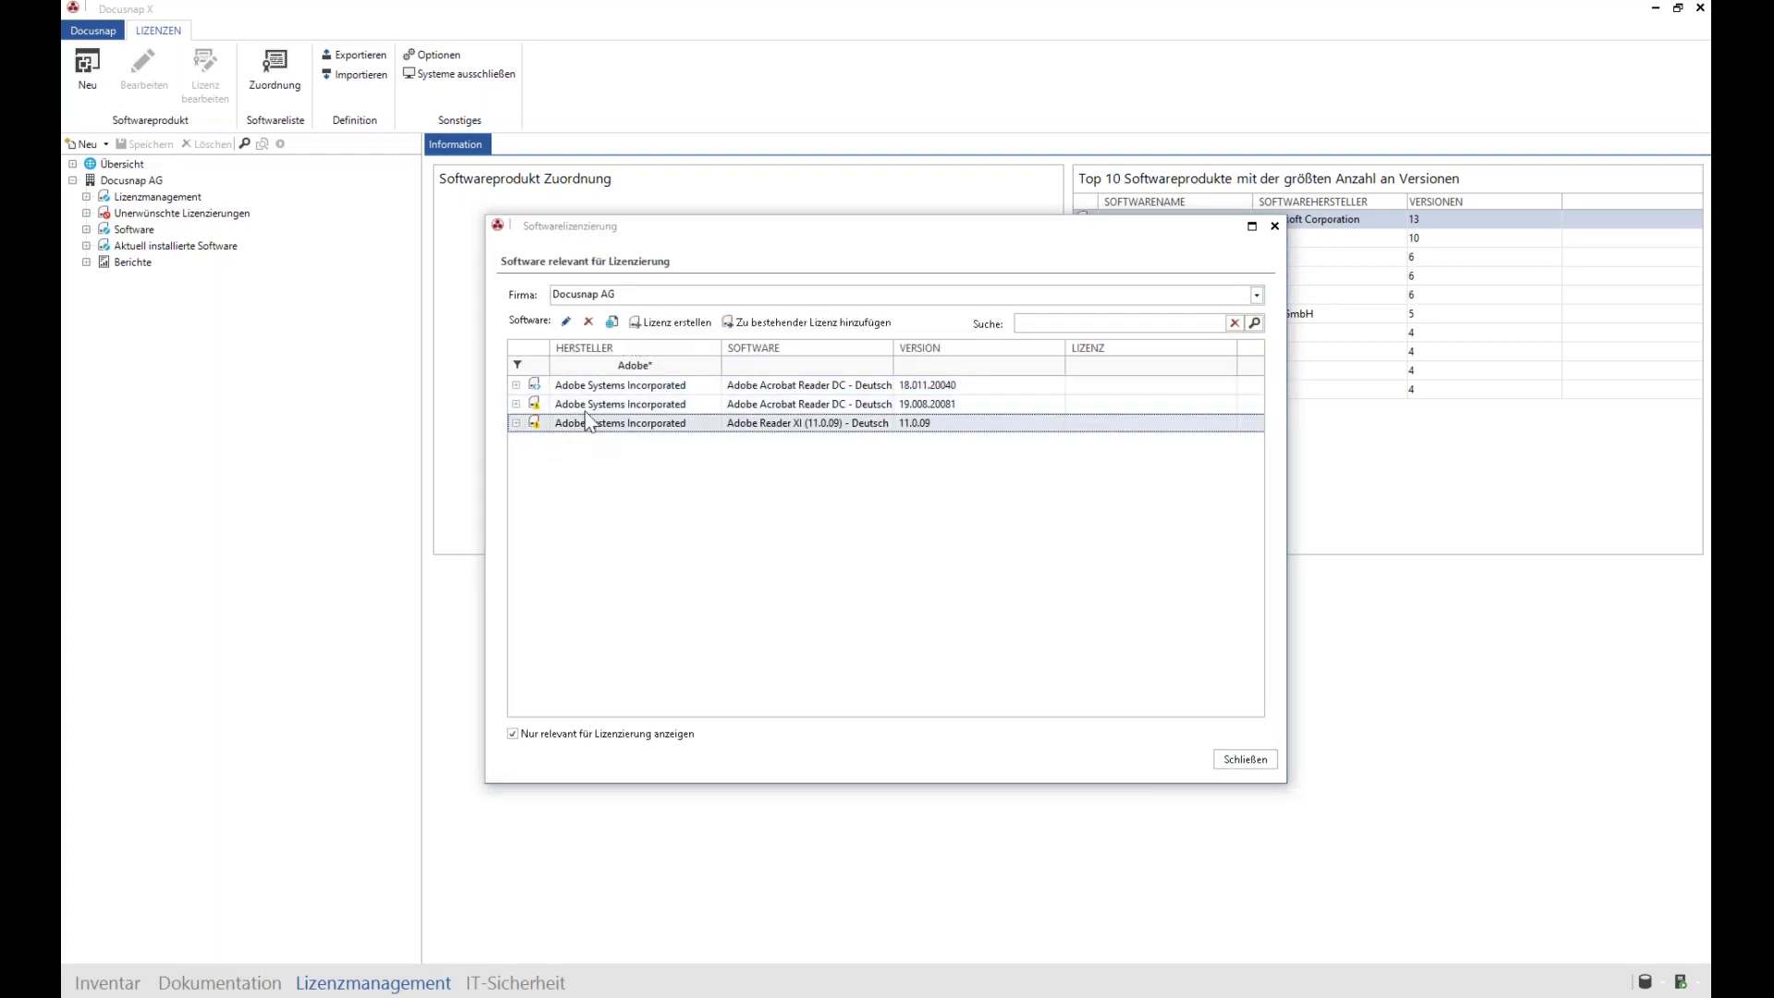
click(565, 322)
click(910, 457)
click(1168, 761)
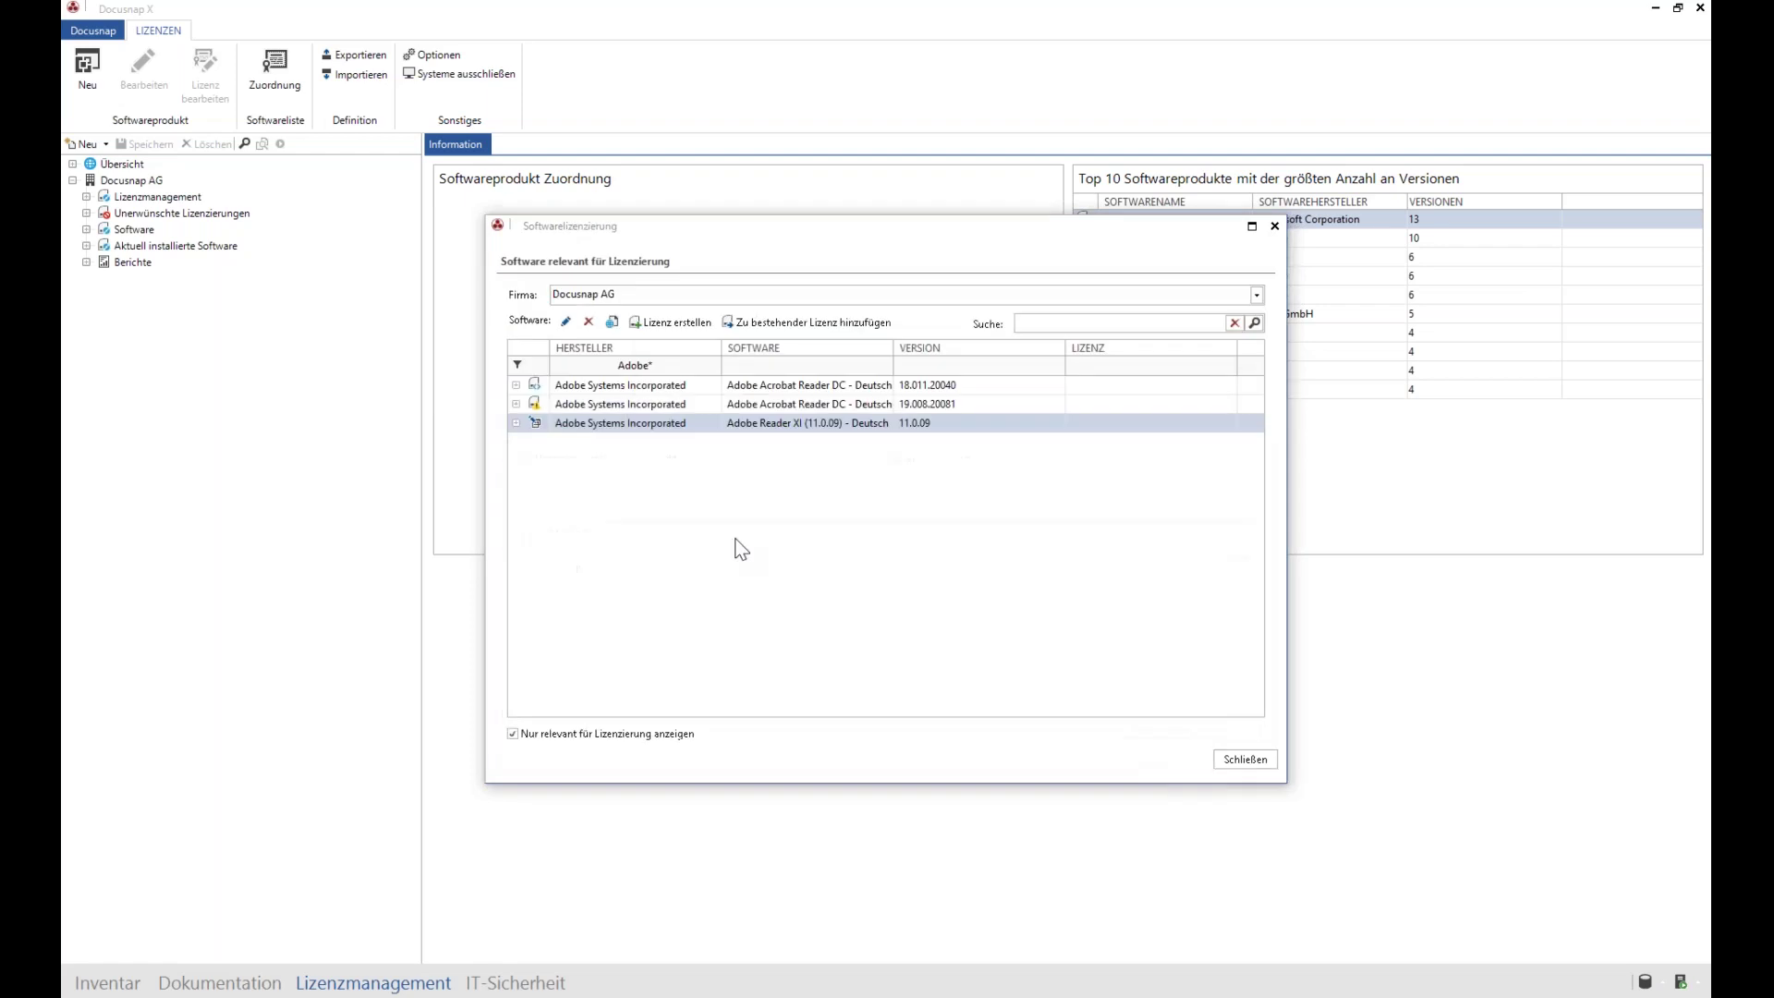
Step: Mark Adobe Acrobat Reader DC - Deutsch 19.008.20081 as Nicht lizenzpflichtig, with a placeholder entry as the reason
click(630, 409)
click(590, 400)
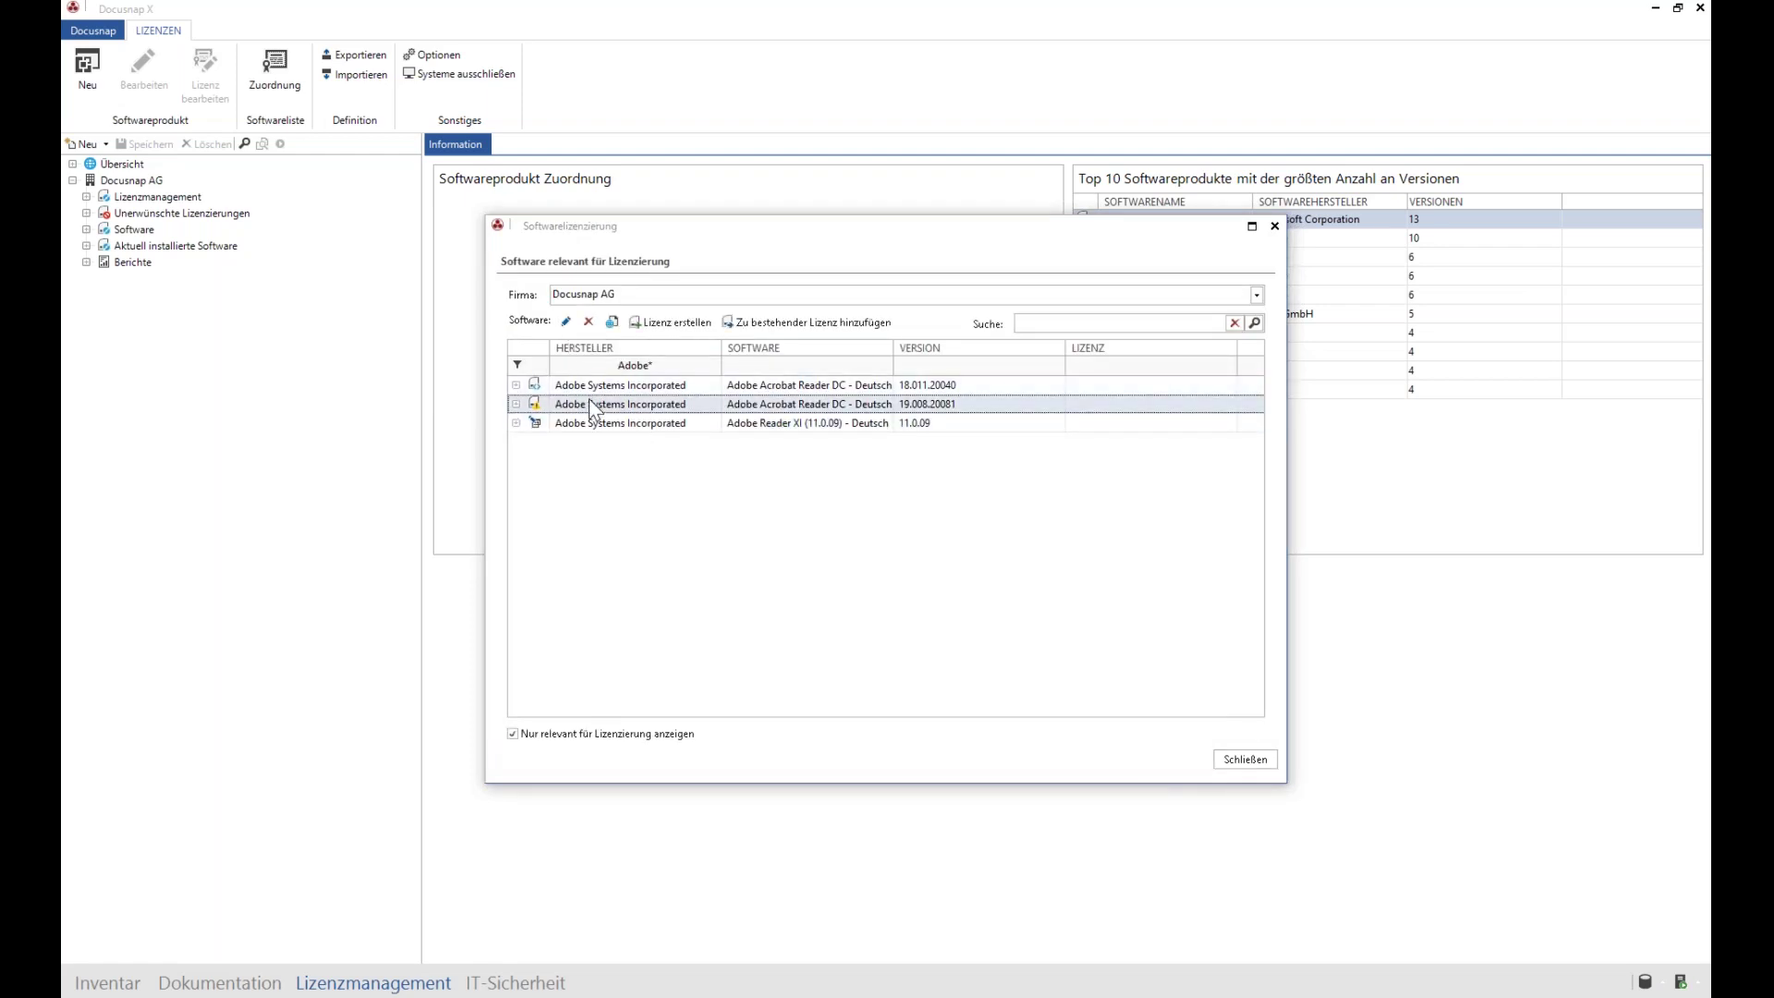
shift+click(544, 414)
click(543, 408)
click(567, 320)
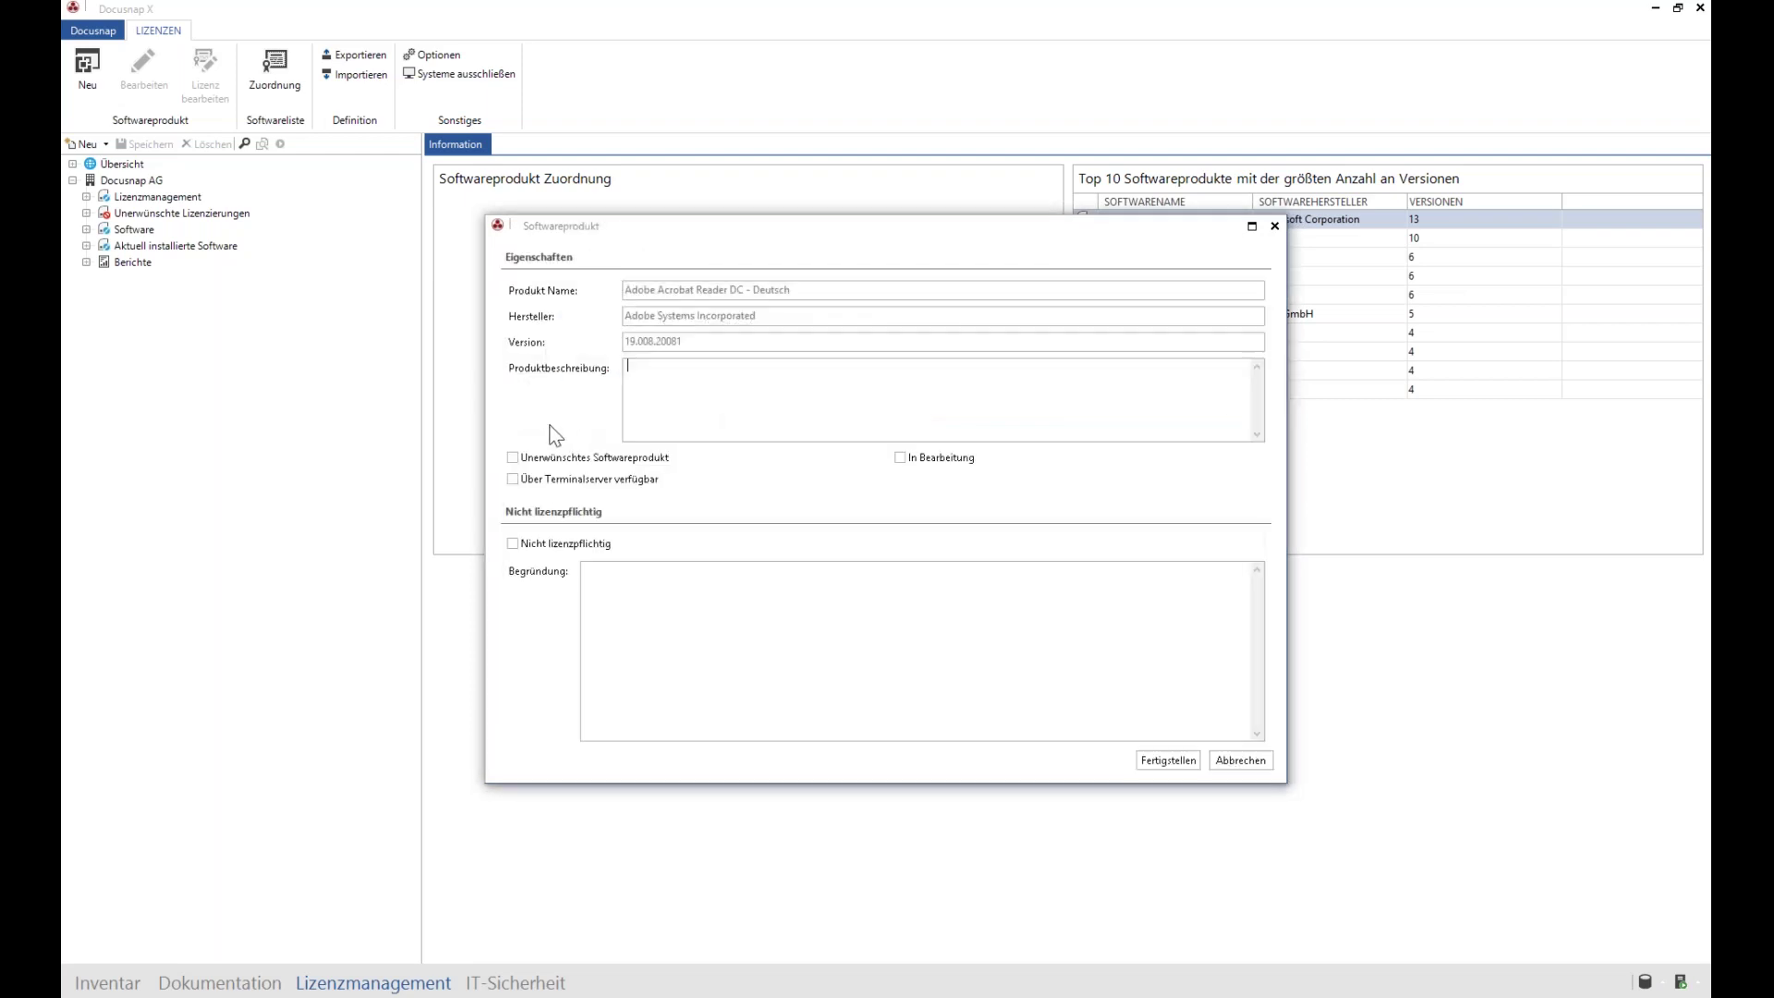
click(567, 547)
click(681, 612)
click(1175, 763)
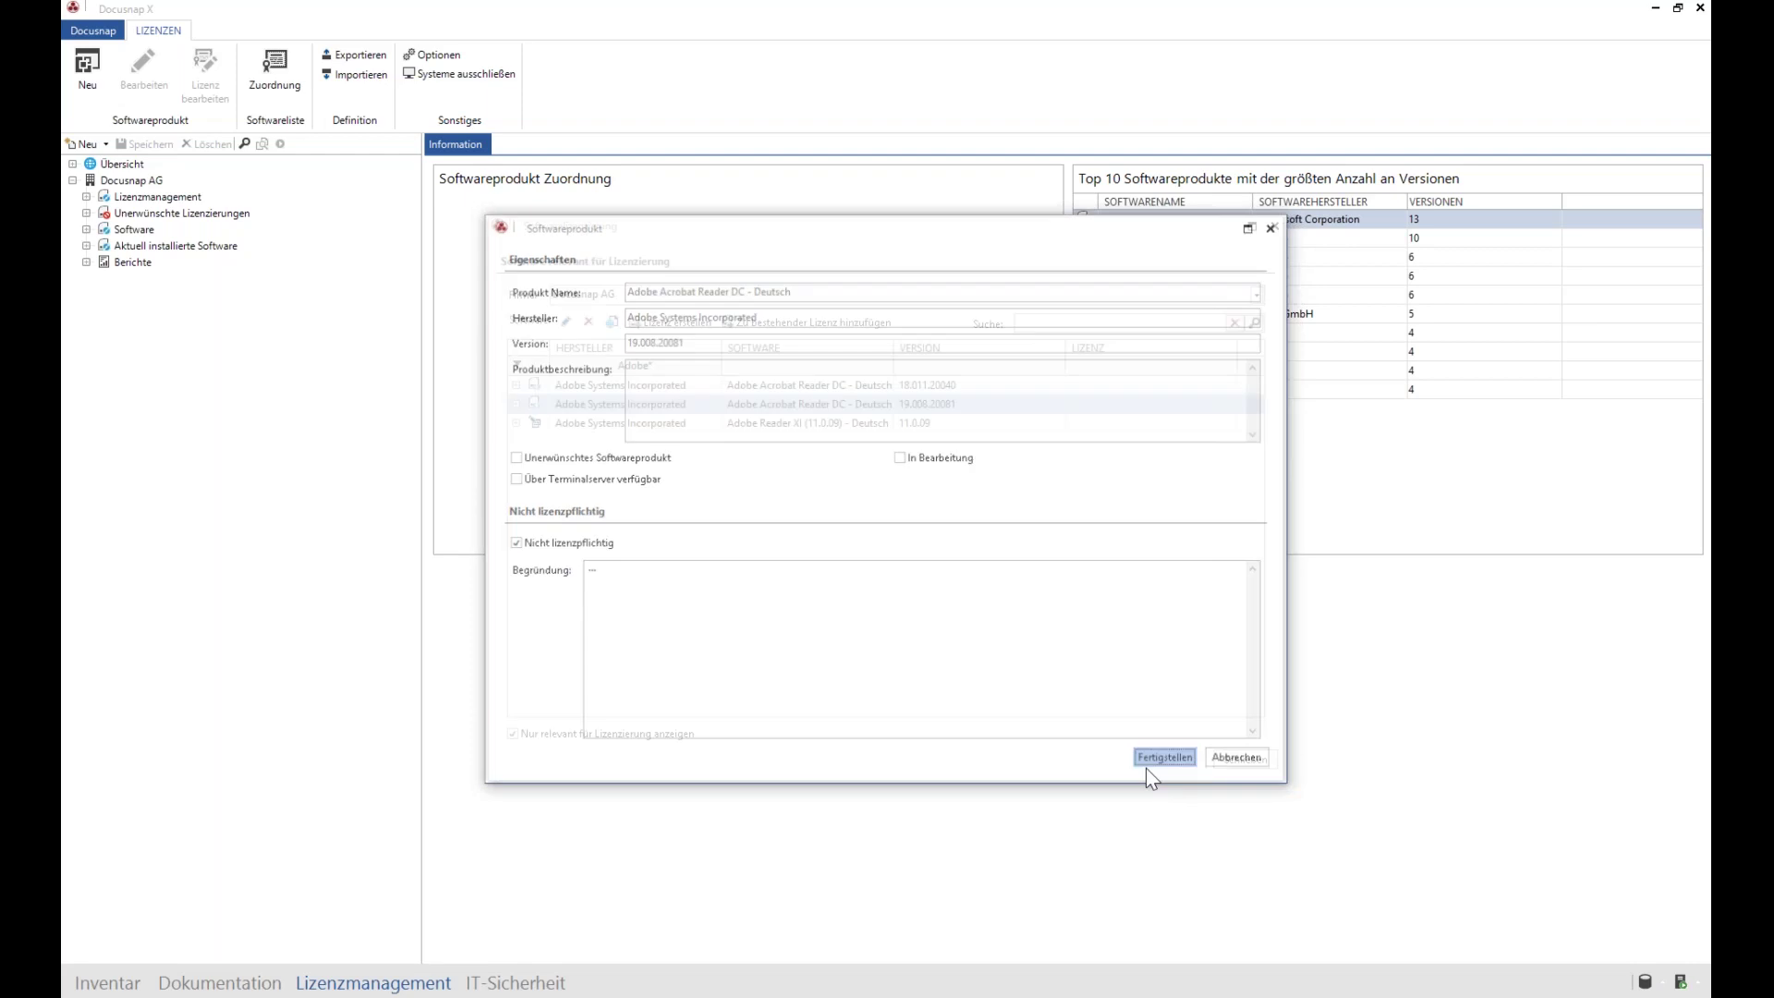
Step: Clear the manufacturer filter, look through the Adobe, itelio and Microsoft entries, and close the software assignment
click(665, 365)
key(BackSpace)
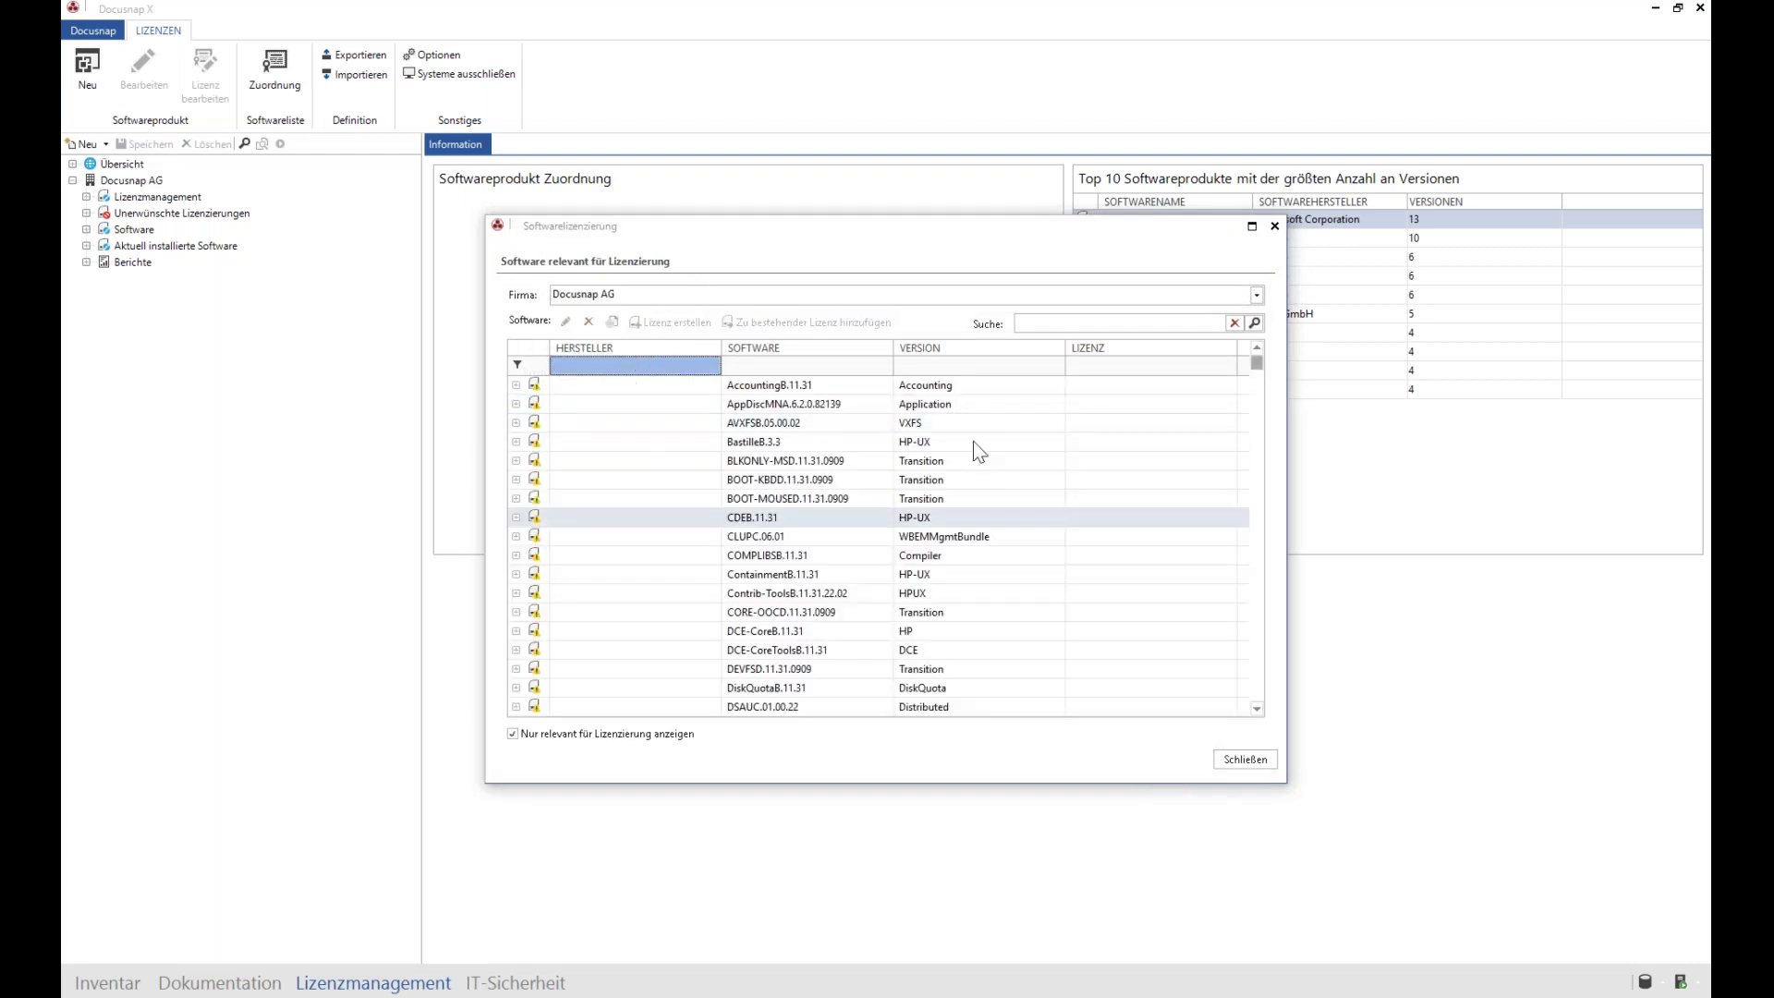
scroll(1257, 444, down, 1)
scroll(1258, 444, down, 10)
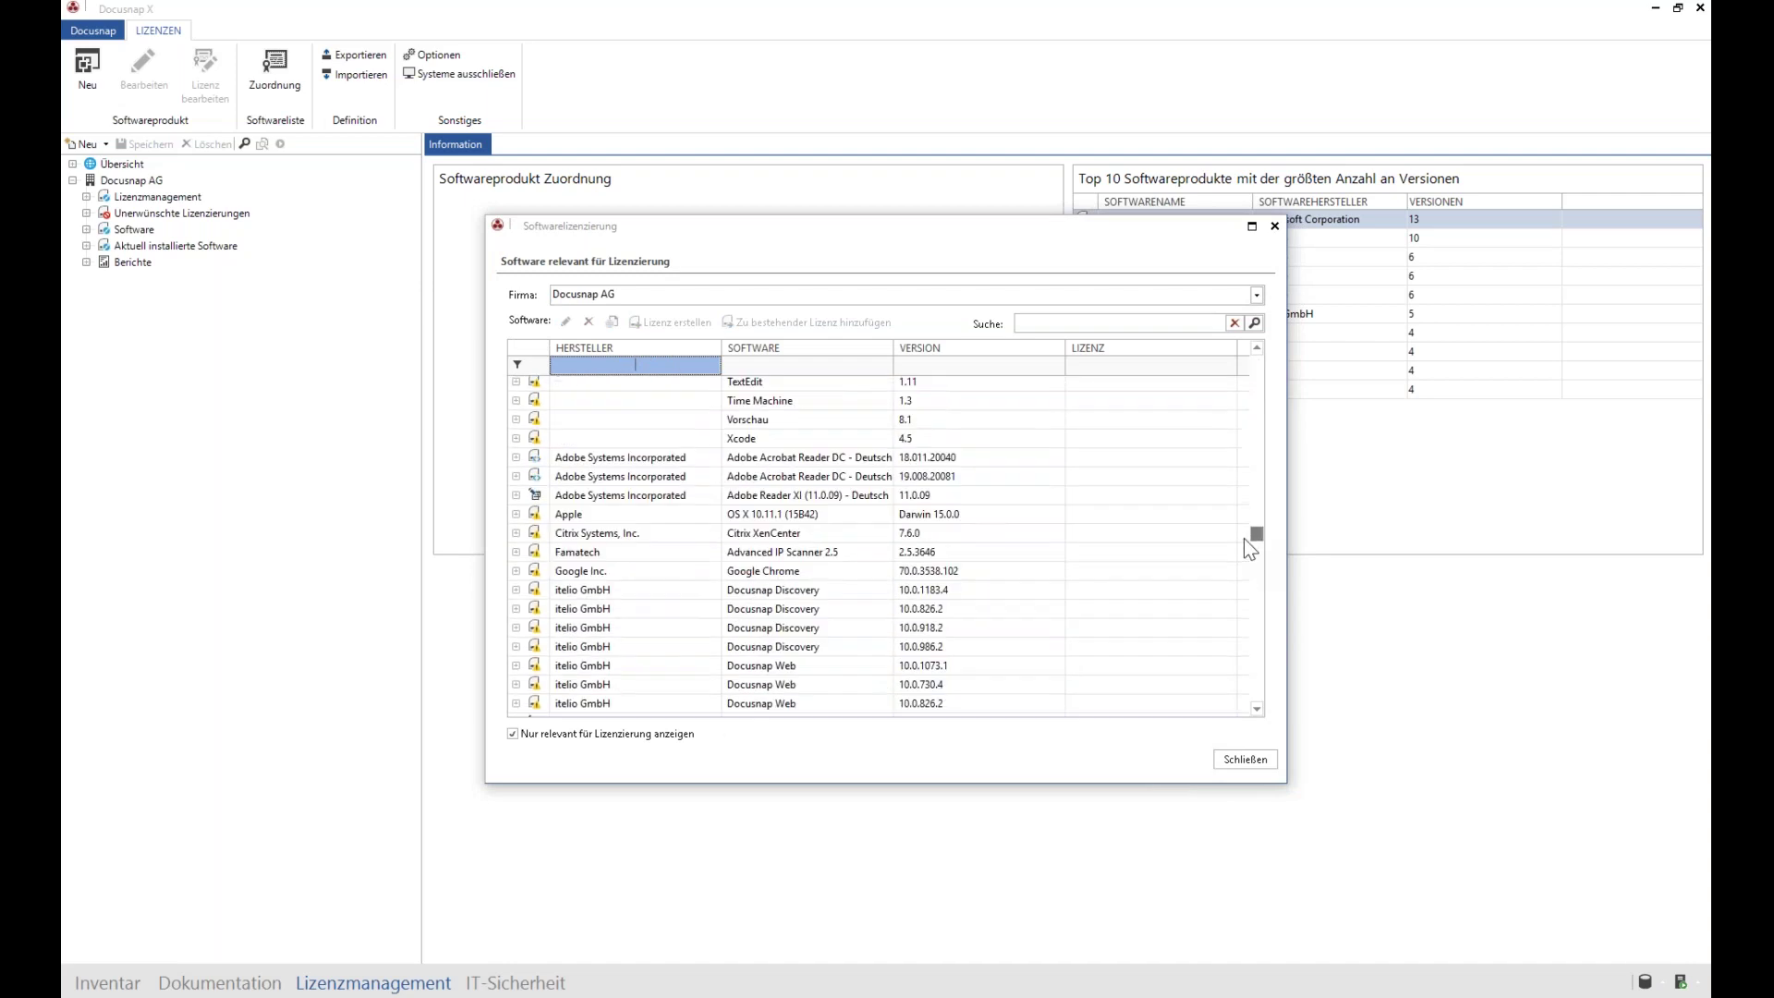
click(630, 535)
scroll(630, 573, down, 5)
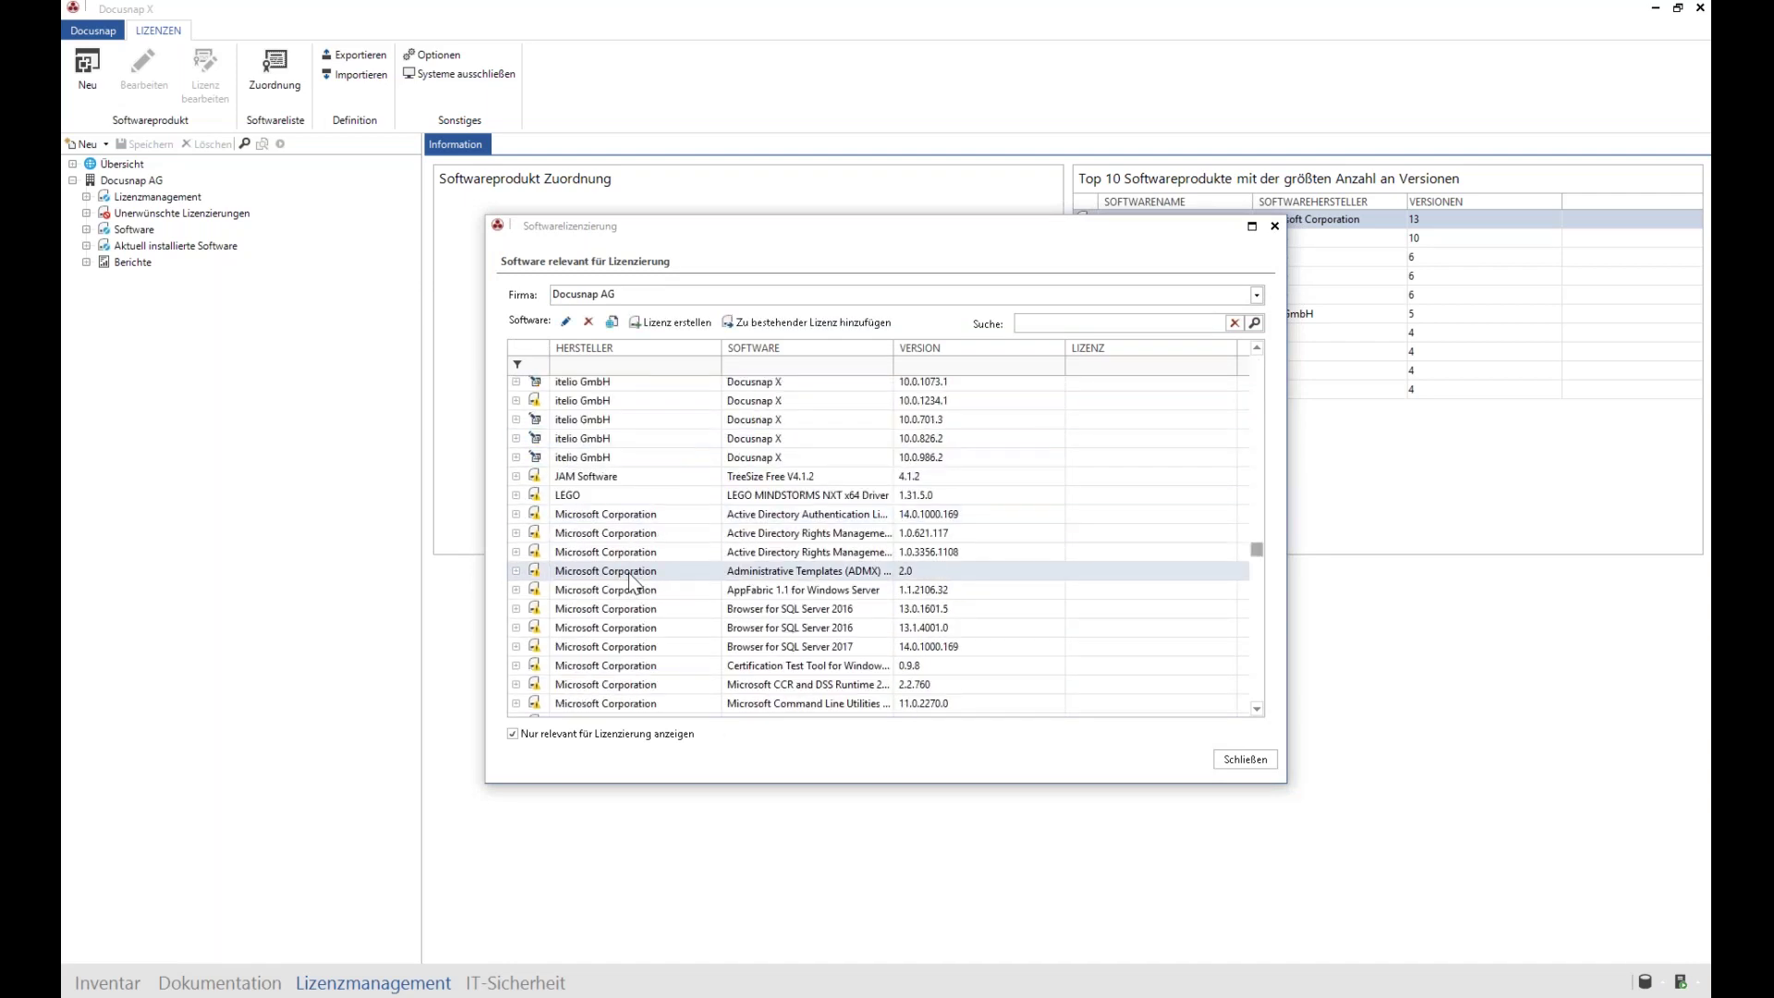
scroll(610, 517, up, 1)
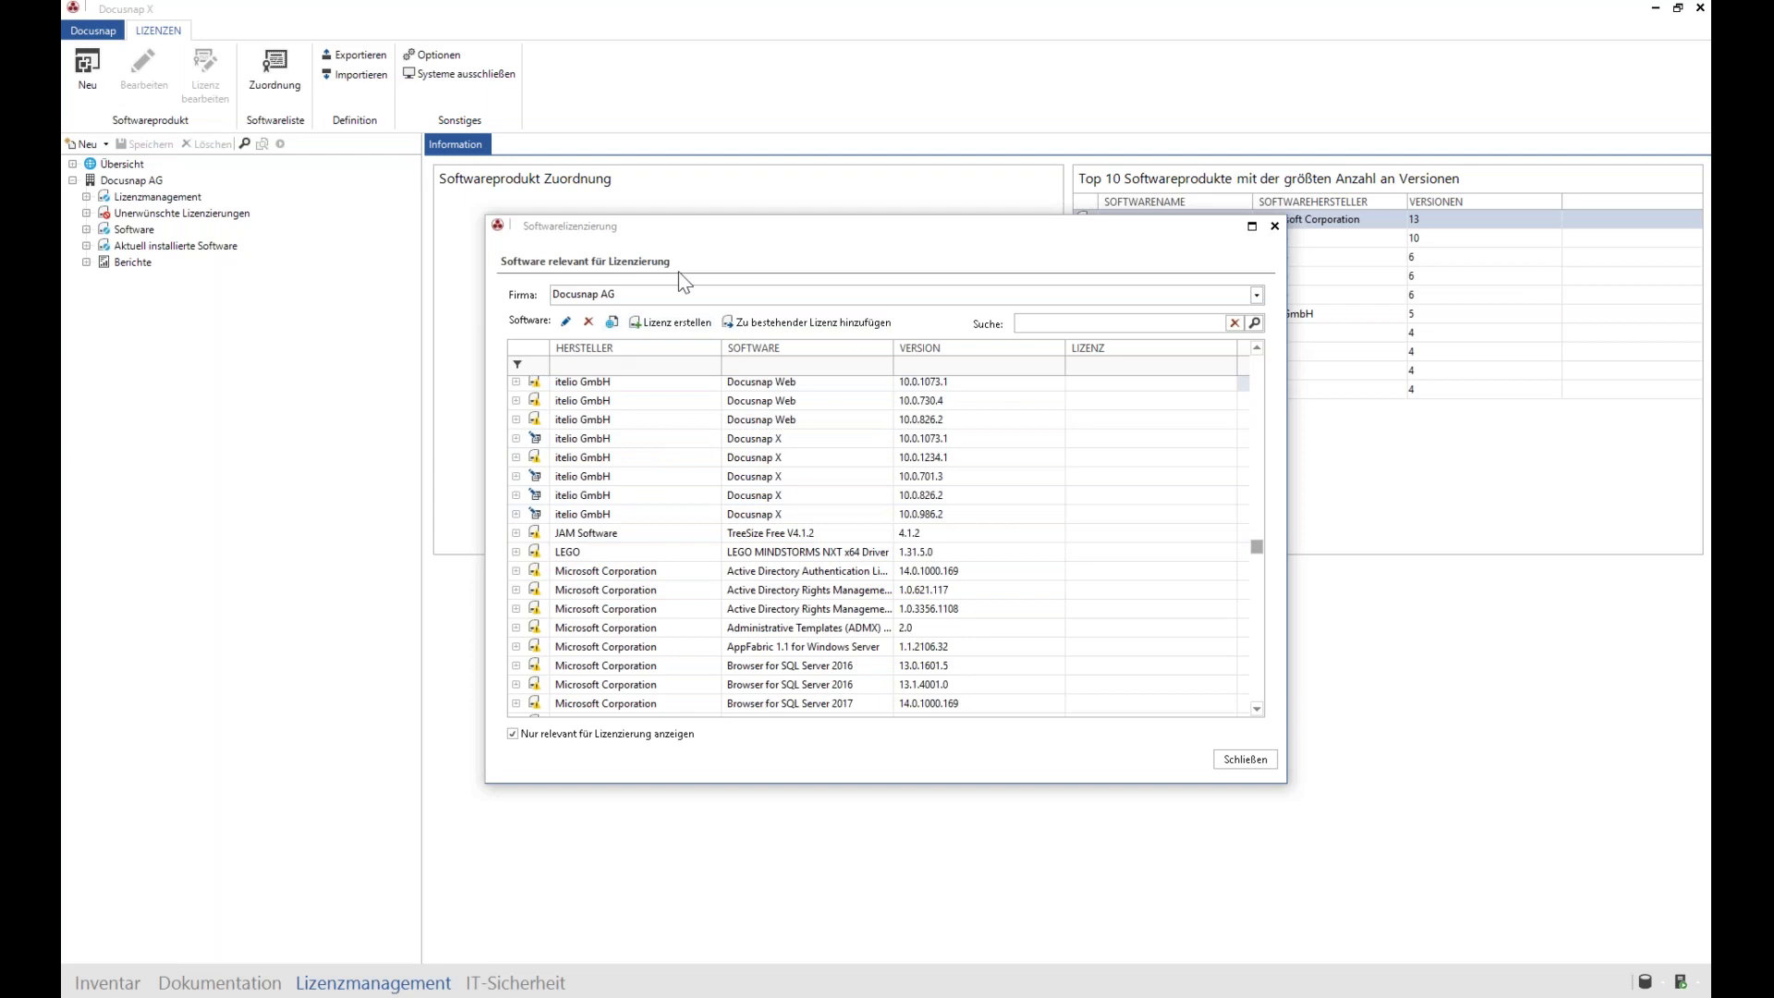
click(1275, 225)
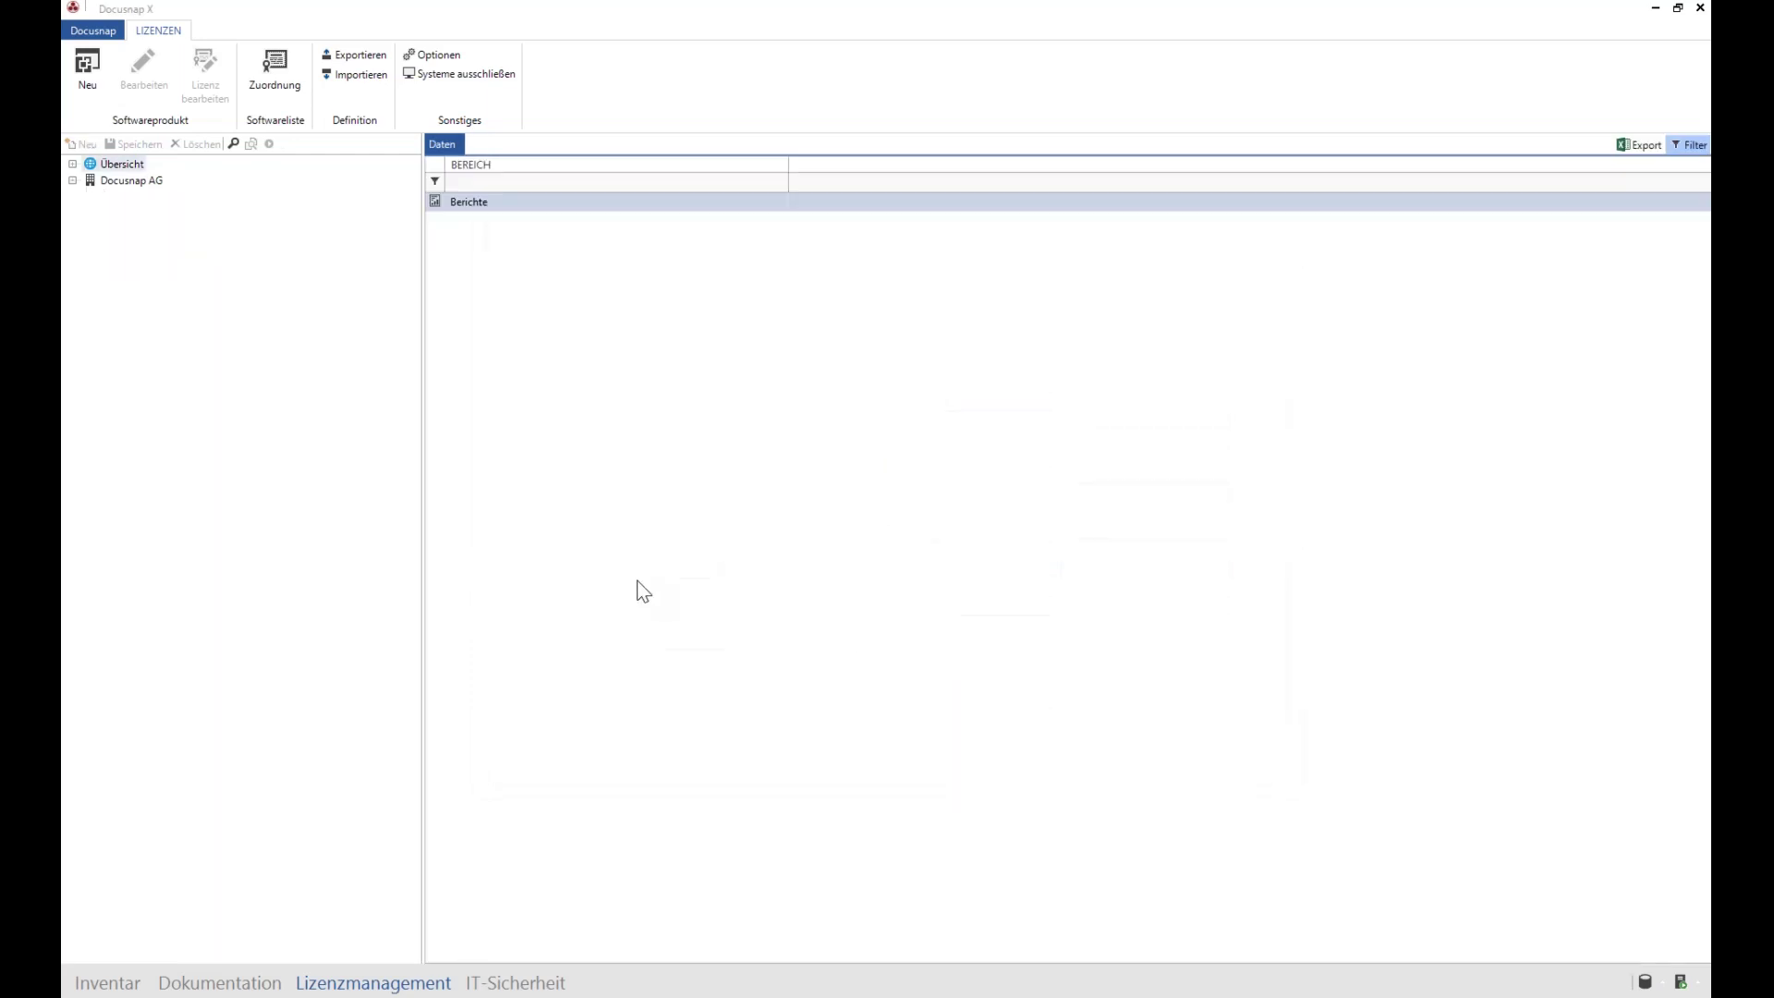
Step: Open the Gruppen list in Docusnap AG's Lizenzmanagement and view the subentries of the Sonstiges group
click(74, 181)
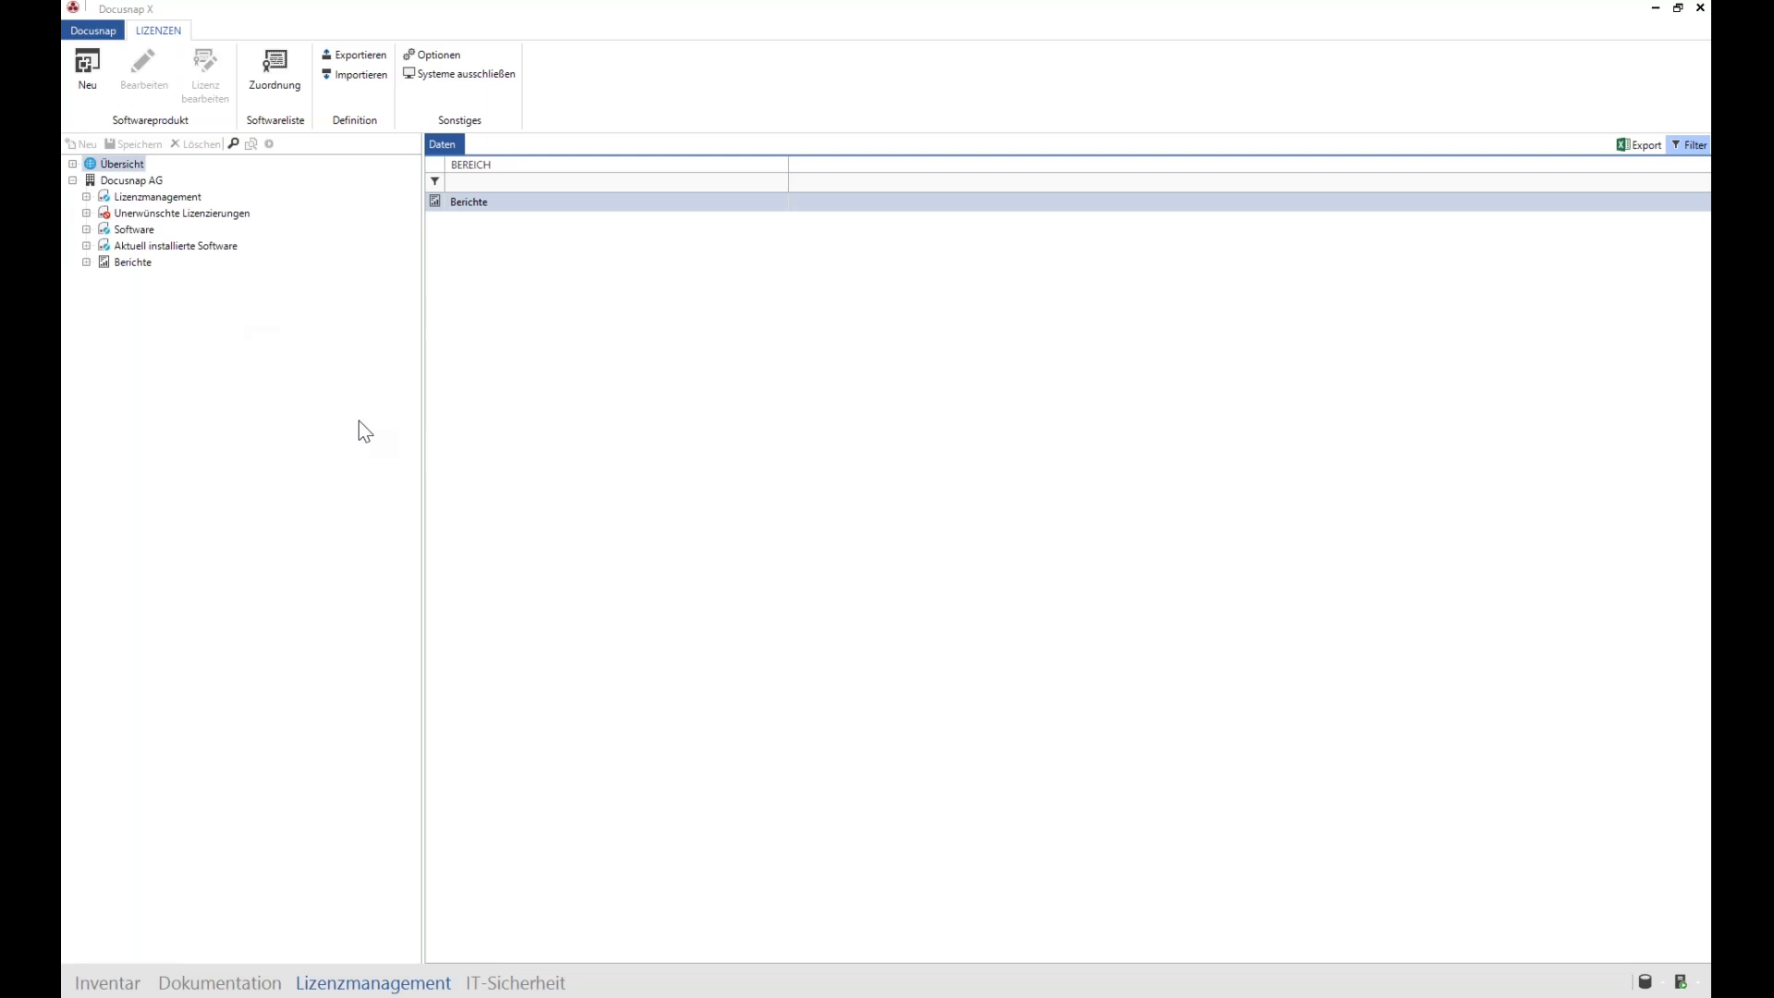
click(86, 197)
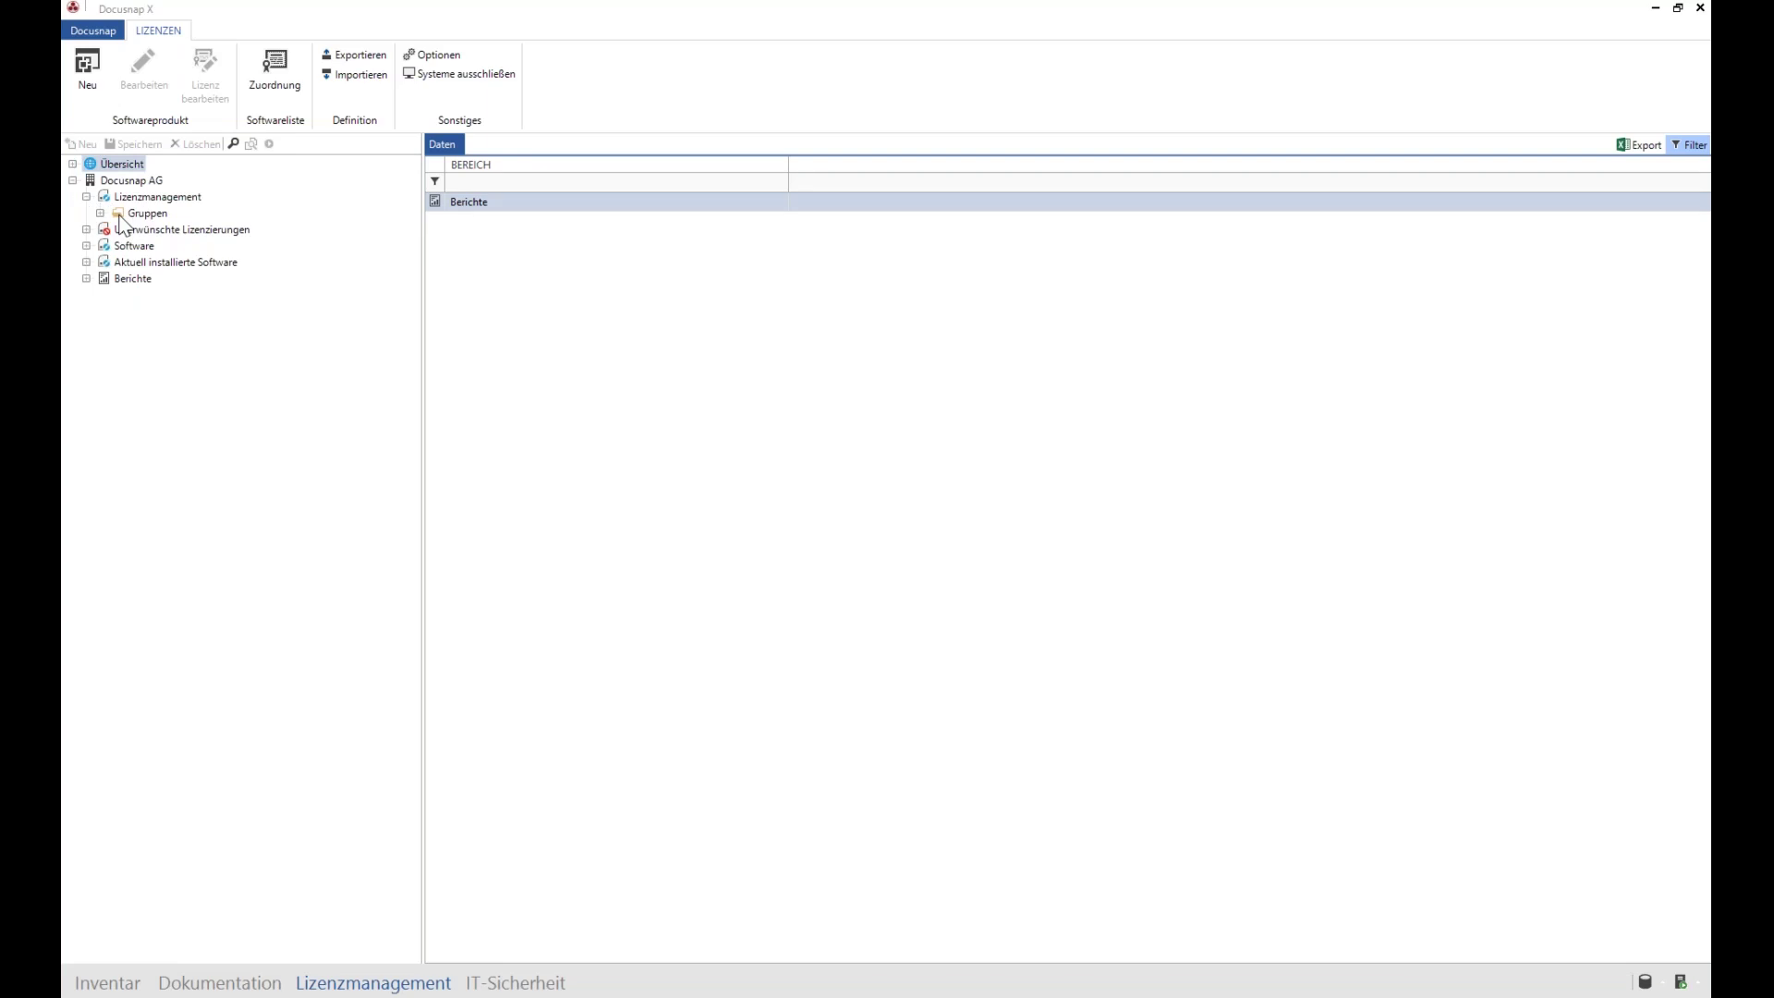
click(101, 215)
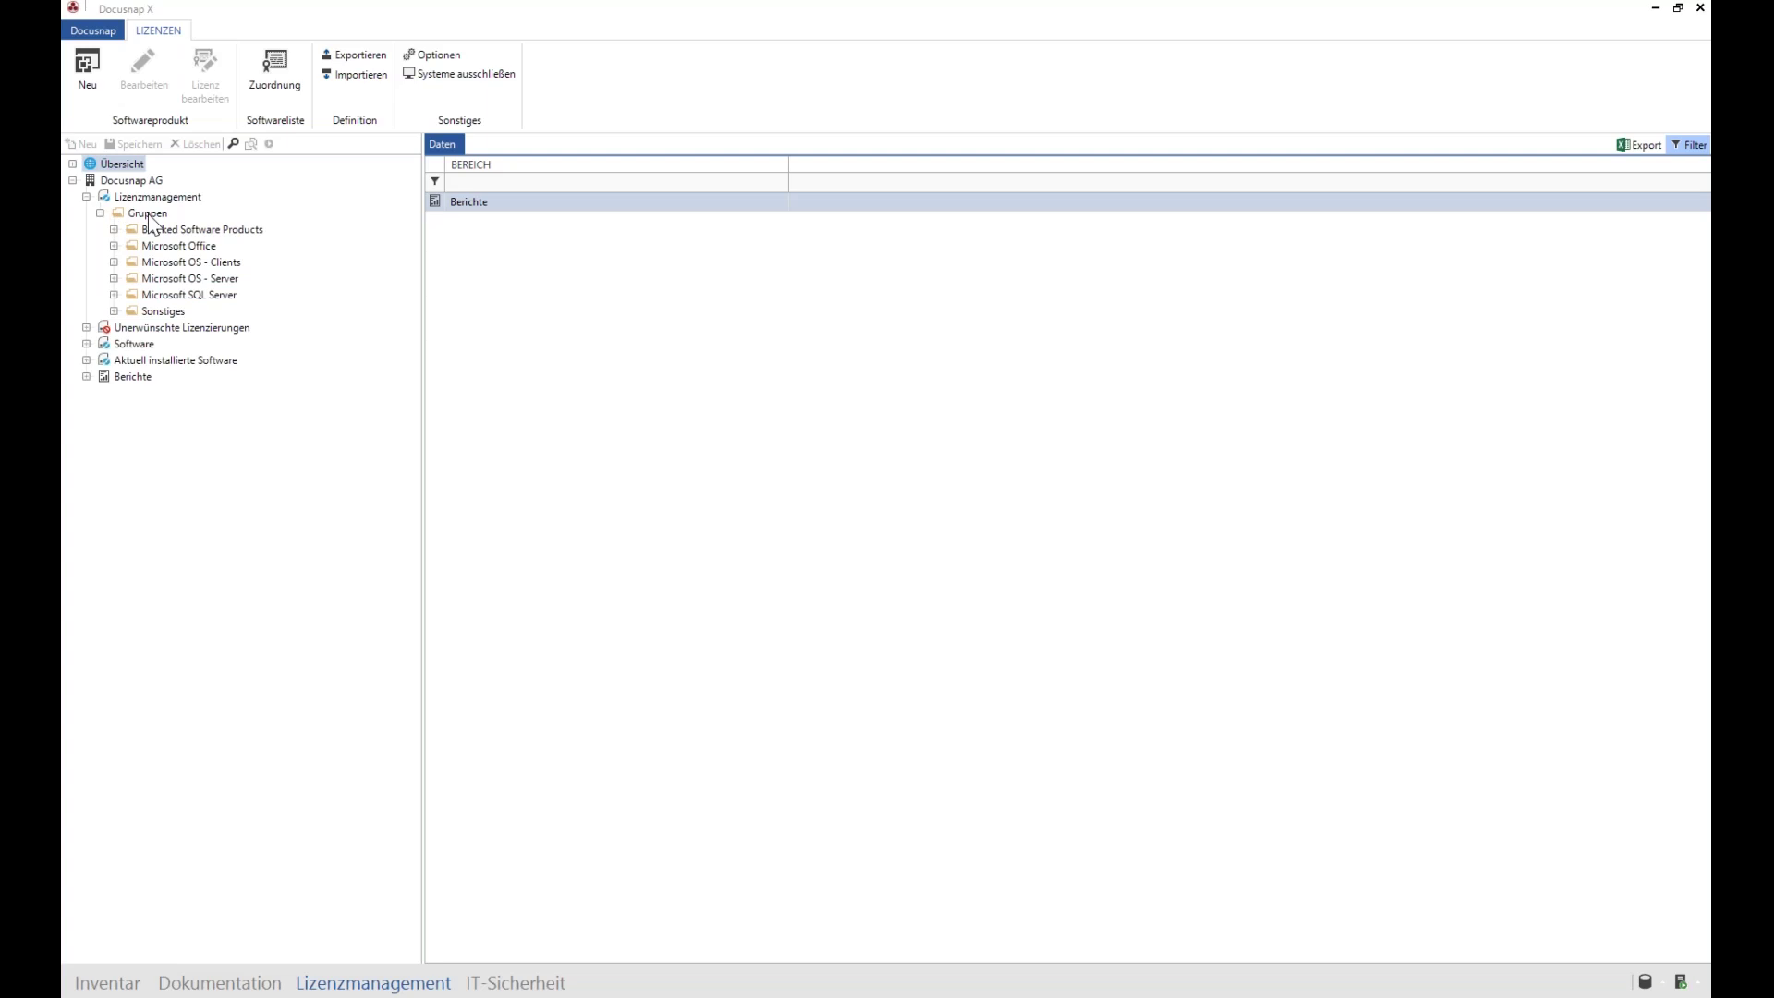
click(148, 213)
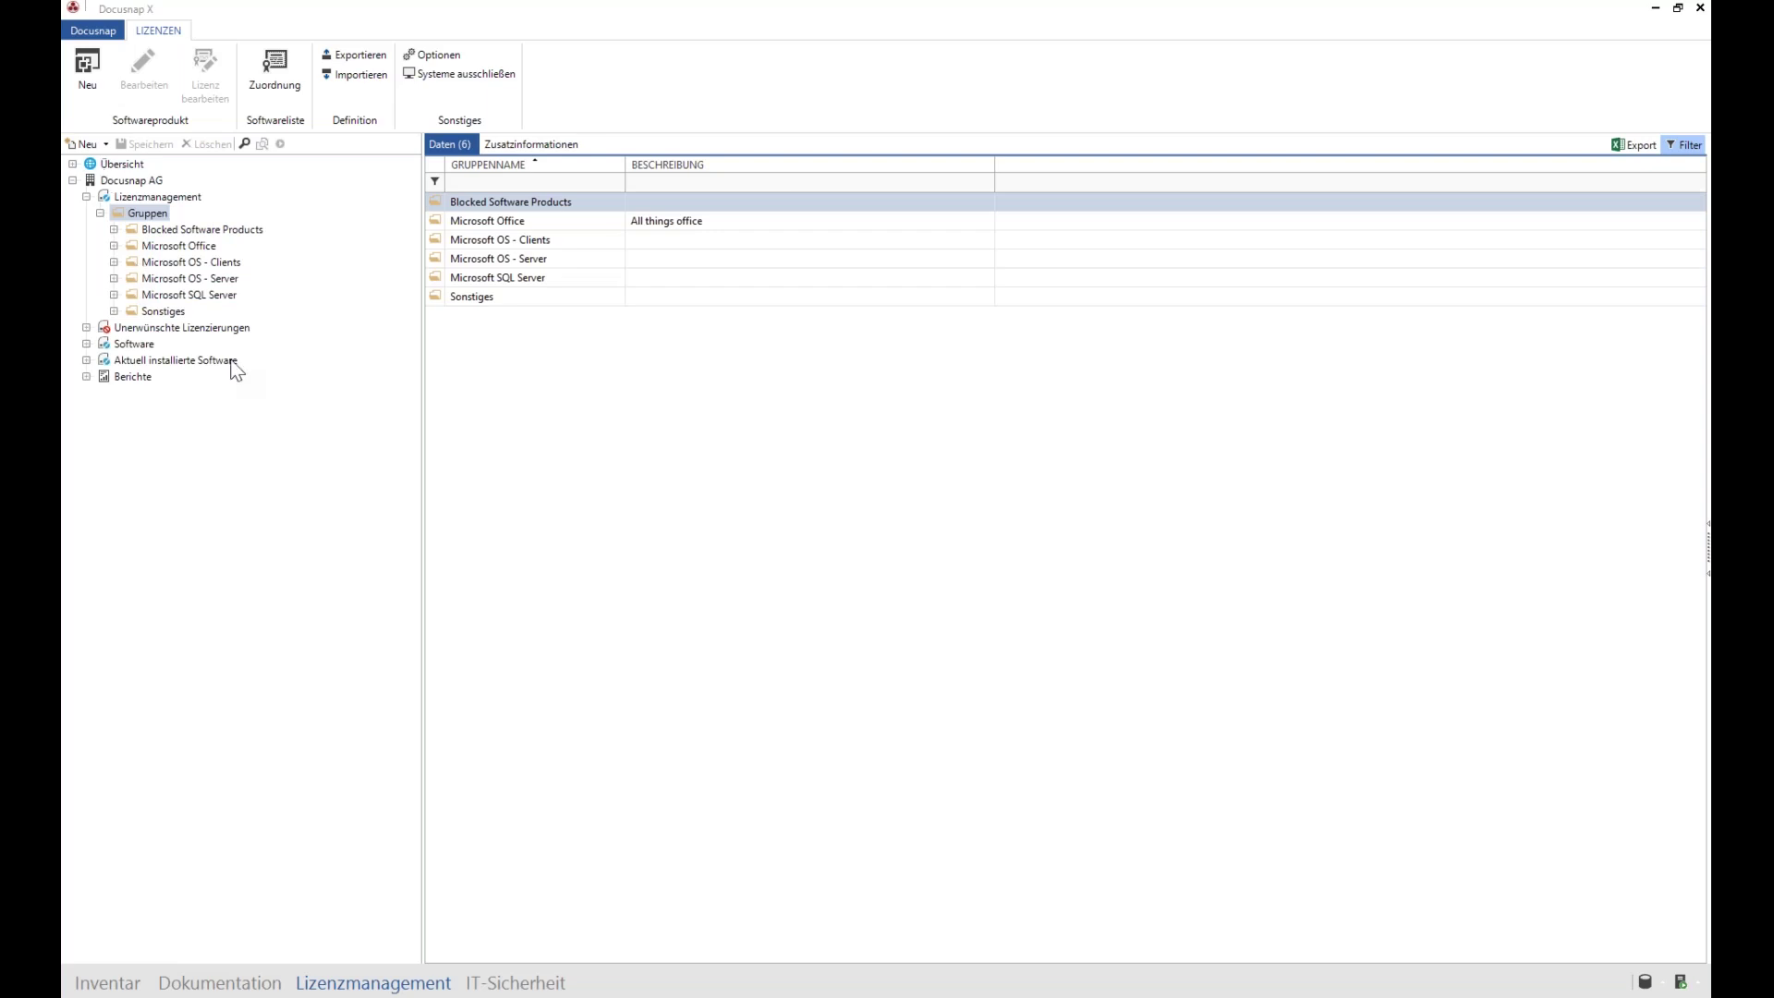
click(115, 313)
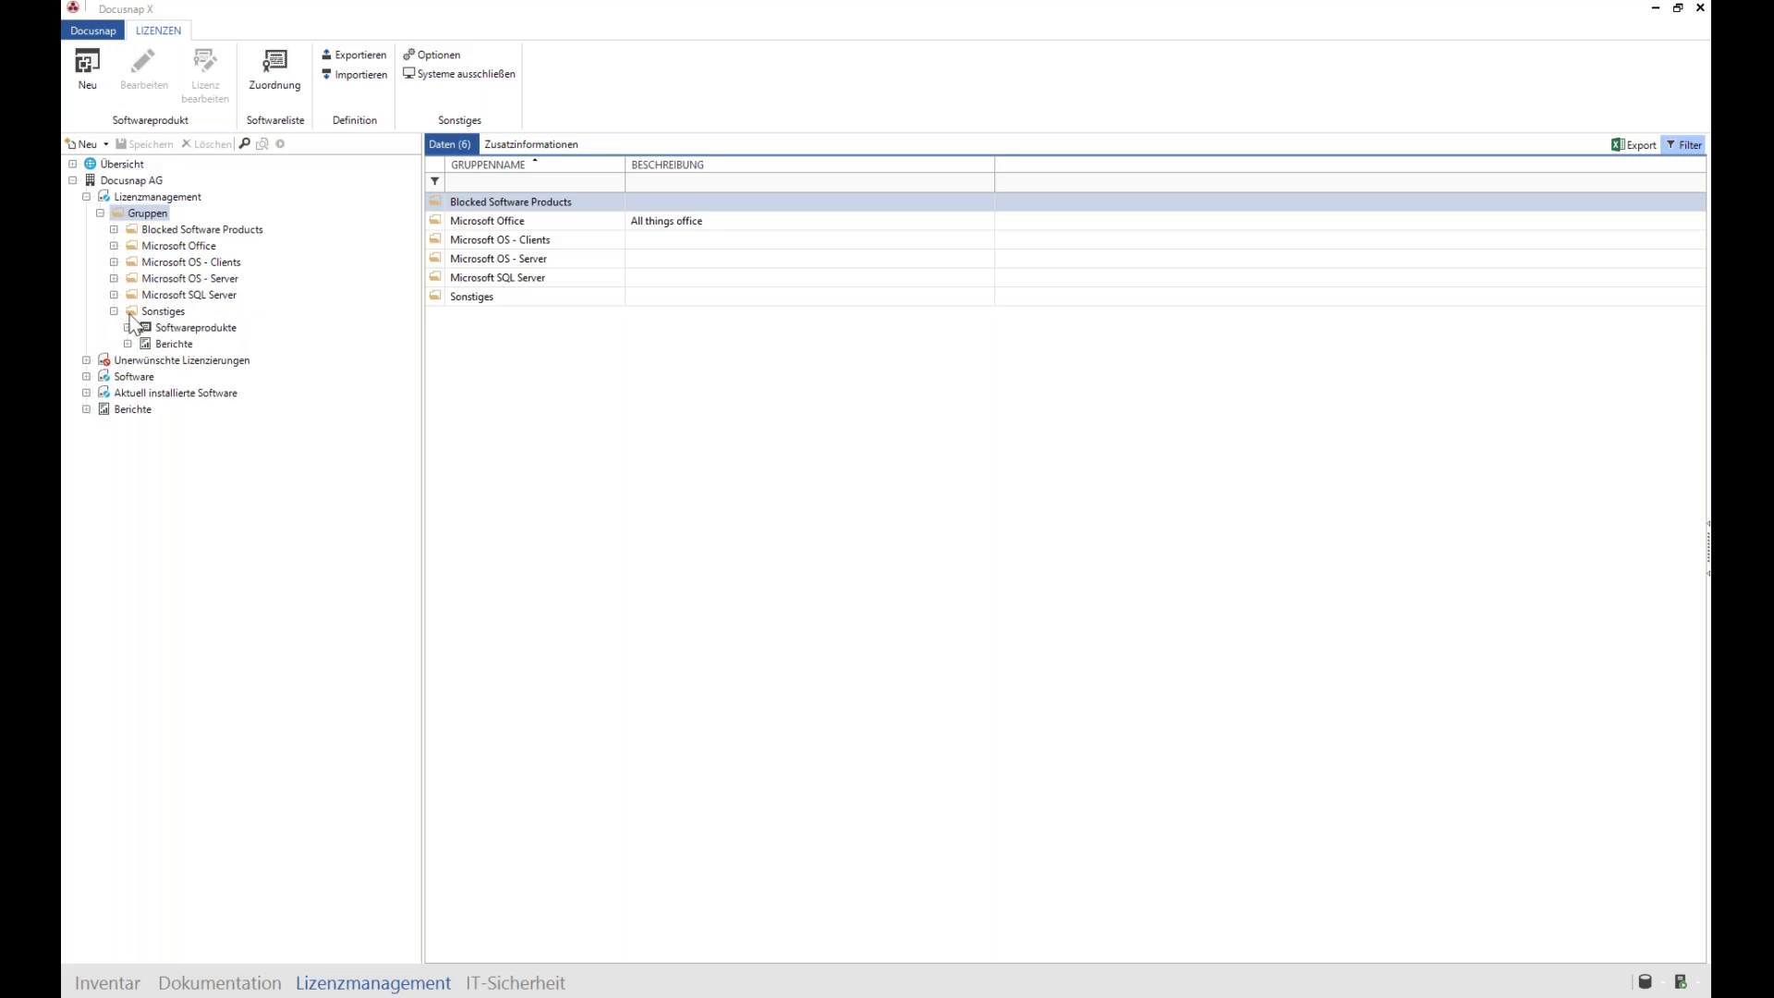
click(115, 312)
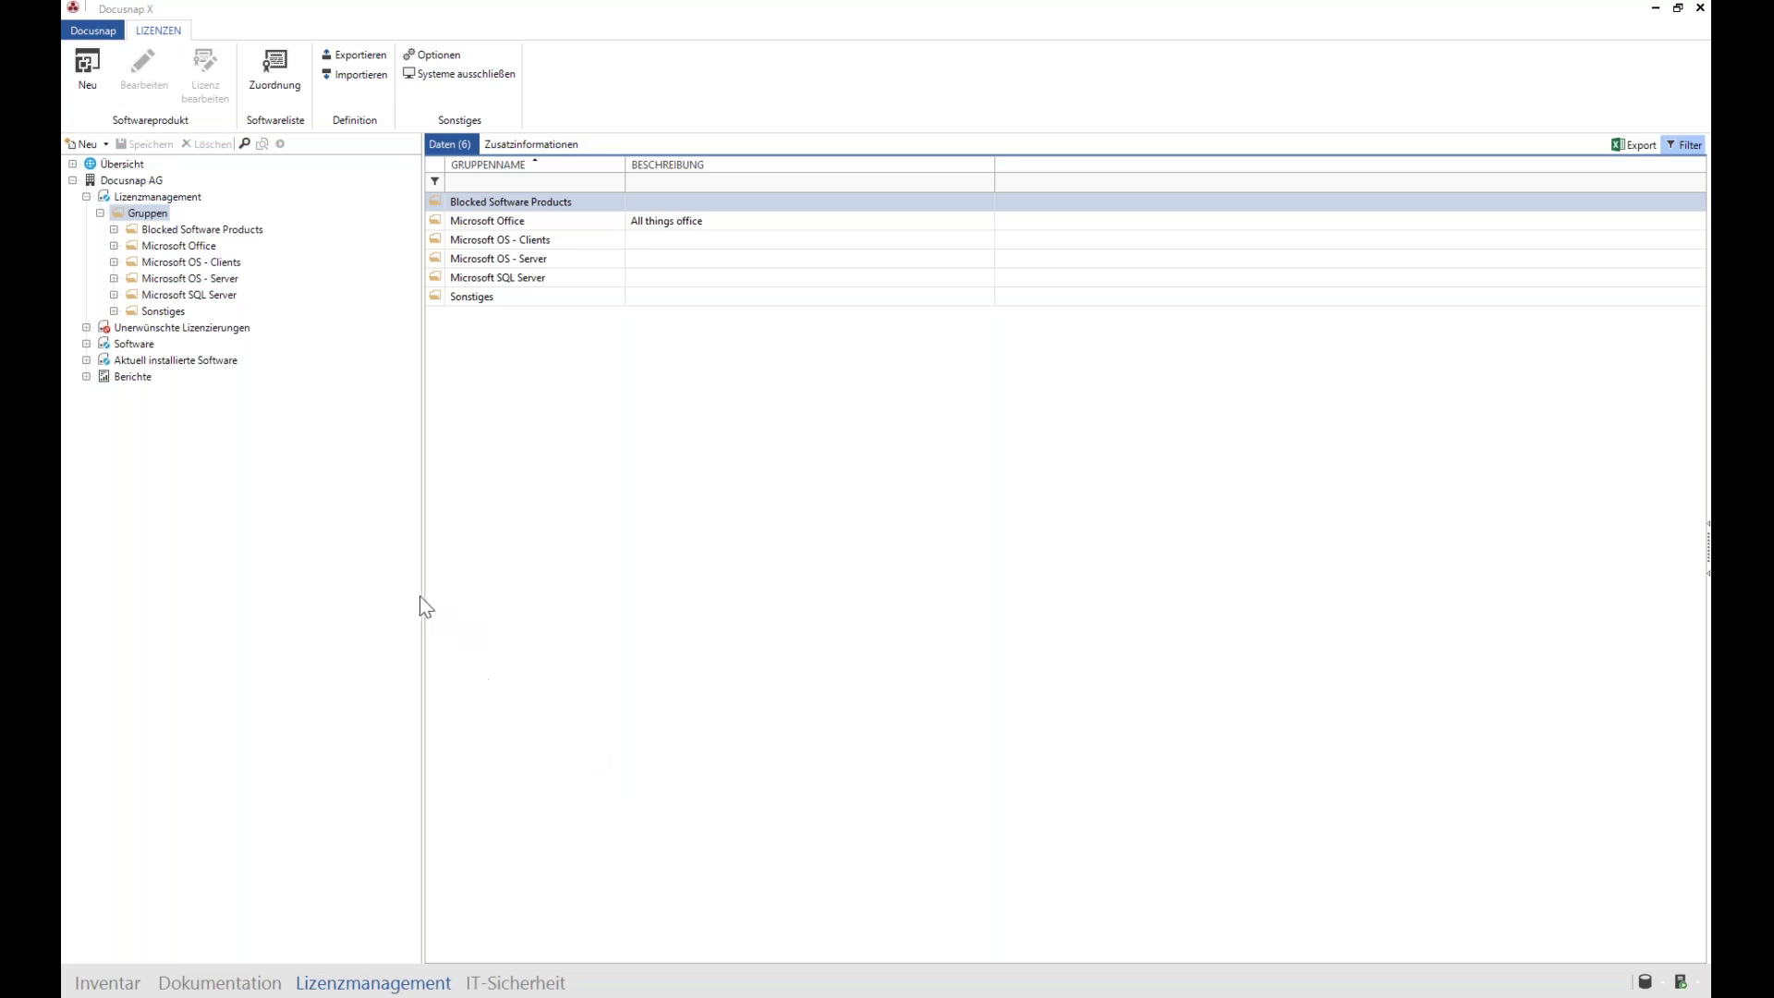
Step: Narrow the navigation tree and open the Docusnap software product in the Sonstiges group for editing
drag(420, 590, 335, 588)
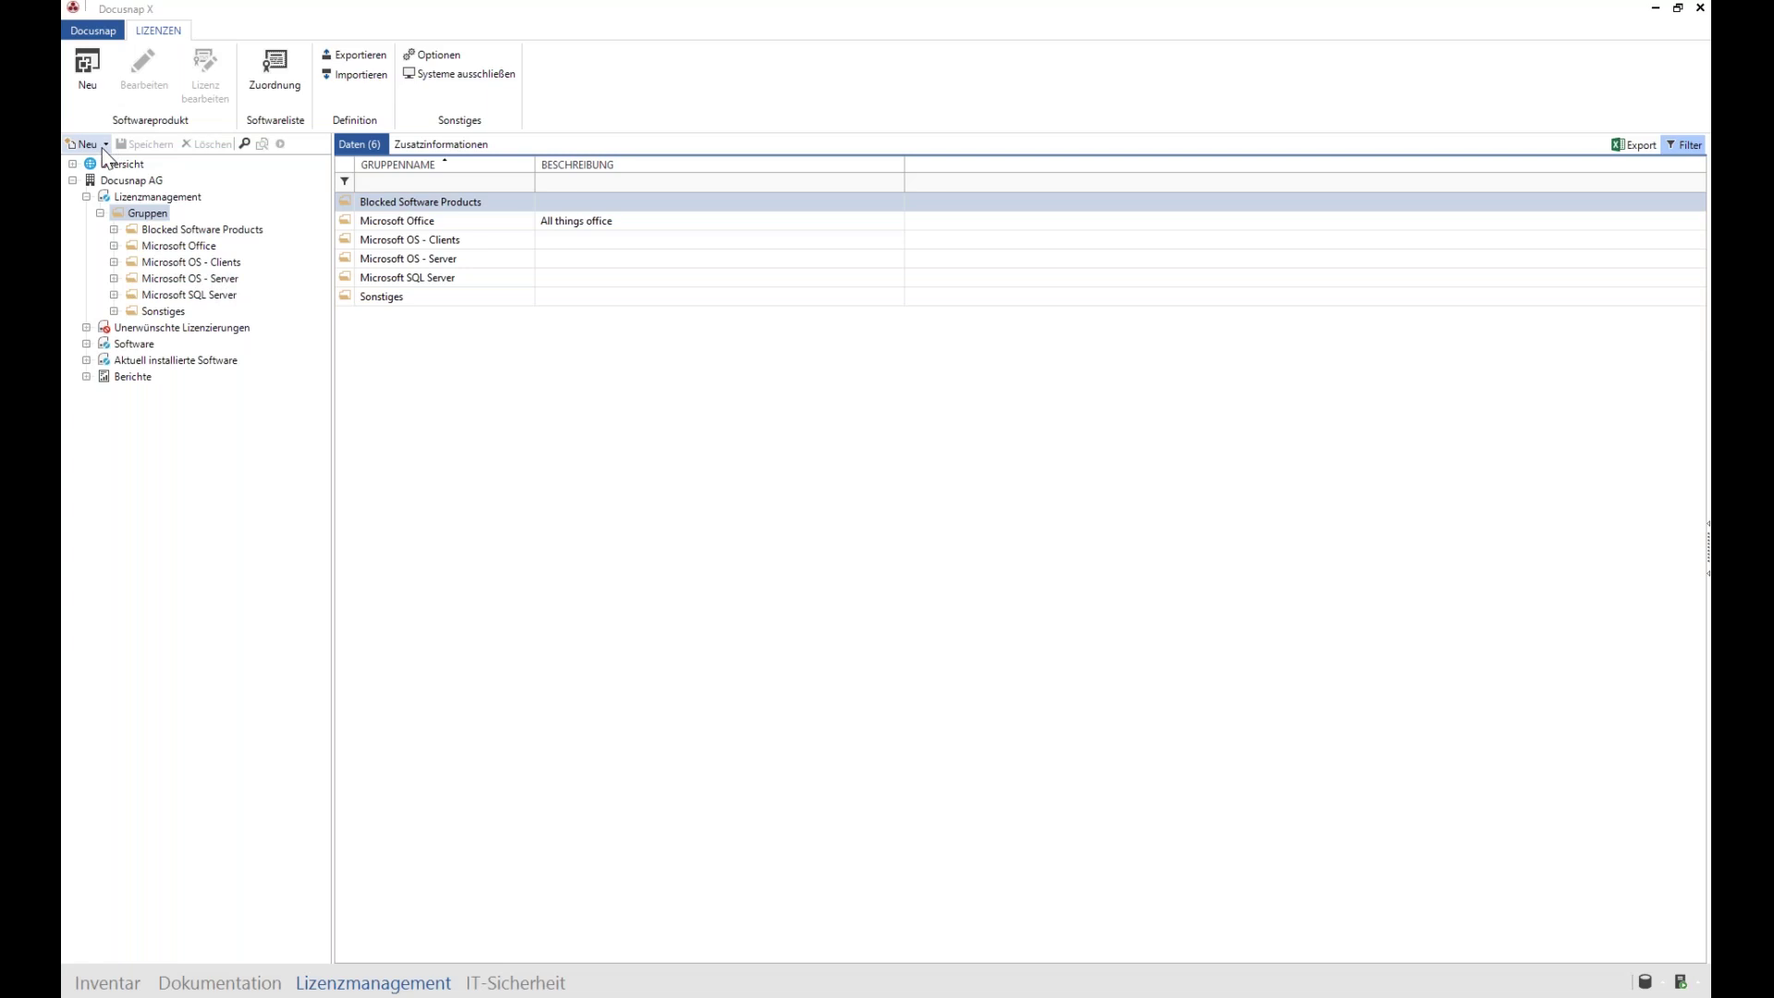
click(148, 312)
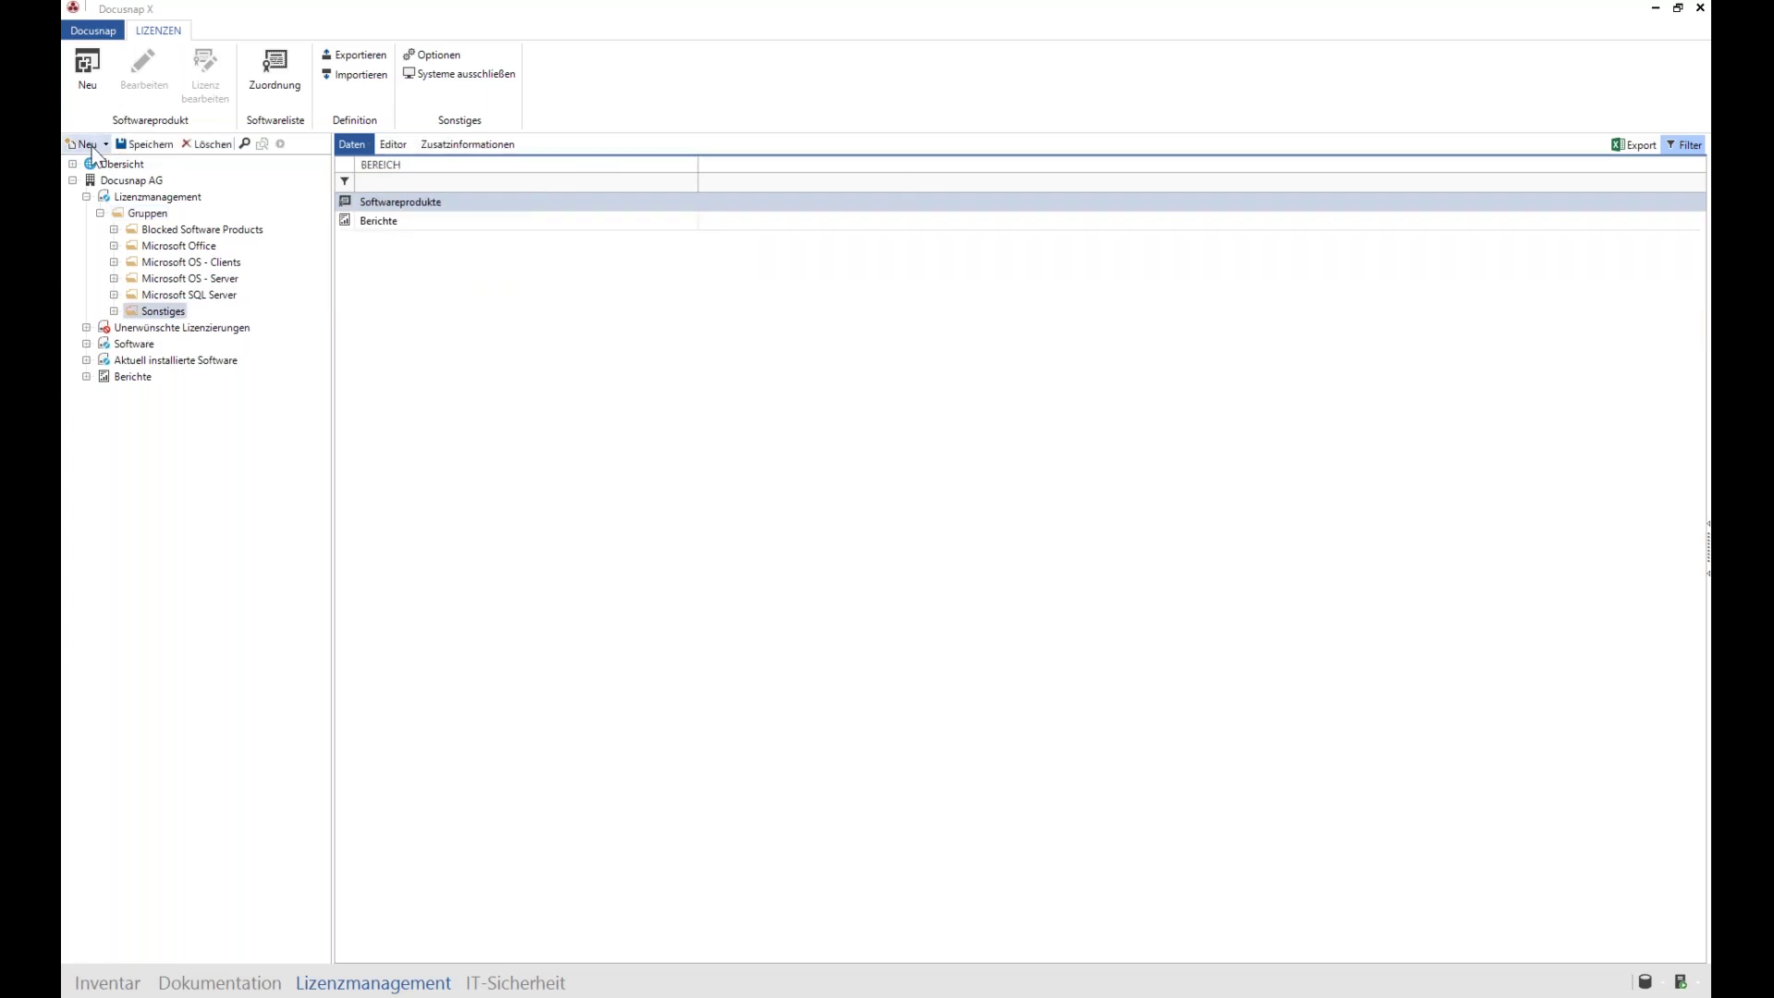
click(113, 311)
click(153, 331)
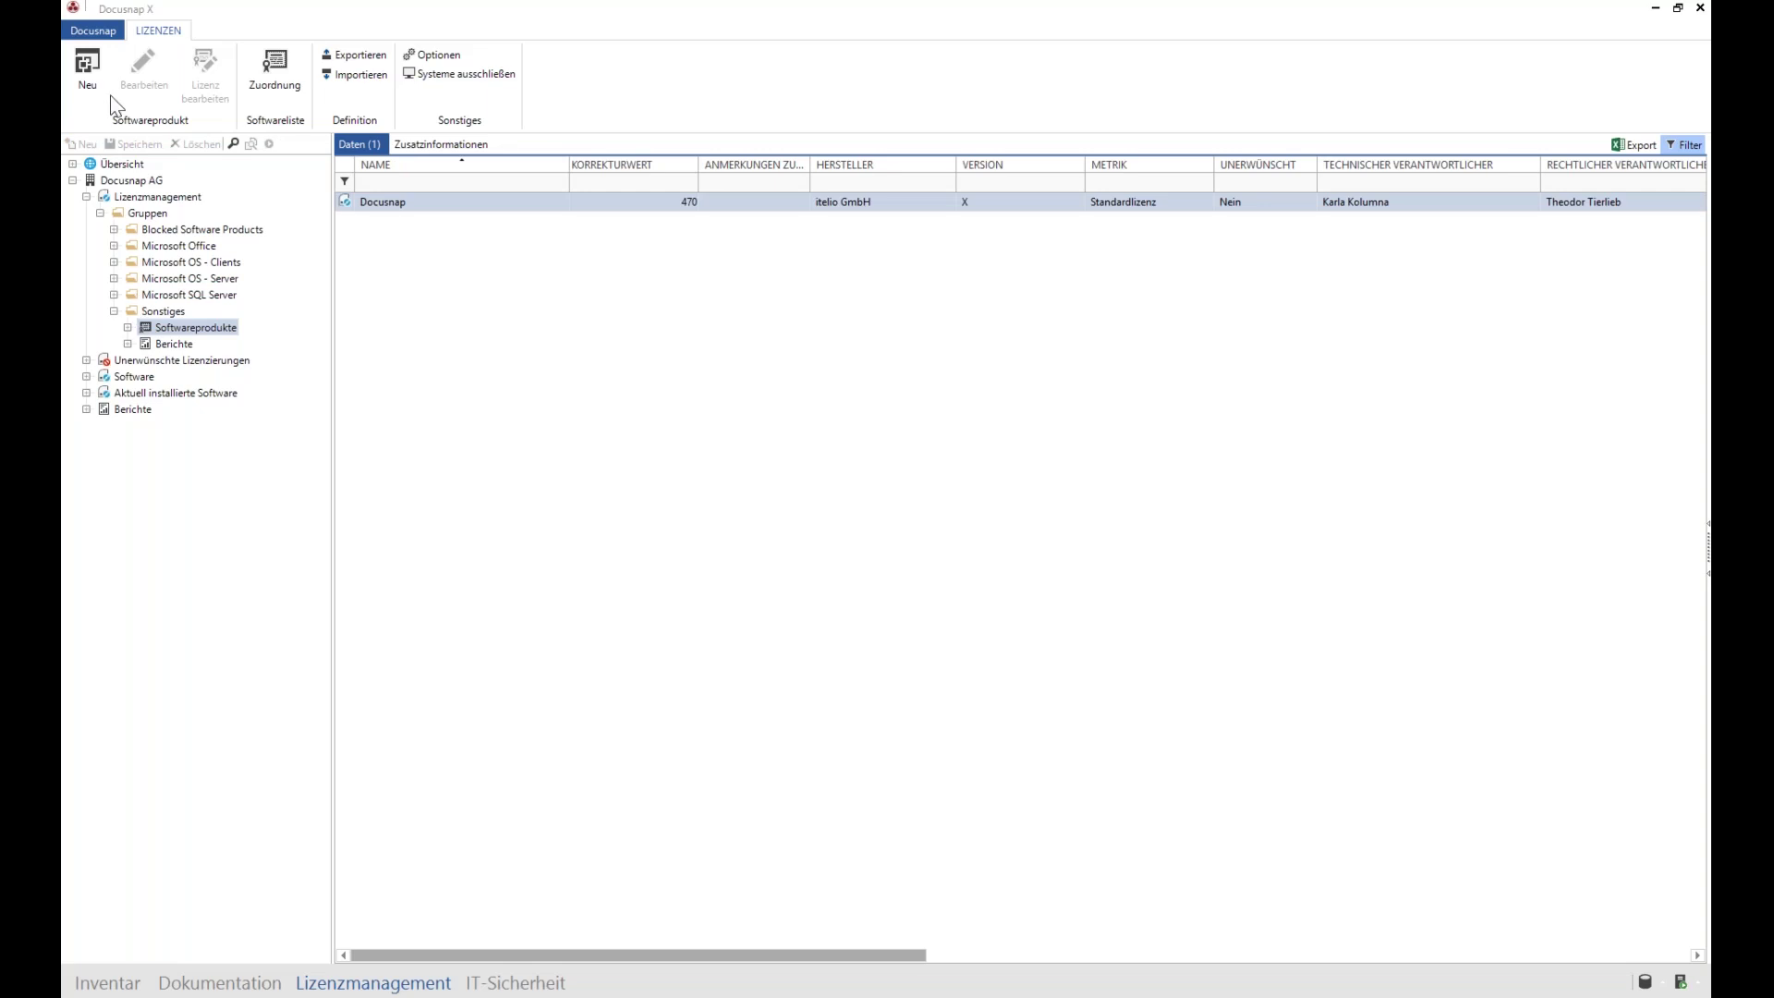
click(128, 327)
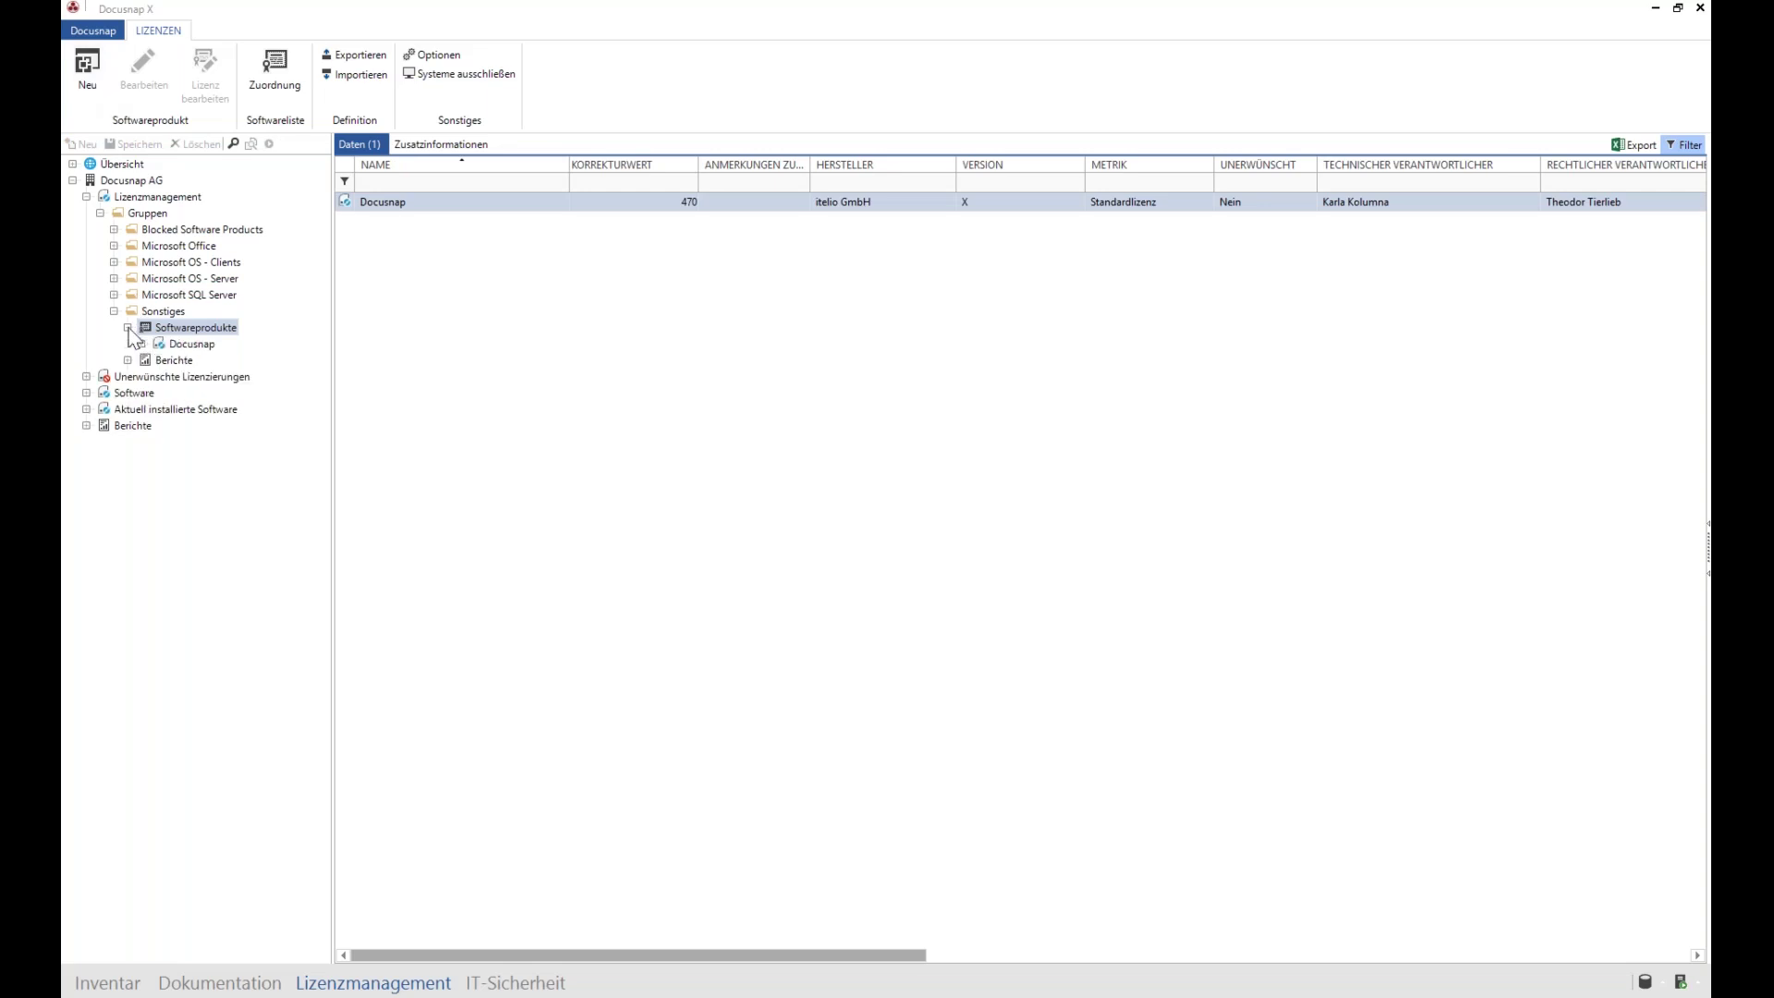
click(176, 343)
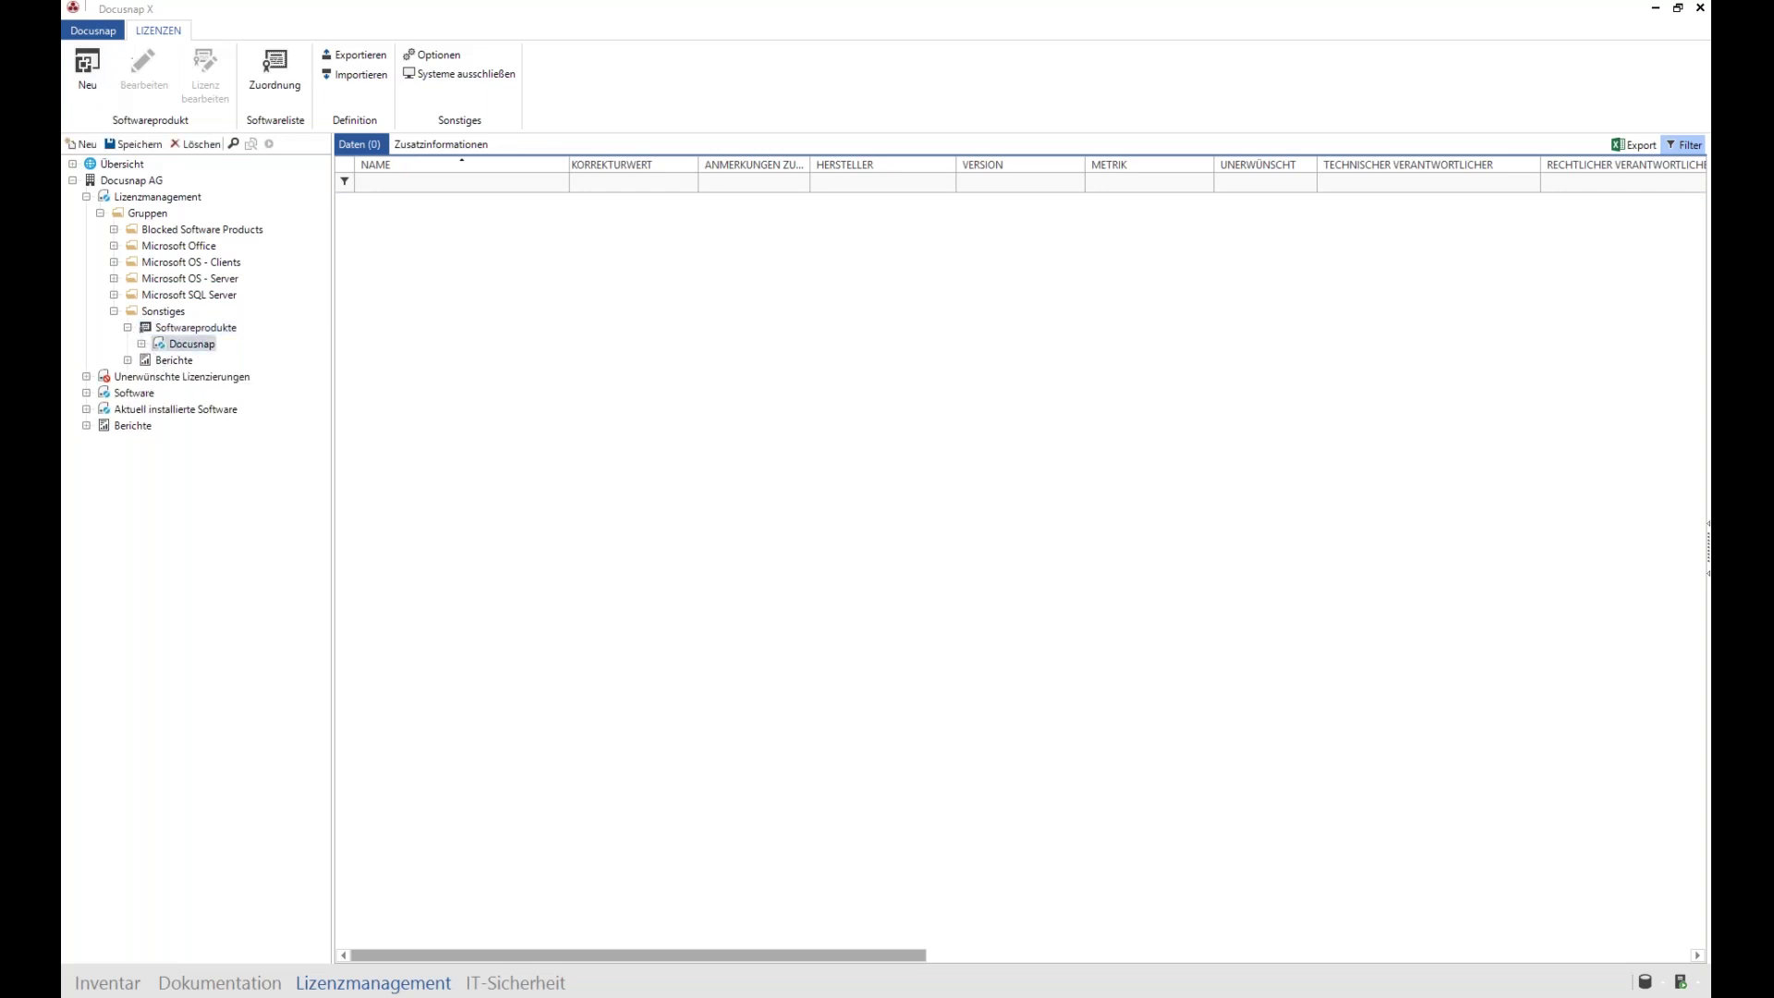
click(143, 72)
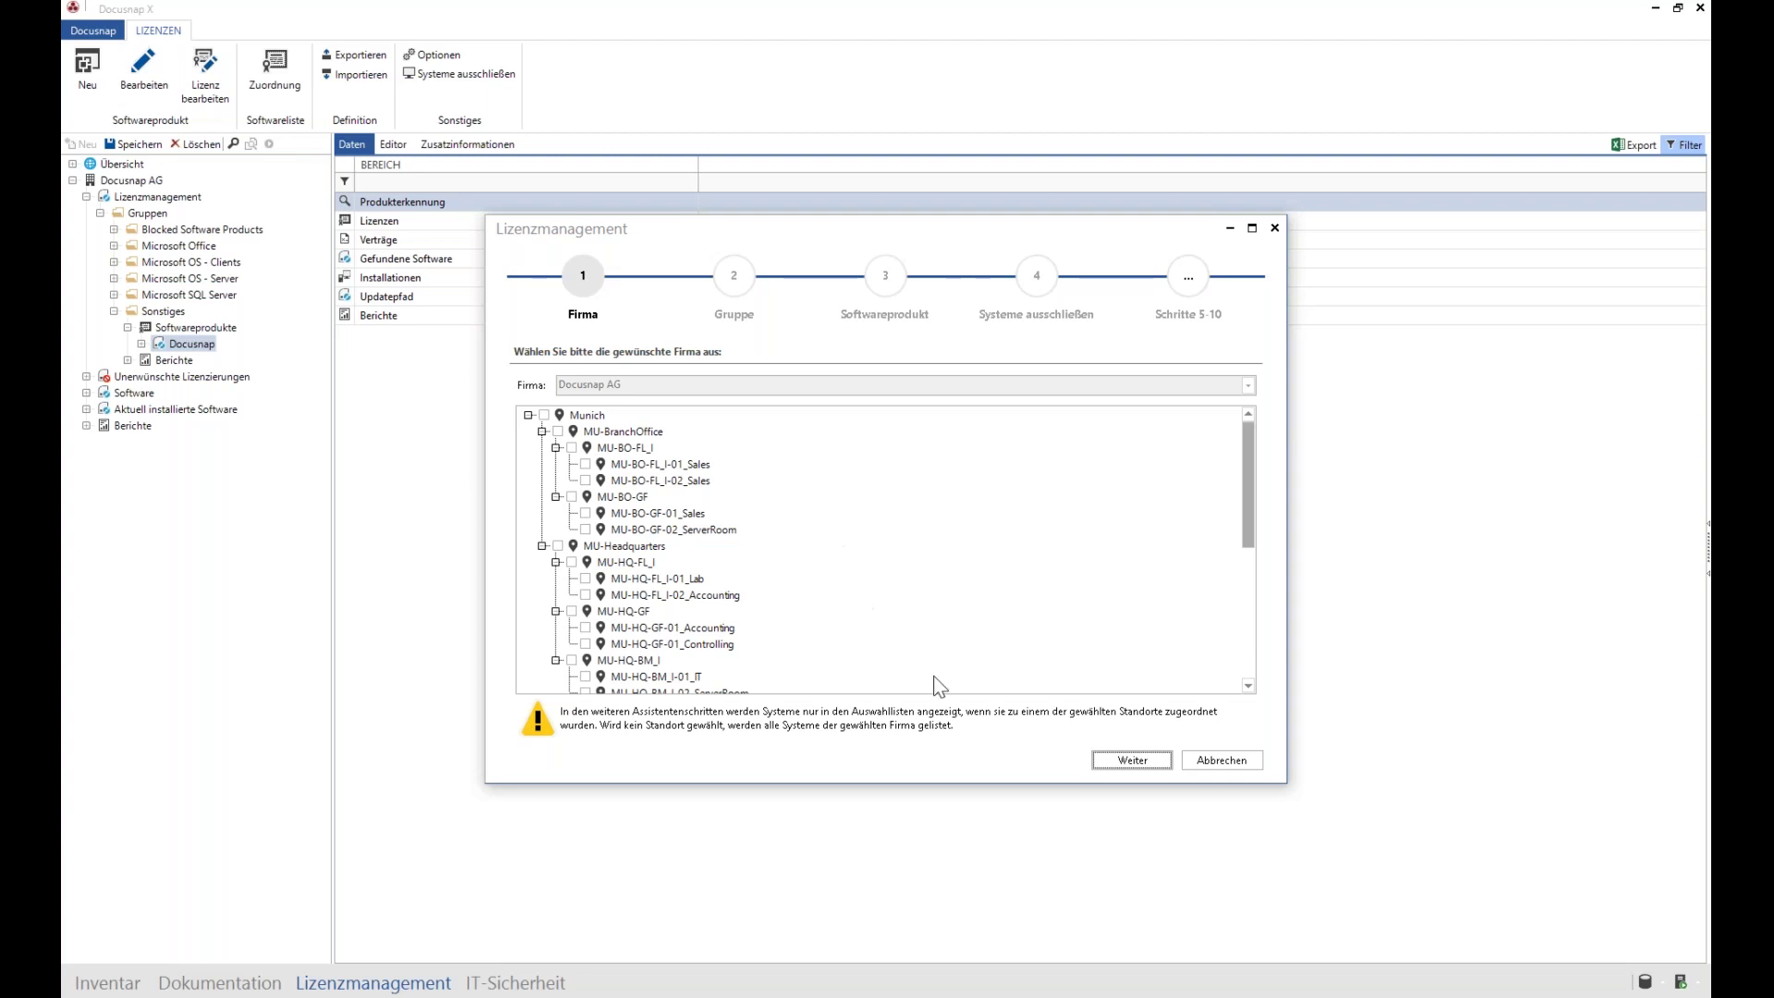
Step: Collapse the Munich and Berlin sites on the company page, leave every location unselected, and proceed to the group page
click(1146, 766)
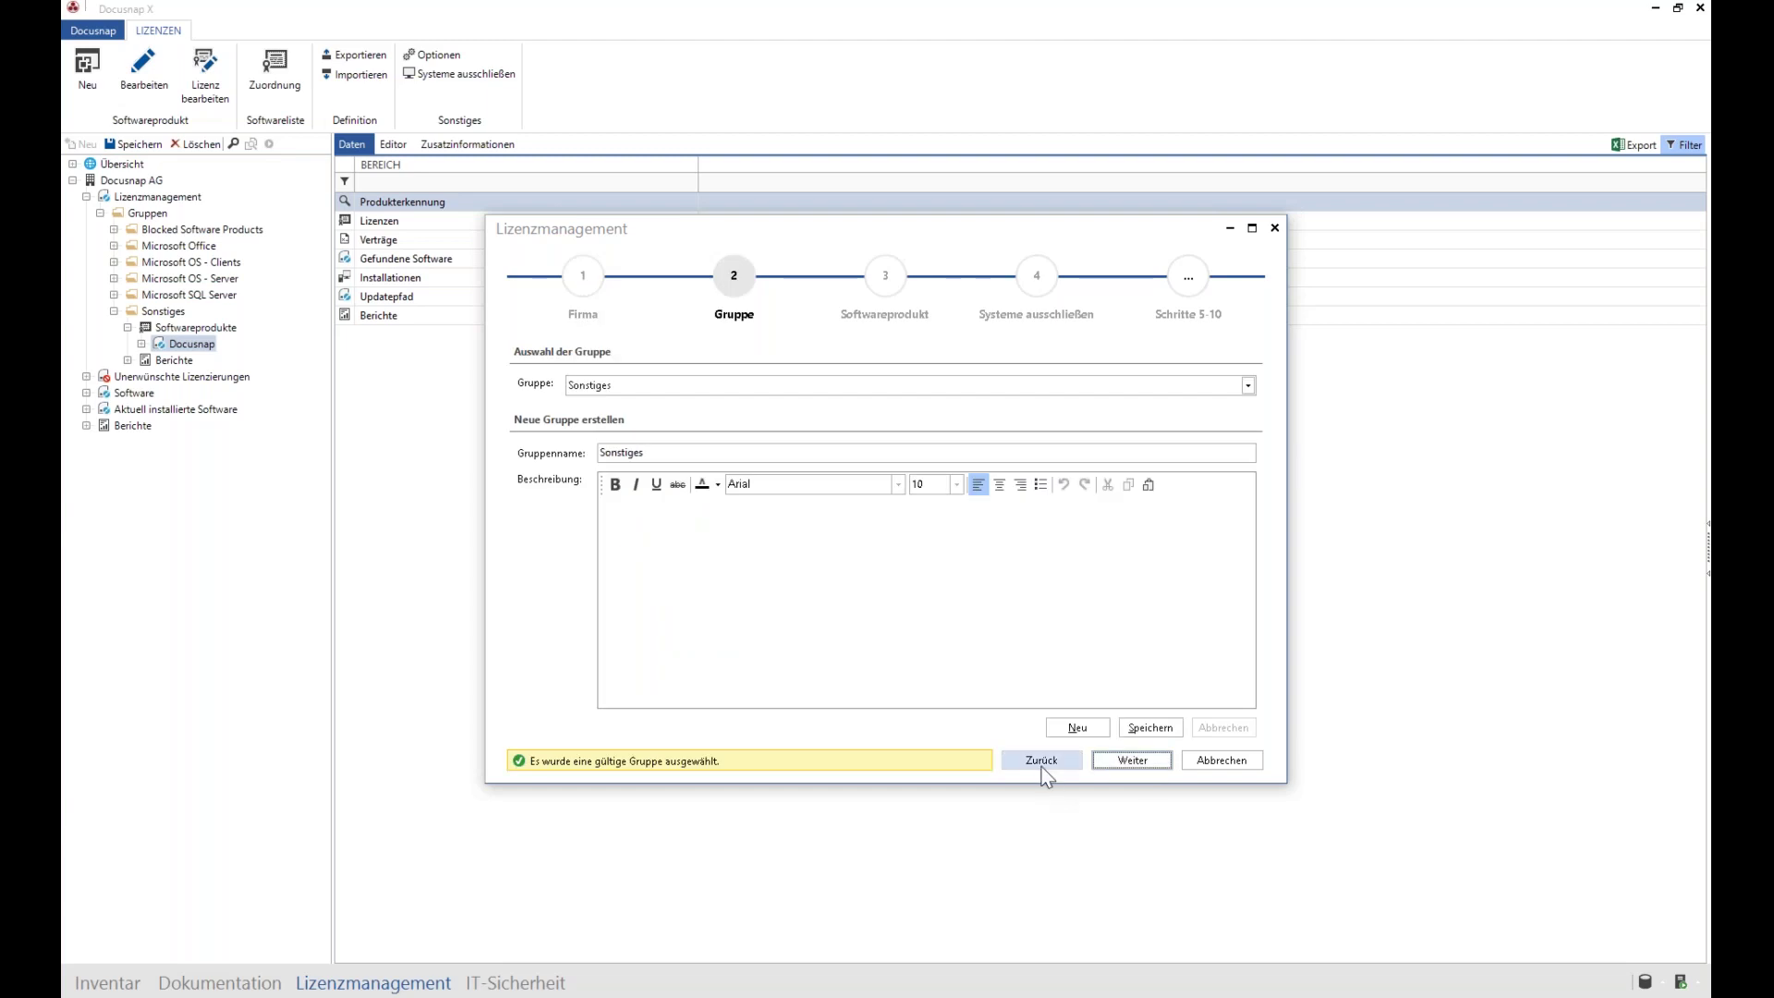
click(1042, 762)
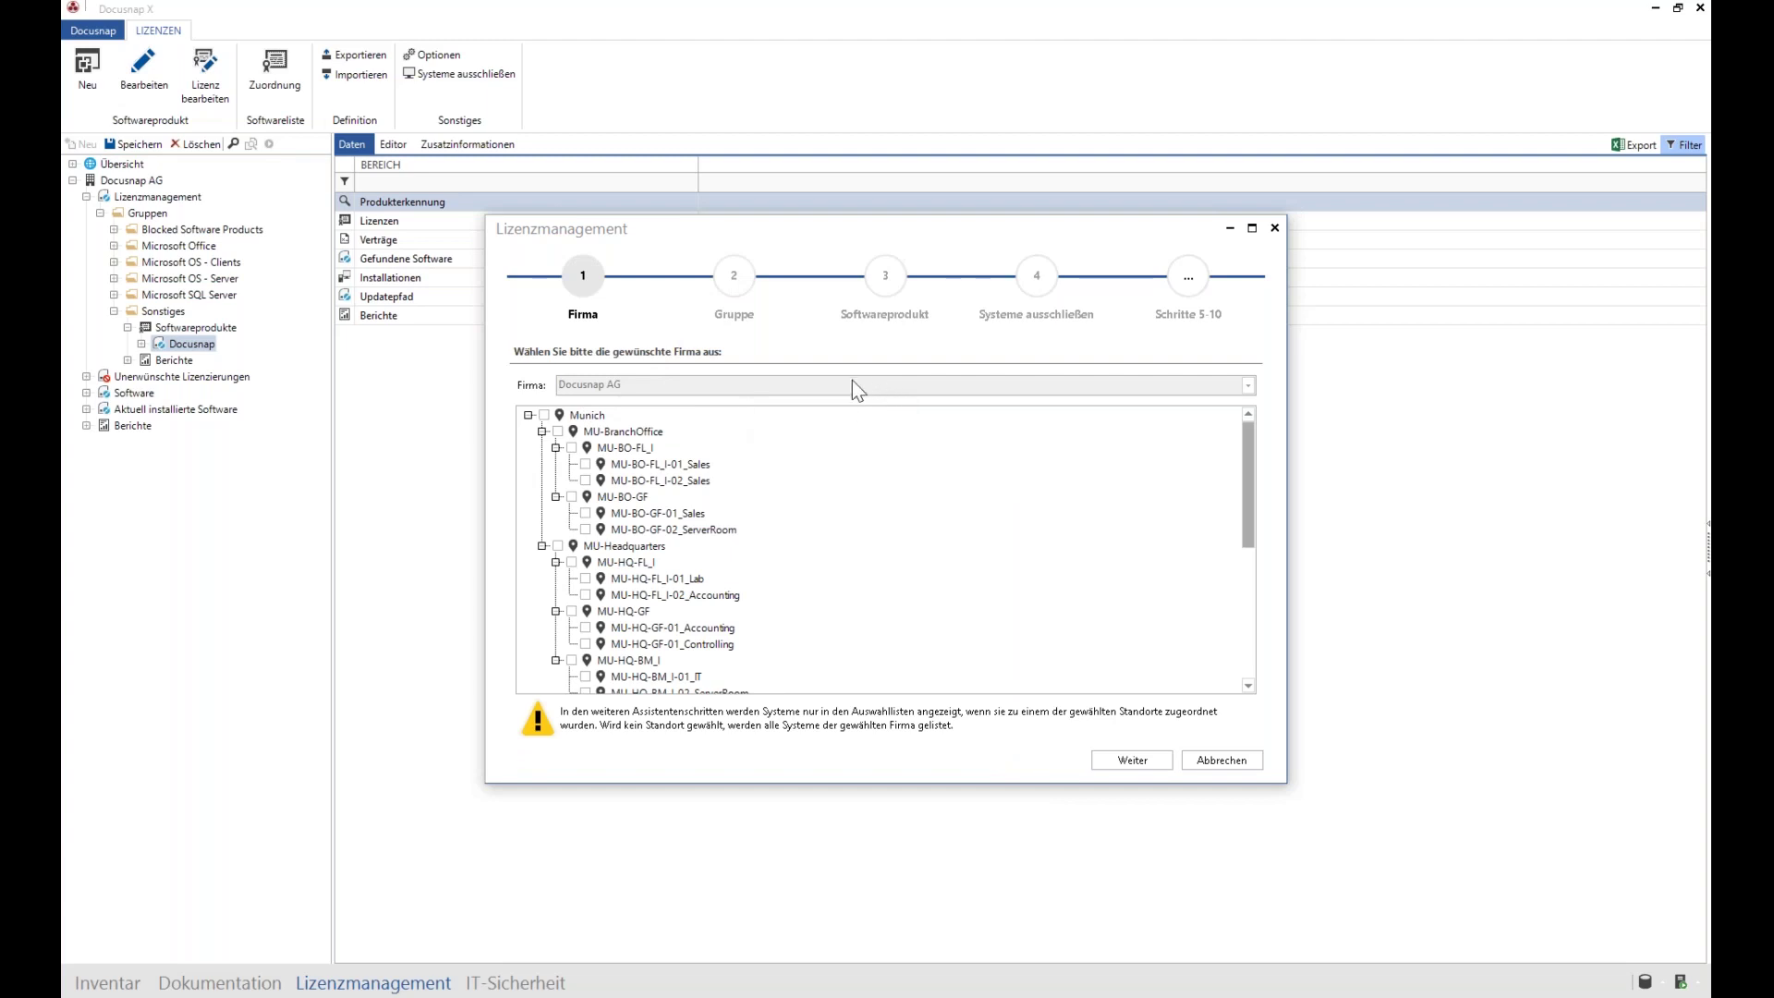
click(542, 432)
click(542, 447)
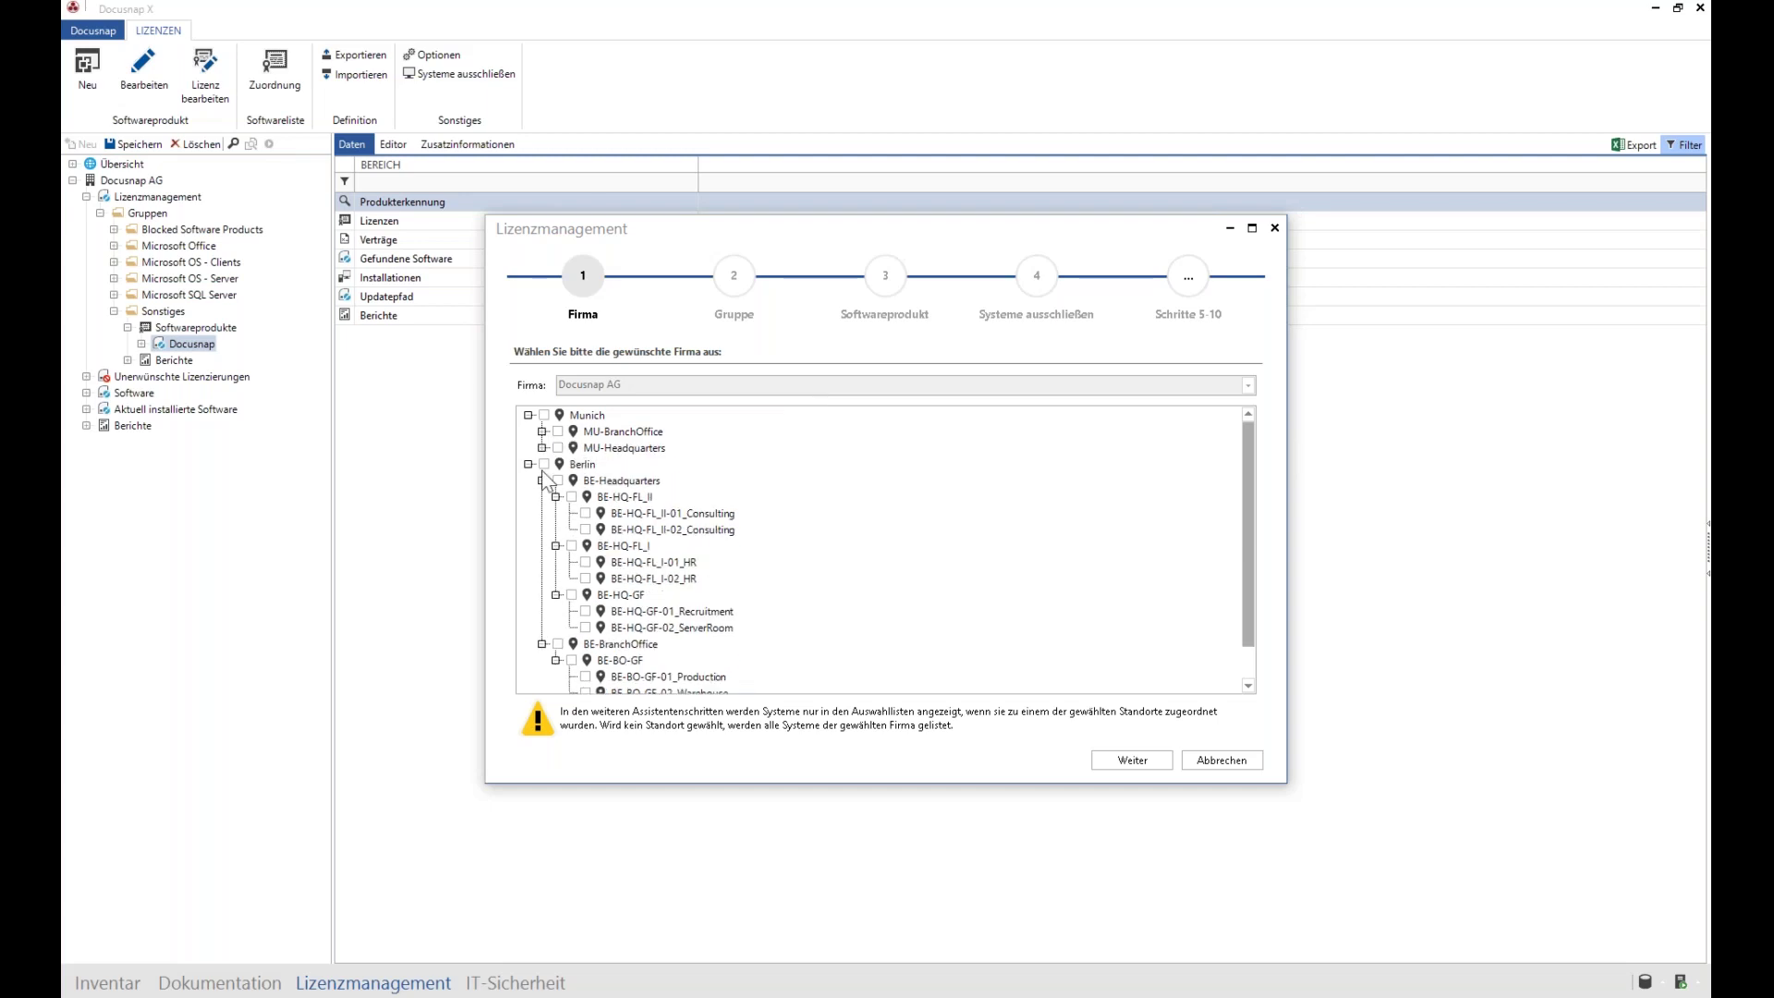
click(543, 480)
click(543, 496)
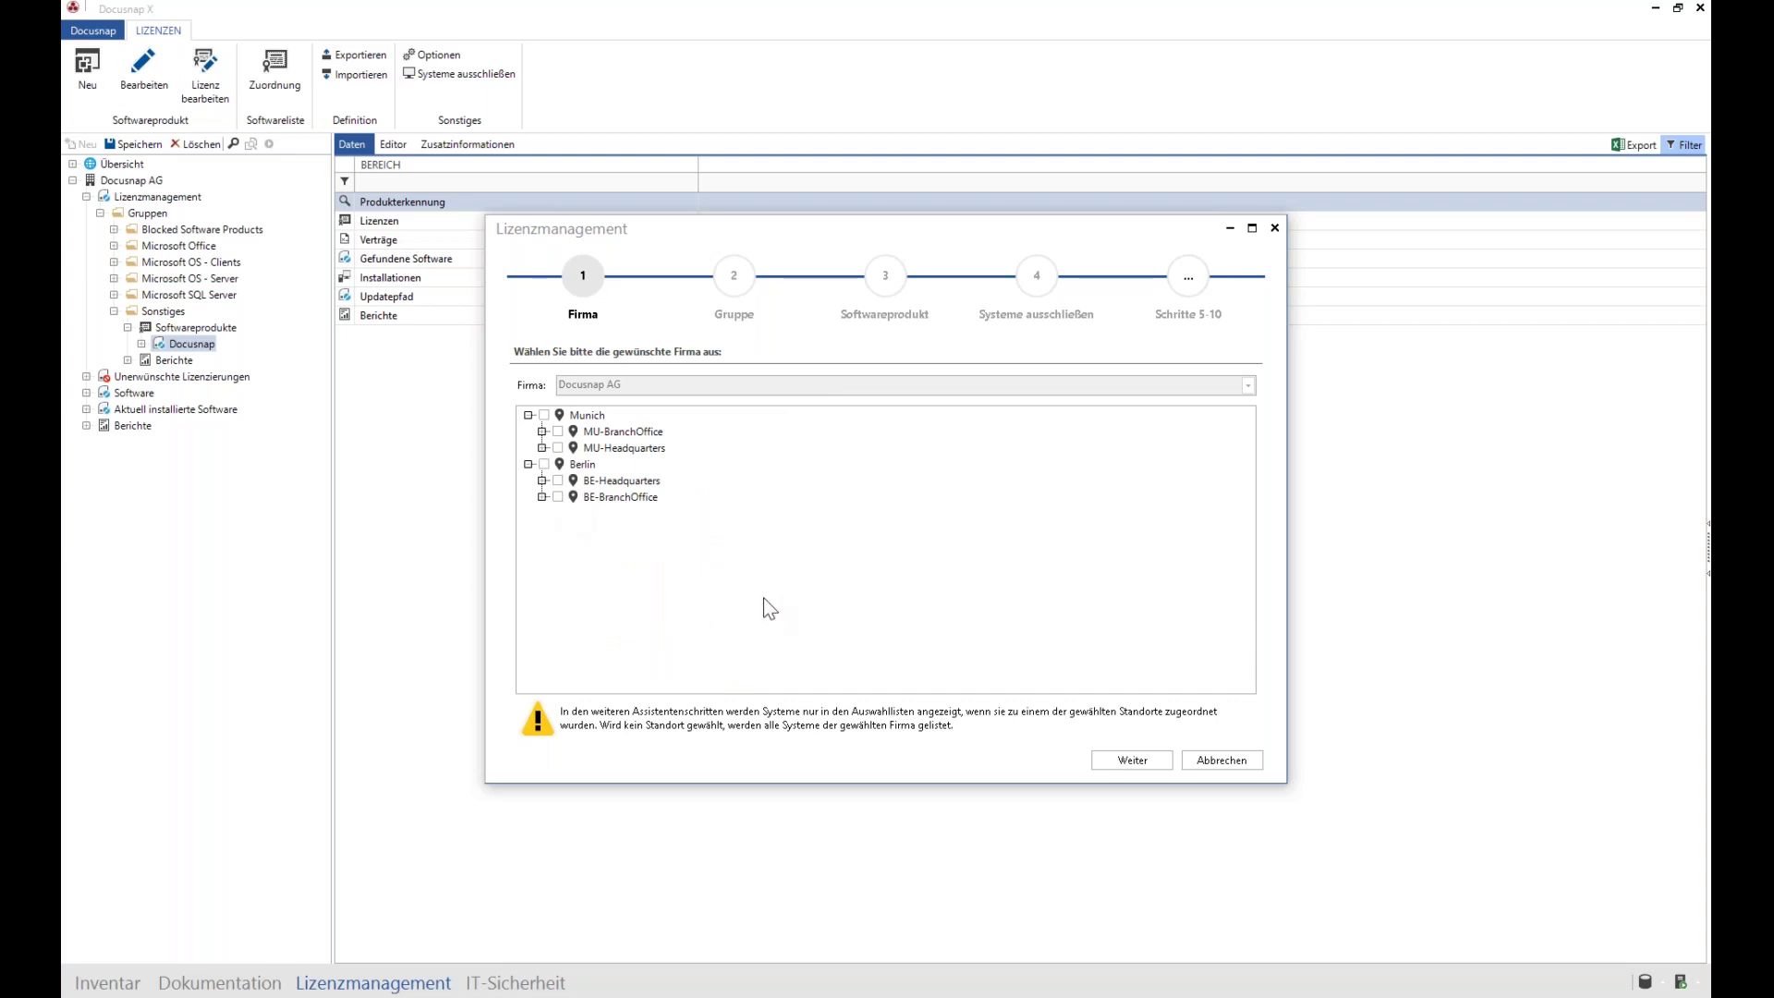
click(1143, 761)
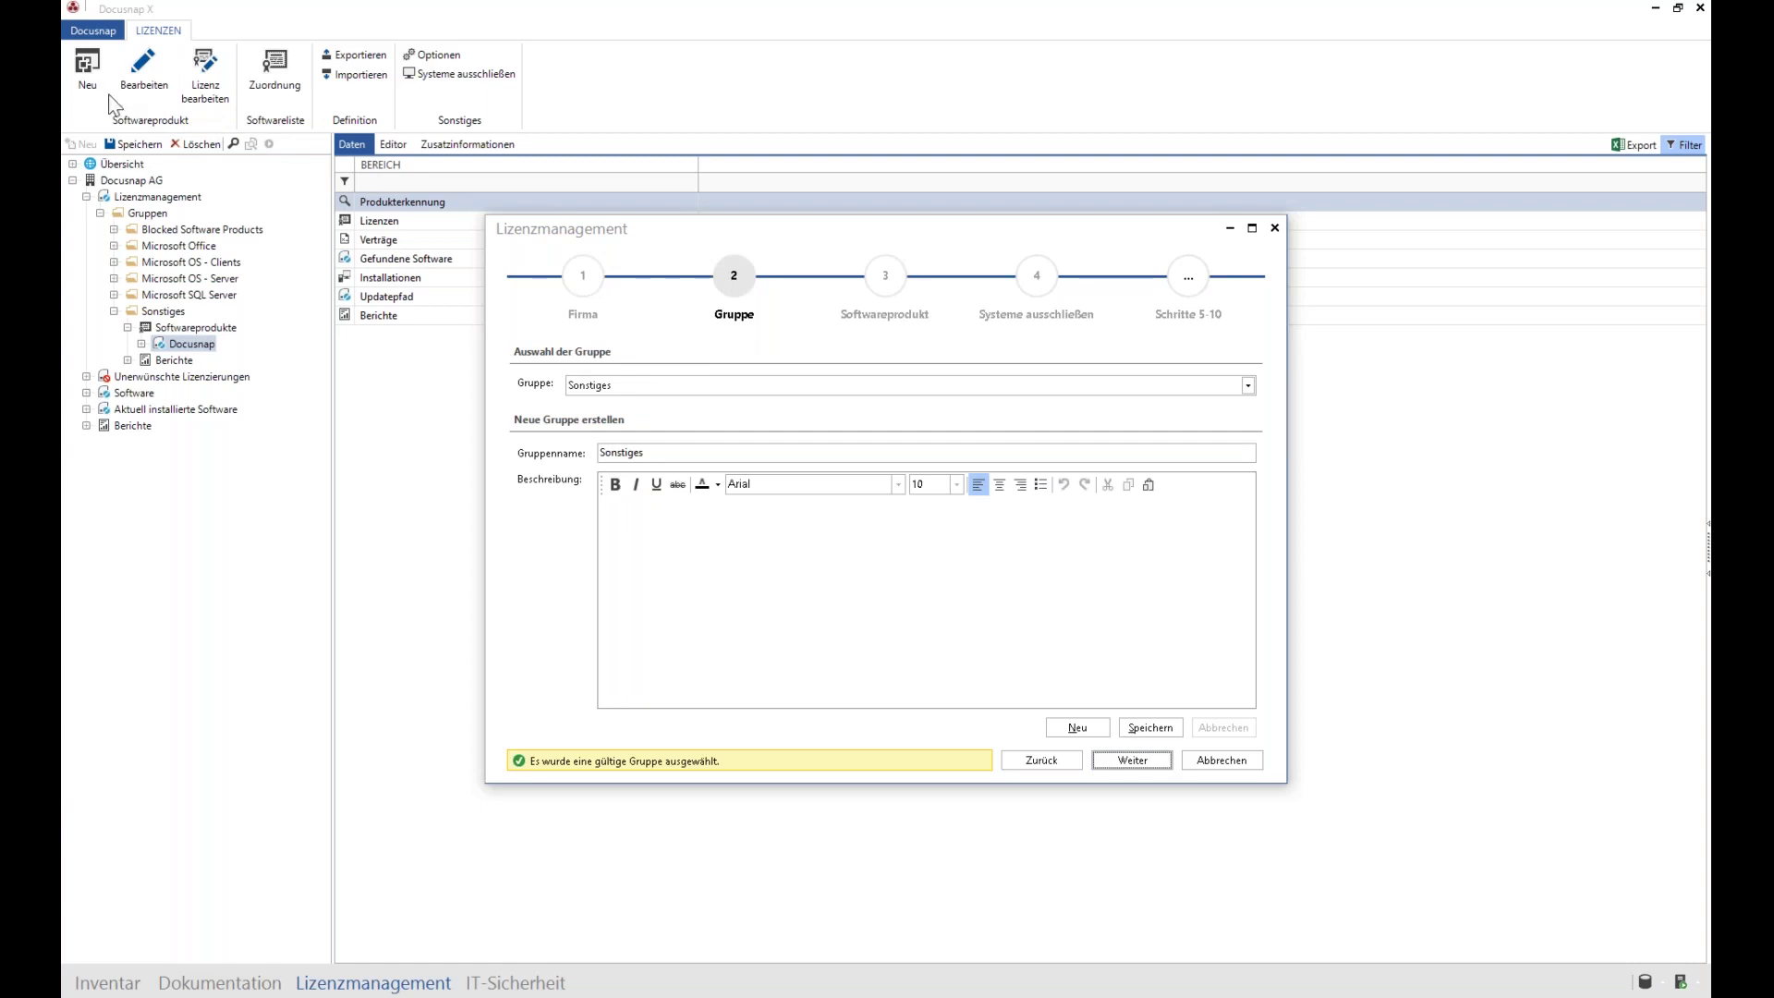
Step: Keep the product in the Sonstiges group, save the group description "Software für Fachabteilungen bzw. Shareware" and continue to the product properties
click(621, 383)
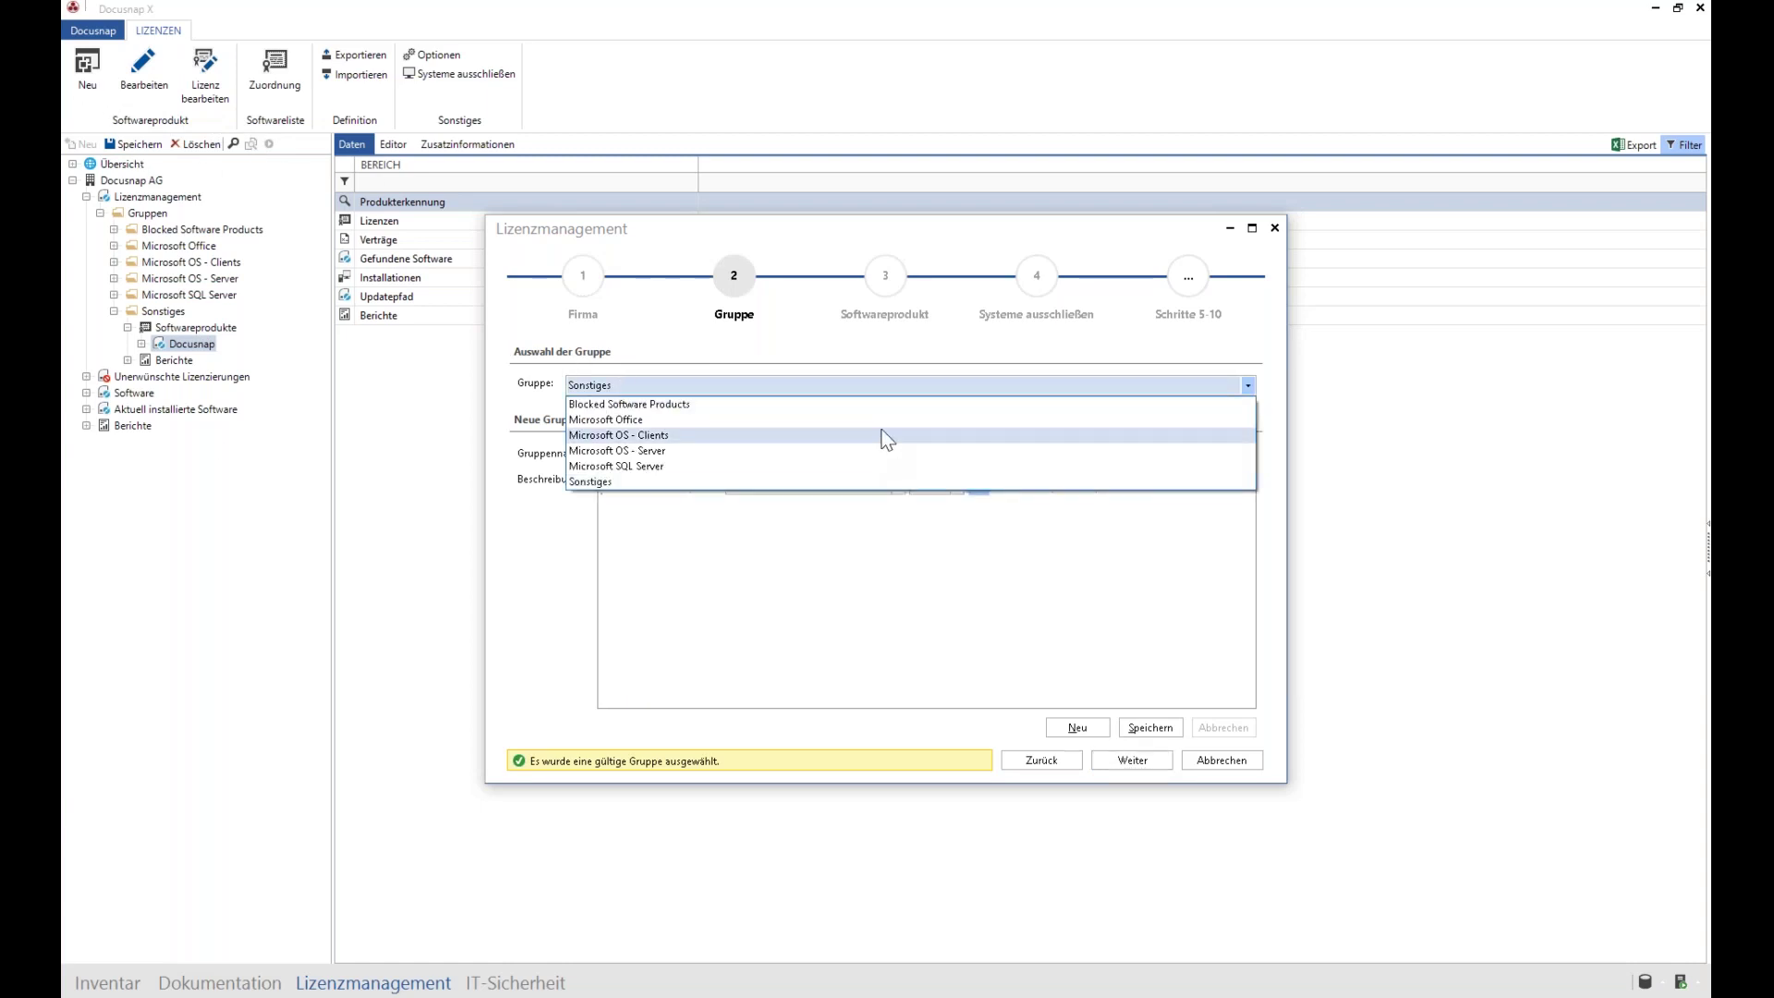
click(713, 481)
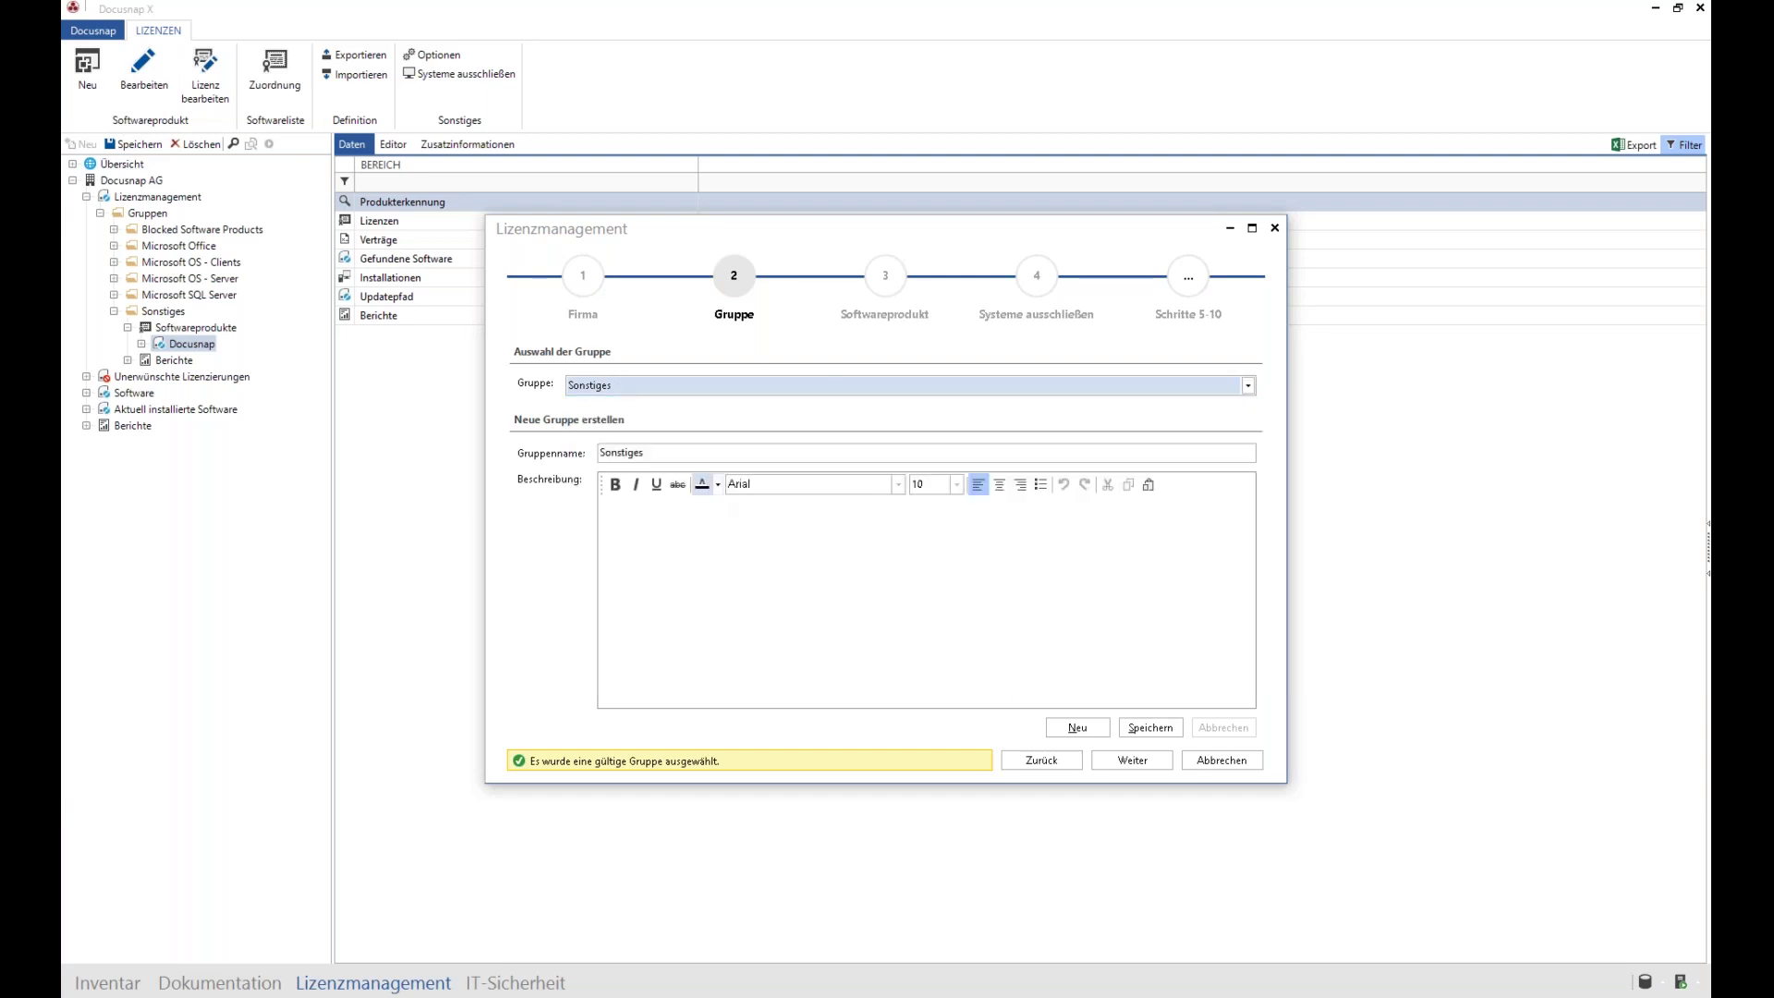
click(677, 548)
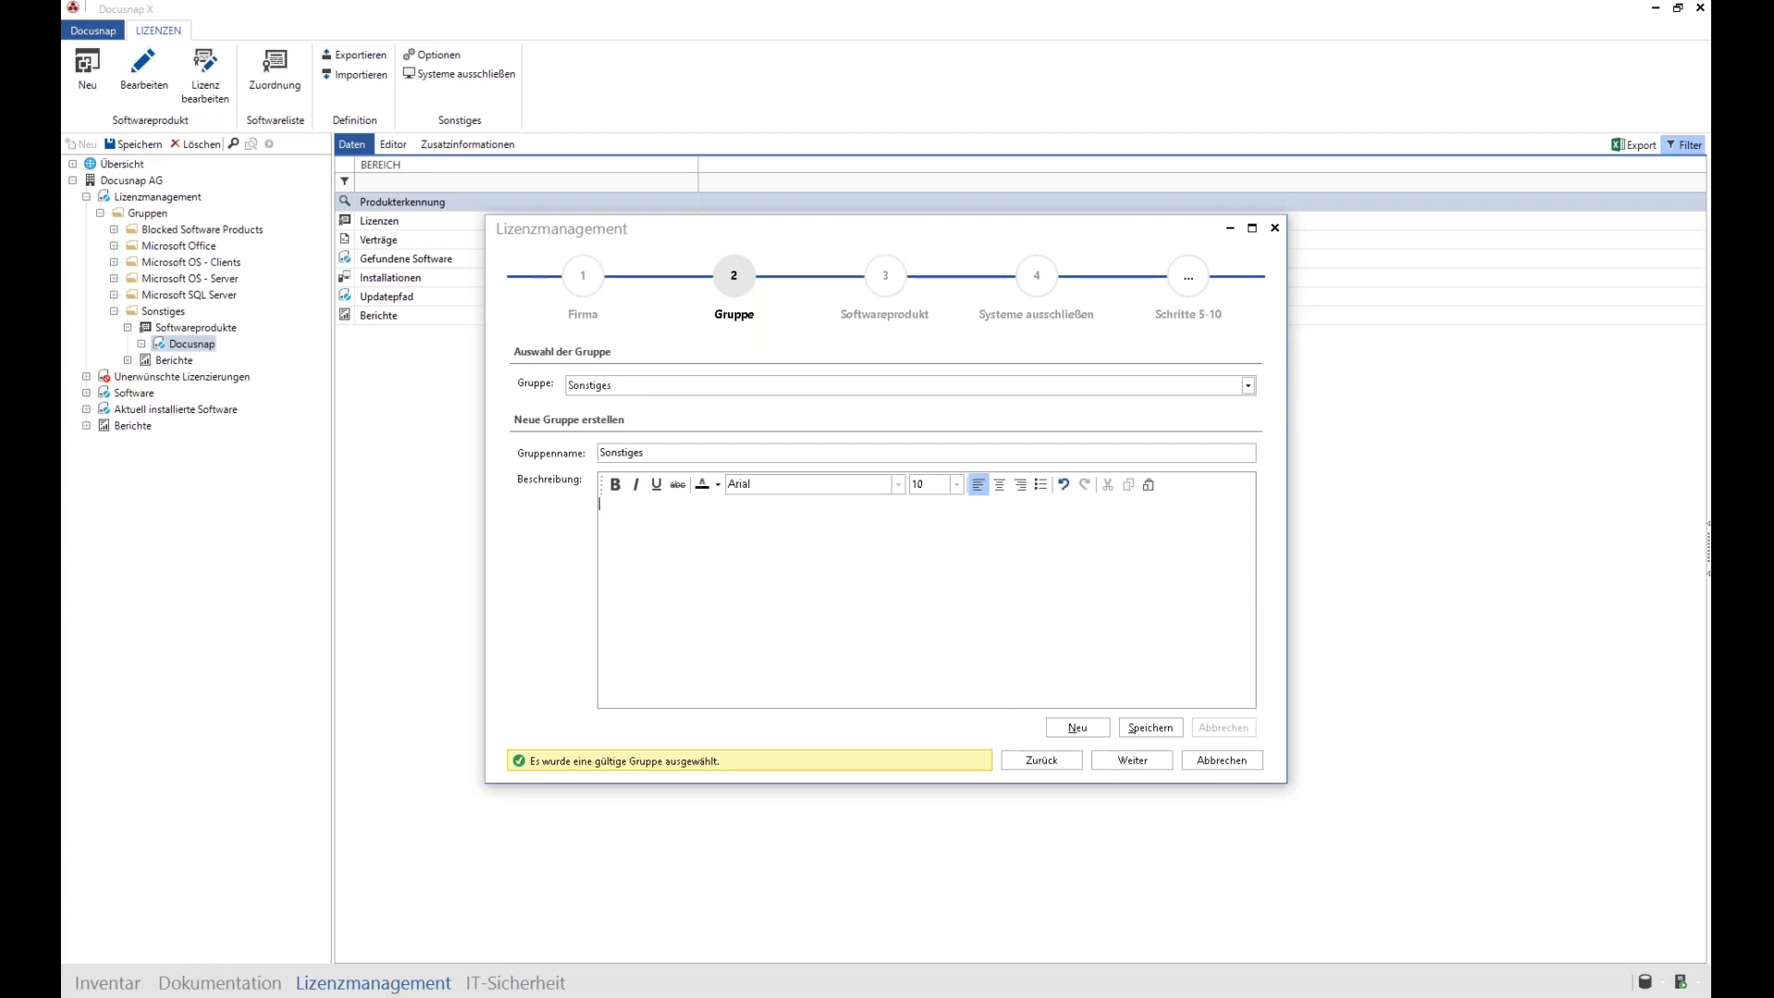
text(Software für Fachabteilungen bzw. Shareware)
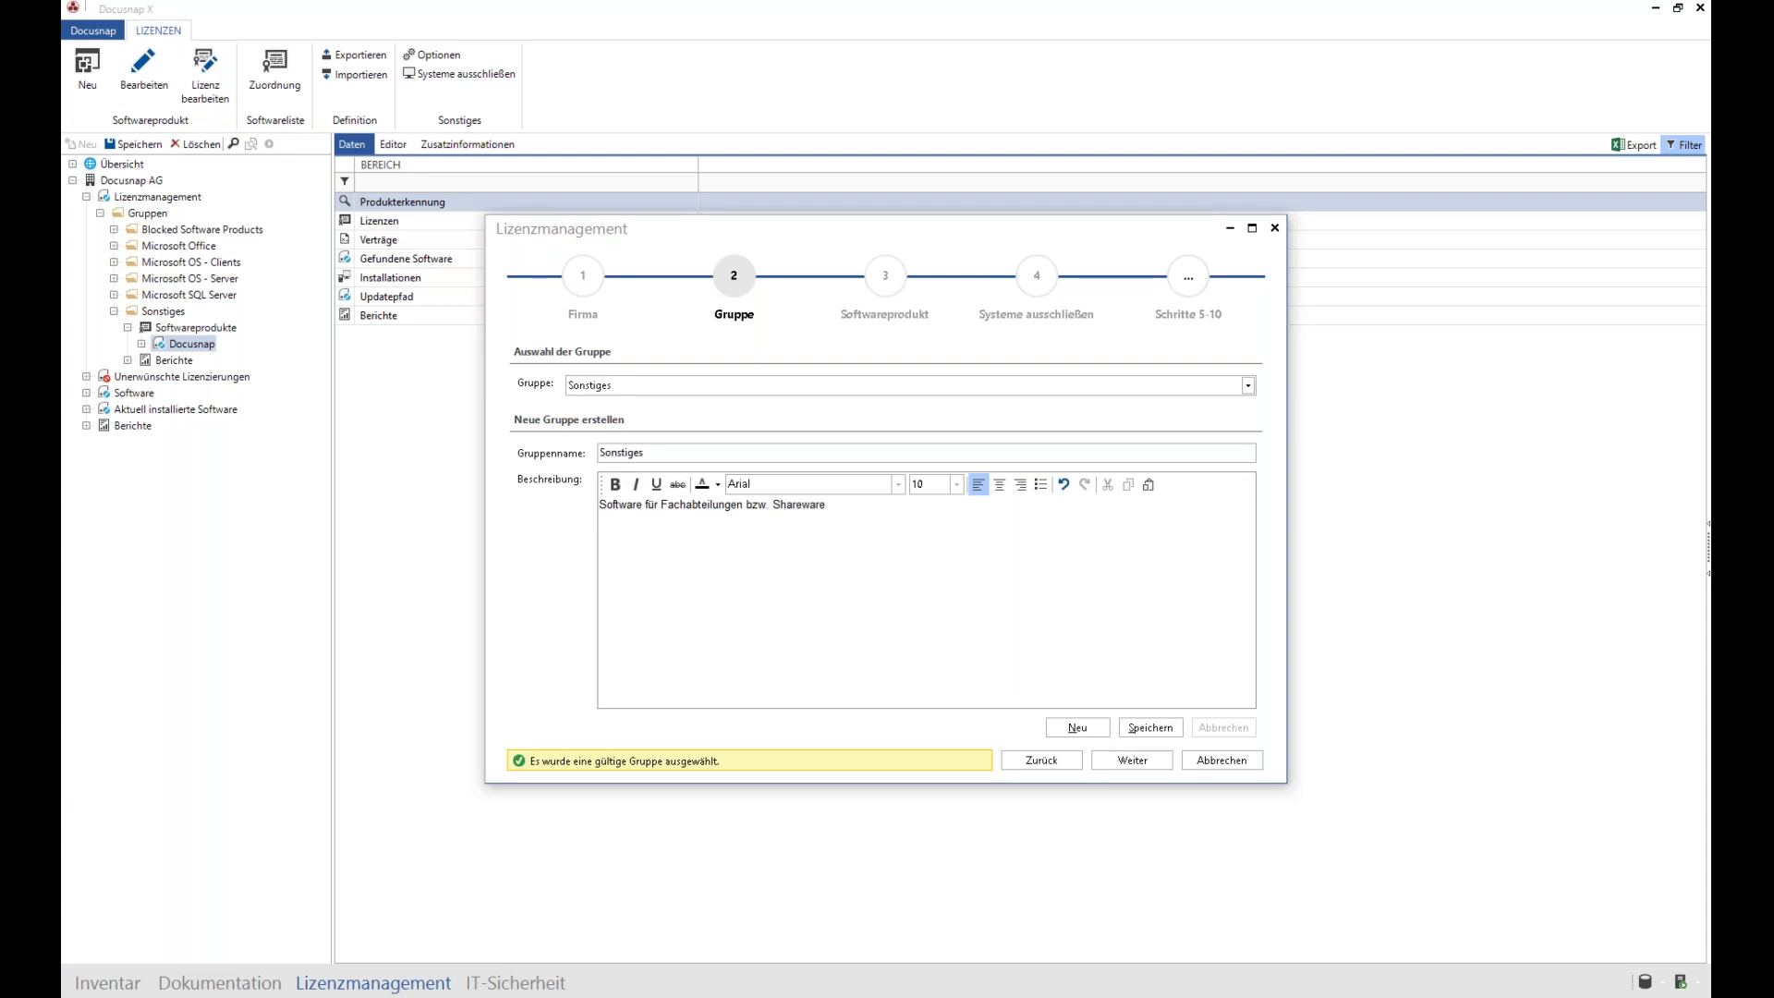
click(1177, 723)
click(1165, 758)
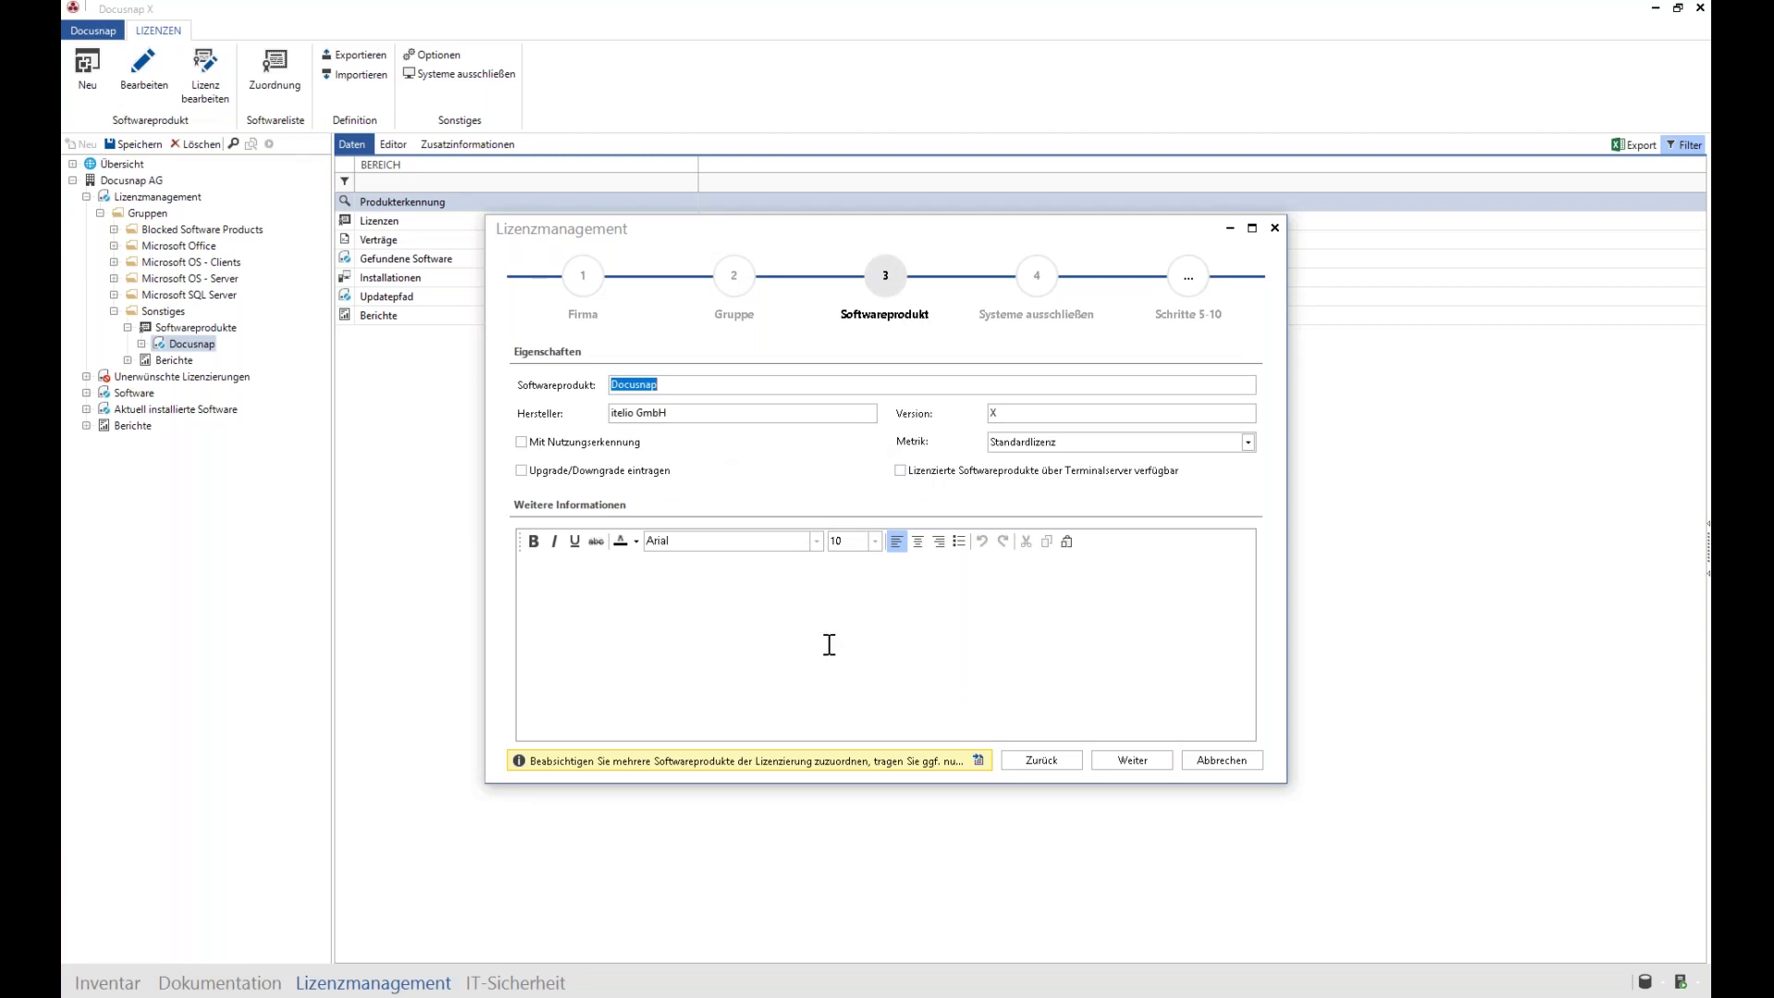
Step: Review the product name, manufacturer and version fields and the available license metrics, keeping Standardlizenz
click(663, 384)
key(Tab)
double_click(994, 412)
click(769, 410)
click(667, 383)
click(1049, 448)
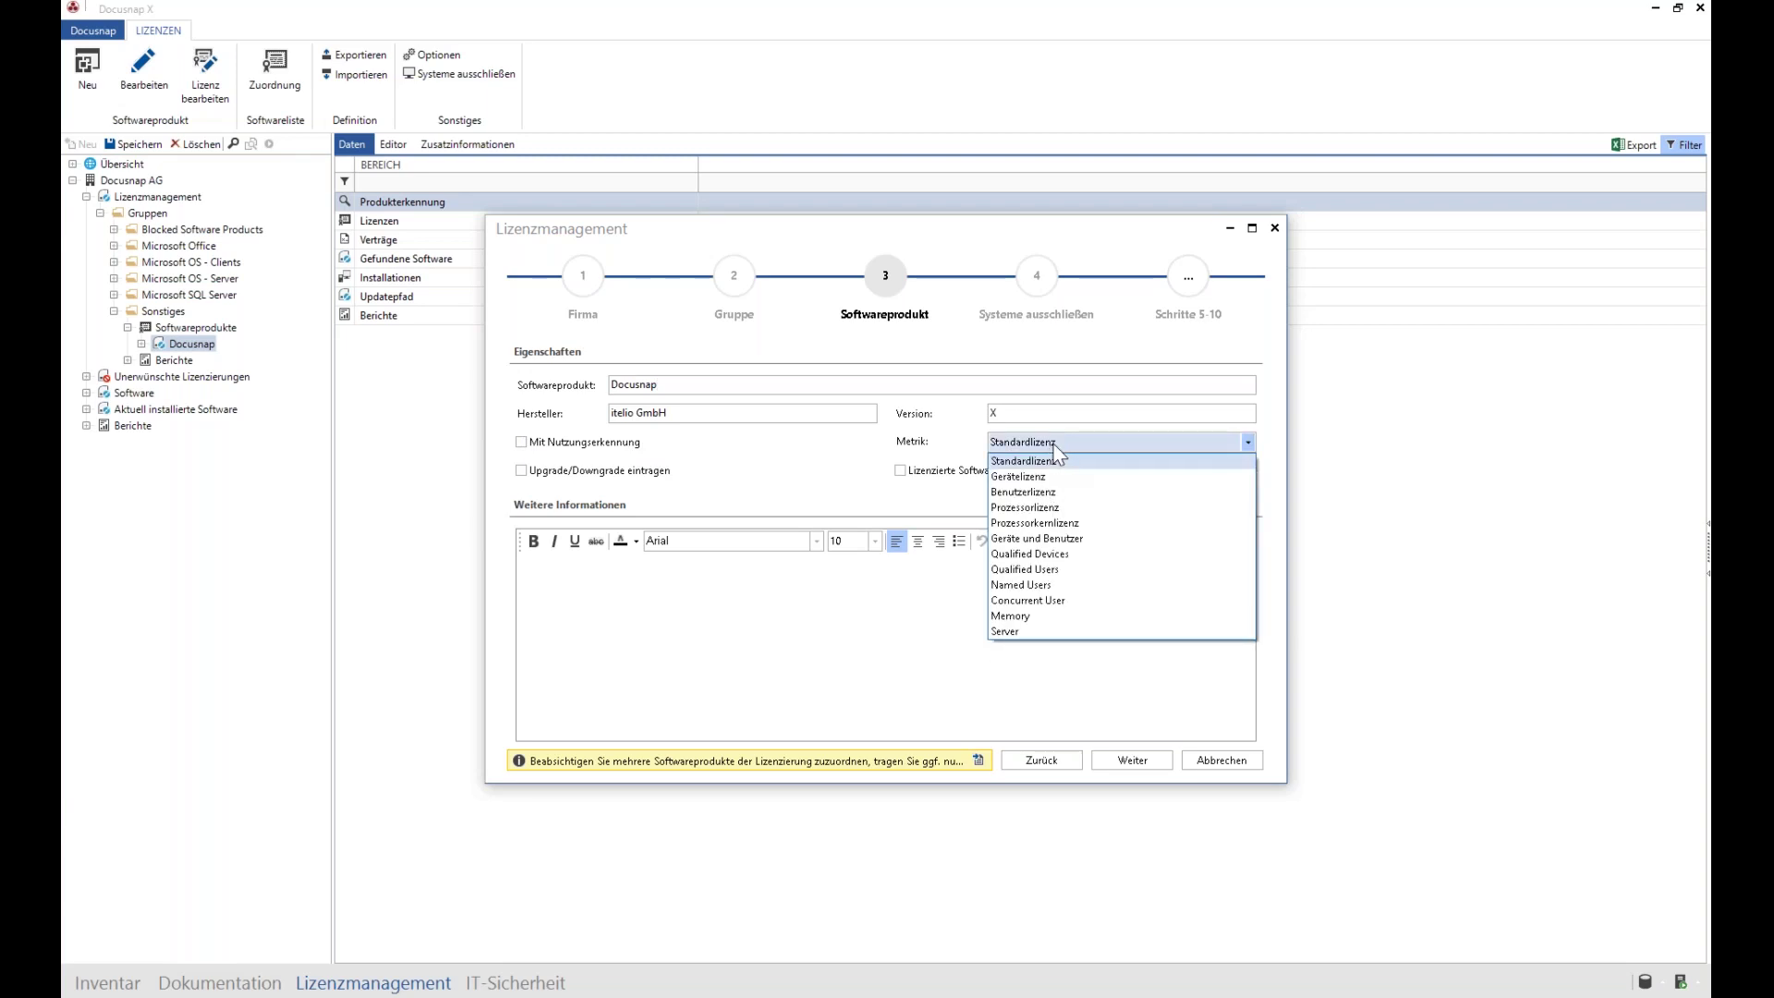
click(1055, 448)
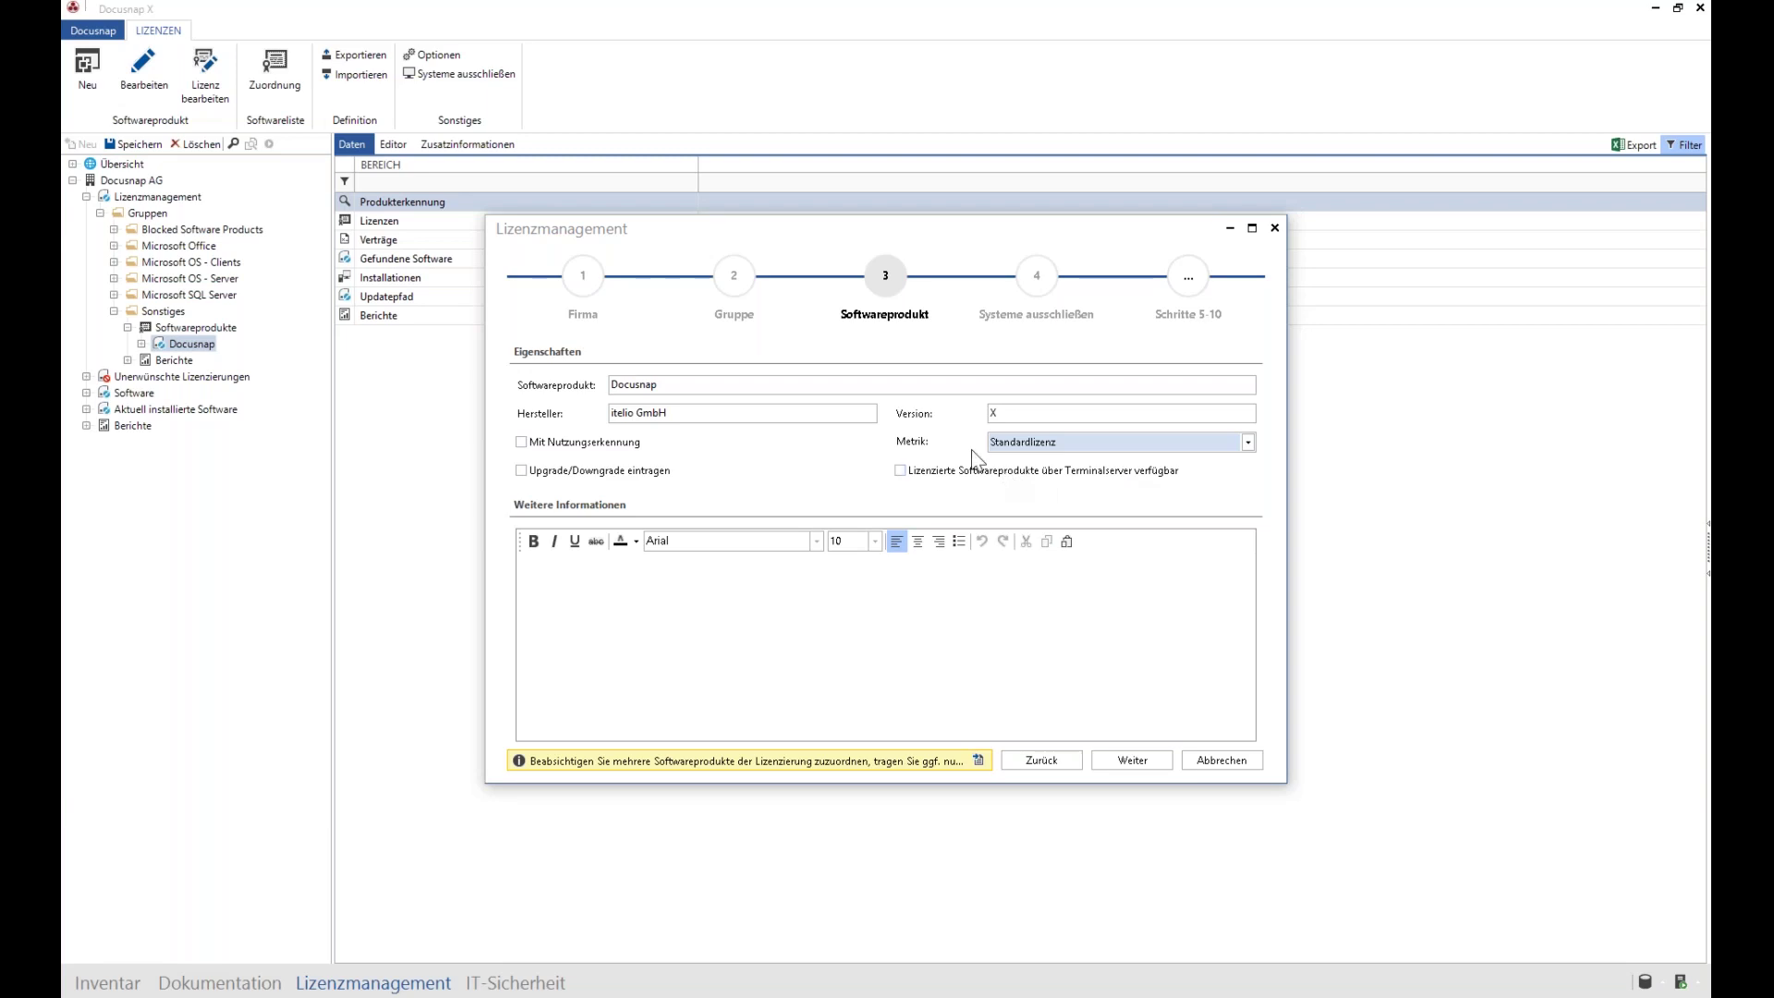
Step: Try the Prozessorkernlizenz metric in combination with the Mit Nutzungserkennung option for the Docusnap product
click(1132, 442)
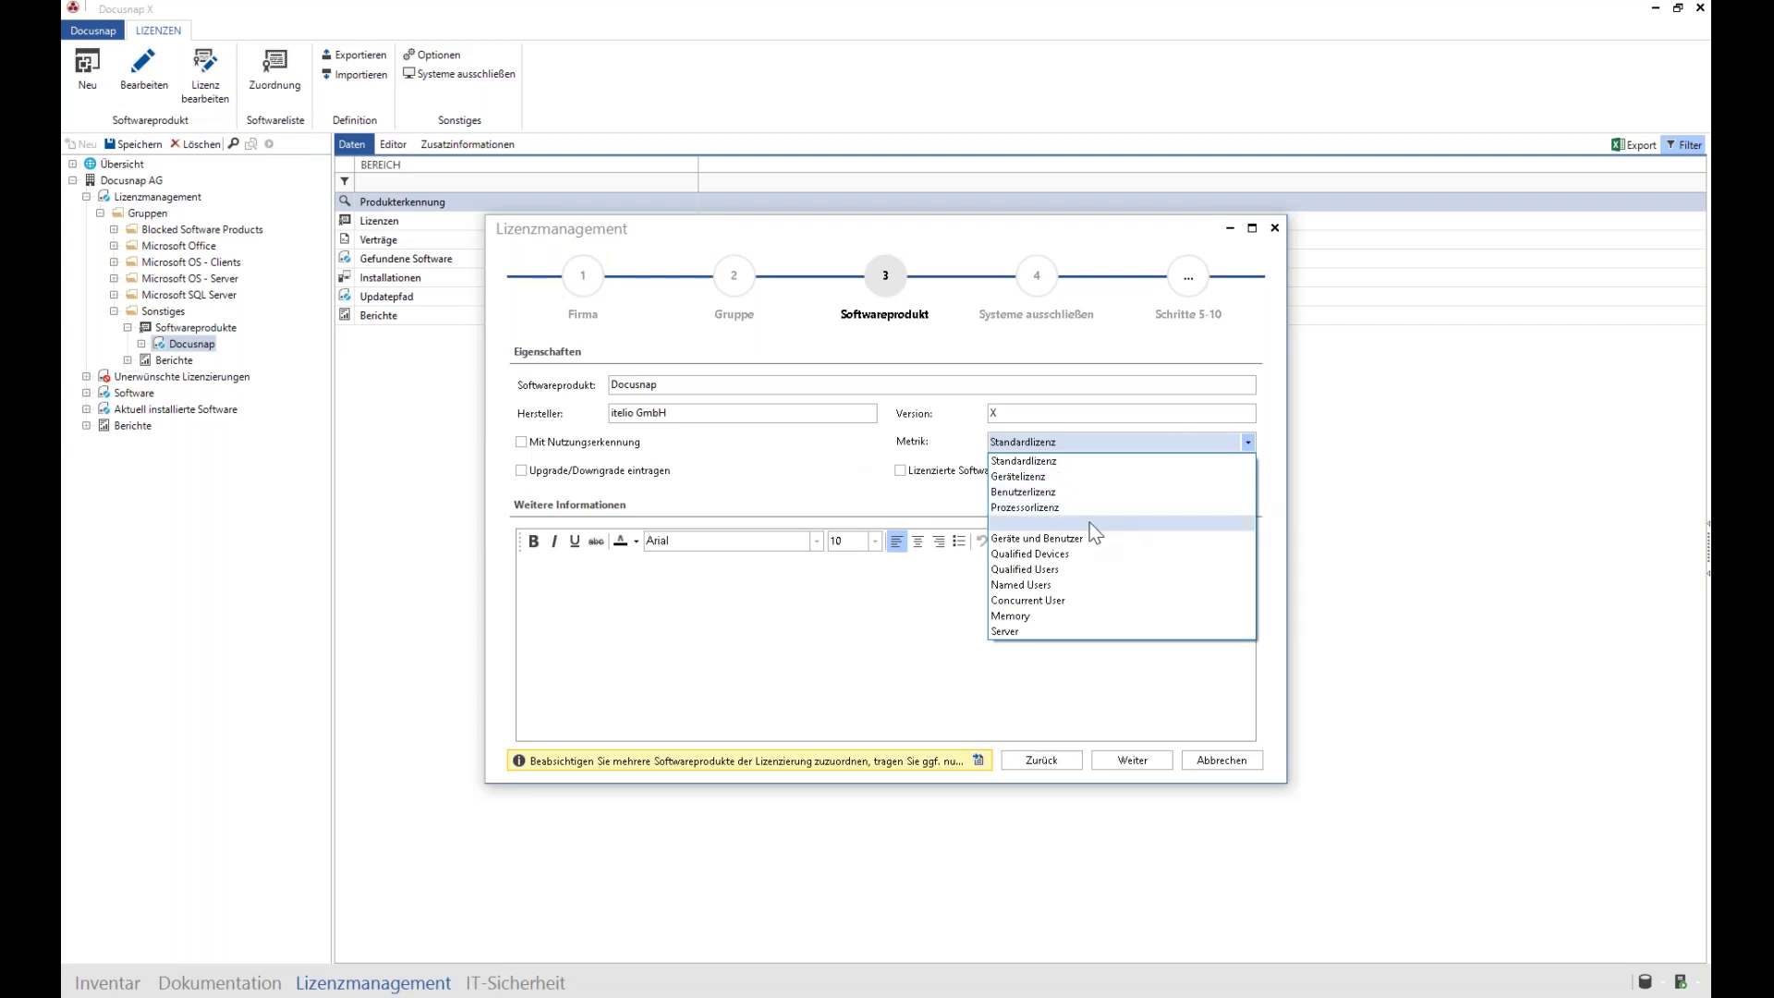
click(1088, 524)
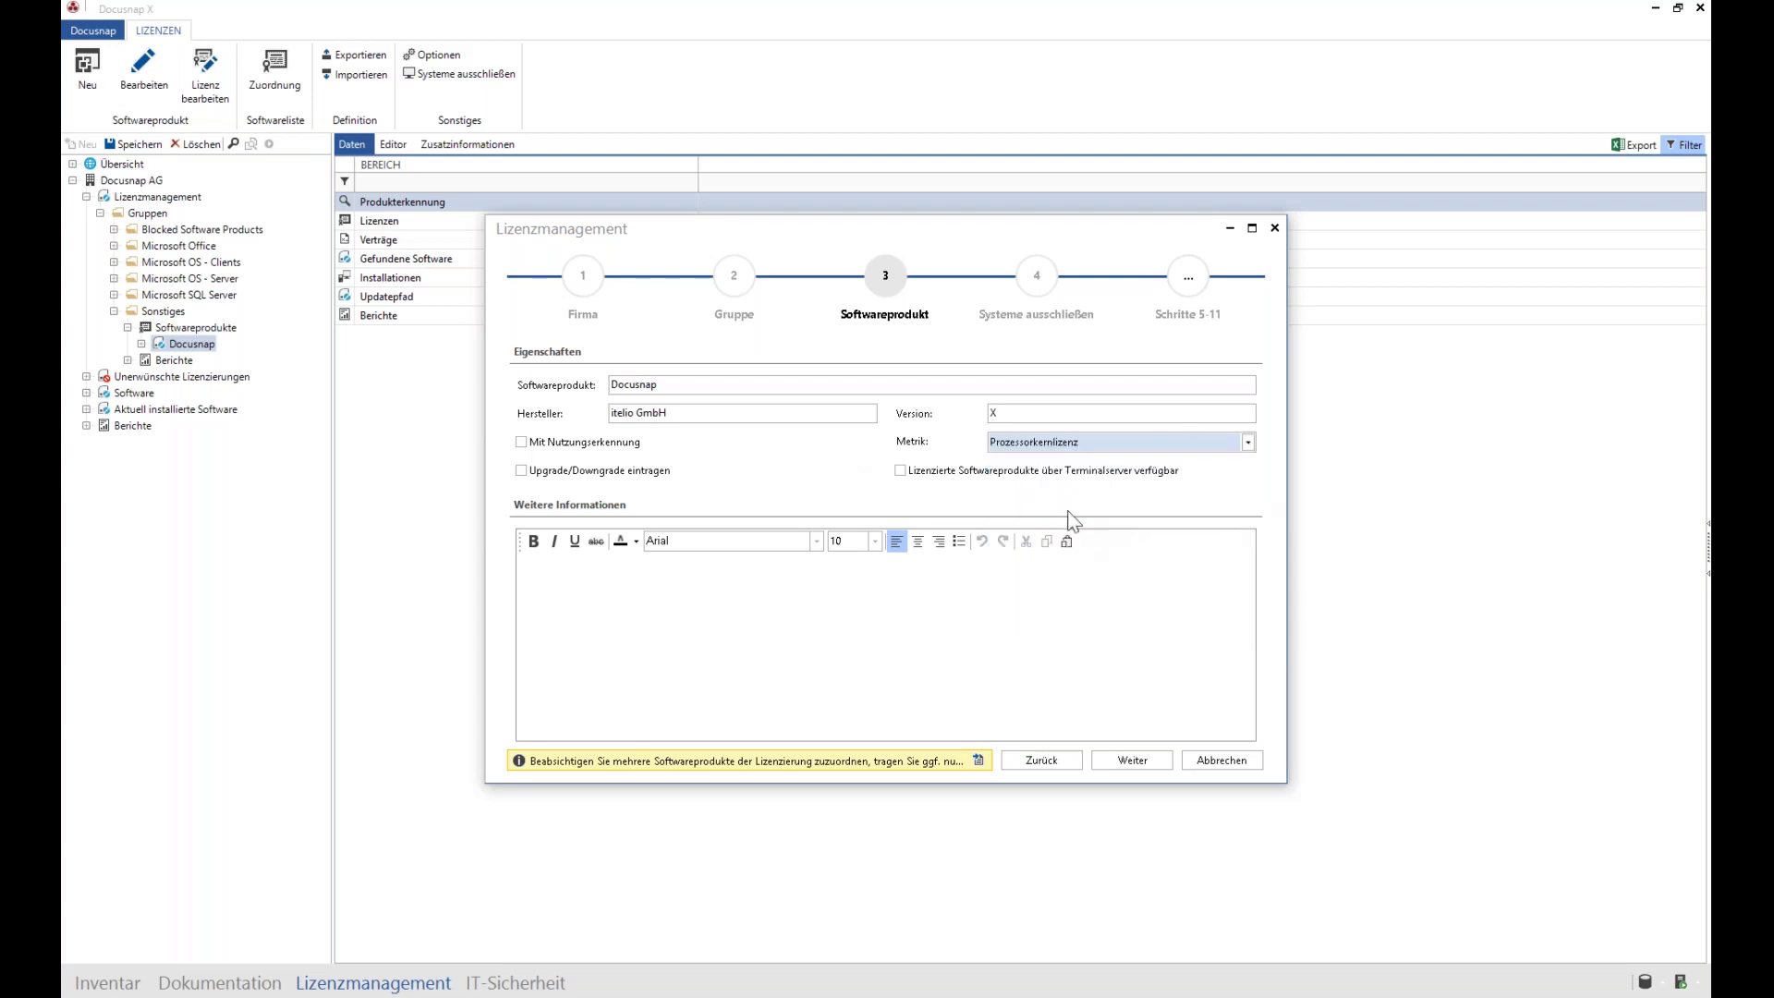
click(567, 447)
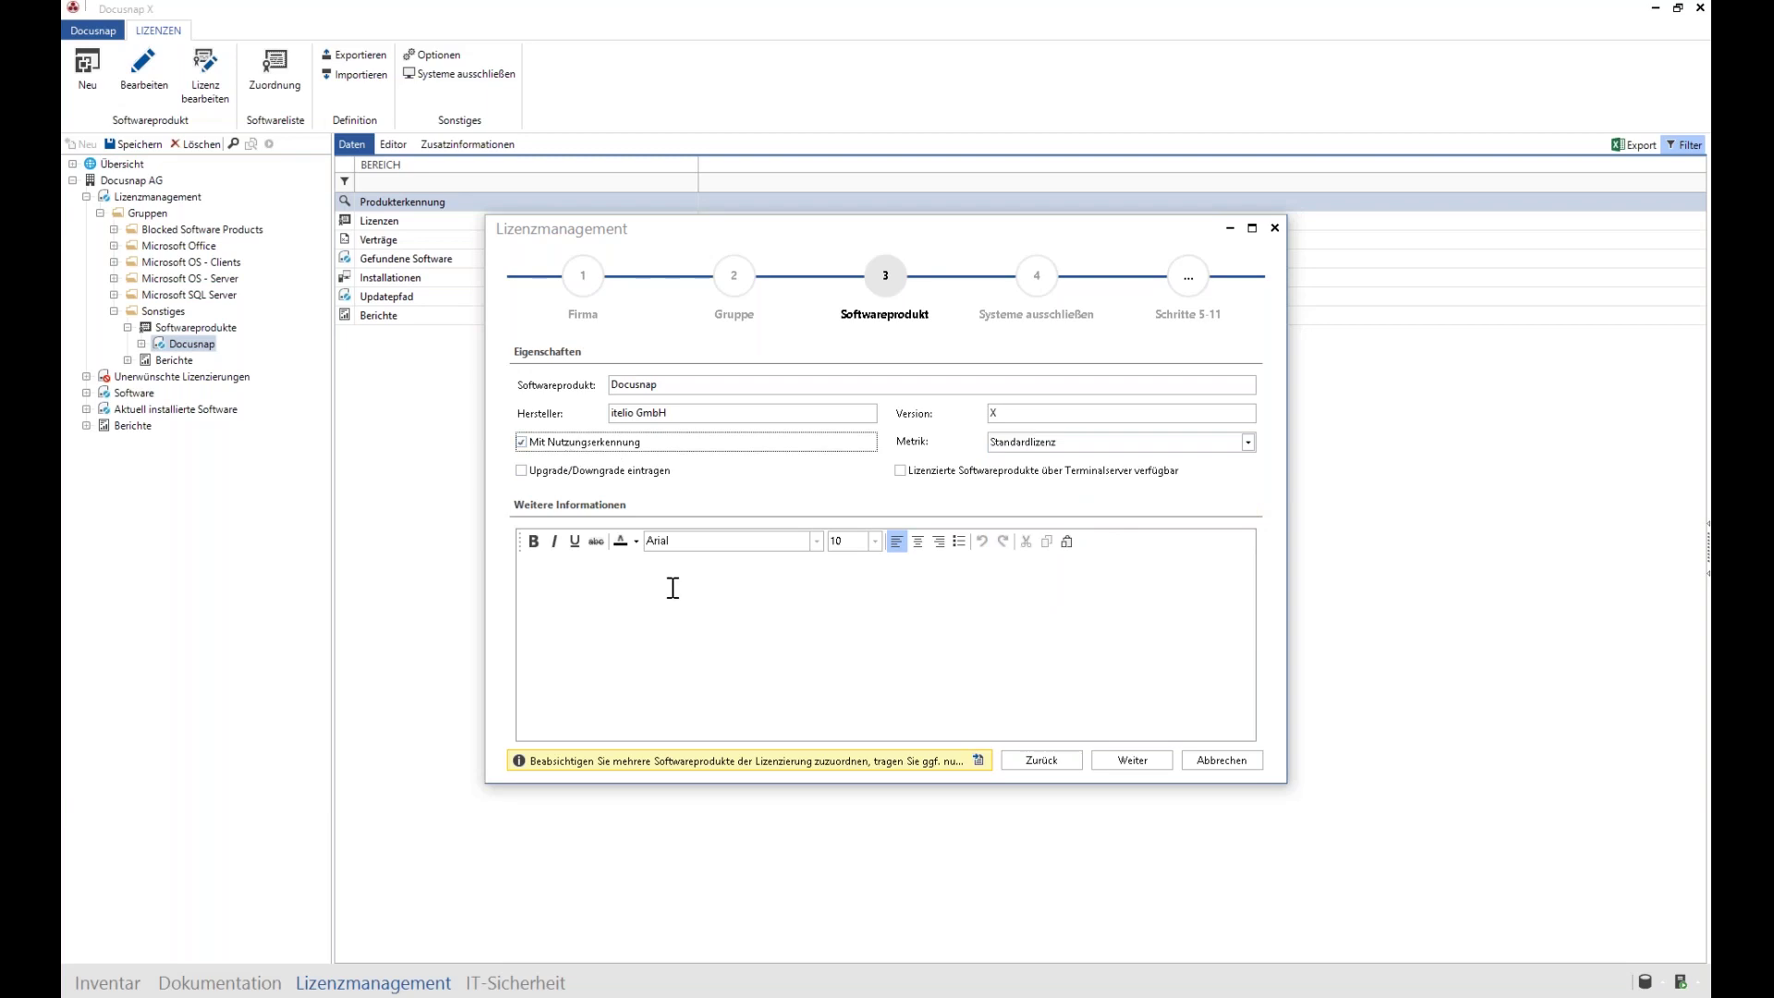
click(994, 442)
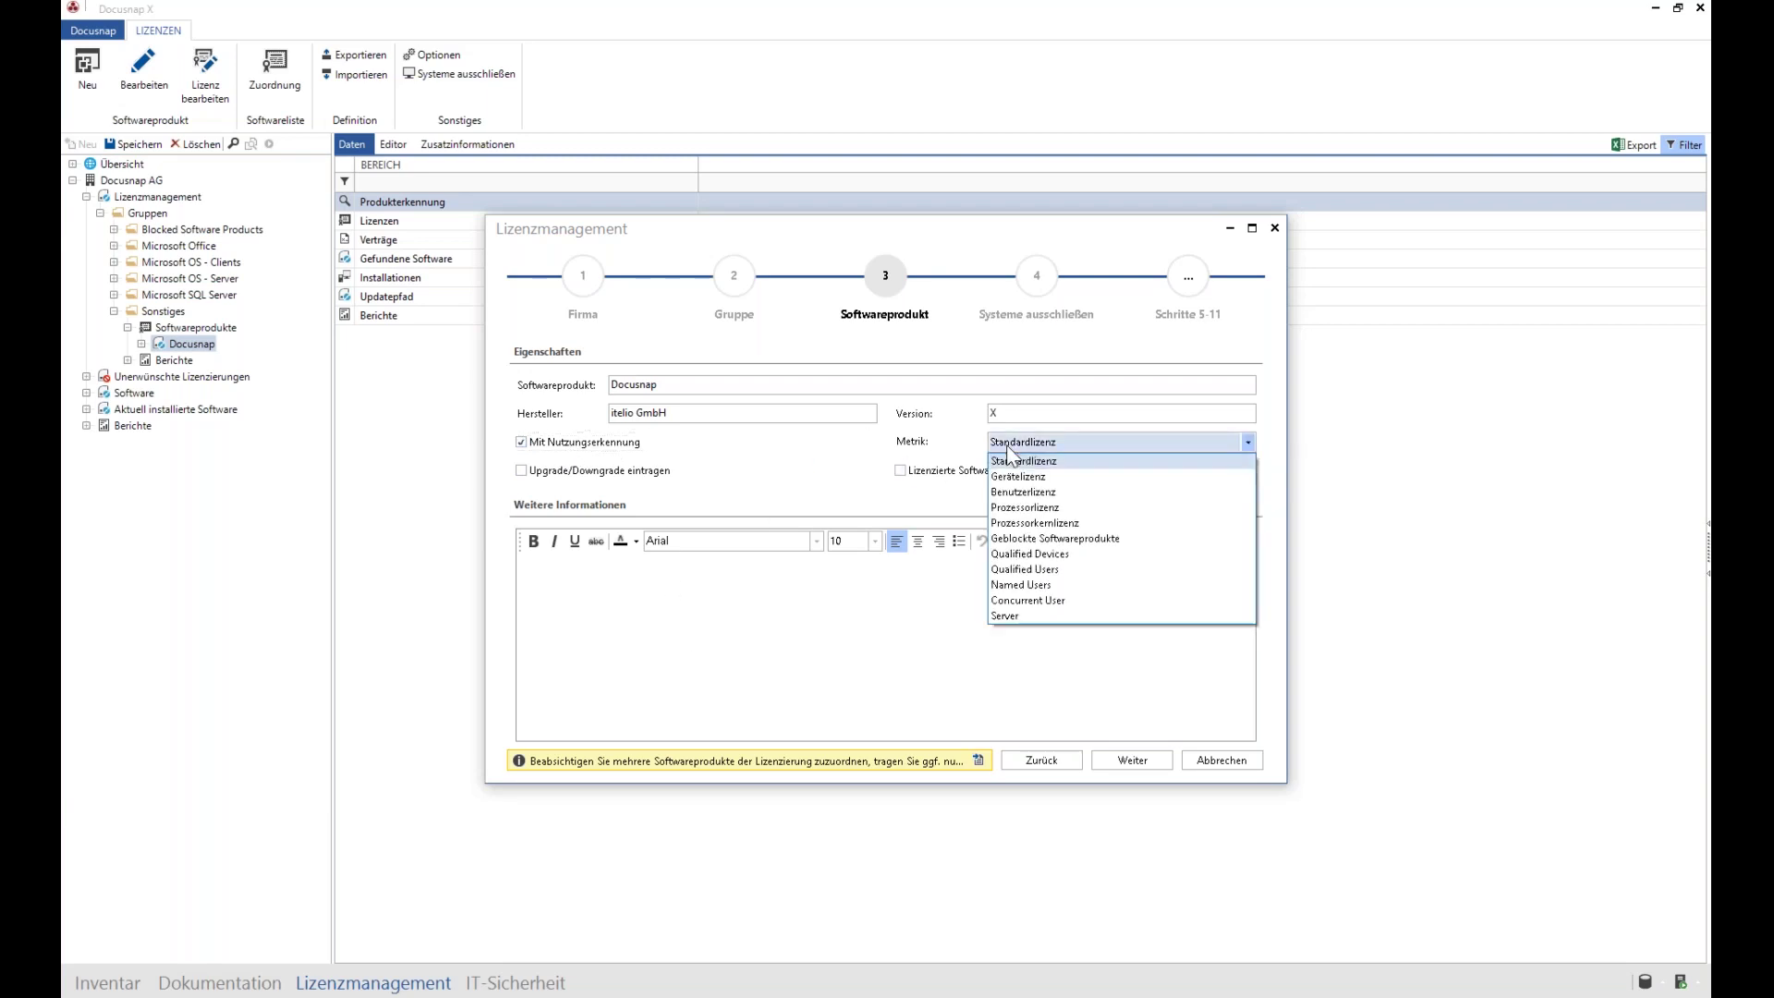
click(1054, 523)
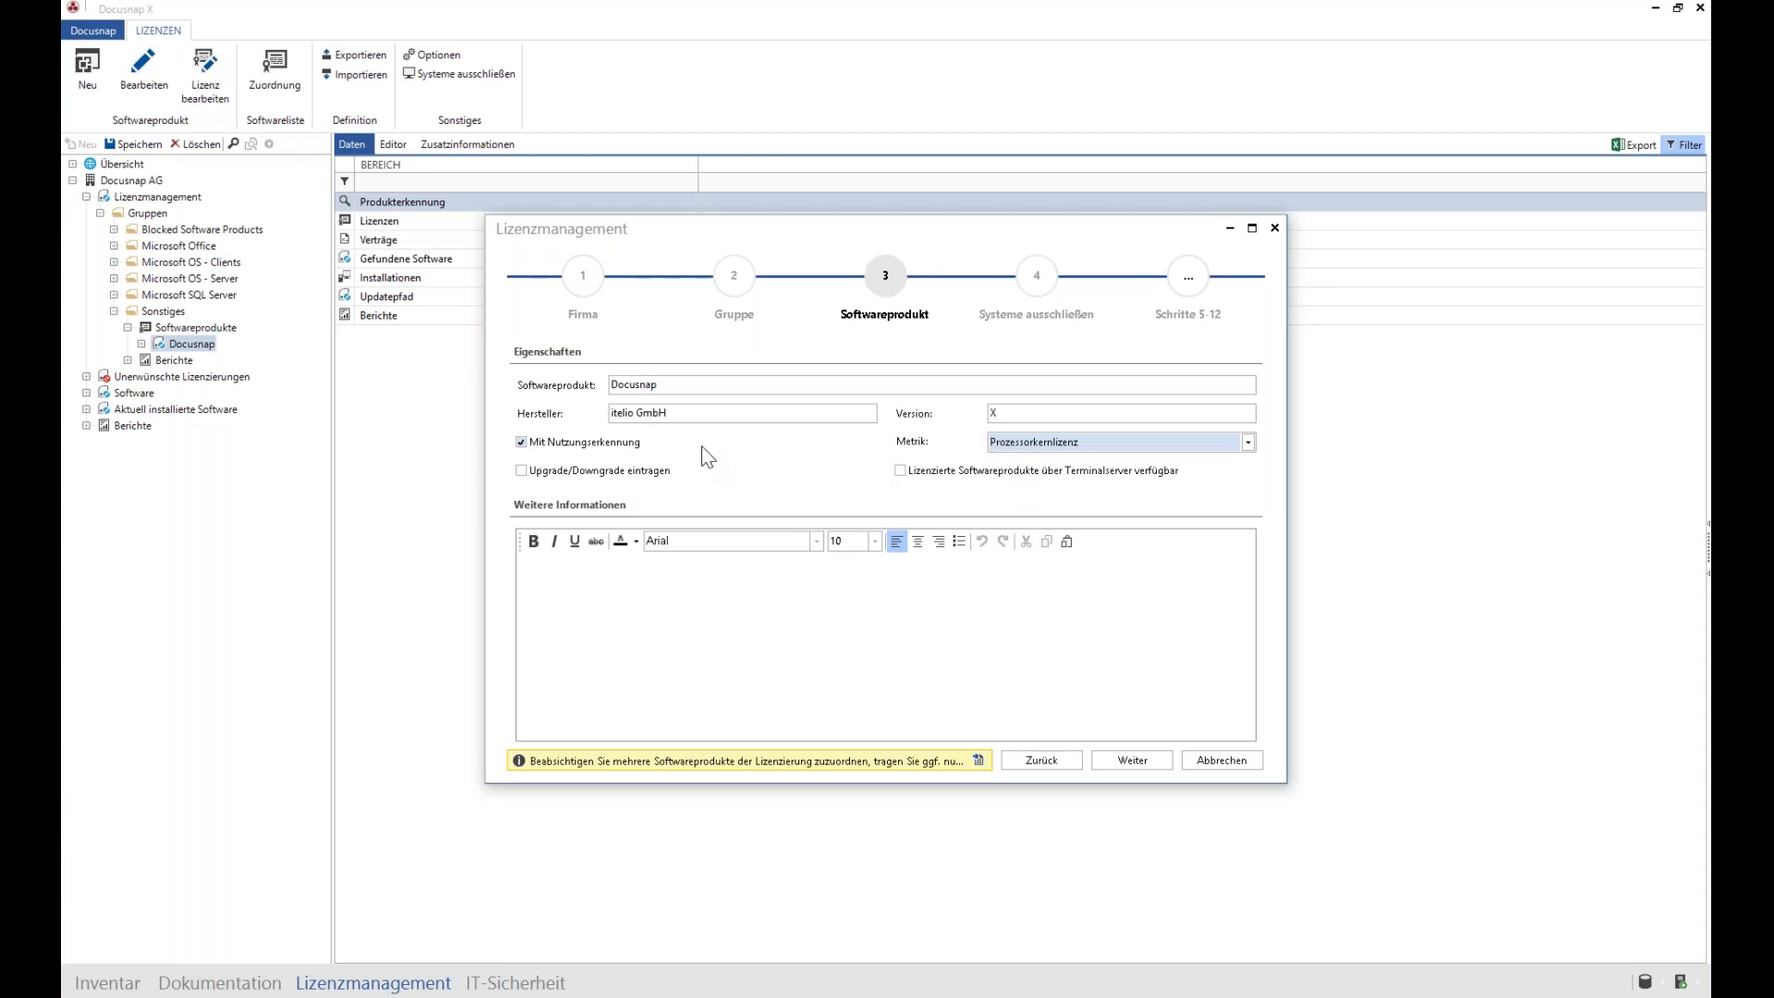
Step: Set the metric back to Standardlizenz without Nutzungserkennung and continue to the system exclusion page
click(1077, 443)
click(1049, 462)
click(1148, 765)
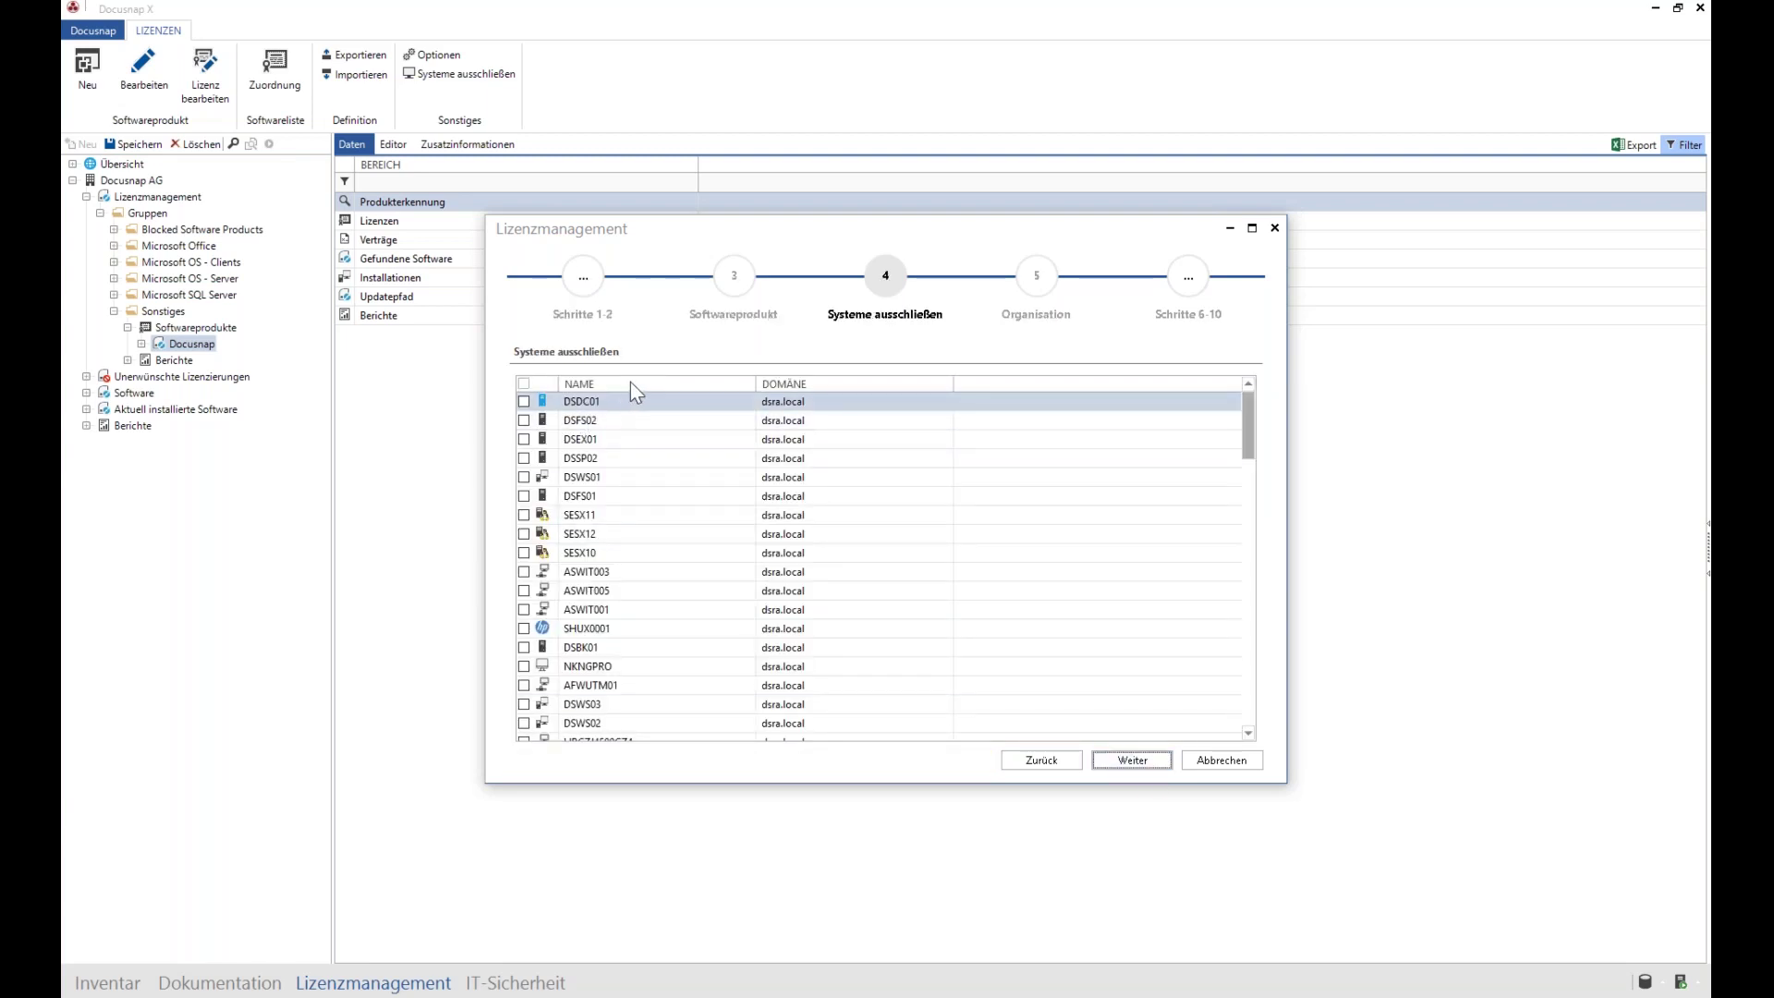
Step: Filter the systems by the name pattern *SWIT*, exclude all matching systems, and continue to the organisation page
right_click(634, 385)
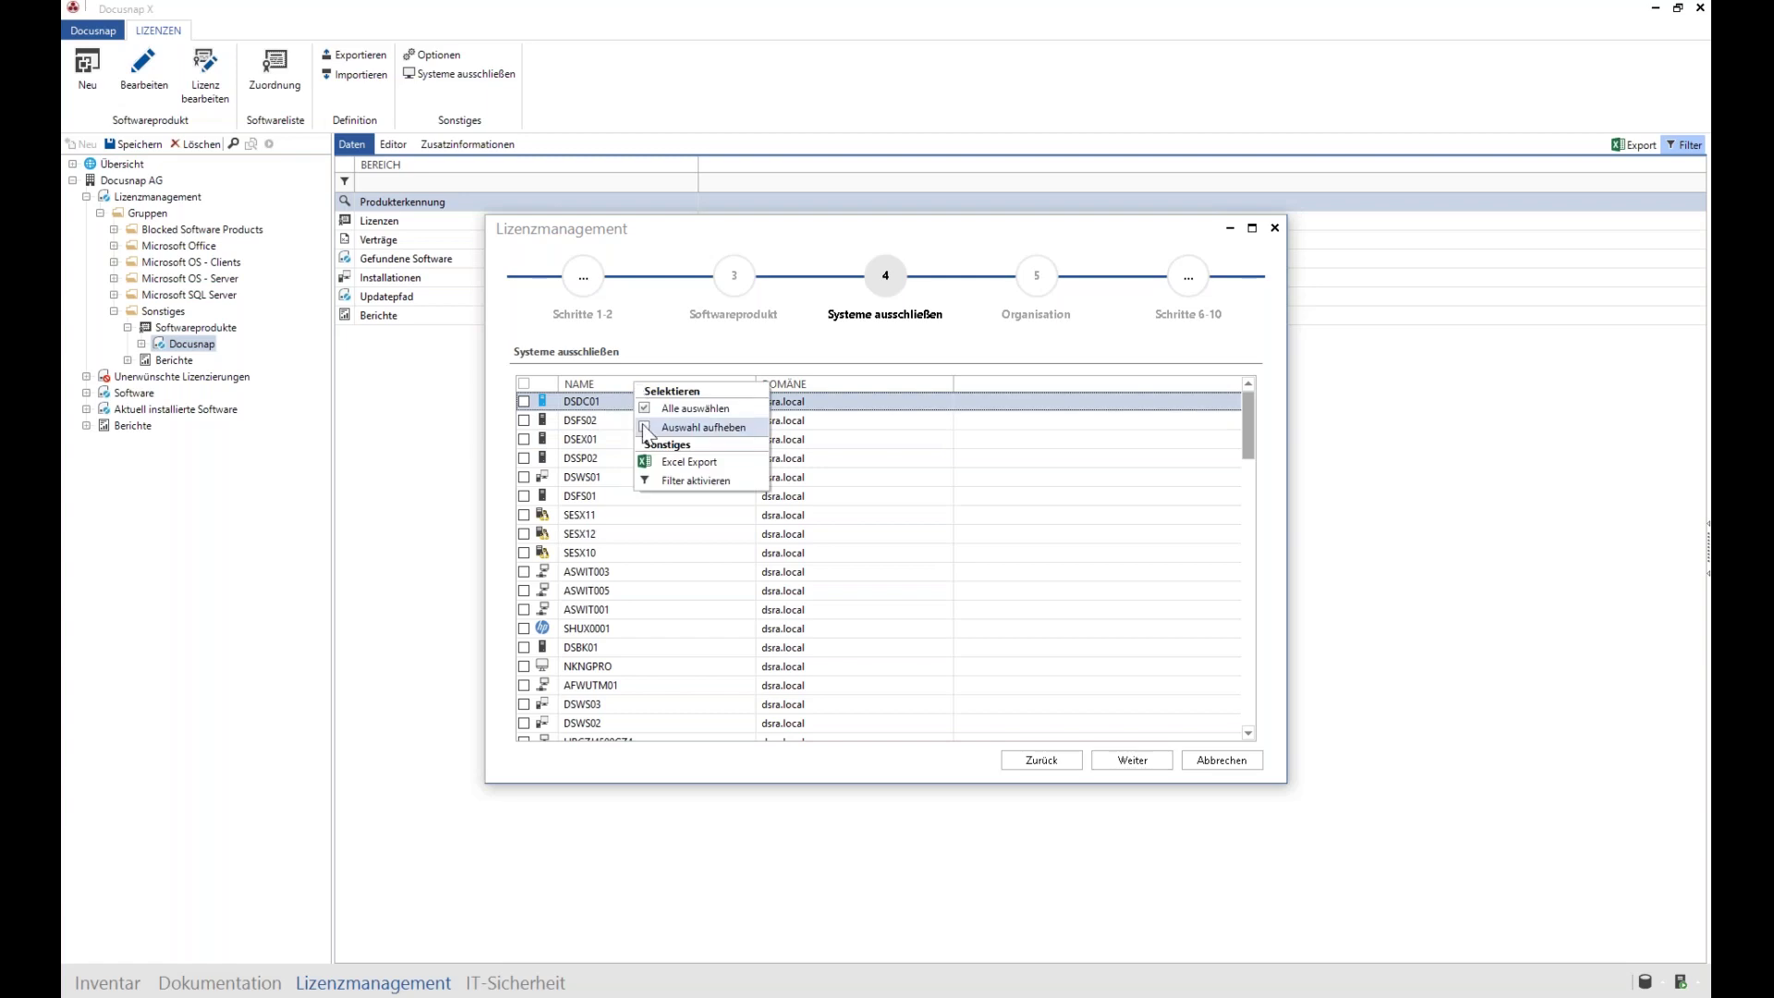
click(652, 481)
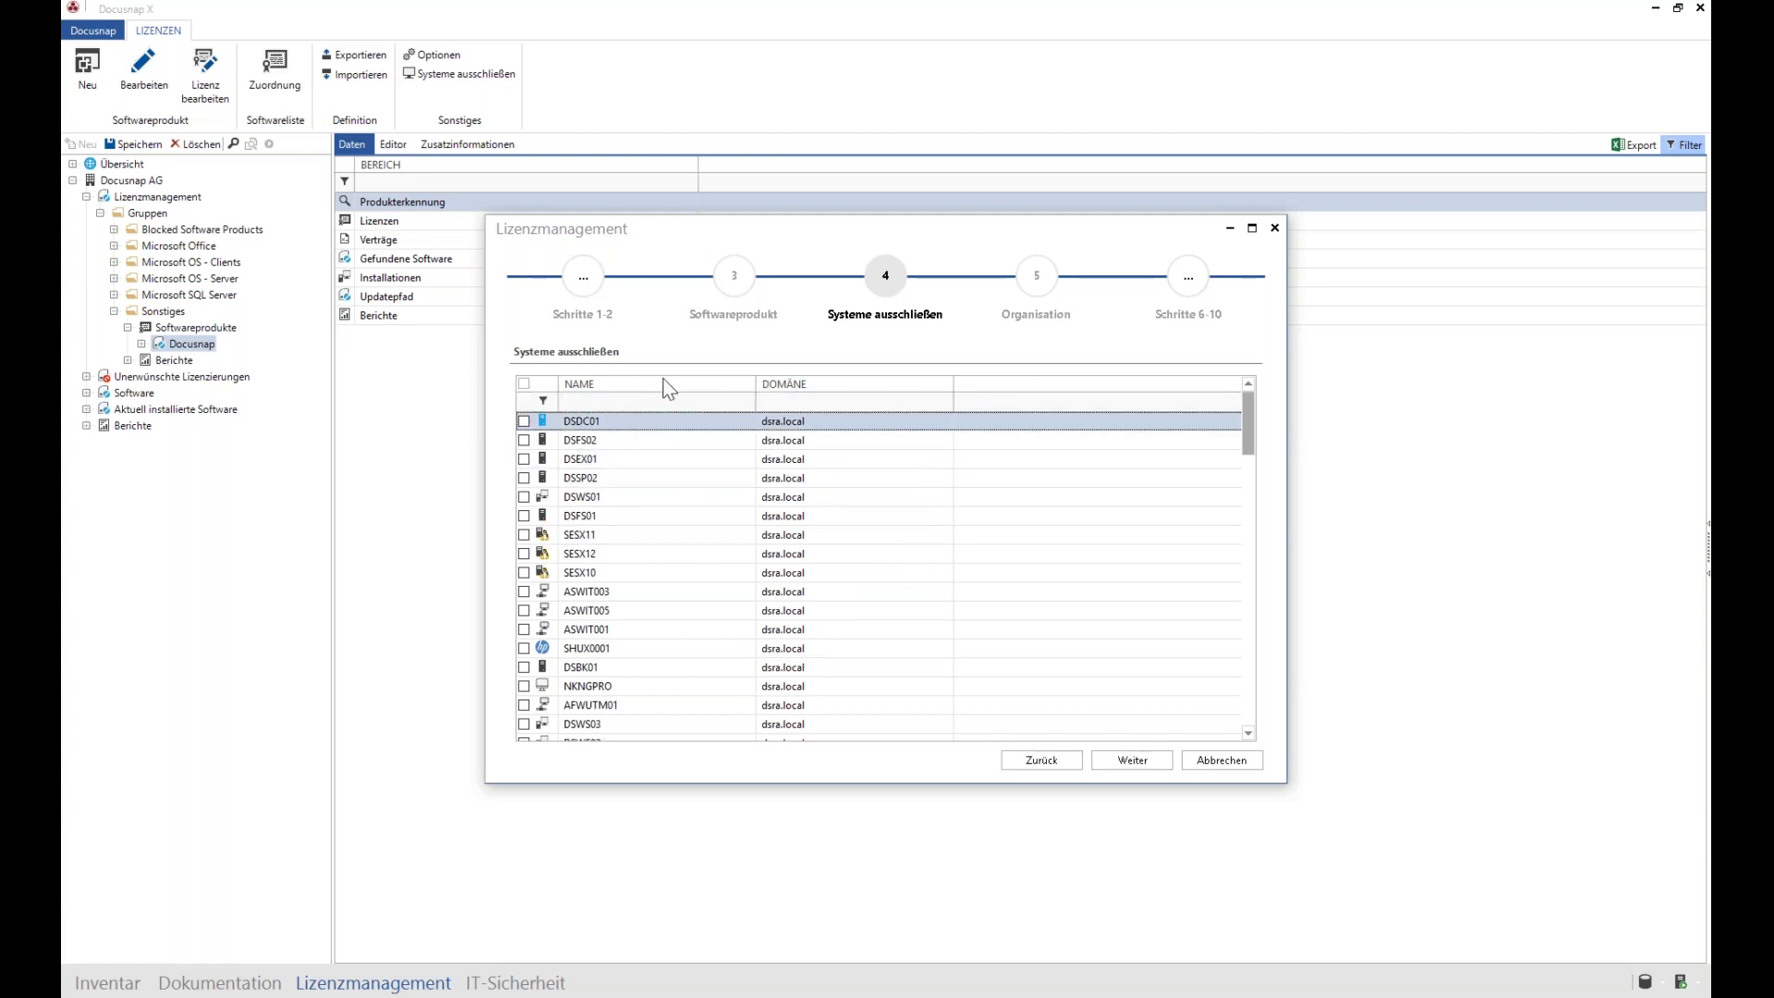
click(617, 397)
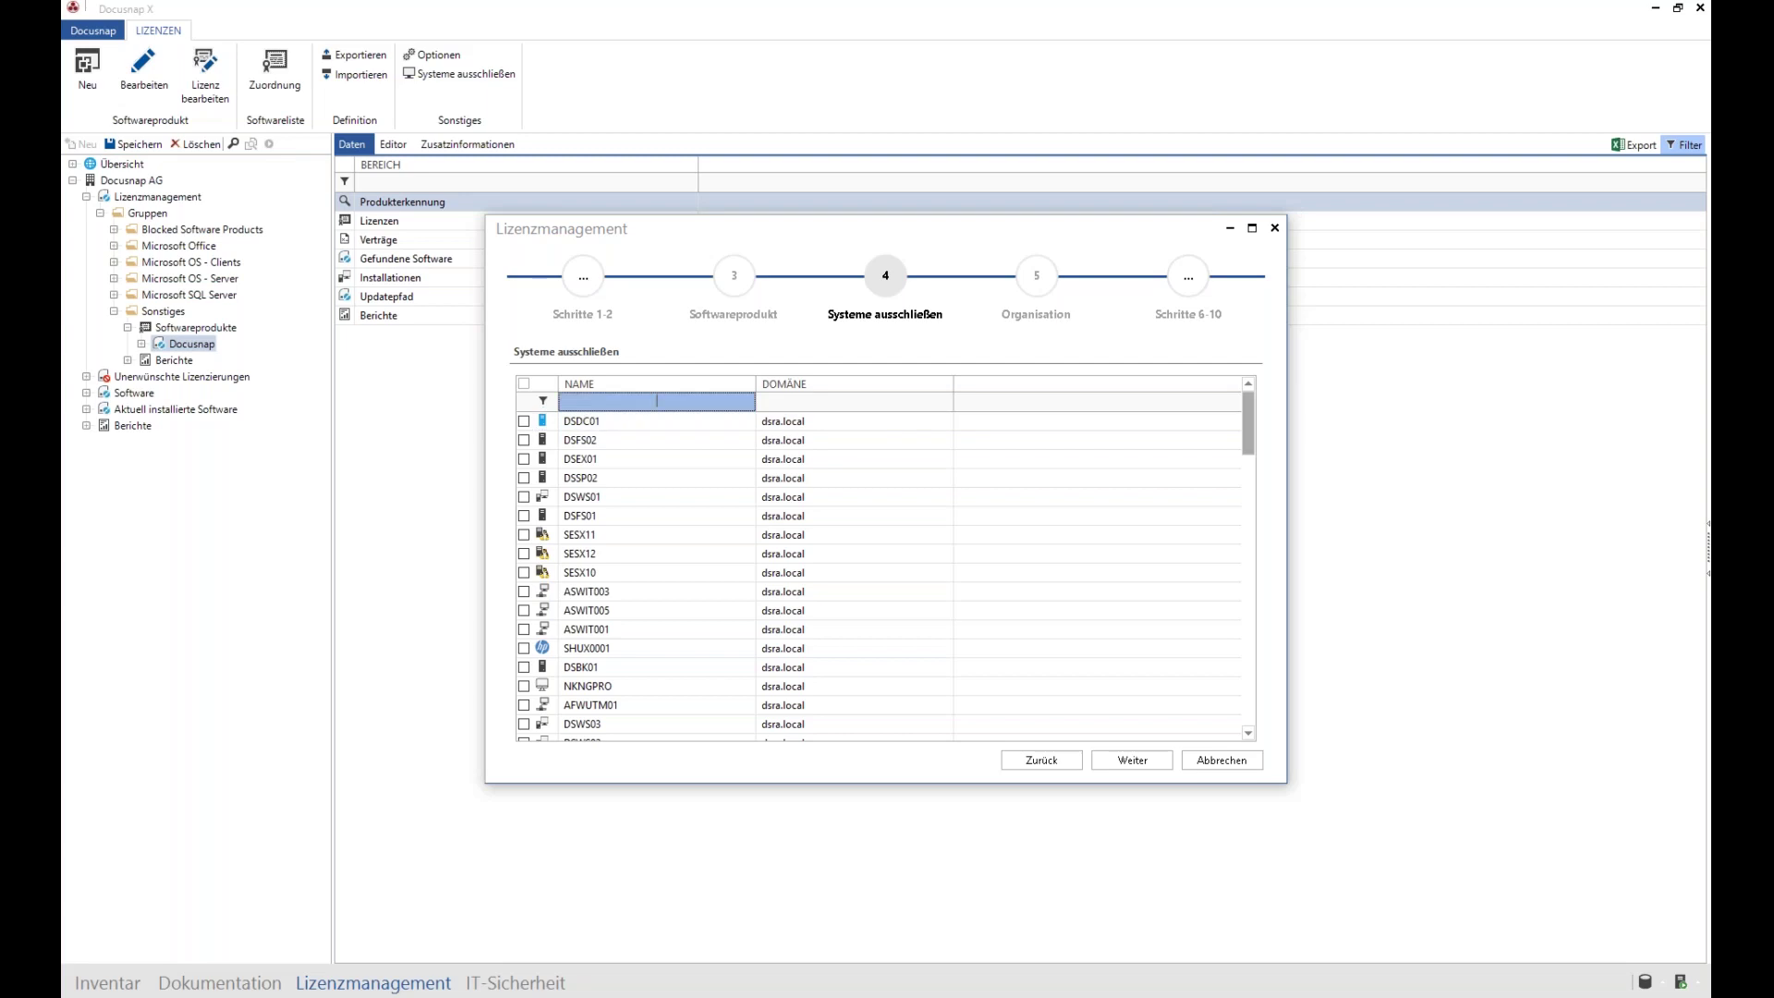
text(SWIT*)
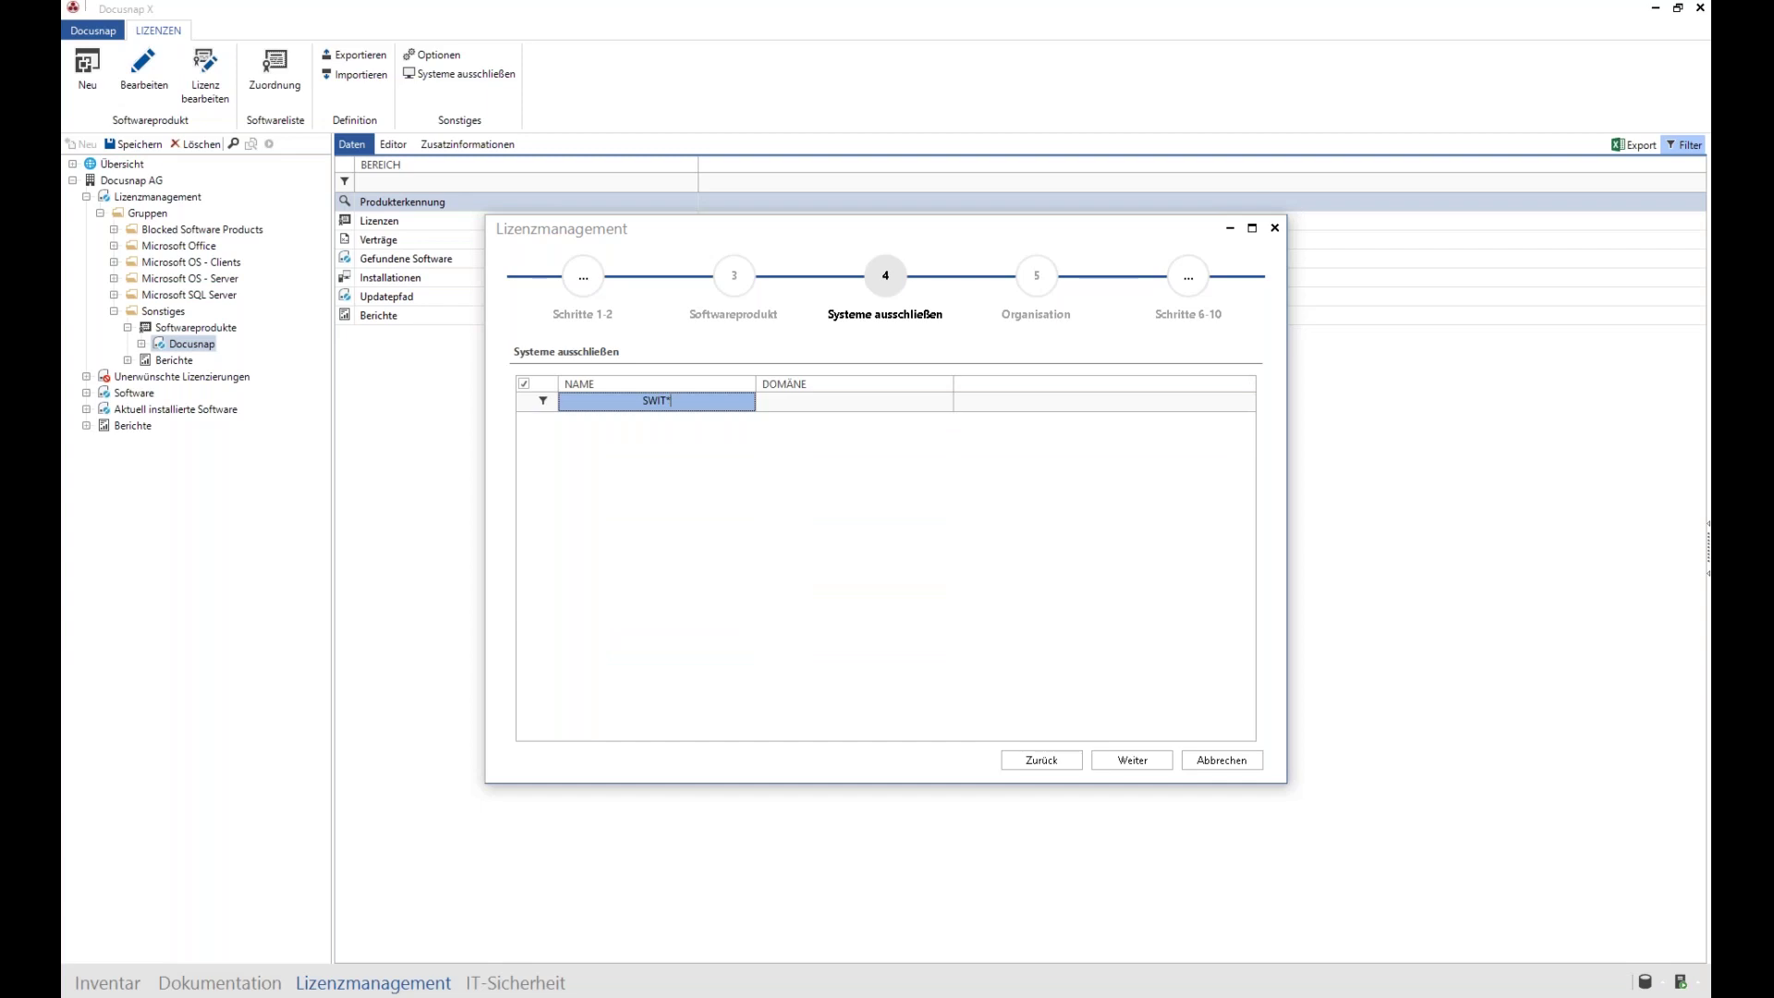
key(Home)
text(*)
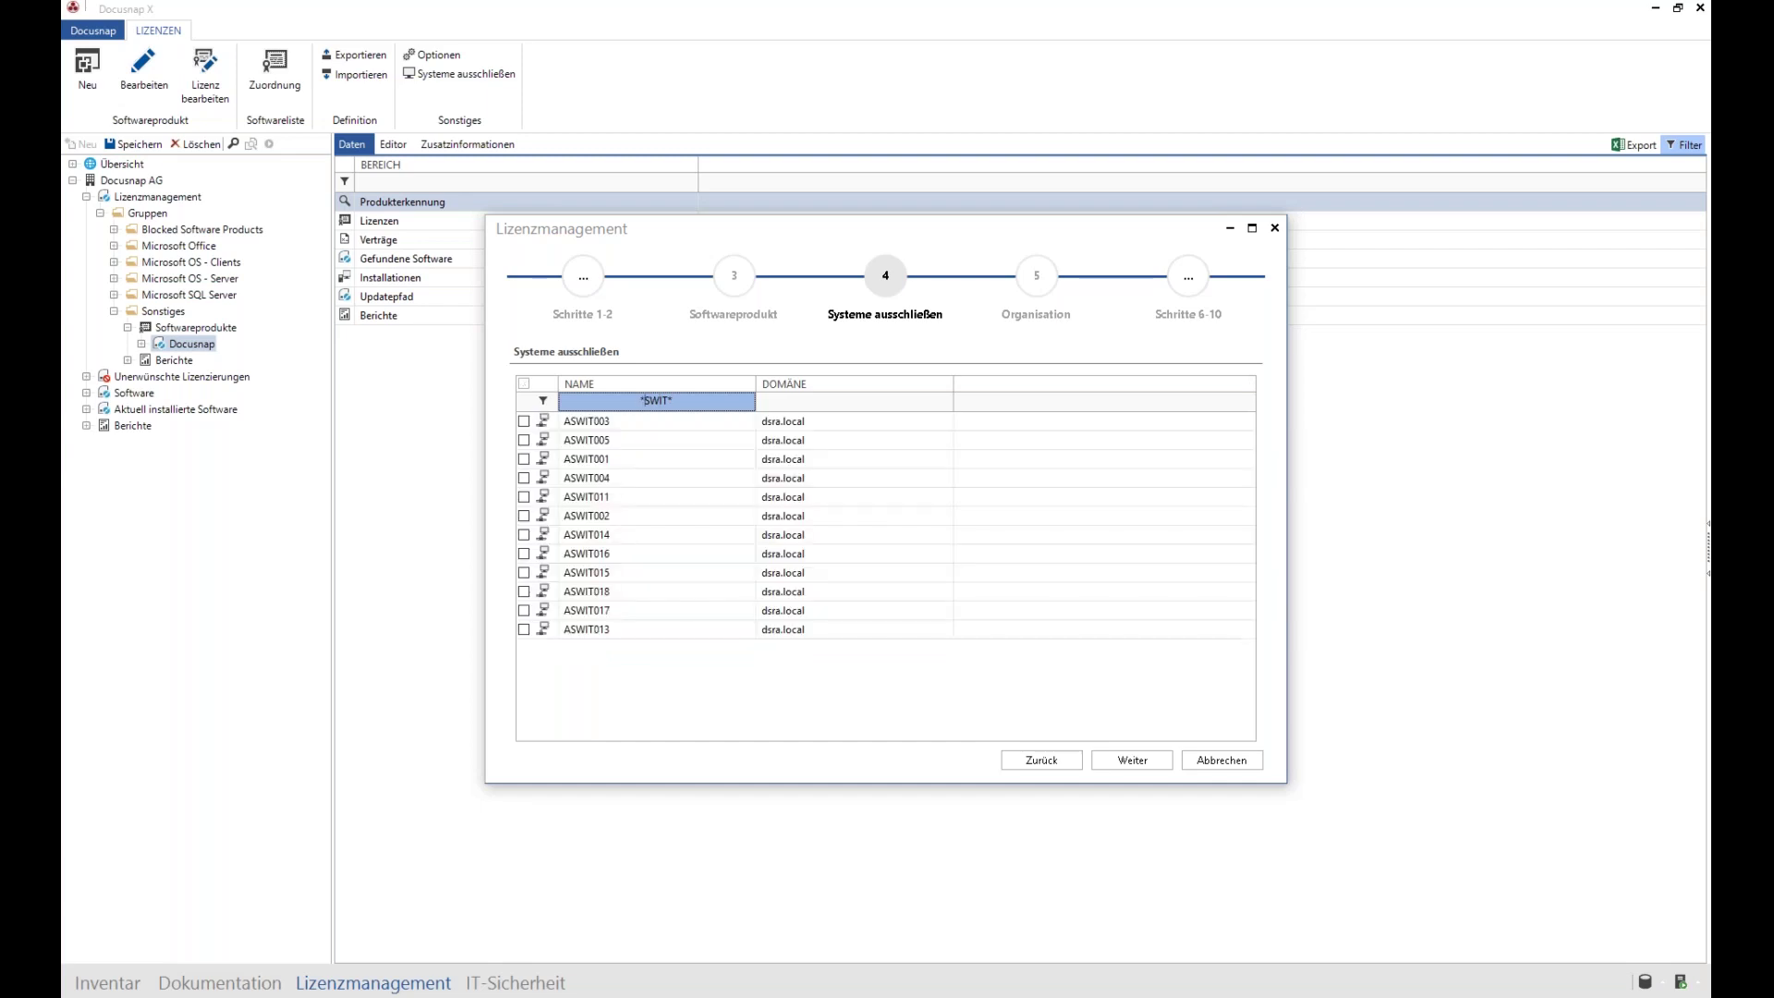
click(523, 384)
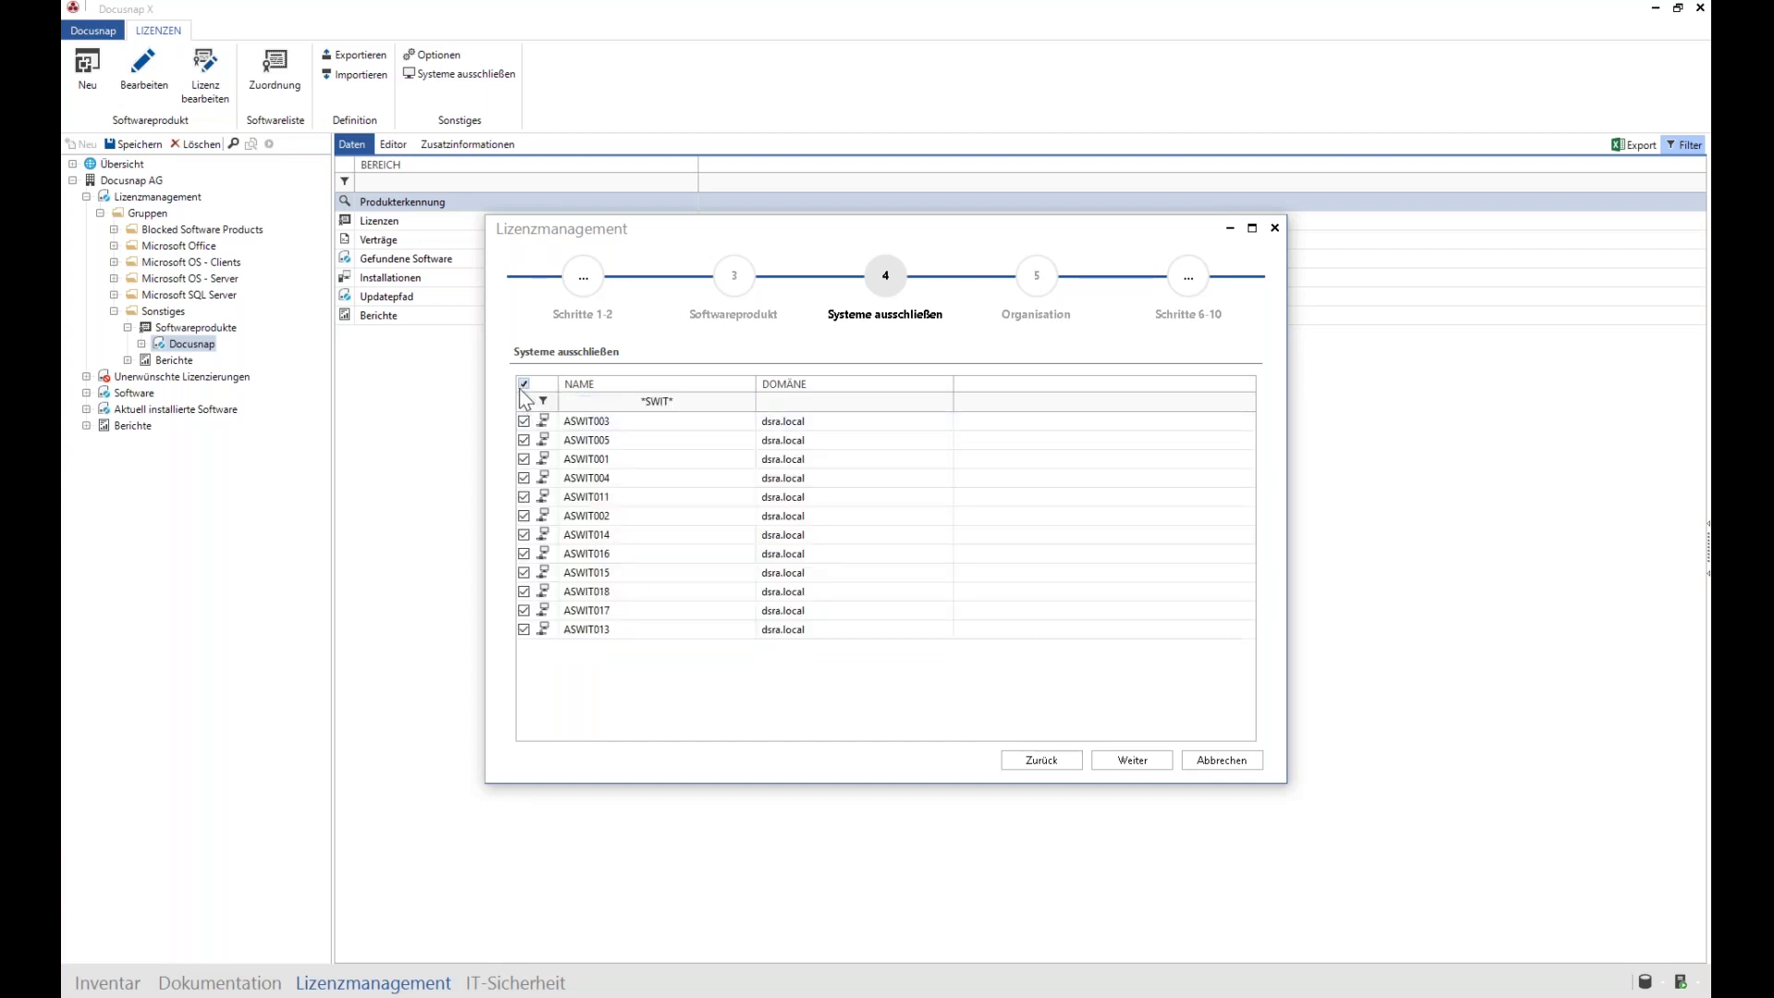
click(1114, 760)
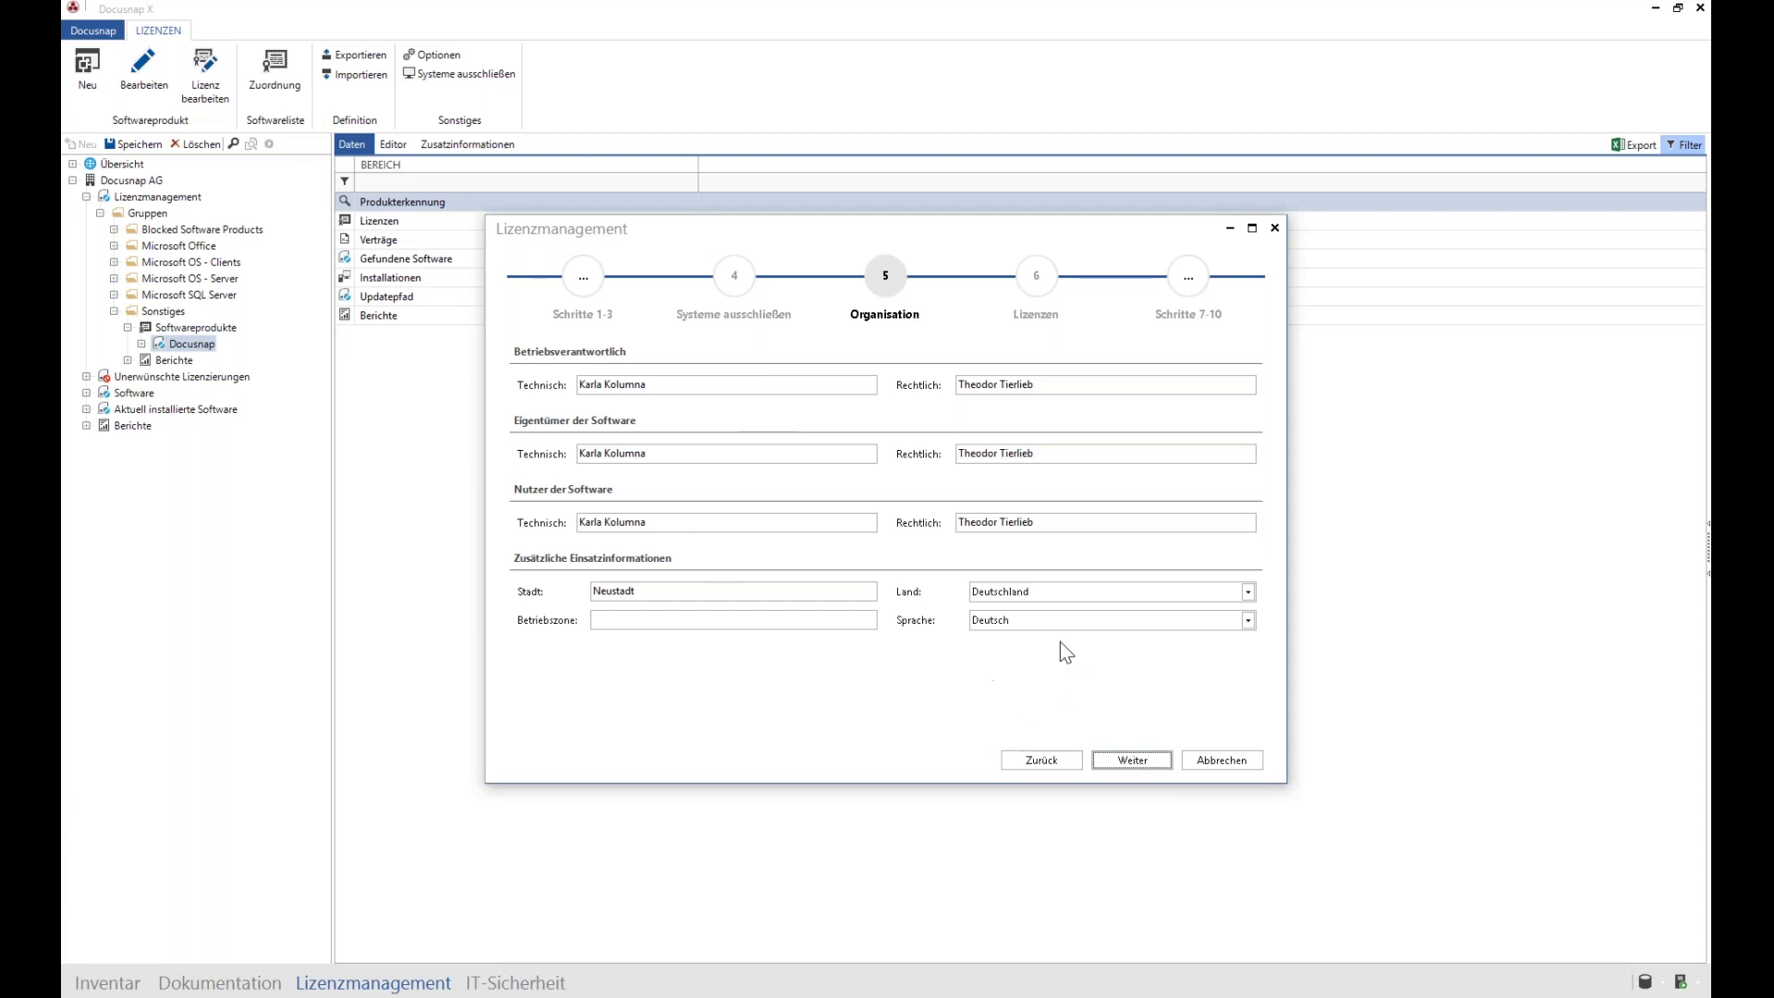
Step: Leave the organisation details as they are, save the existing volume license under the name Premium Edition, and continue to the license usage
click(776, 619)
click(1143, 758)
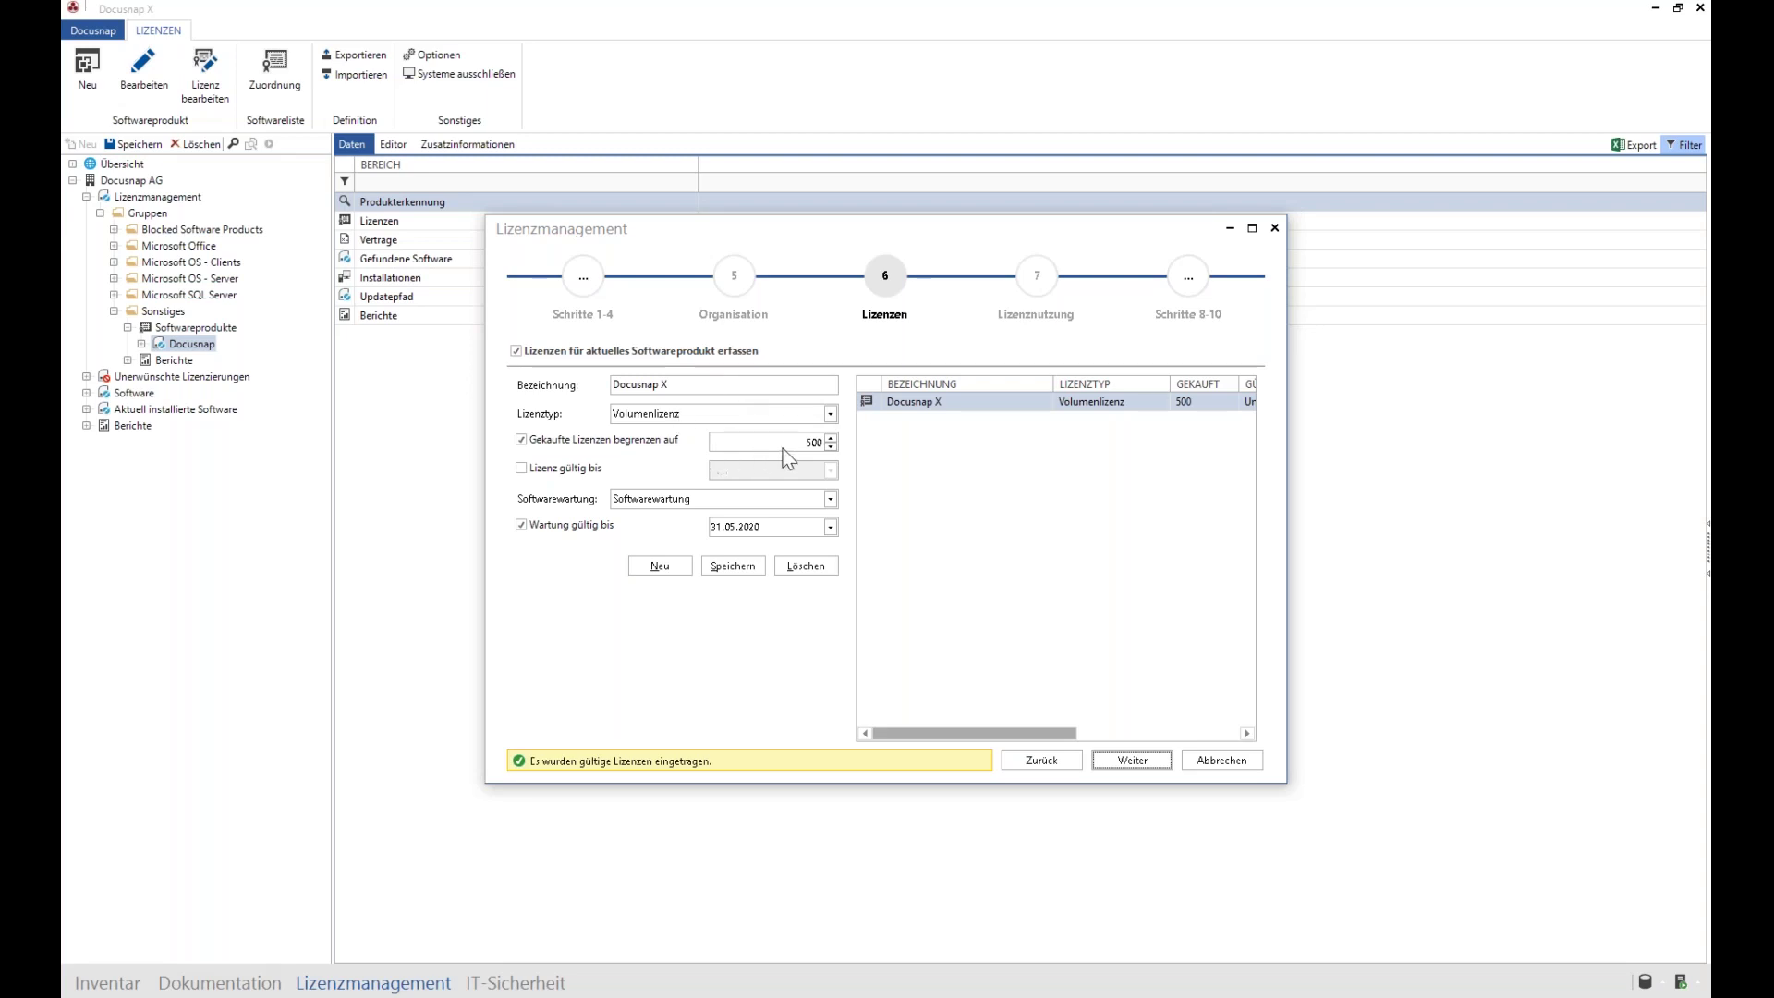
click(680, 387)
key(ctrl+a)
text(Premium Edition)
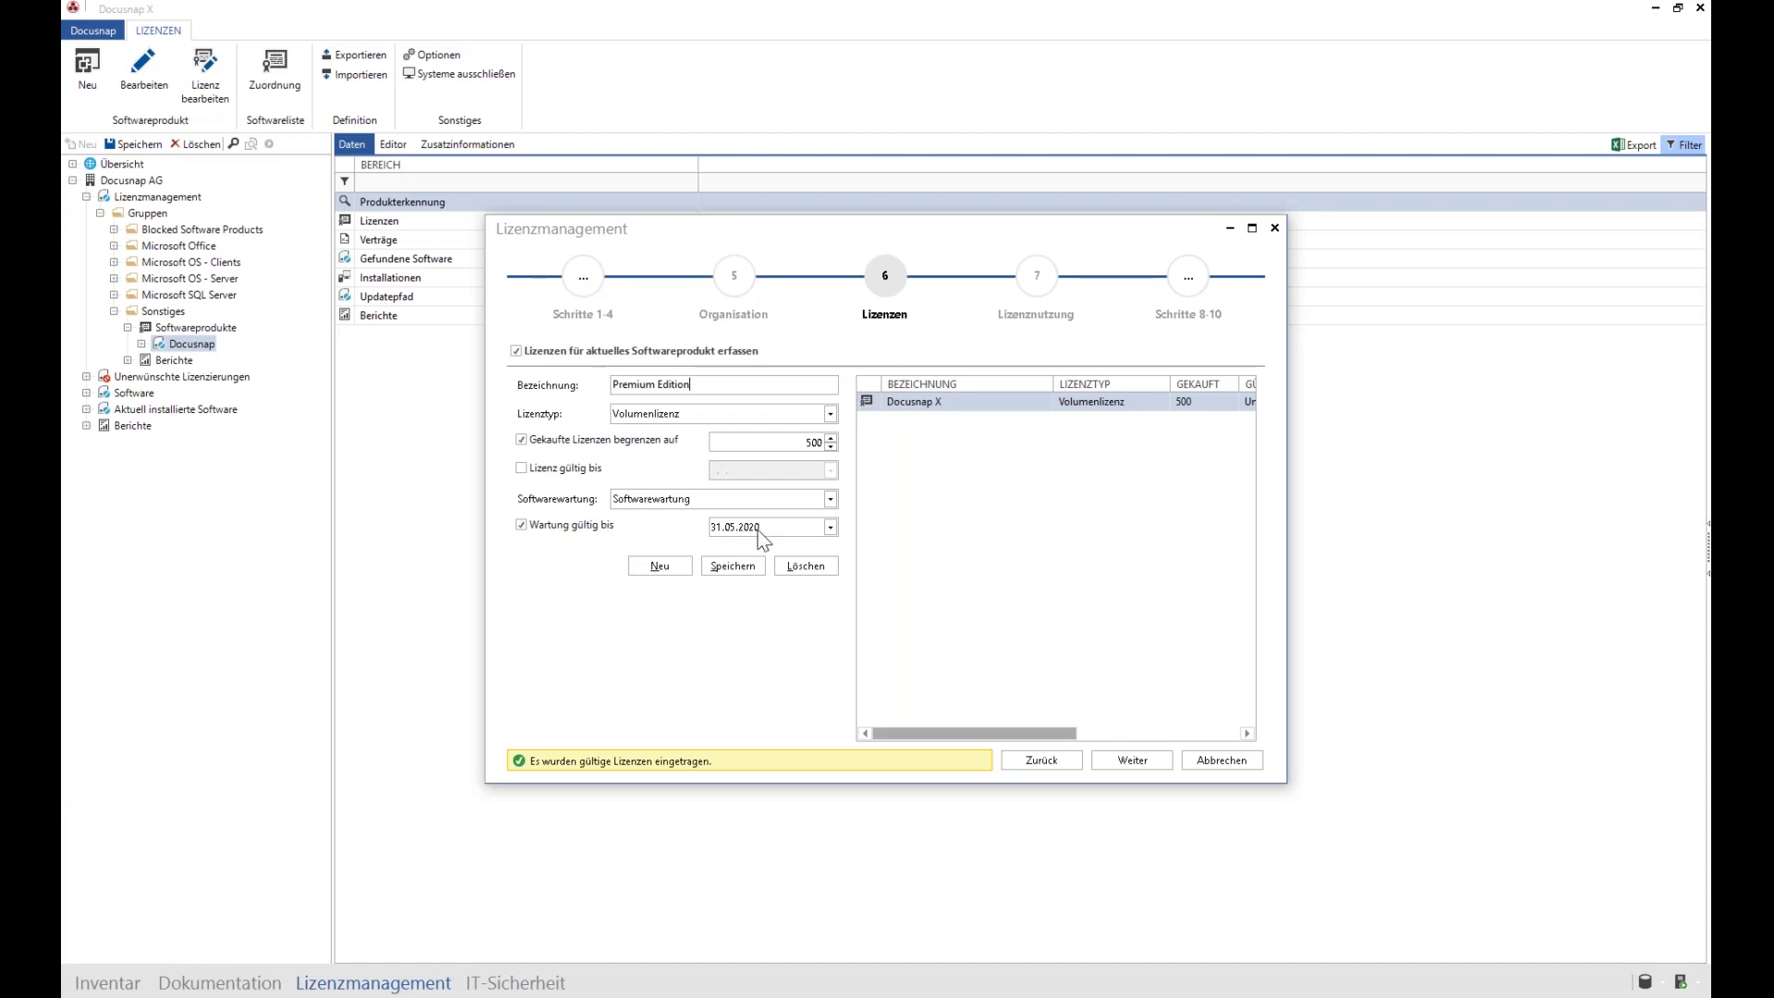
click(754, 567)
click(1141, 763)
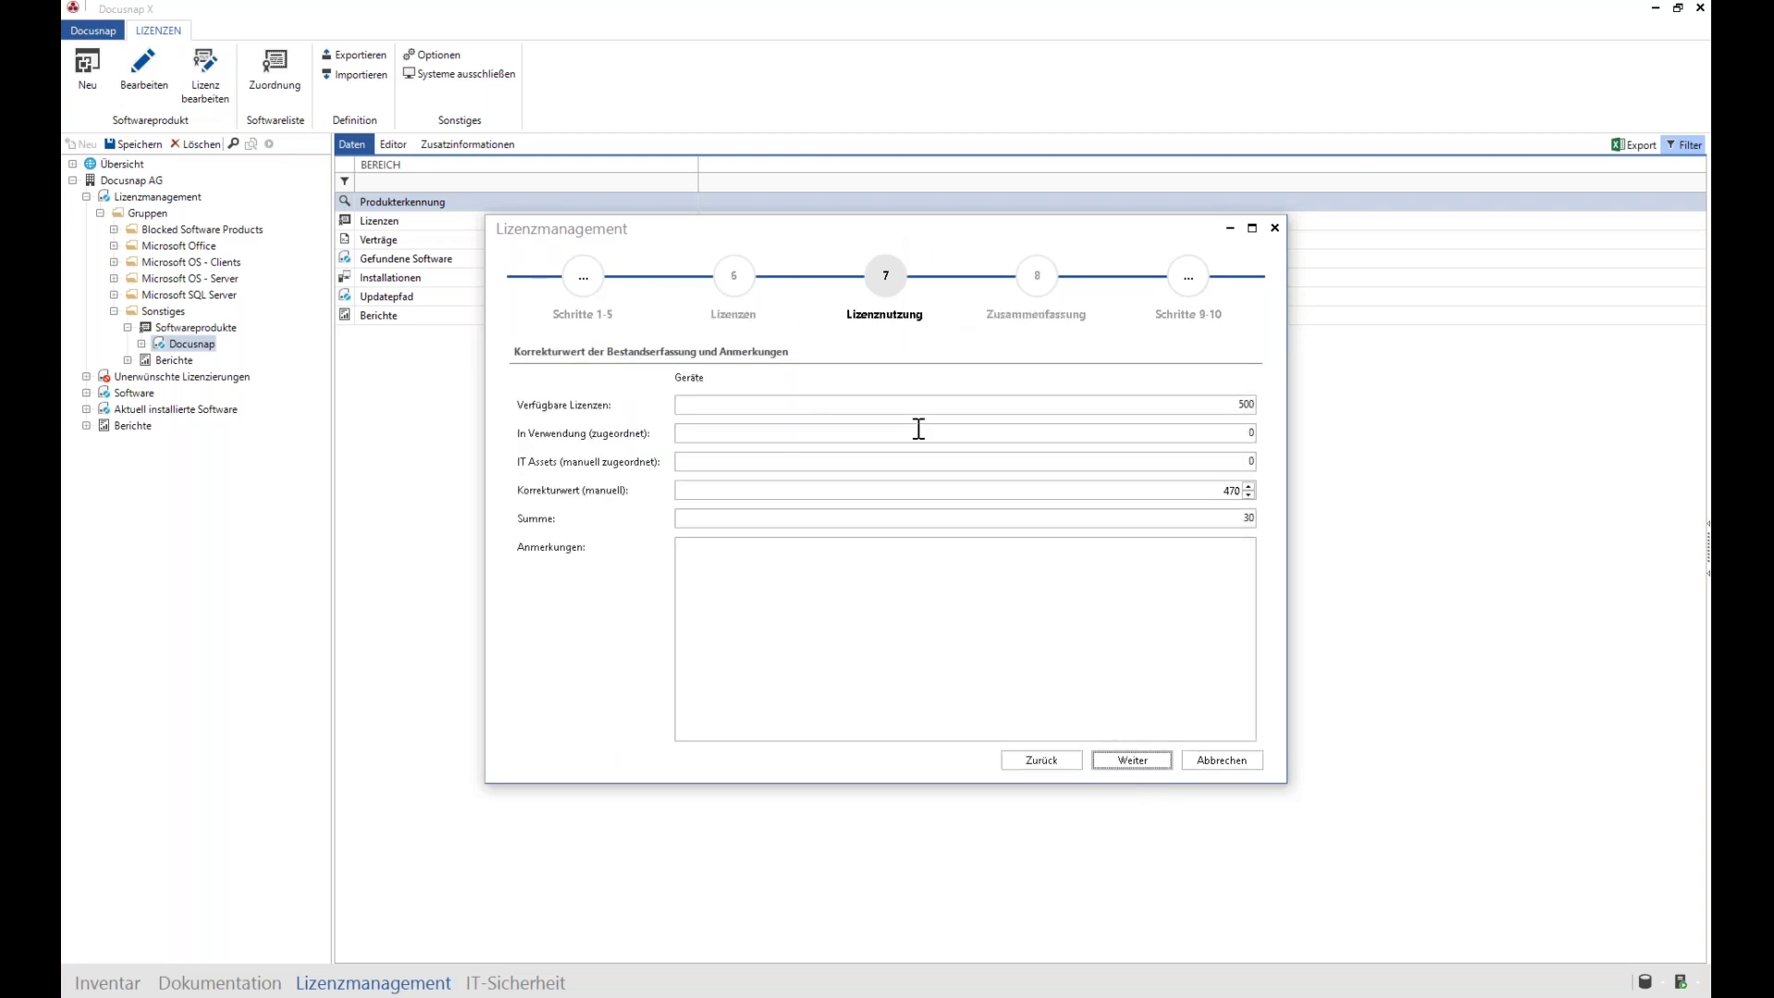
Step: Review the available licenses, assigned usage and manual correction value on the license usage page, and continue to the summary
click(1171, 405)
double_click(1217, 432)
click(1207, 658)
click(1193, 496)
key(Tab)
click(1133, 762)
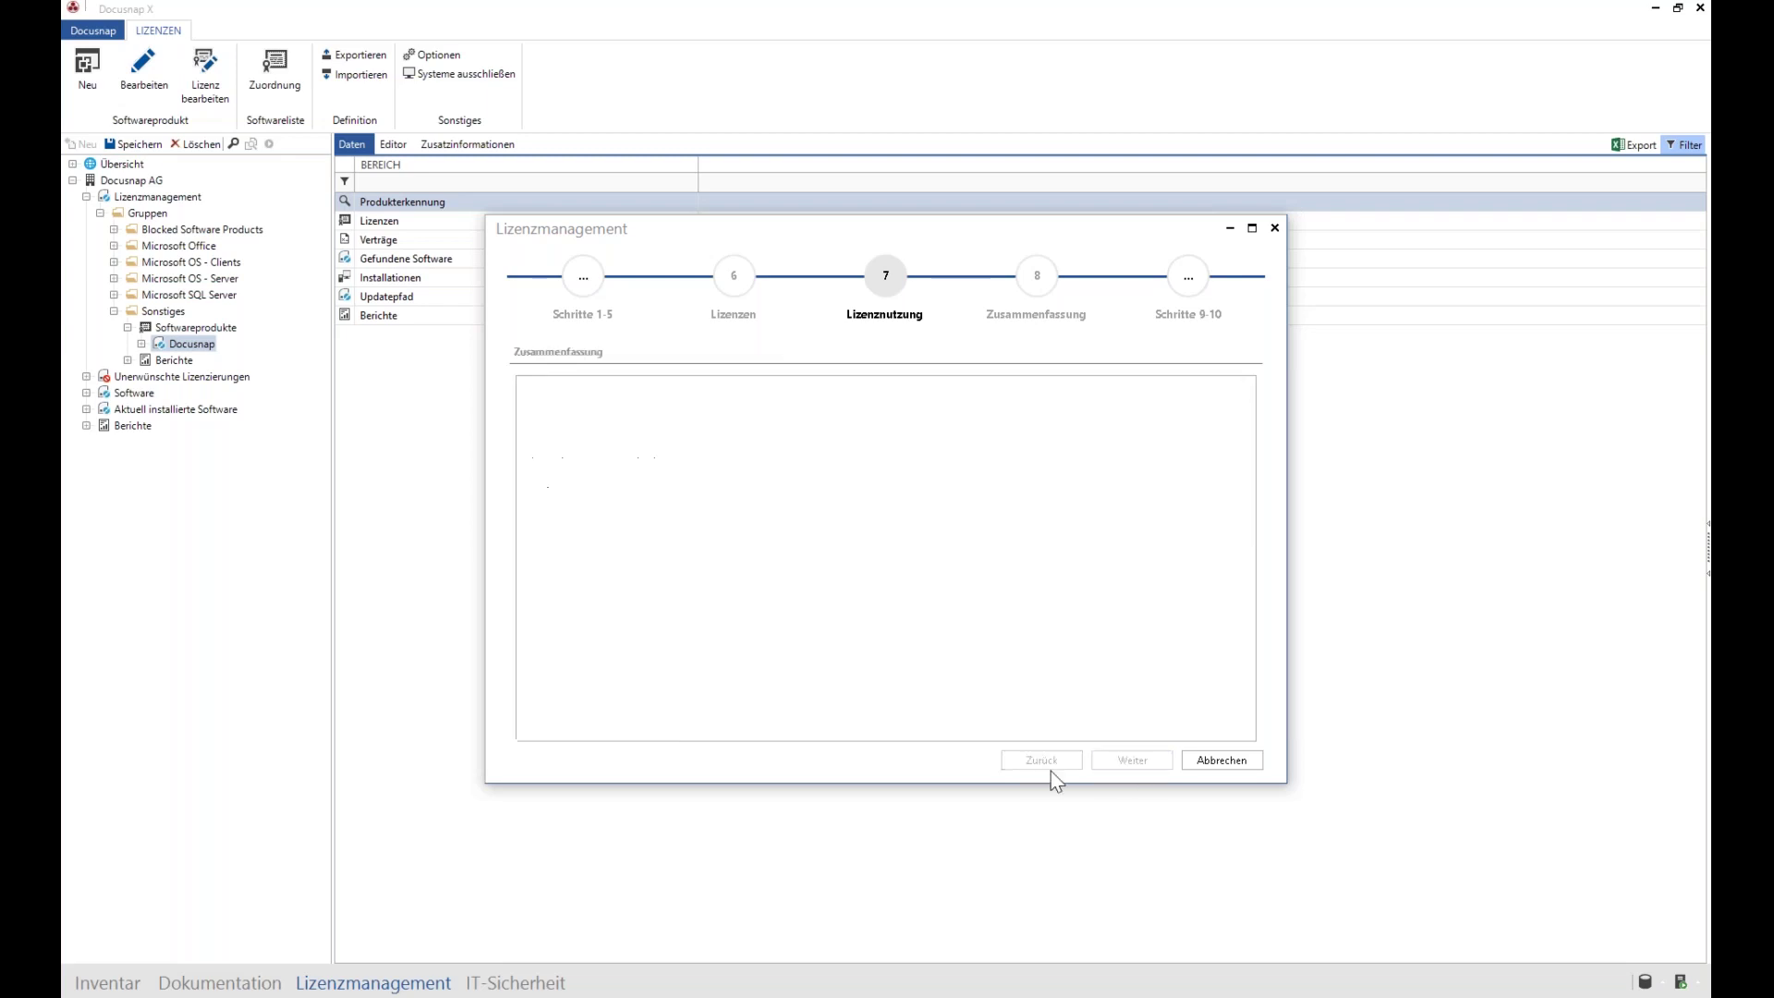
Step: Review the summary of the Docusnap product's attributes, update paths and licenses, and continue to the contracts page
scroll(963, 535, down, 12)
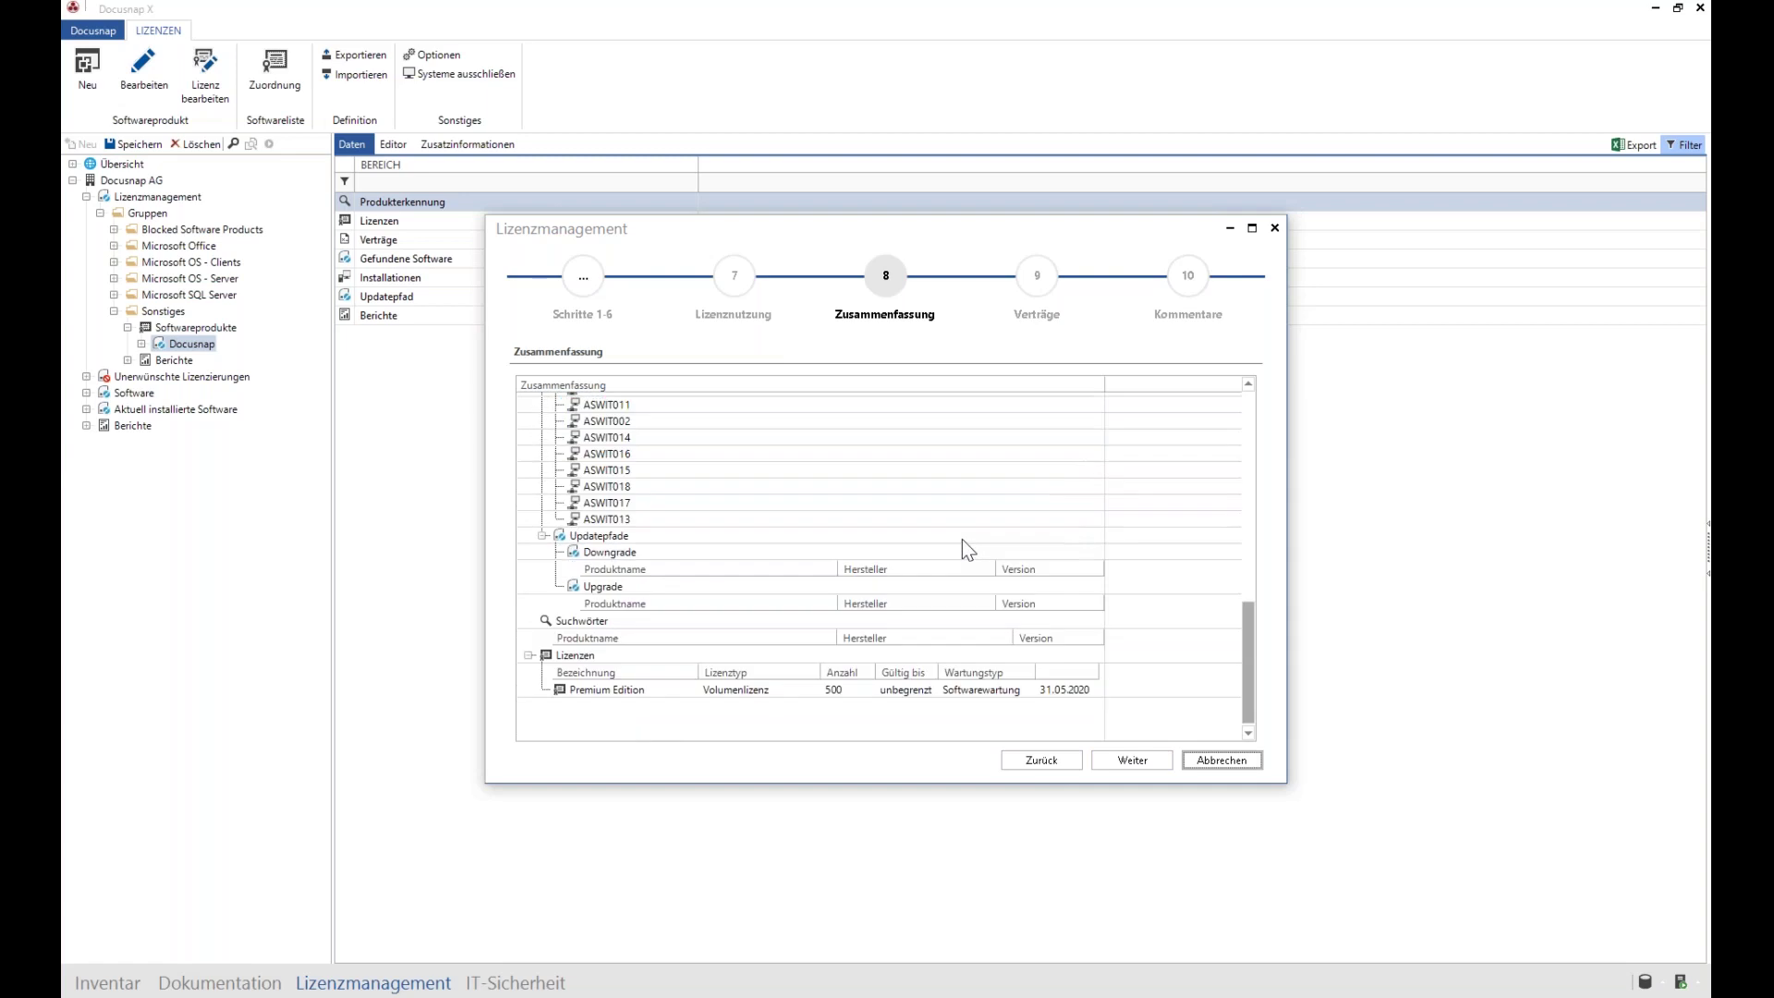
scroll(1125, 700, up, 12)
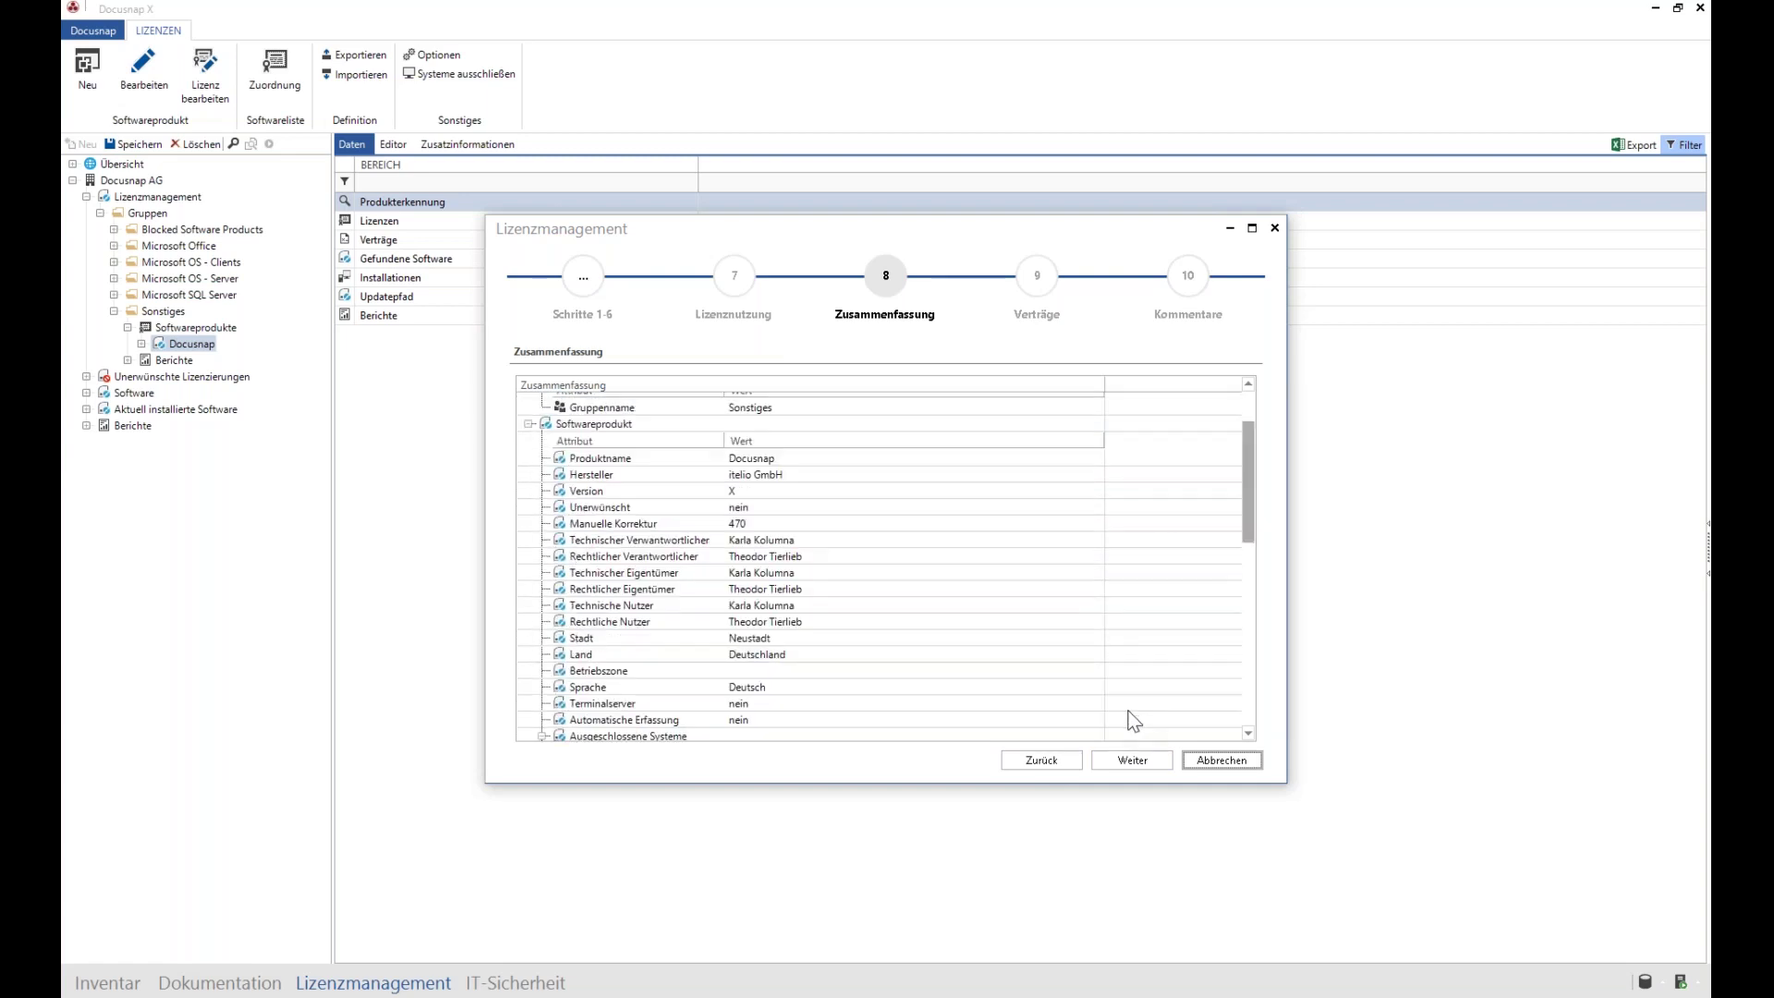
click(1144, 759)
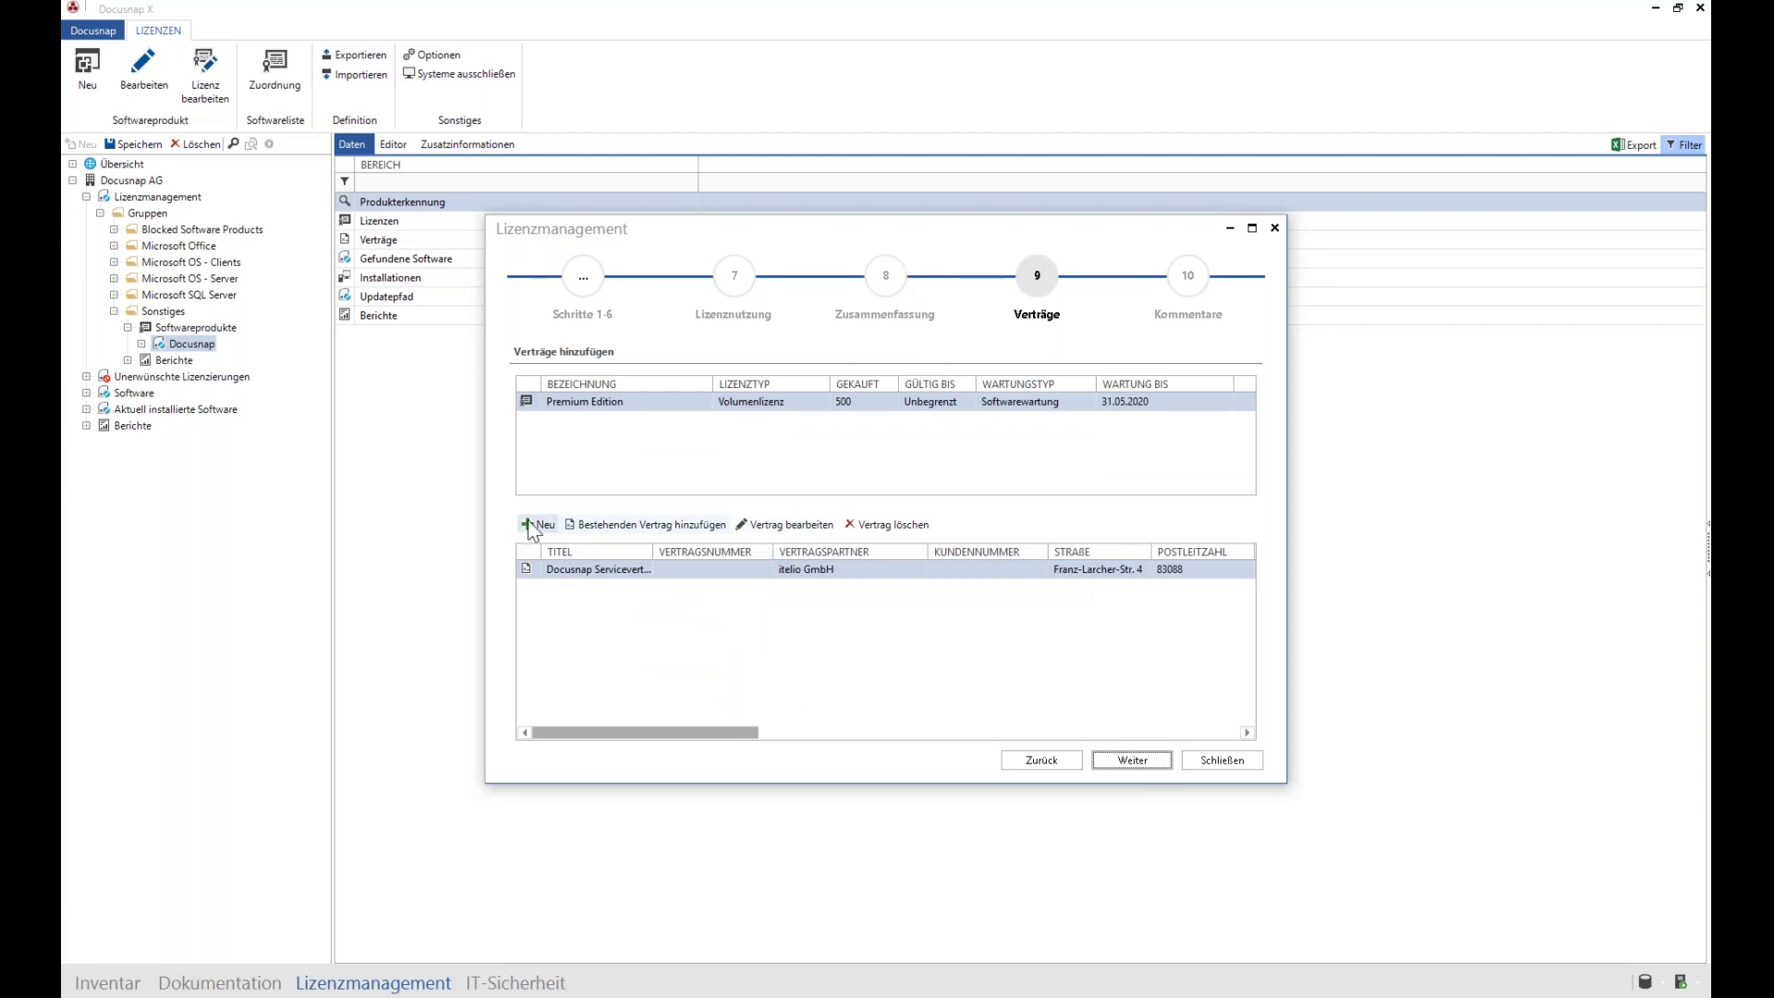
Step: Open a new contract form for the Premium Edition license, view the available contract types, and close it without saving
click(554, 523)
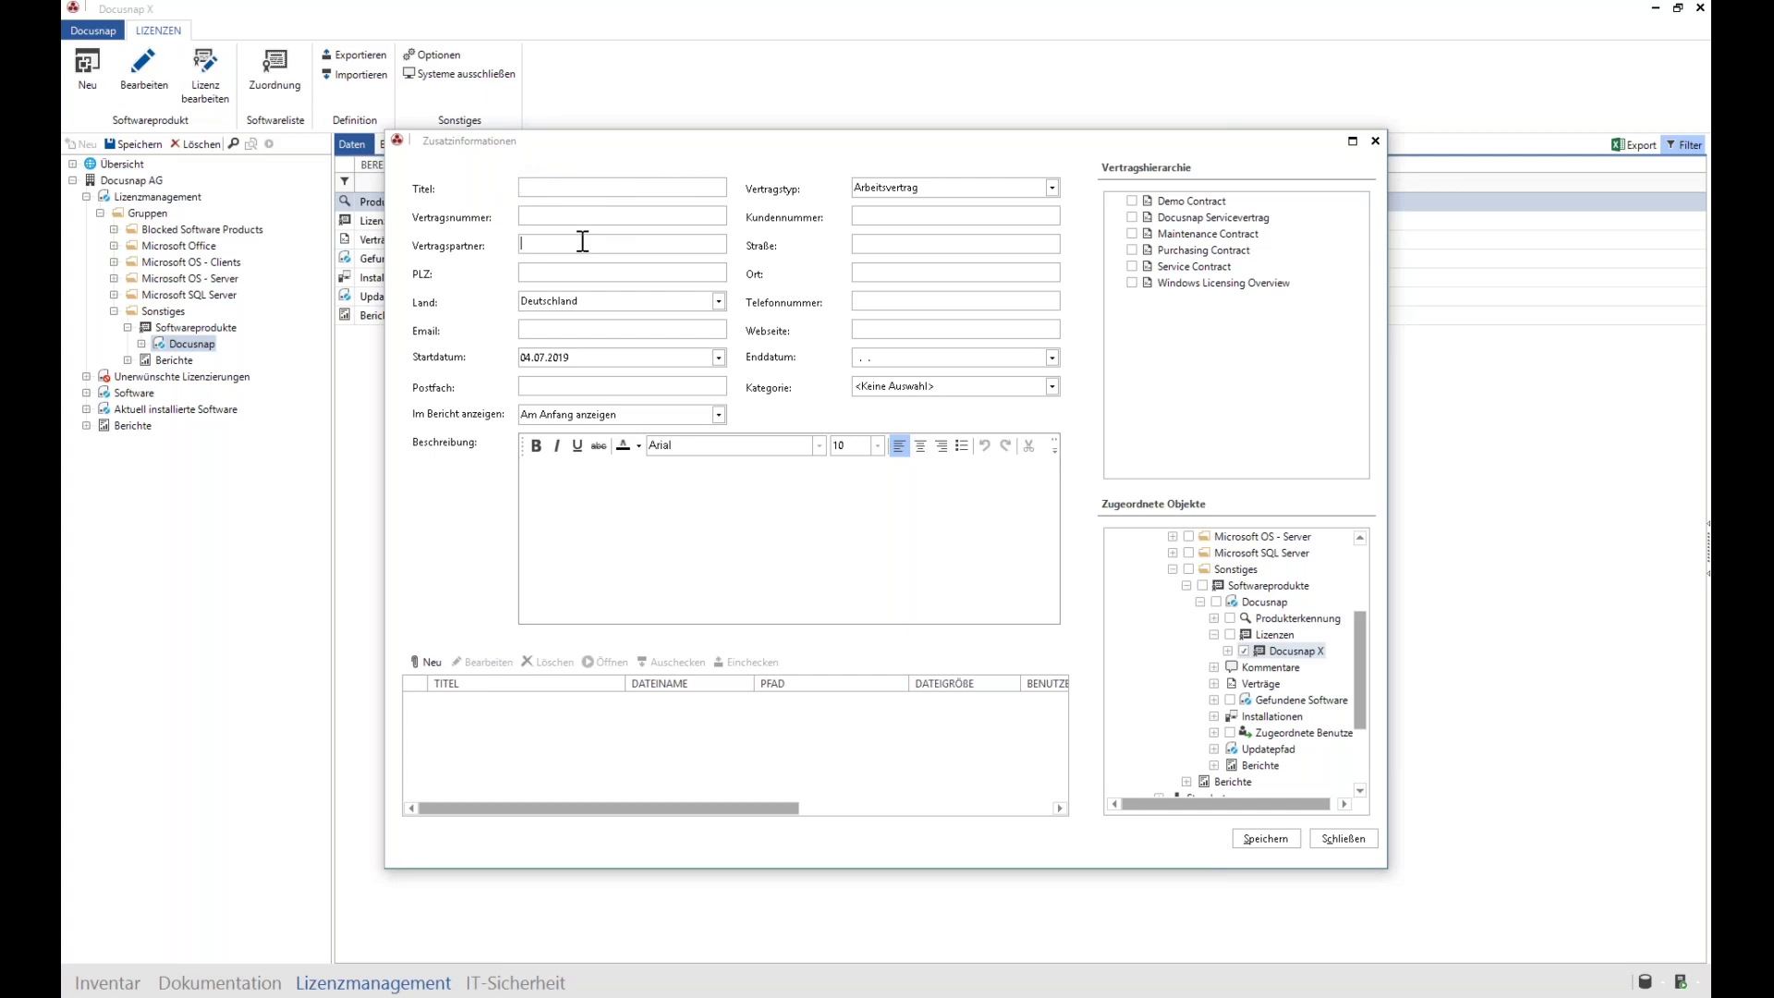
click(863, 187)
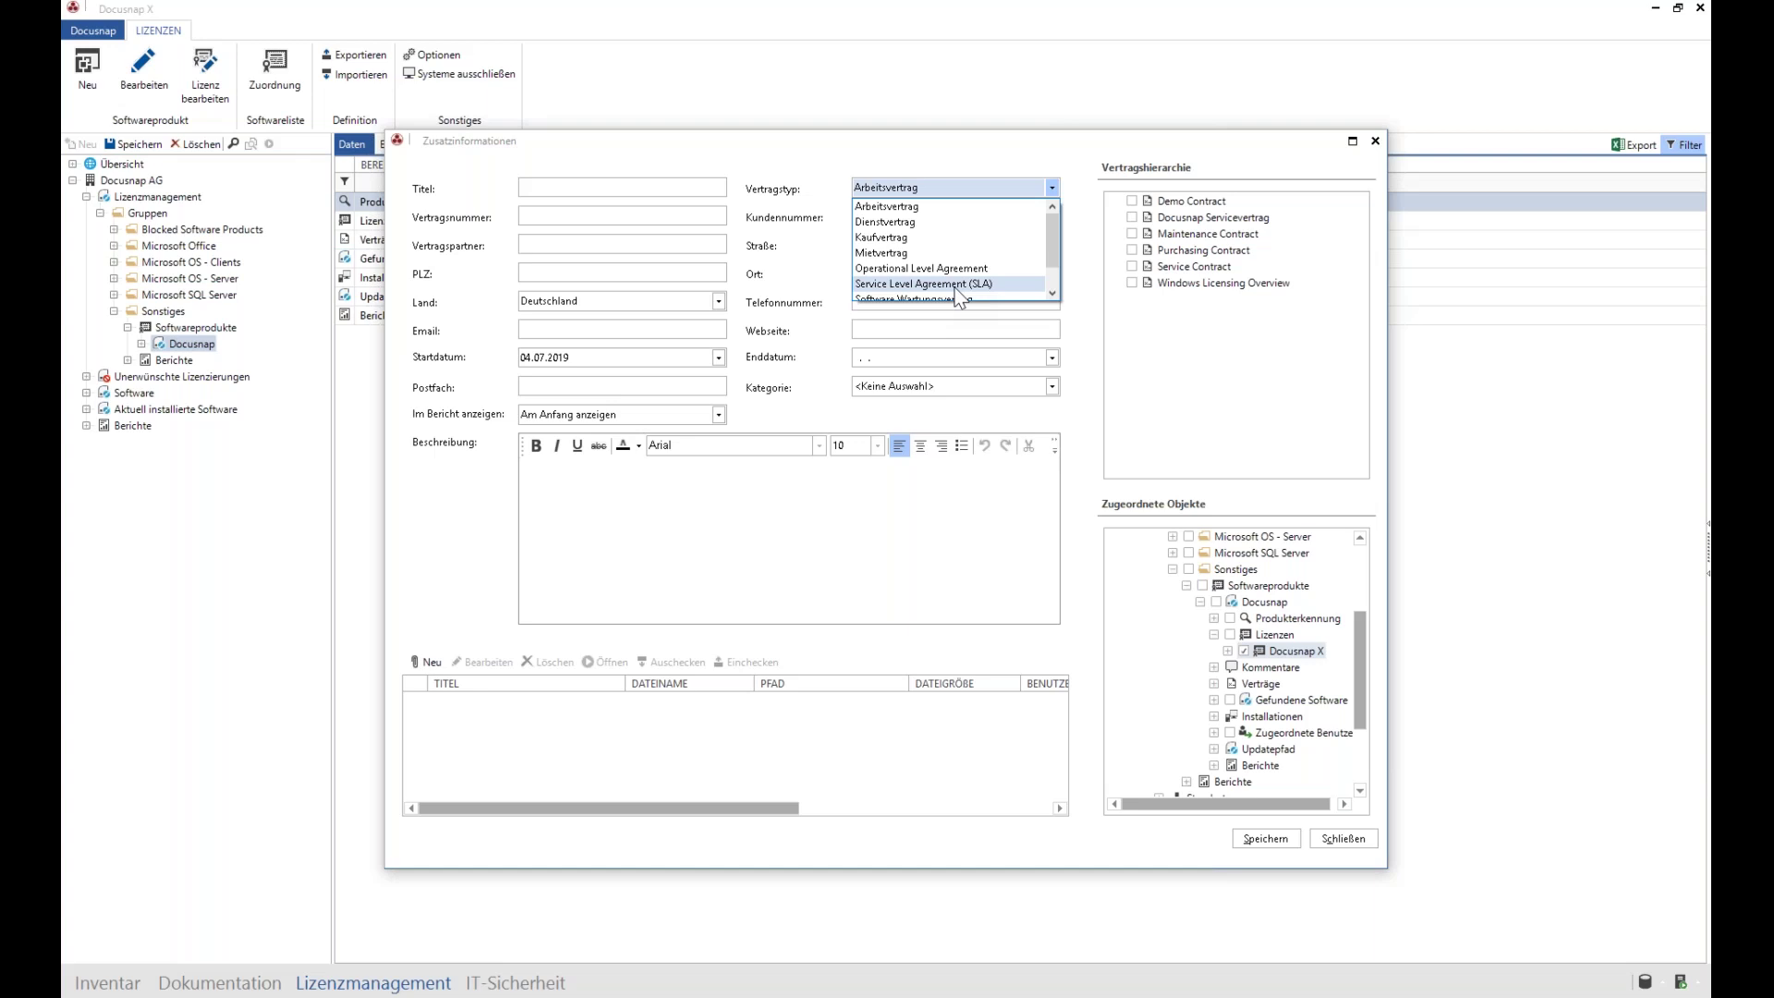
click(846, 205)
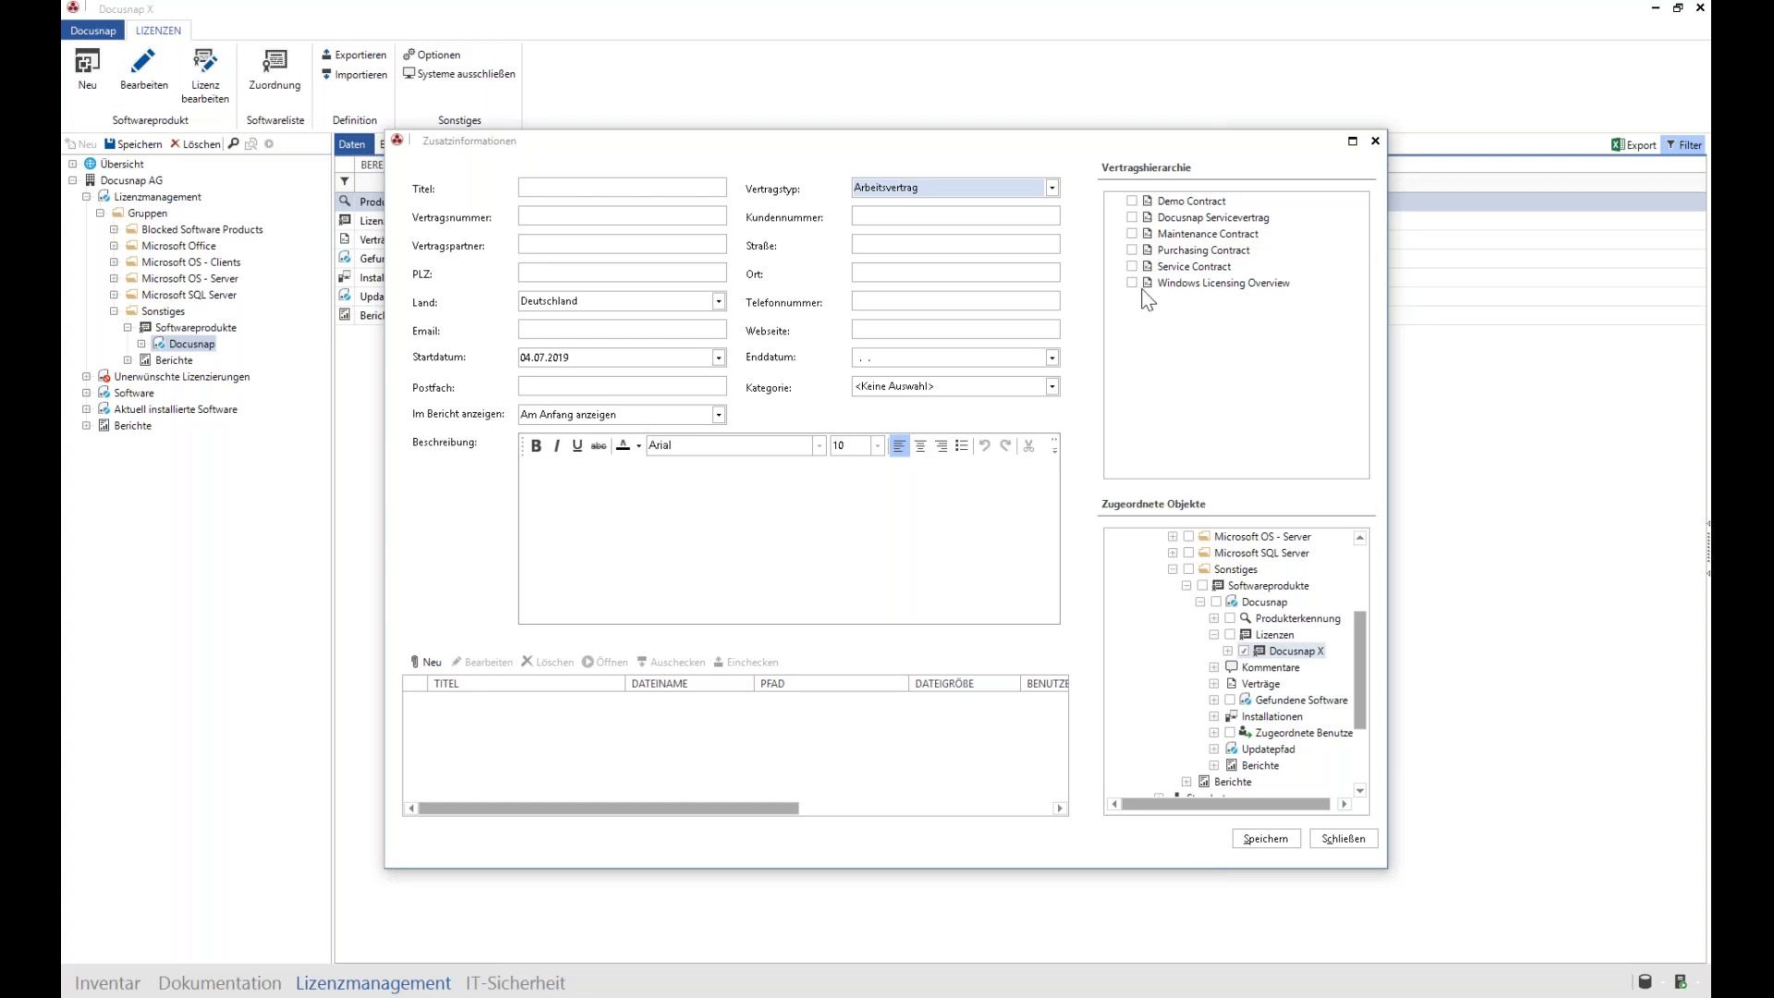
click(1343, 852)
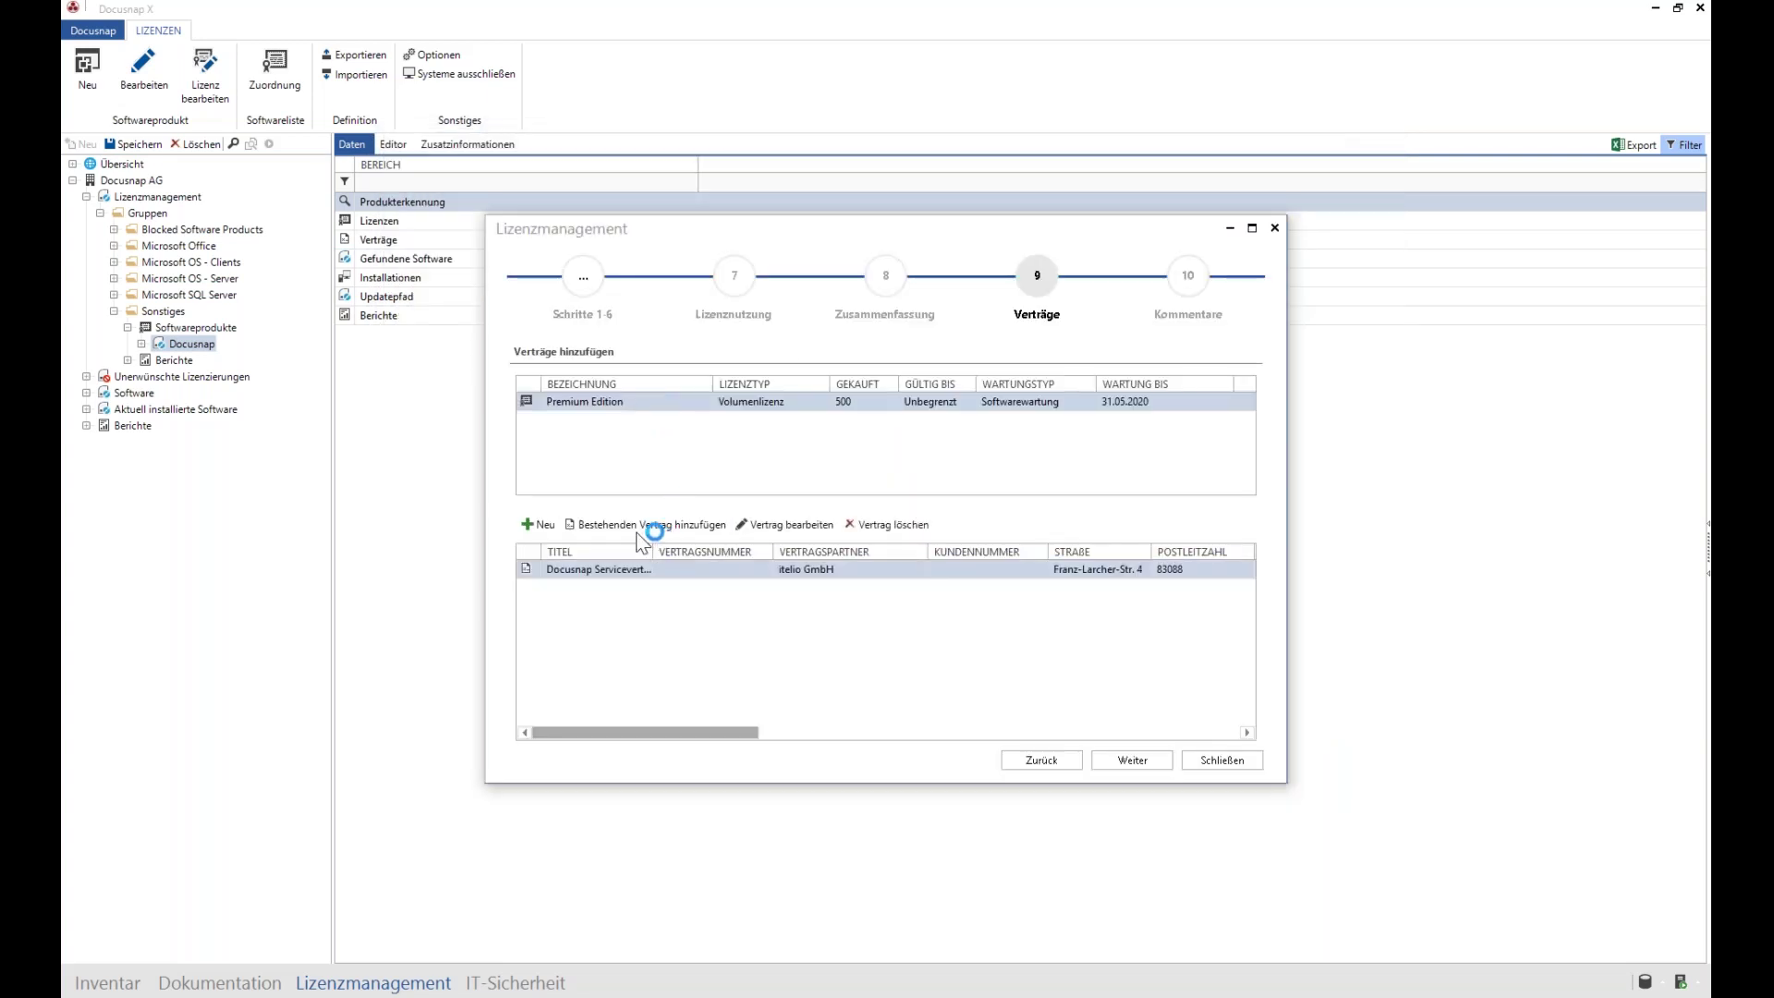
Step: Review the existing Docusnap Servicevertrag contract and its attachment, and complete the wizard without adding any comments
click(610, 573)
click(652, 524)
click(775, 526)
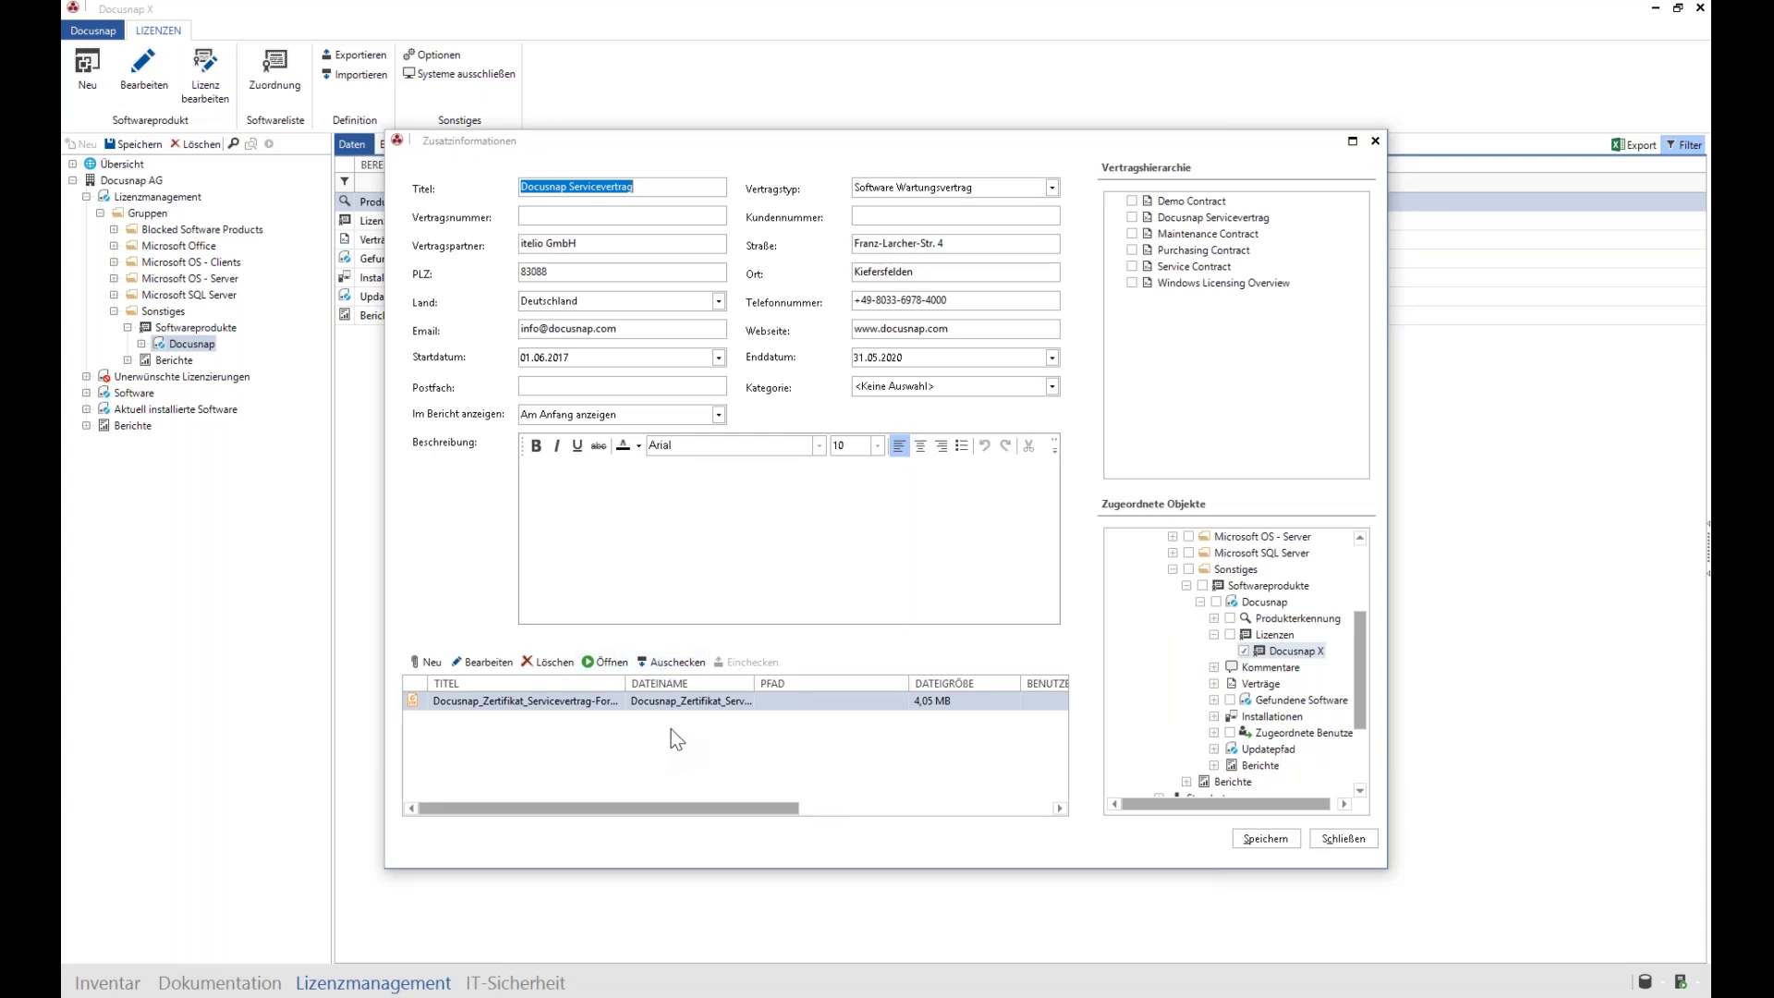
click(1345, 841)
click(1120, 769)
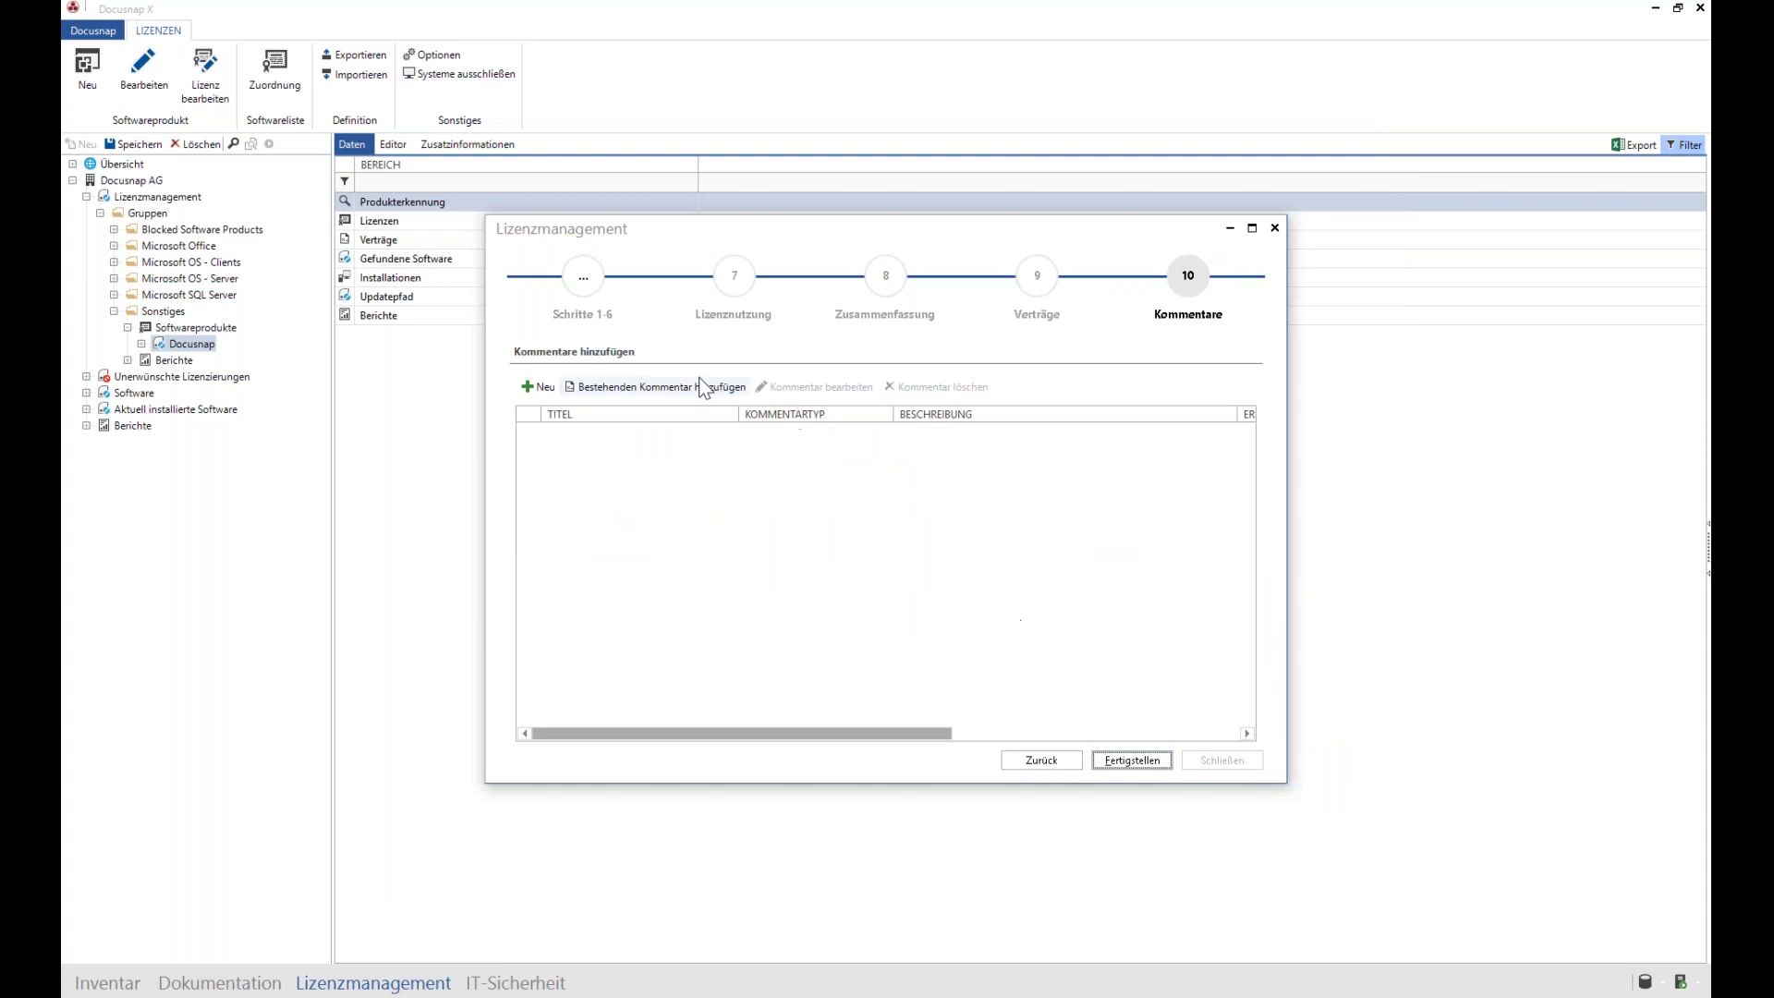
click(1130, 760)
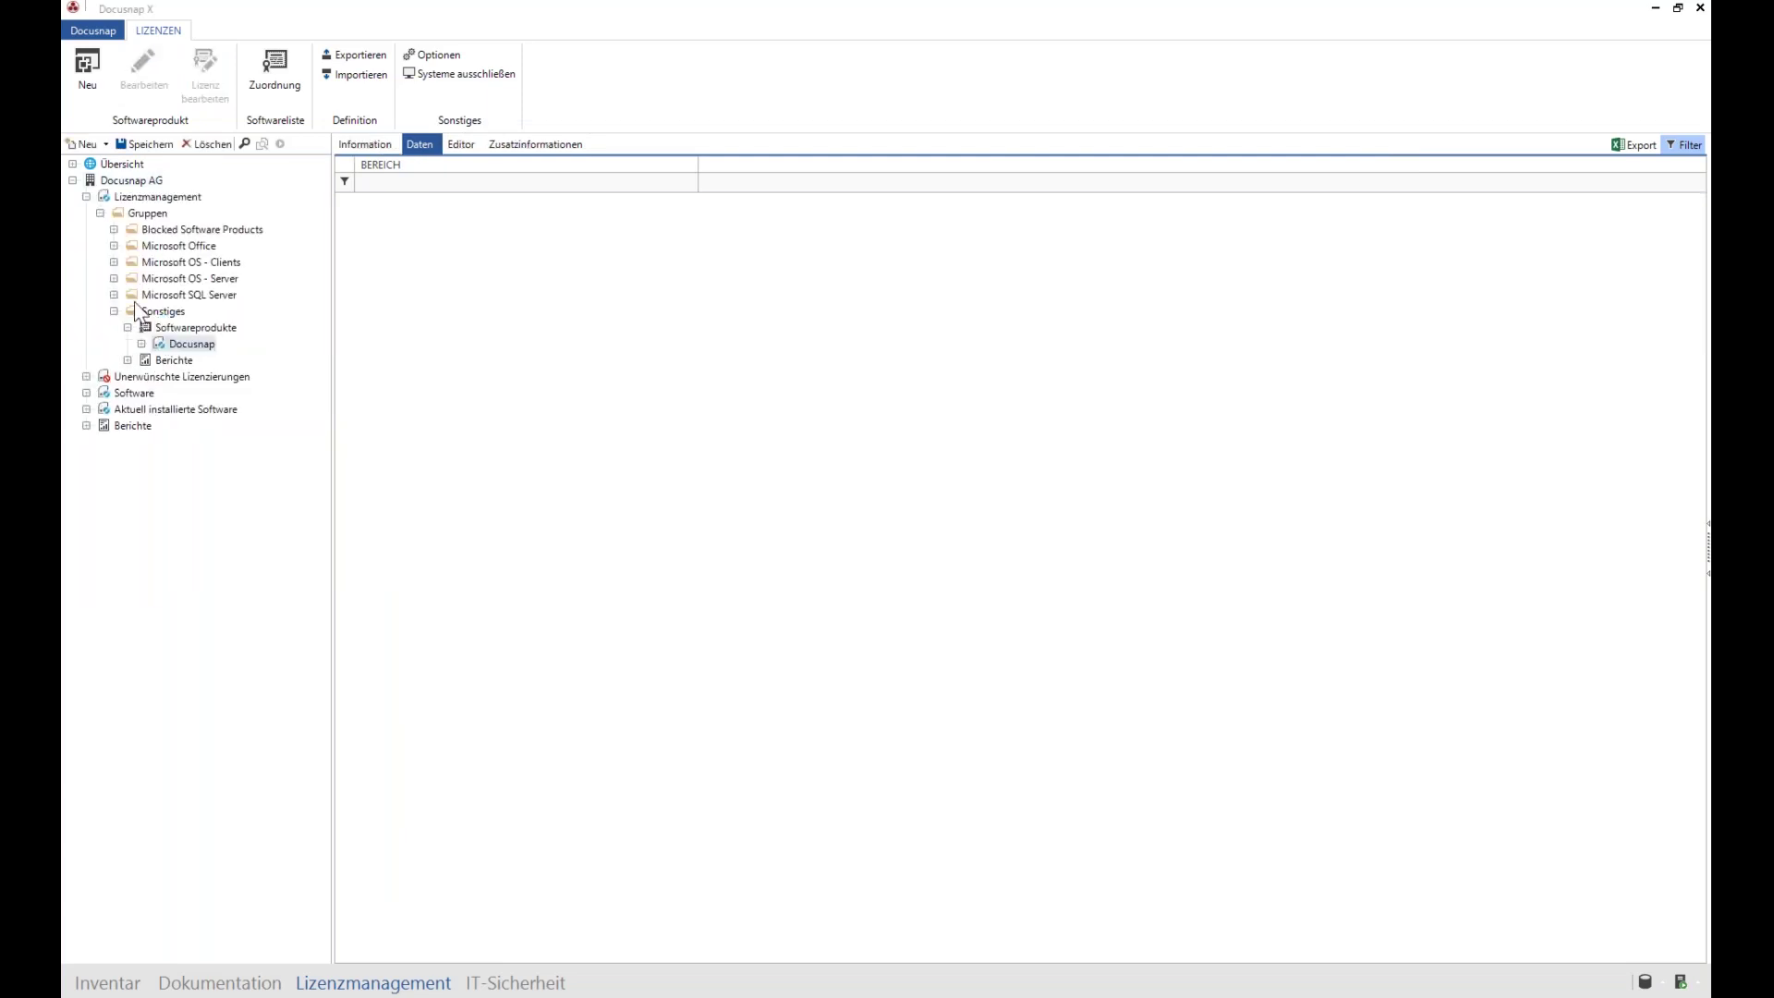
Step: Open the Docusnap product's Produkt Details report at page width and review its attributes, licenses and Soll / Ist Vergleich
click(141, 344)
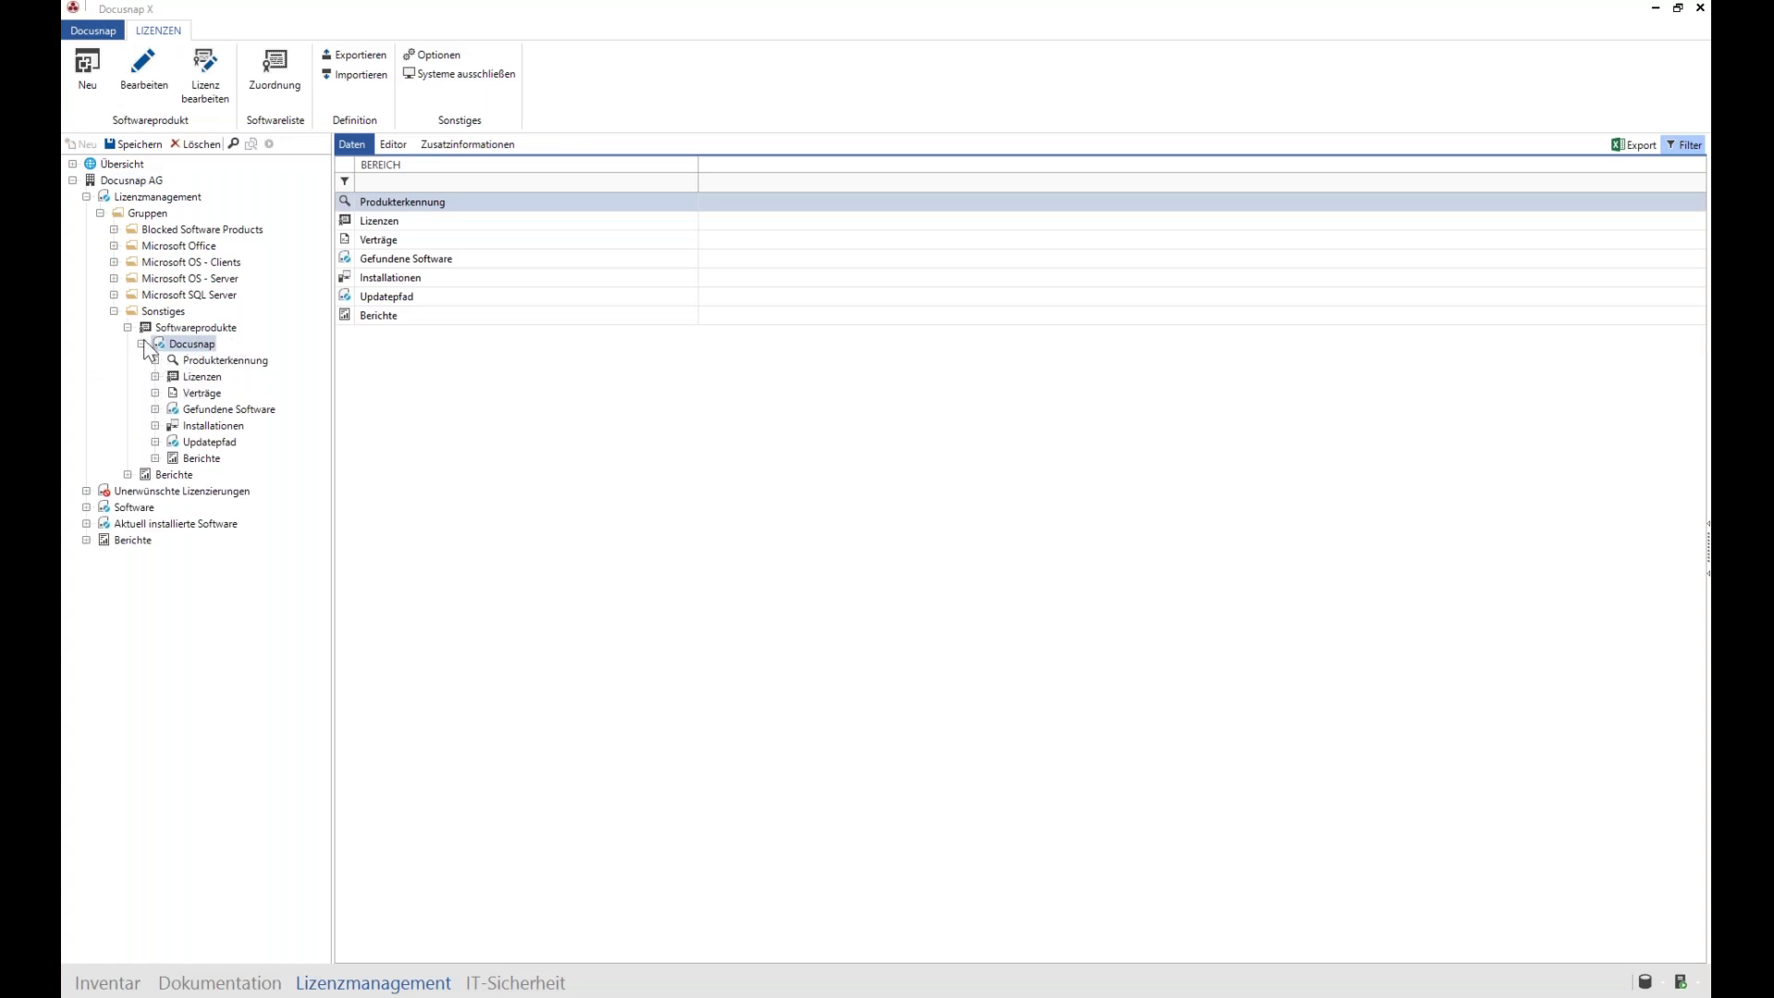
click(156, 458)
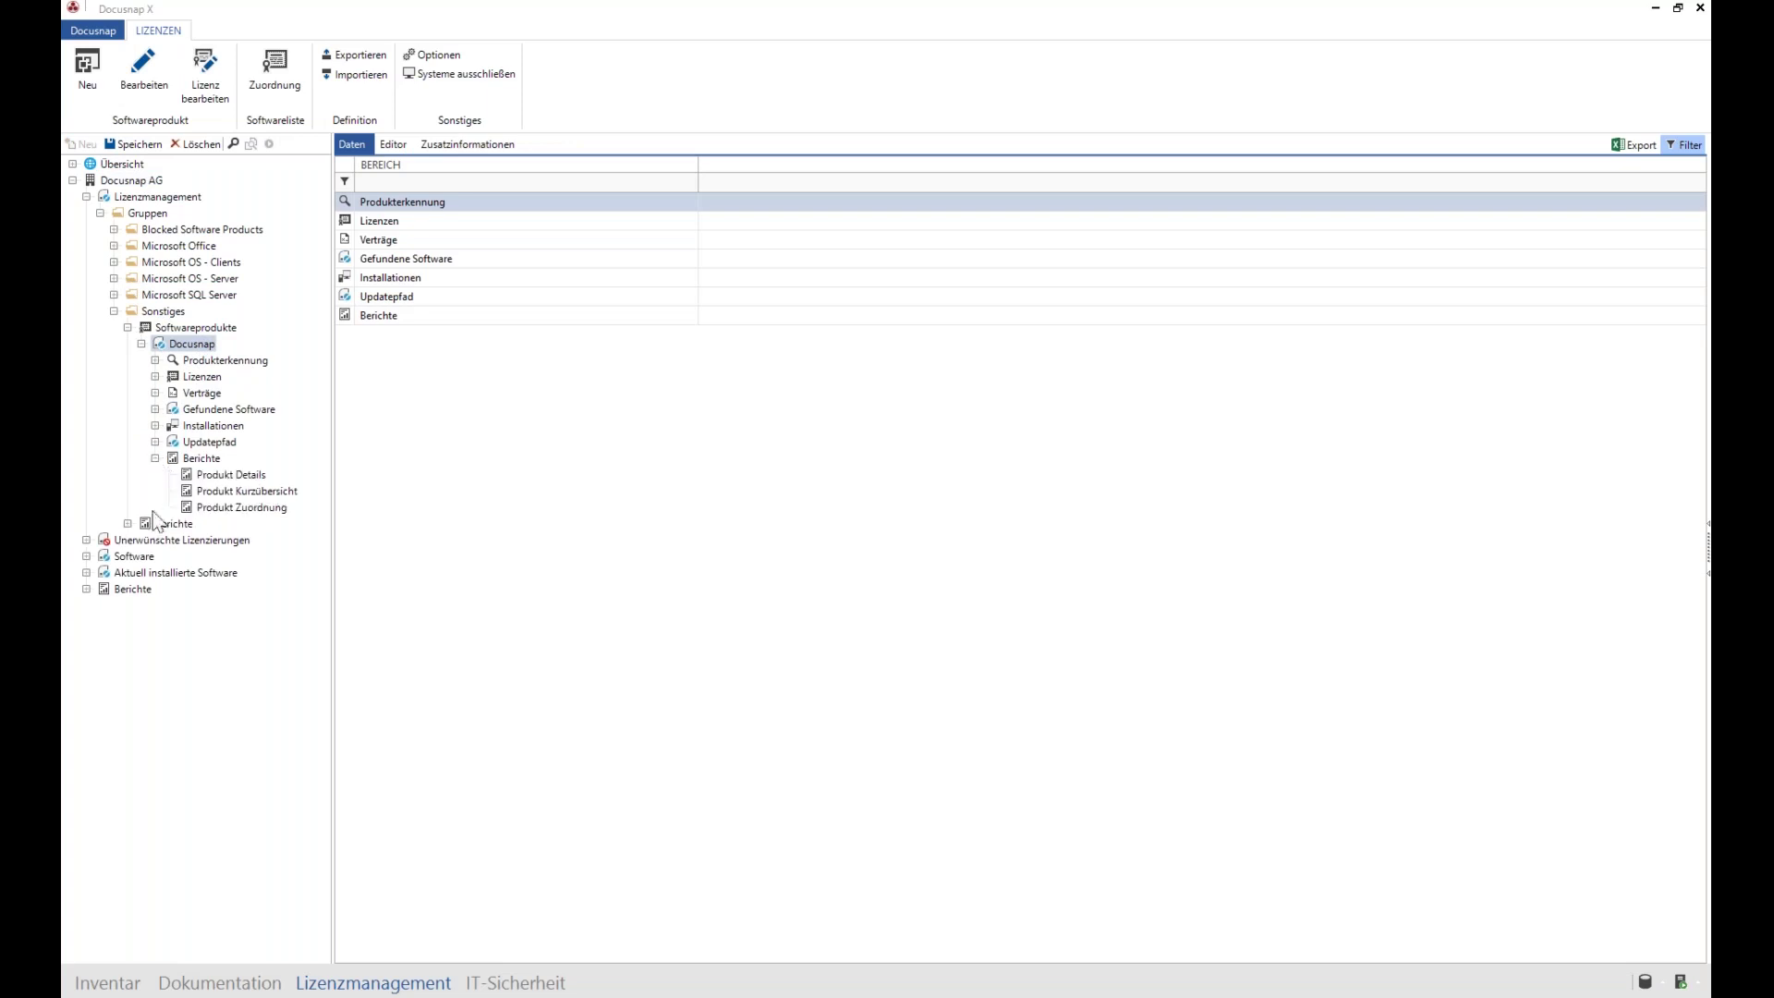
click(225, 474)
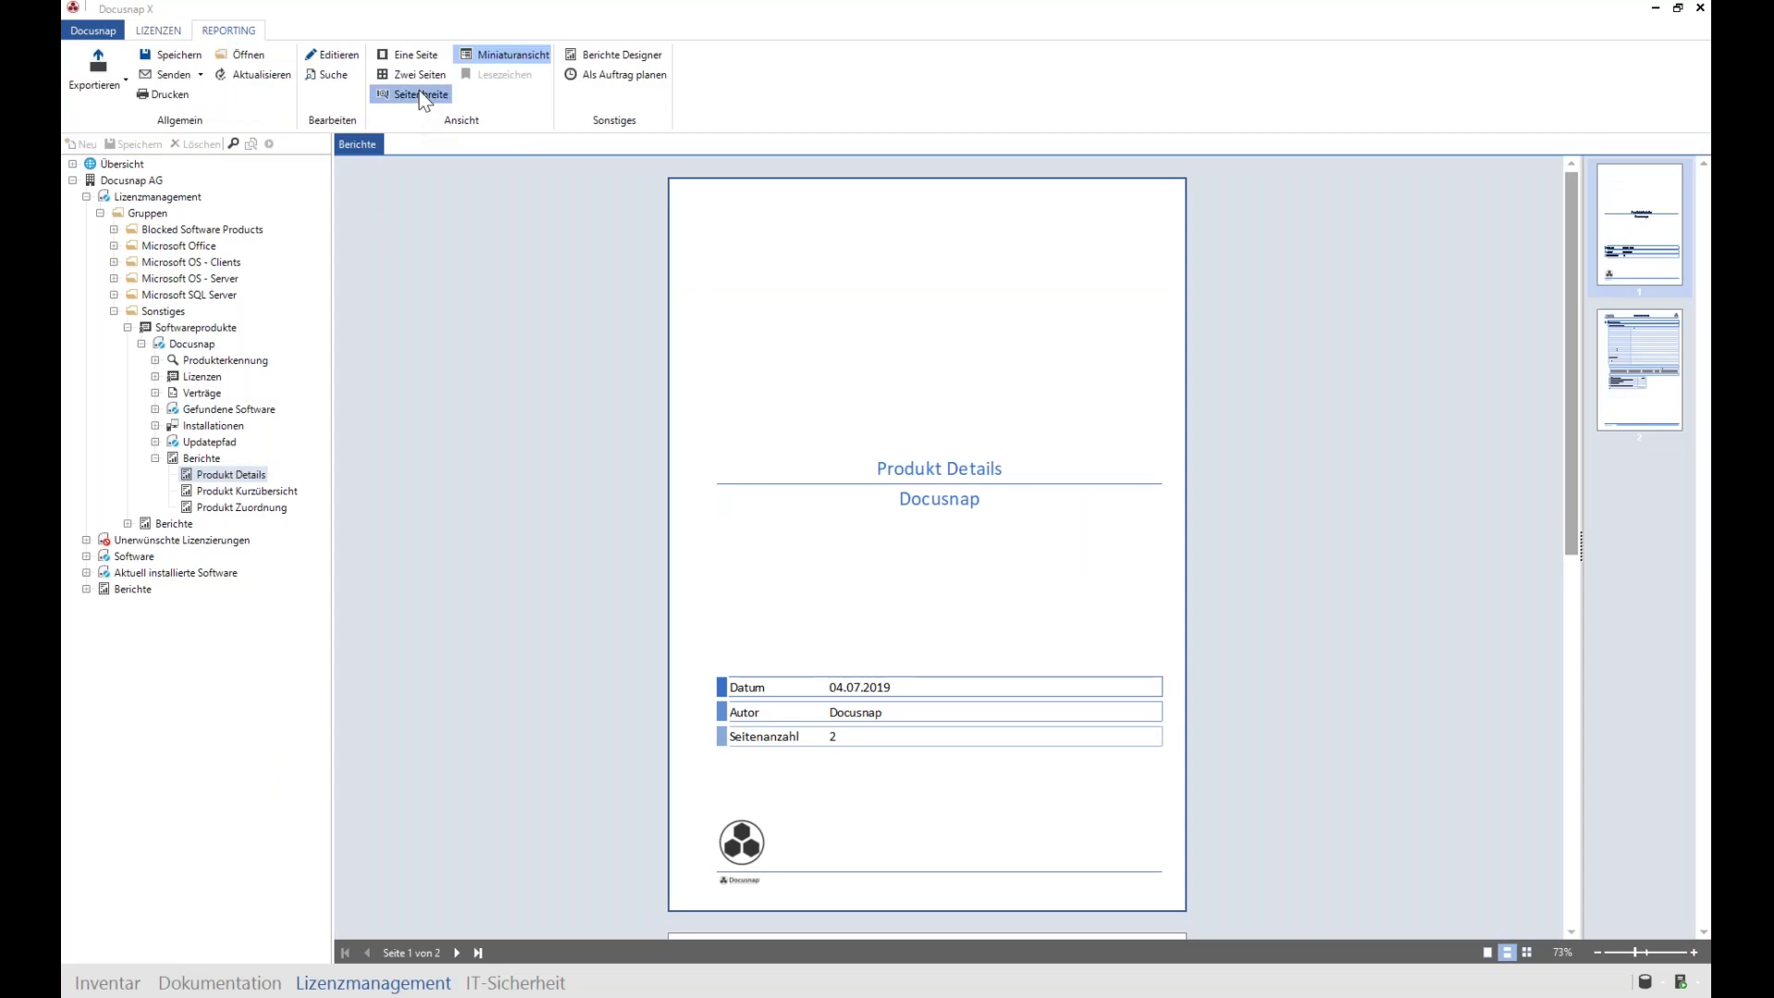
click(418, 94)
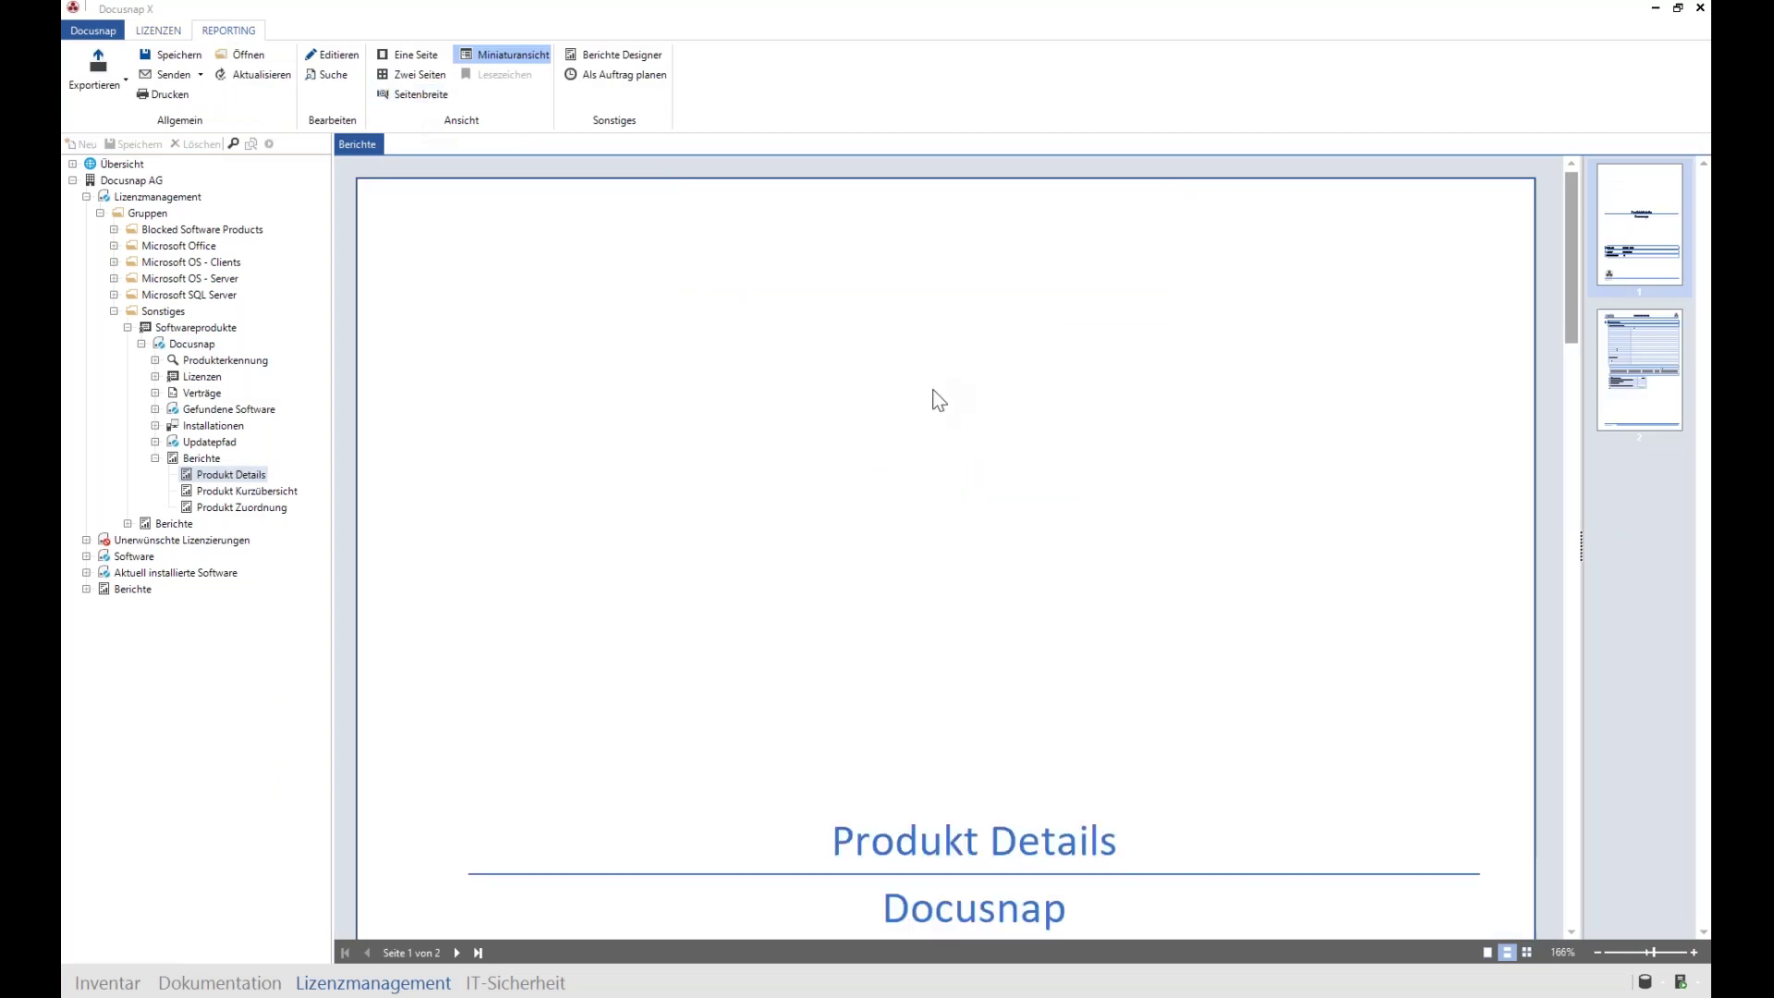
scroll(923, 406, down, 10)
scroll(922, 427, down, 3)
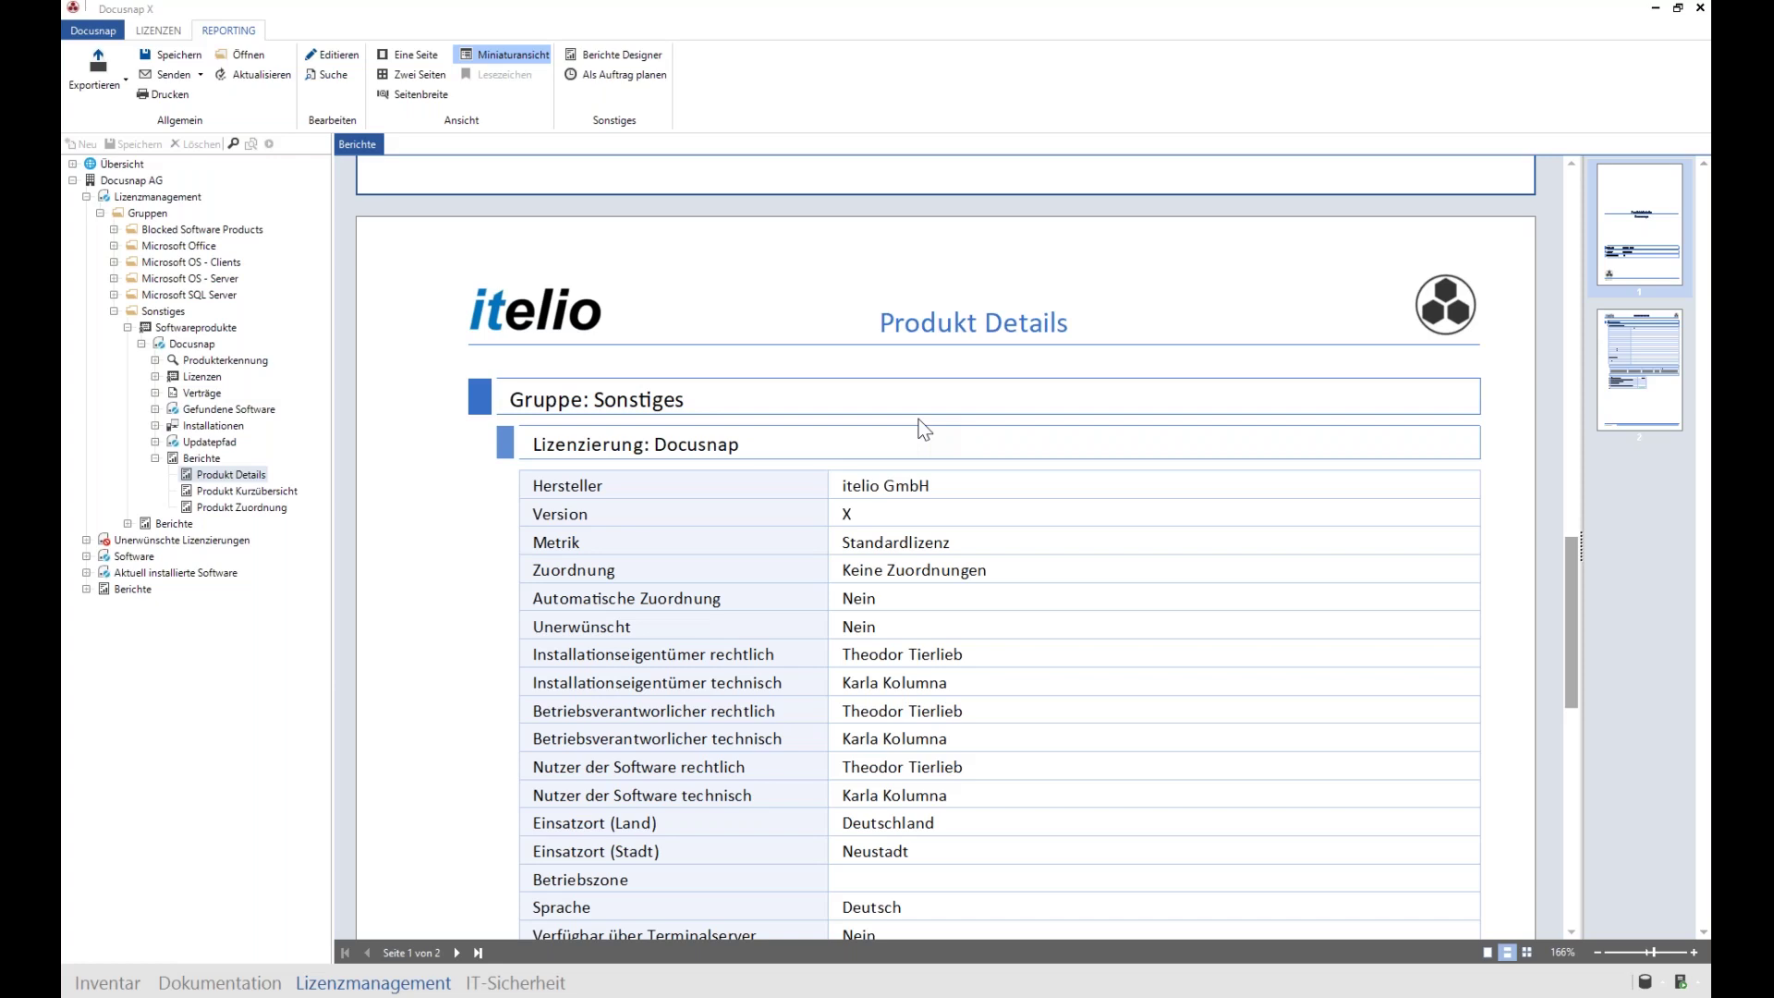
scroll(922, 426, down, 3)
scroll(928, 429, down, 2)
scroll(931, 430, down, 2)
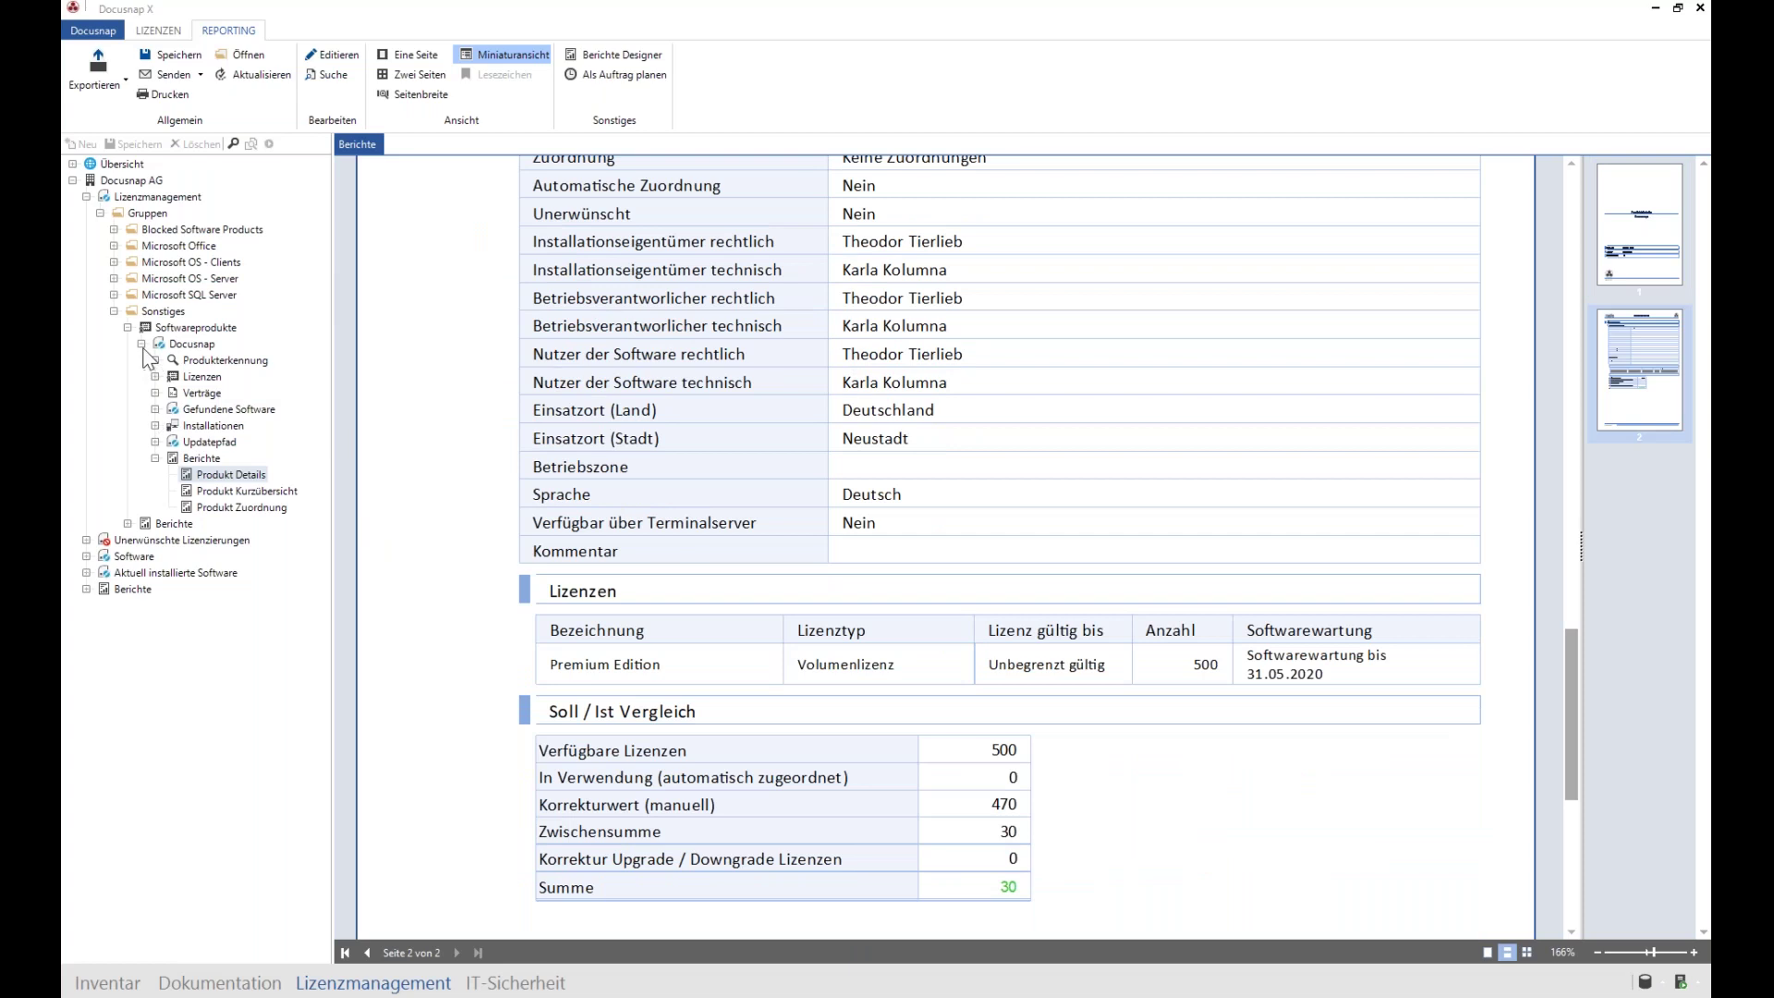
Step: Review the Gruppe Lizenzauswertung report and its chart for the Sonstiges group, and collapse the groups
click(128, 523)
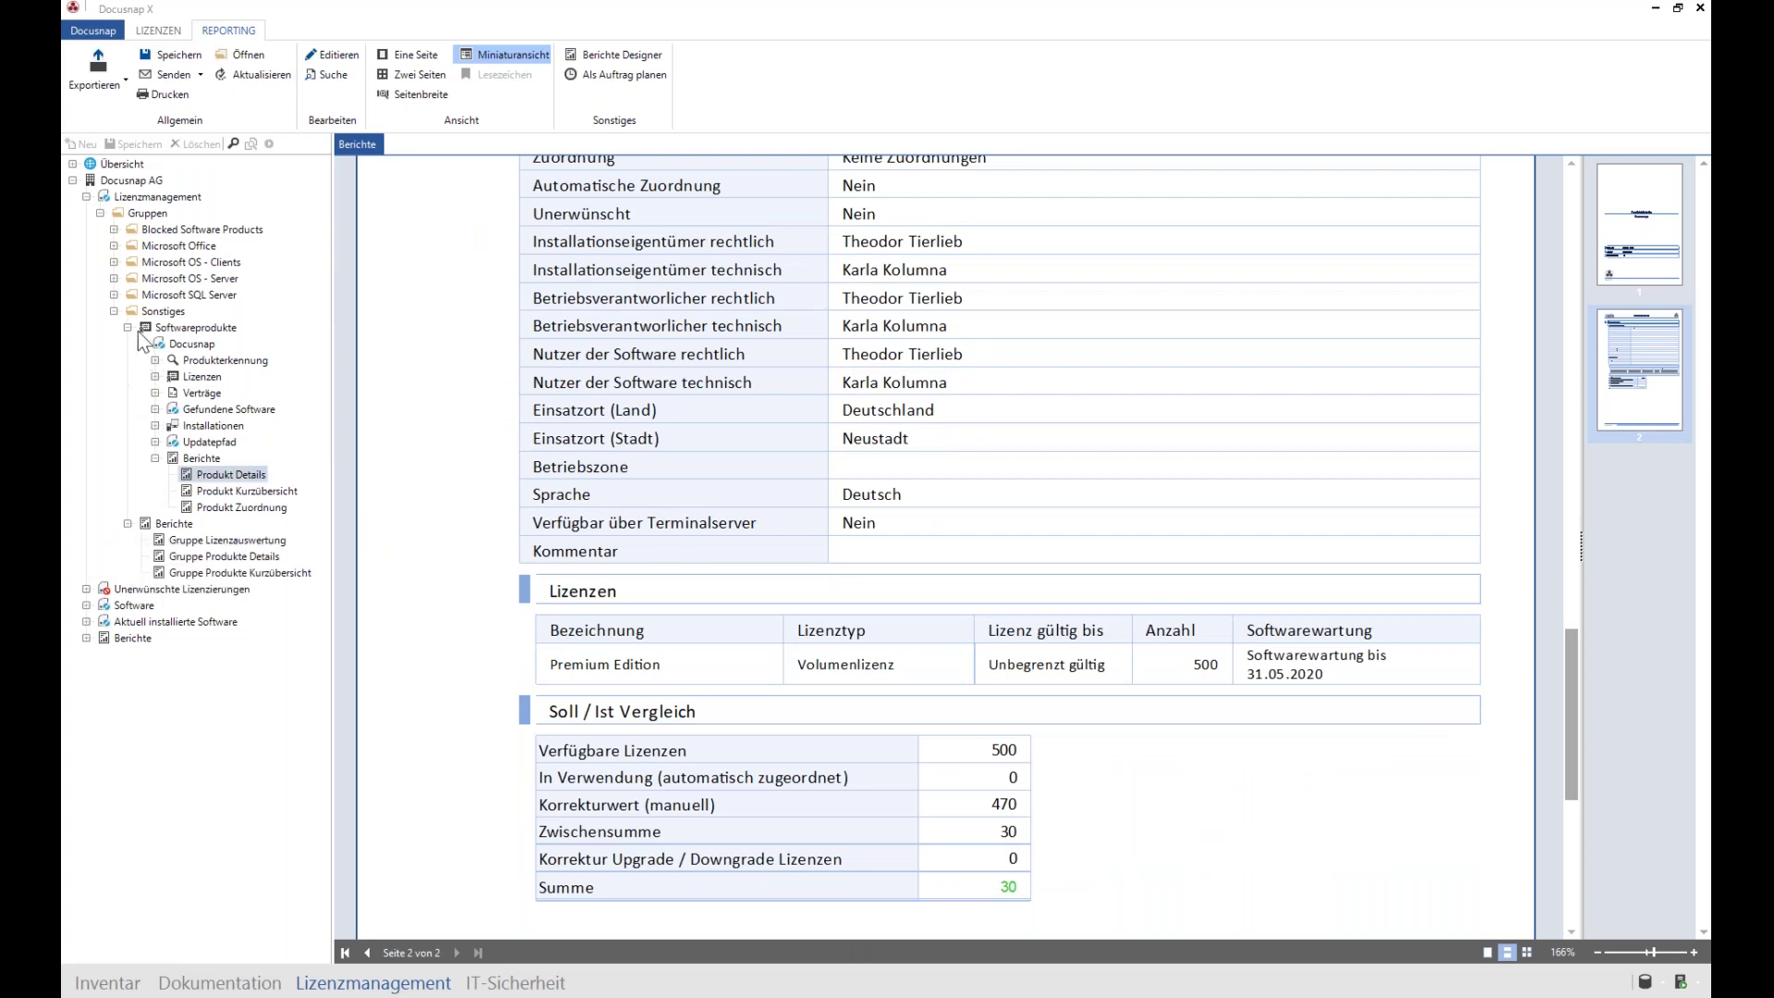
click(208, 541)
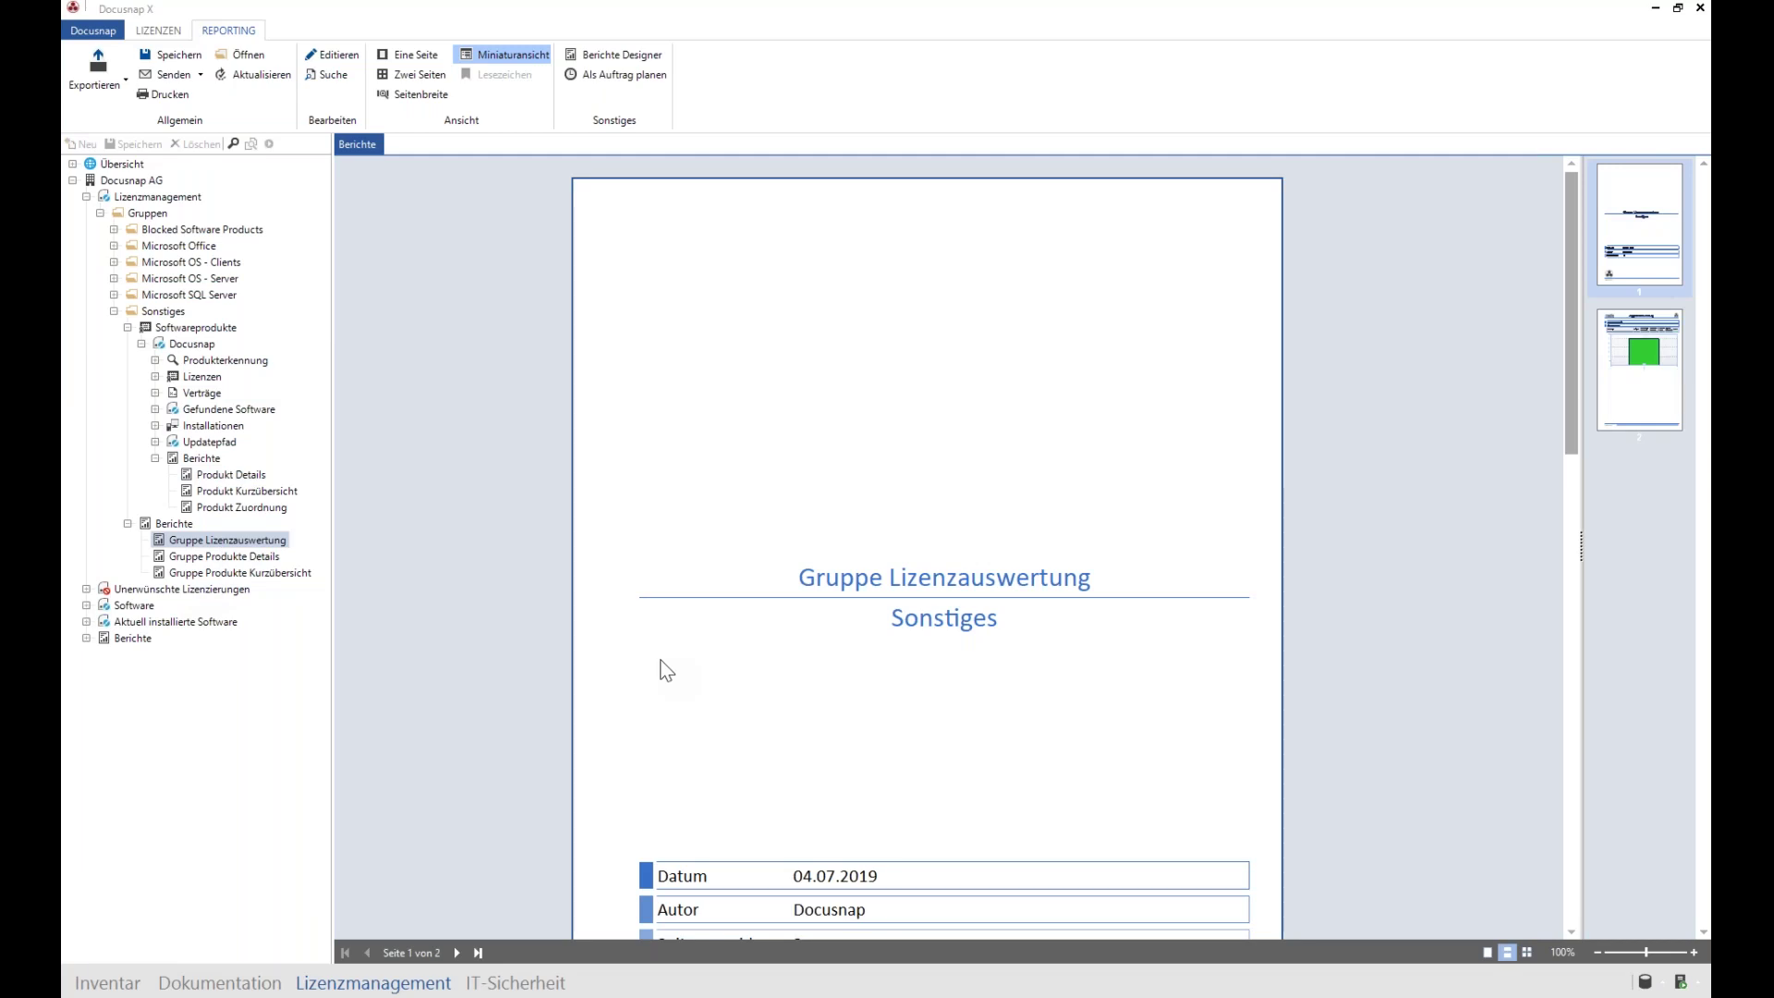
scroll(708, 662, down, 10)
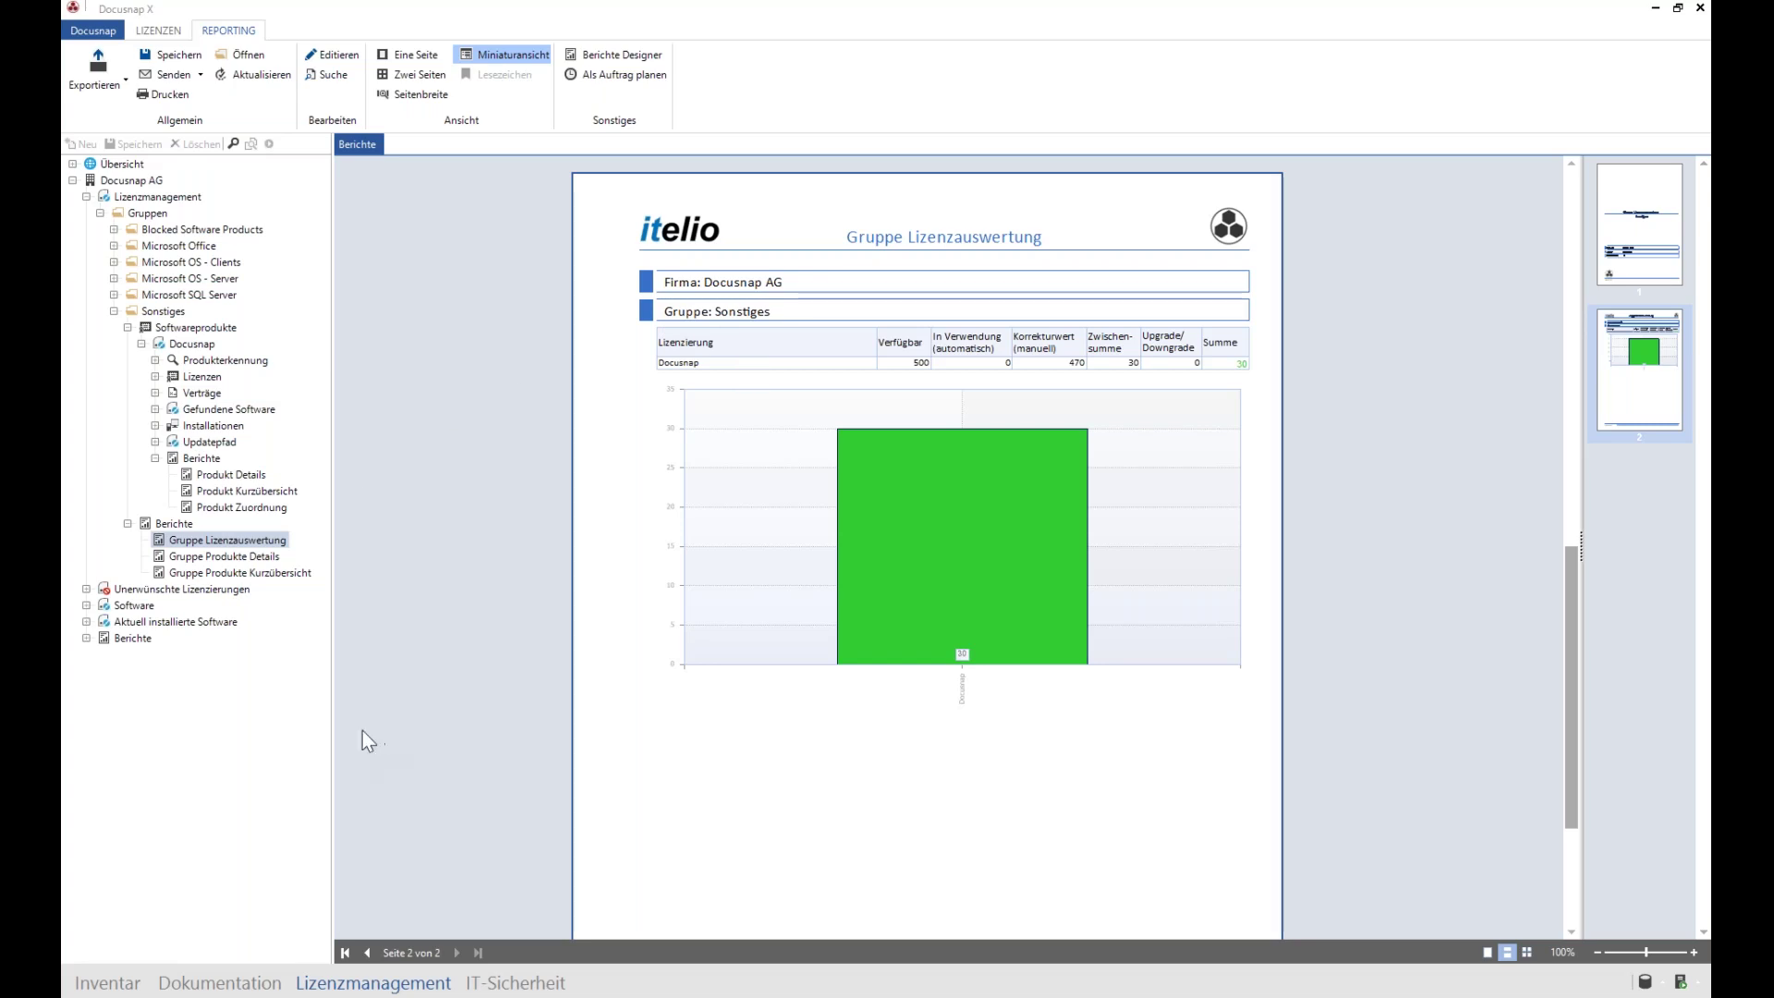
click(100, 214)
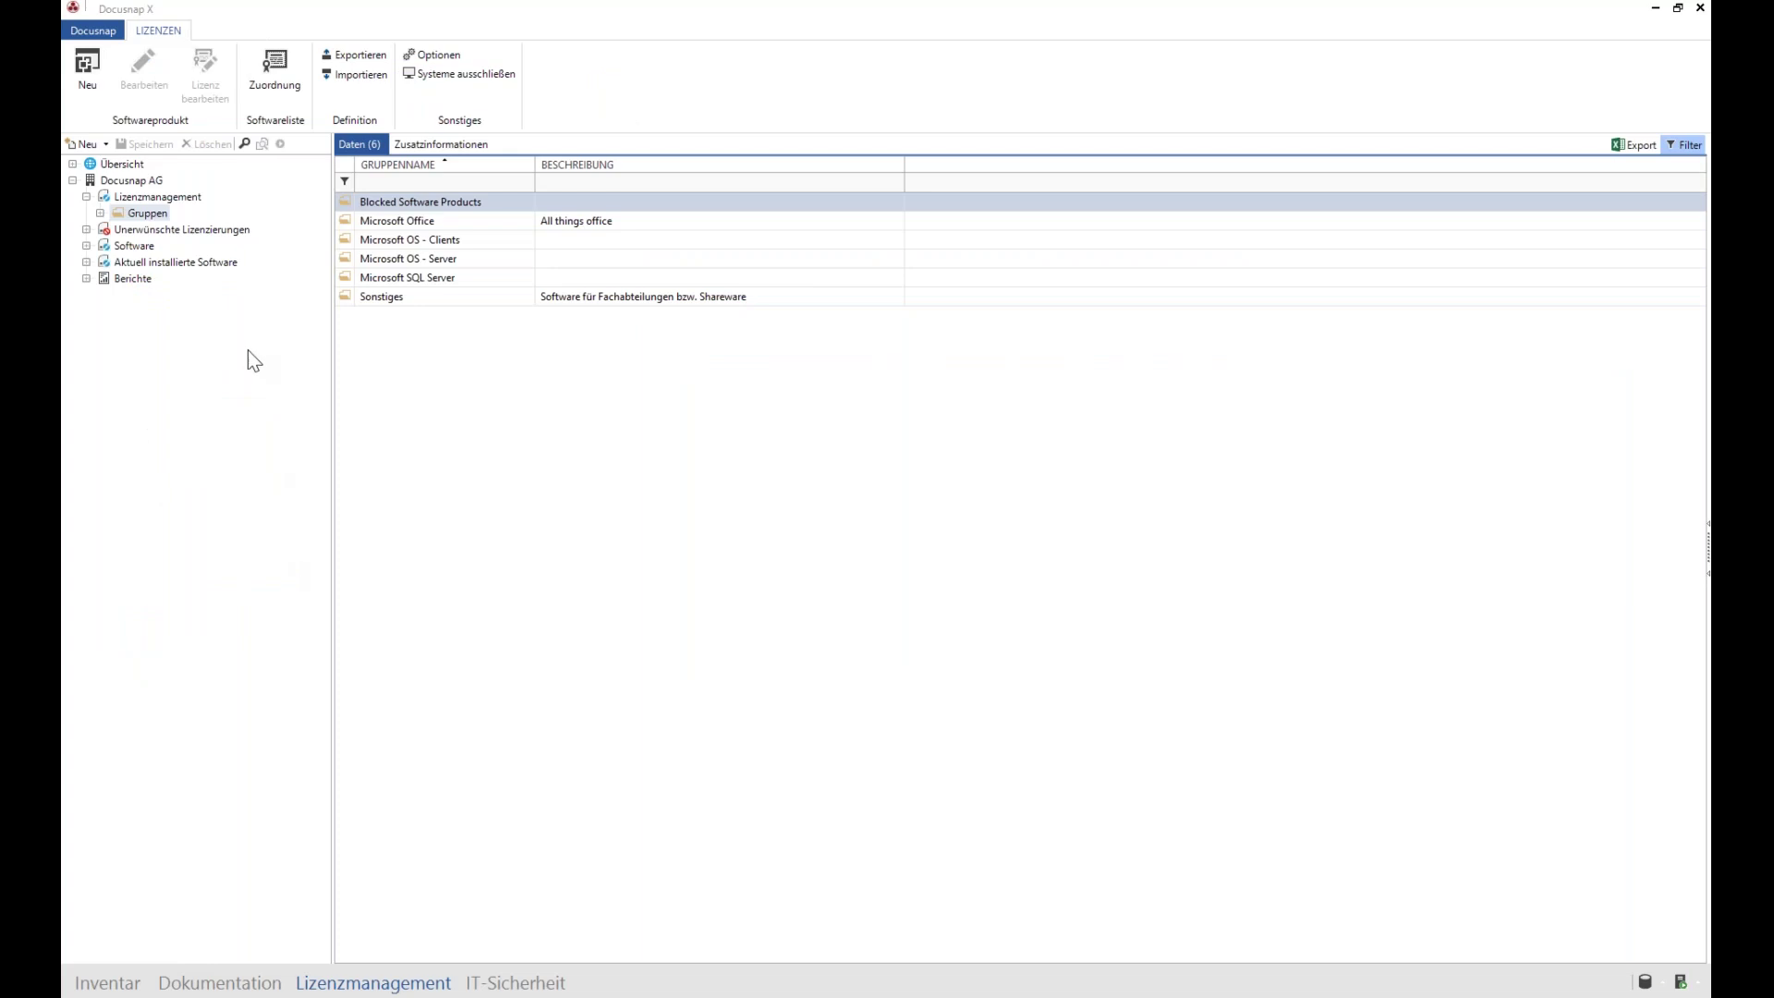
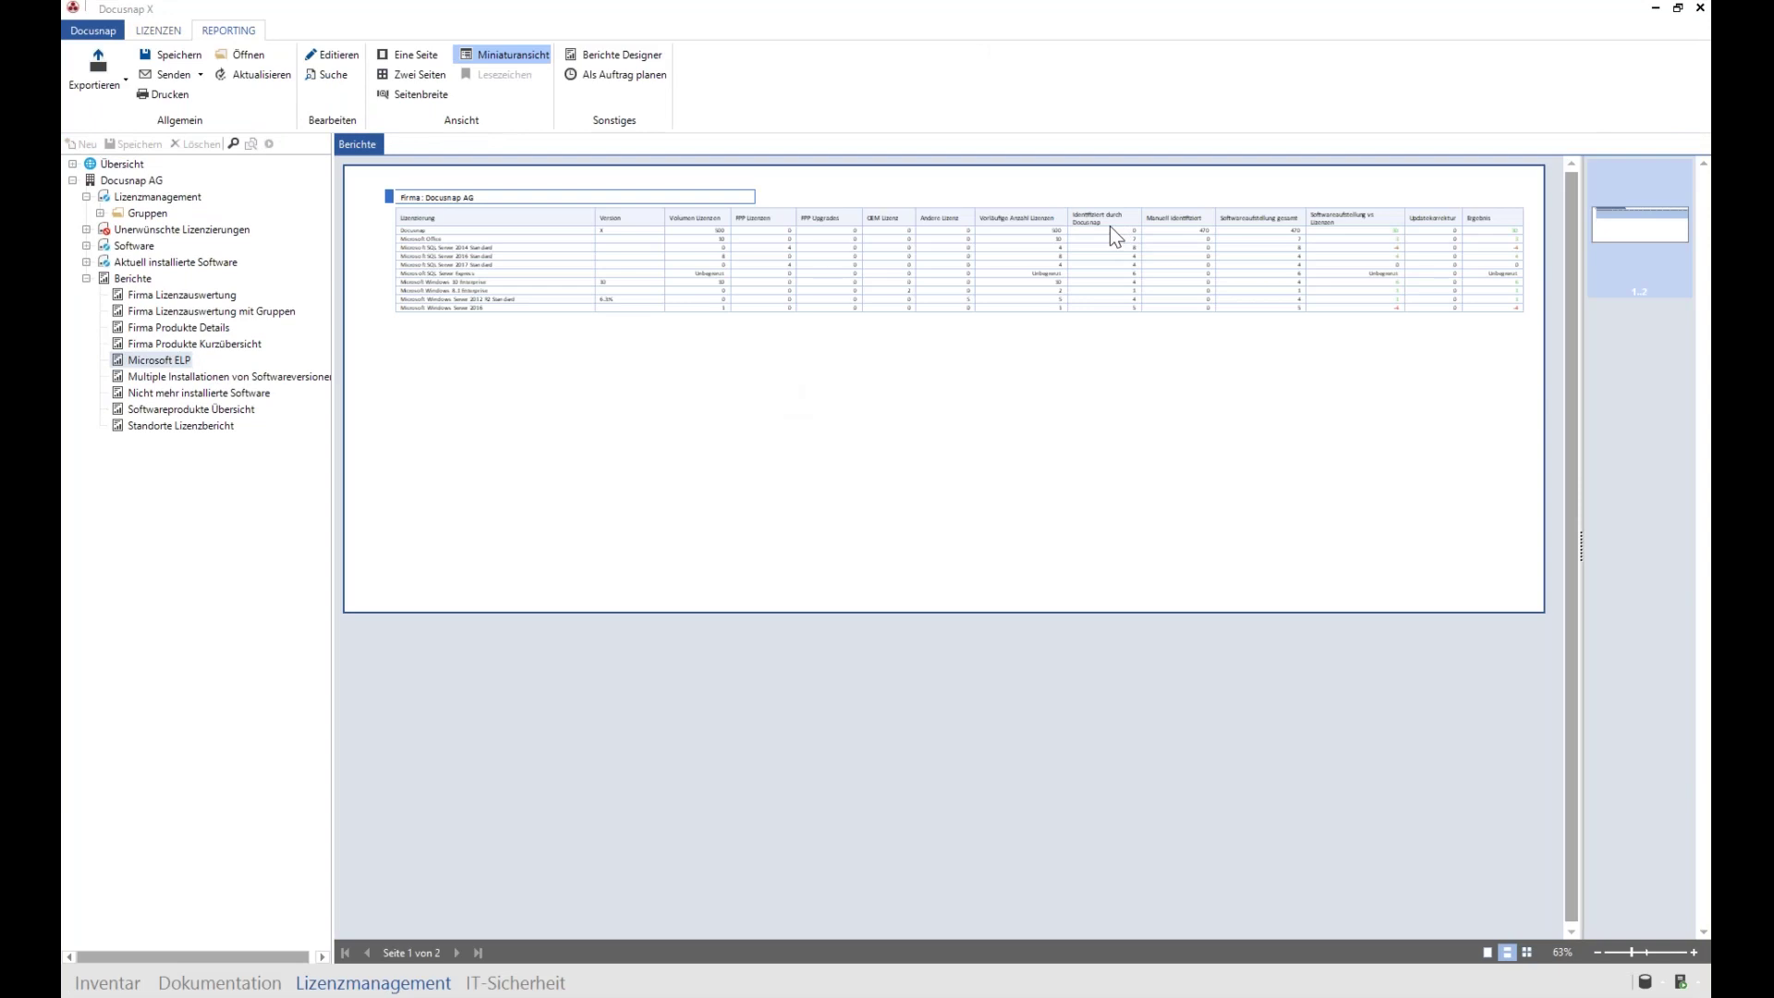
Step: Examine the Microsoft ELP report across all columns, from the license types to the final license result
scroll(1124, 231, up, 5)
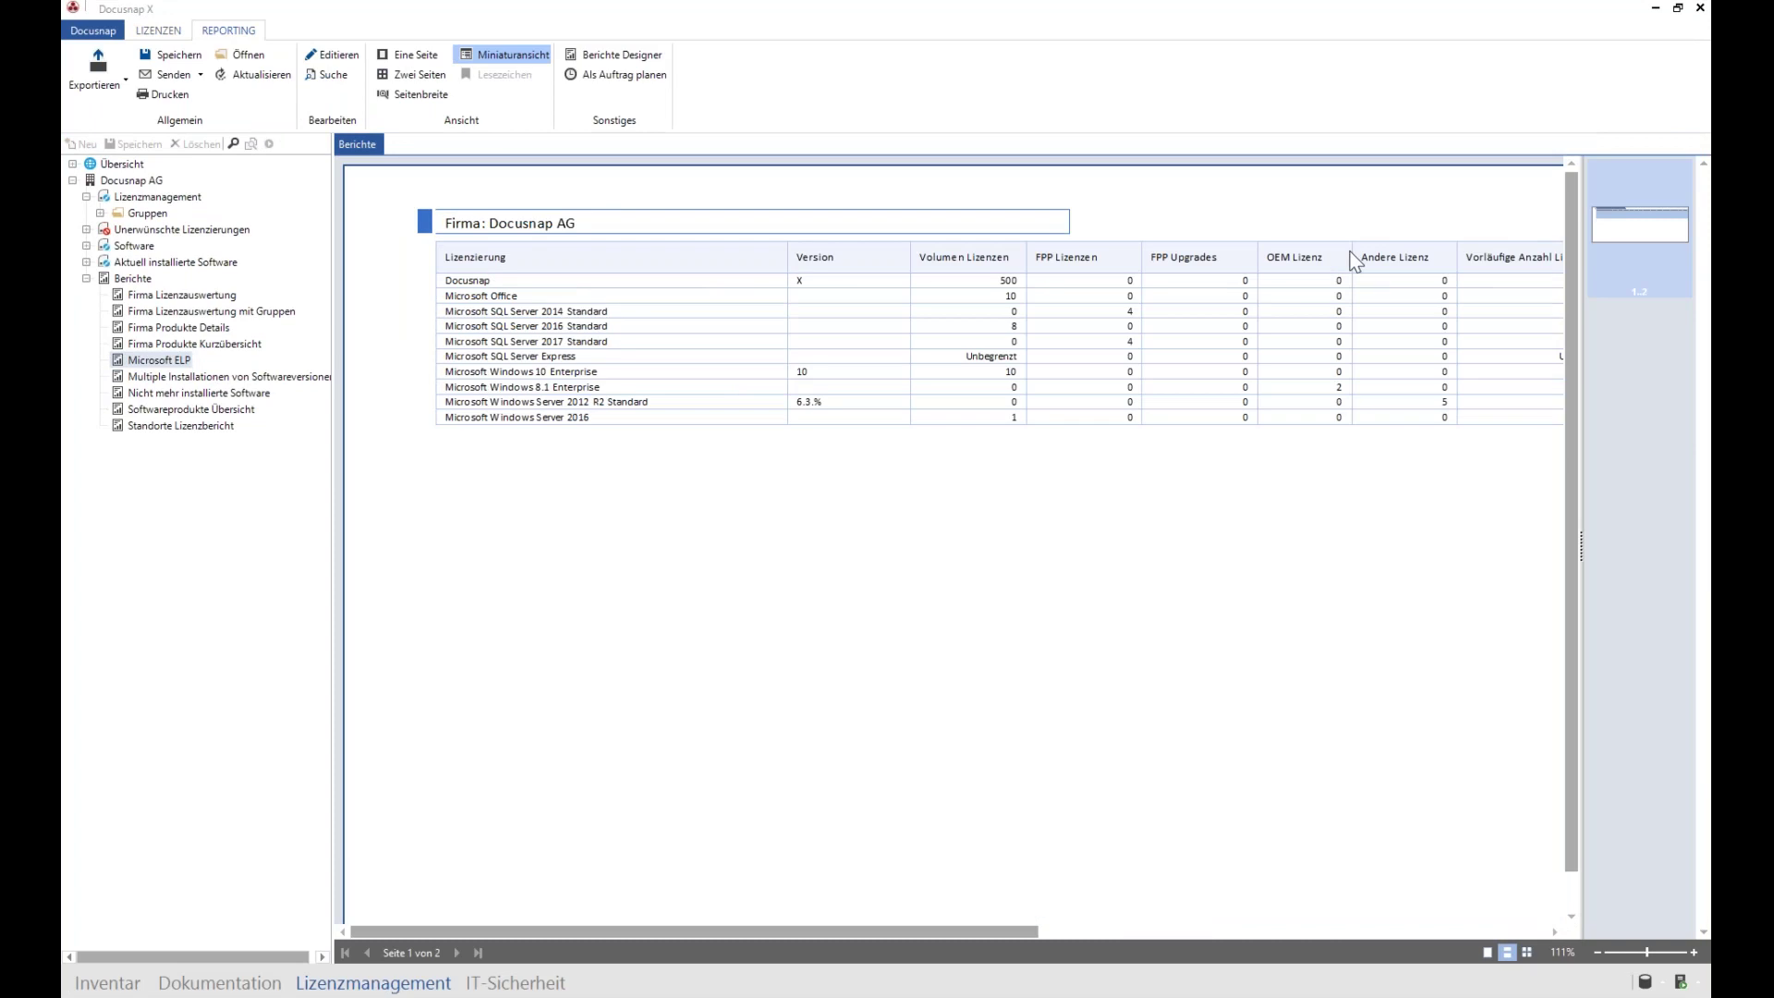
scroll(1355, 261, right, 5)
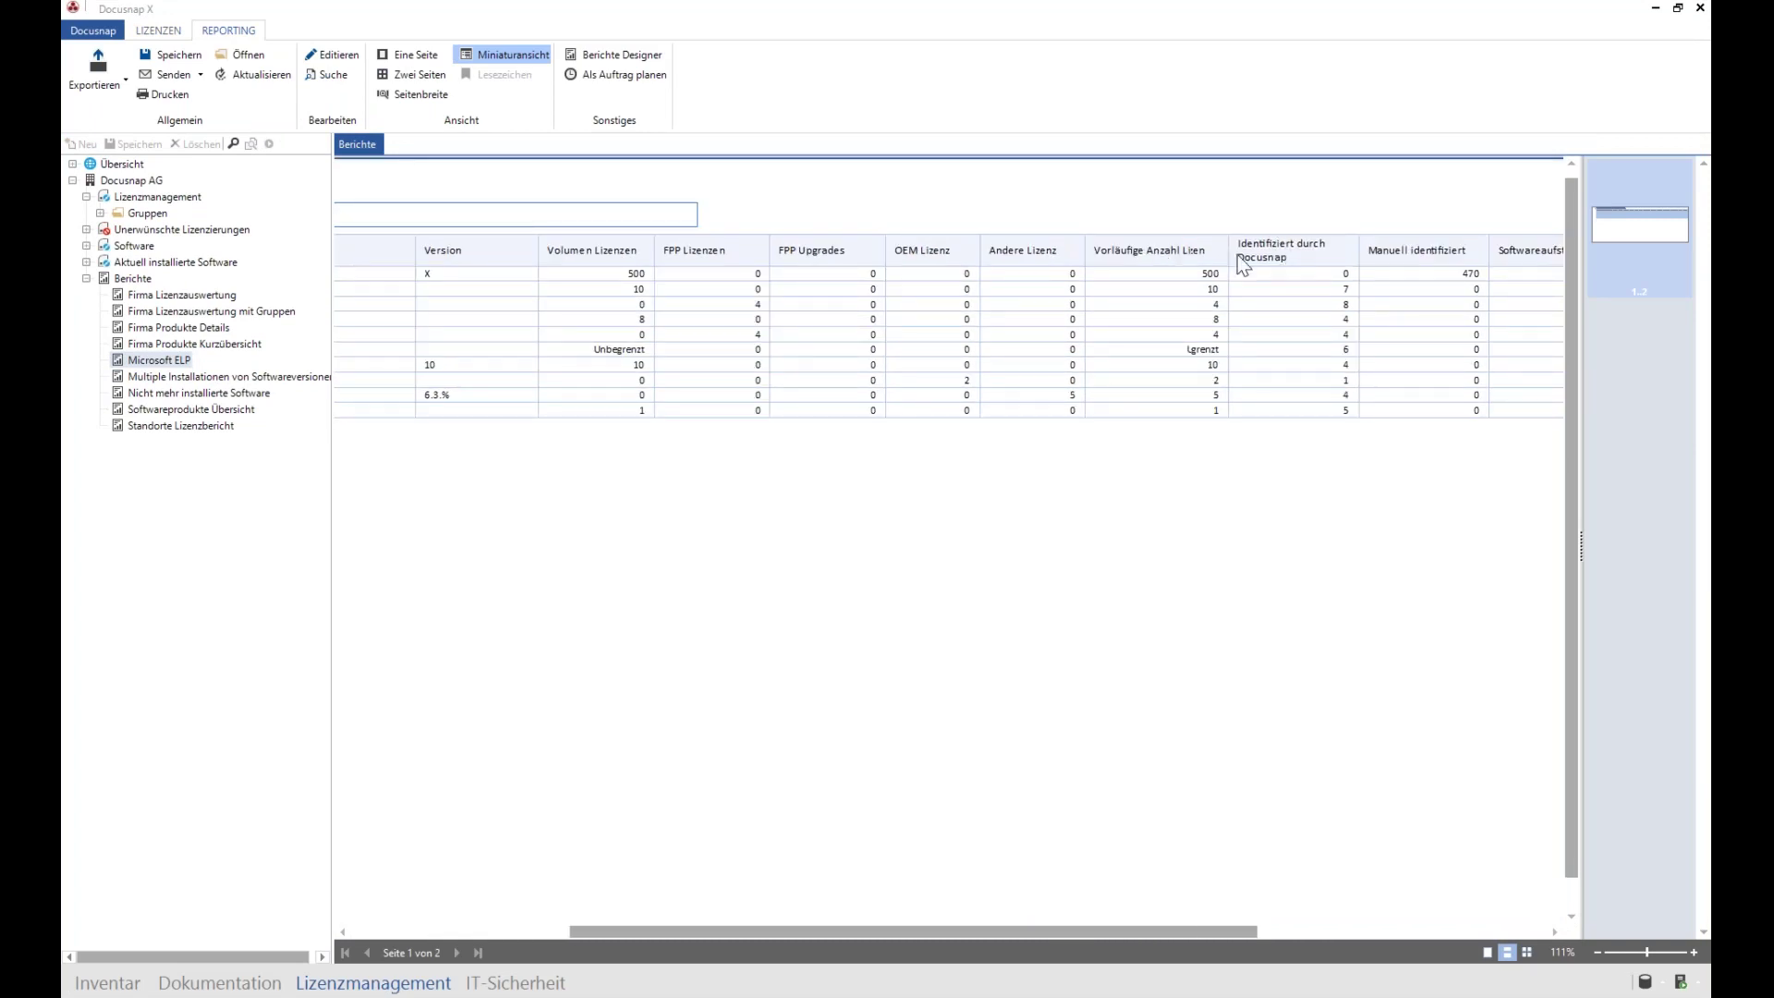
scroll(1285, 277, right, 5)
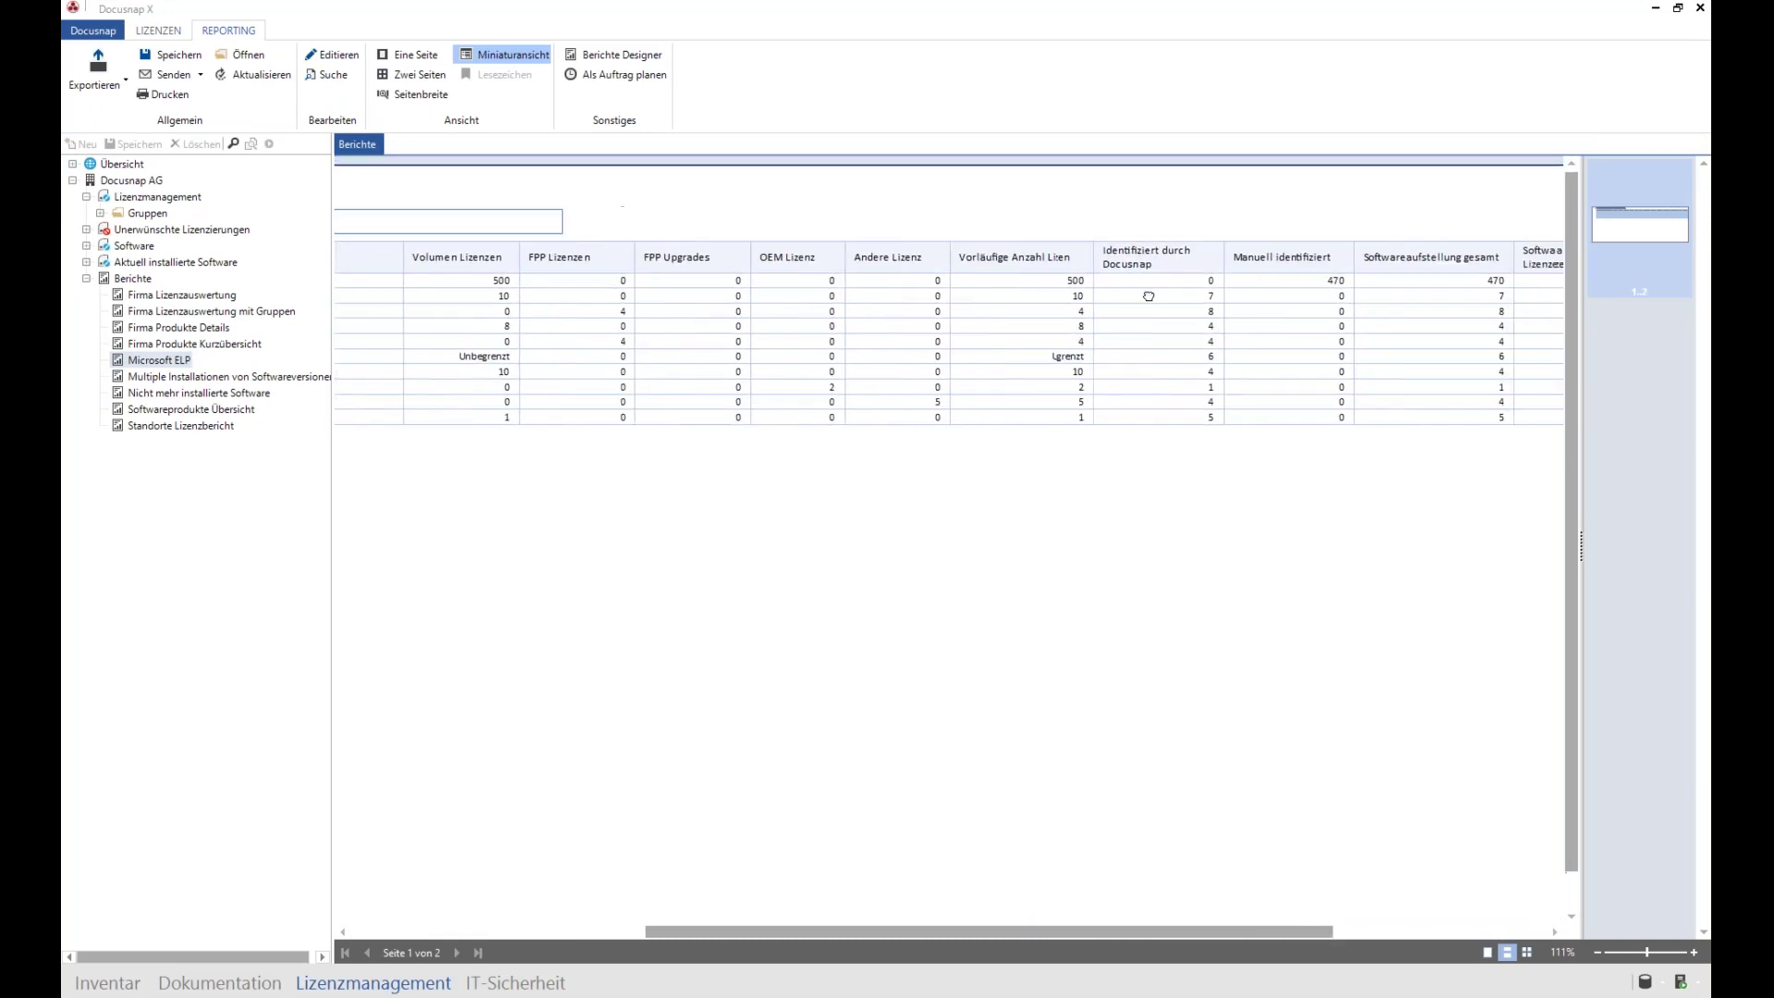
scroll(942, 281, right, 3)
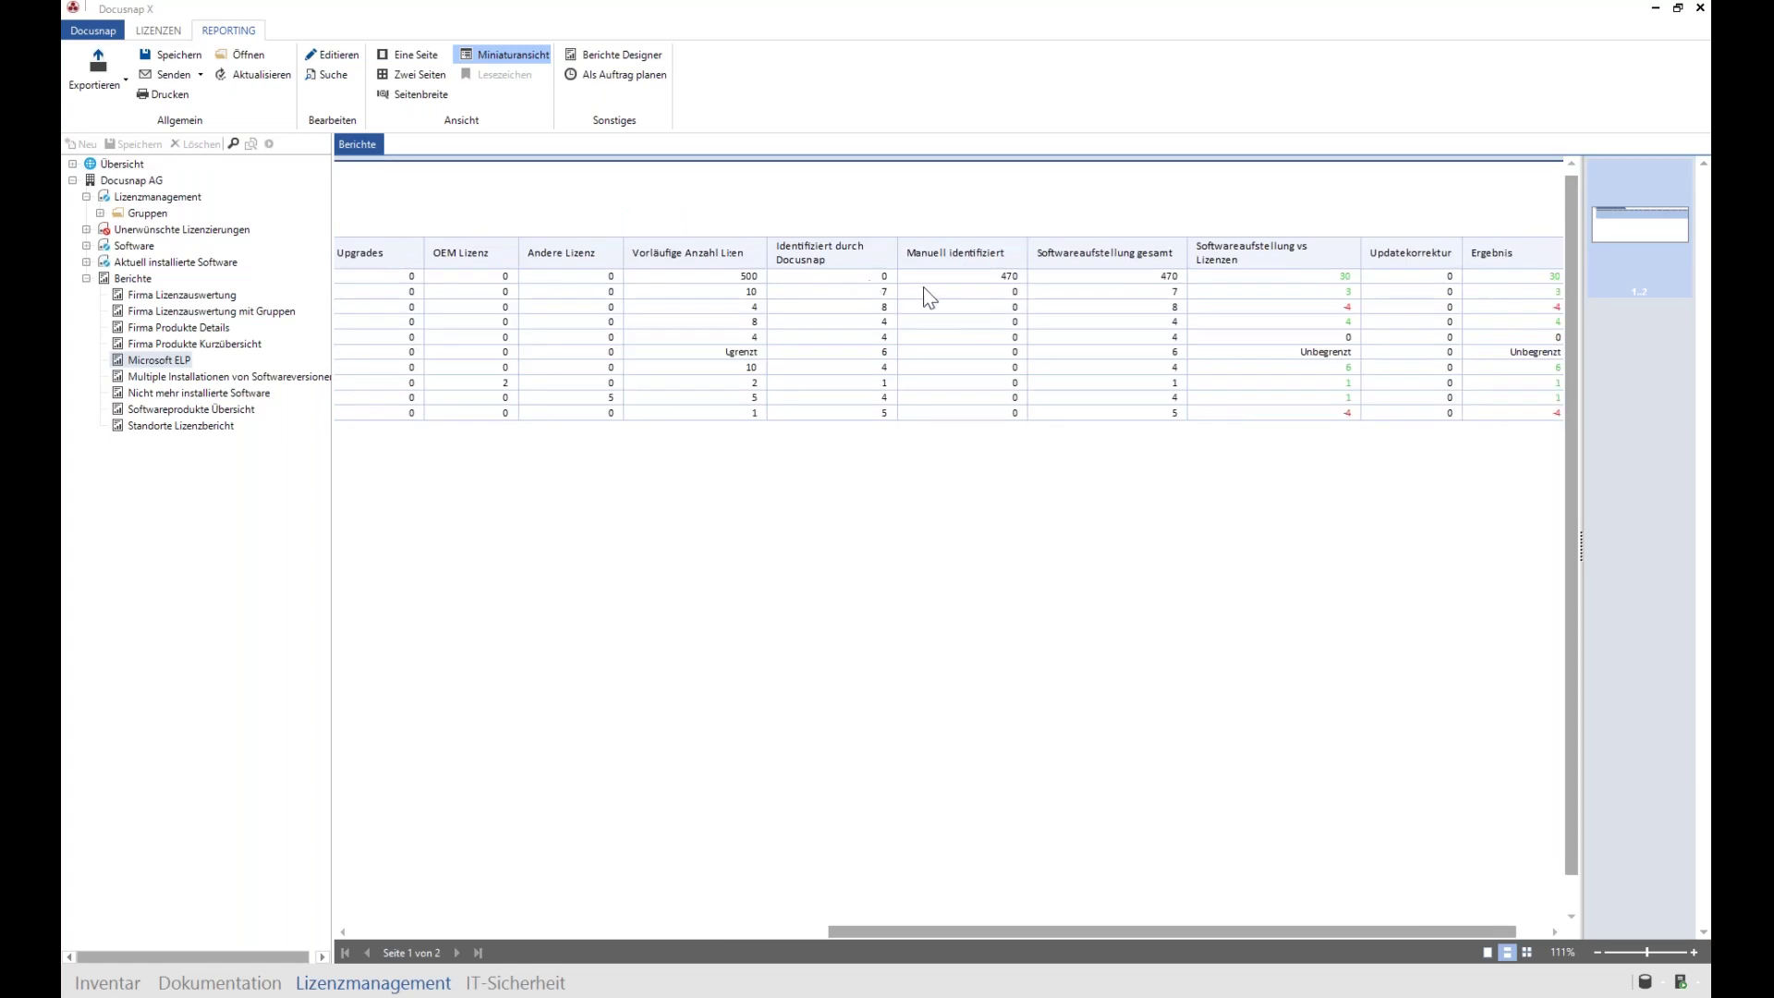
scroll(922, 293, down, 1)
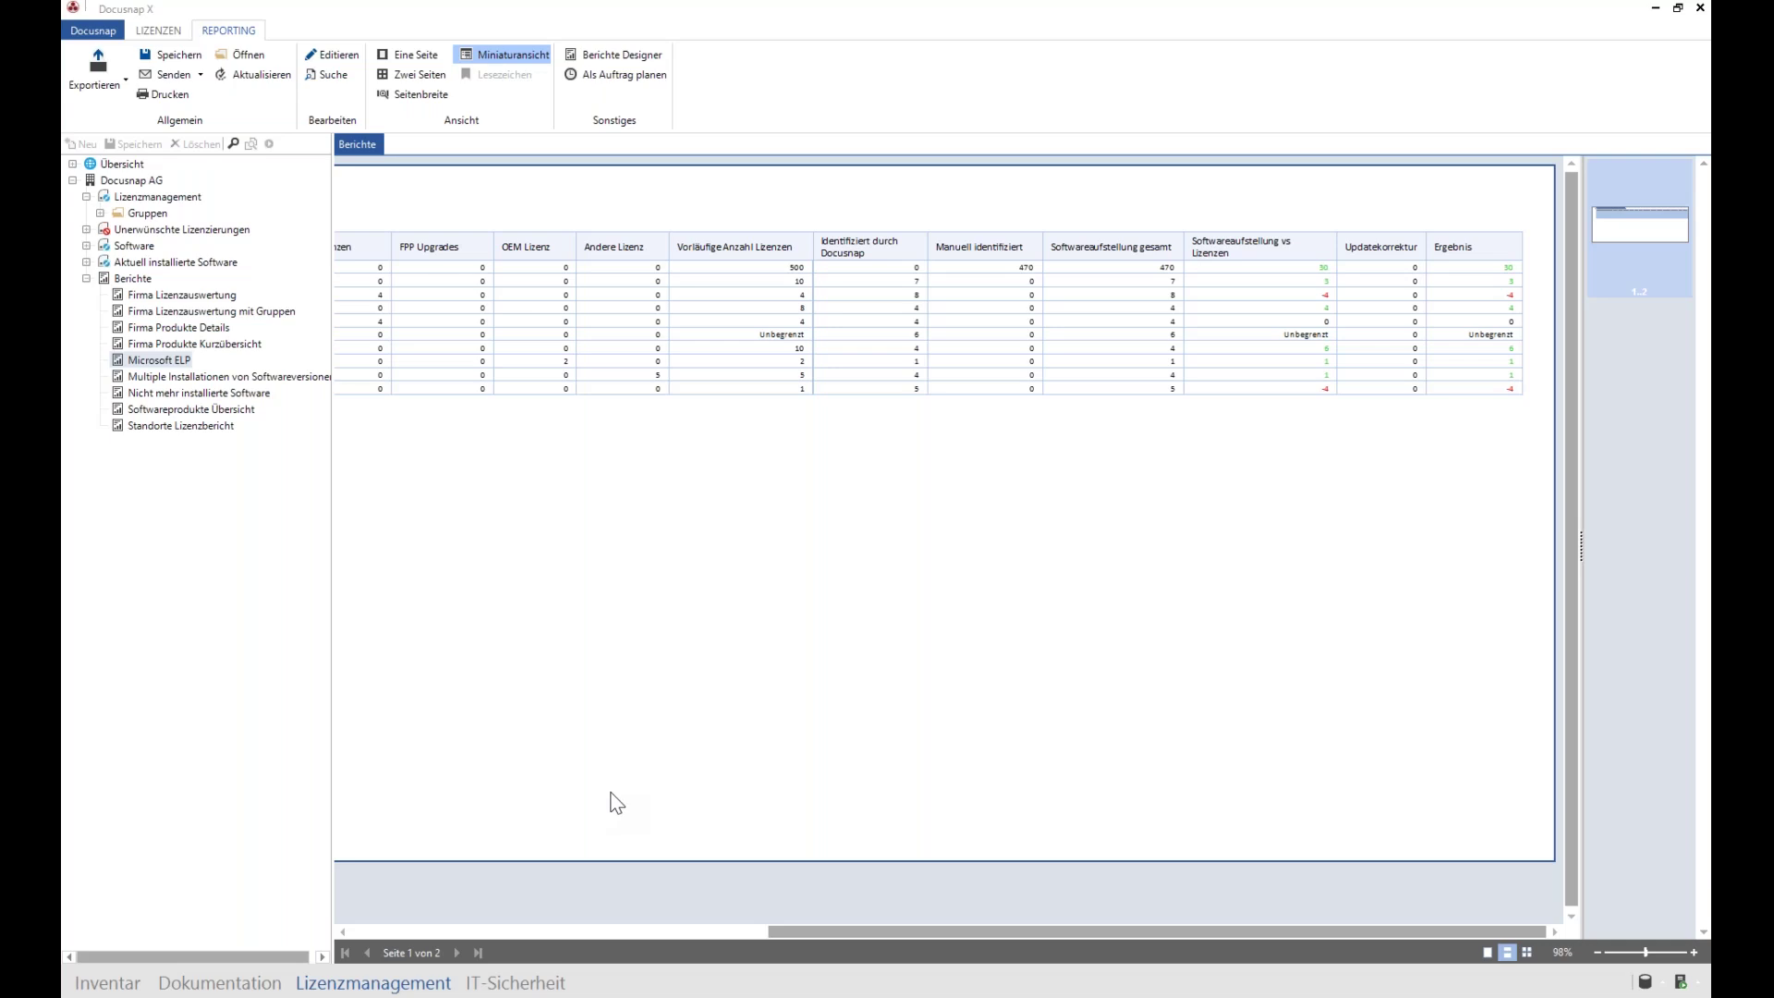
click(604, 931)
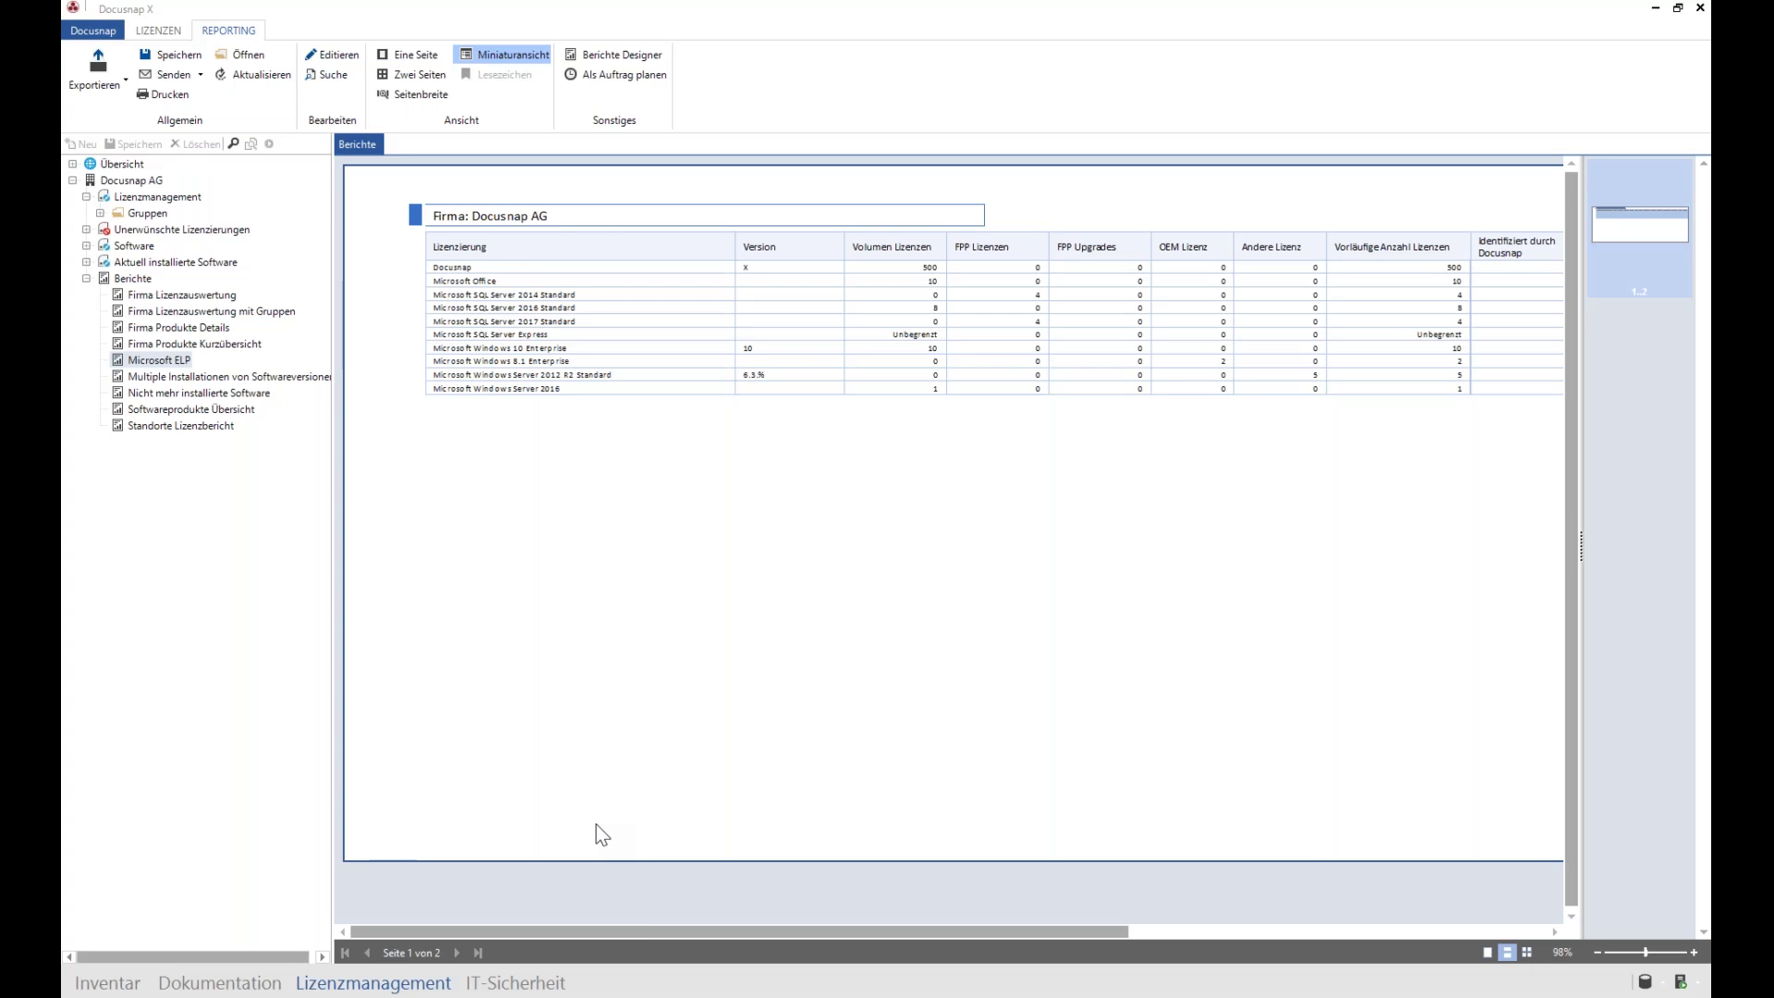
Step: Select the Microsoft OS - Clients group among the license groups, open the wizard for a new software product, and cancel it
click(86, 279)
click(144, 214)
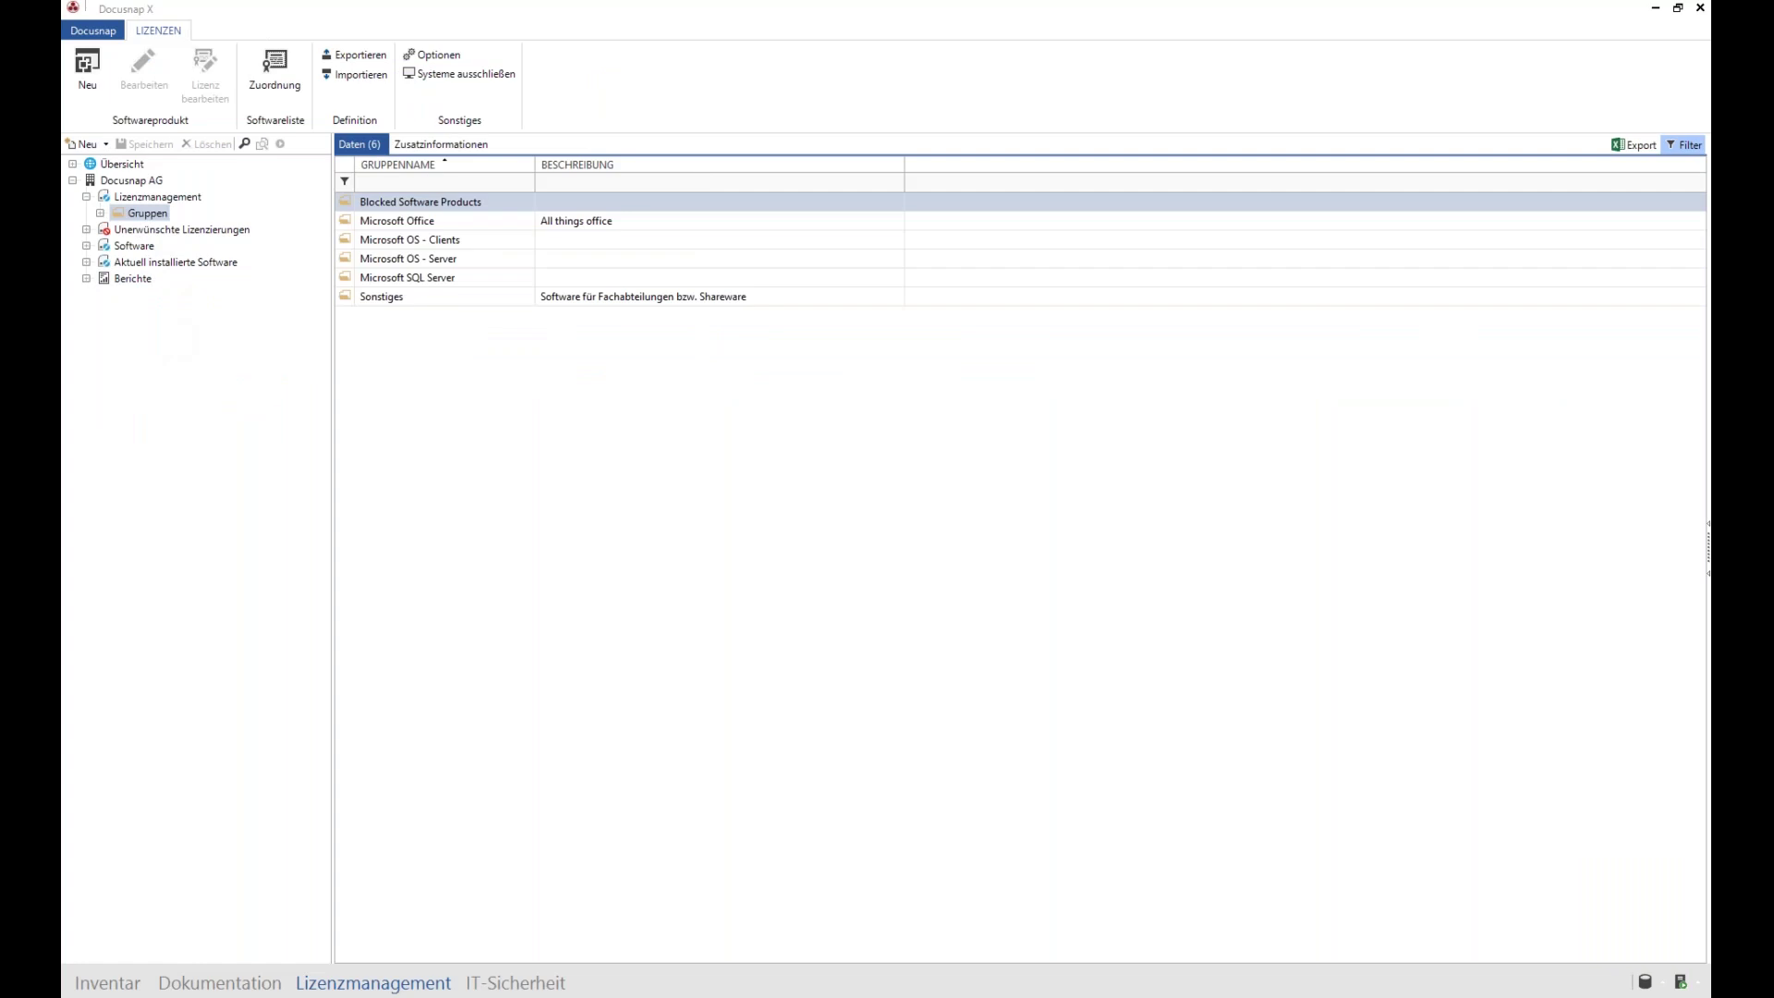
click(100, 213)
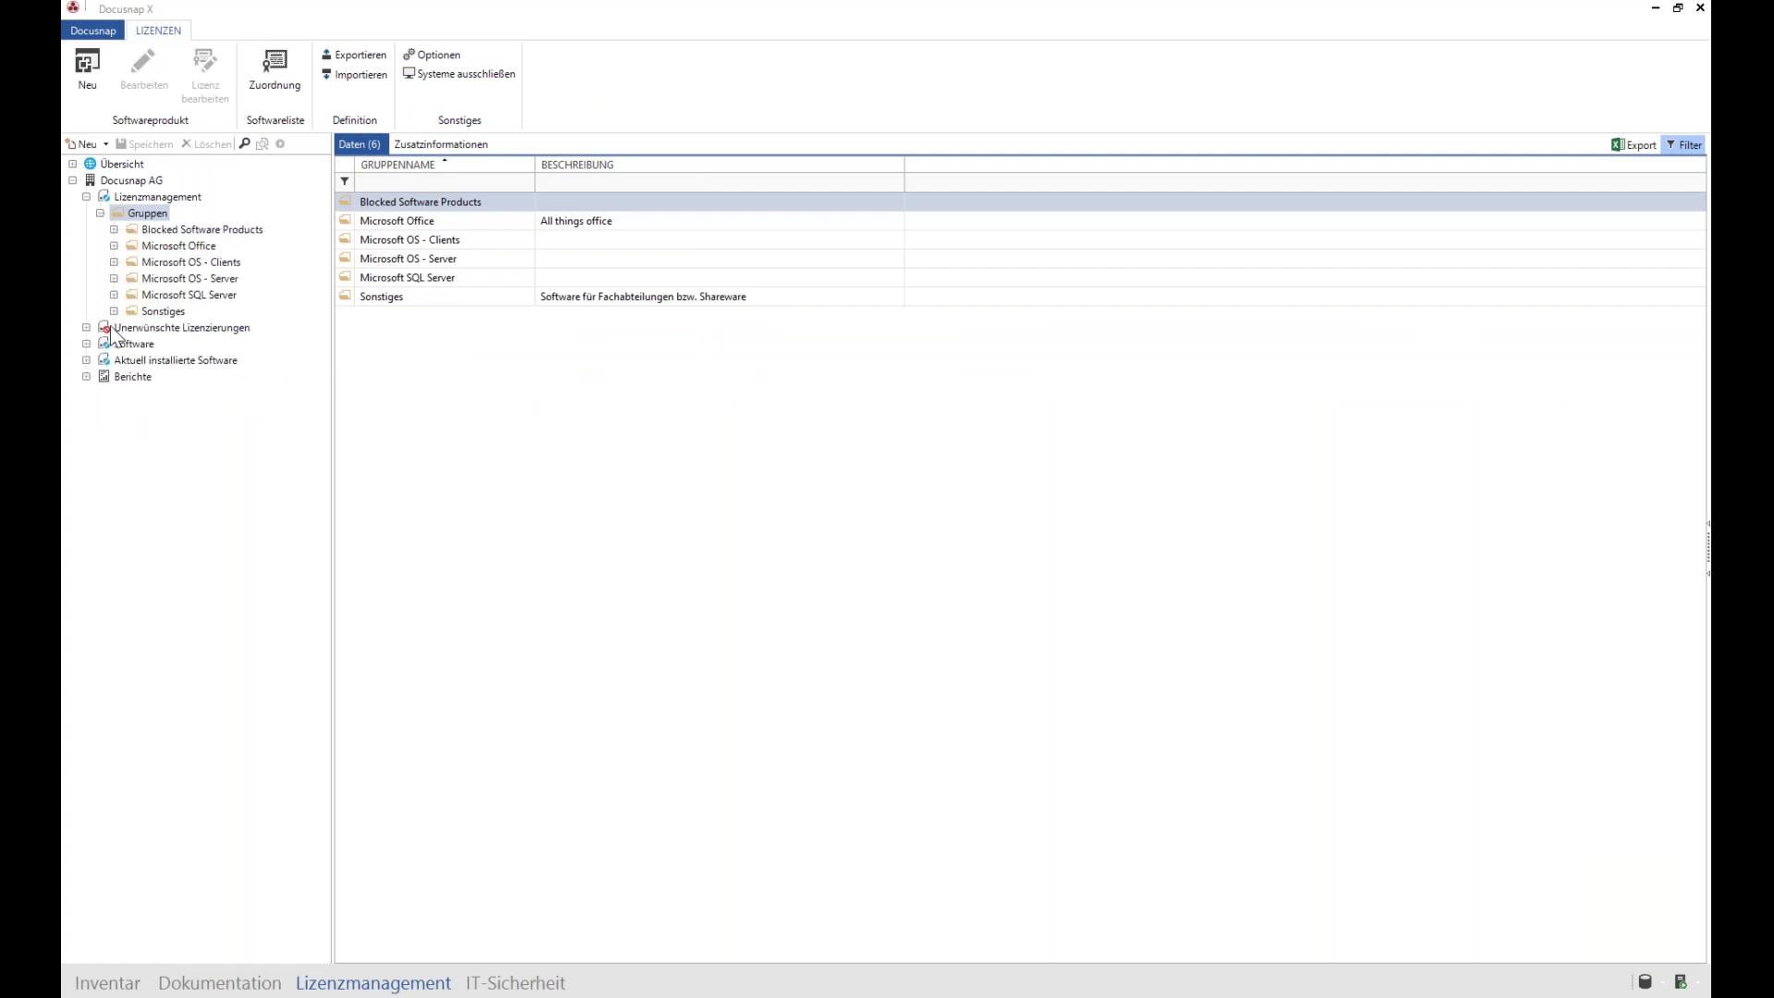
click(205, 262)
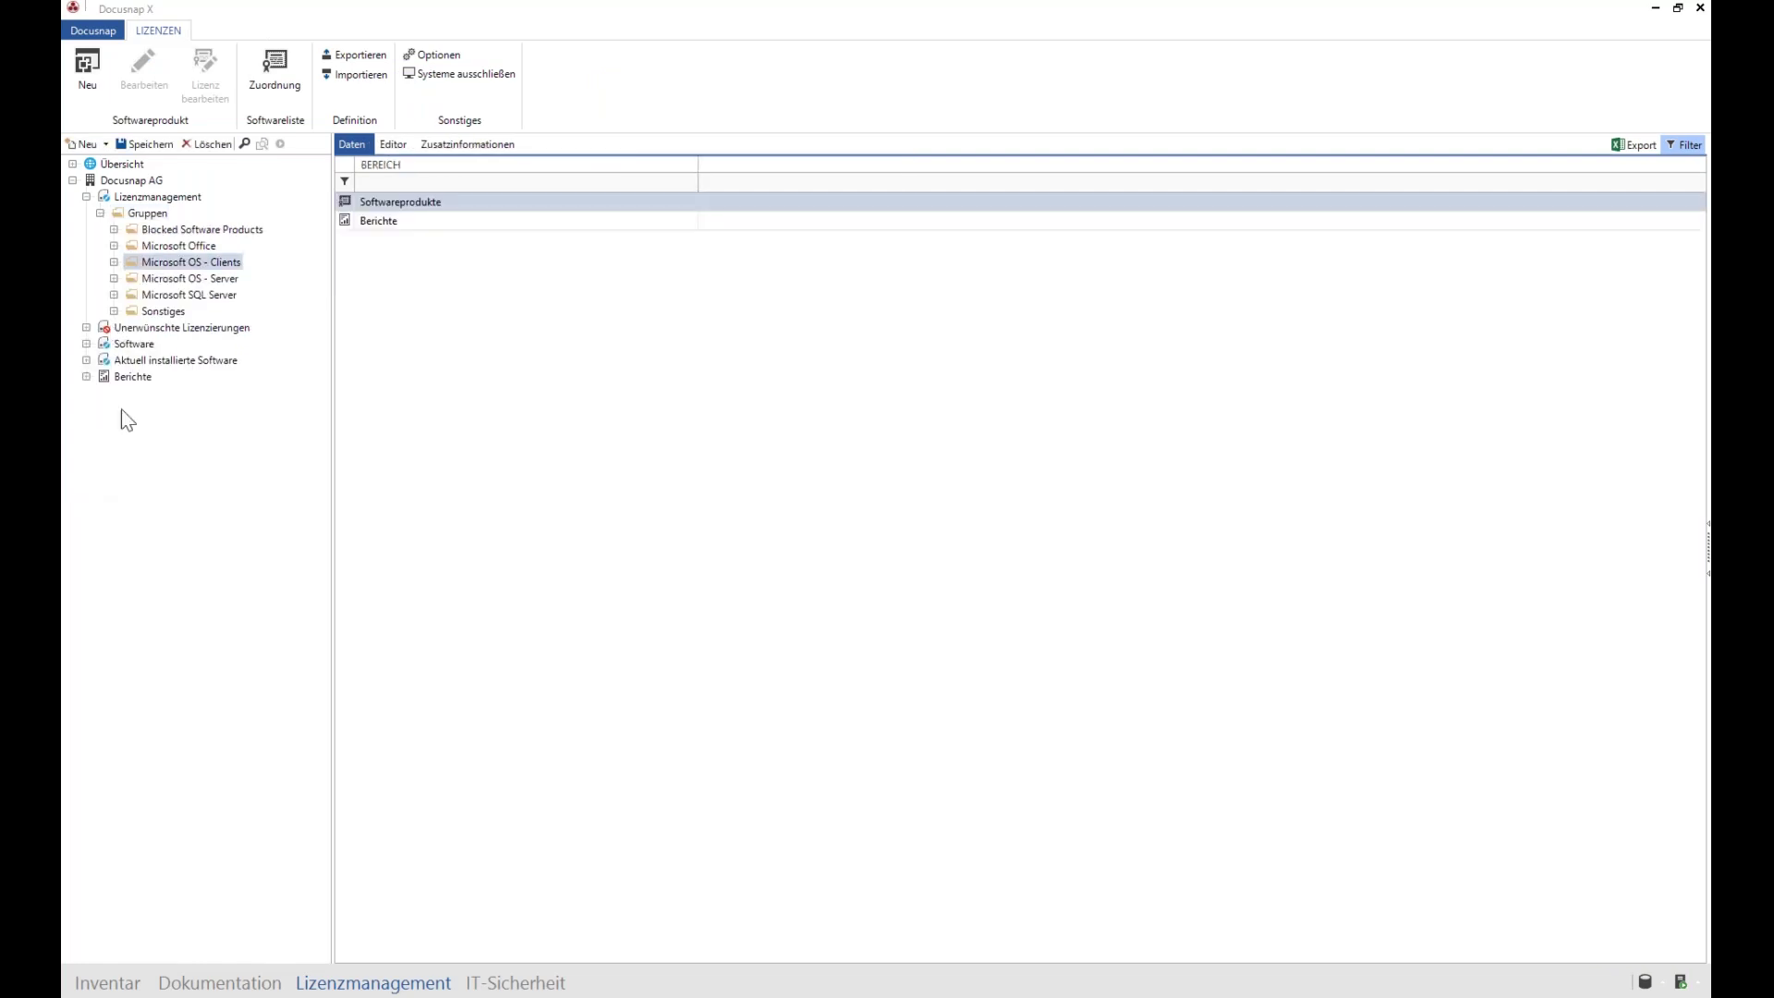
click(85, 74)
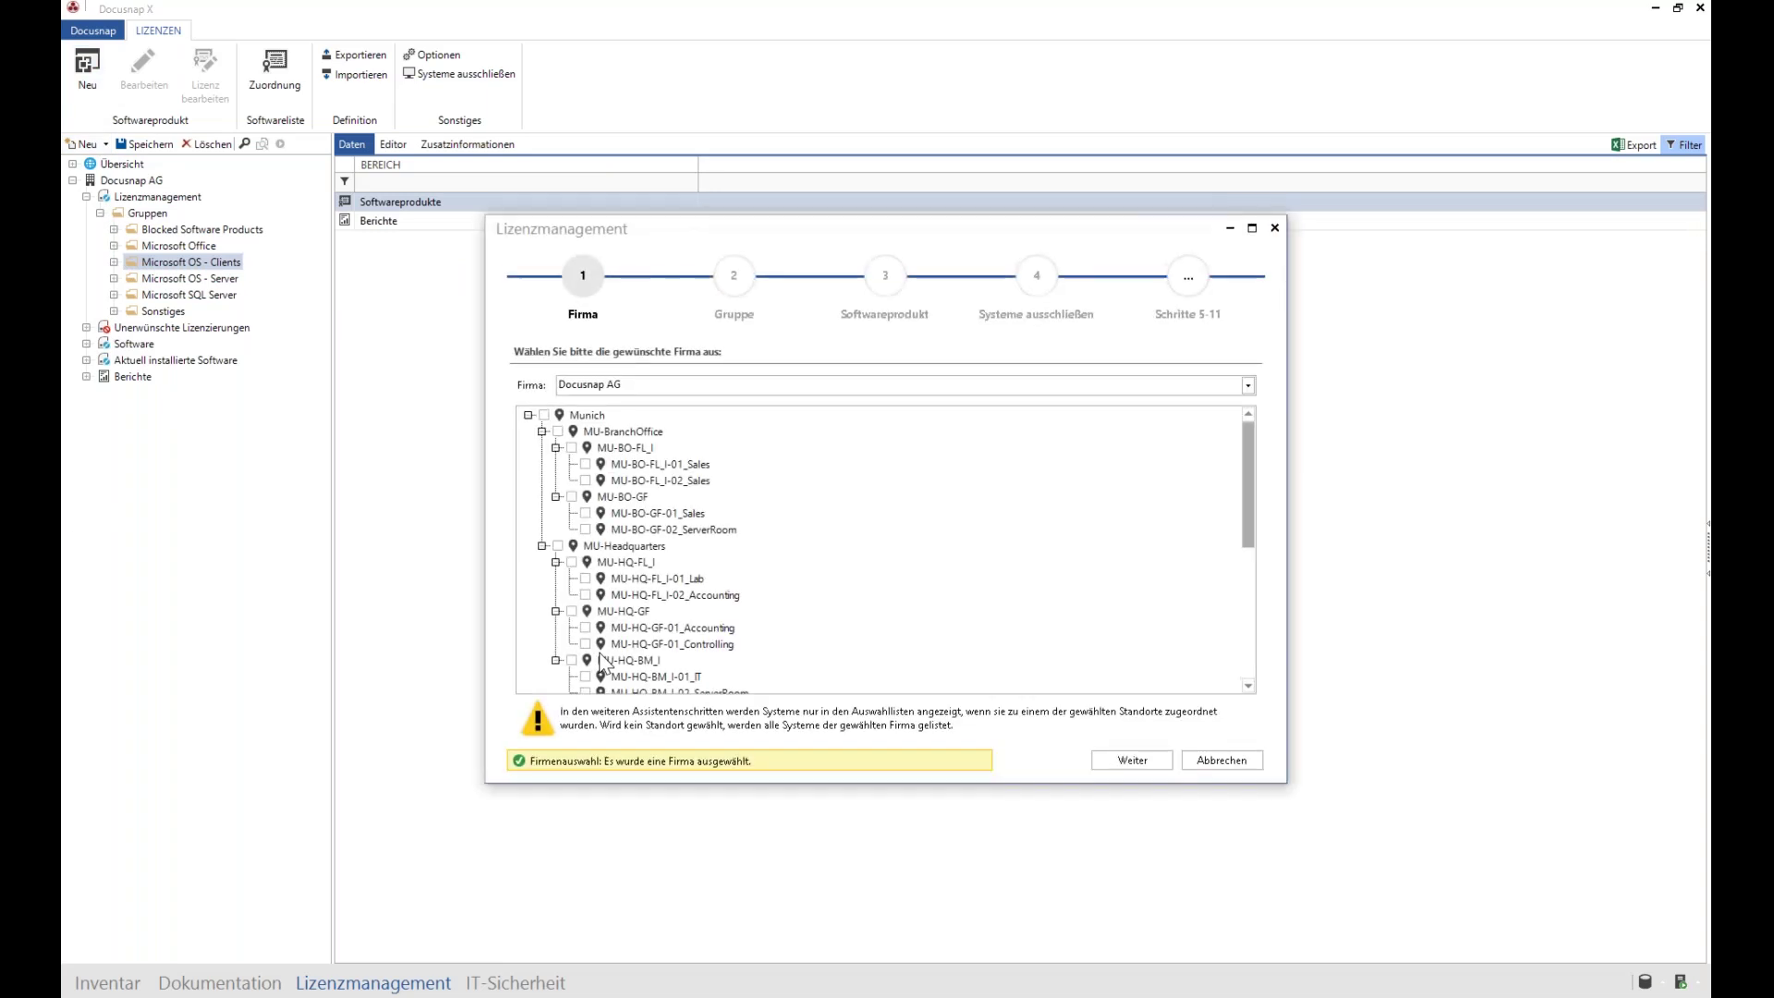
click(1240, 763)
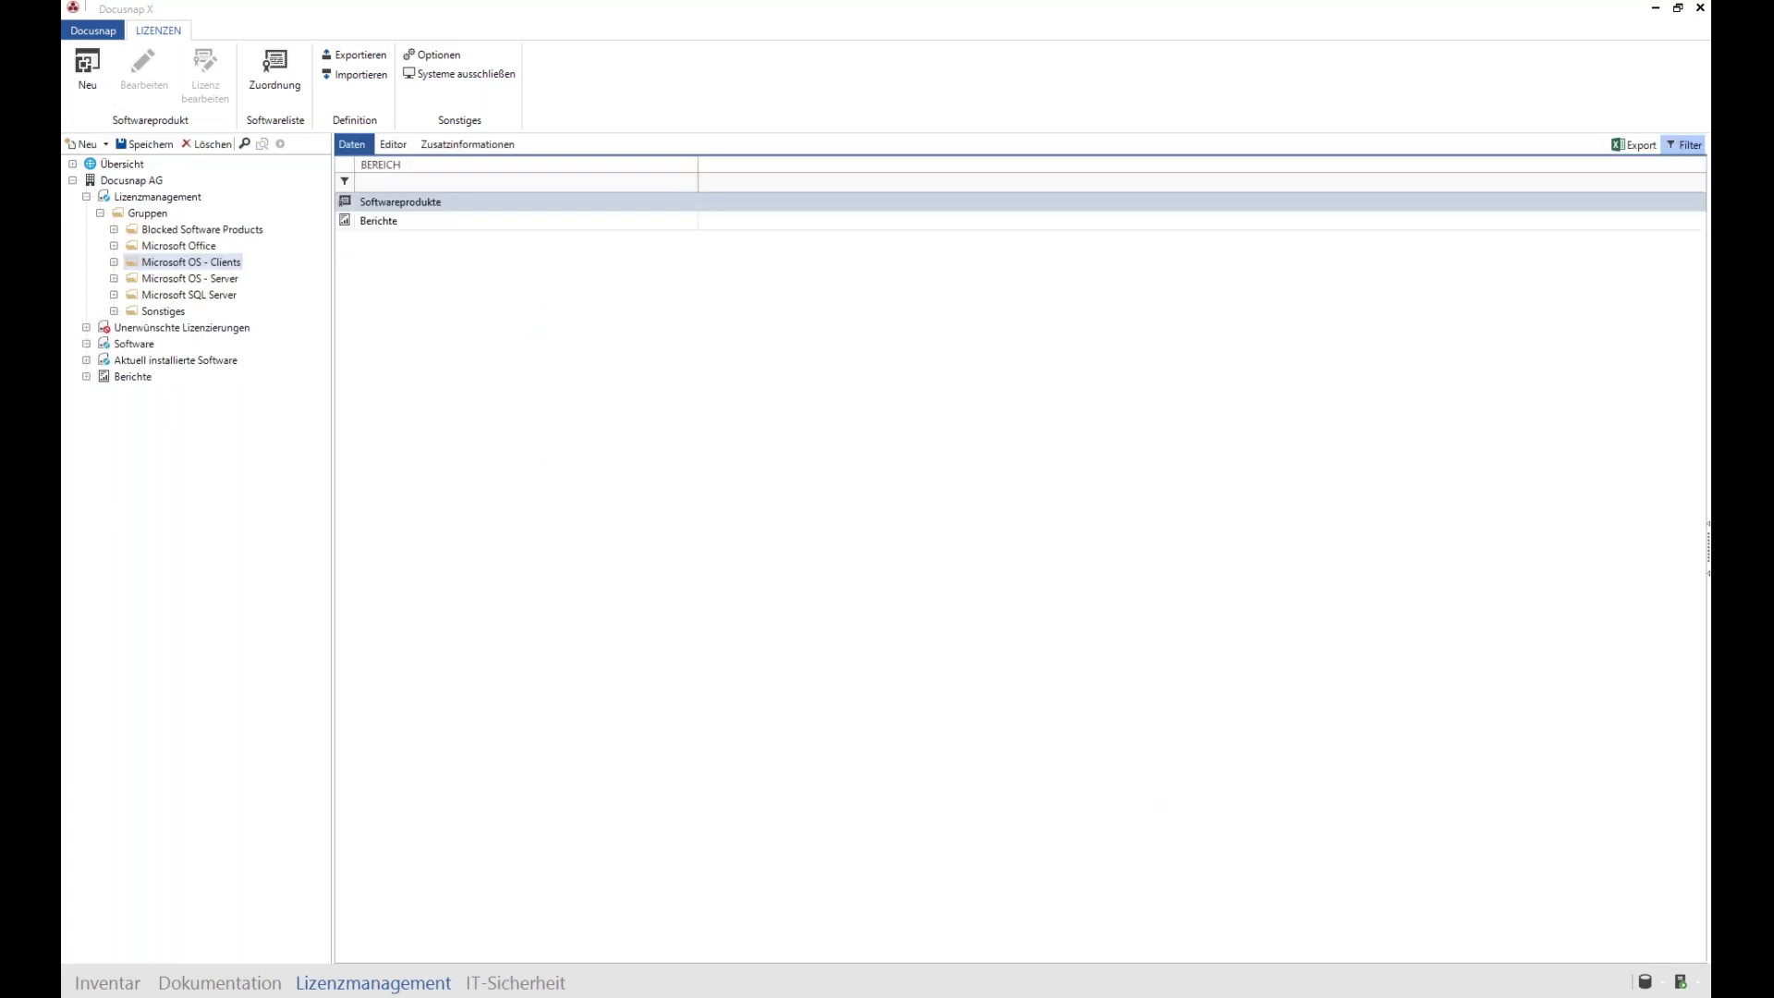
Step: Switch to Foxit Reader, maximize Windows10-QOS.pdf, and examine which operating systems qualify for the Windows 10 upgrade
key(alt+Tab)
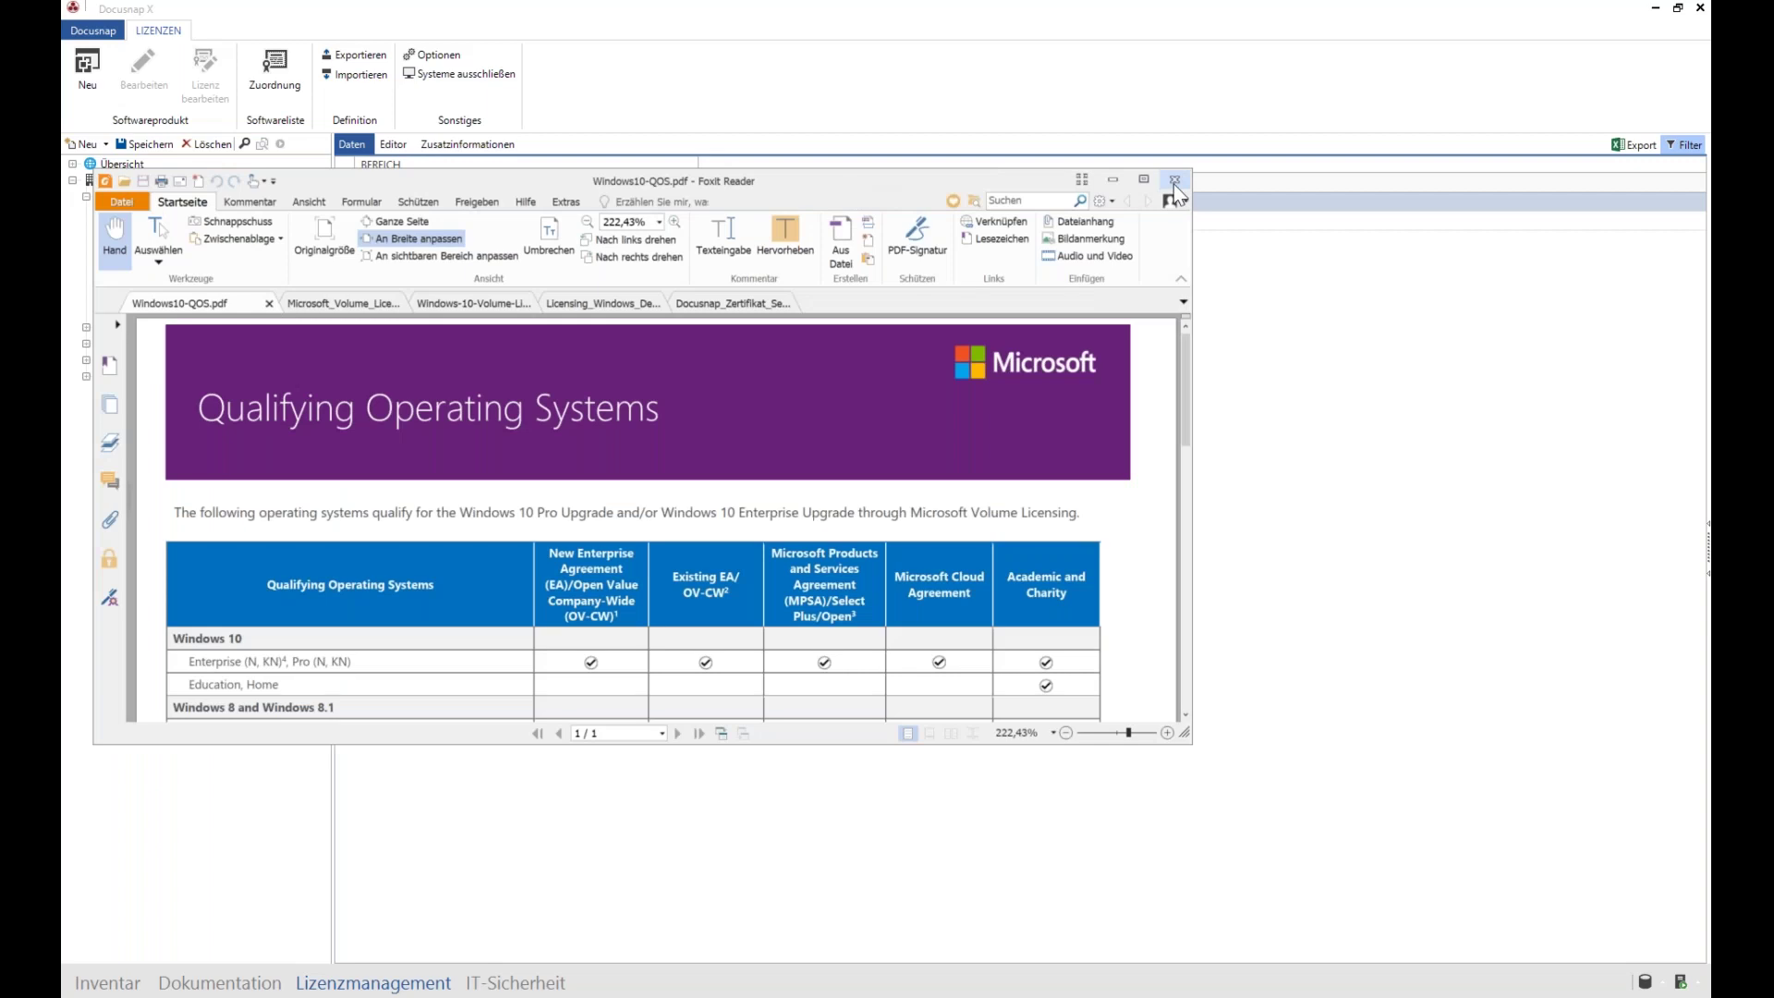
double_click(1149, 178)
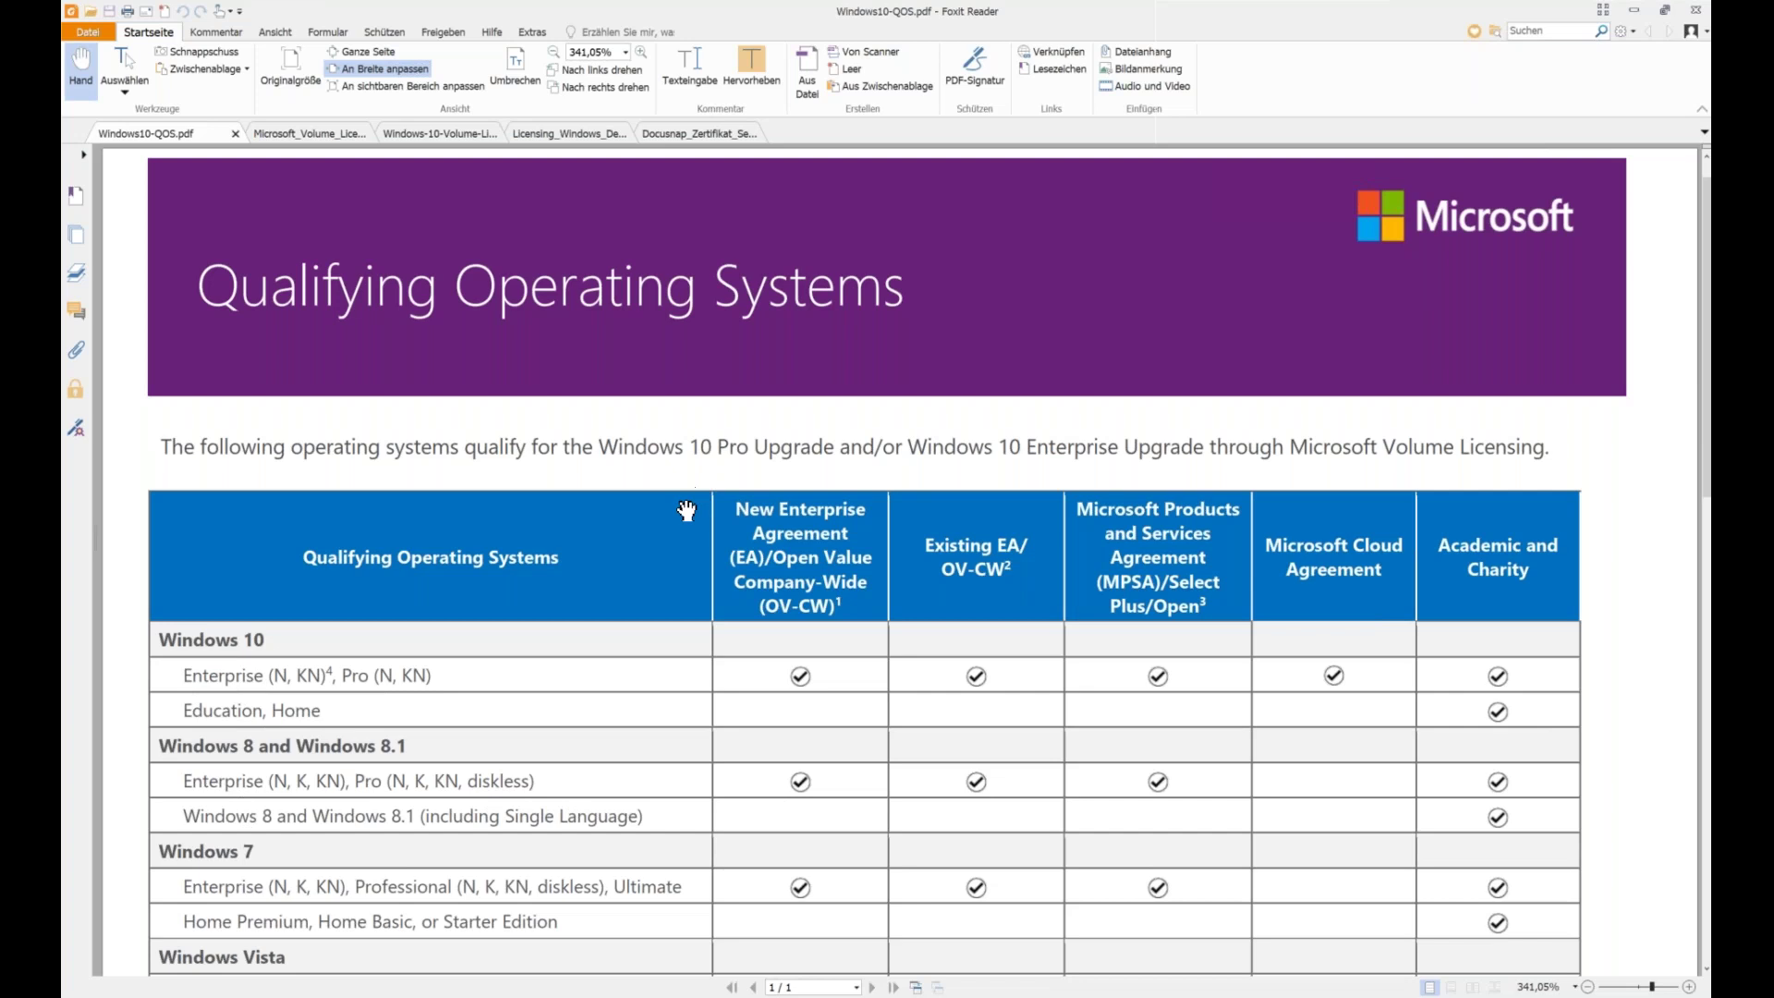
scroll(686, 511, down, 1)
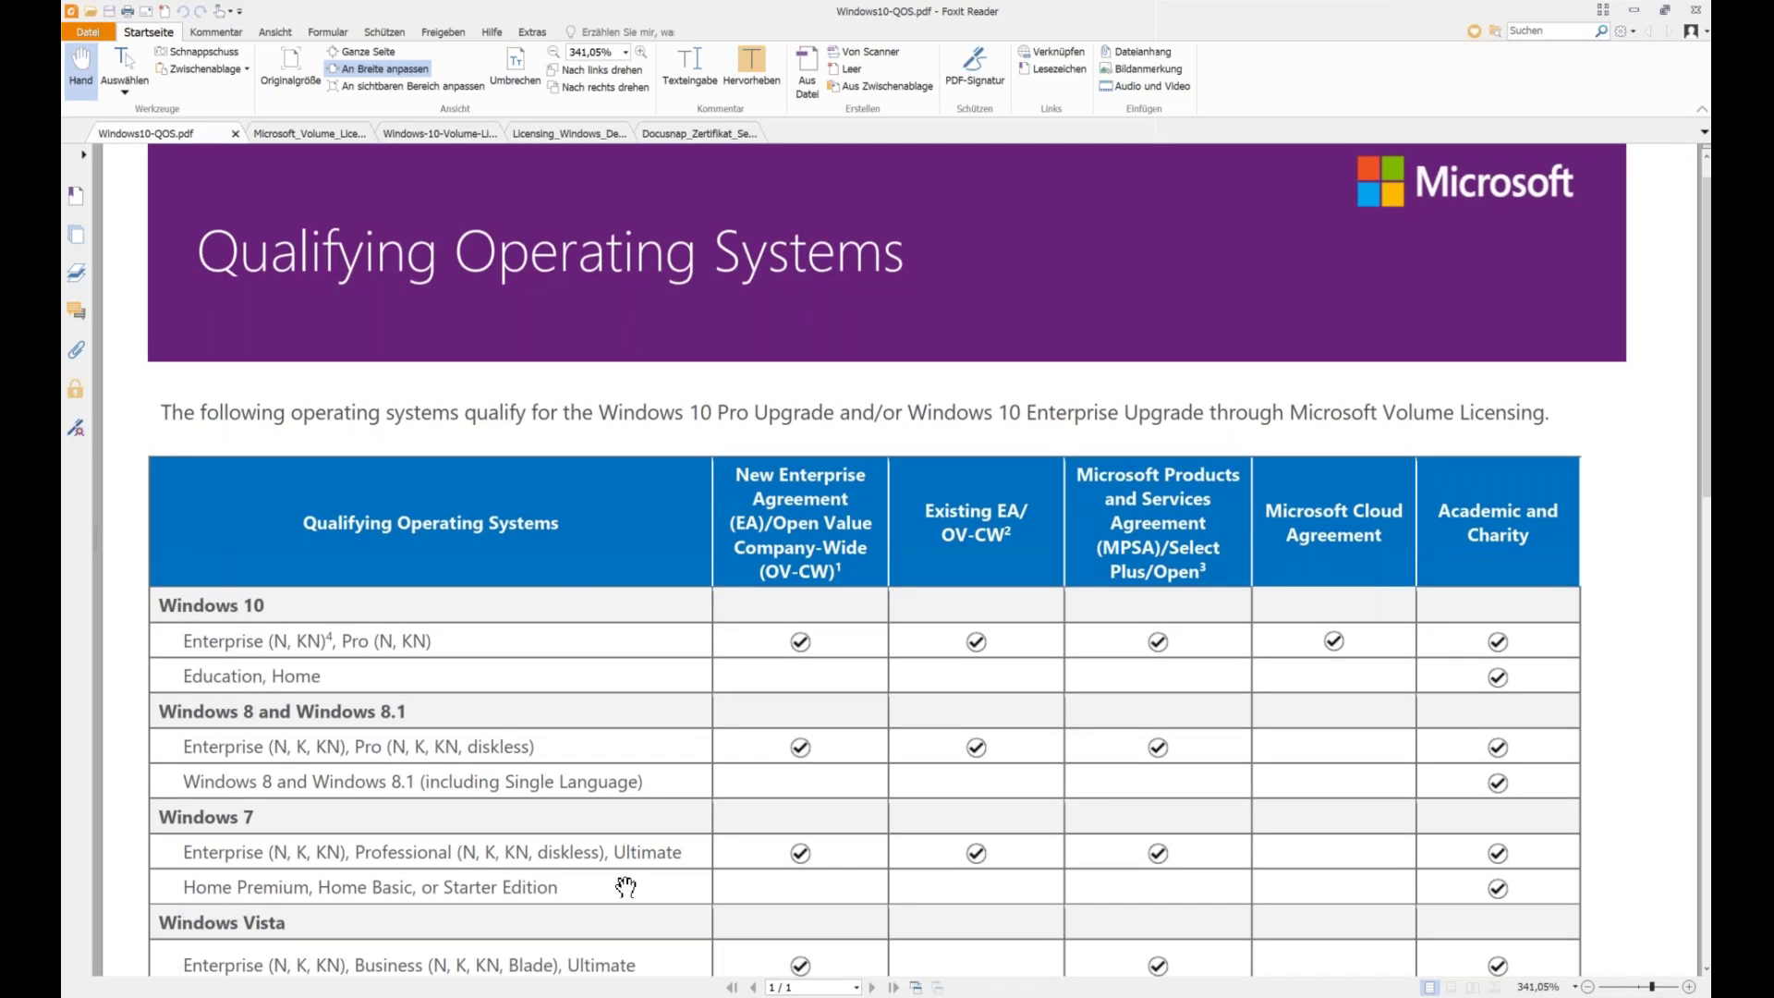
Step: Examine the qualifying operating systems and the Windows 10 downgrade table, and open Licensing_Windows_Desktop_OS_for_Virtual_Machines.pdf
scroll(630, 887, down, 6)
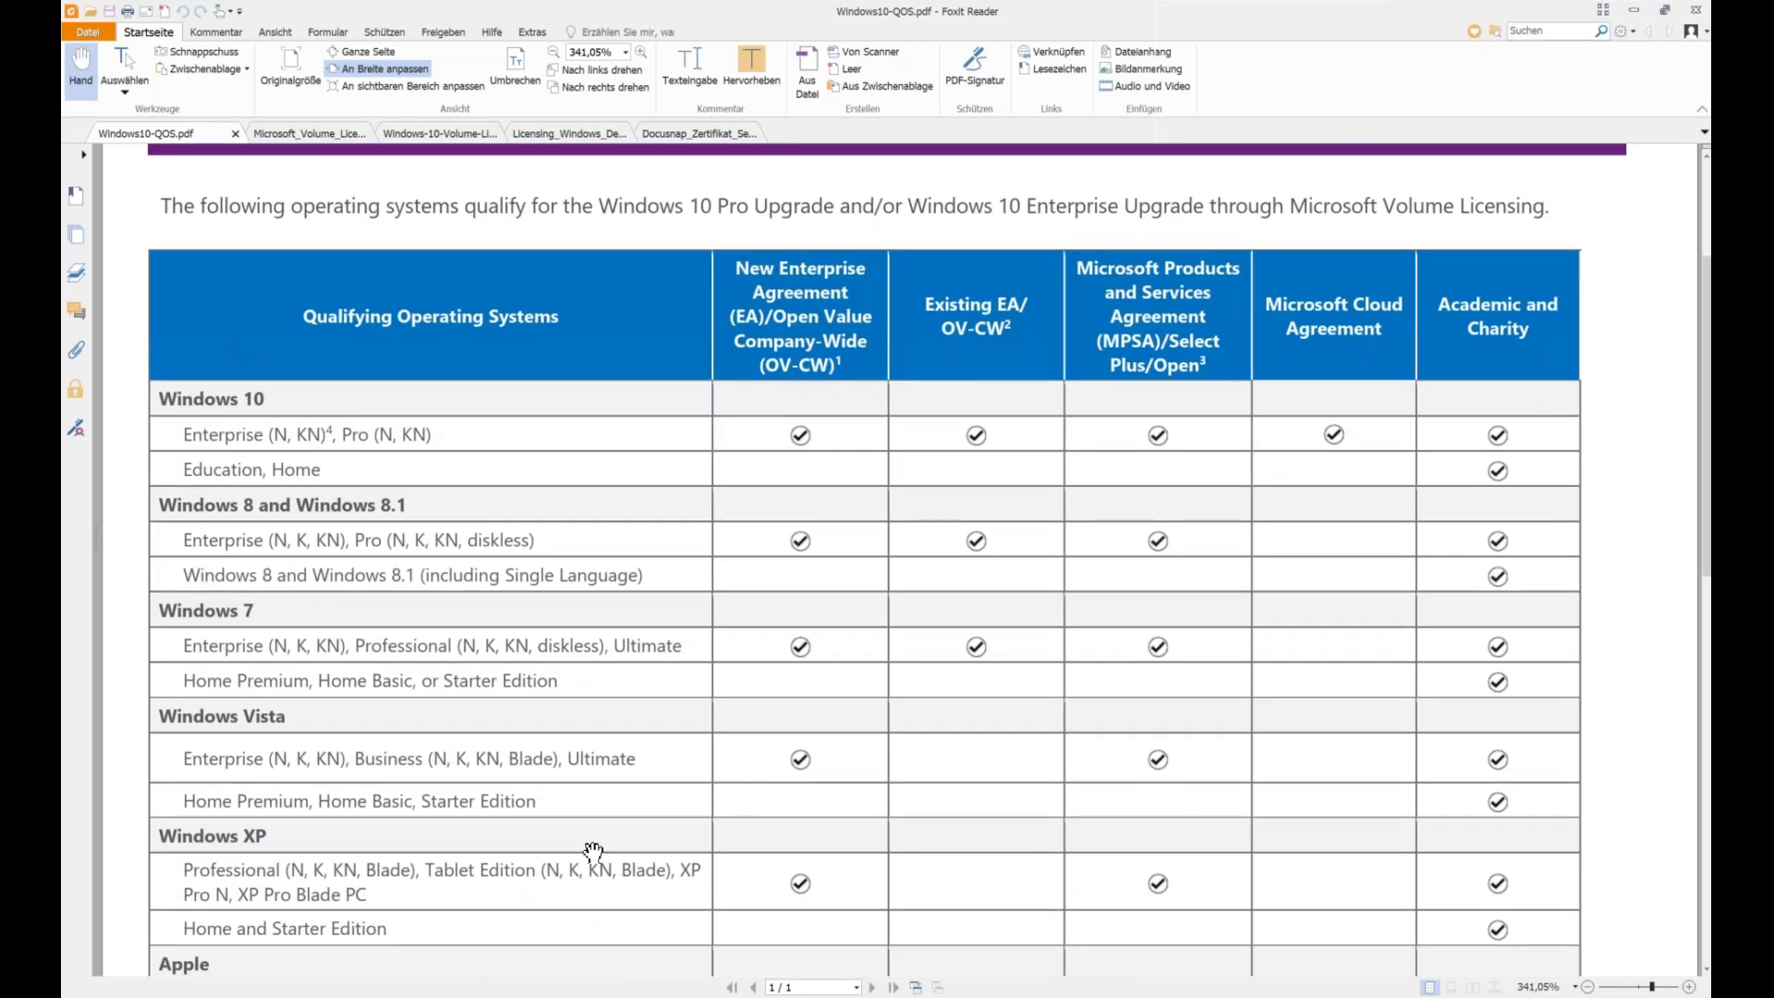
scroll(593, 850, up, 7)
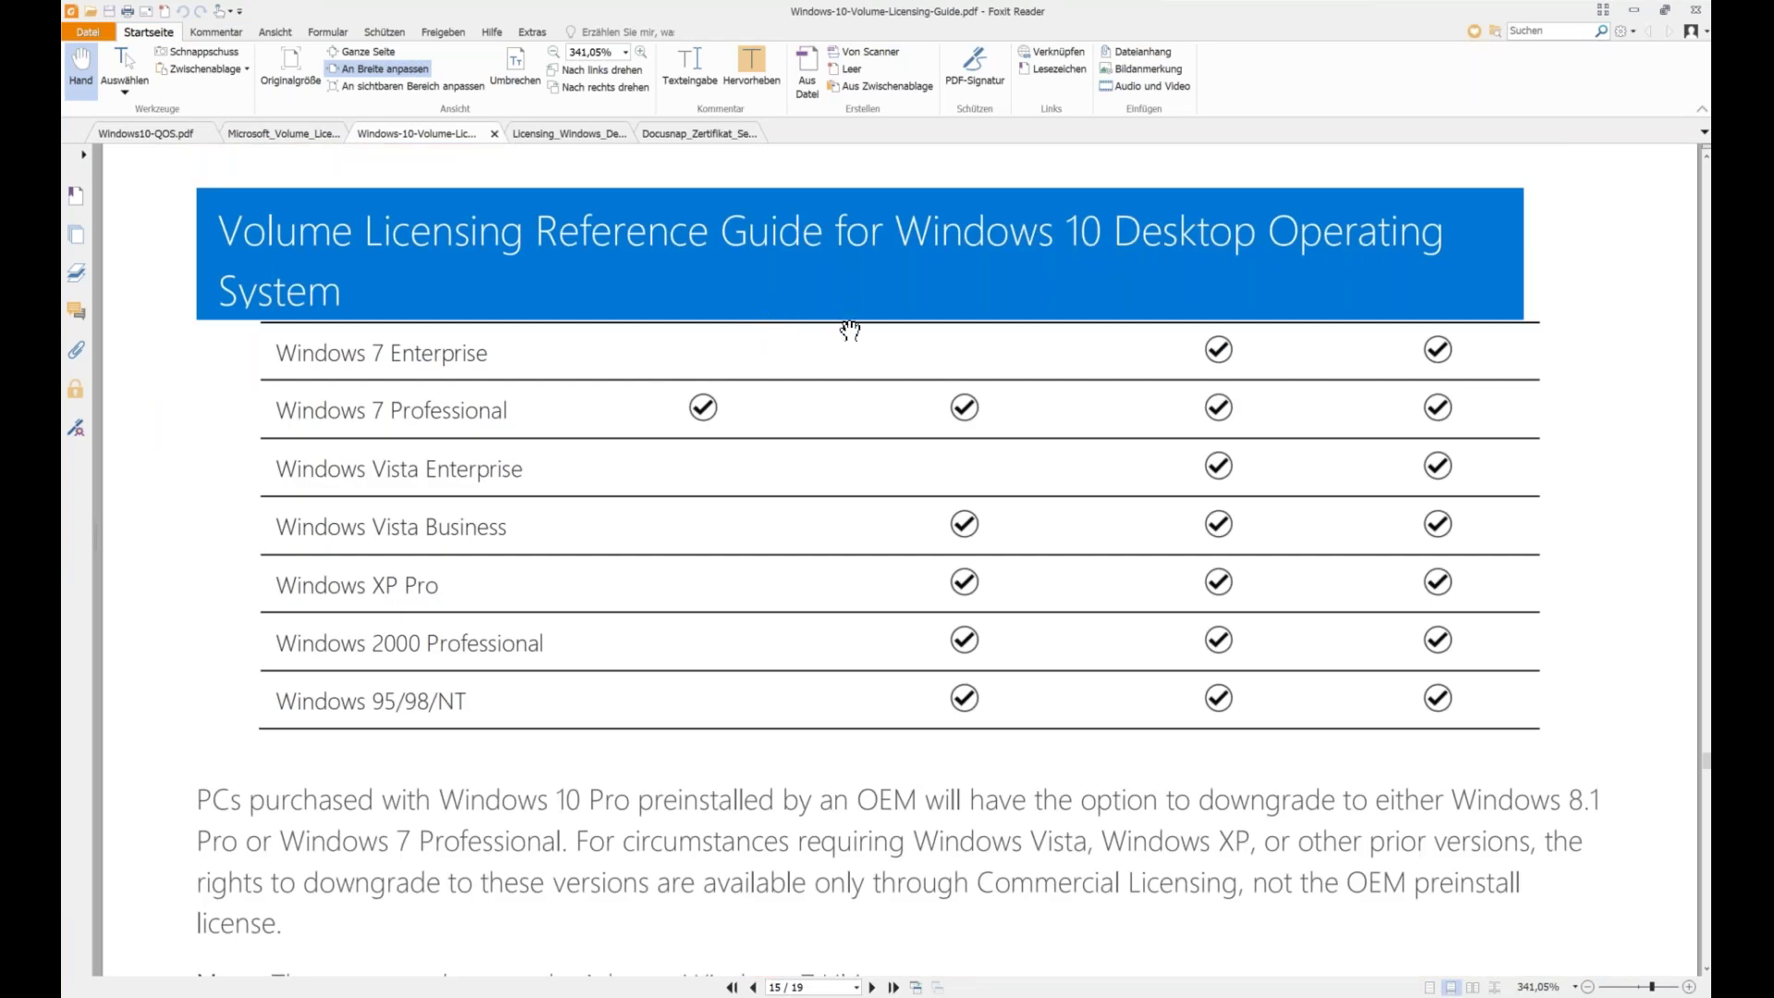
scroll(863, 315, down, 3)
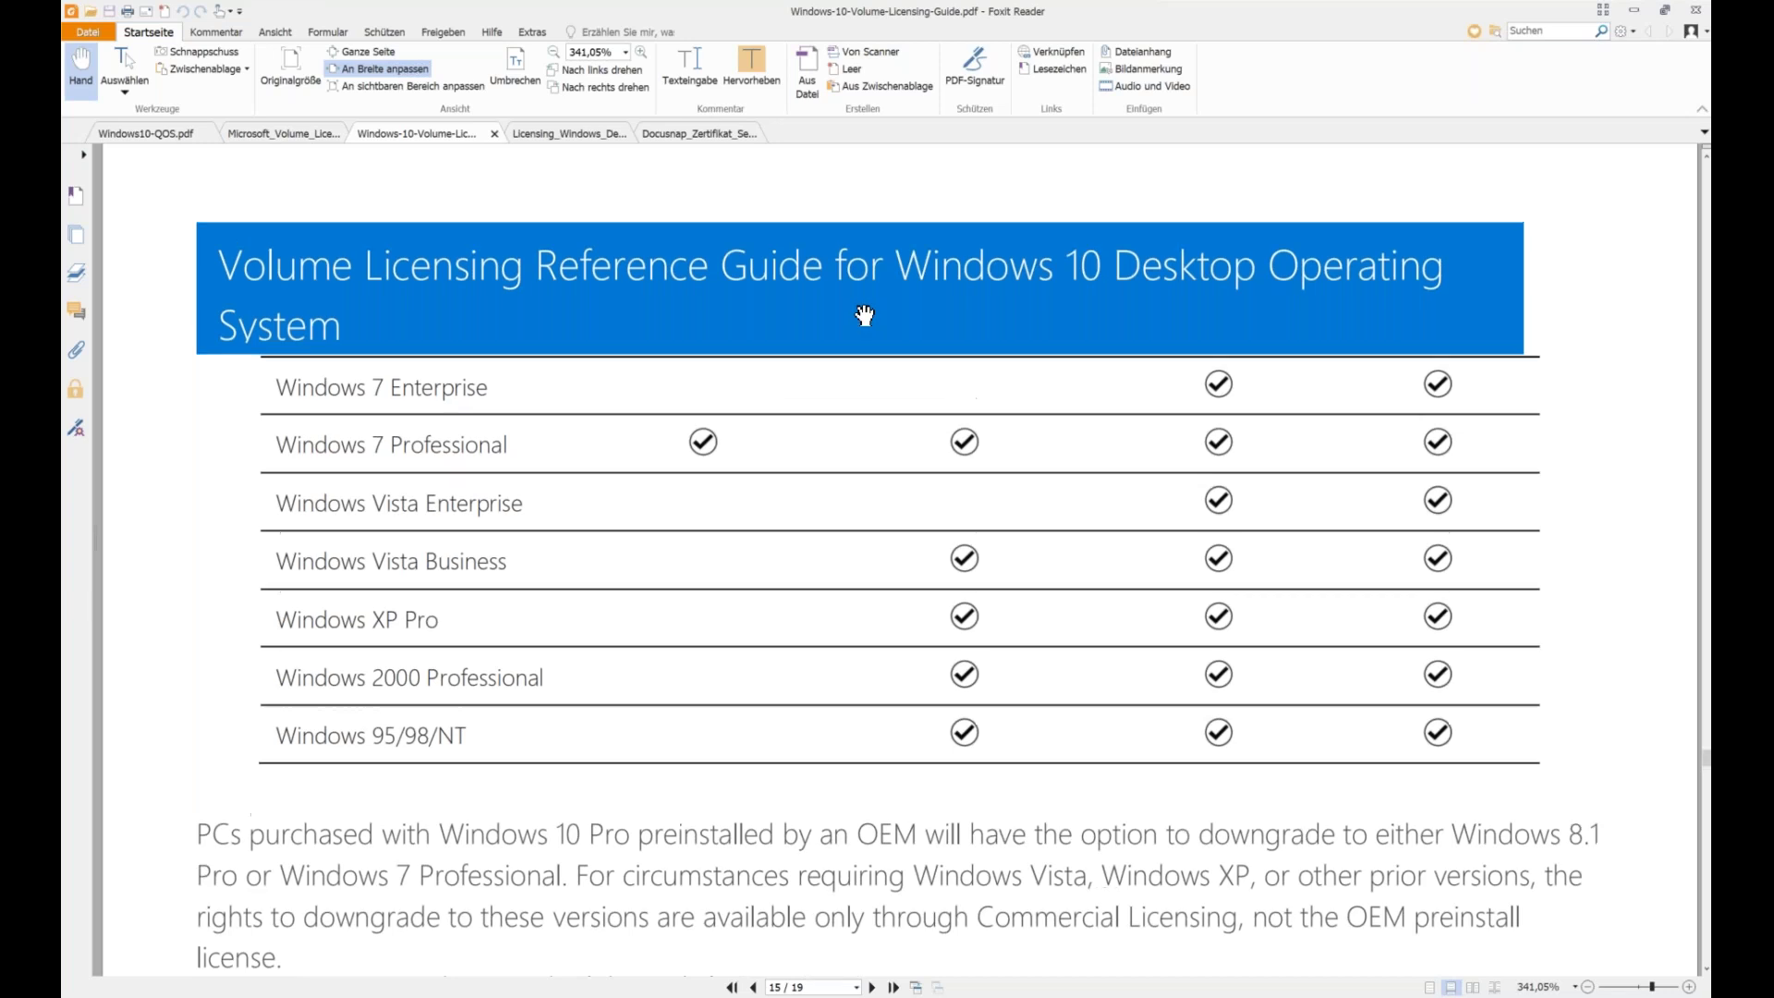
scroll(864, 315, up, 3)
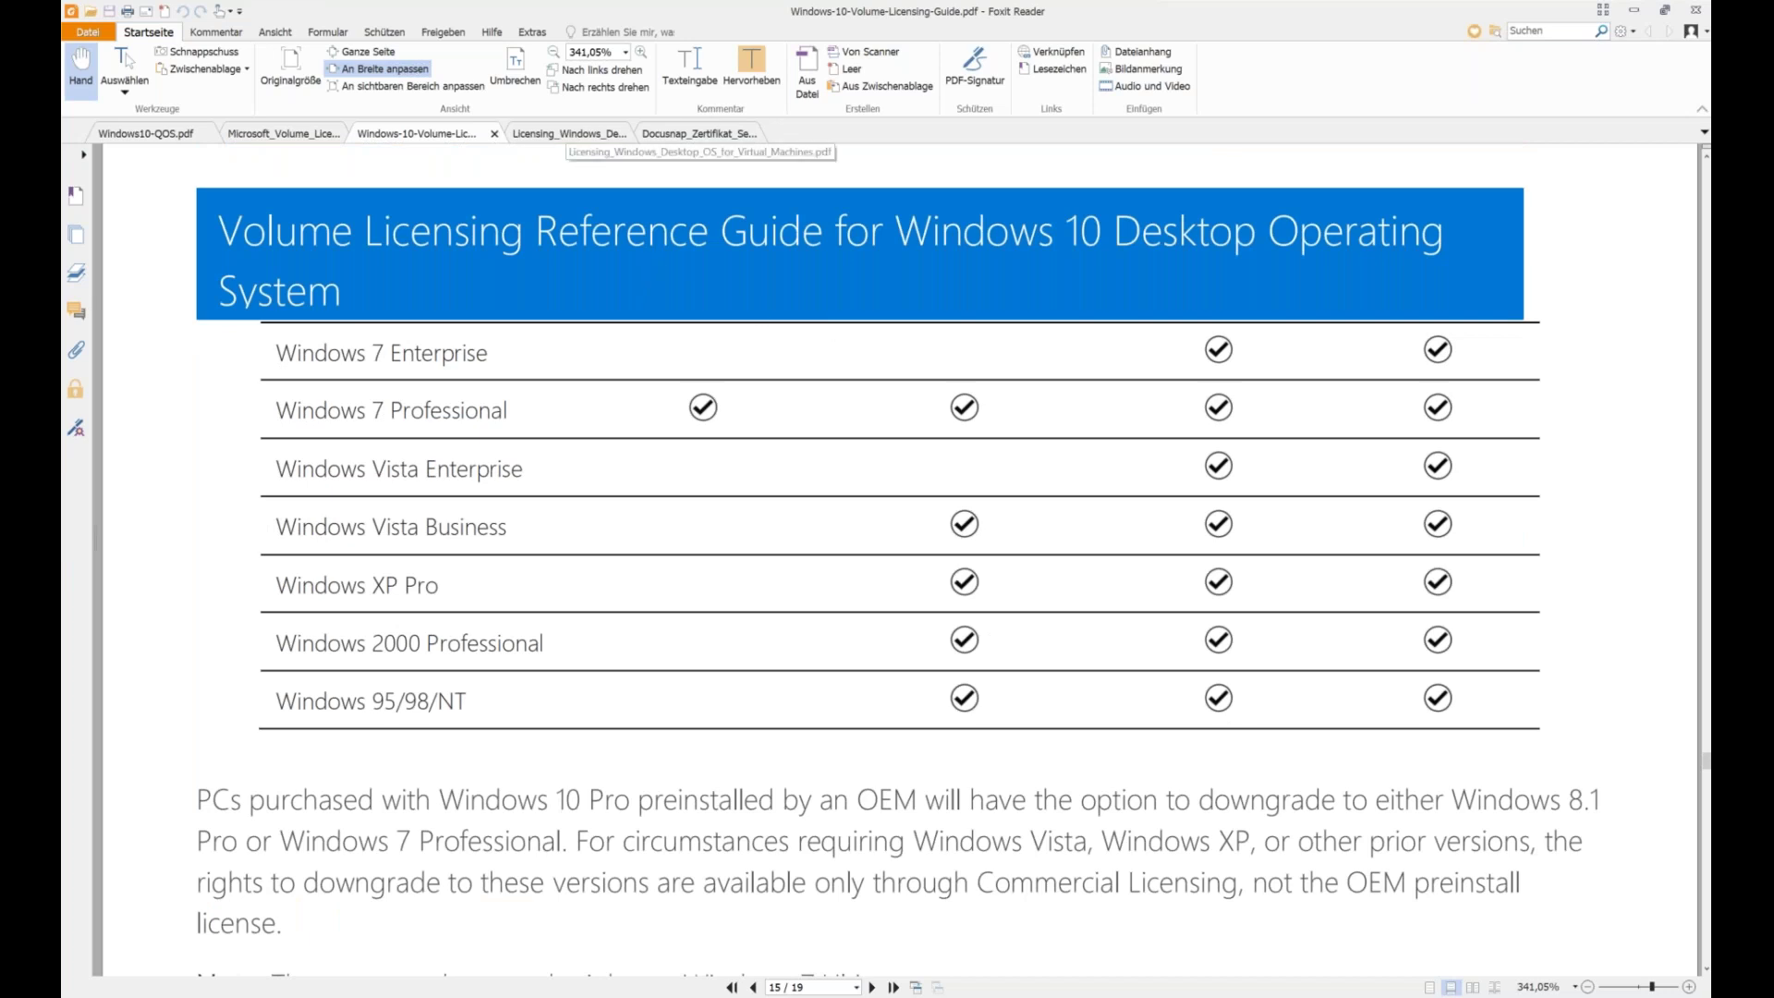
click(565, 133)
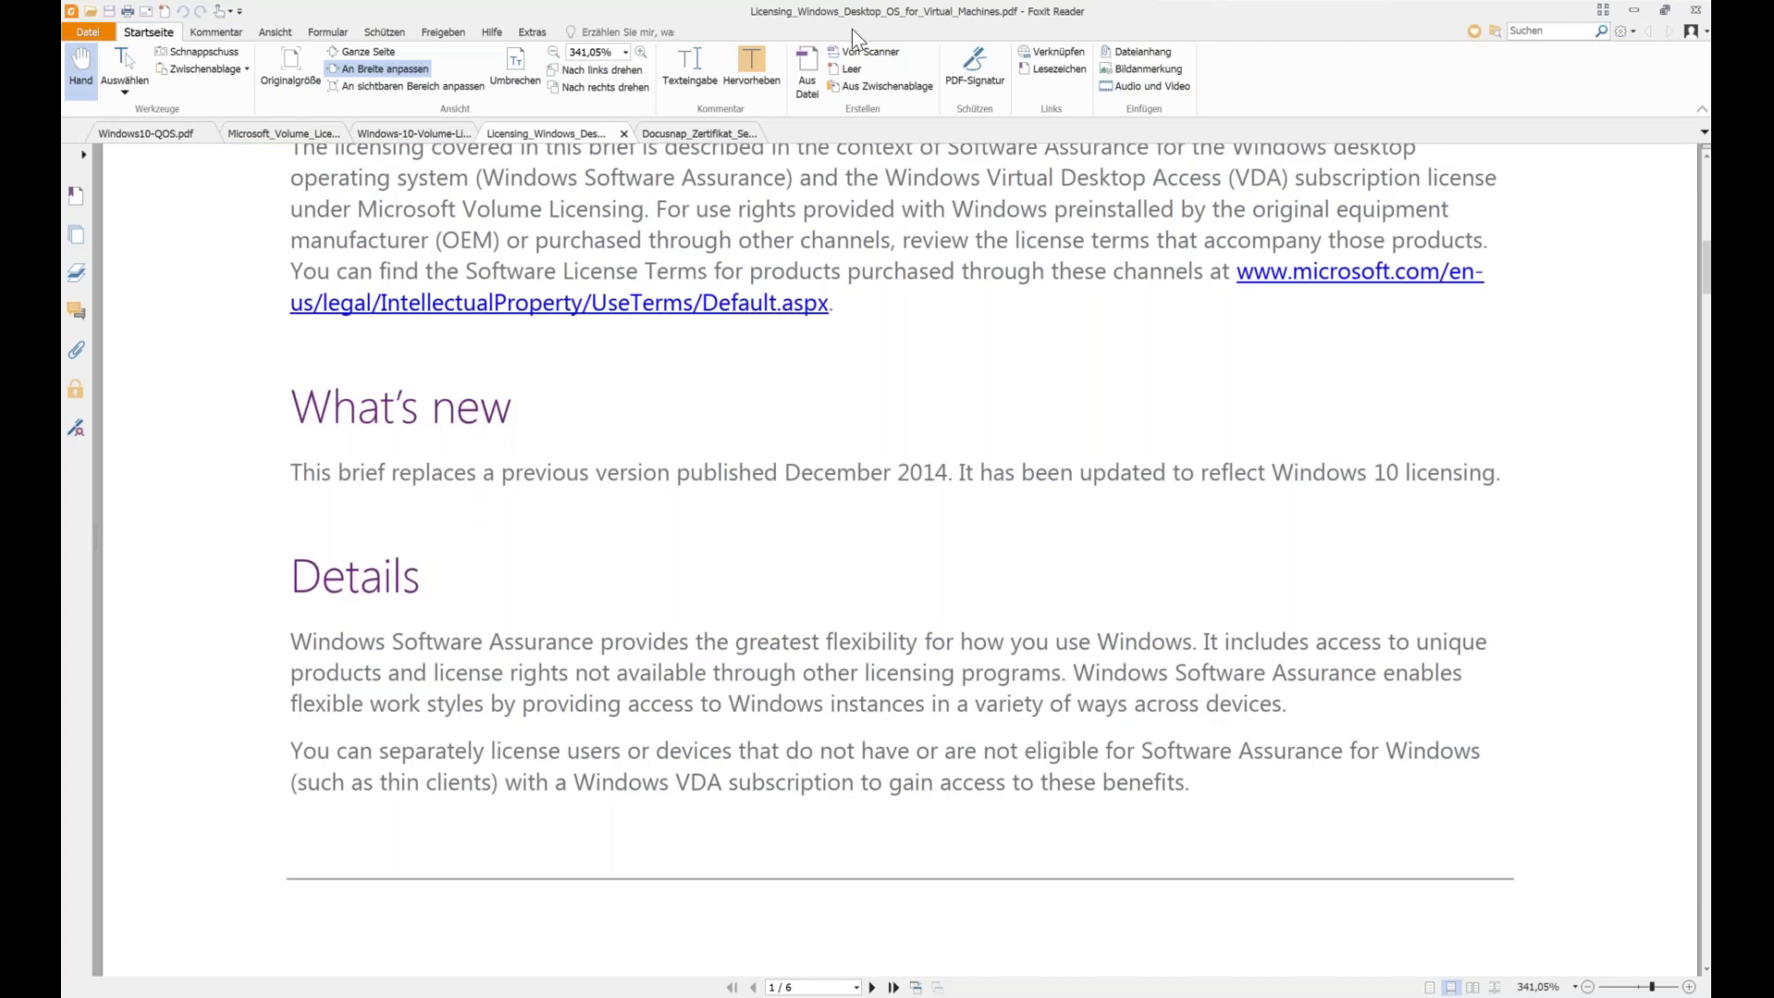
Step: Switch back to Docusnap and display the Softwareprodukte of the Microsoft OS - Clients group
click(1640, 15)
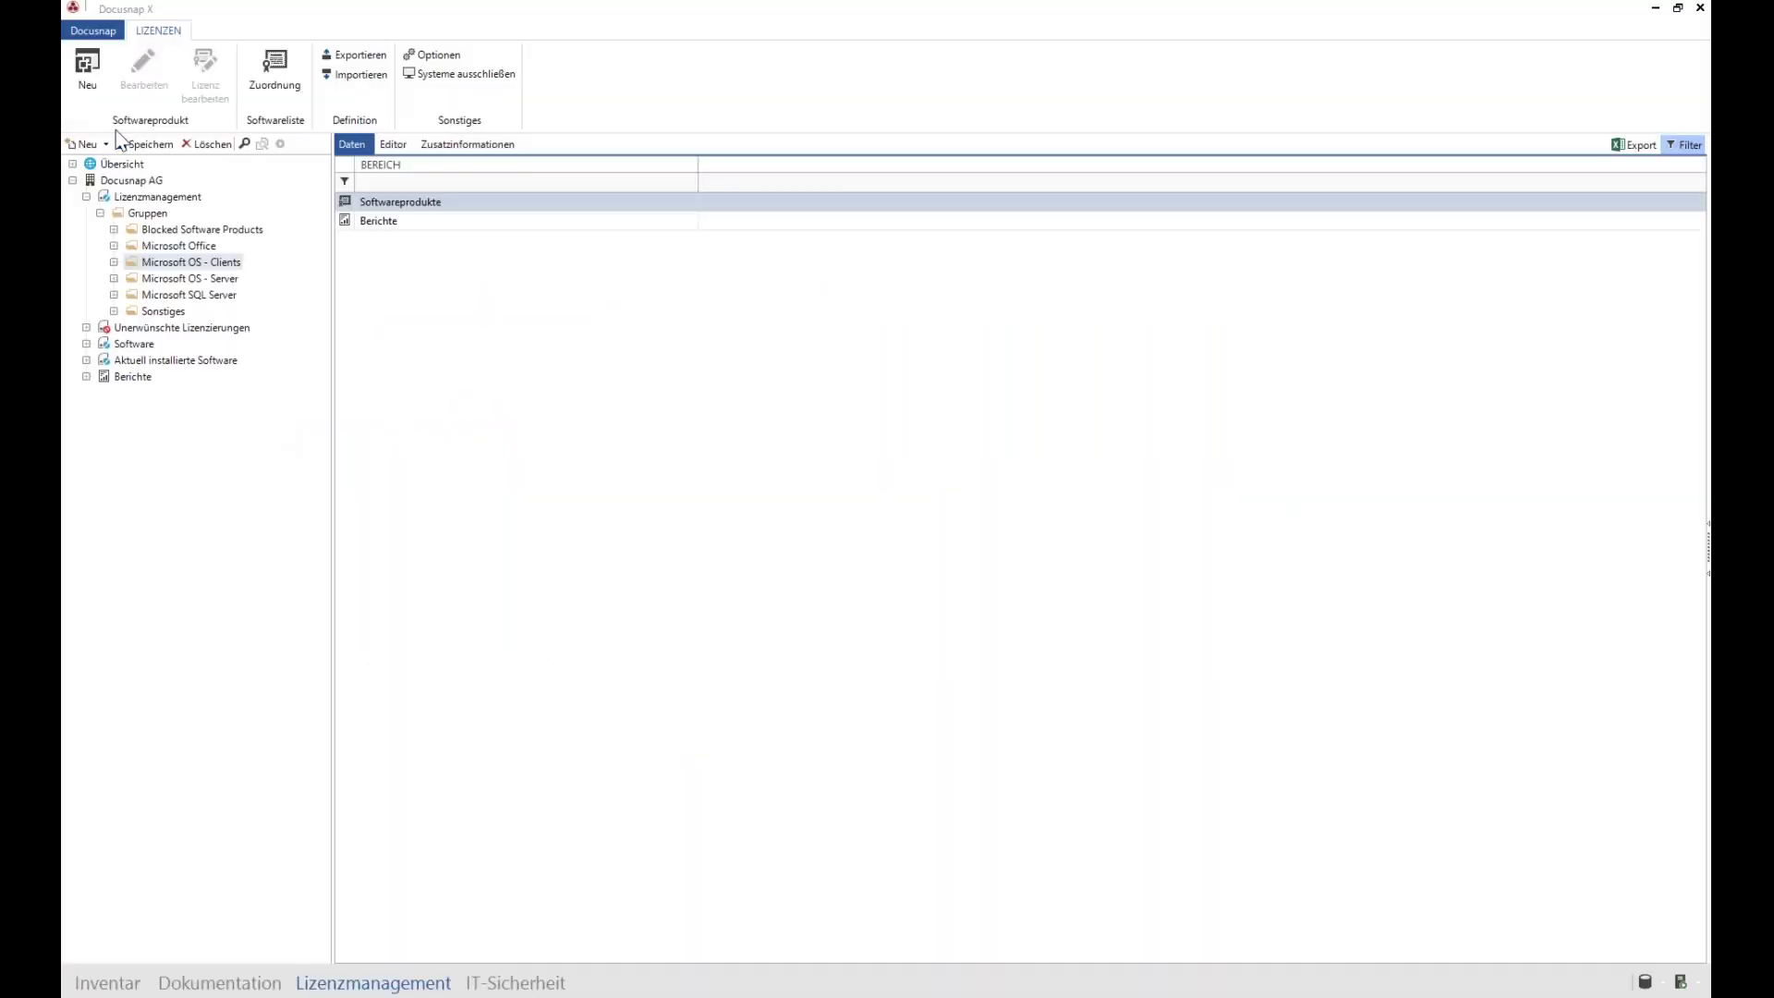
click(114, 263)
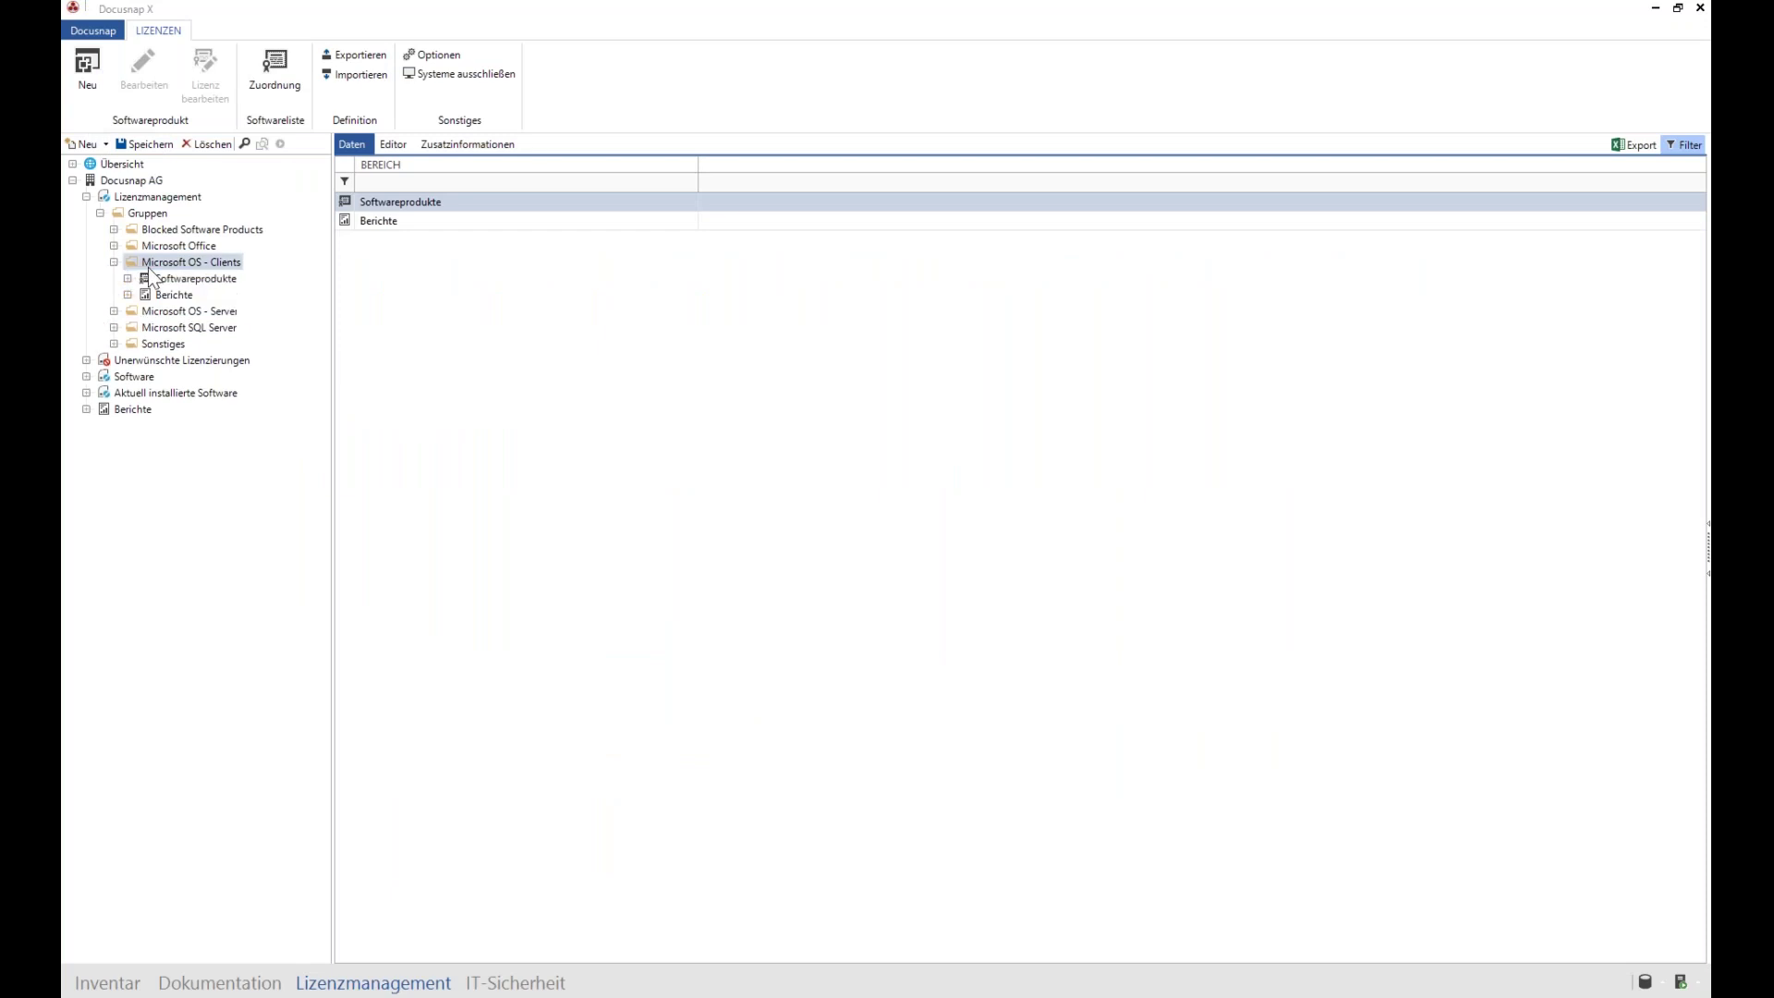
click(148, 279)
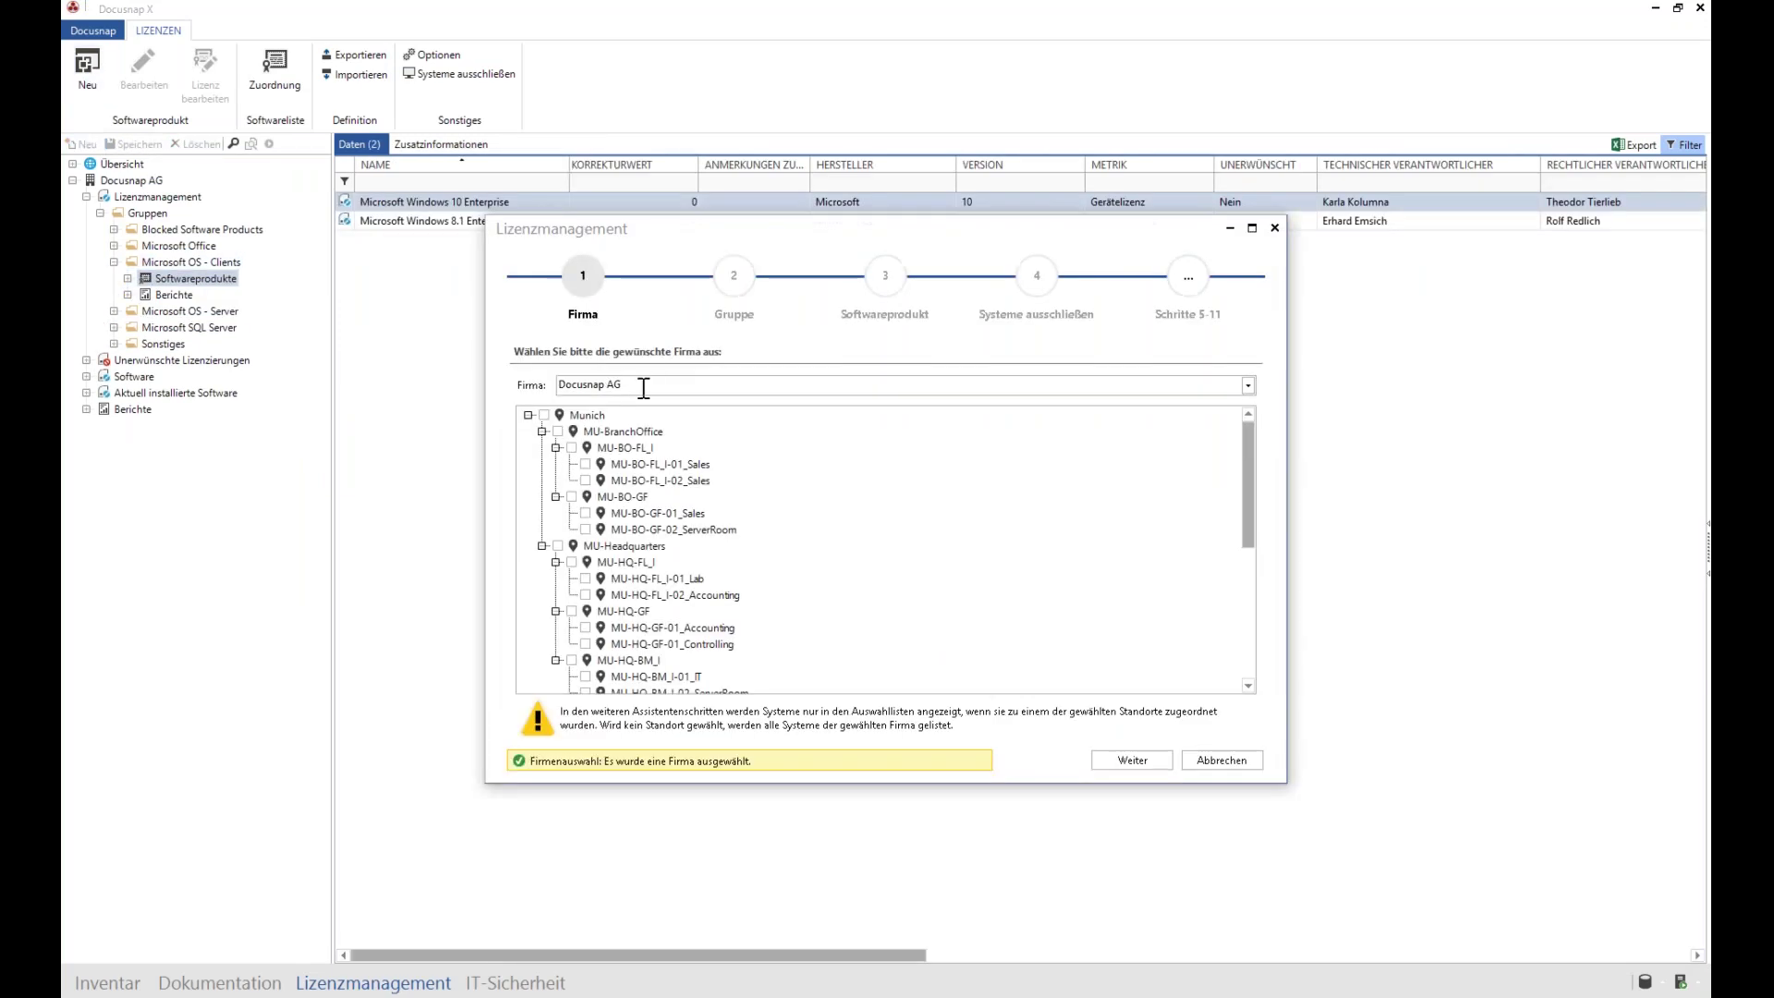
Step: In the new product wizard, choose the group Microsoft OS - Clients and save its description "Alle Betriebssysteme für Arbeitsstationen/Nutzer"
click(1133, 760)
click(790, 386)
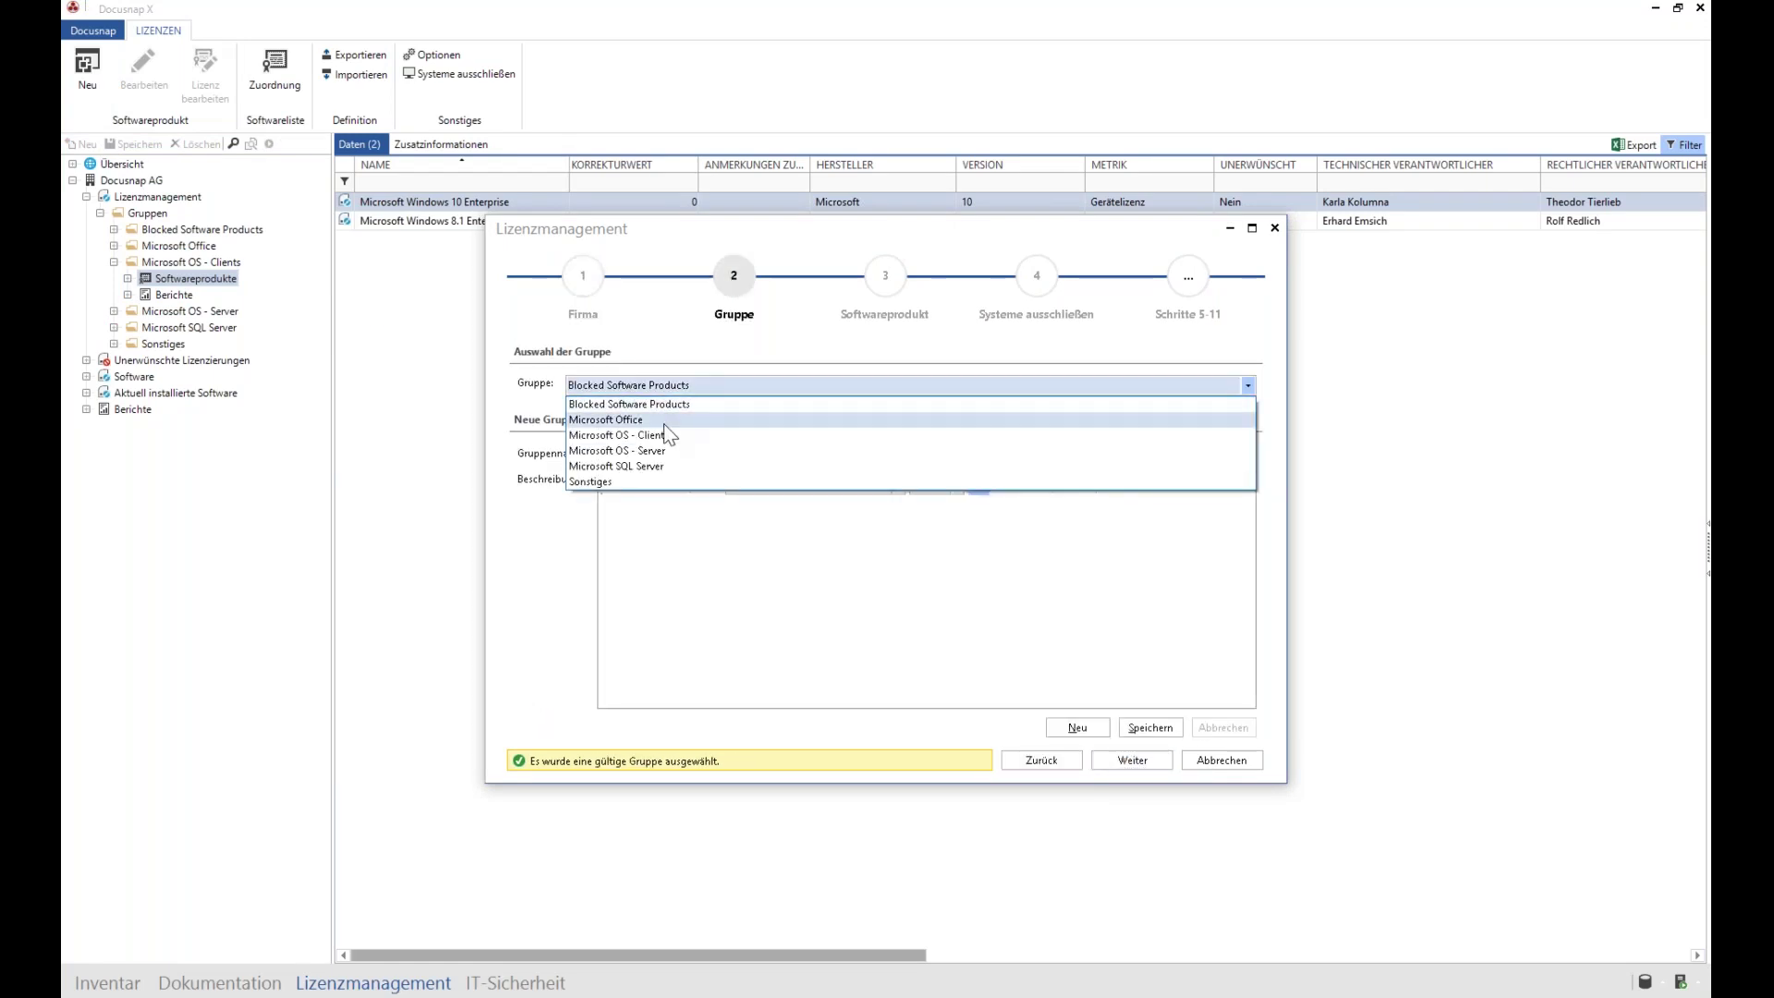
click(665, 431)
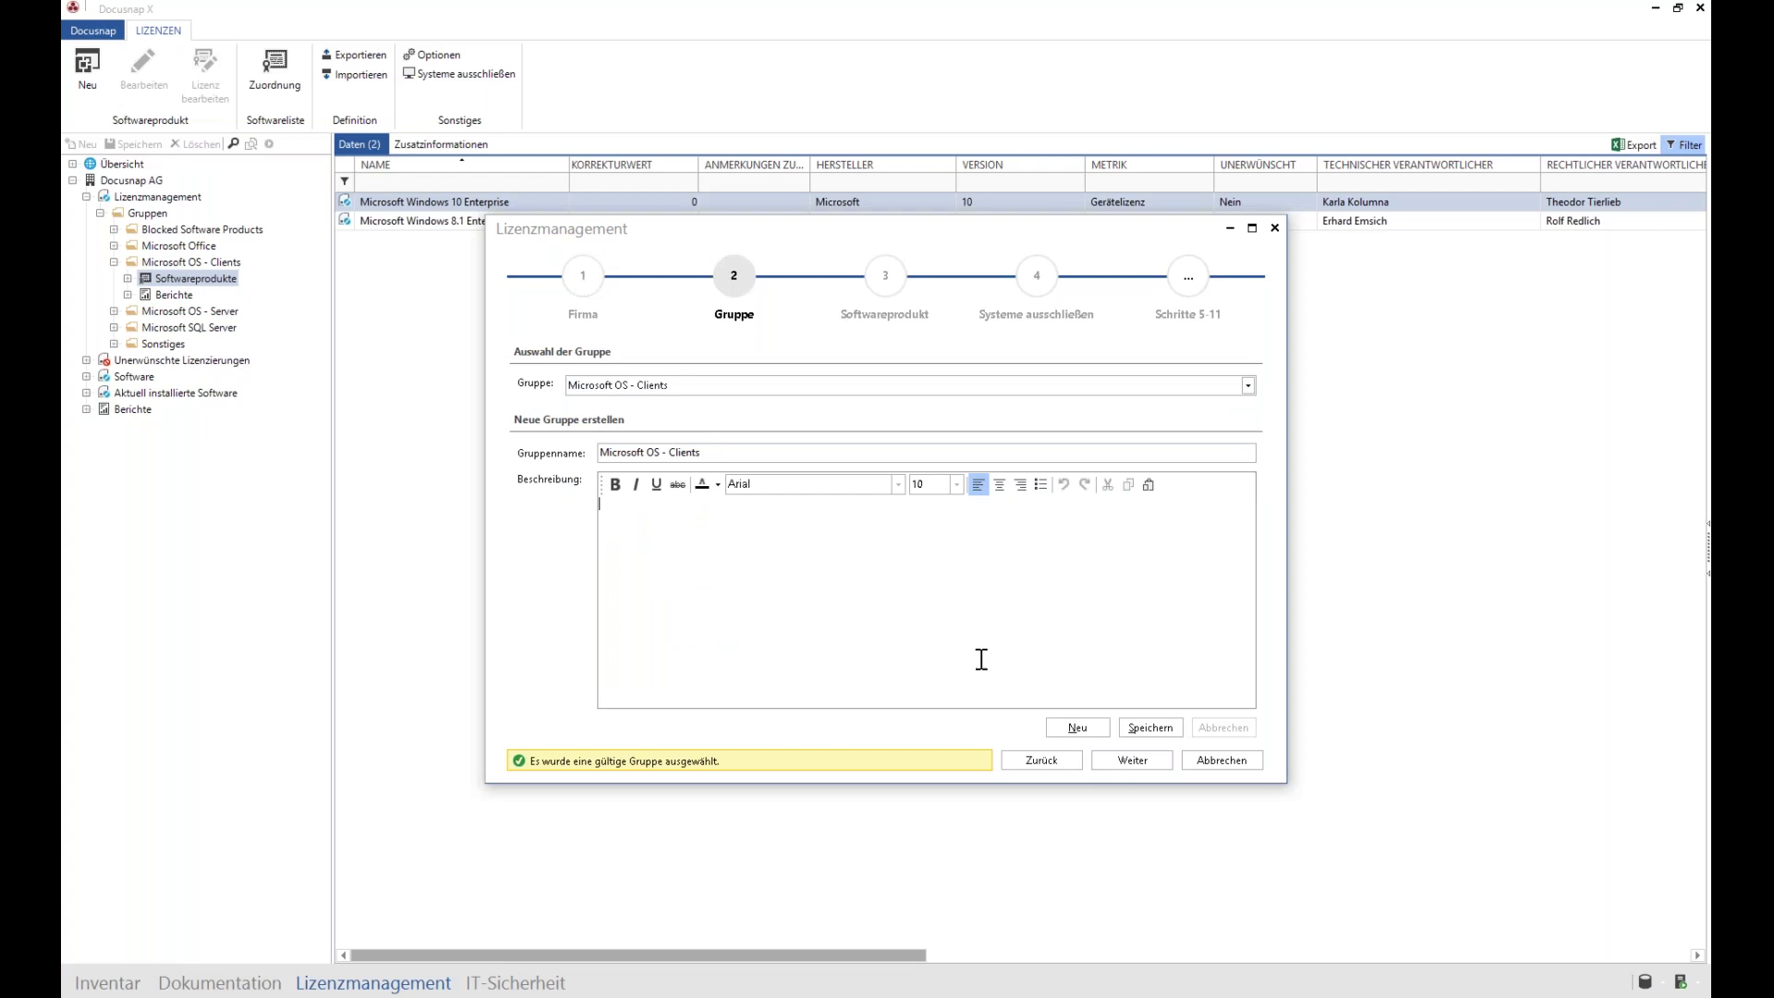
text(Alle Betriebssysteme für Arbeit)
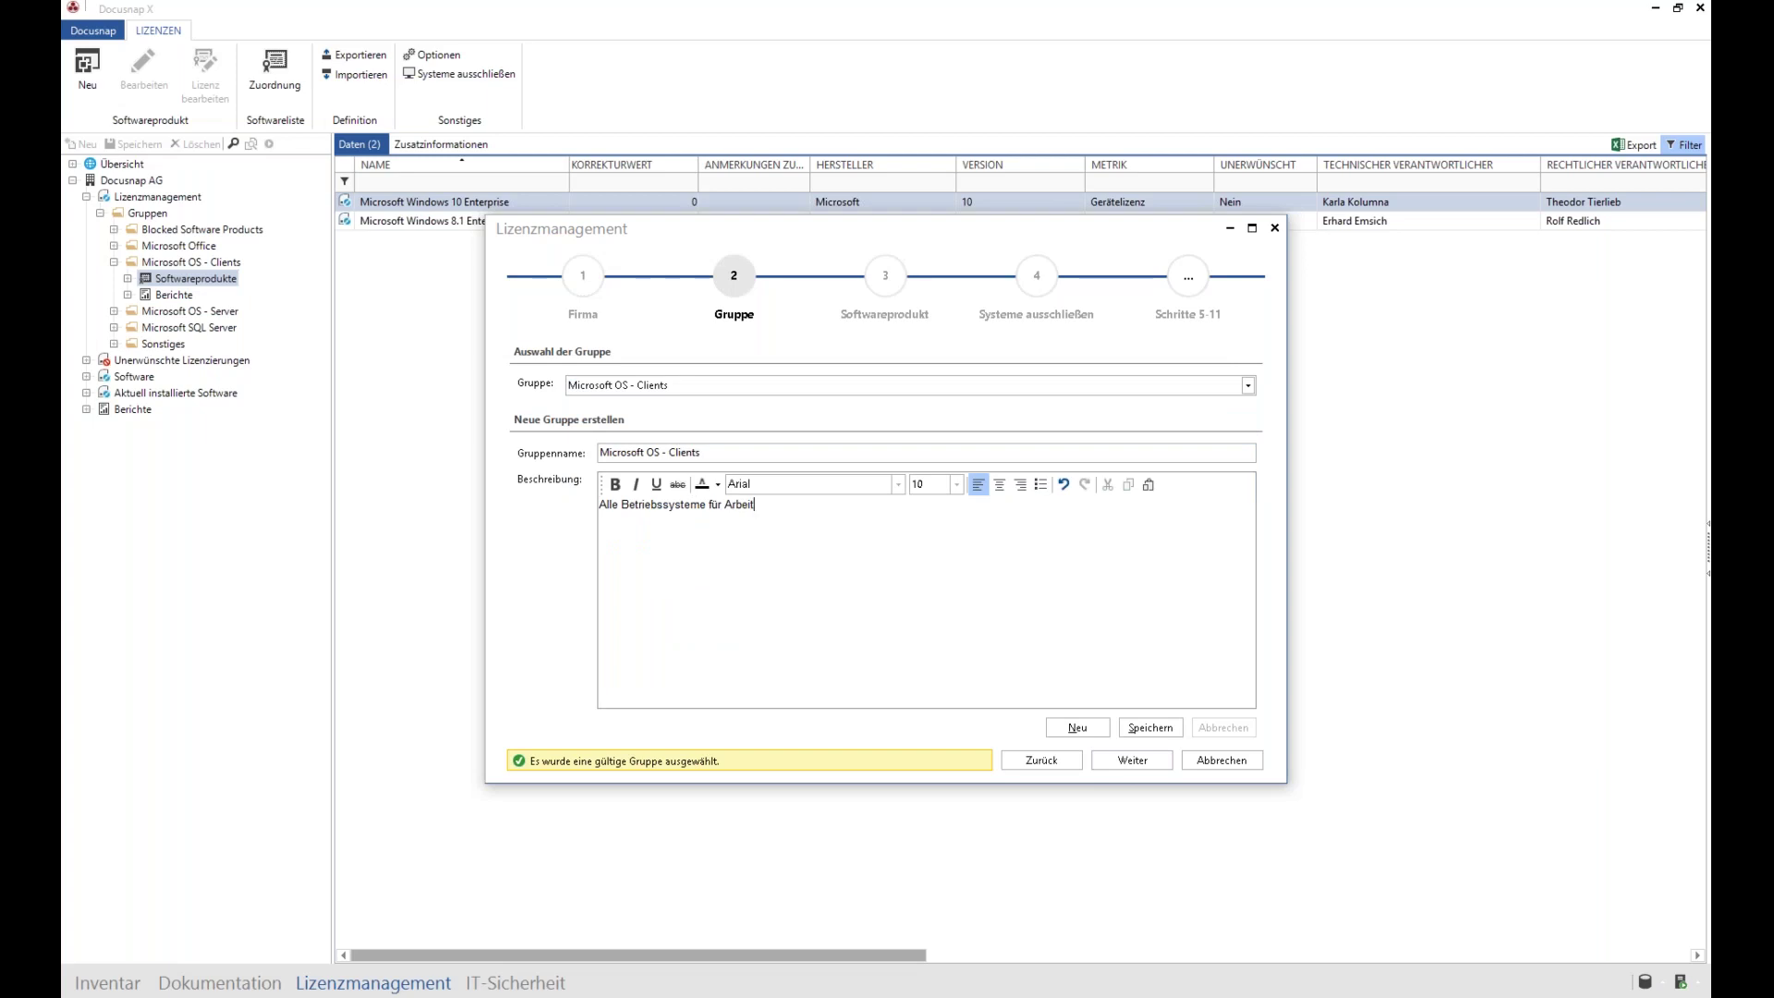
text(sstationen/Nutzer)
click(1138, 730)
click(1145, 765)
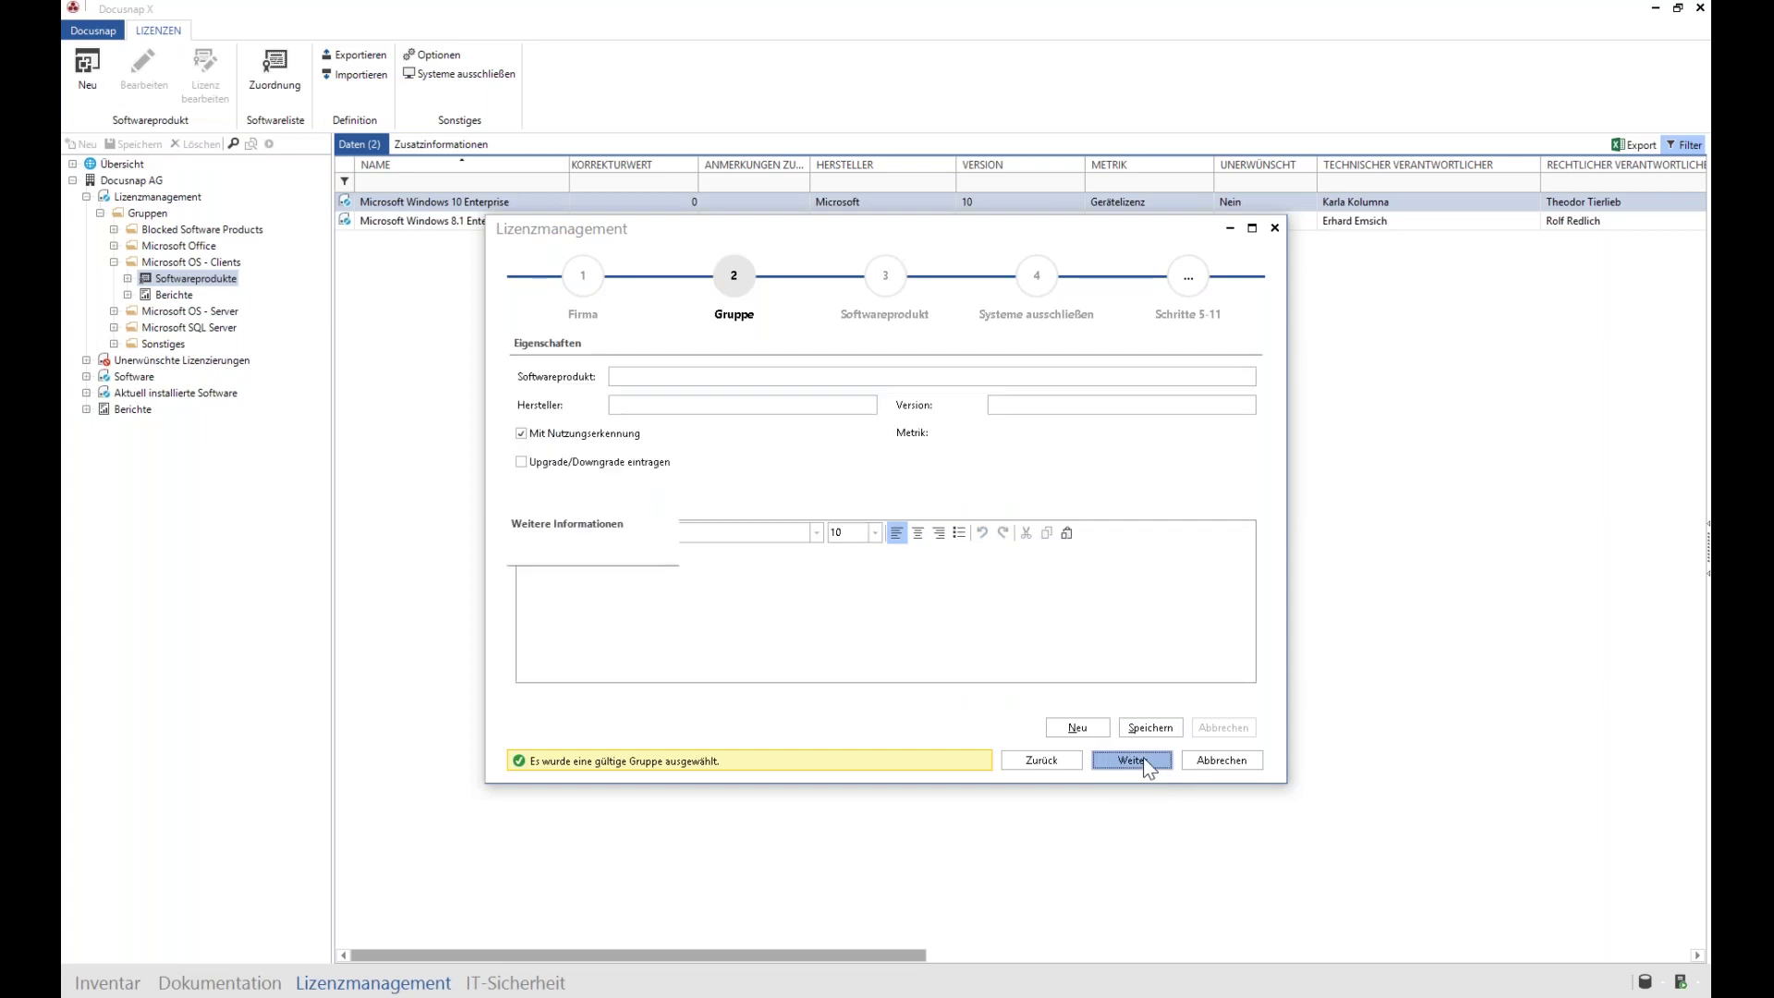
Step: Define the software product Windows 10 from Microsoft, version 10, with the metric Gerätelizenz, without excluding any systems
click(675, 384)
text(Window)
text(s 10)
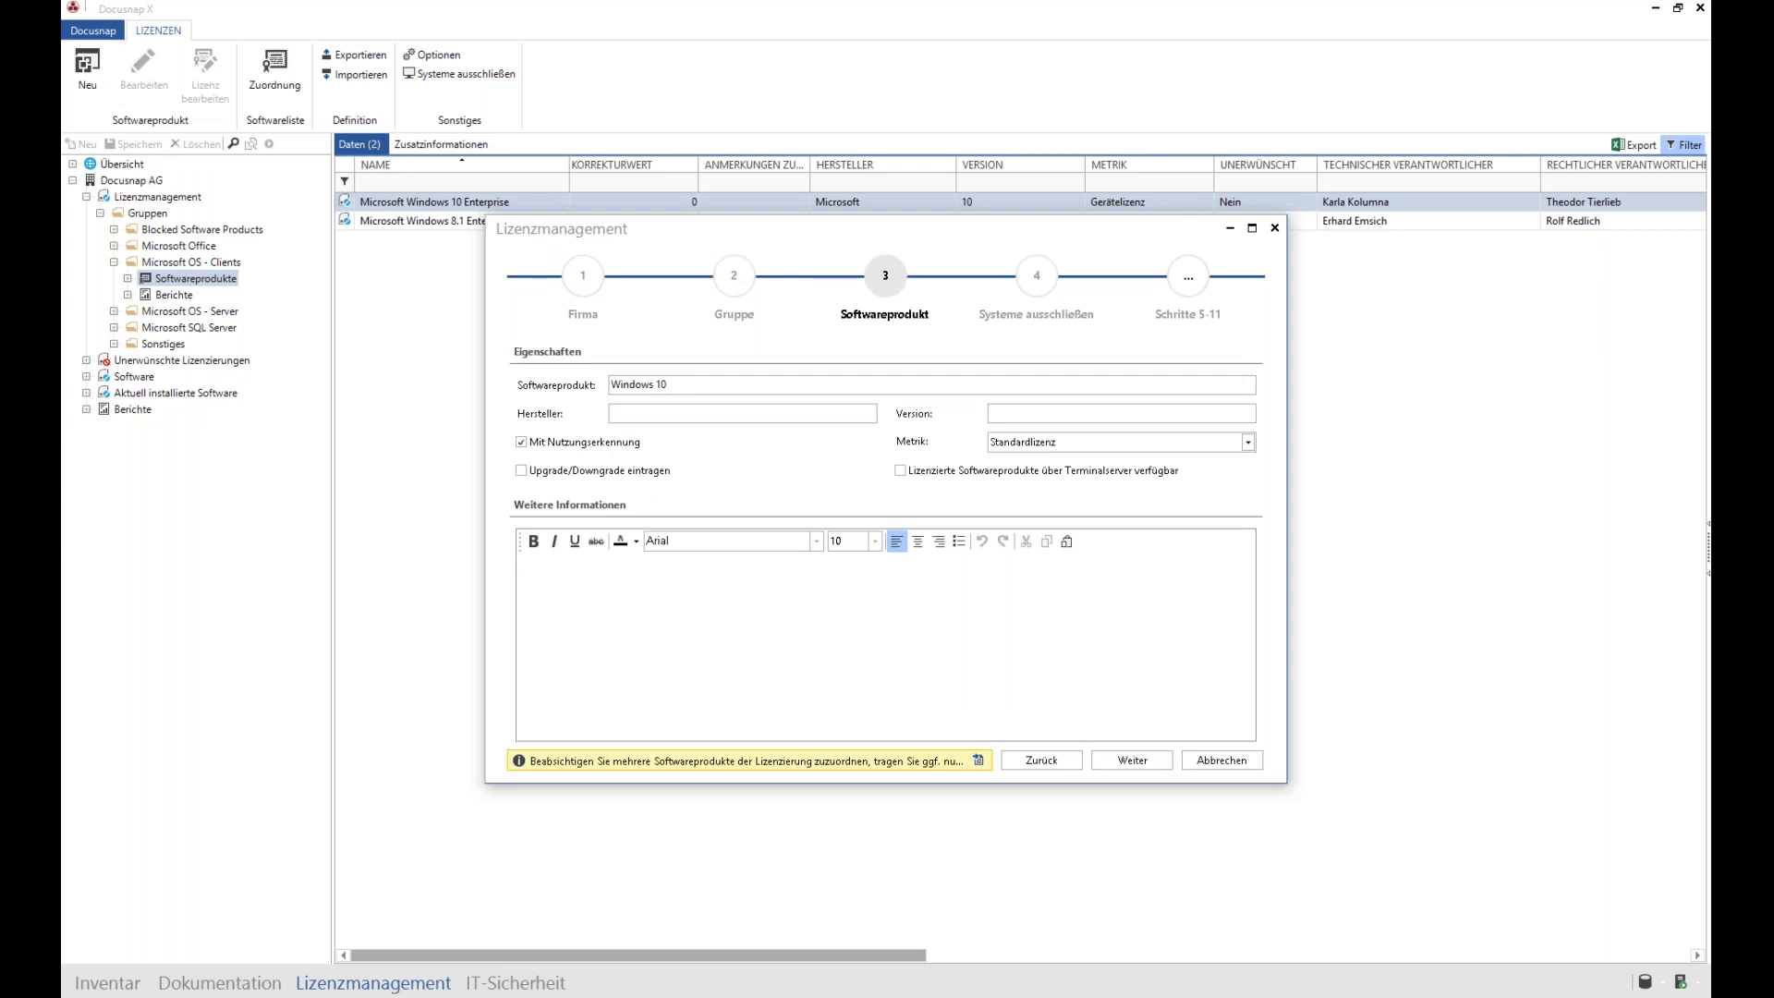
text(Microsof)
click(1016, 413)
text(10)
click(1111, 440)
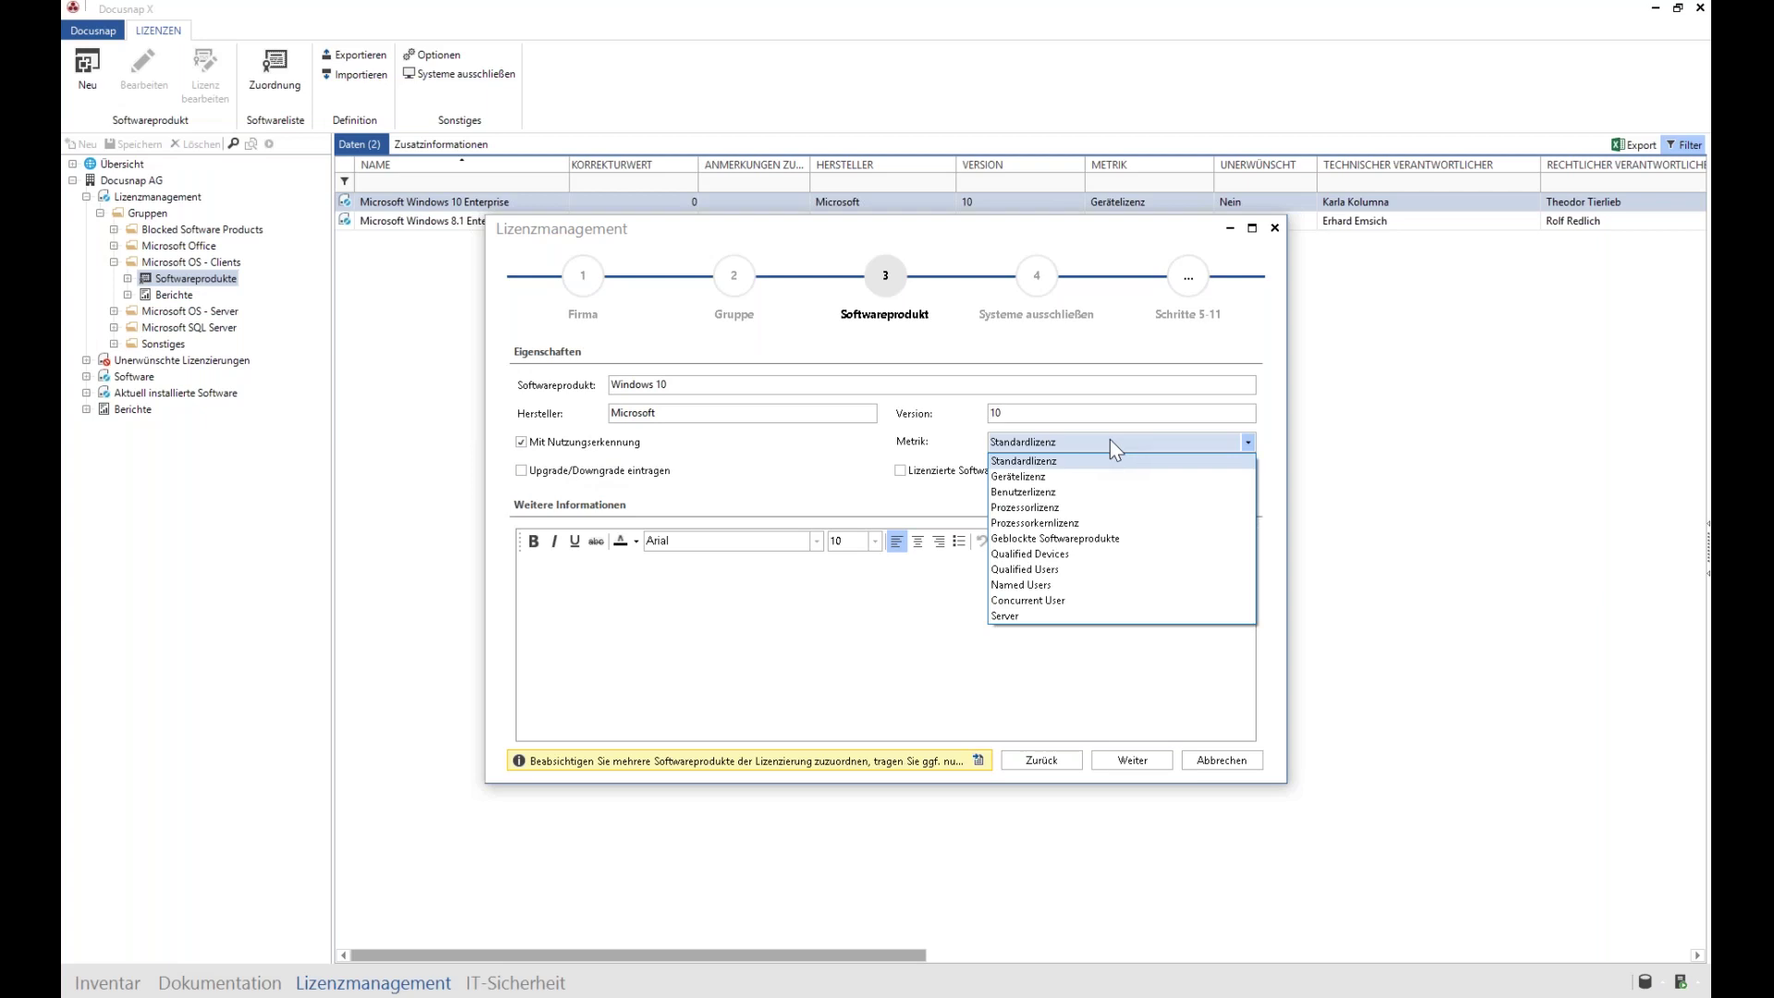
click(1057, 475)
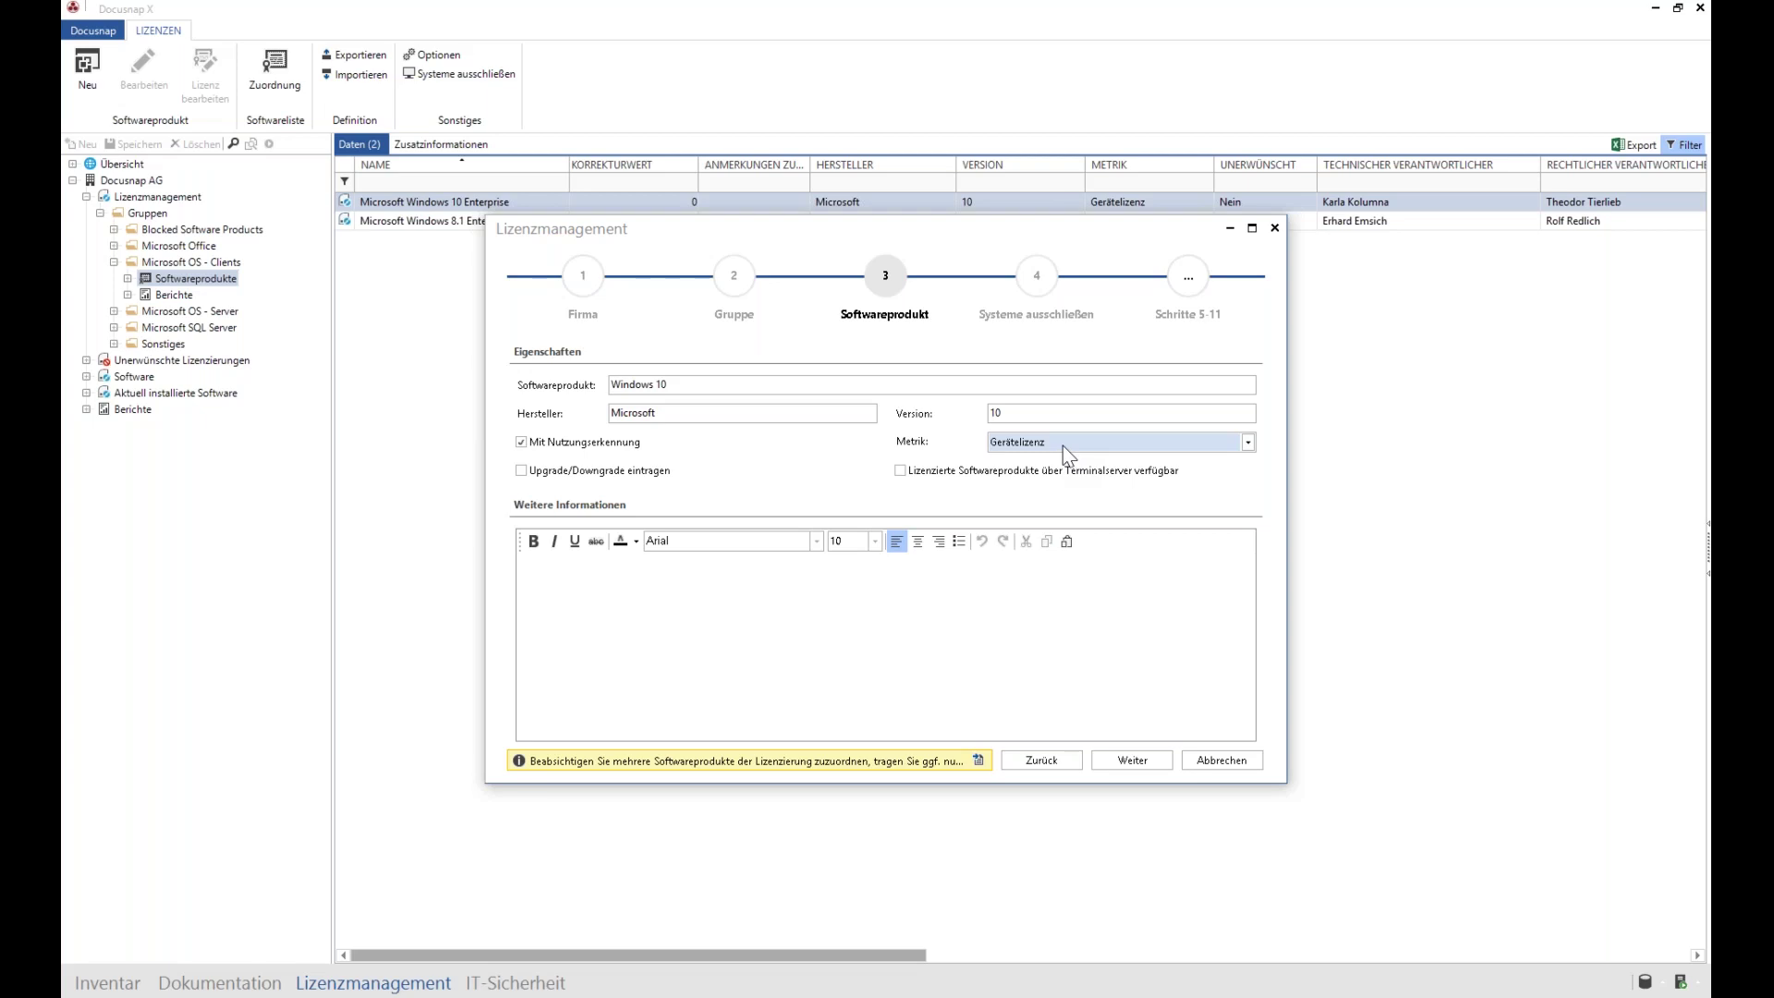
click(1136, 760)
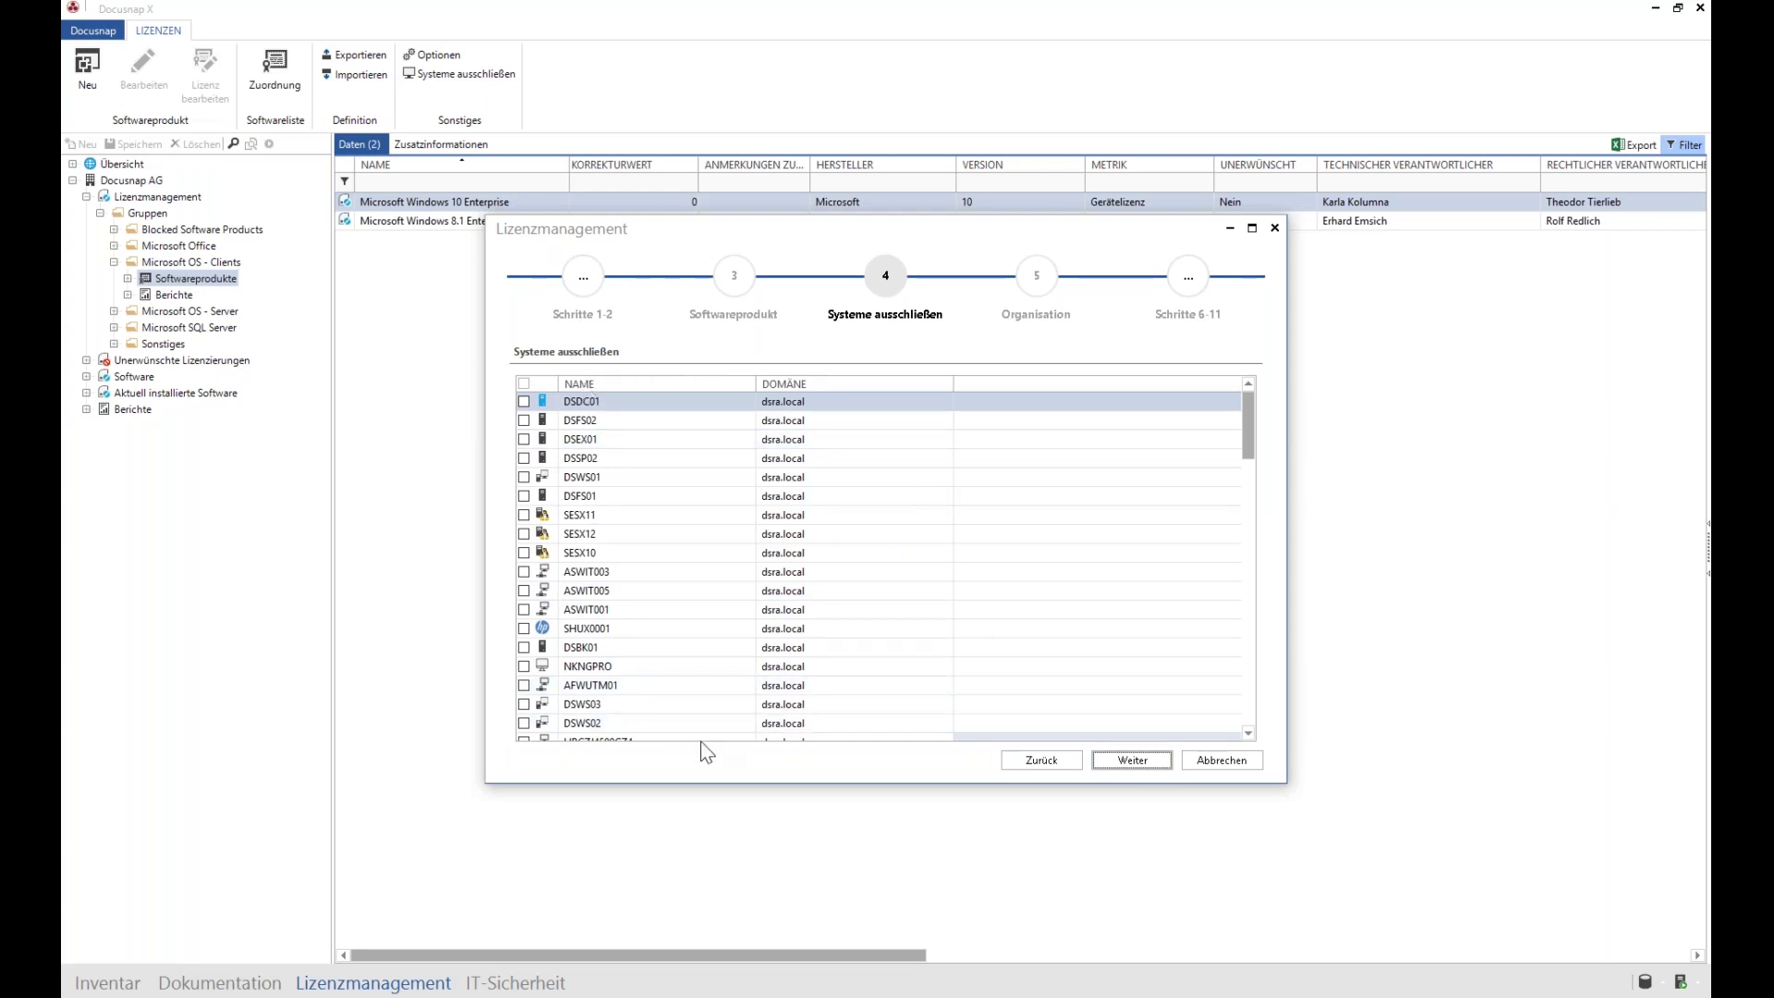
click(1133, 760)
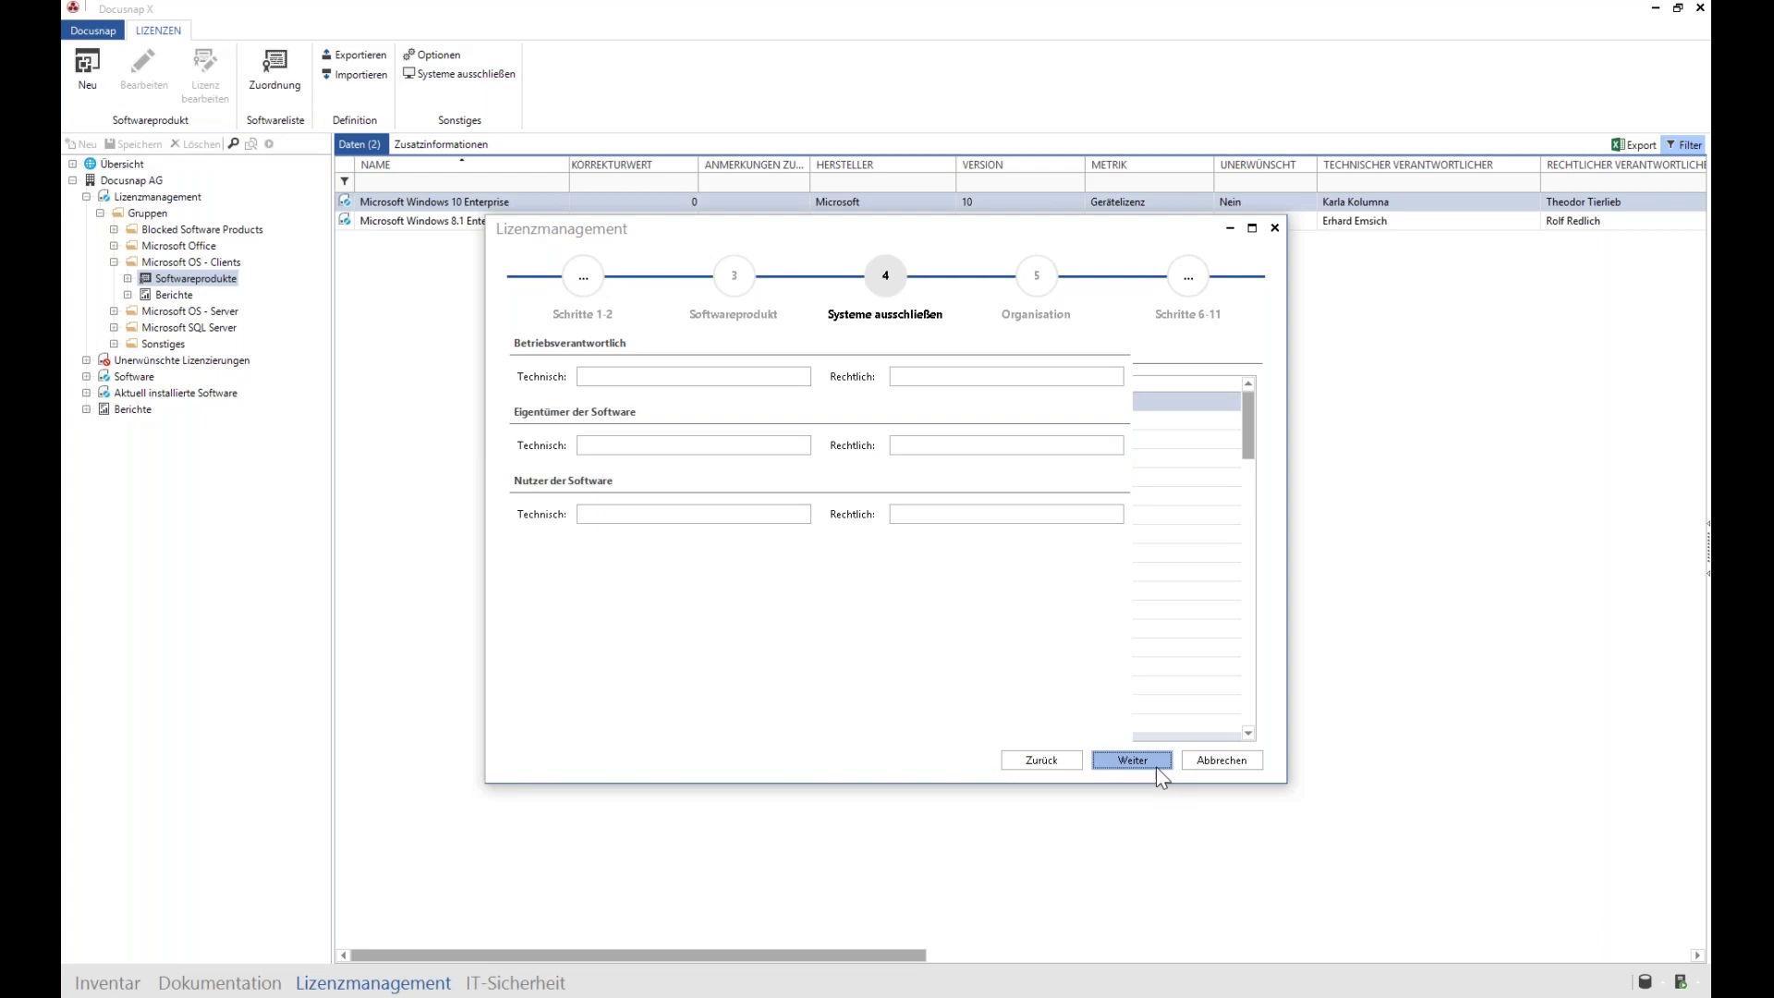
Step: Enter the technical contact's name for Betriebsverantwortlich and copy it to Eigentümer der Software and Nutzer der Software
text(K)
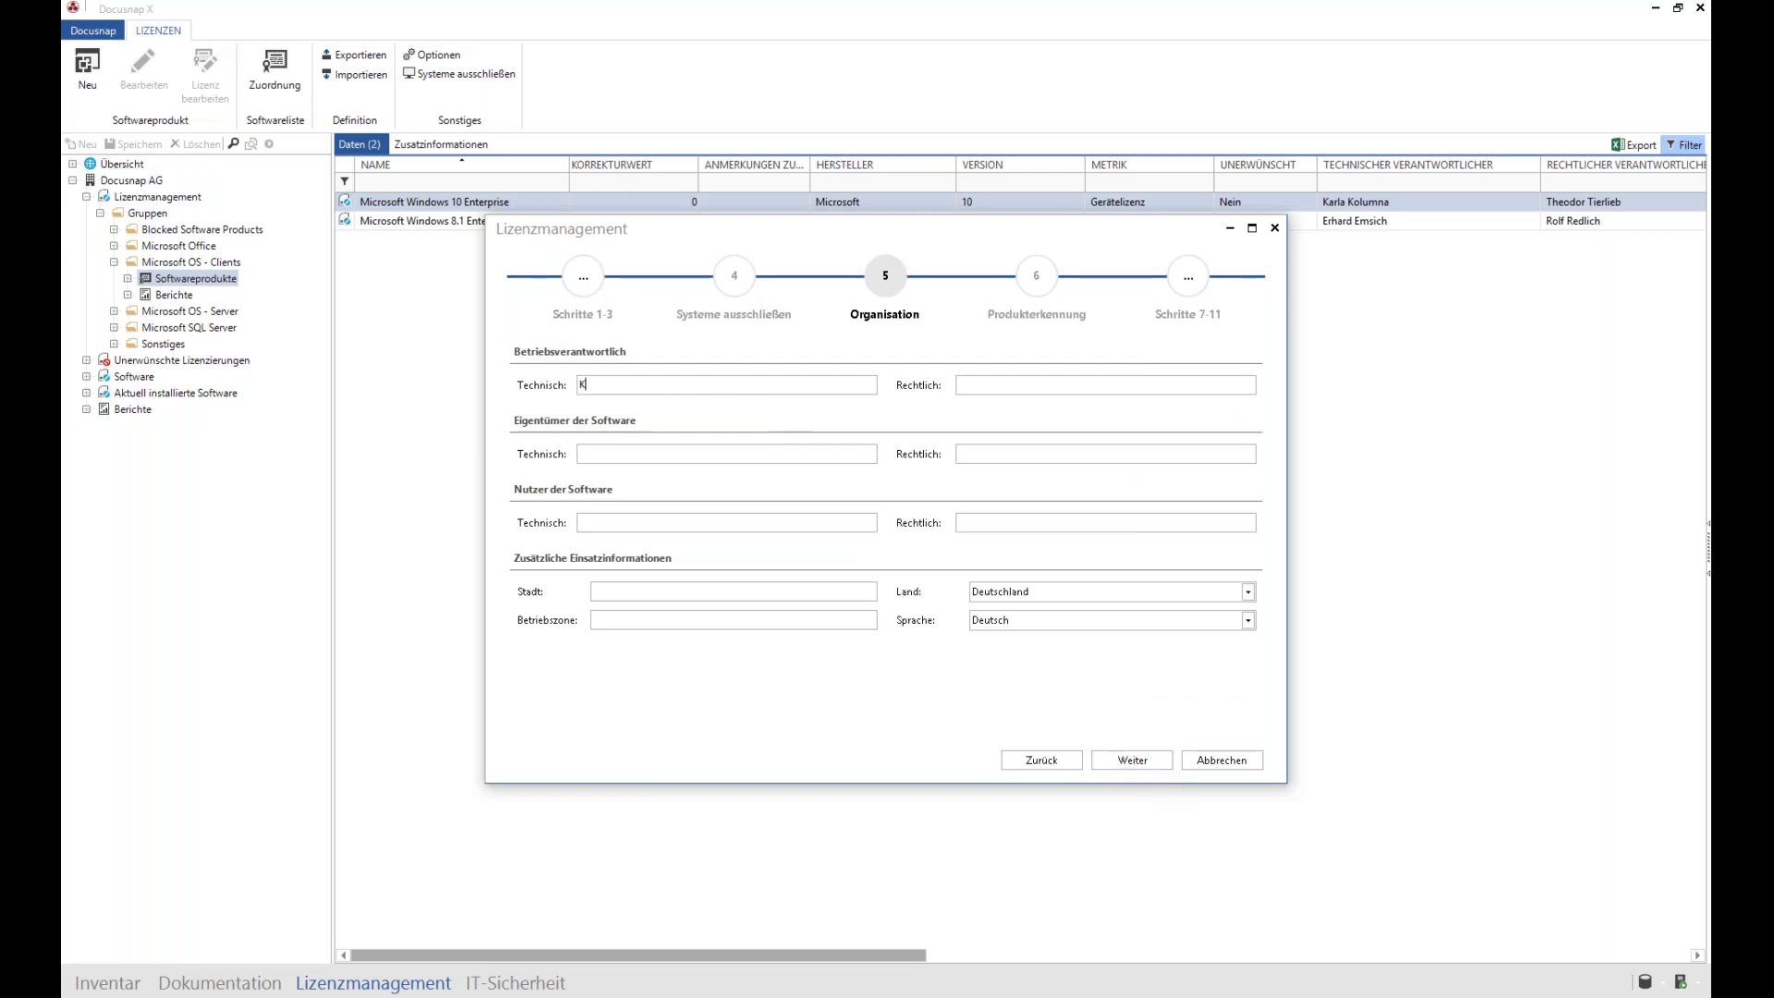
text(arla Kolm)
text(umne)
key(ctrl+a)
key(ctrl+c)
click(657, 452)
key(ctrl+v)
click(633, 519)
key(ctrl+v)
Step: Enter the legal contact's name for all three roles, set Stadt to Neustadt, and continue to Produkterkennung
text(Theodor Tierlieb)
key(ctrl+a)
key(ctrl+c)
click(1012, 452)
key(ctrl+v)
click(1011, 521)
key(ctrl+v)
text(Neustadt)
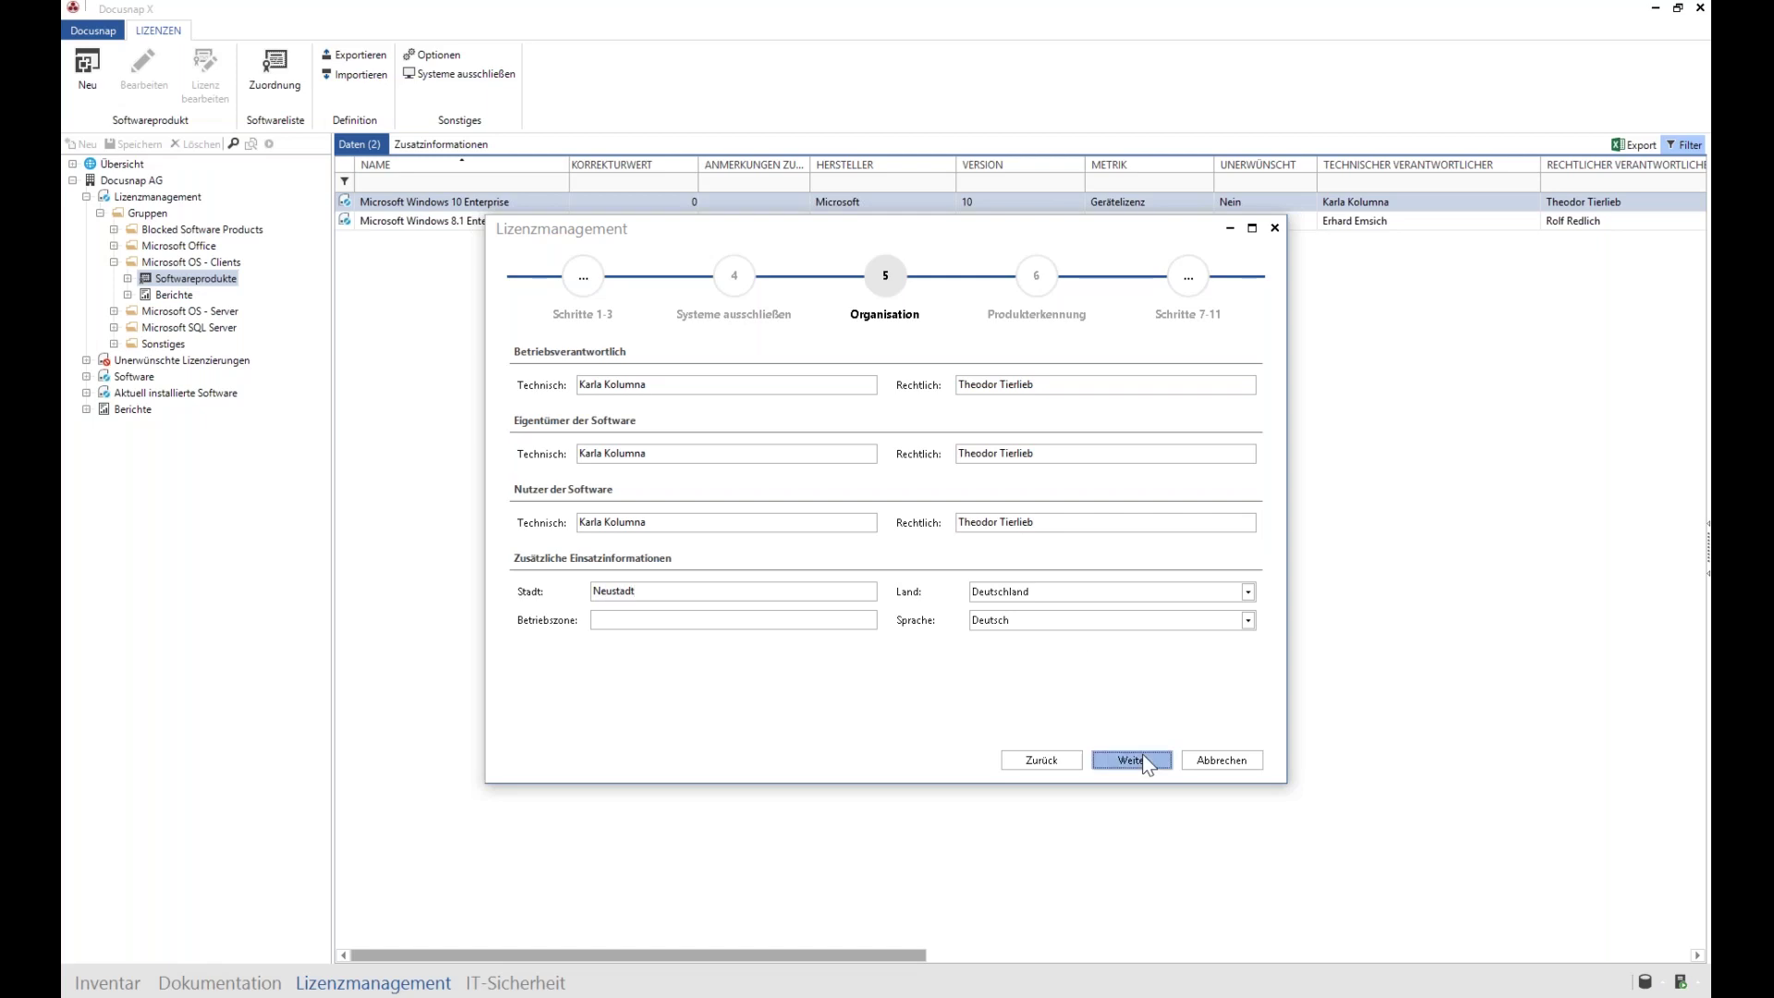
click(1144, 758)
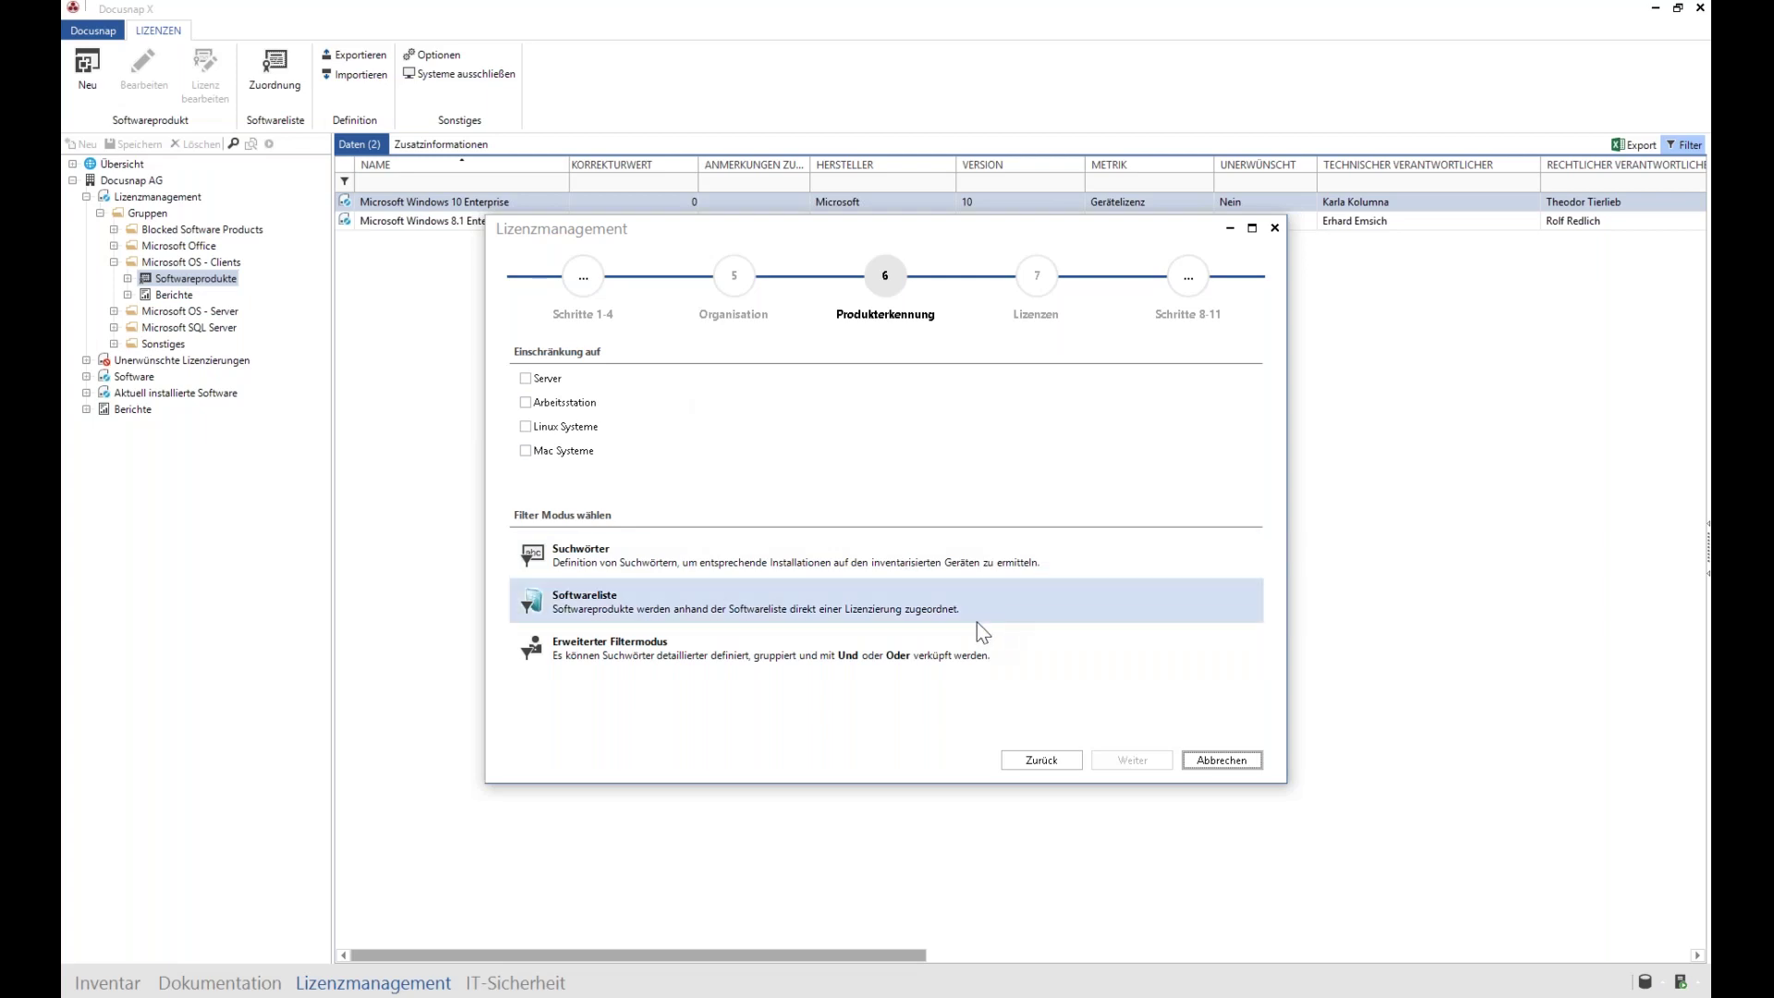
Step: Choose Suchwörter as the filter mode and delete the predefined Windows 10 including search word
click(567, 551)
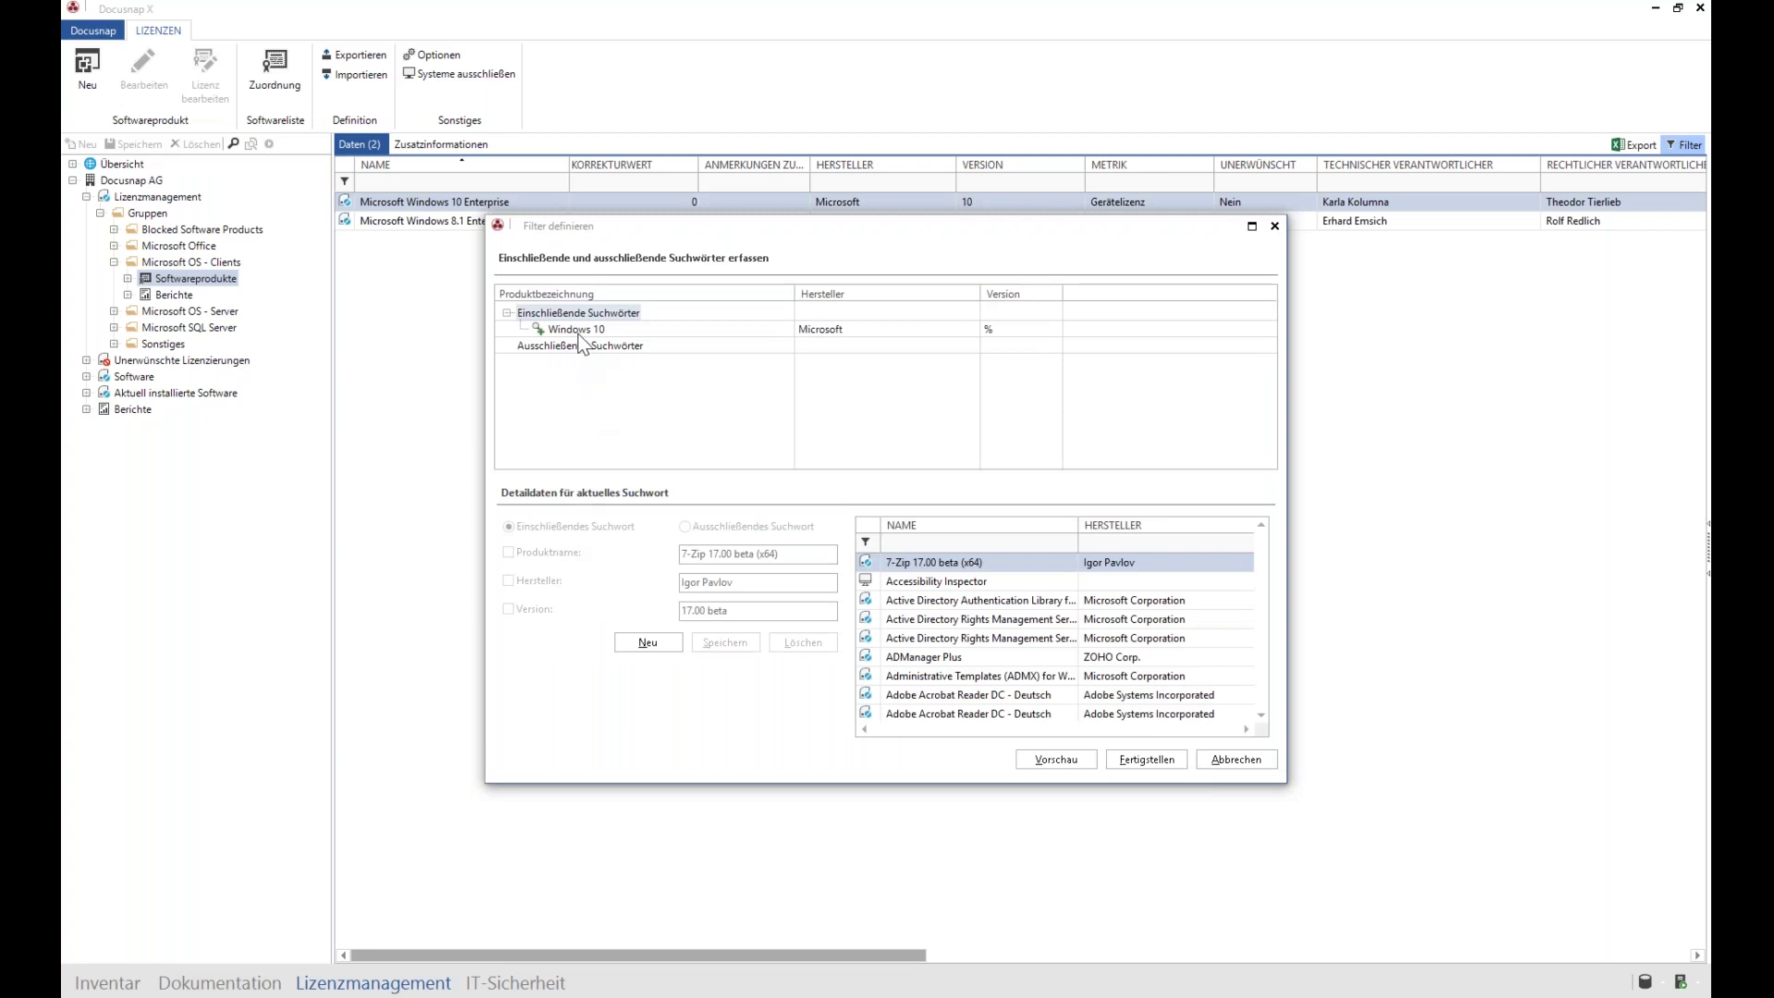
click(591, 329)
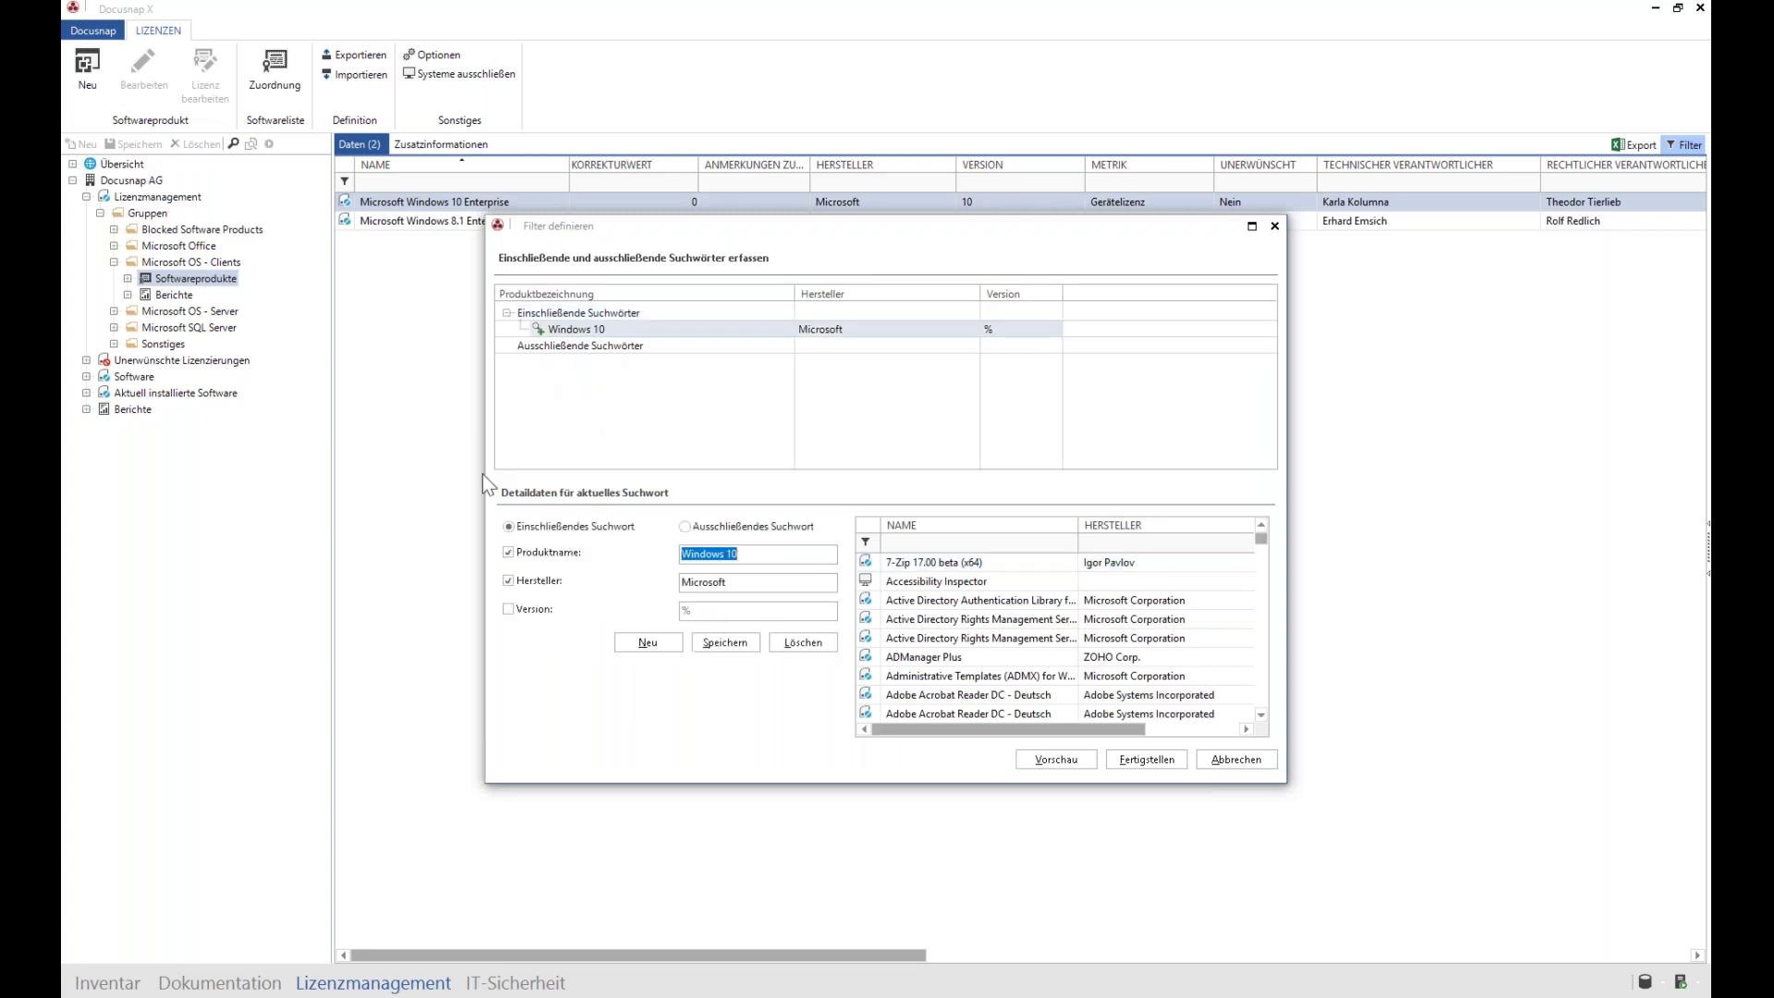
click(784, 647)
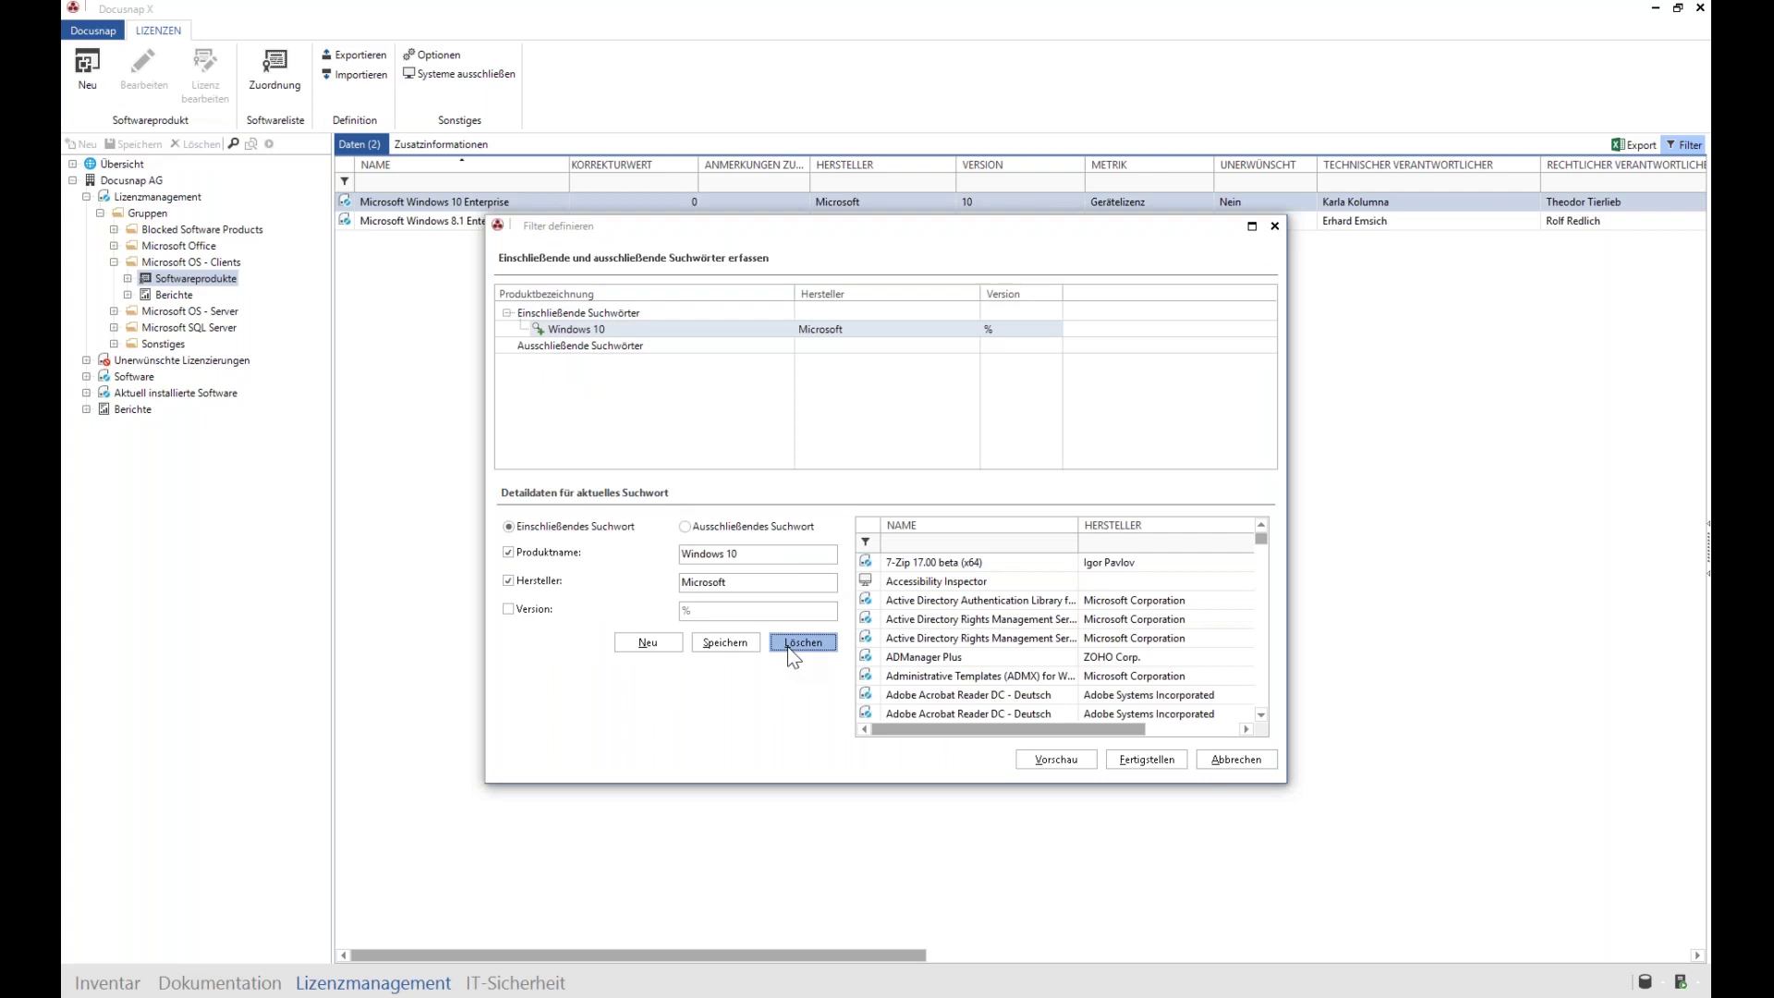
click(955, 549)
click(619, 325)
click(615, 314)
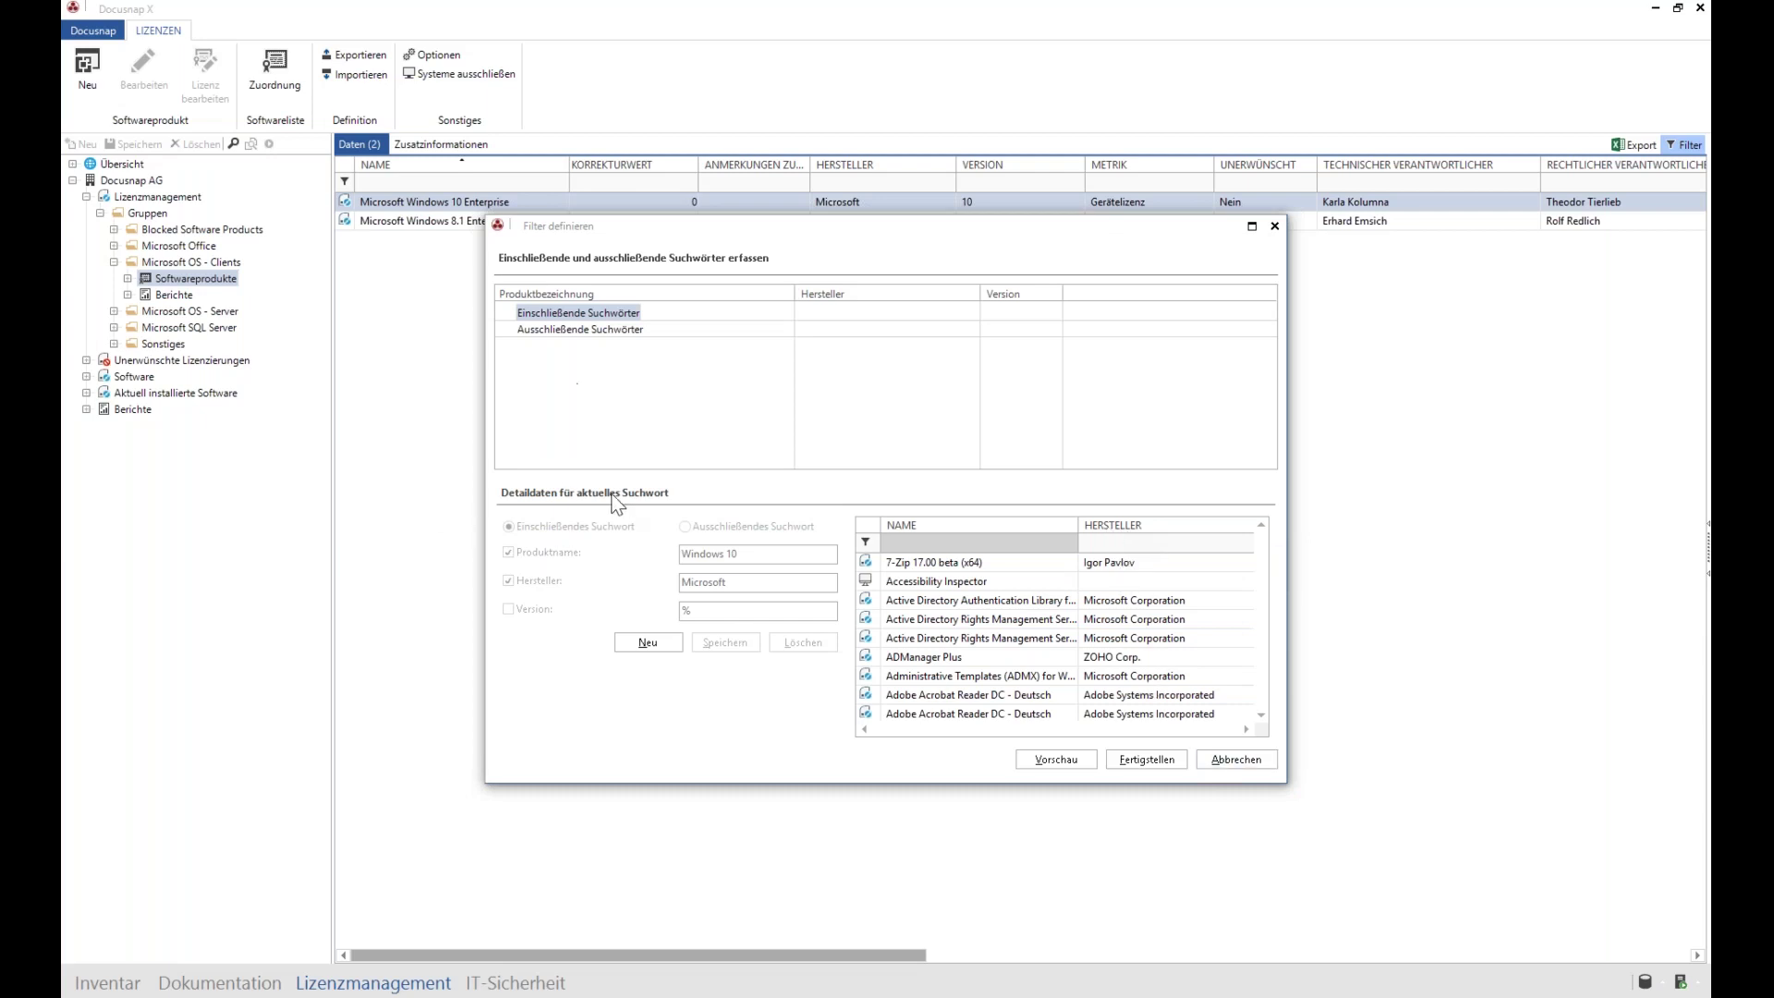
Step: Start a new including search word with only the Hersteller criterion active, set to Microsoft Corporation
click(646, 644)
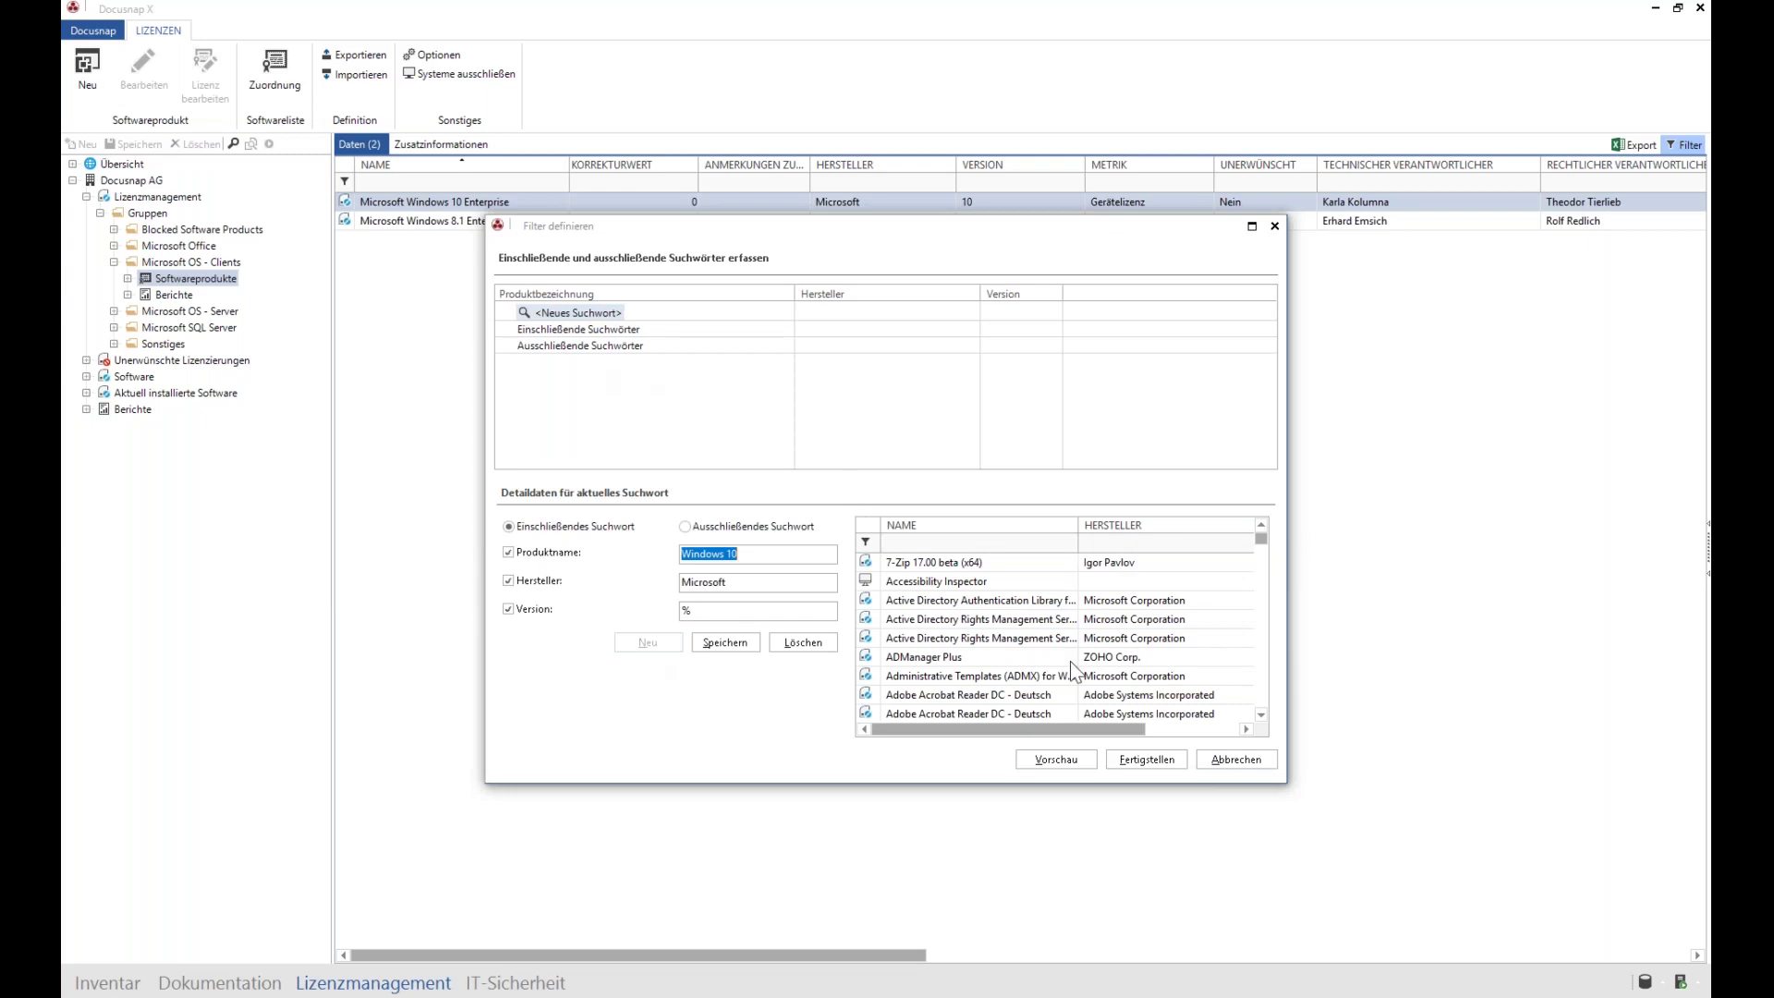
click(552, 584)
click(536, 609)
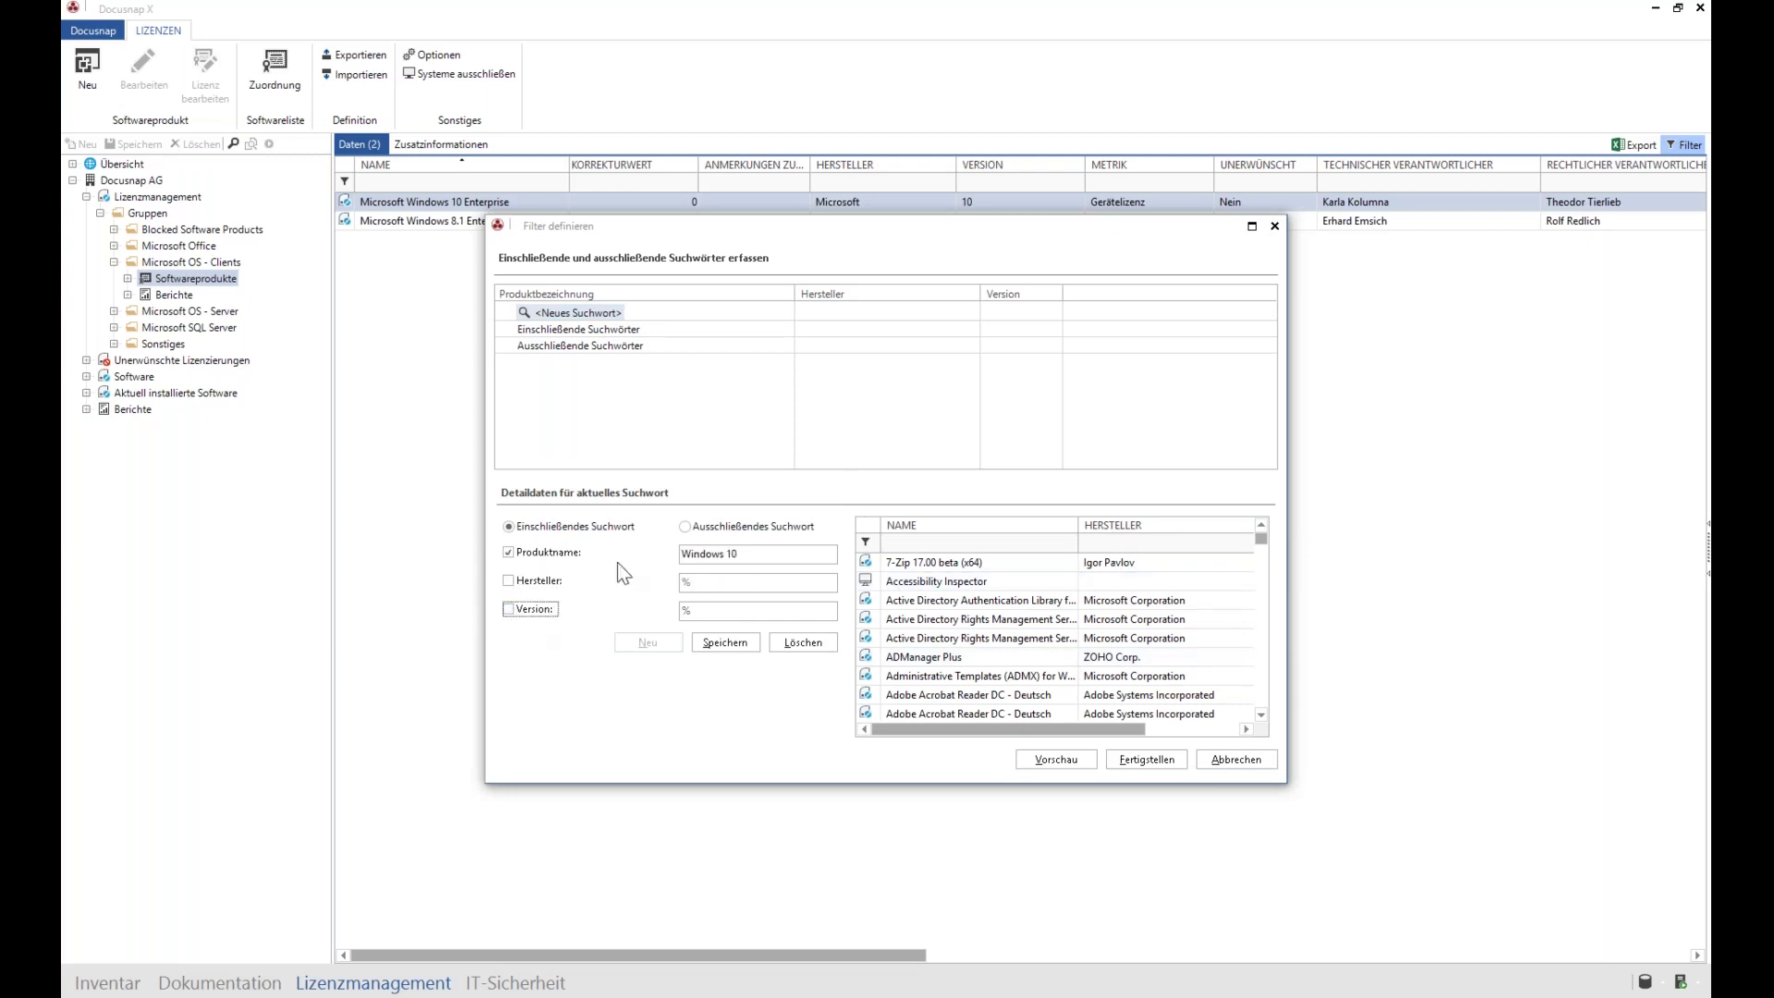
drag(1261, 538, 1263, 545)
click(1243, 542)
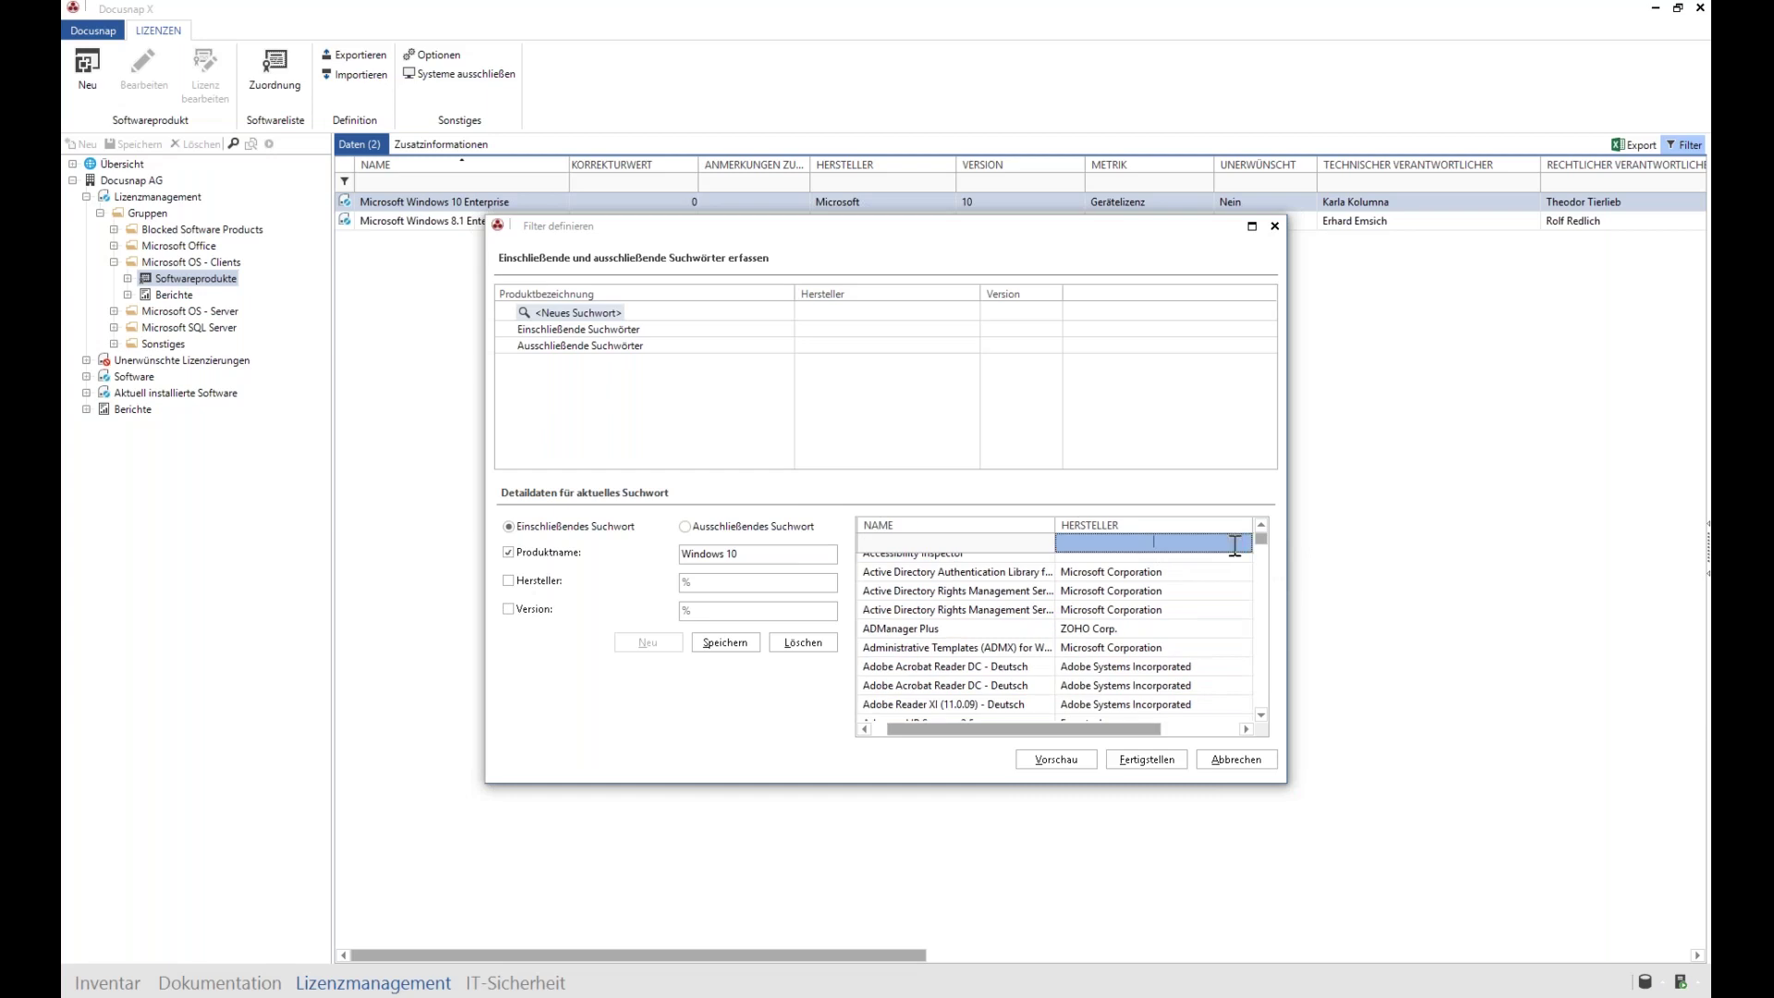
click(545, 584)
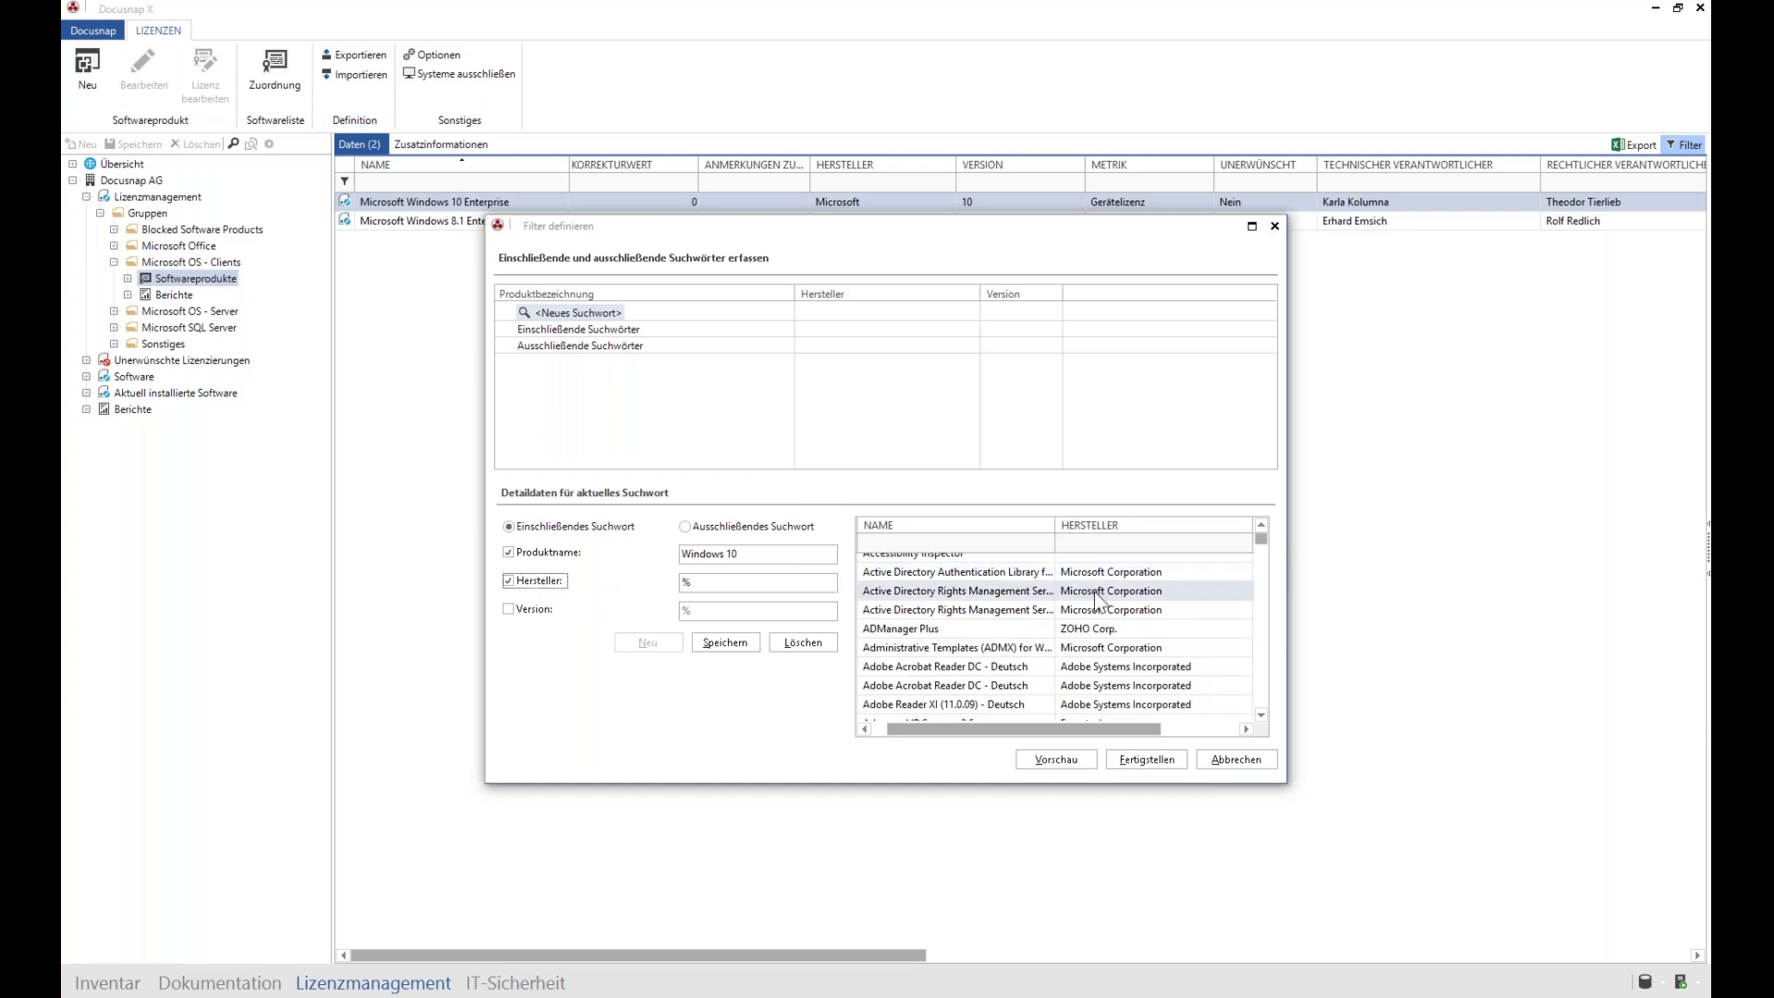
click(1133, 573)
click(723, 553)
click(569, 554)
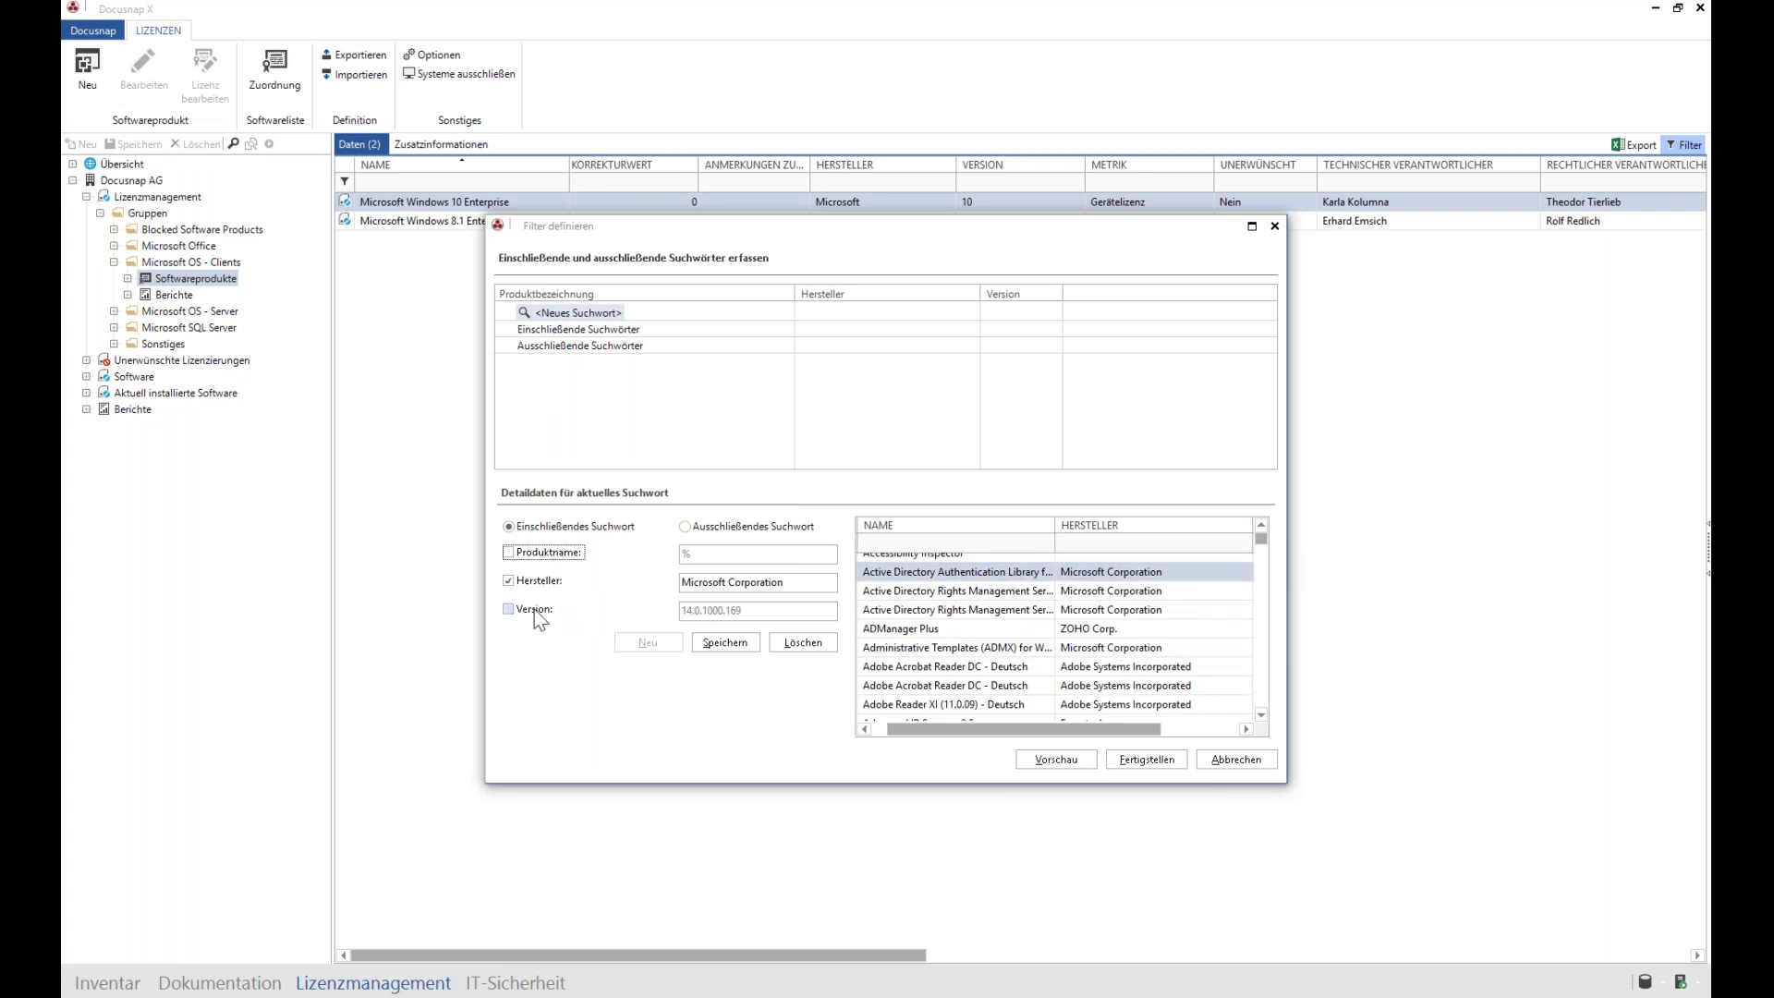
Step: Filter the software list by the name *Windows* and select Microsoft Windows 10 Enterprise as the search word's source
drag(1260, 551, 1253, 695)
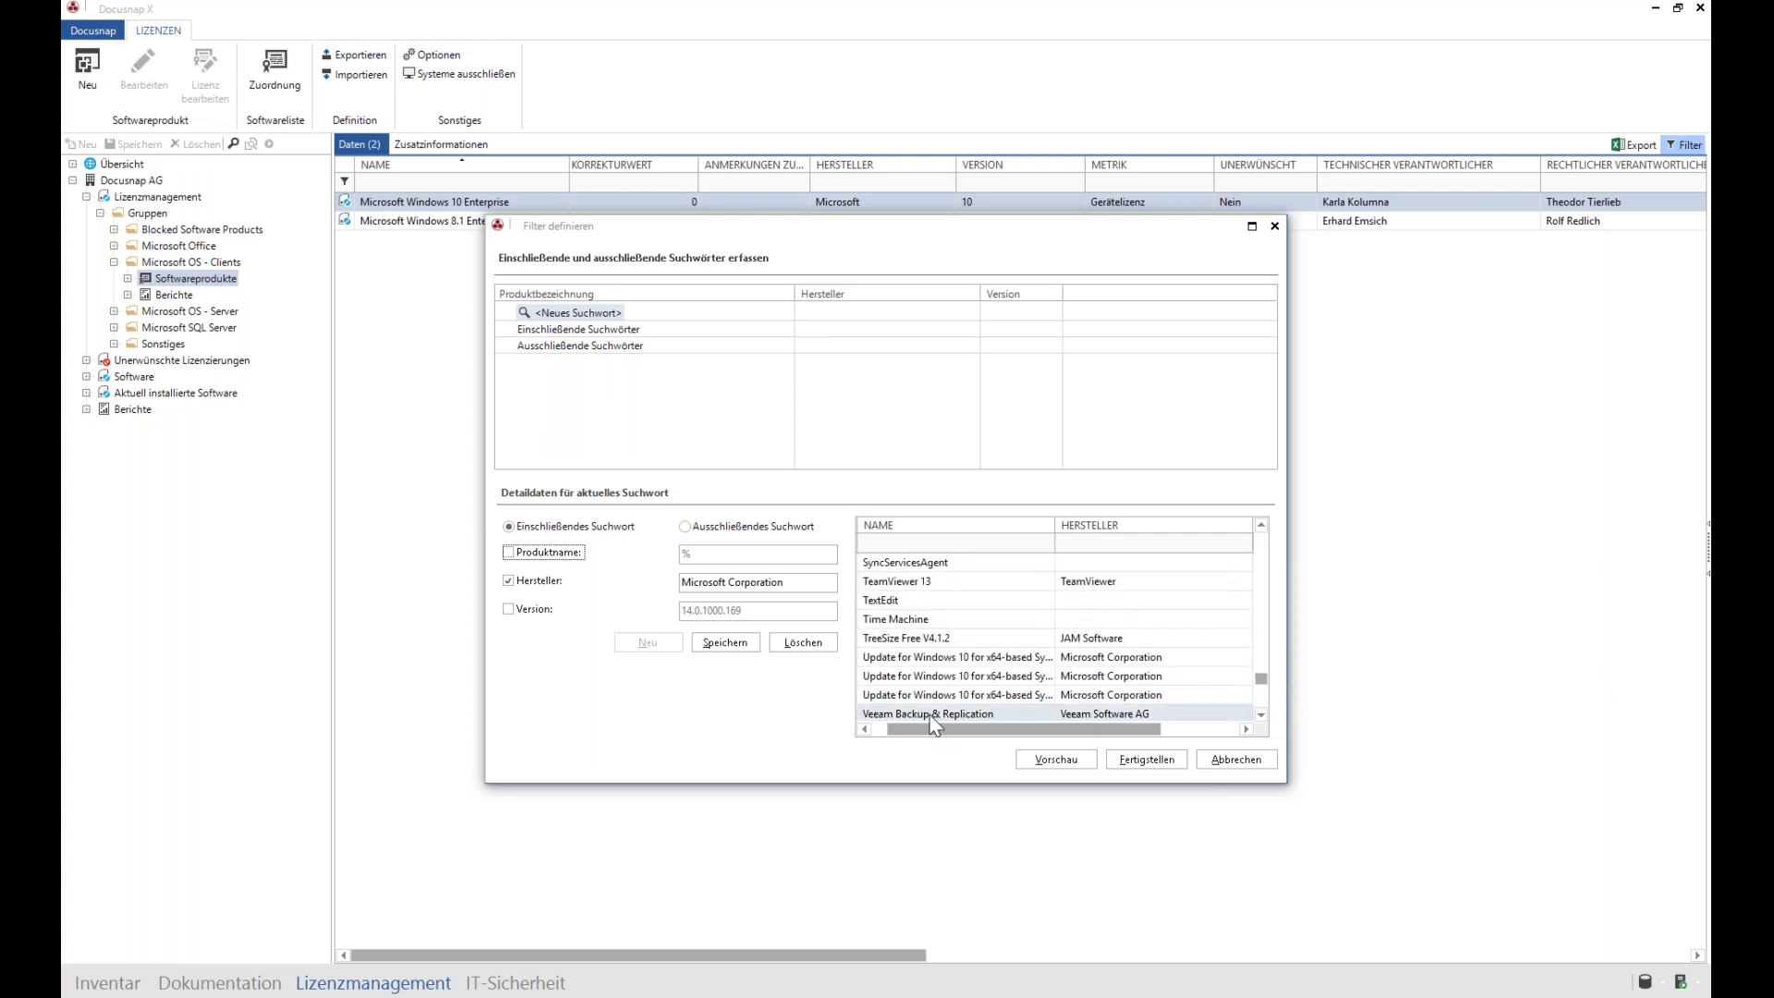
drag(912, 729, 898, 729)
click(924, 550)
text(Windows*)
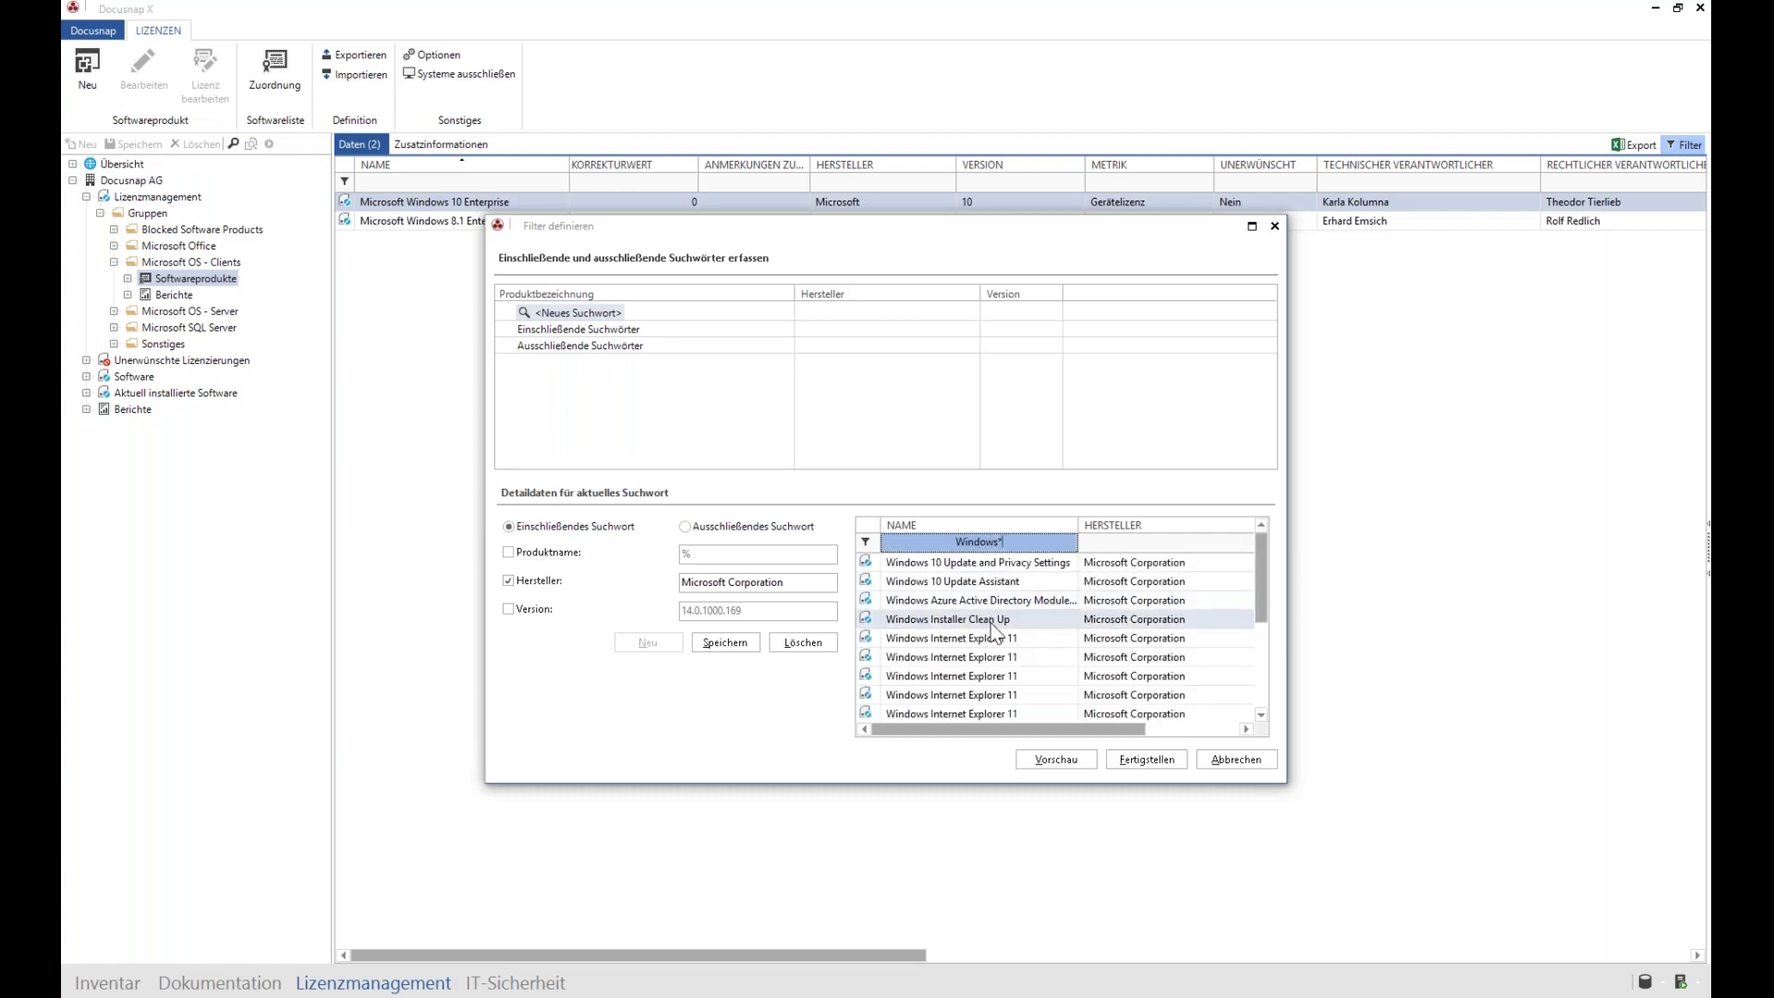
scroll(1256, 647, down, 3)
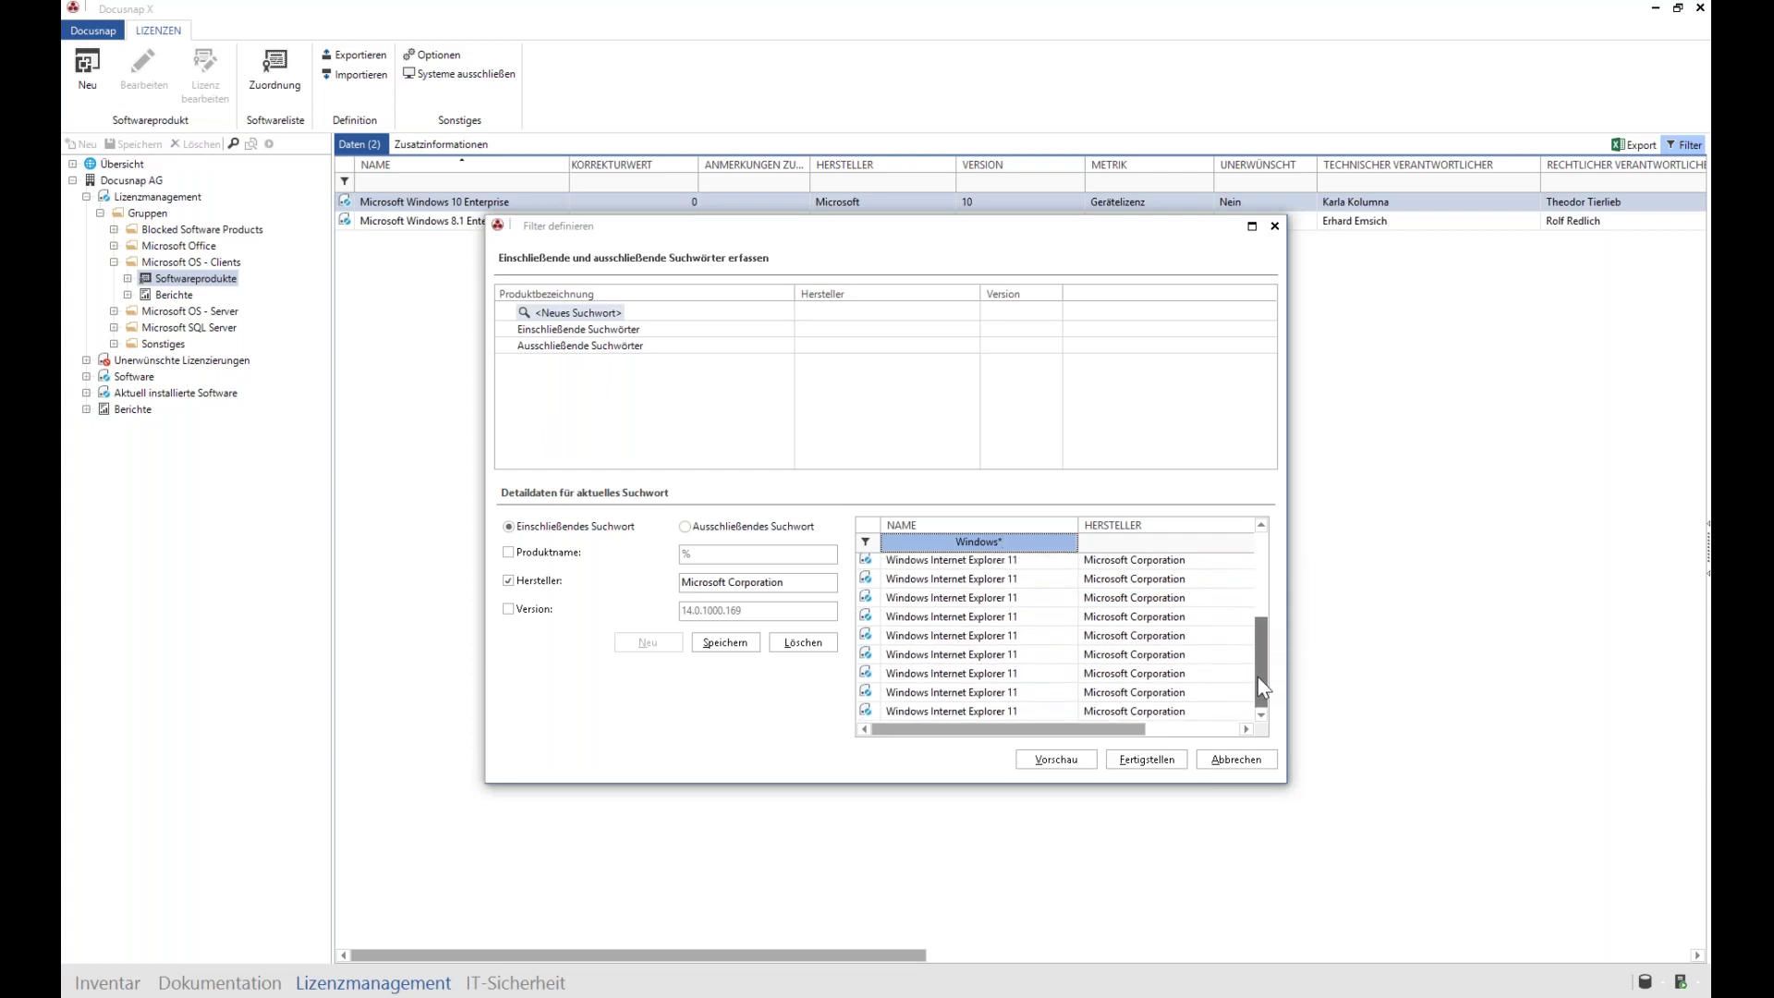
scroll(1256, 582, up, 3)
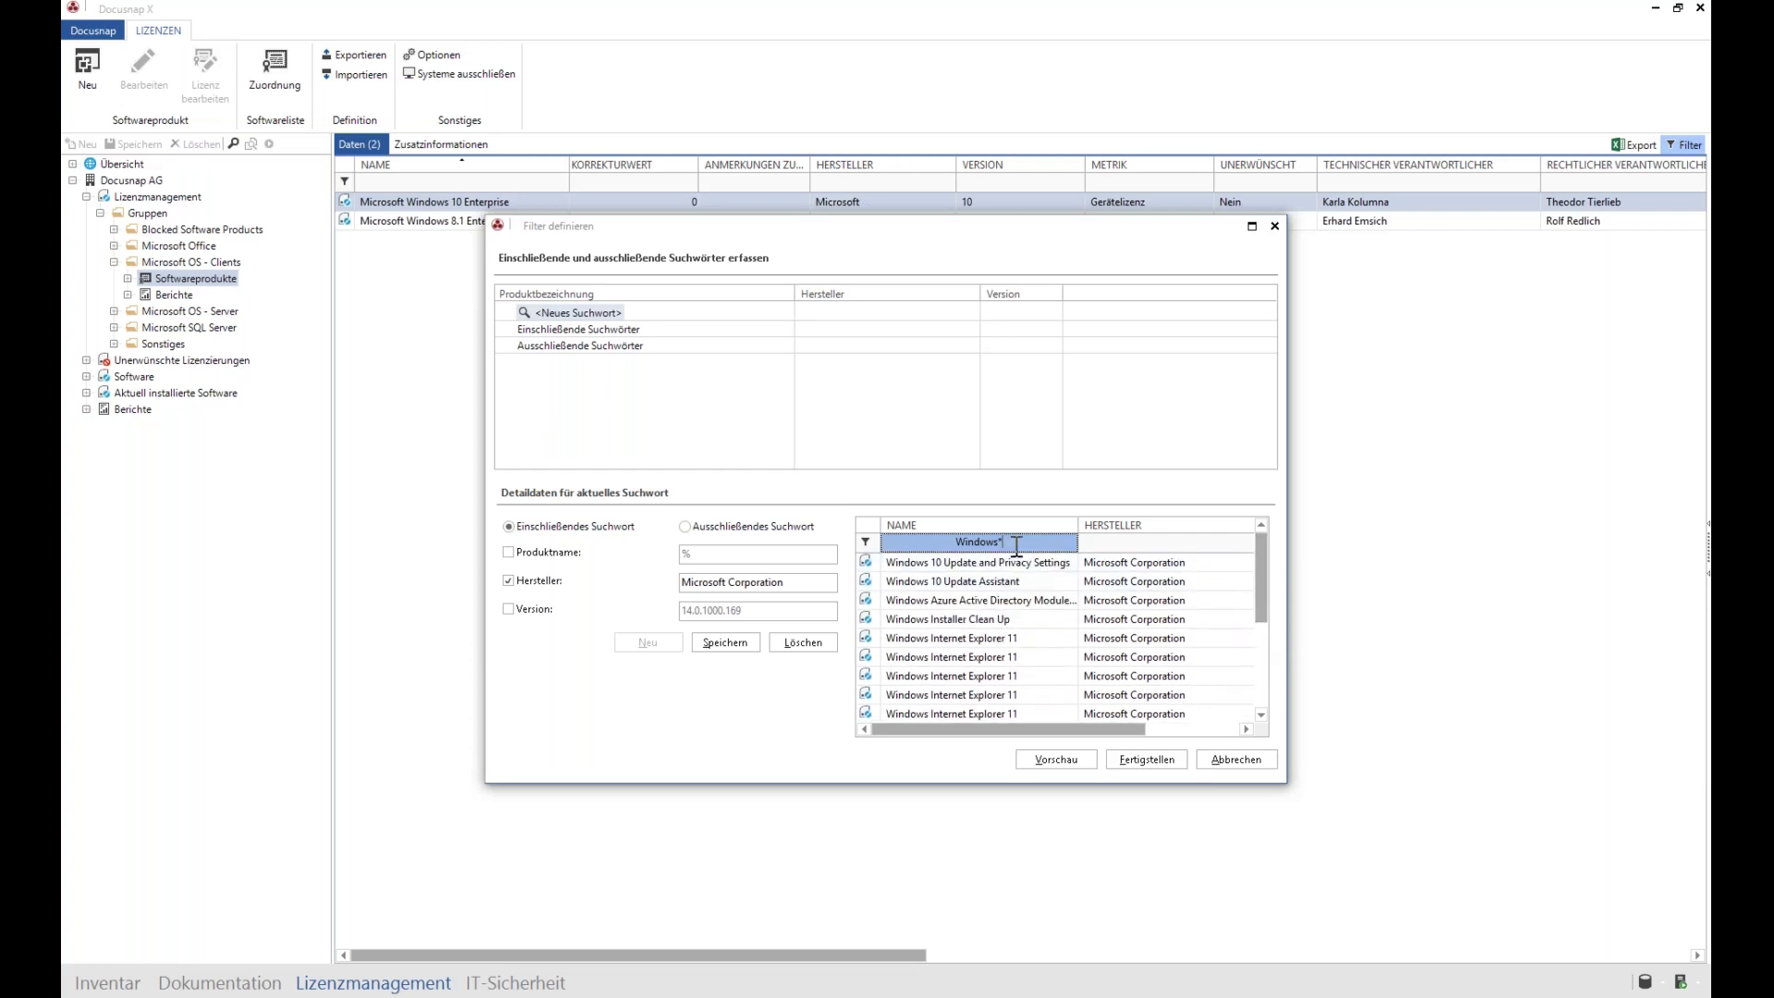
text(*)
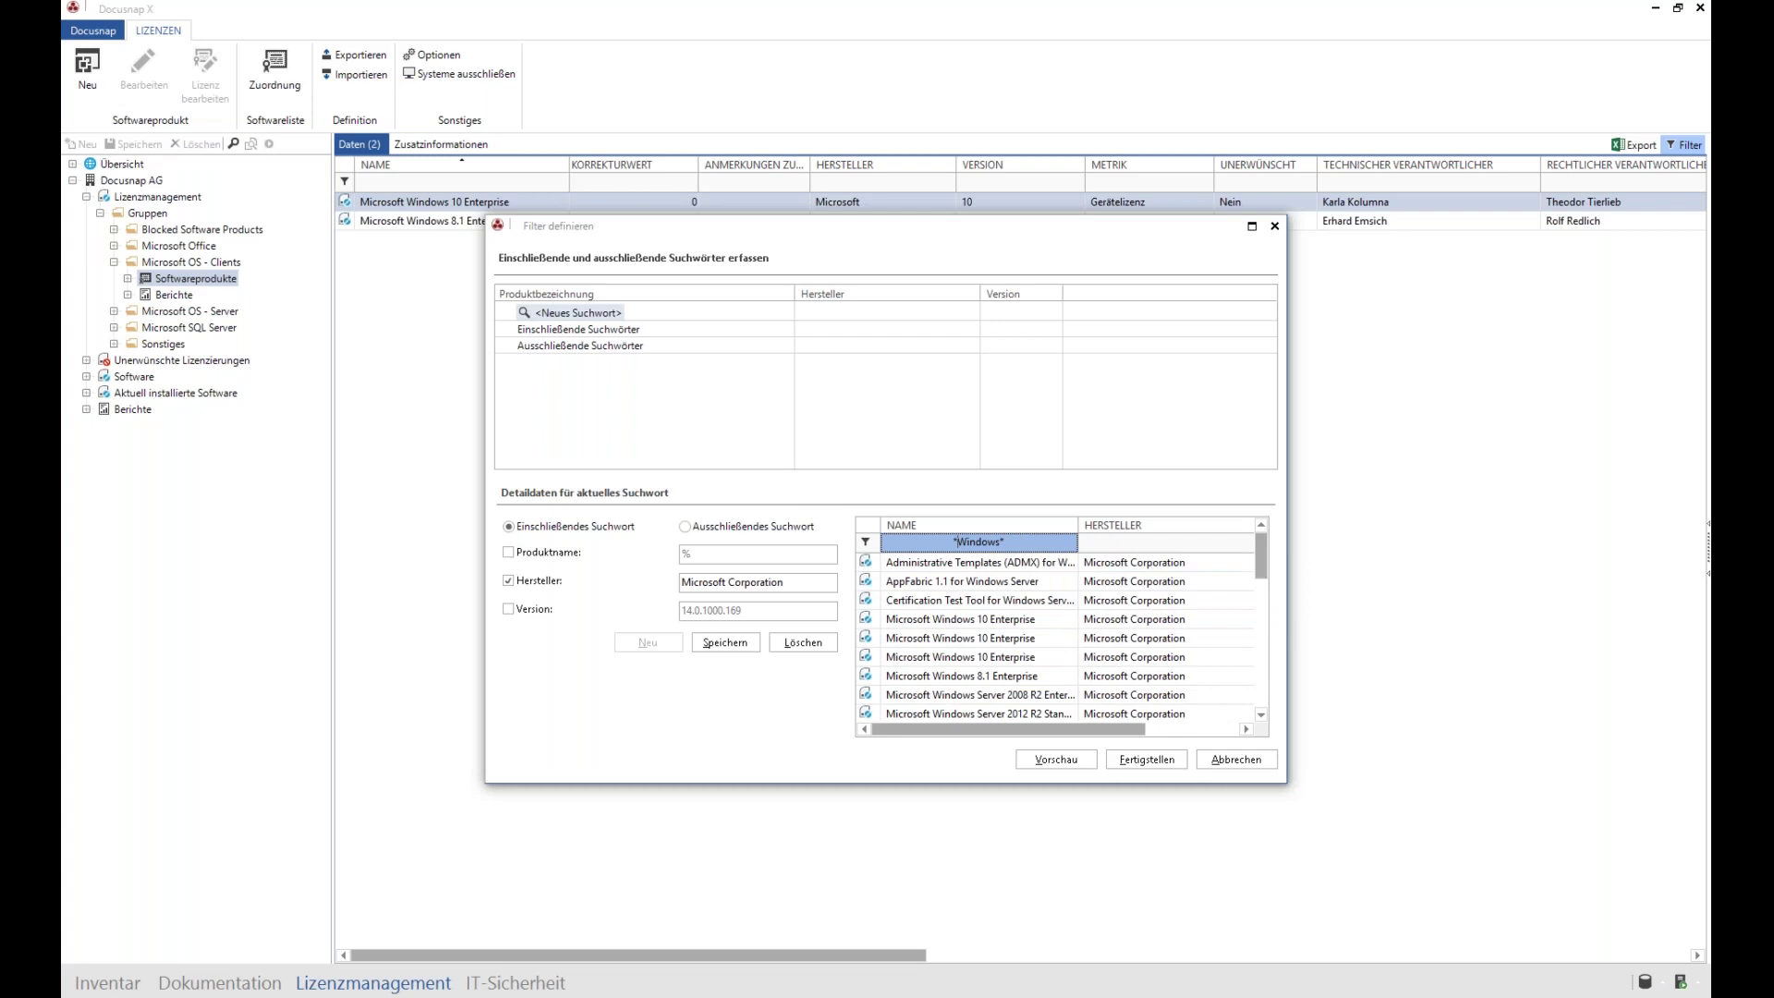
click(1016, 618)
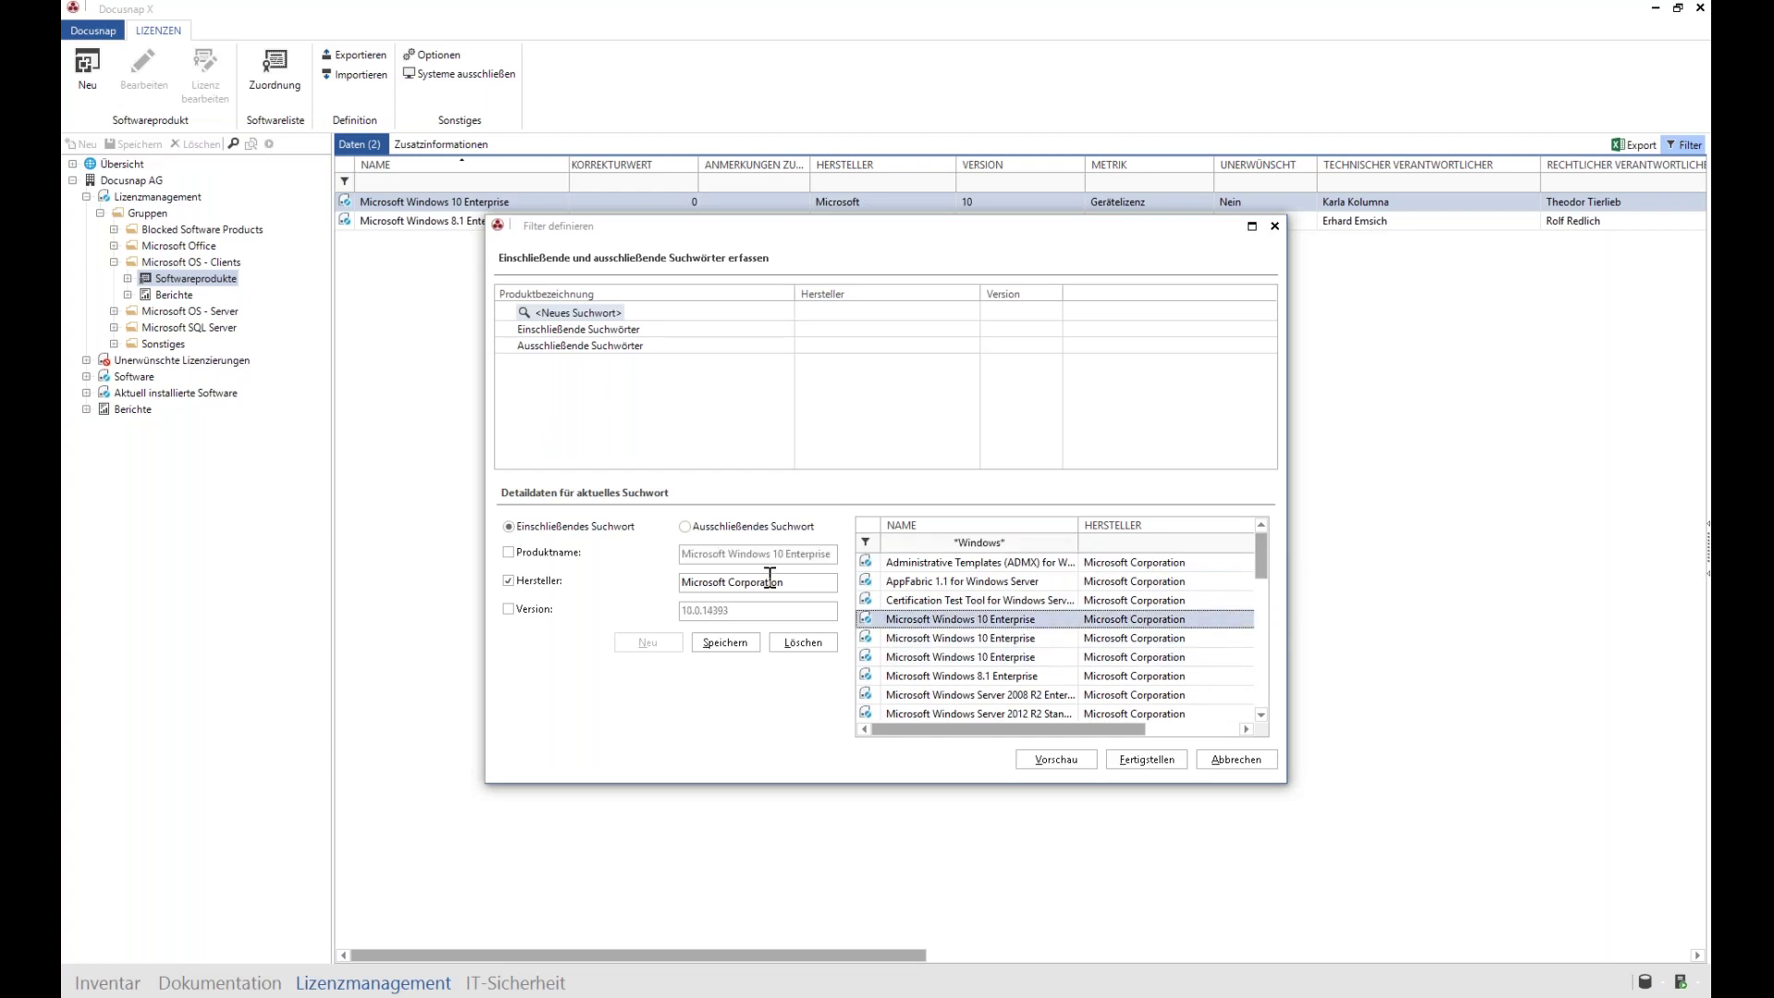
Step: Add the Produktname criterion Microsoft Windows 10 Enterprise to the including search word, save and finish the filter, and continue to Lizenzen
click(541, 559)
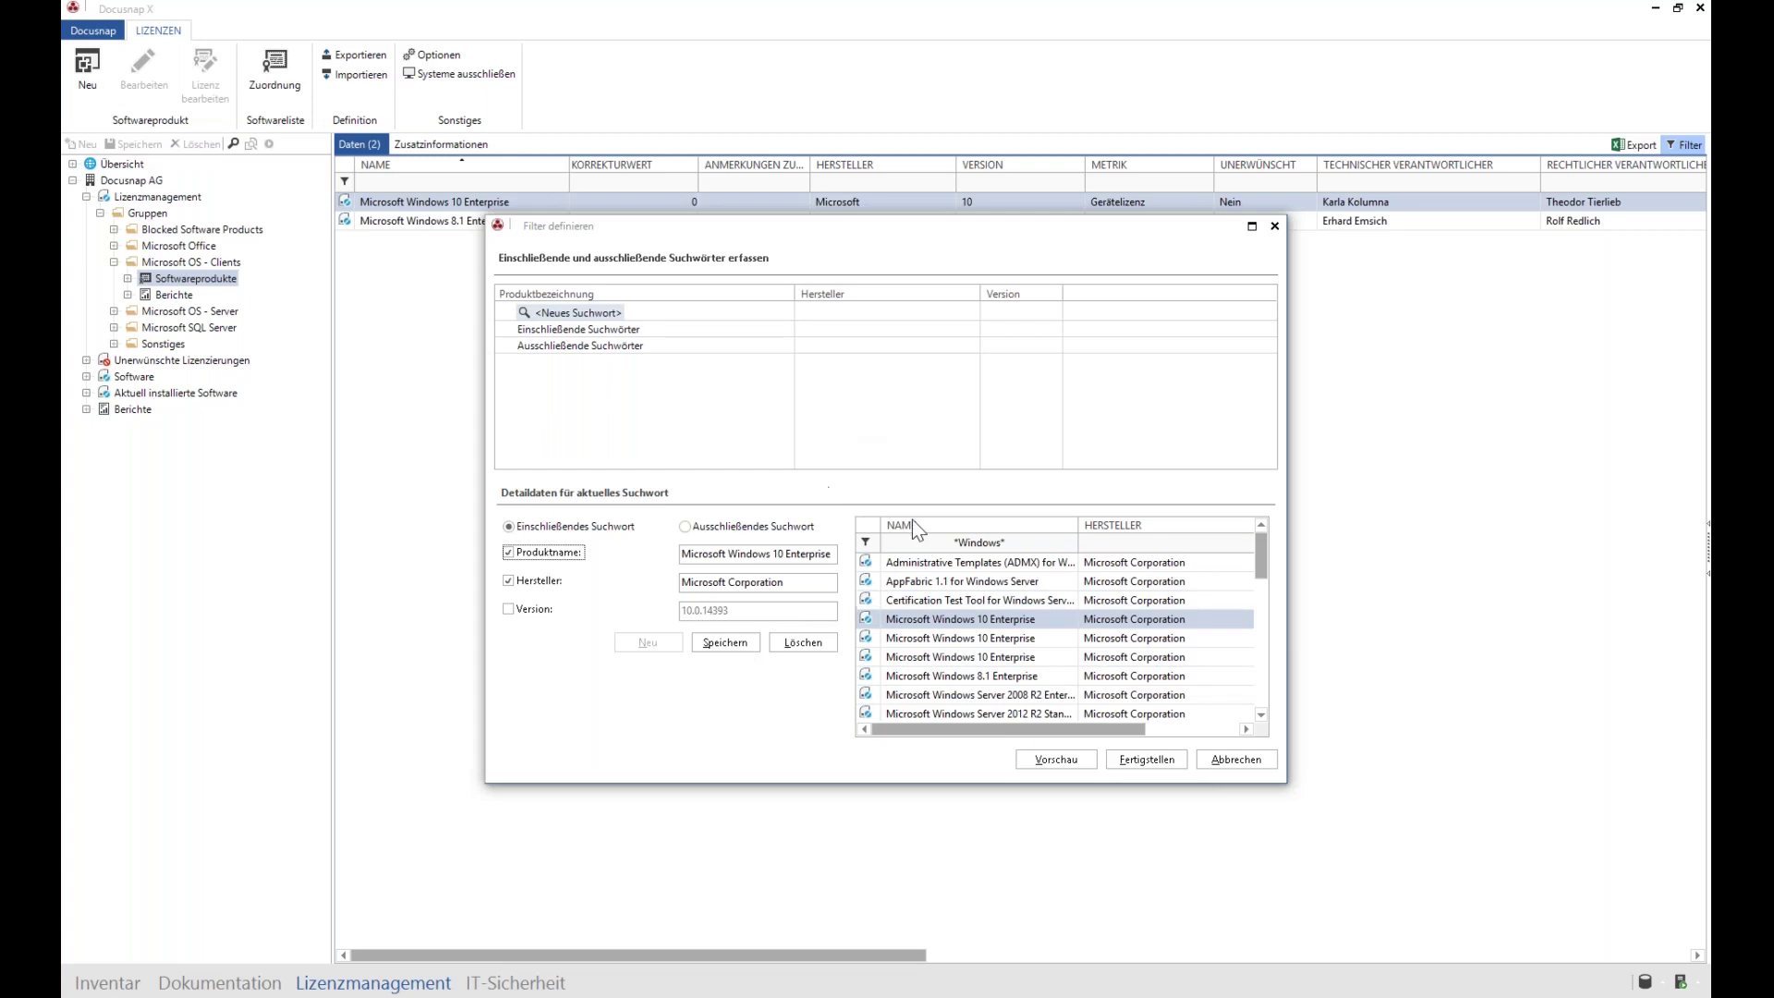
click(725, 644)
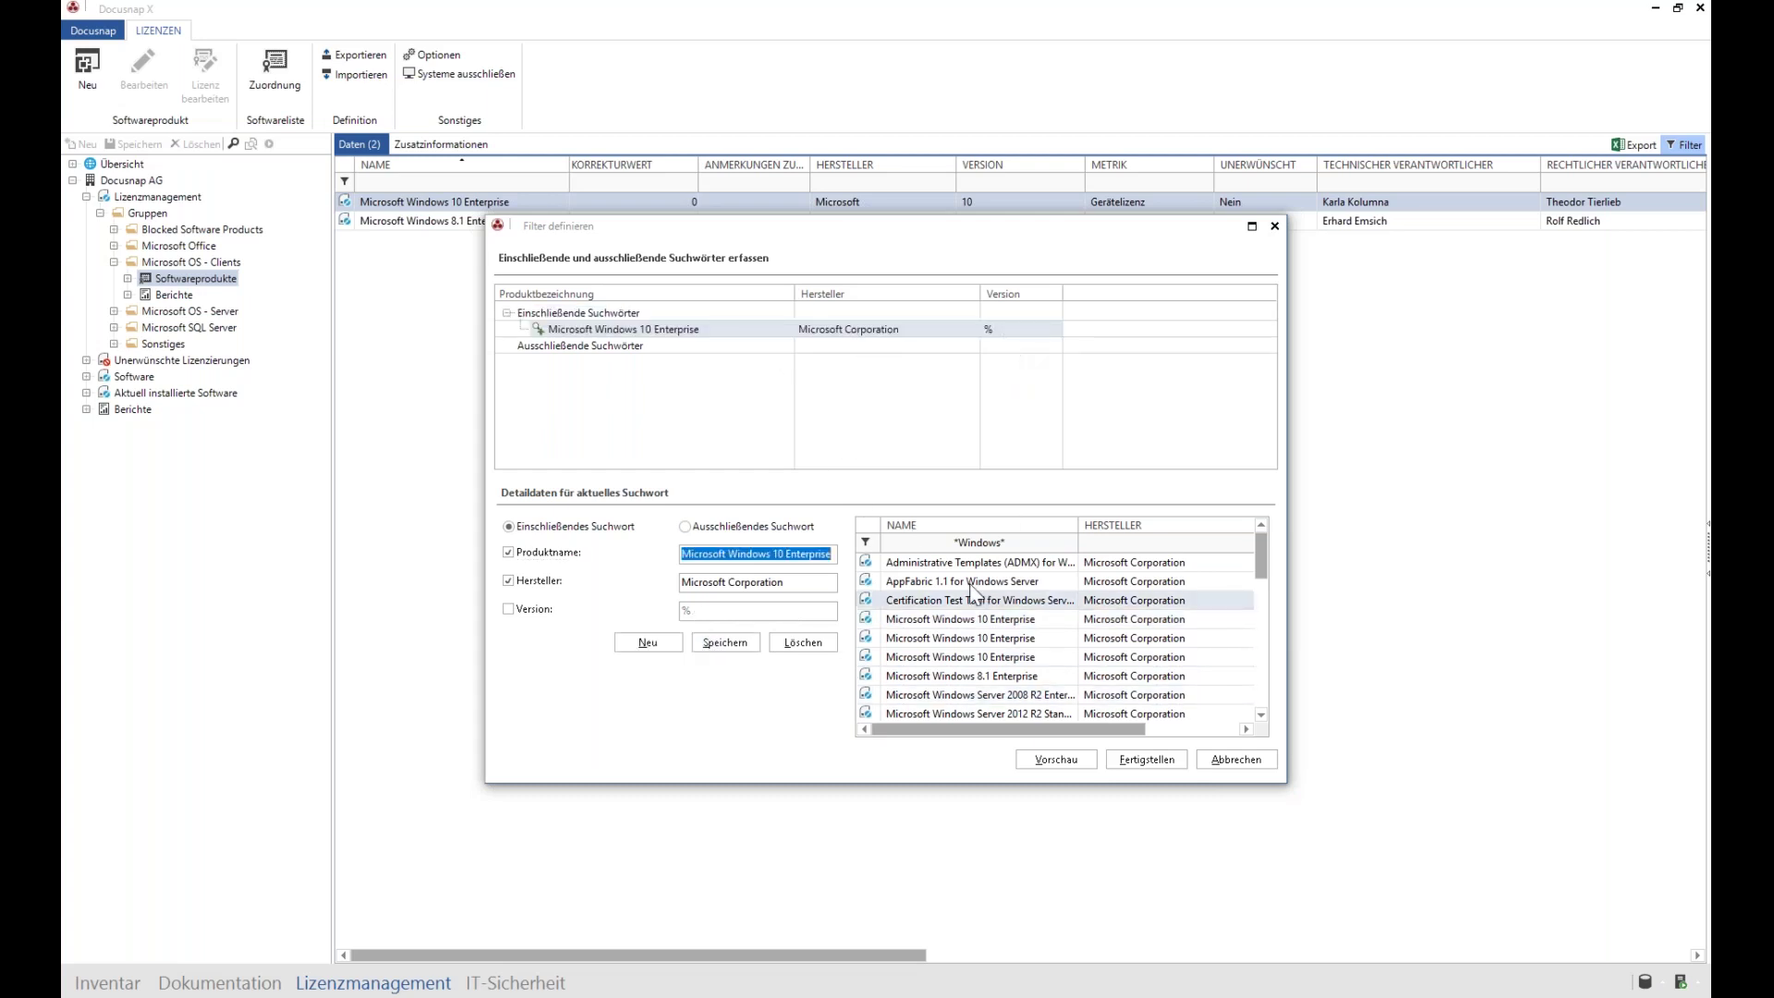
click(1146, 760)
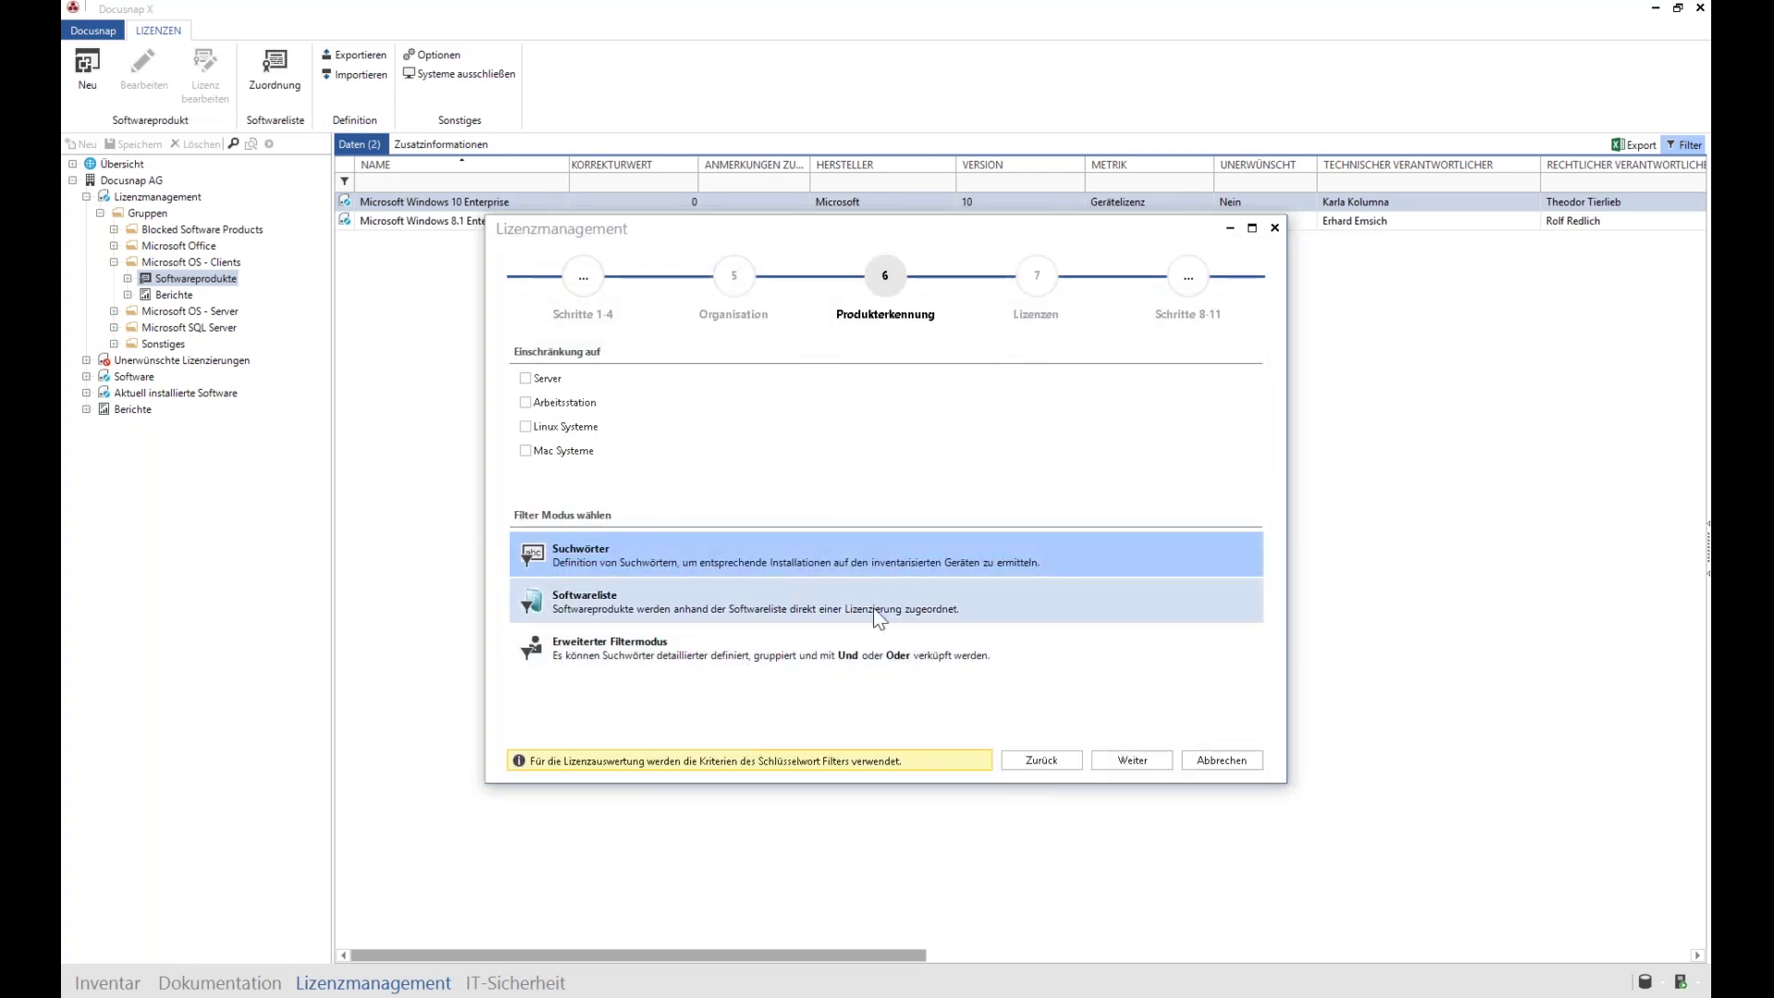
click(1132, 759)
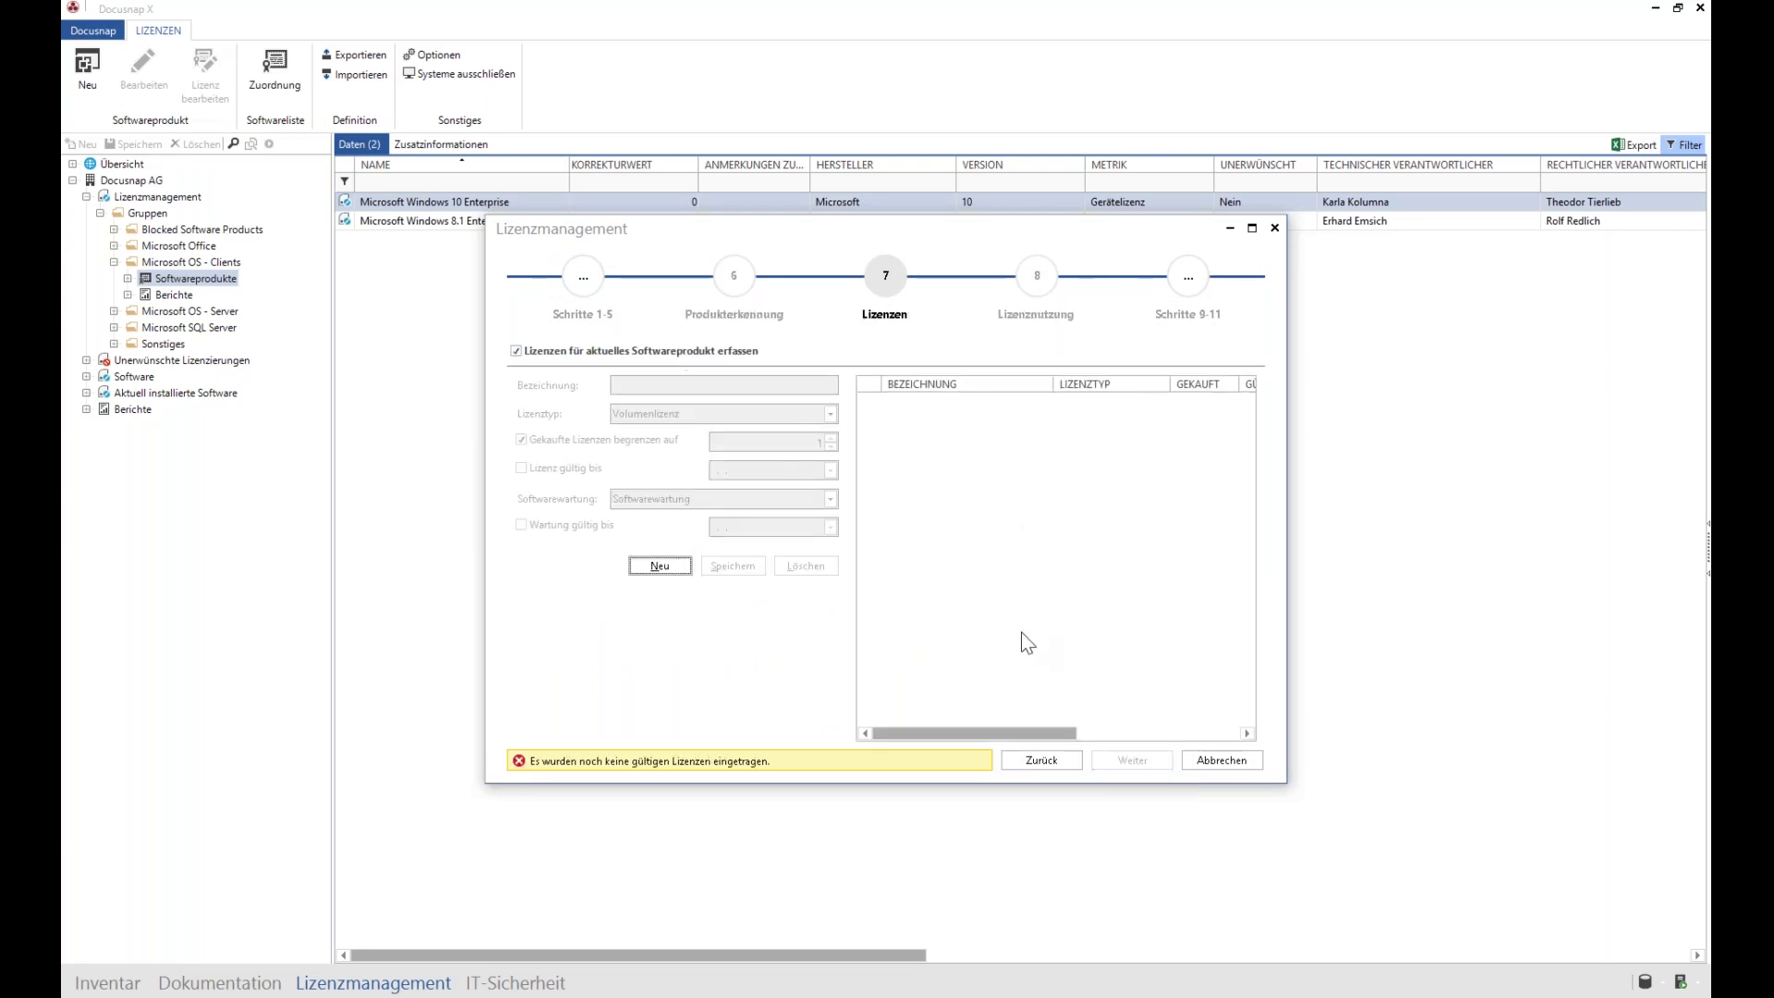
Step: Return to Produkterkennung, choose Softwareliste as the filter mode, and search the software for Microsoft Windows*
click(1030, 758)
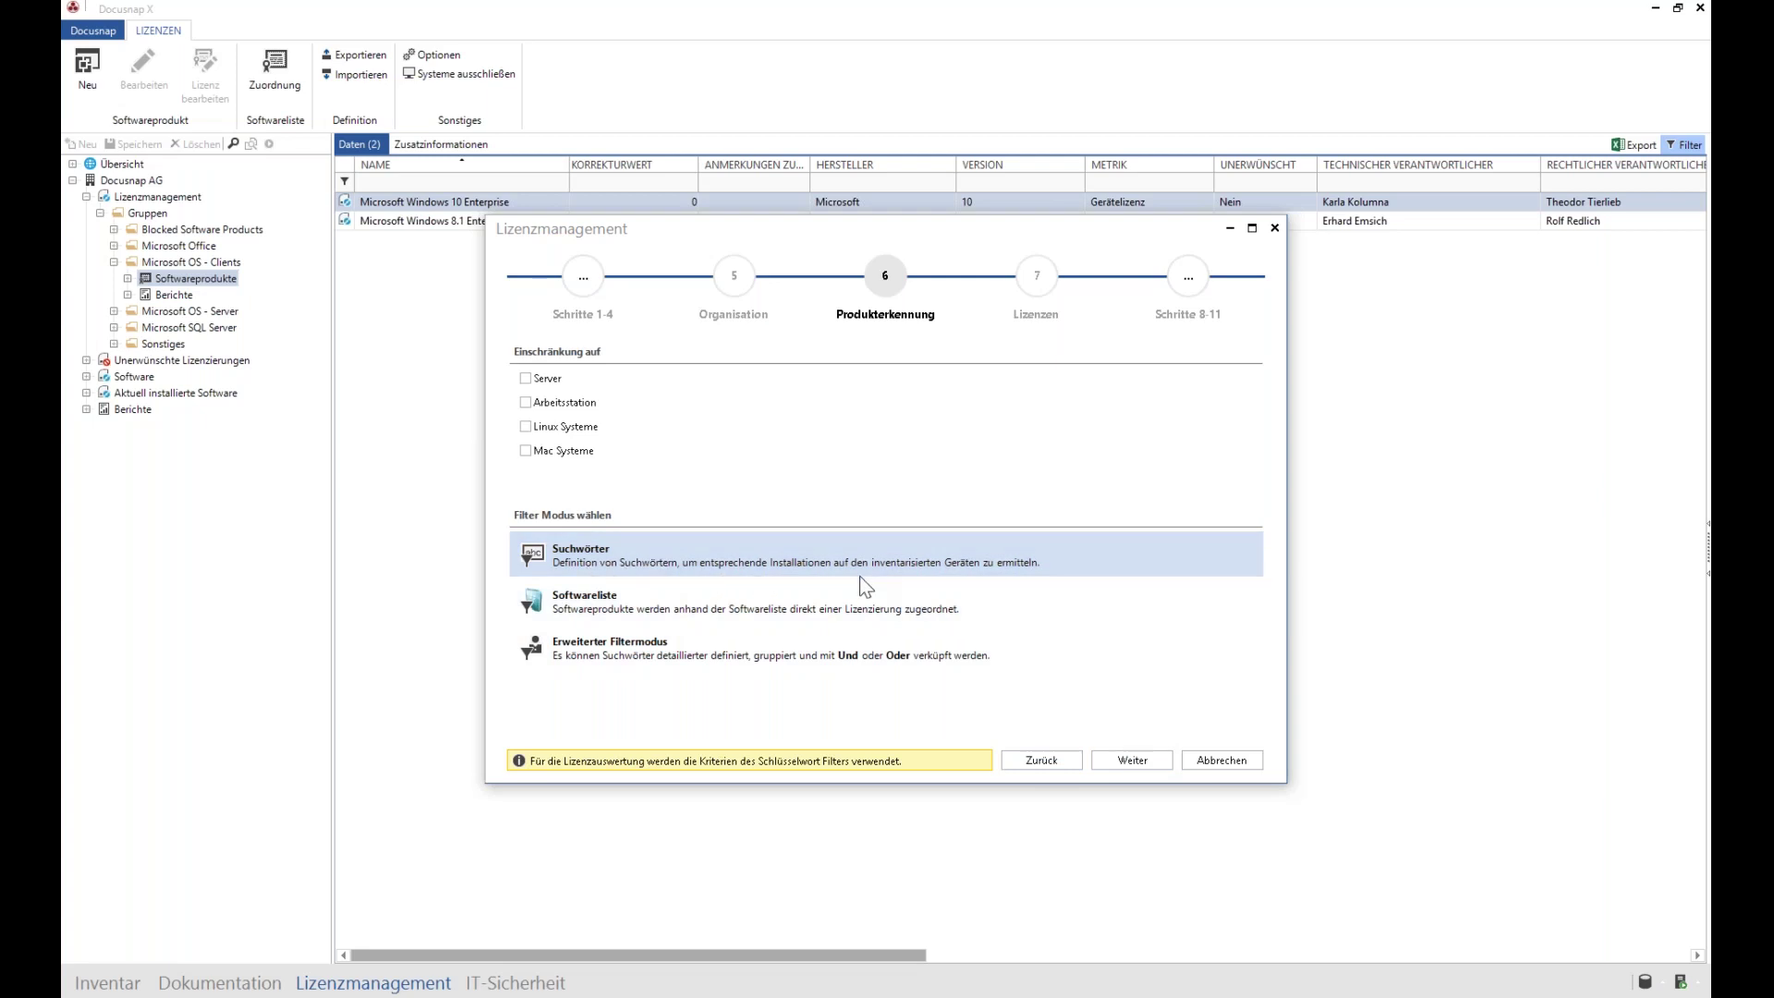
click(639, 614)
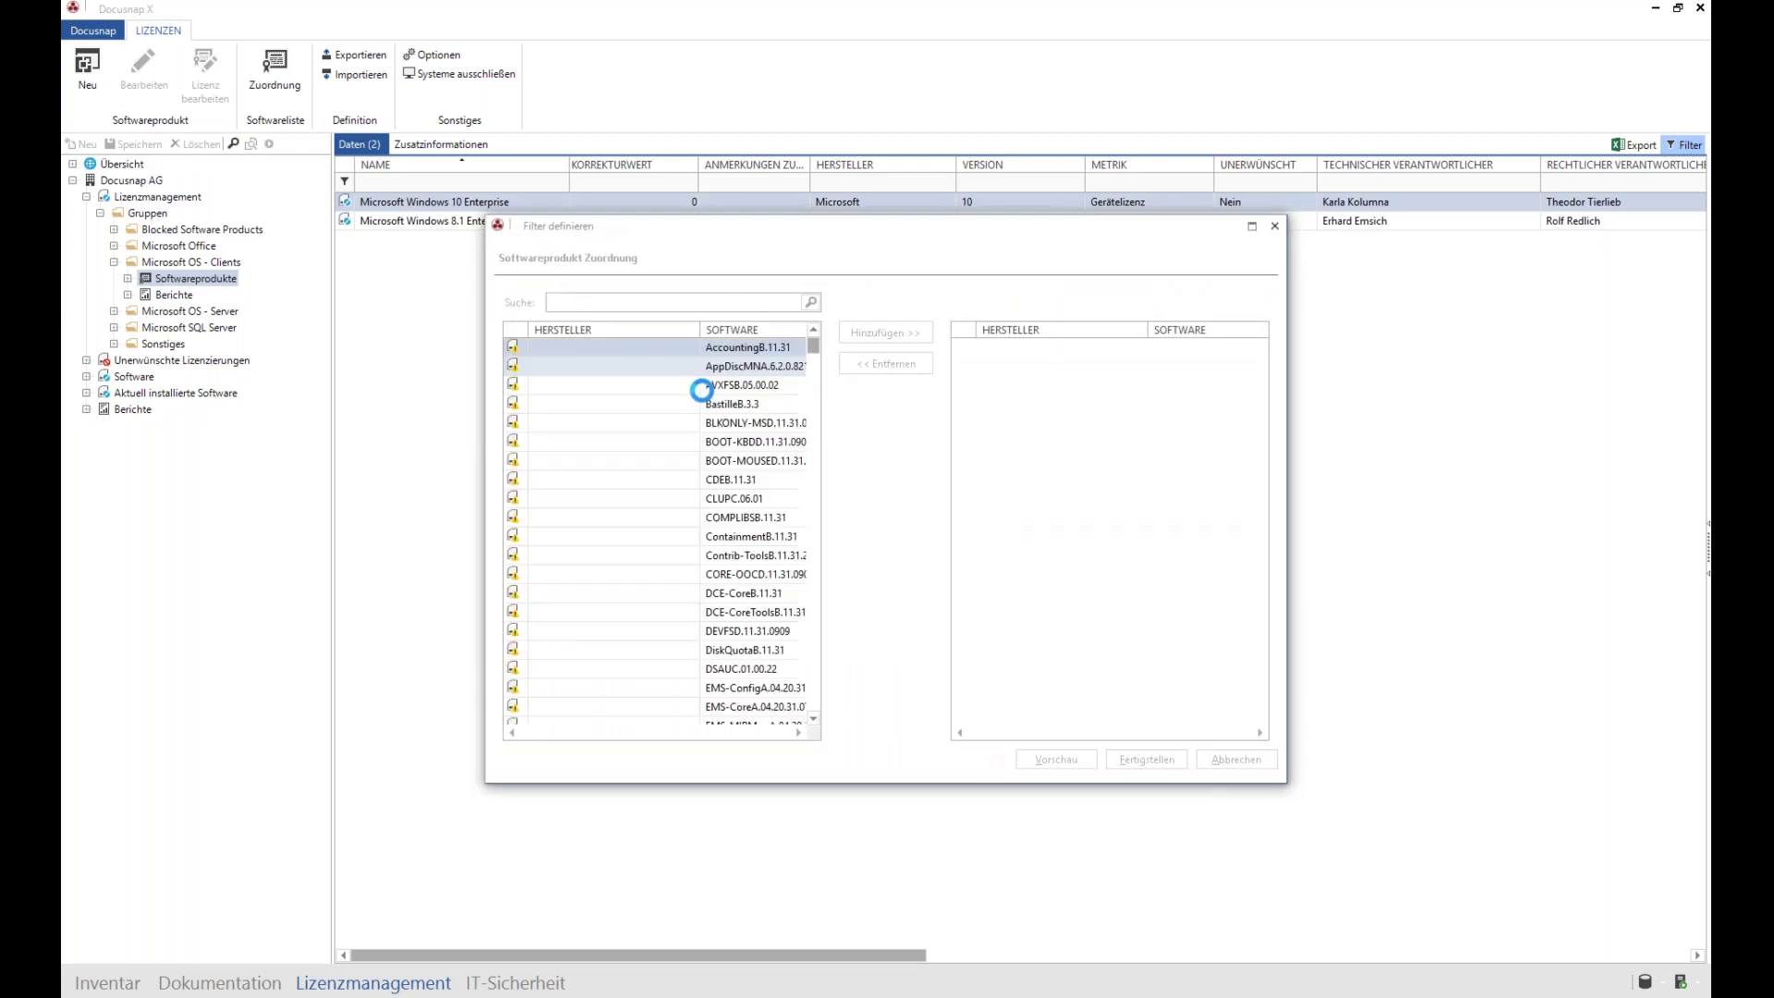
click(736, 350)
click(671, 303)
text(Microsoft Windwos)
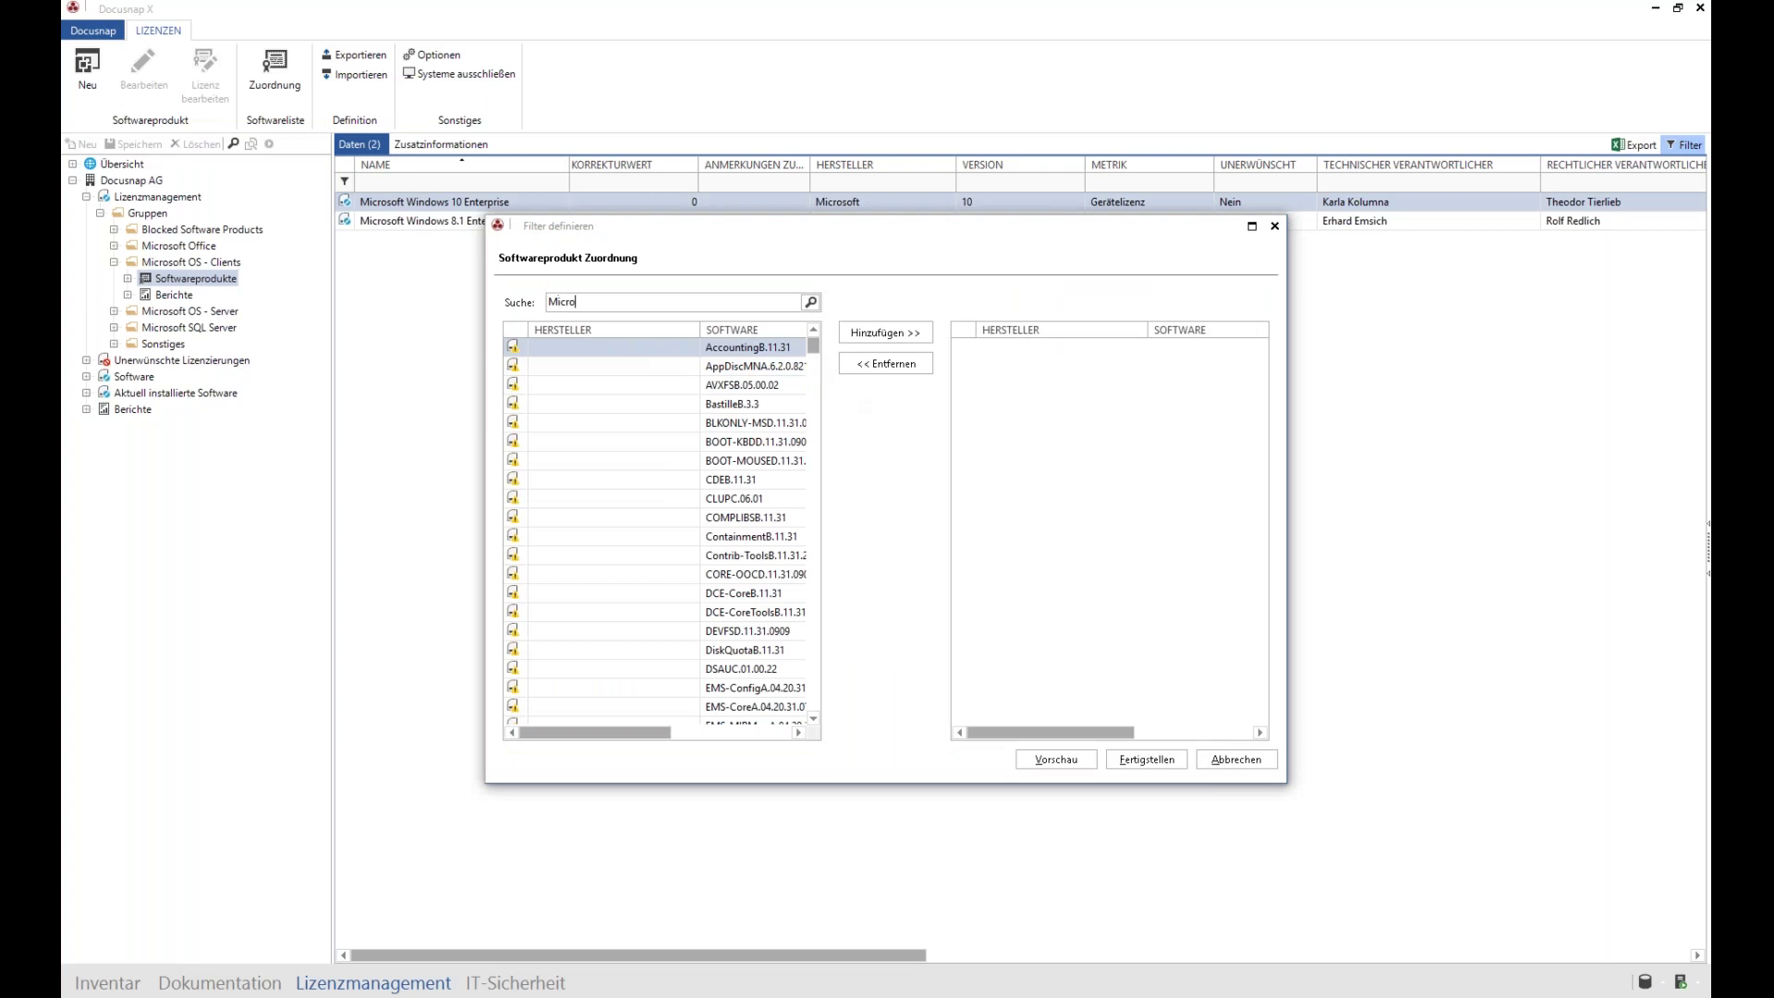
key(BackSpace)
key(BackSpace)
key(BackSpace)
text(ows*)
click(810, 303)
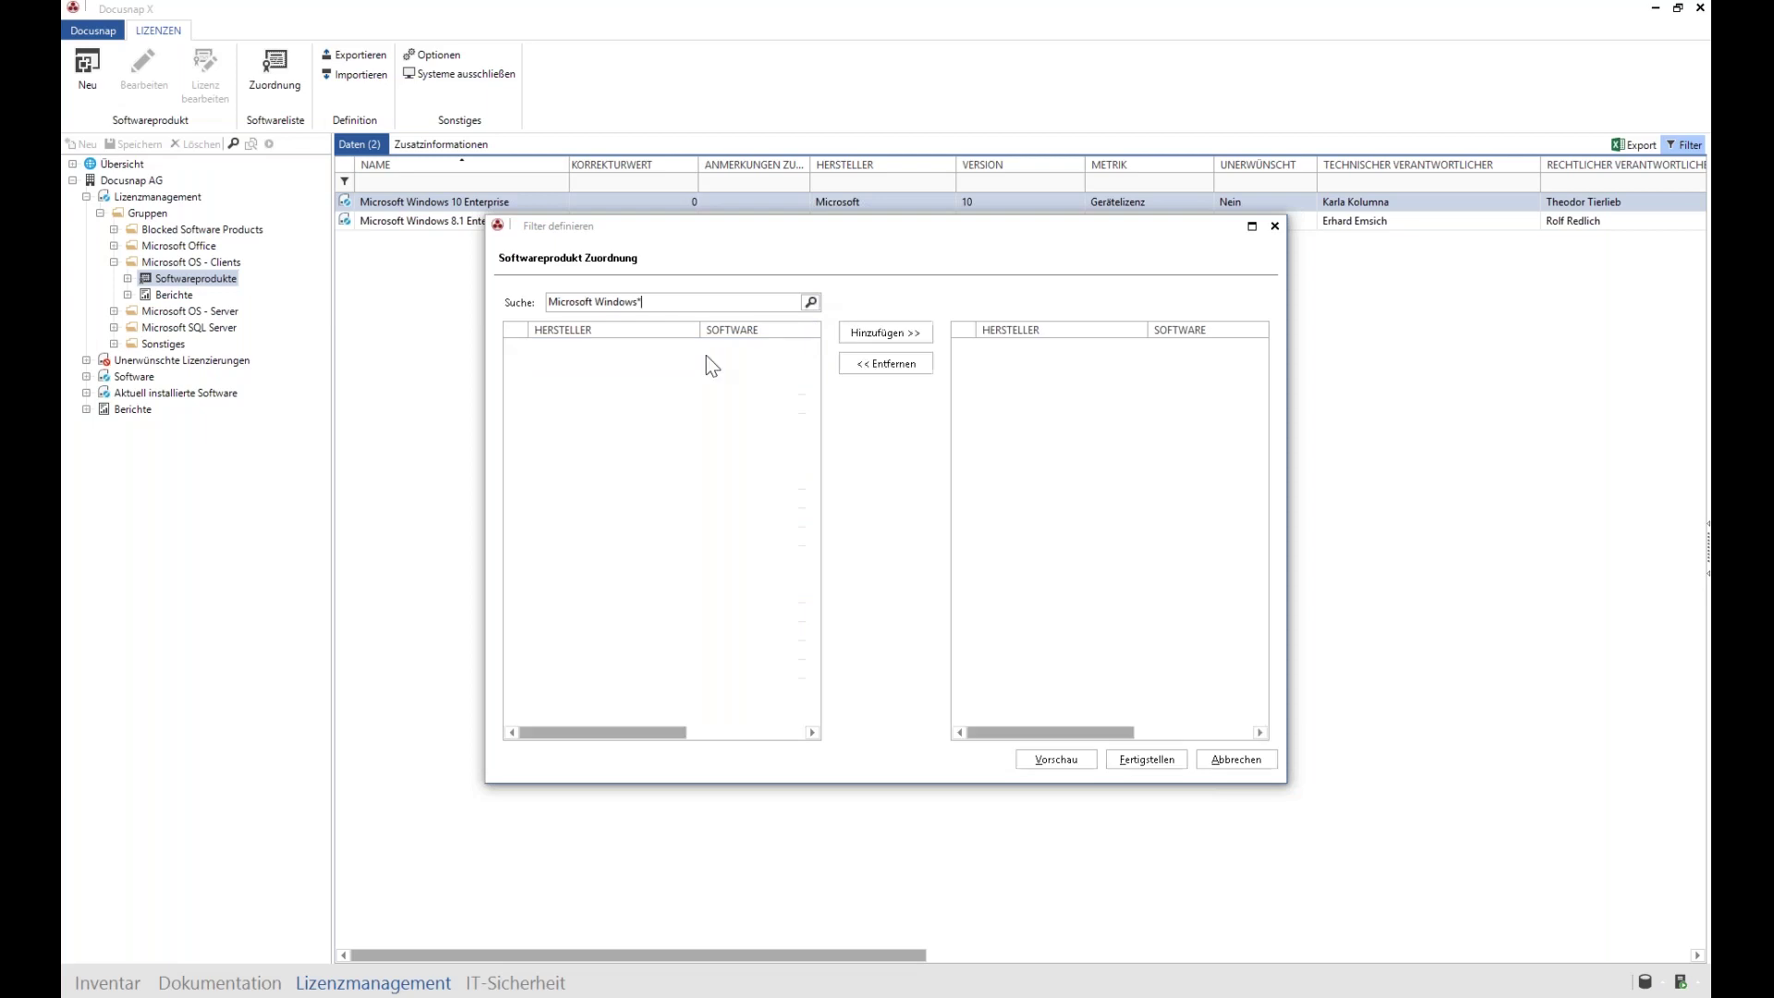
Step: Search for Microsoft Windows% and assign the Microsoft Windows 10 Enterprise versions 10.0.14393, 10.0.16299 and 10.0.17134
key(BackSpace)
text(%)
click(810, 302)
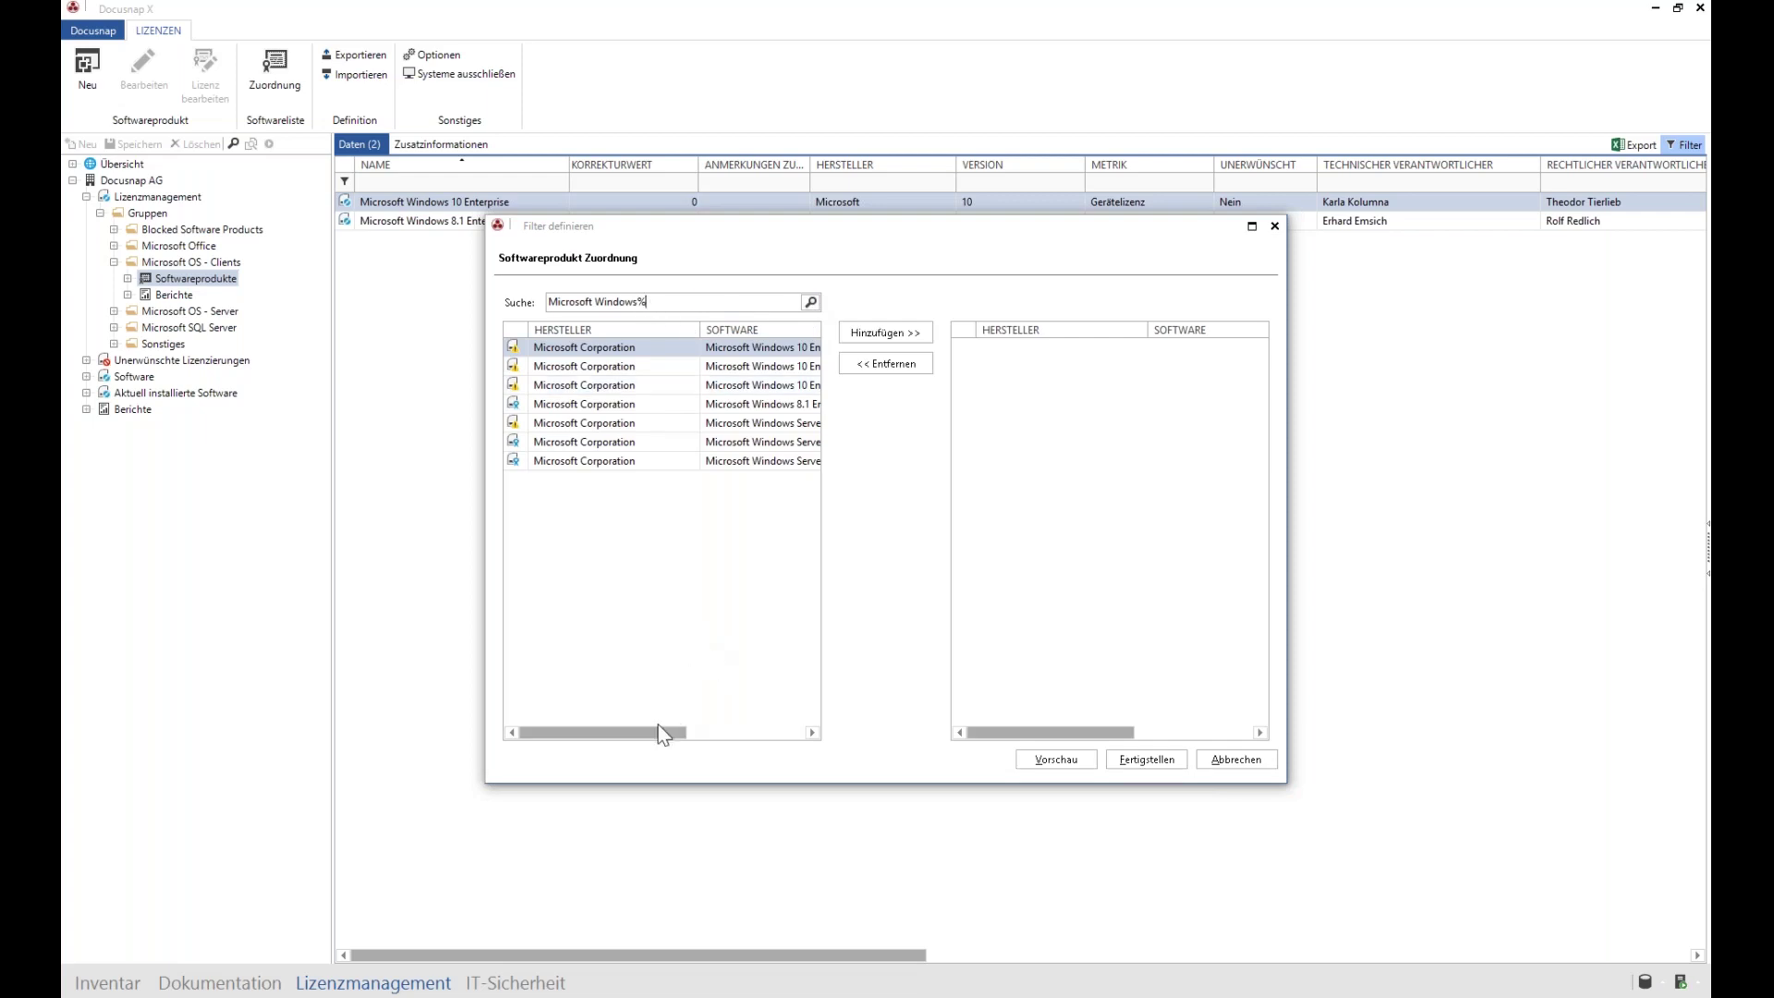
drag(648, 736, 768, 737)
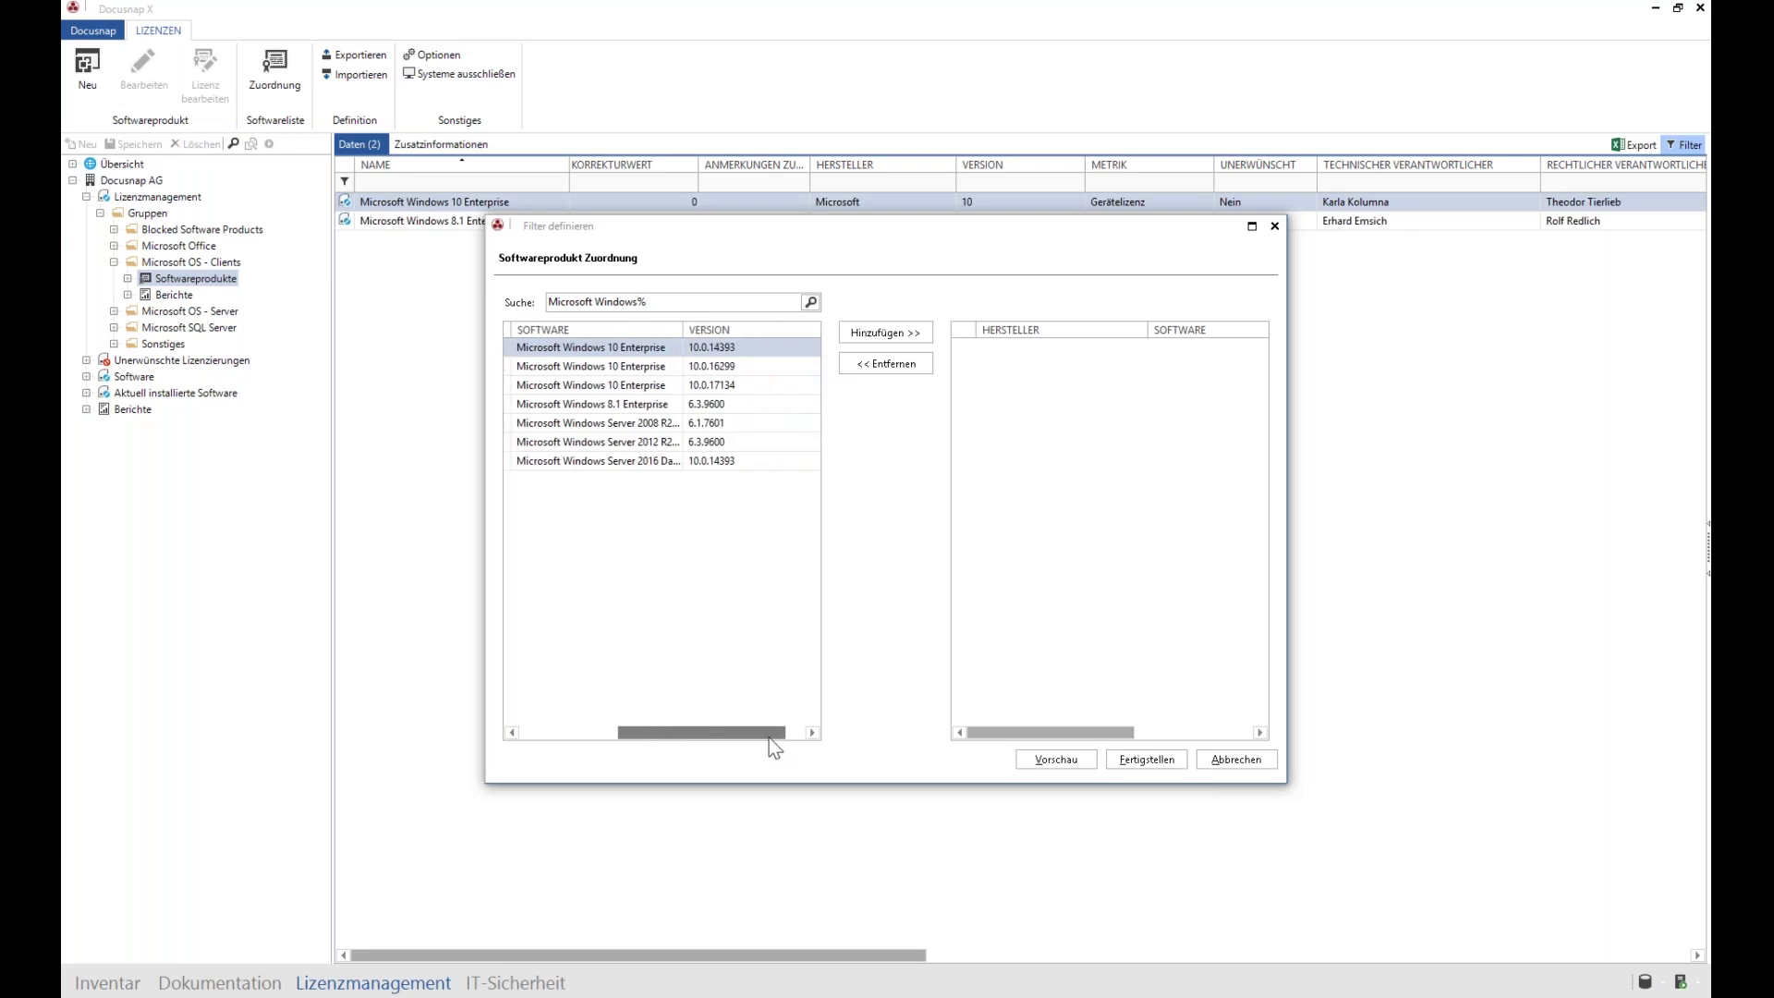
shift+click(617, 384)
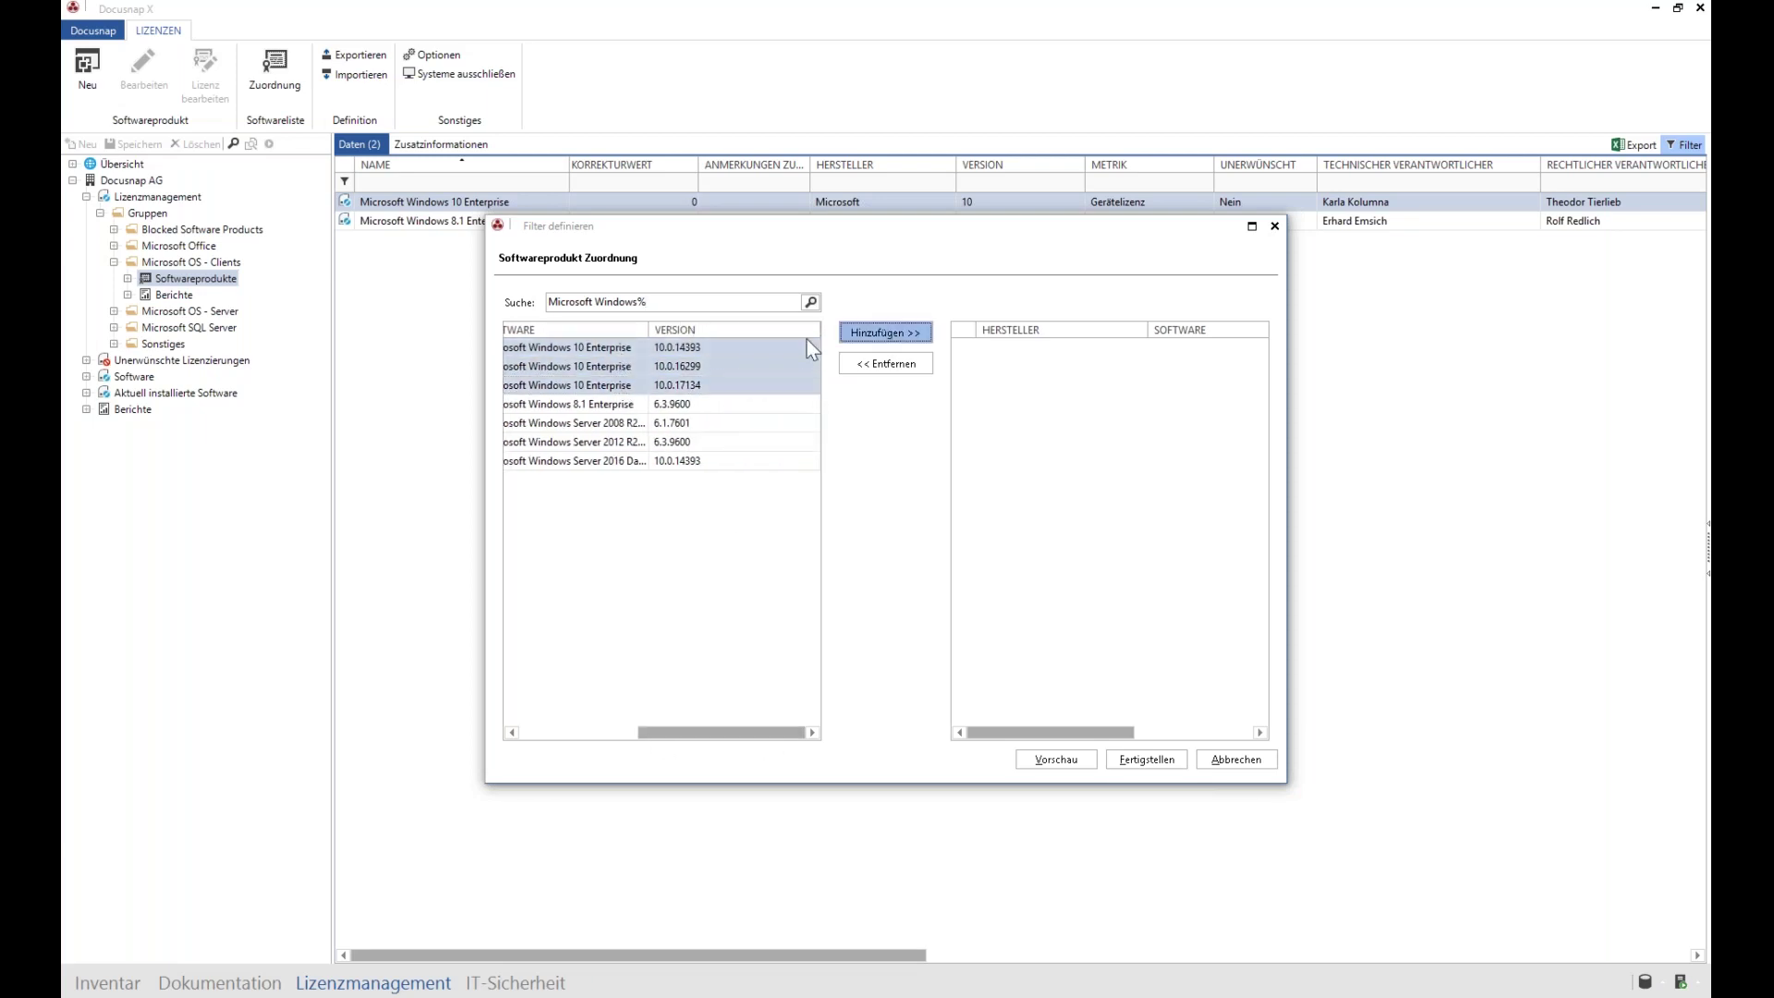
click(885, 332)
click(1069, 349)
scroll(649, 737, left, 3)
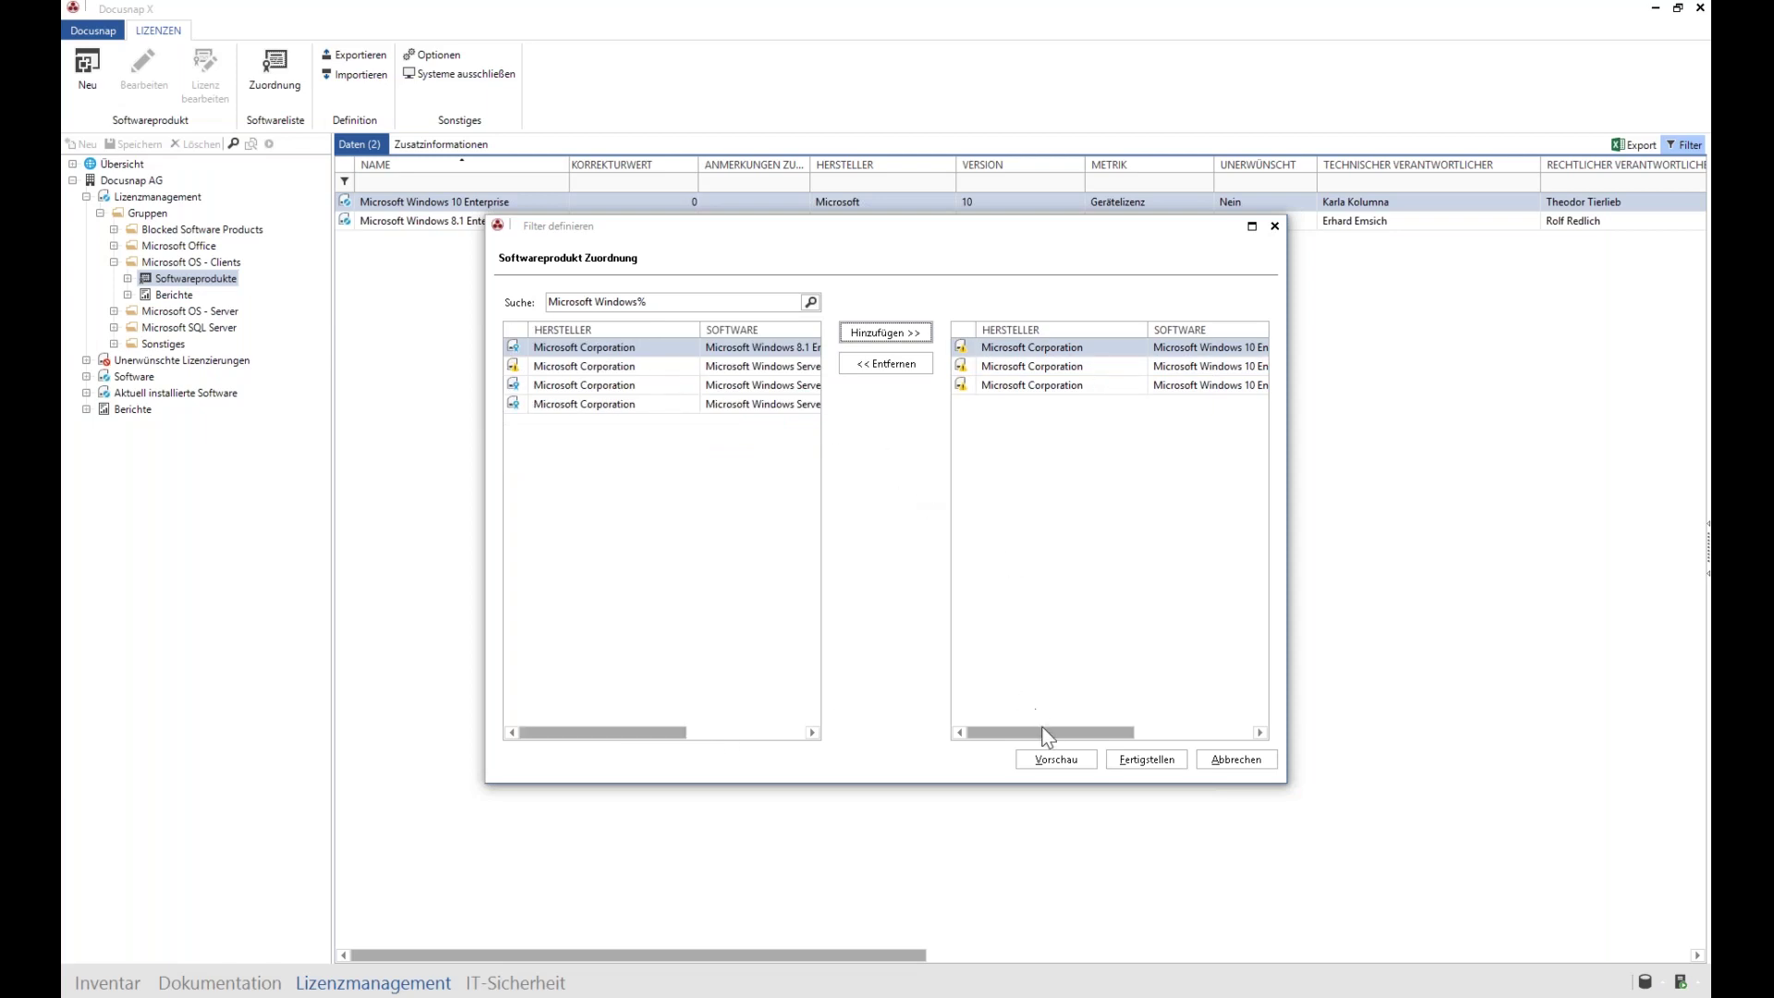
drag(1062, 733, 1182, 734)
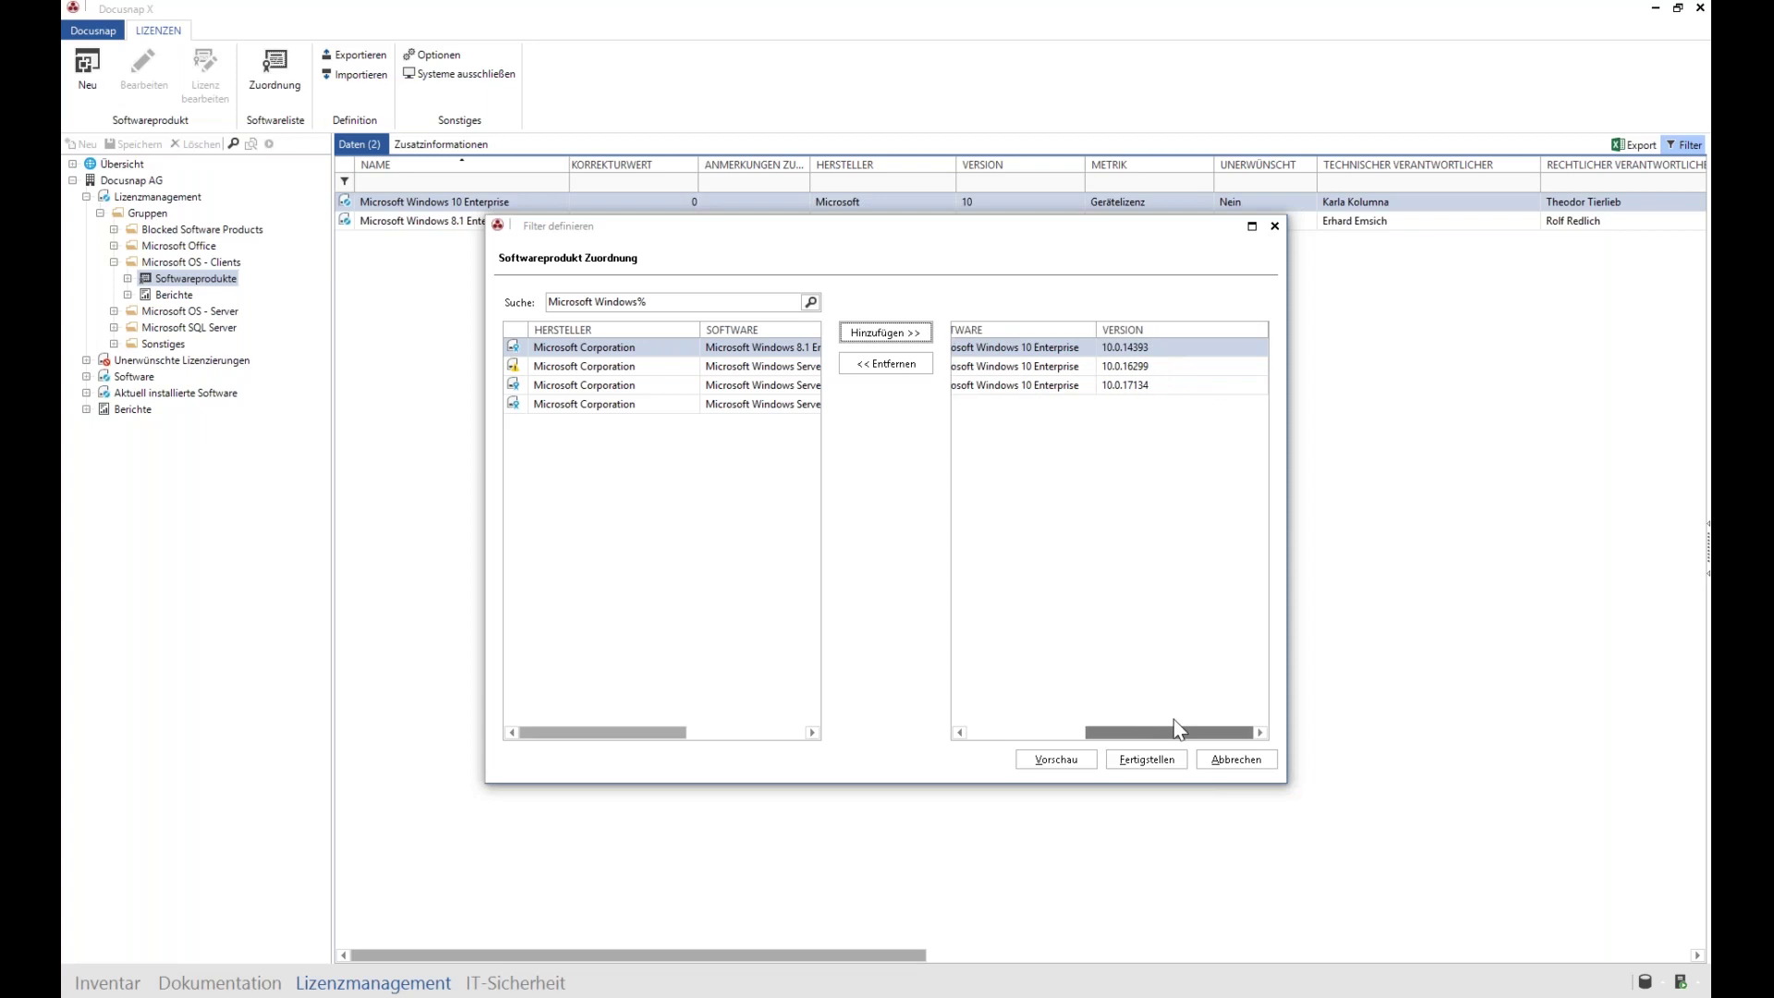
click(1133, 412)
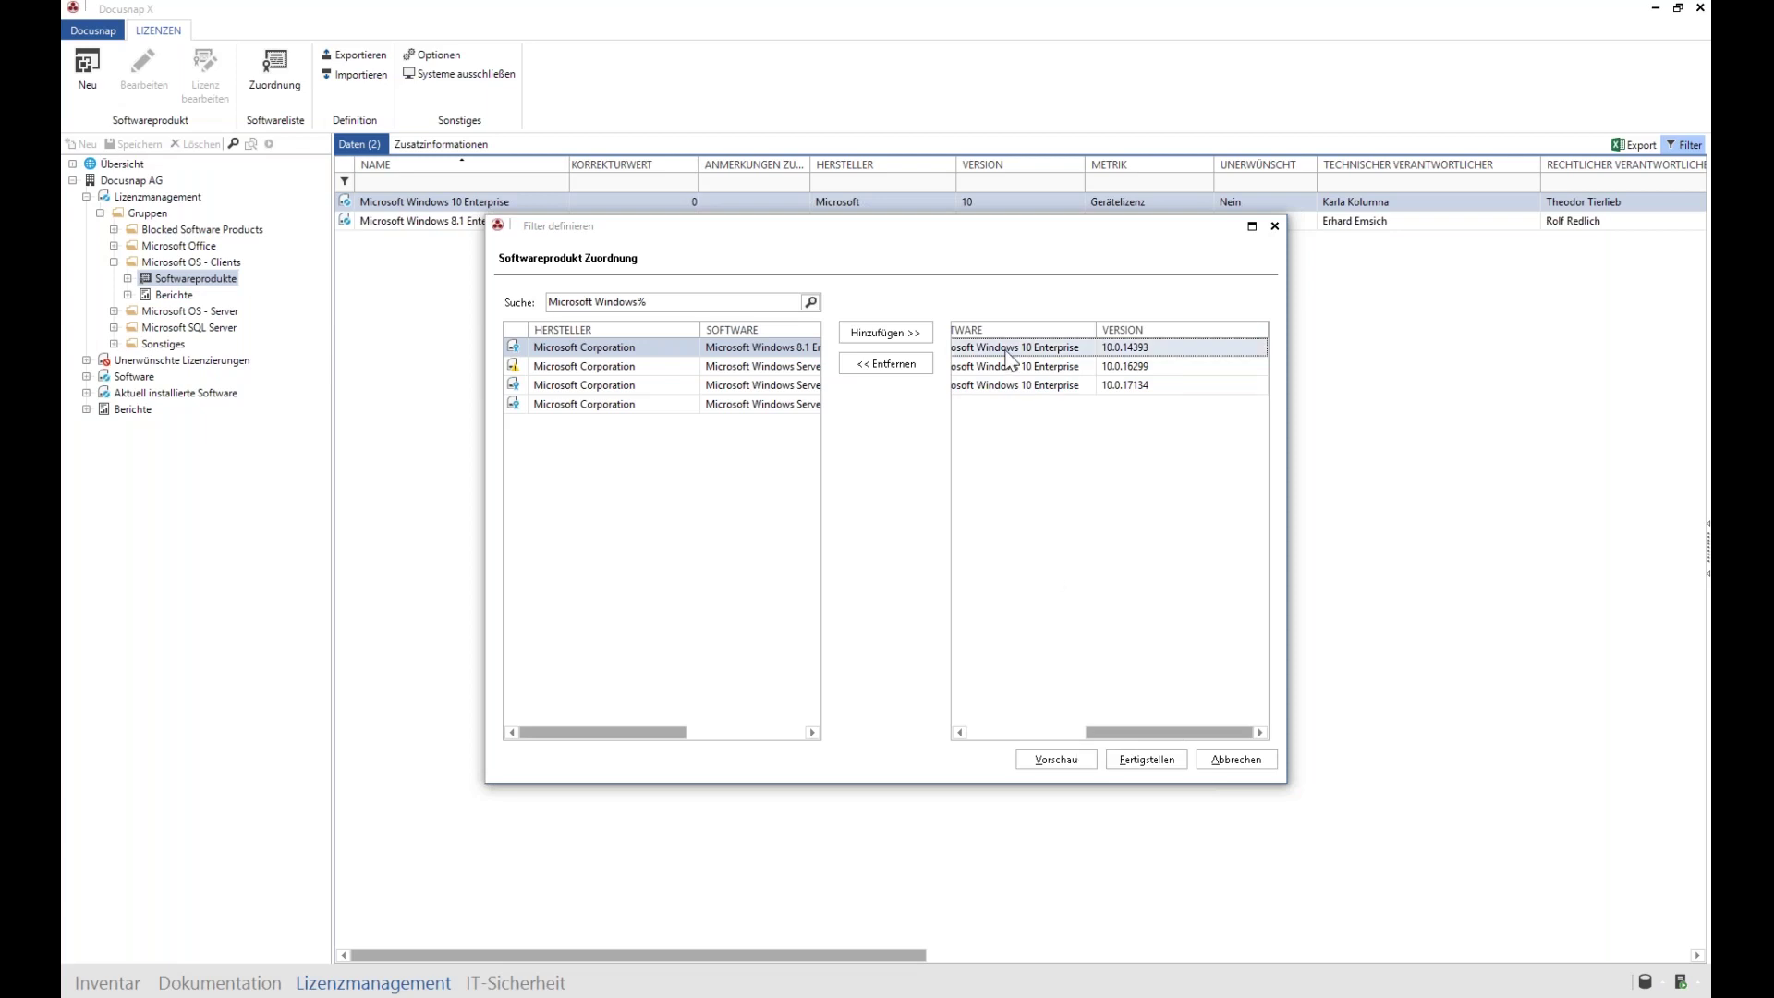
Step: Export the list of assigned software as the Excel workbook Liste.xlsx in the Docu folder
click(1050, 732)
right_click(1184, 352)
click(1121, 603)
click(1257, 351)
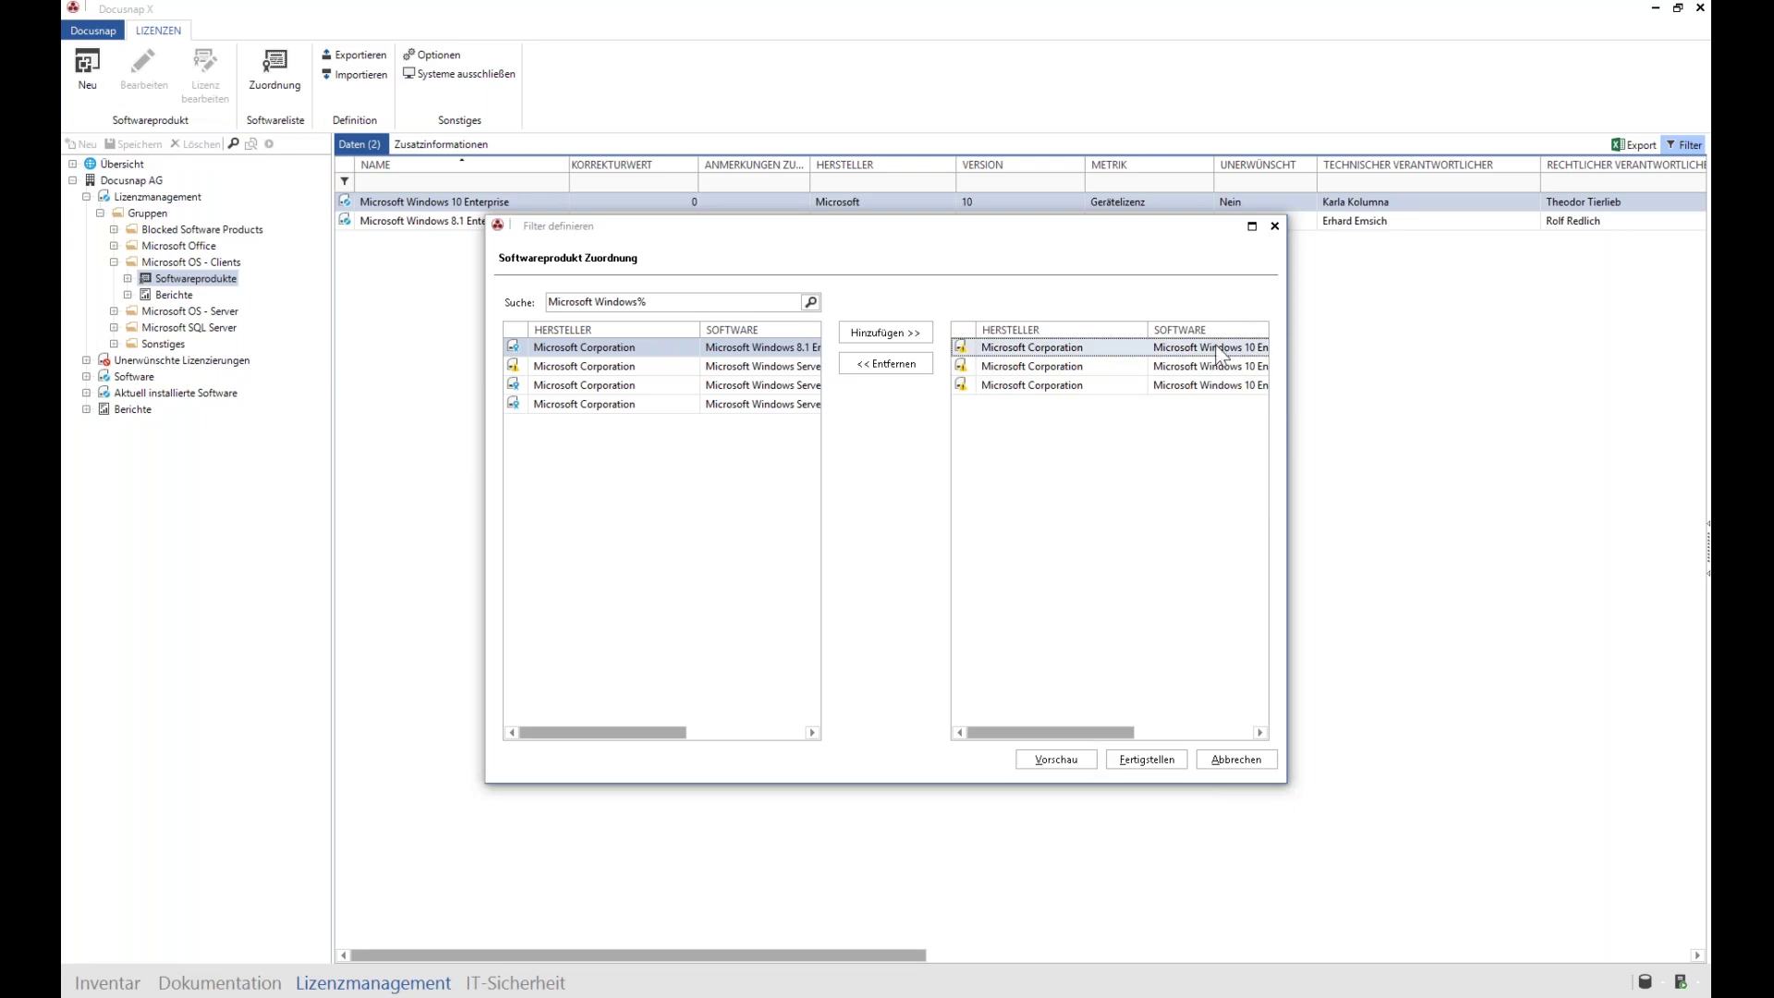
right_click(1225, 351)
click(1041, 418)
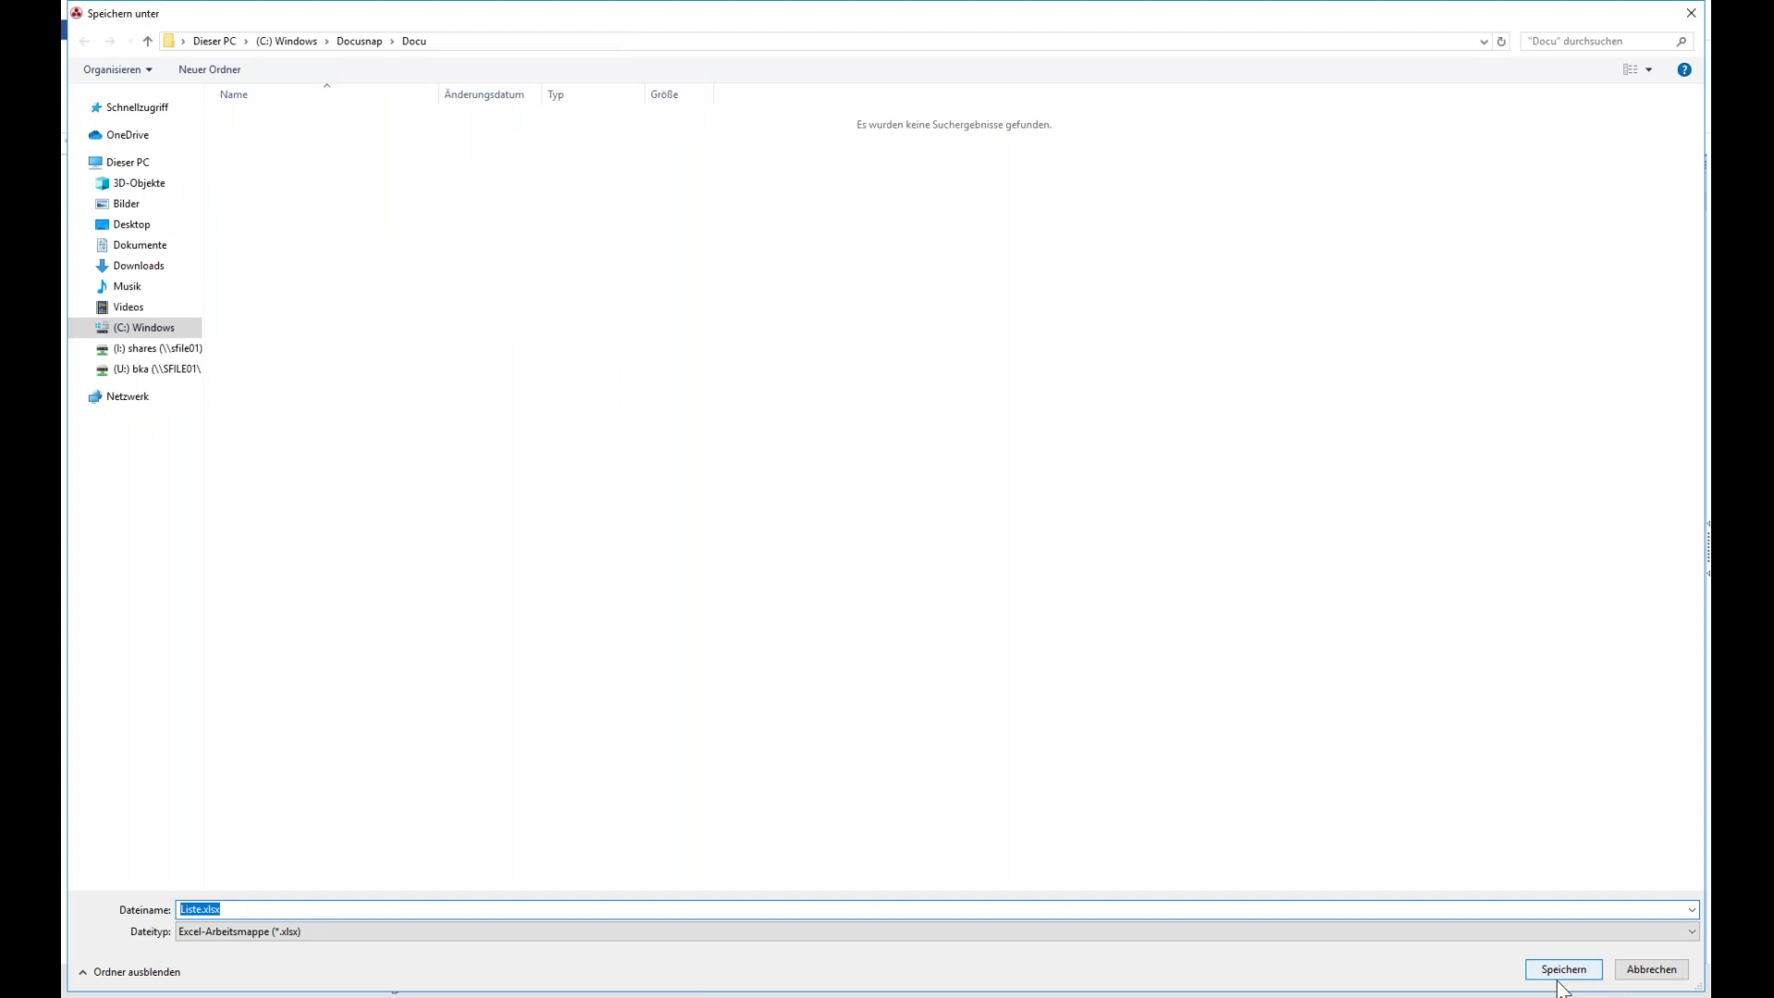
click(1561, 971)
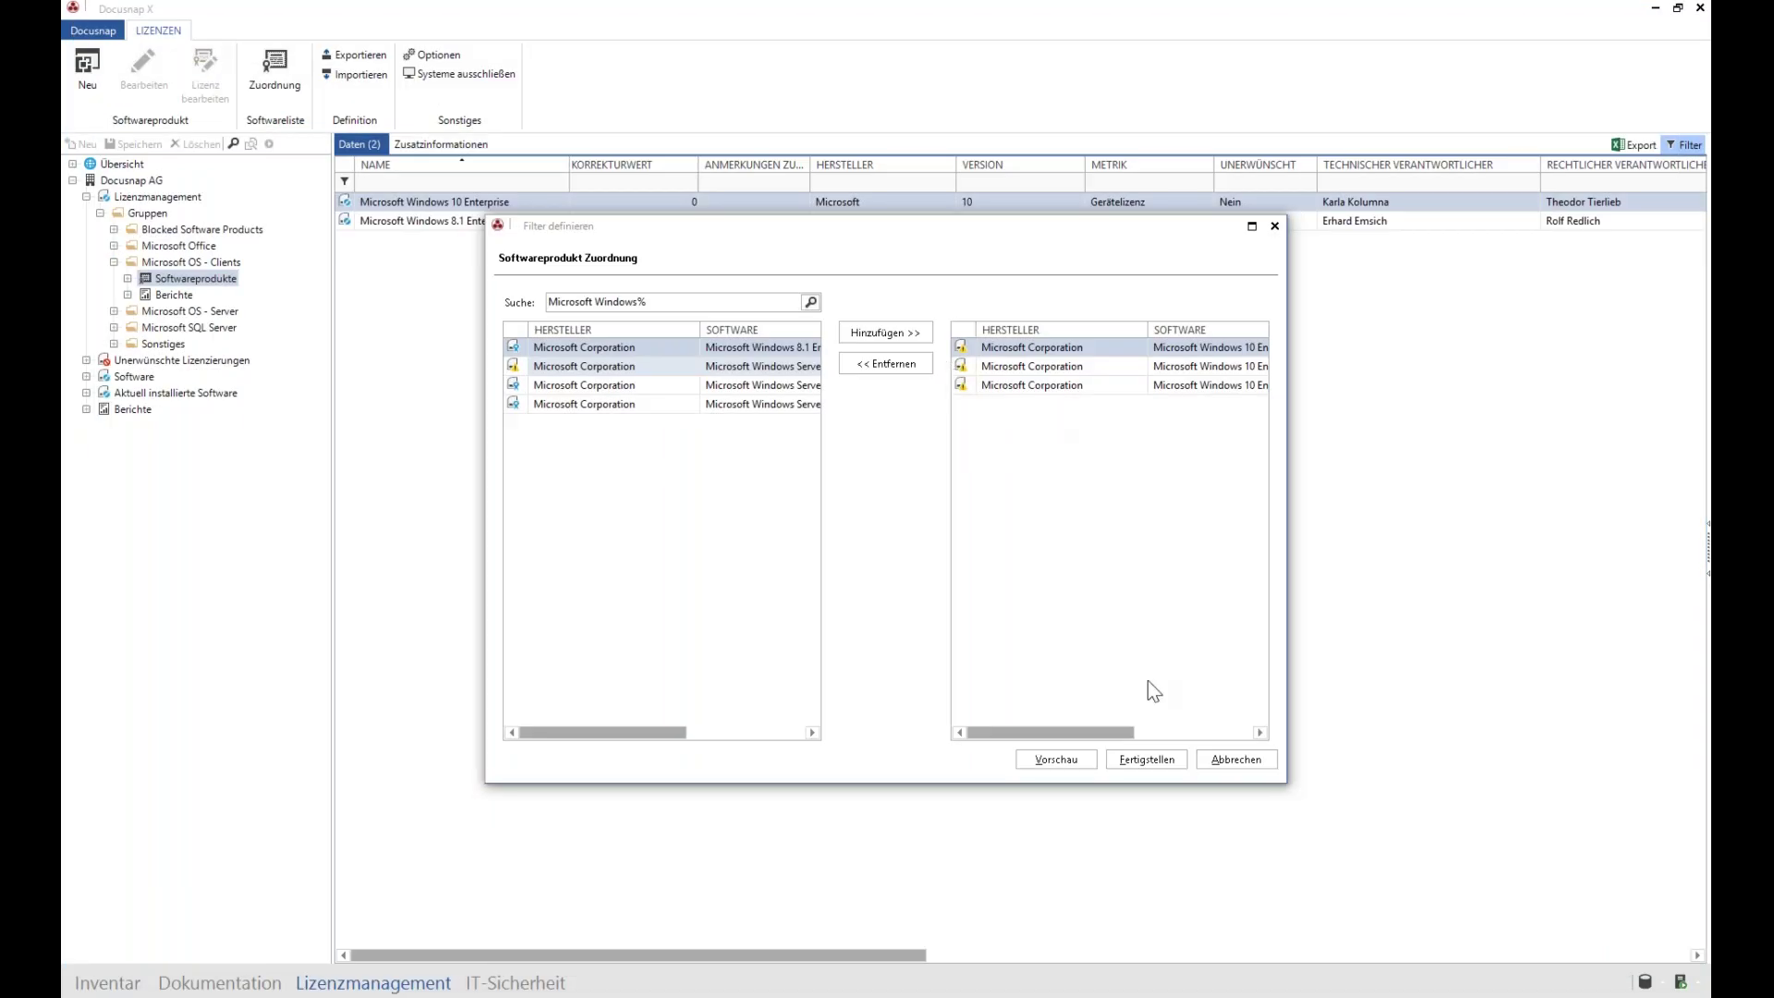
Step: Finish the Softwareliste assignment and switch the filter mode to Erweiterter Filtermodus, agreeing to overwrite the existing filter settings
click(1261, 762)
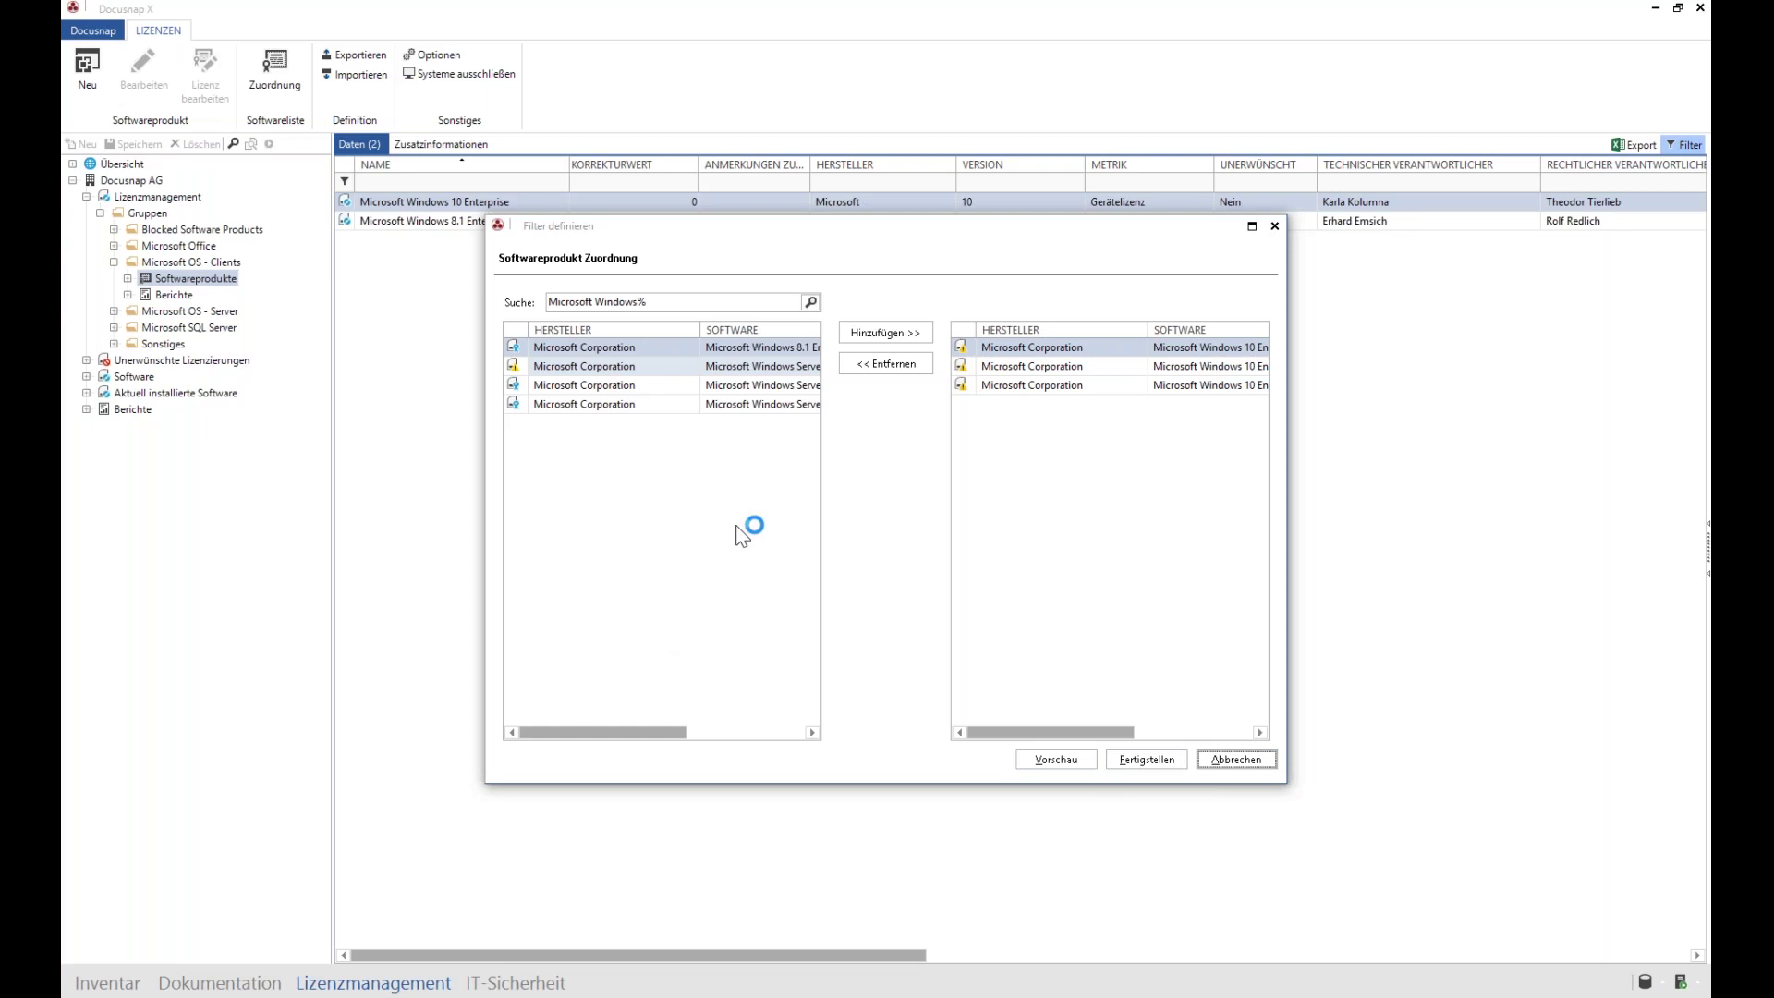
click(1155, 767)
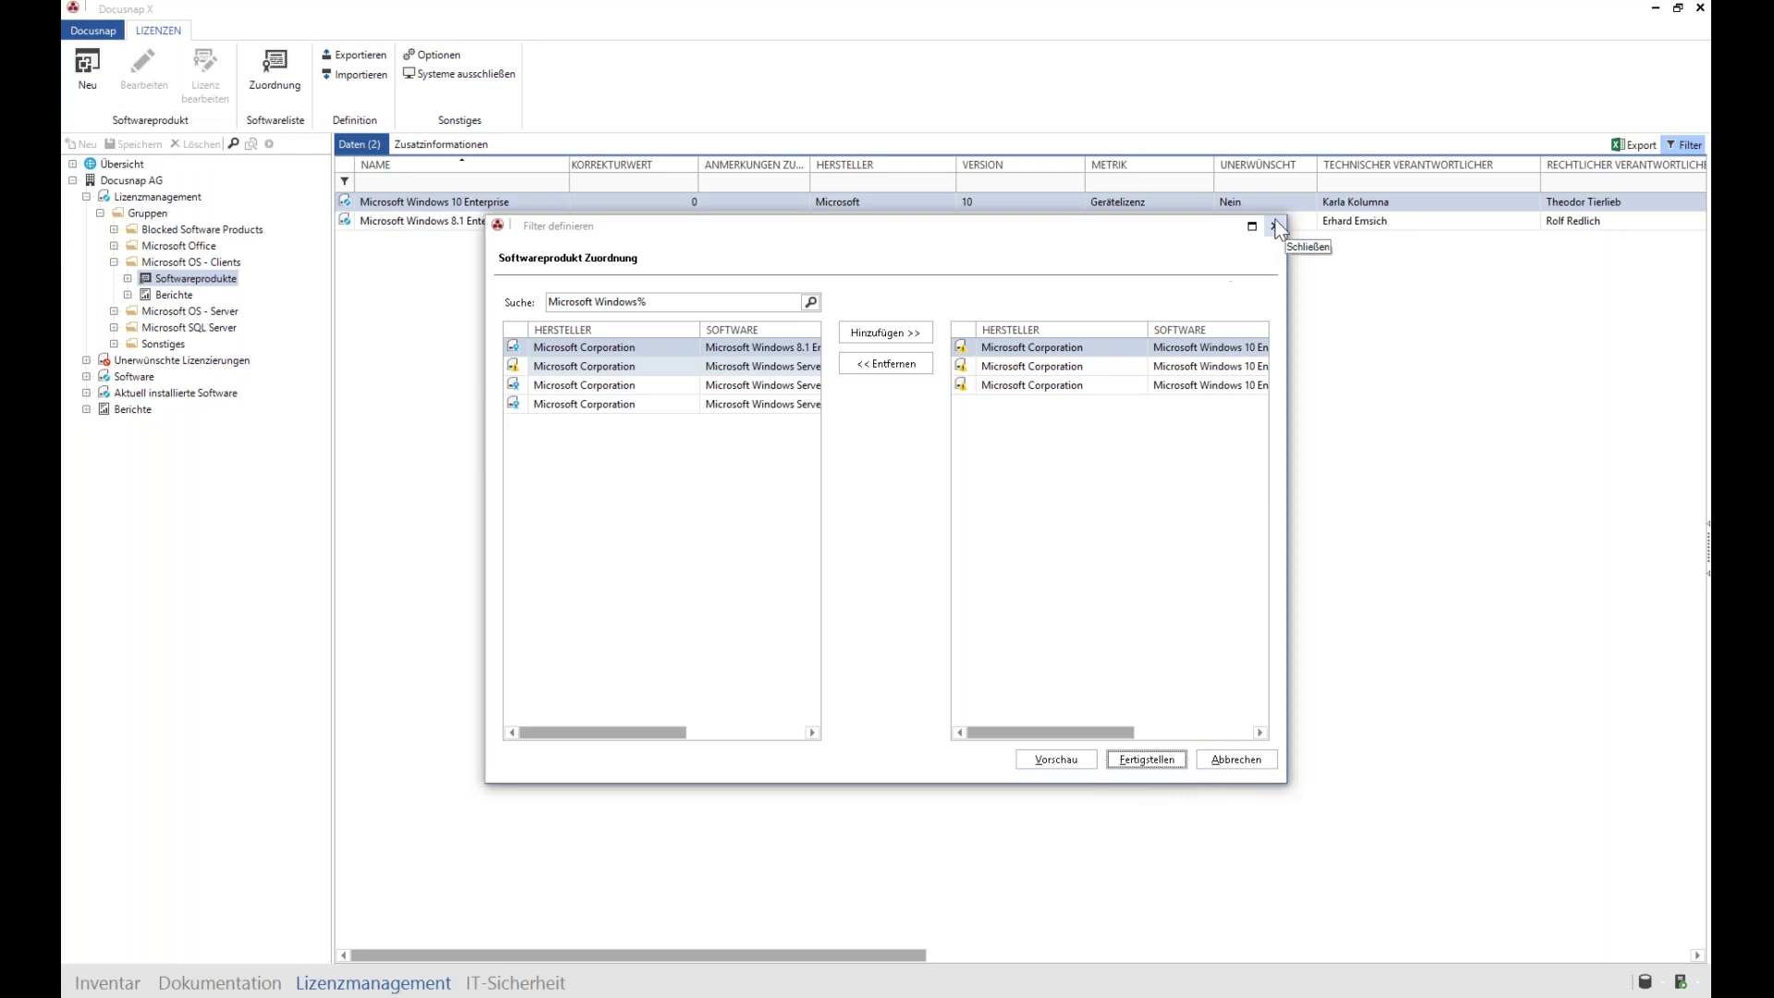
click(1144, 763)
click(653, 665)
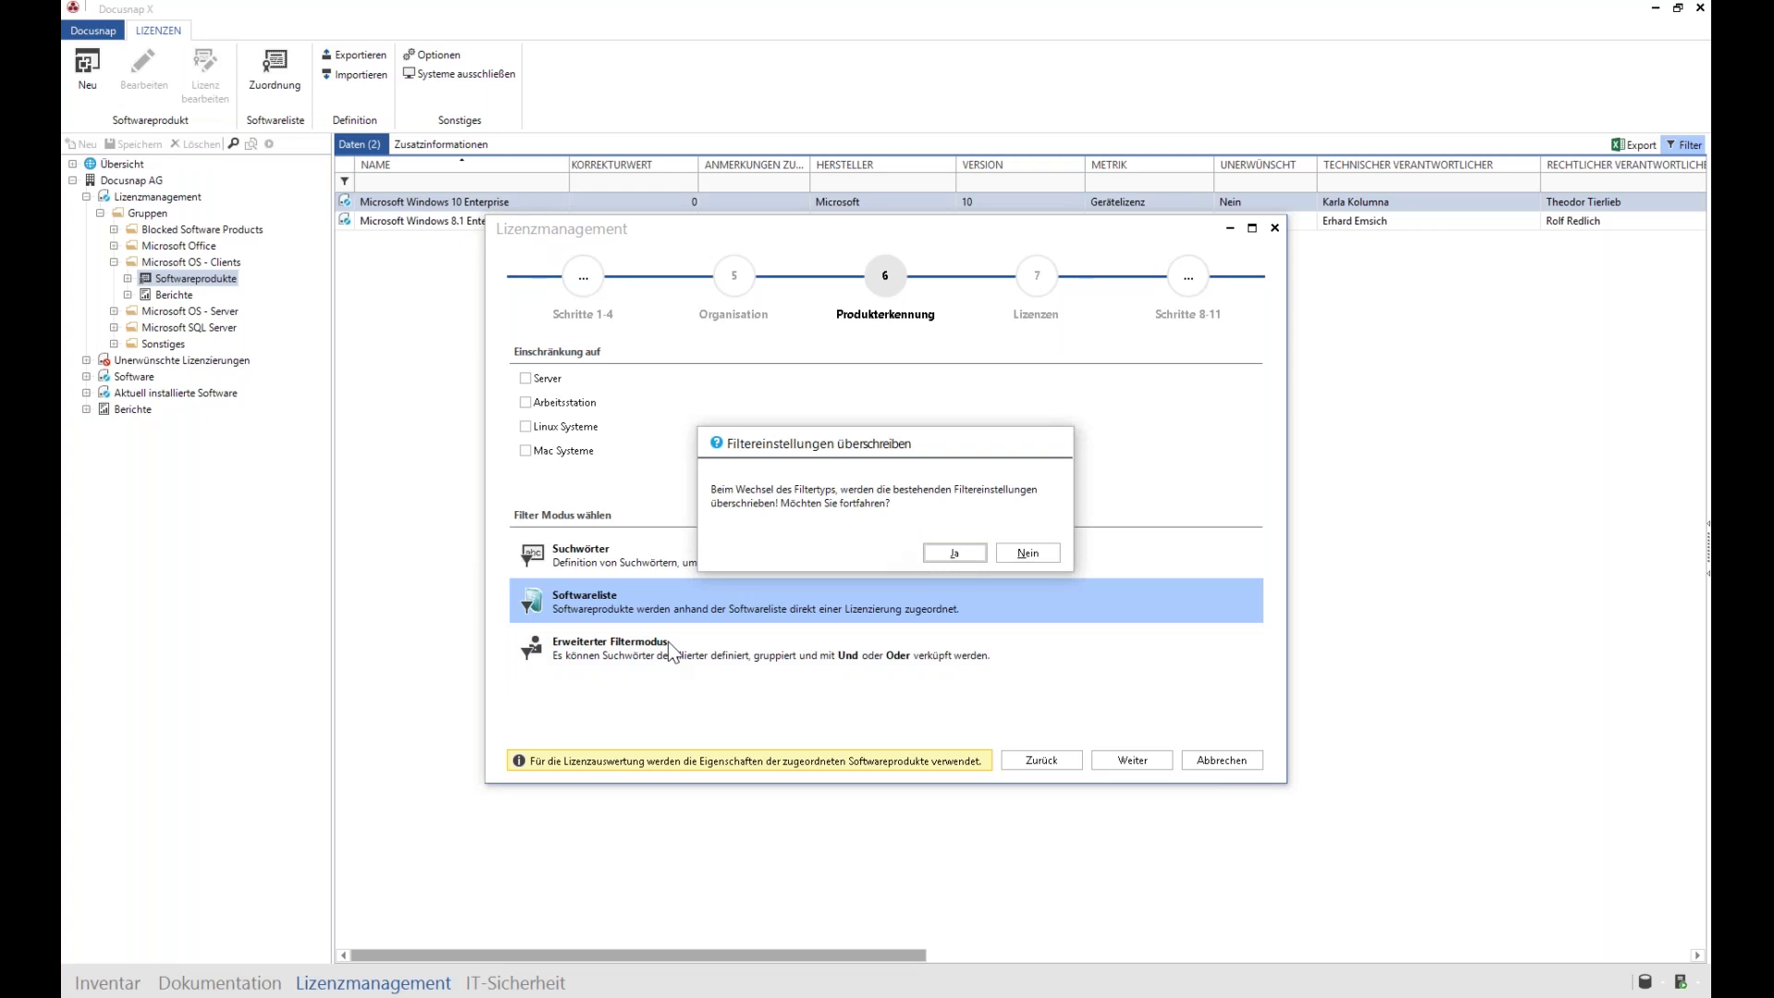
click(930, 552)
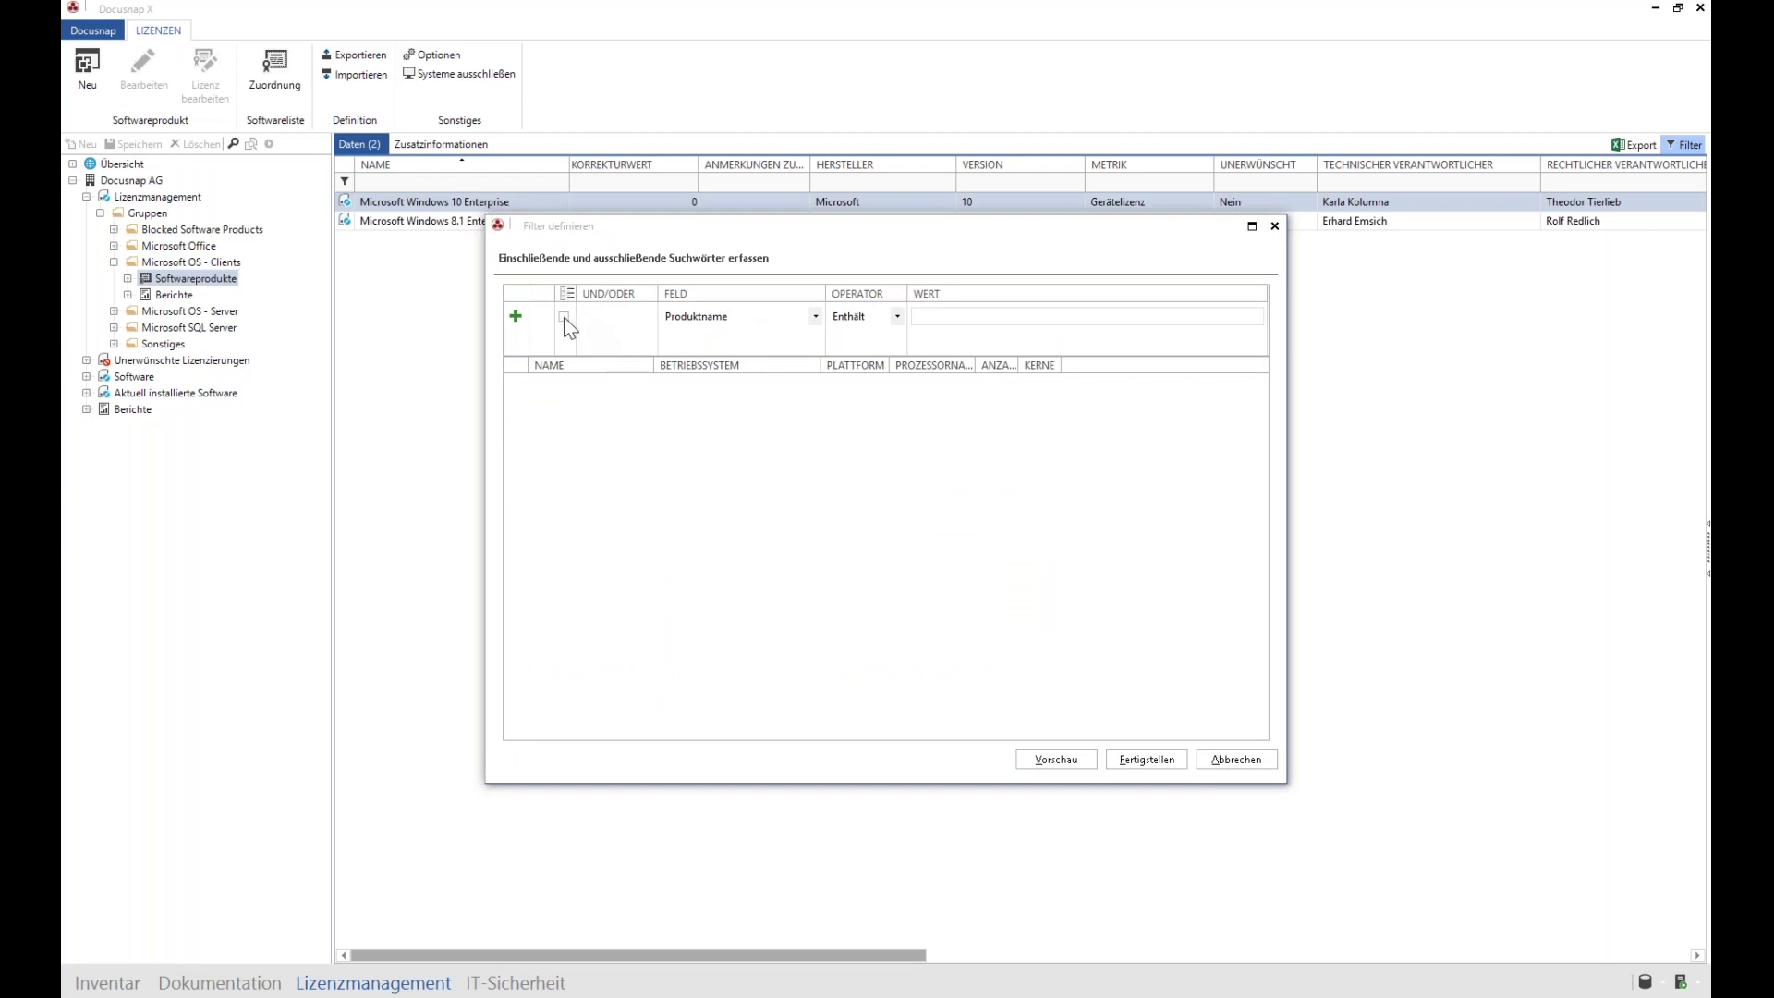
Step: Define the first filter criterion as Produktname = Microsoft Windows 10 Enterprise
click(855, 319)
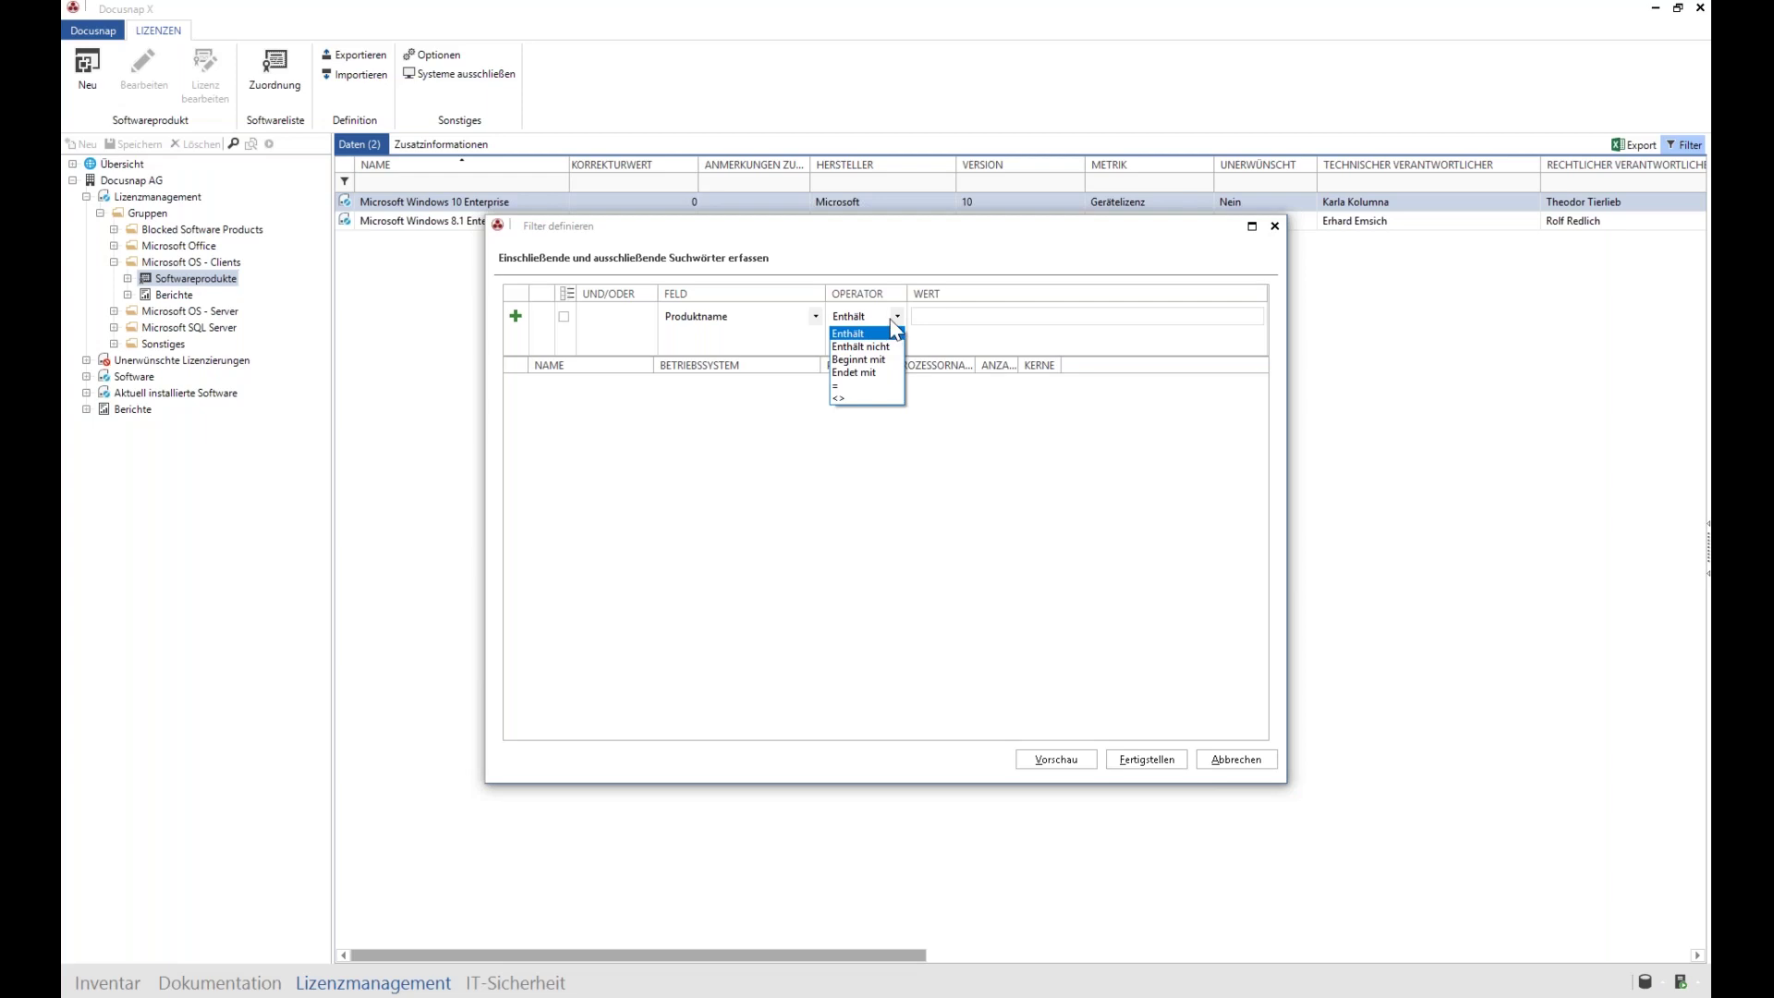
click(892, 321)
key(Tab)
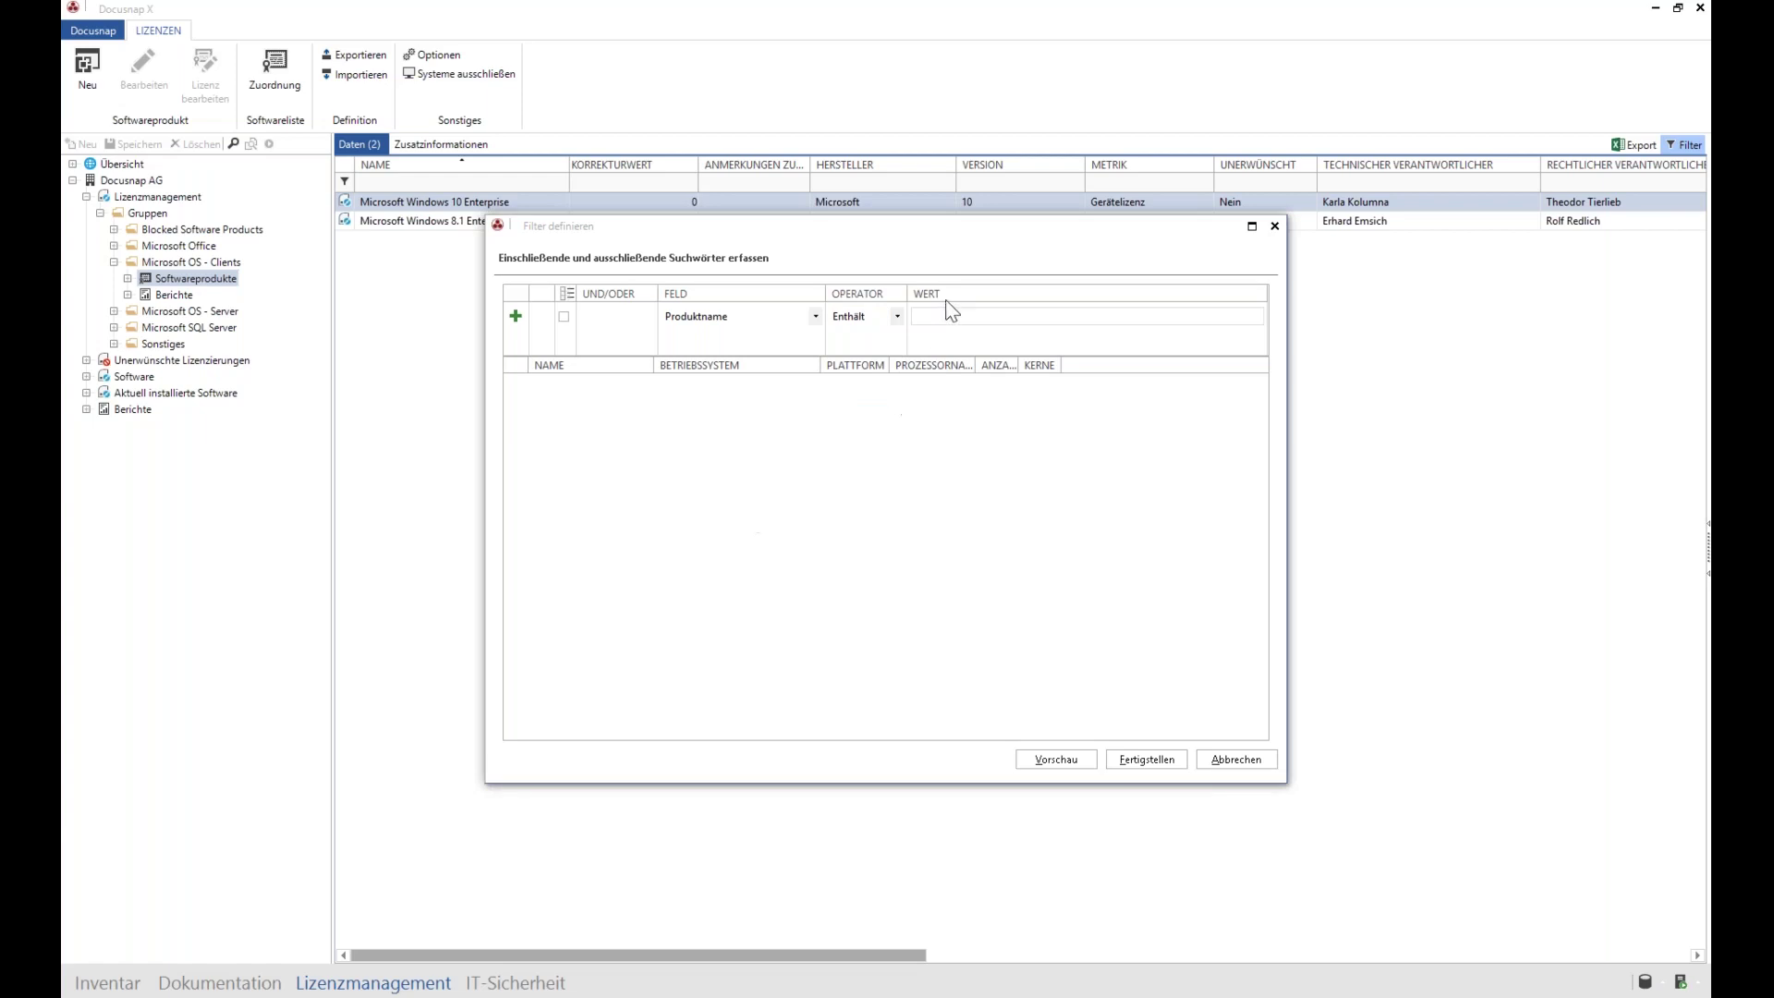
text(Microsoft Windows 10 Enterprise)
click(896, 316)
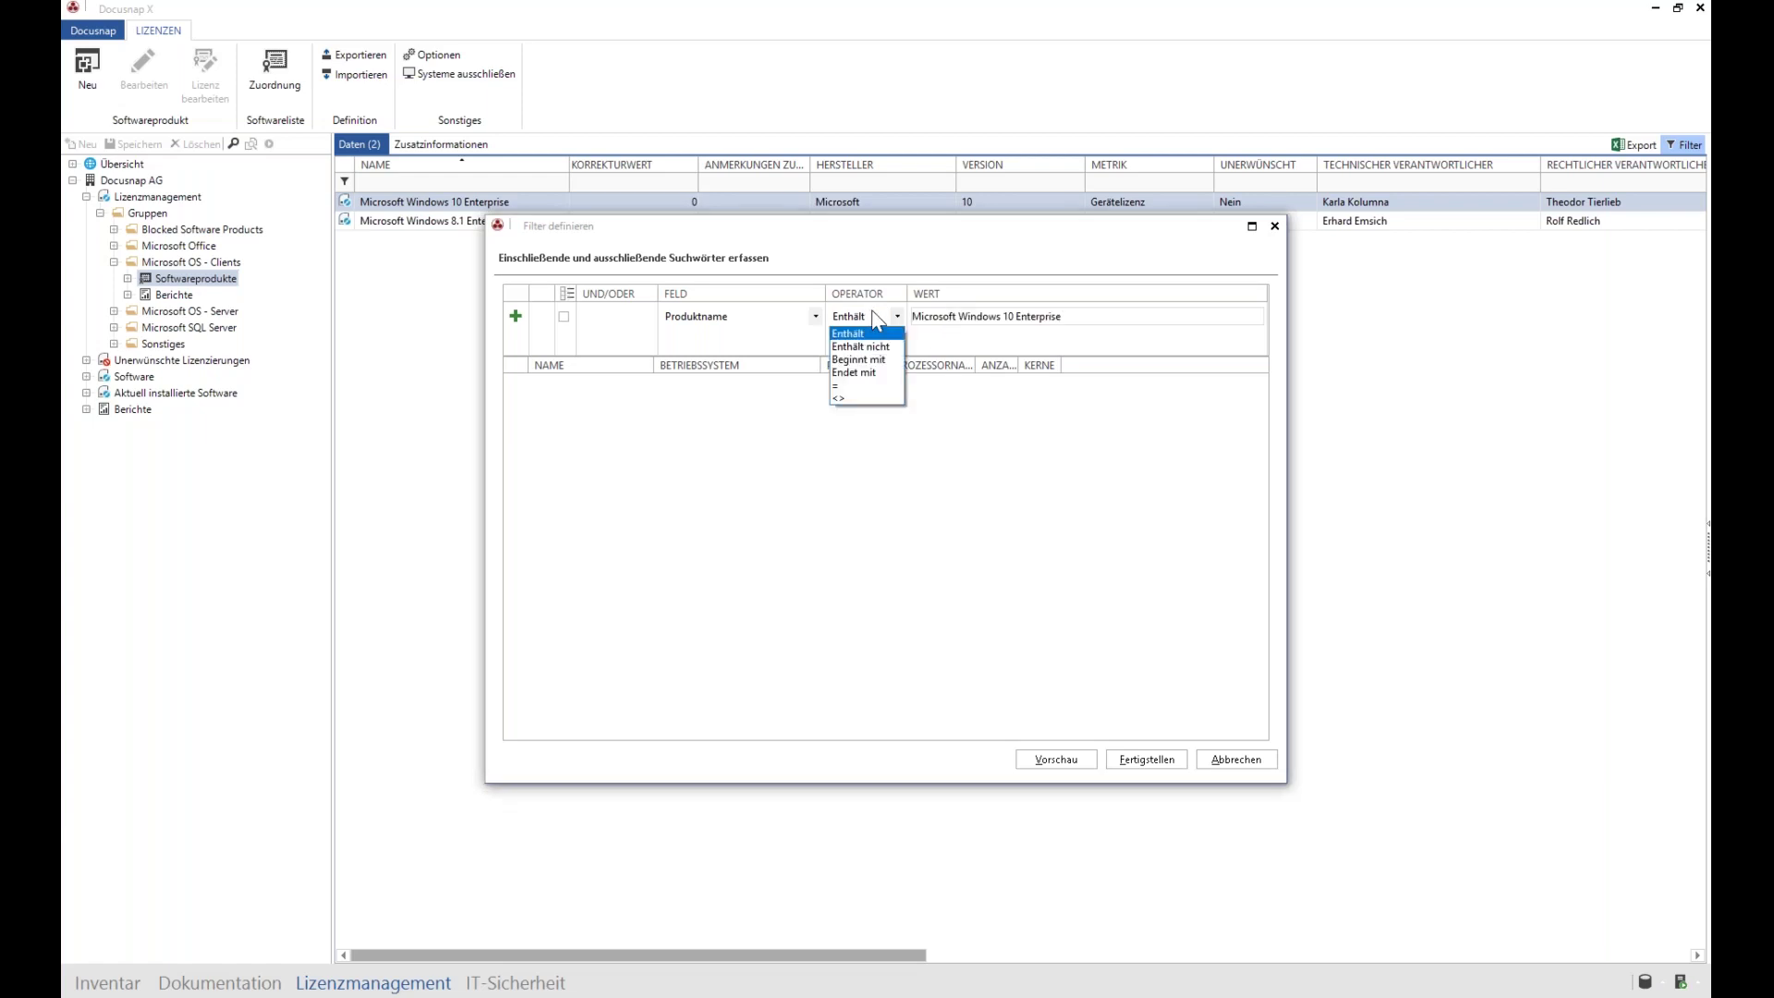
click(882, 395)
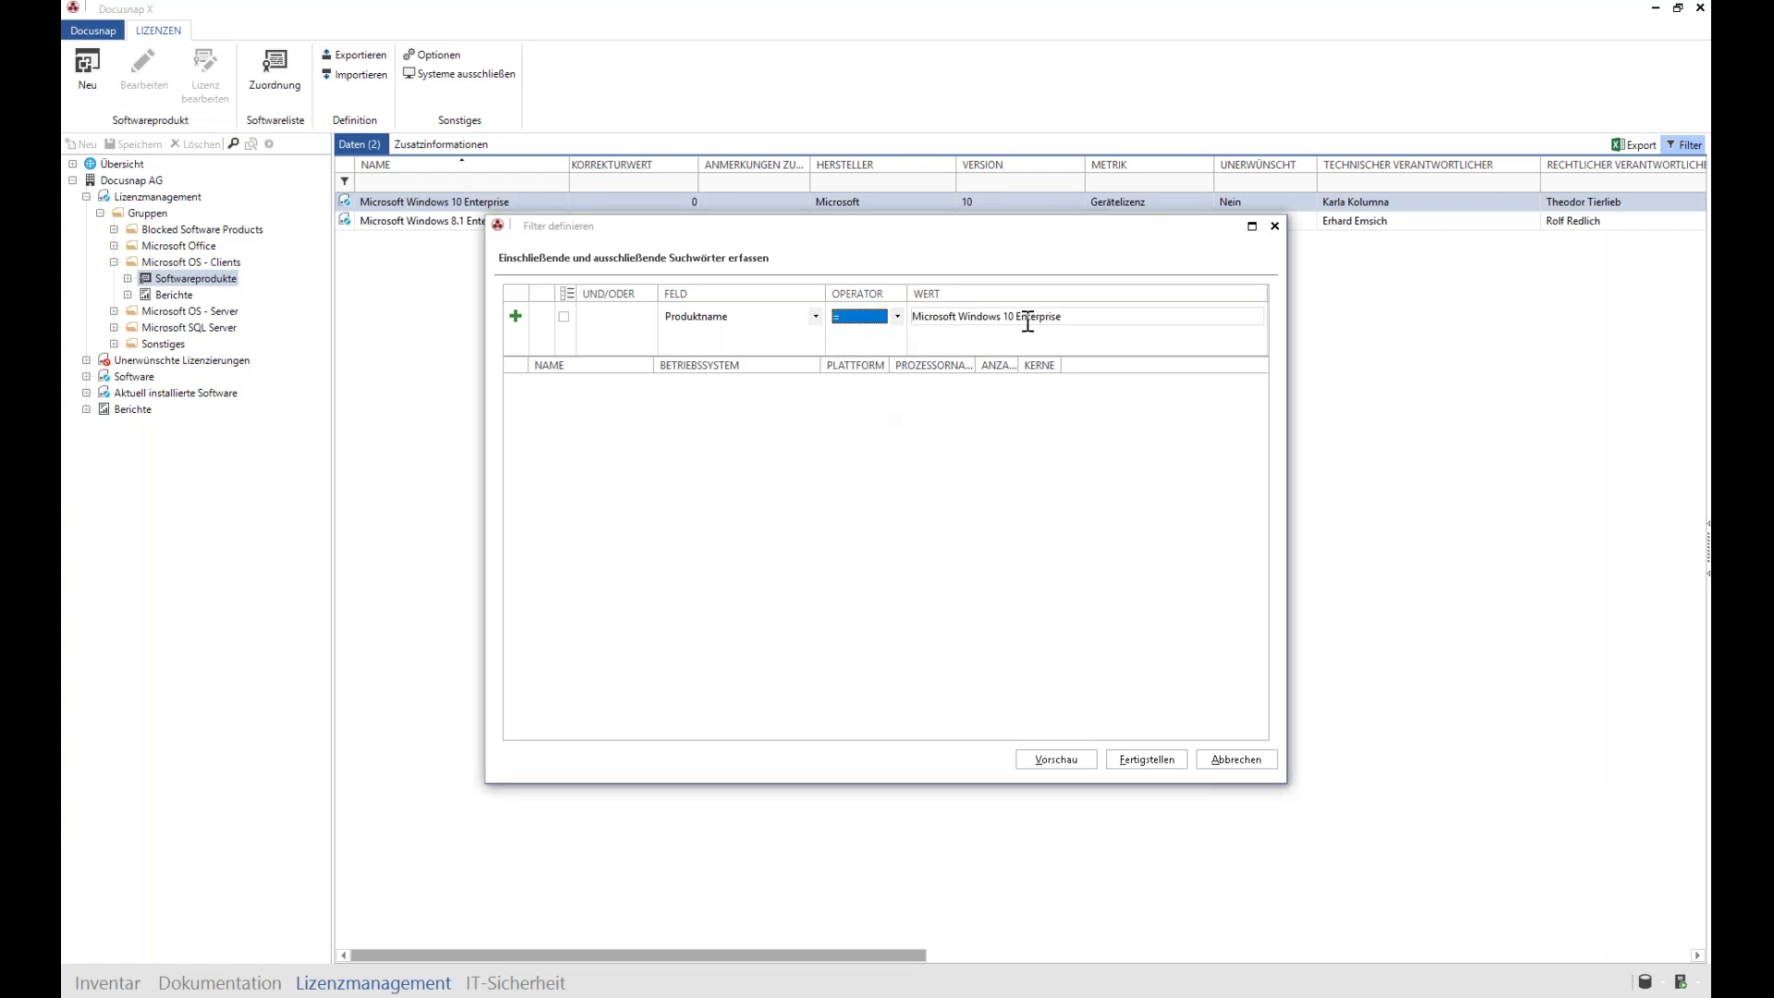
Step: Add an Und criterion where Hersteller Enthält Microsoft Corporation, preview the matching devices, and finish the filter
click(516, 317)
click(694, 342)
click(707, 374)
click(919, 339)
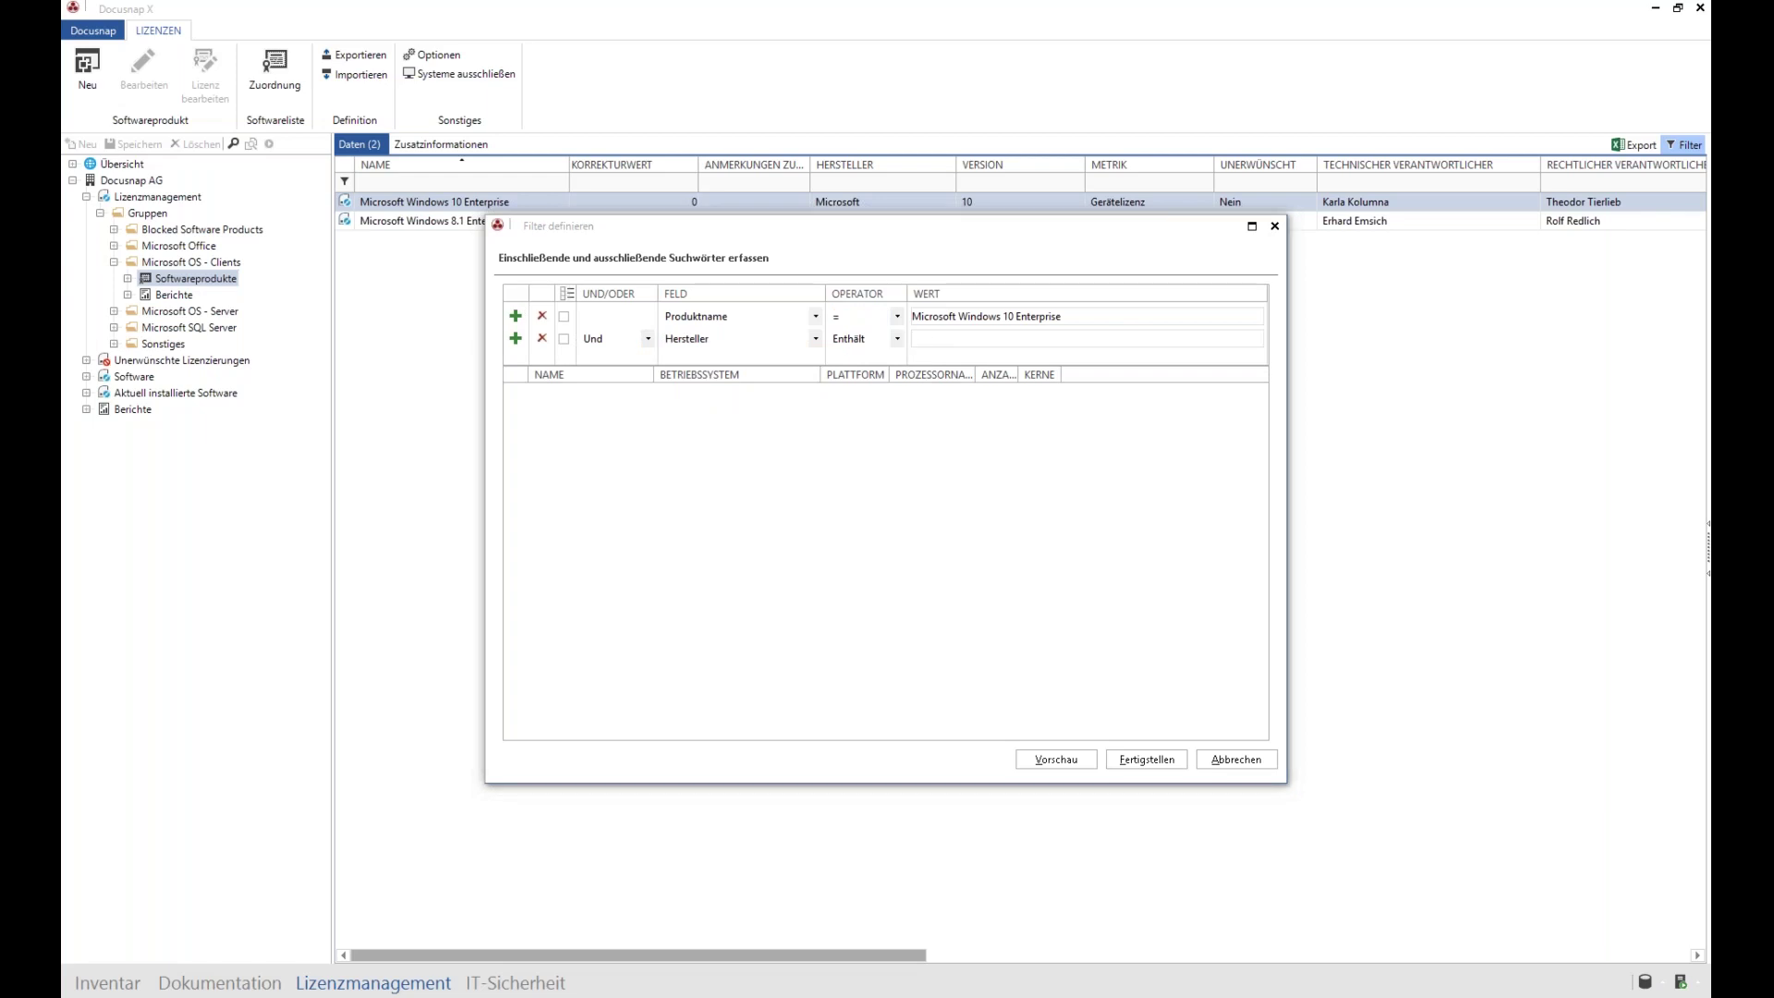
text(Microsoft Corporation)
click(1056, 760)
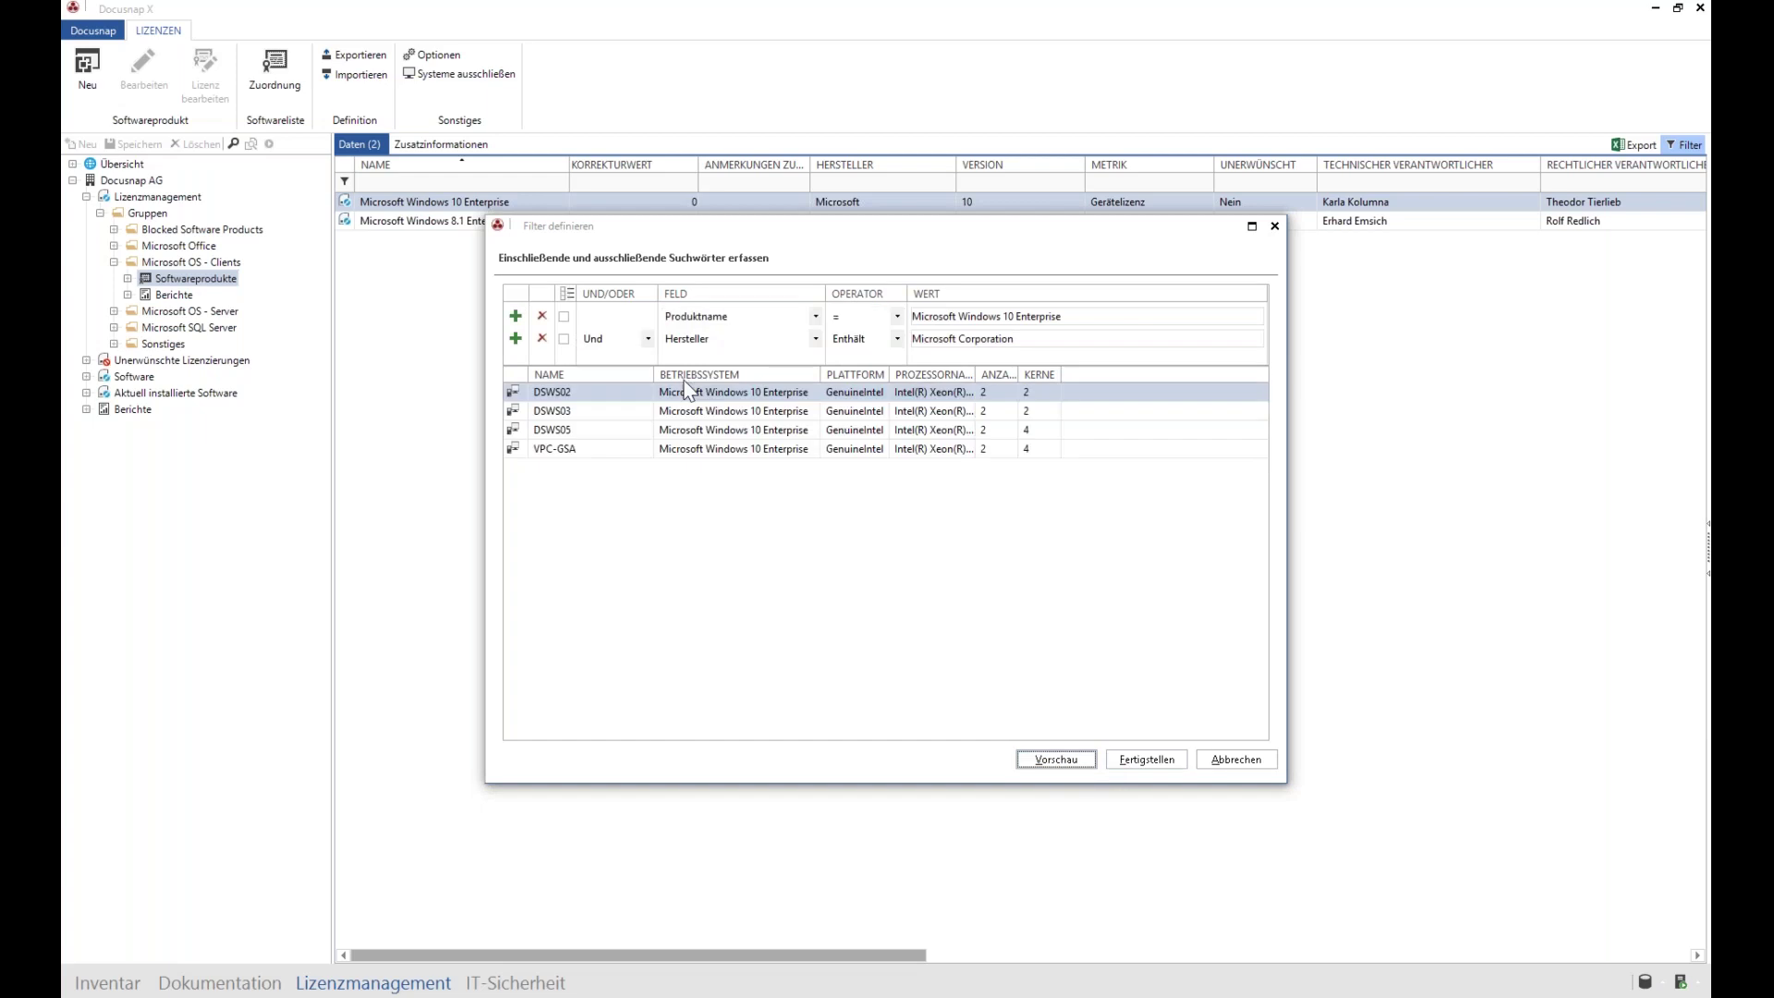
click(1148, 762)
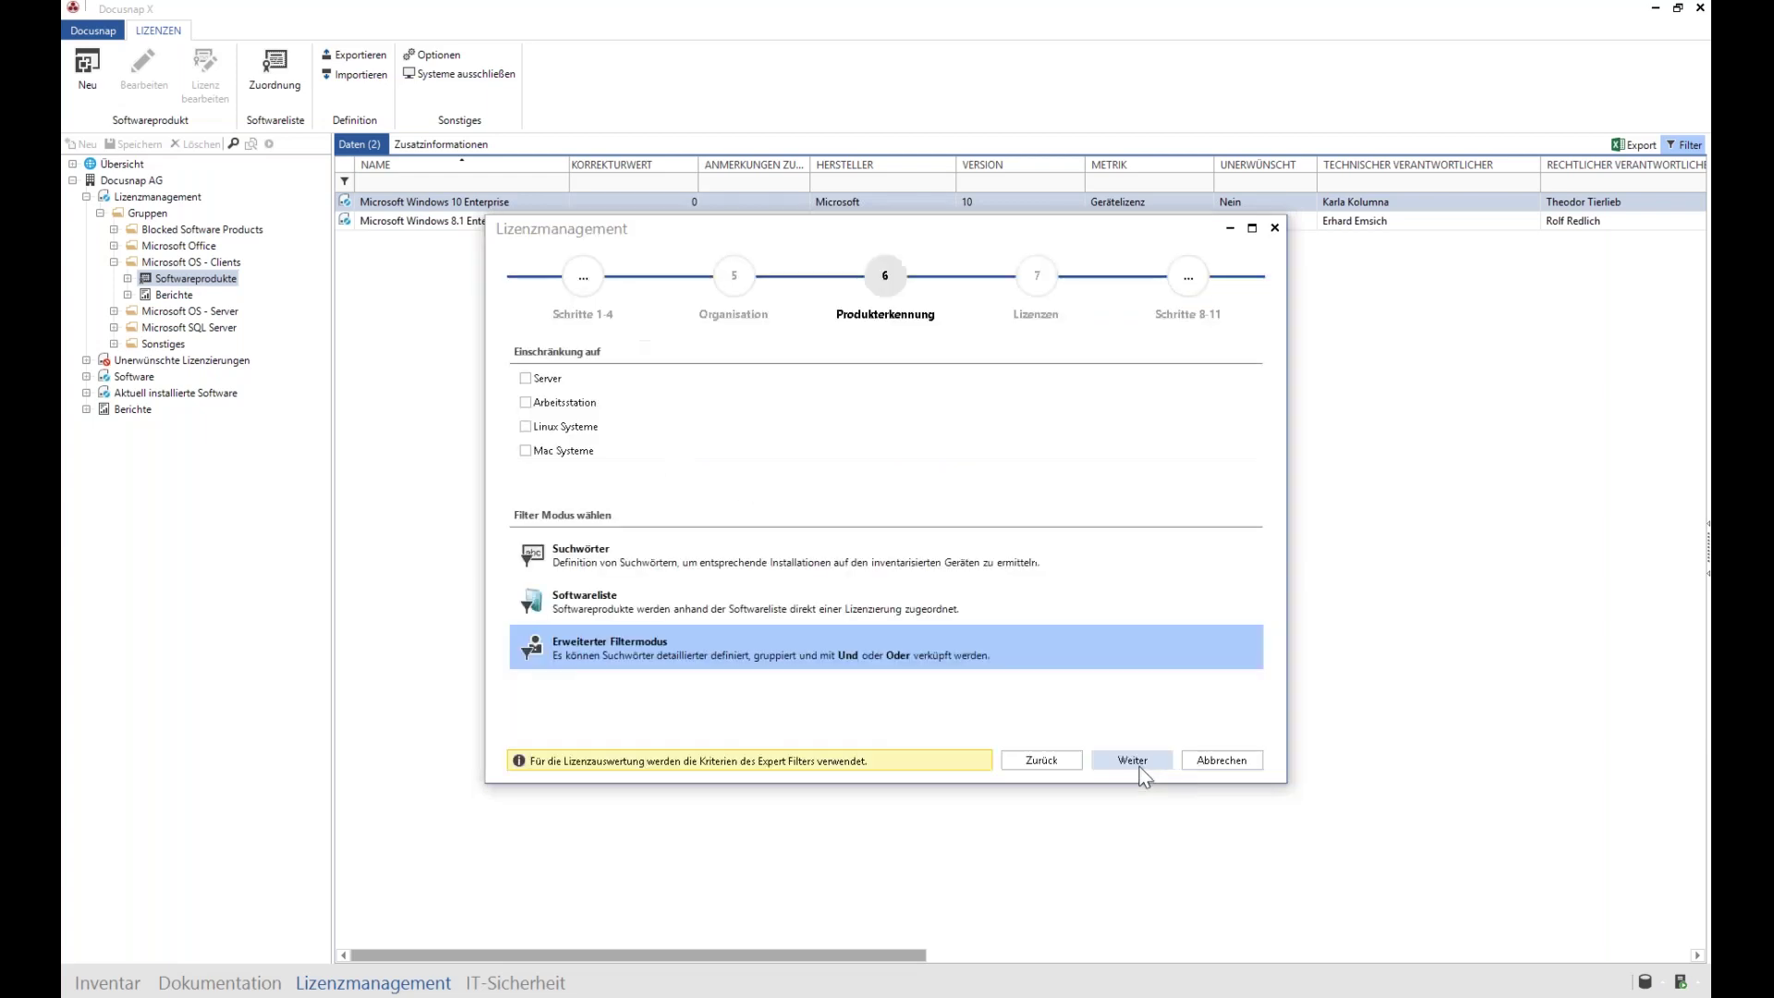
Step: Continue to Lizenzen and save a new Volumenlizenz named Open Value, limited to 5 purchased licences, with Softwarewartung
click(1144, 766)
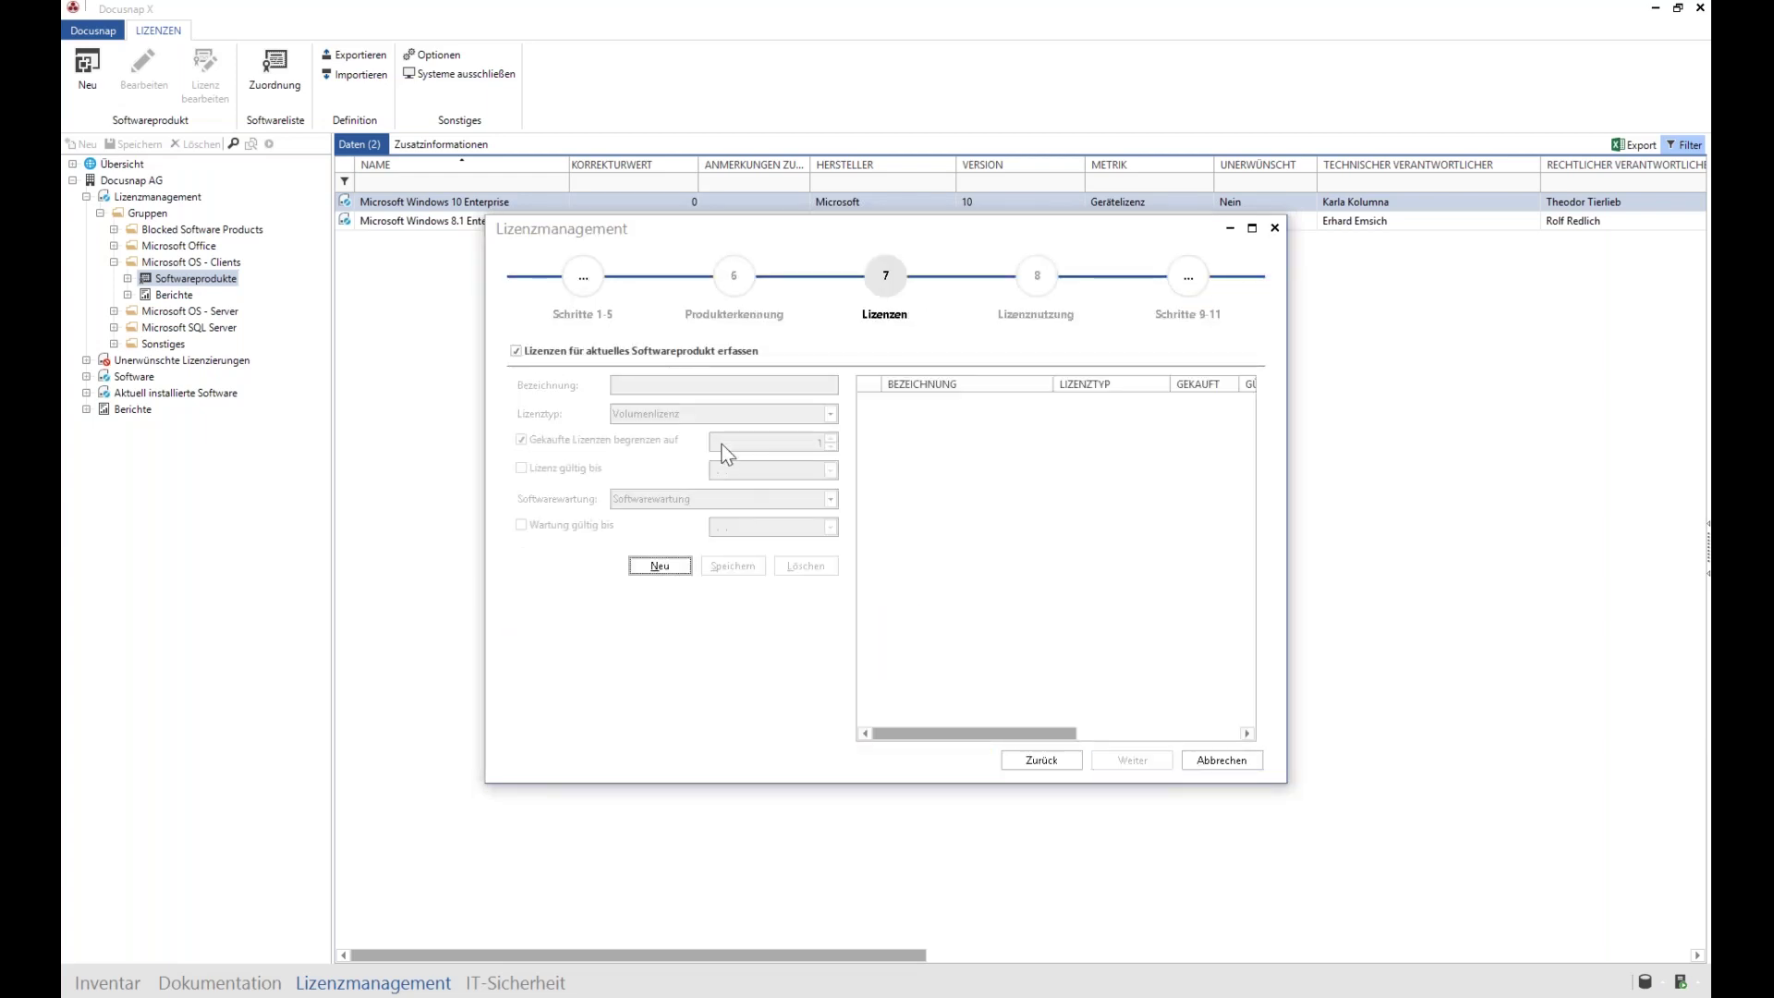
click(662, 568)
click(661, 565)
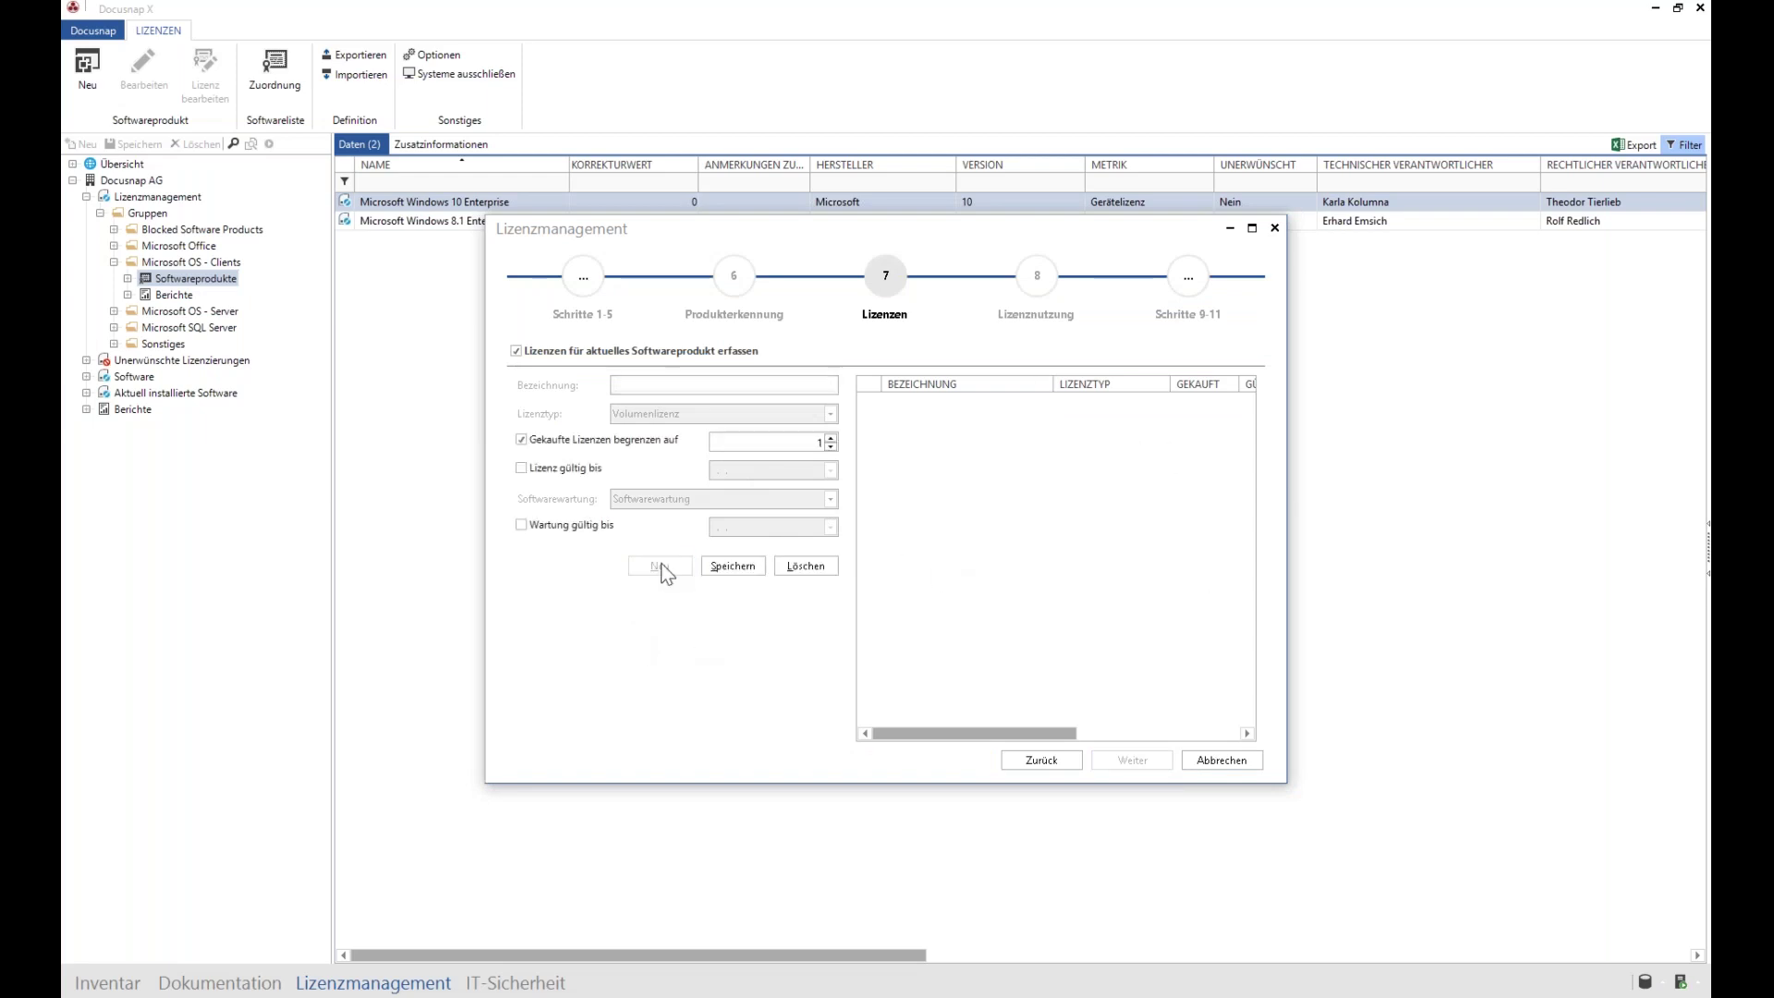
click(679, 383)
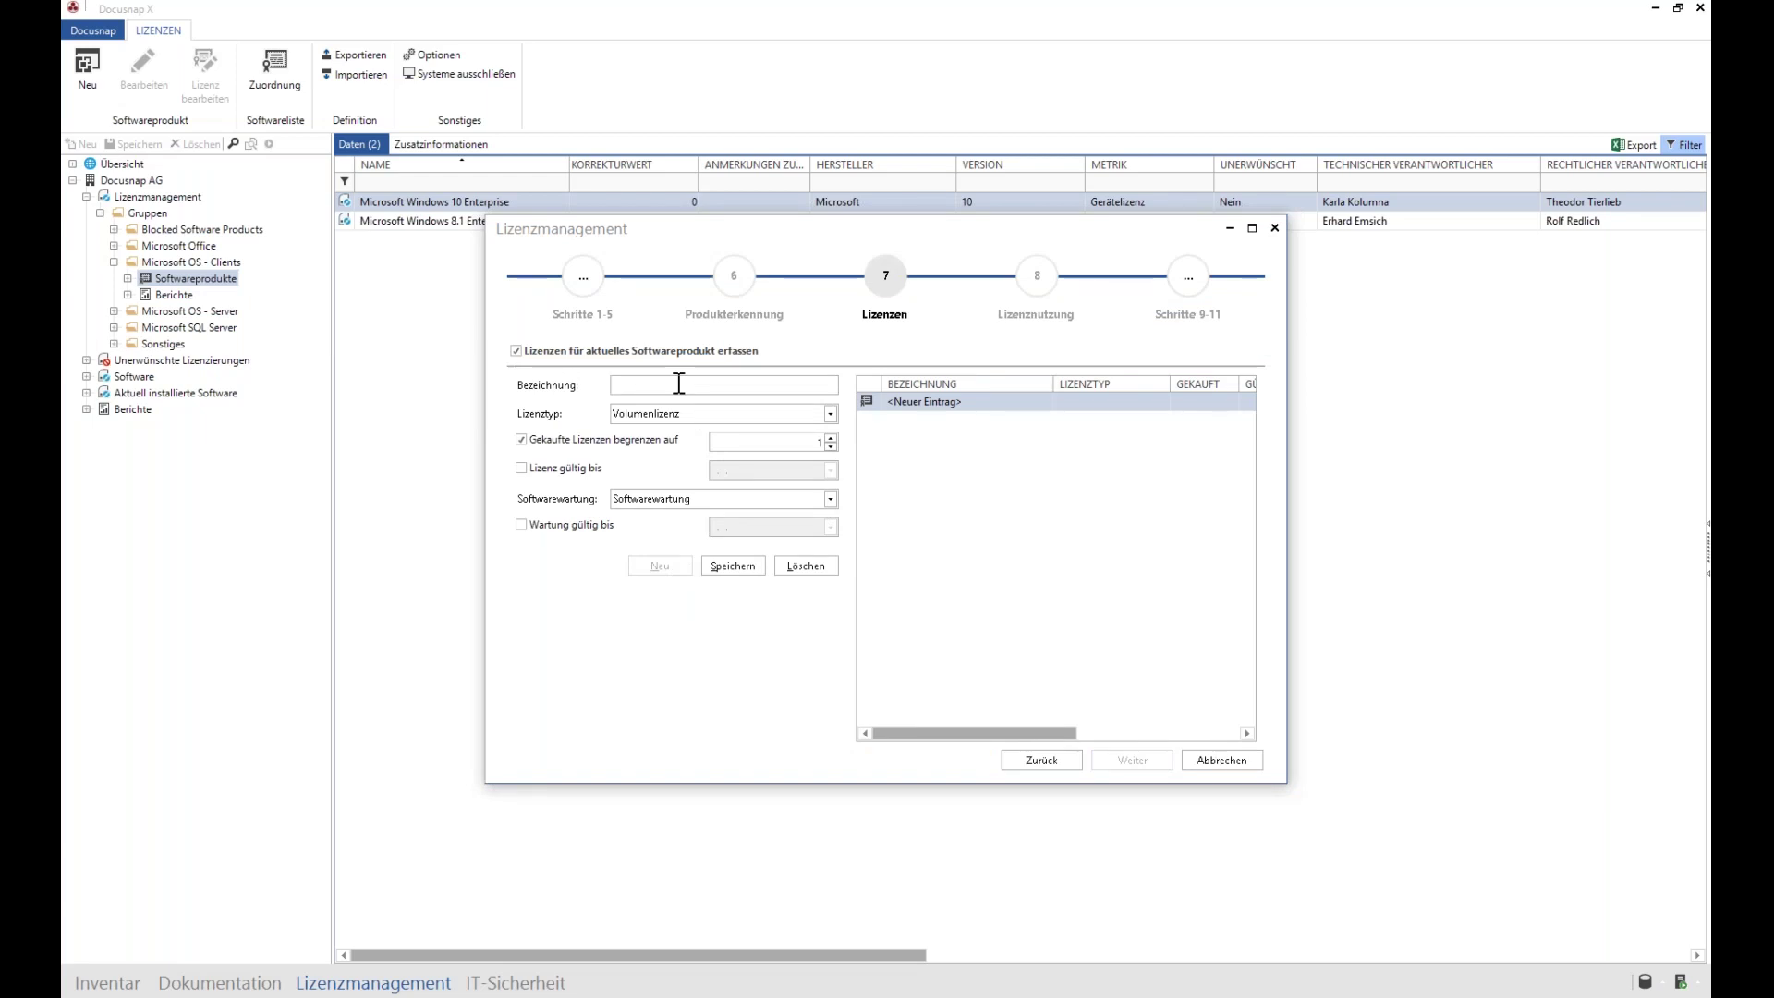
text(Open Value)
key(Up)
key(Up)
key(Up)
key(Up)
click(732, 565)
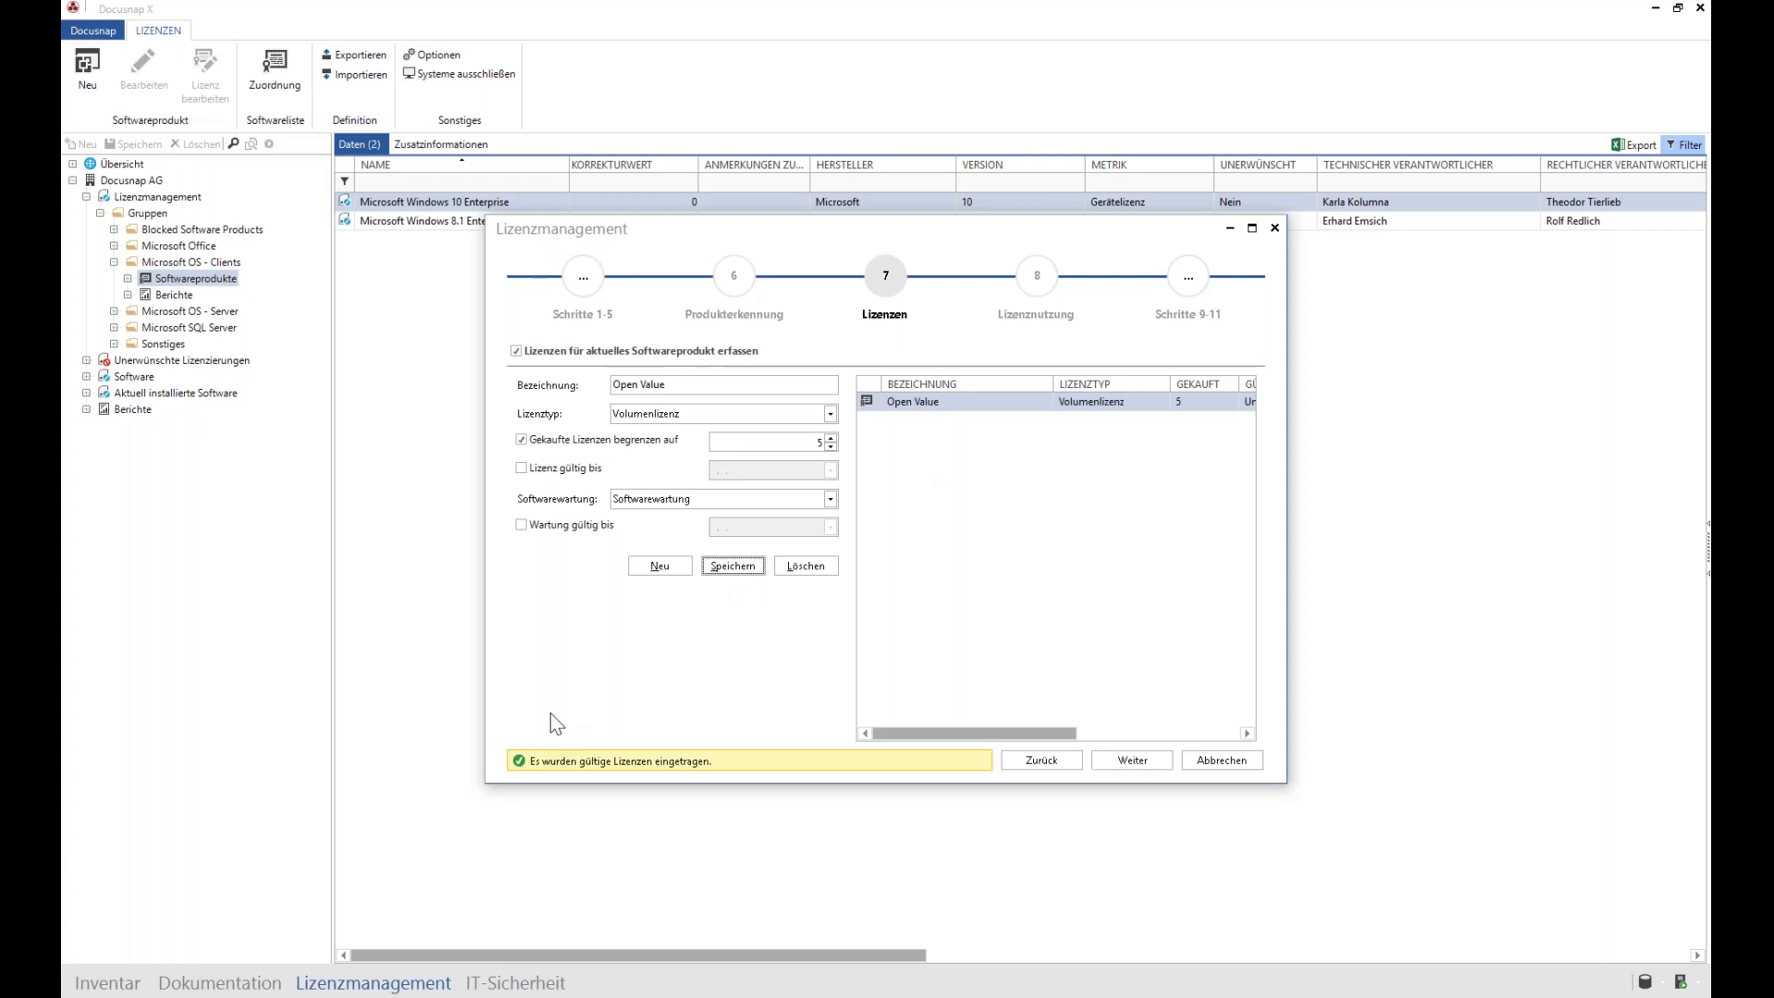
Step: Assign the devices DSWS01 through DSWS05 to the Open Value licence and continue to Lizenznutzung
click(1147, 758)
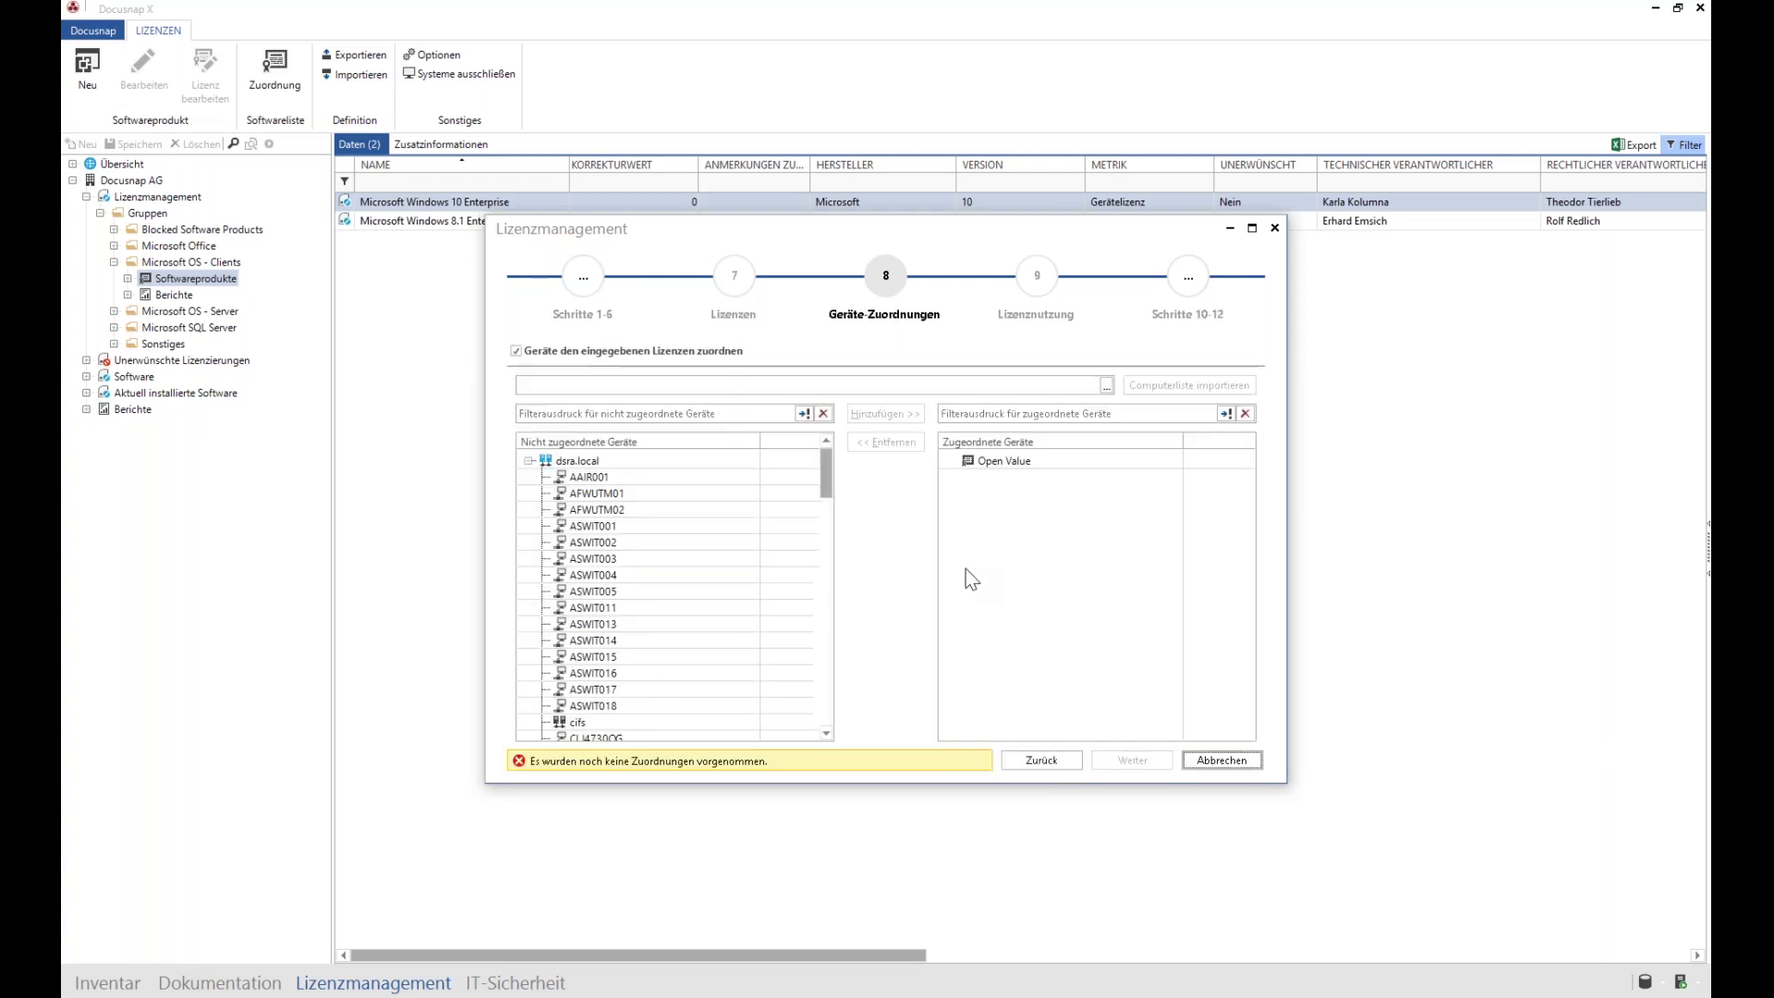
click(1002, 461)
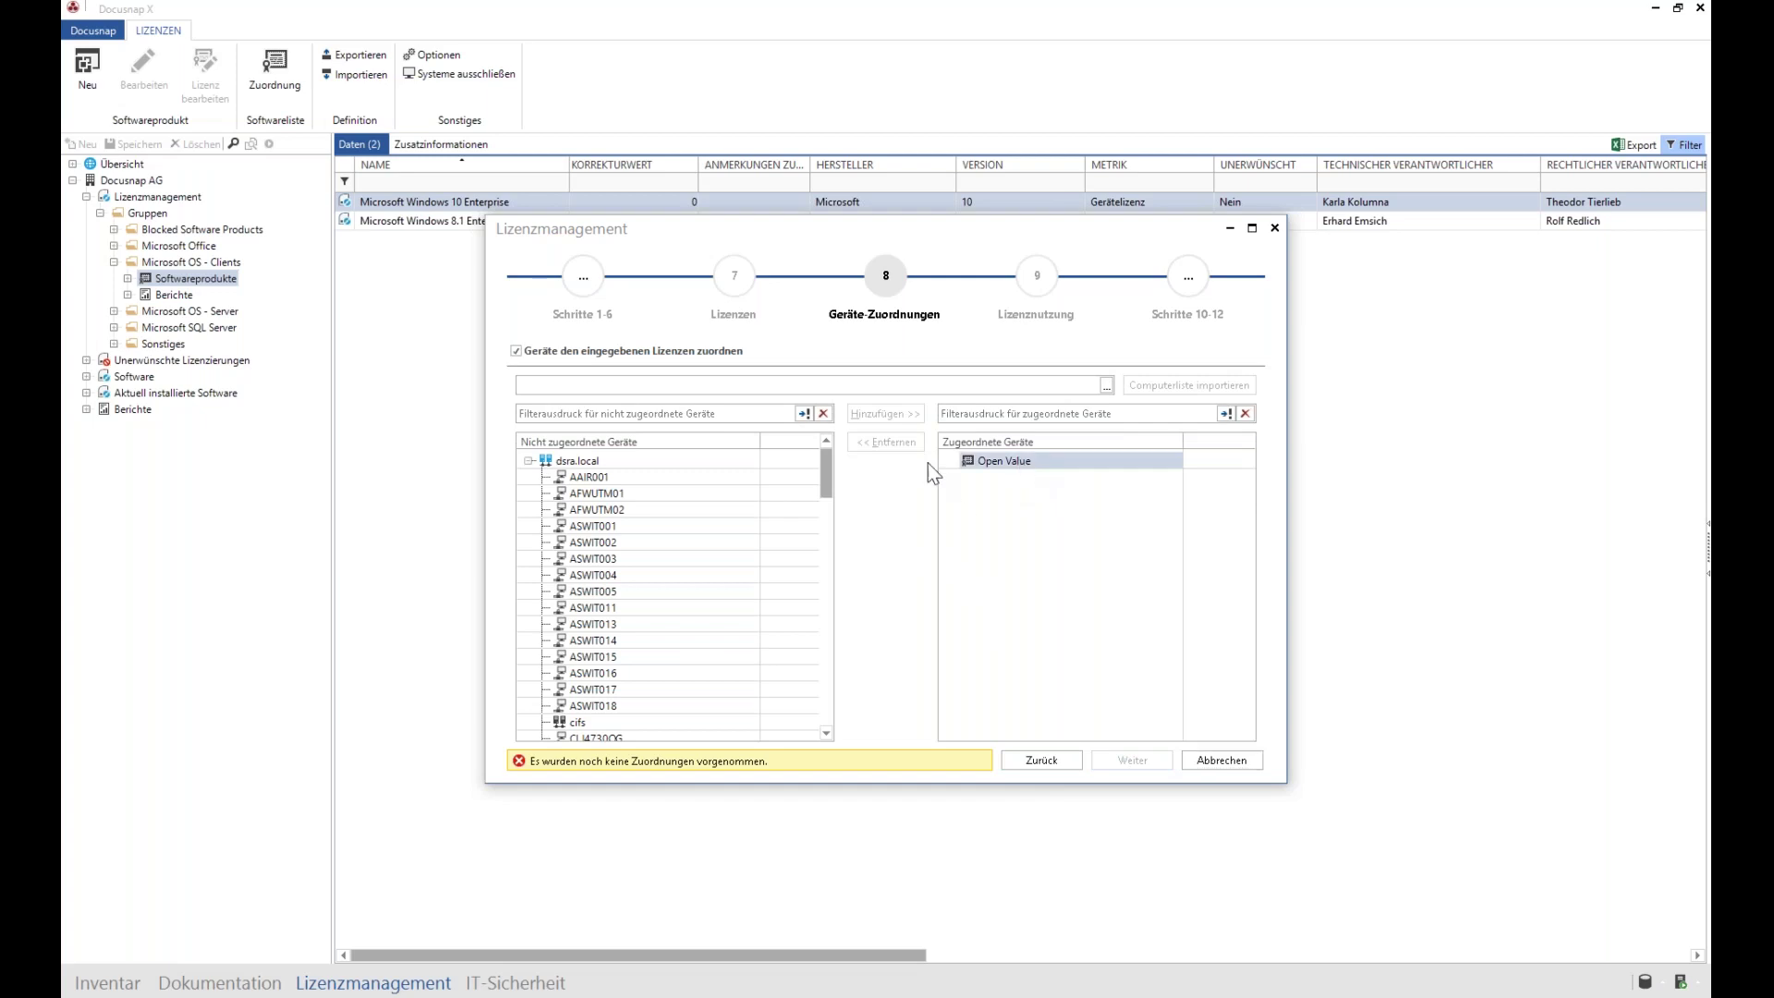
drag(828, 465, 827, 582)
click(599, 556)
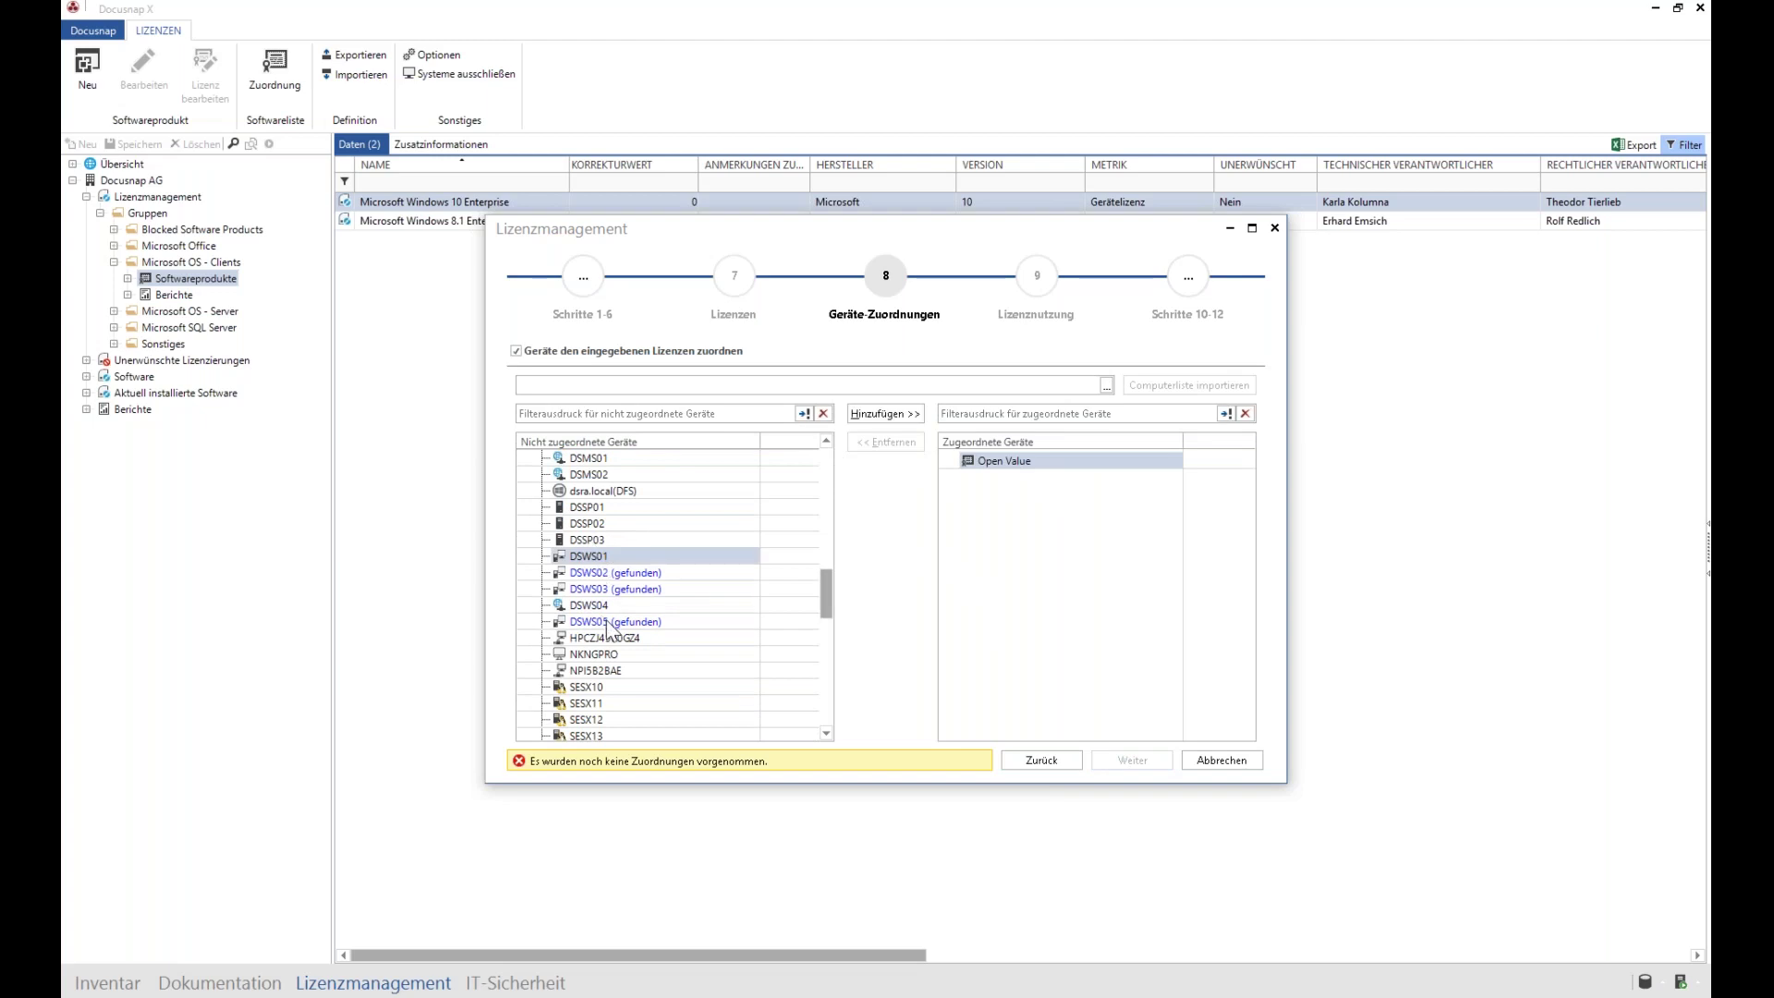
shift+click(614, 621)
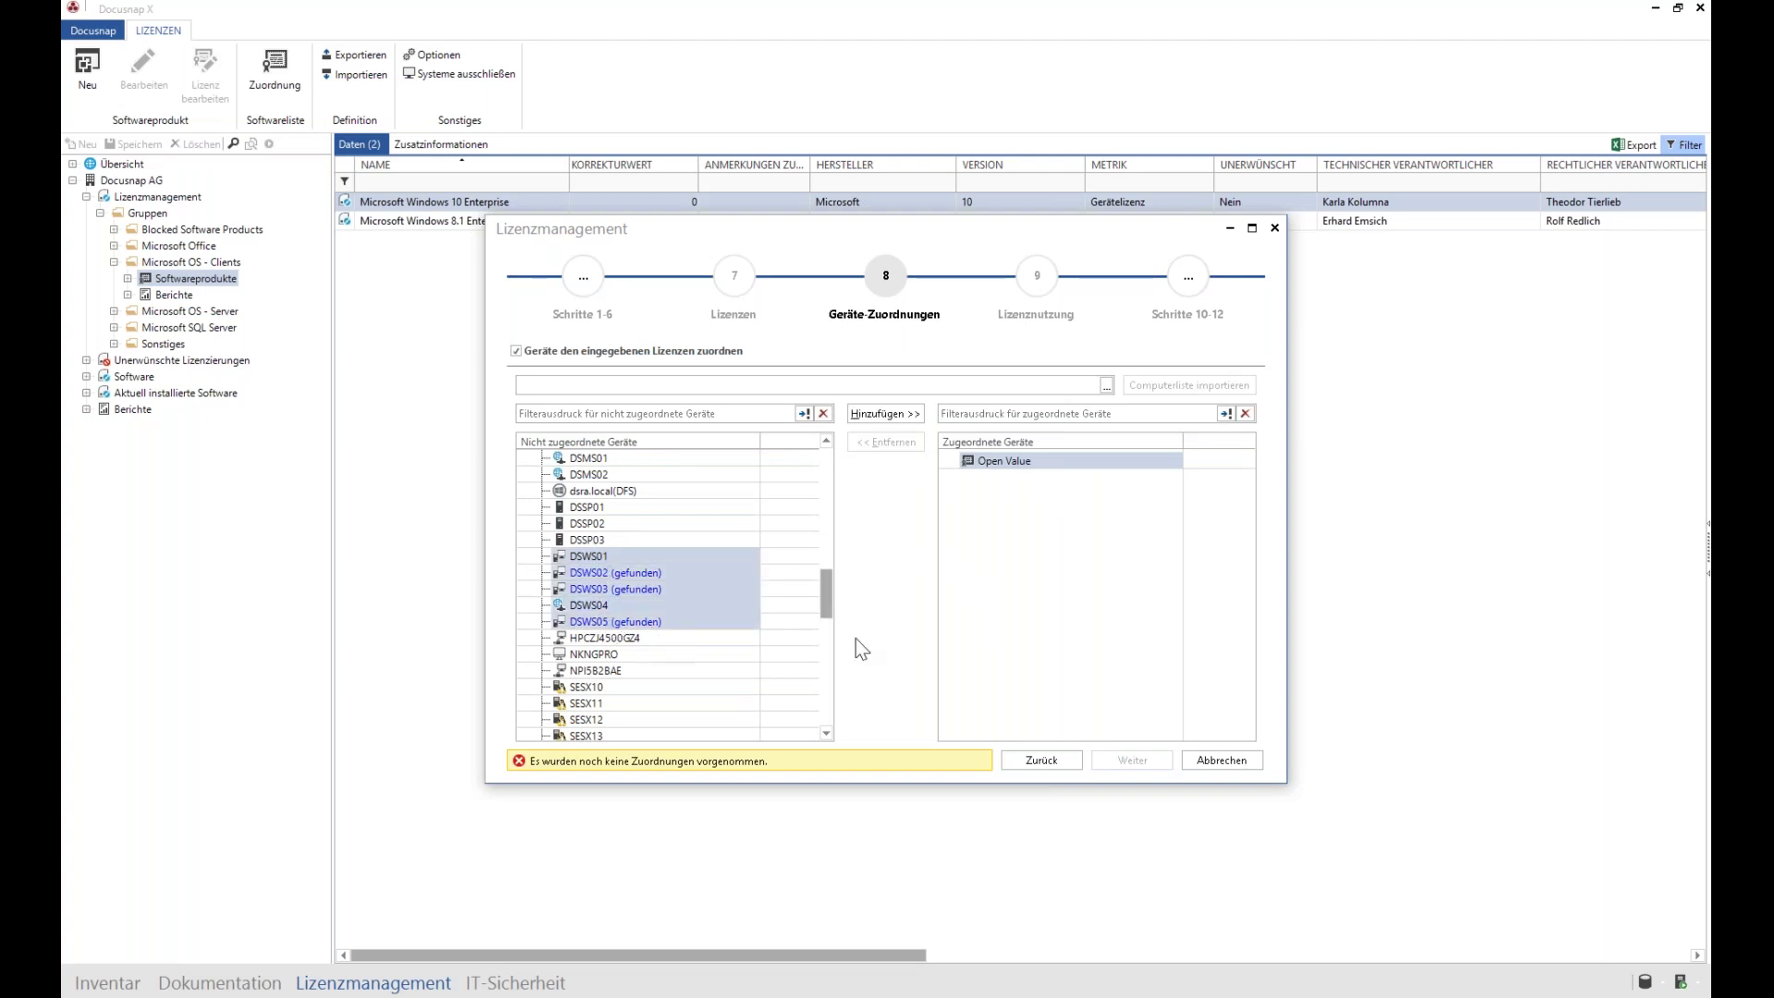
click(902, 416)
click(1138, 760)
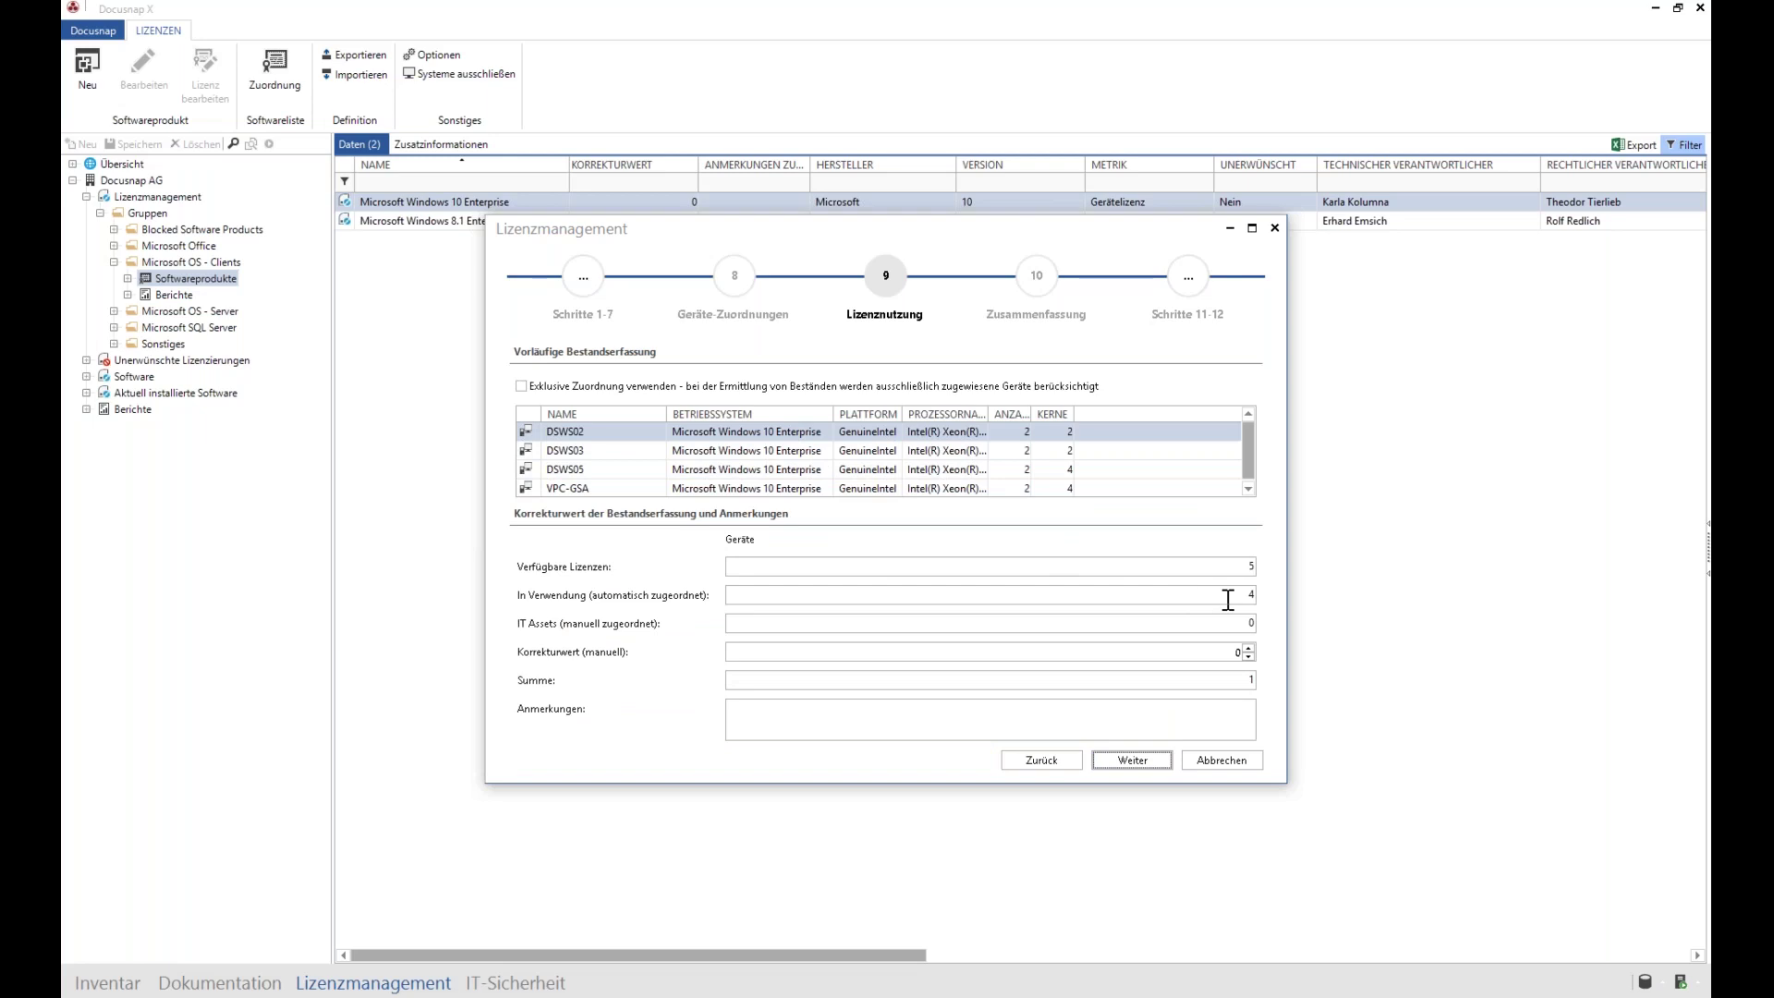
Step: Accept the Lizenznutzung settings, look through the Zusammenfassung, and save the software product
click(1166, 763)
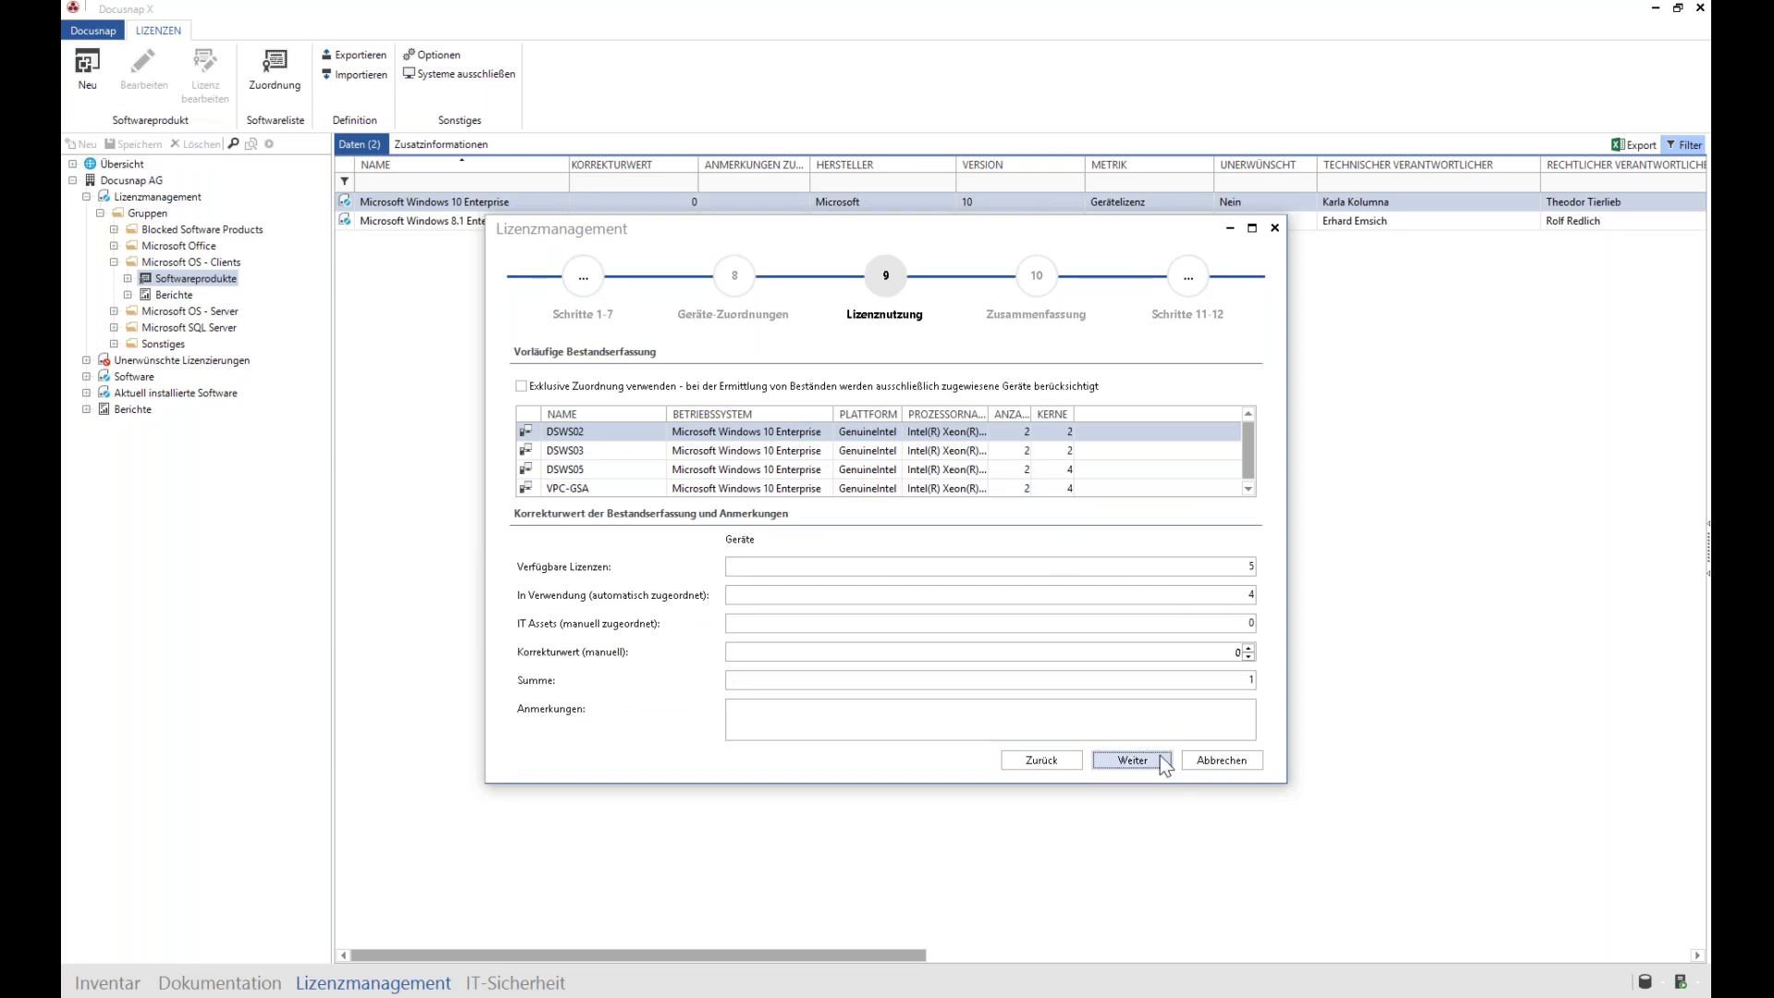
click(1074, 760)
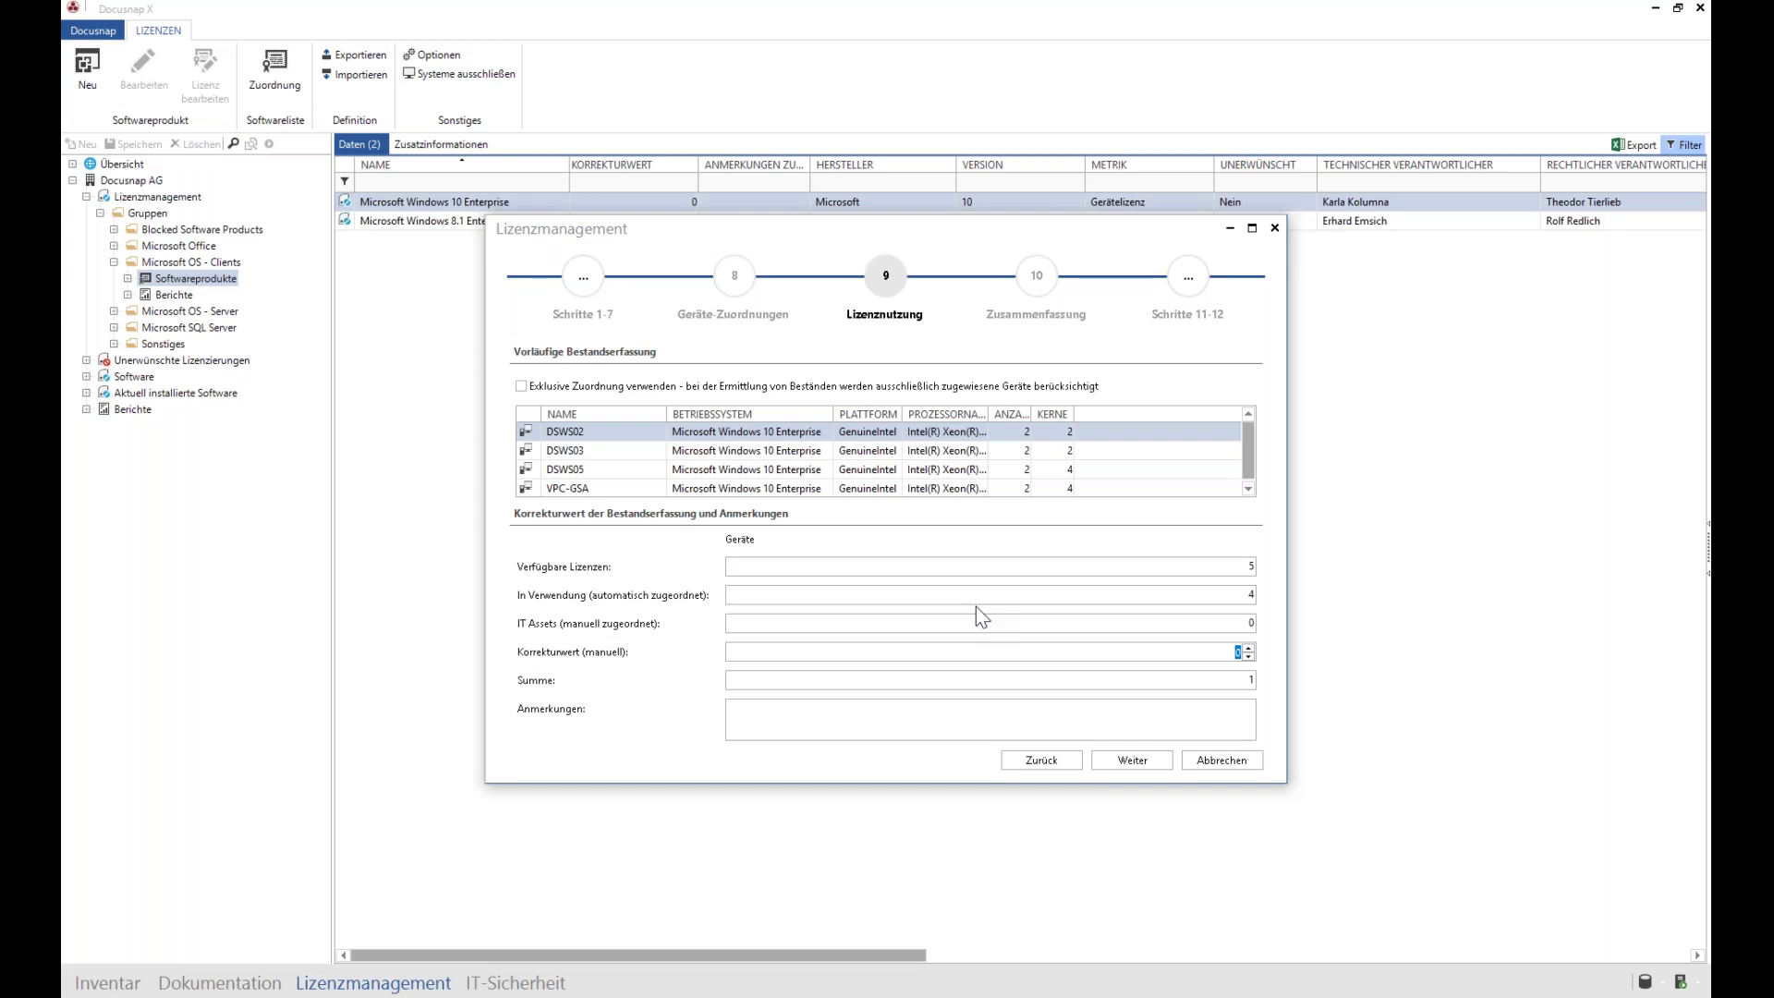
click(1131, 759)
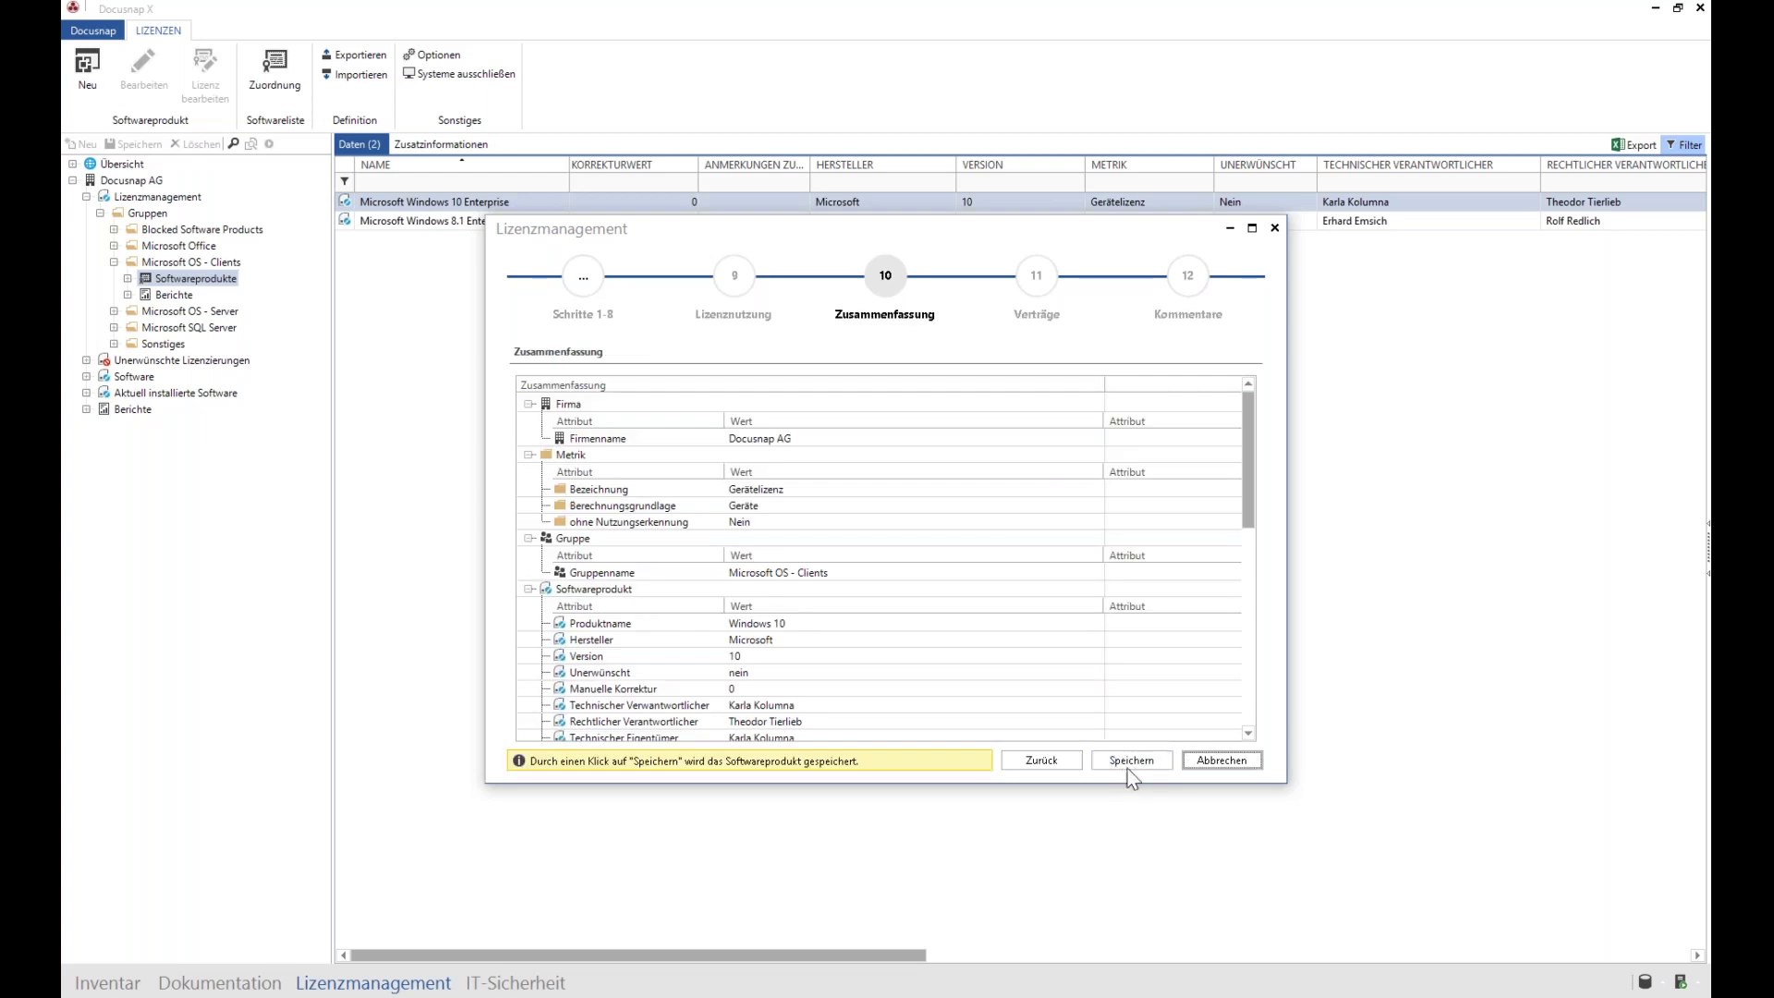
scroll(1148, 610, down, 5)
scroll(1145, 628, down, 5)
click(1131, 759)
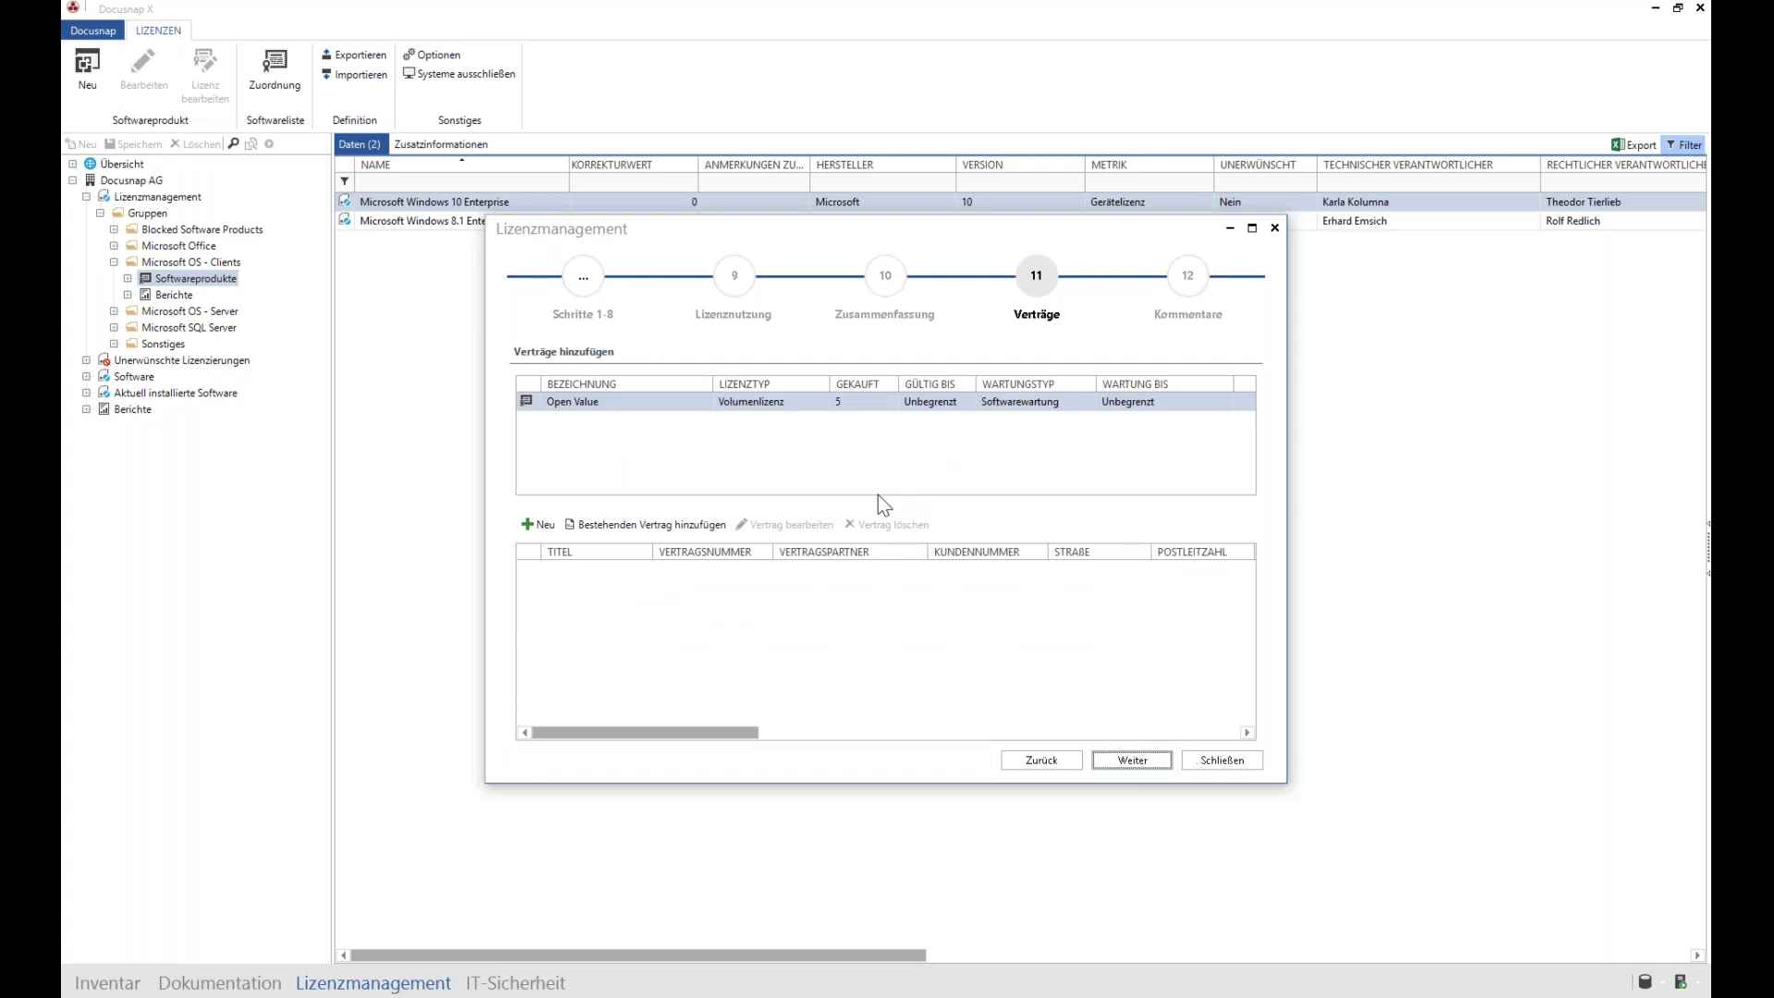
Step: Assign the existing contracts Demo Contract and Windows Licensing Overview to the Open Value licence
click(692, 522)
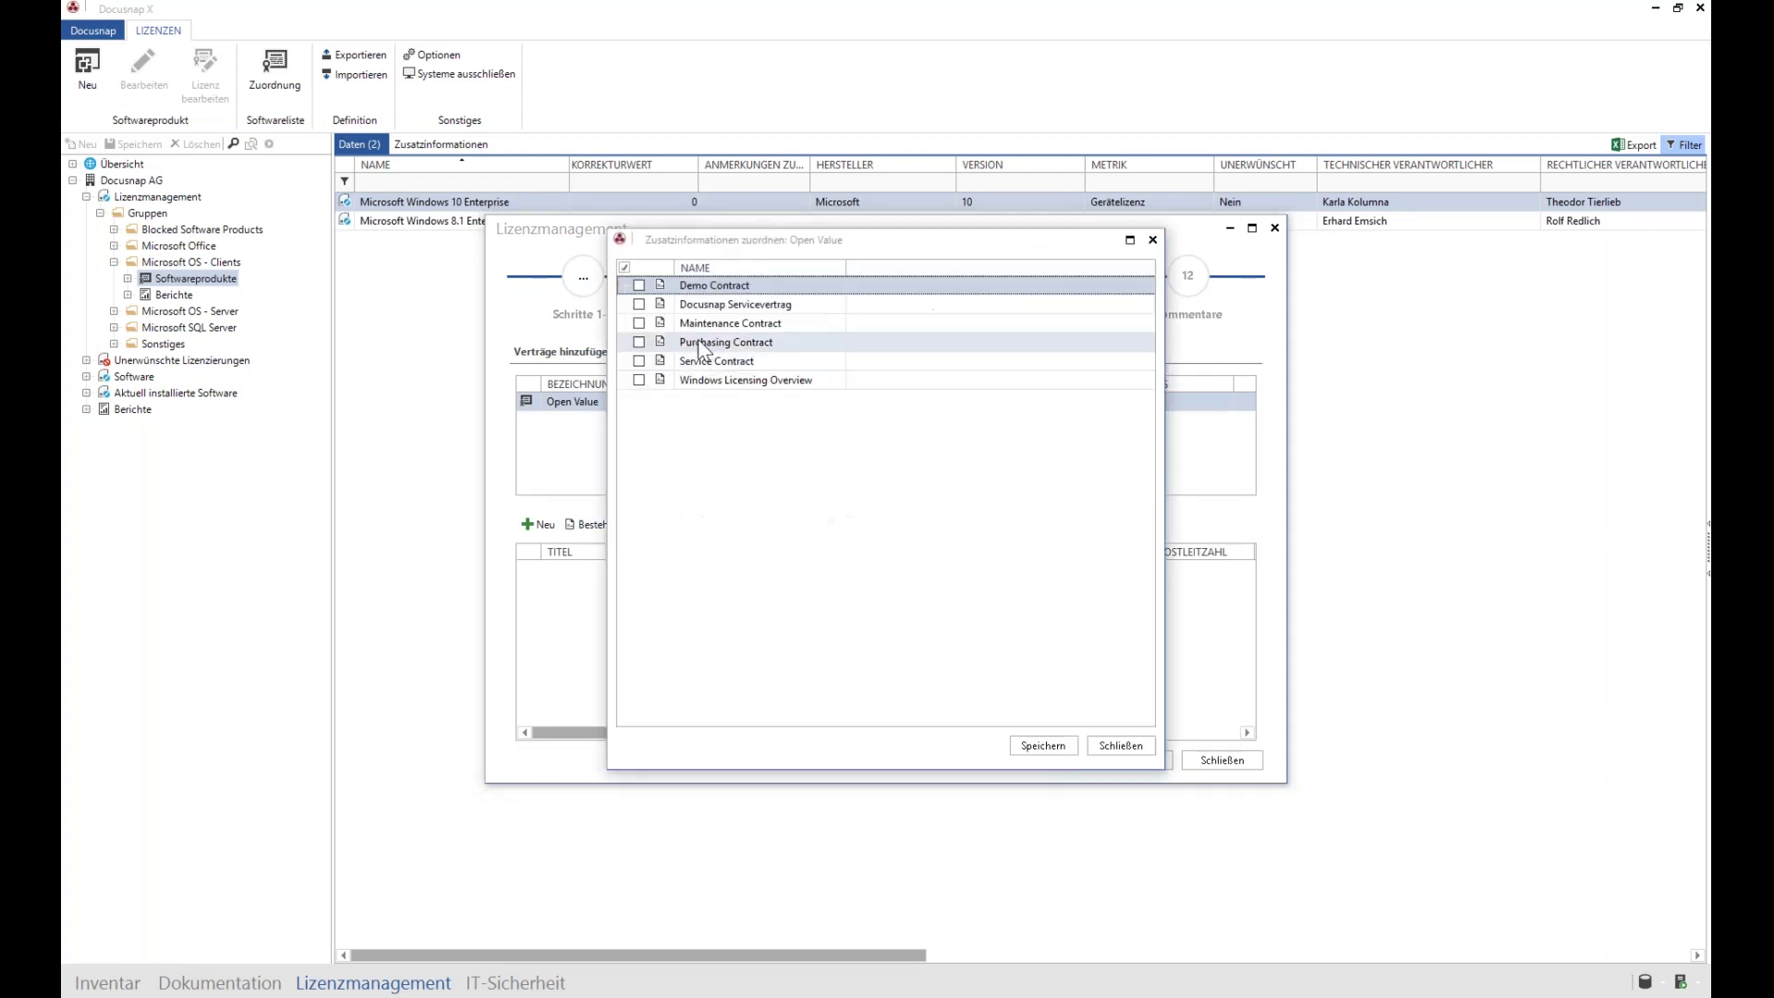
click(639, 286)
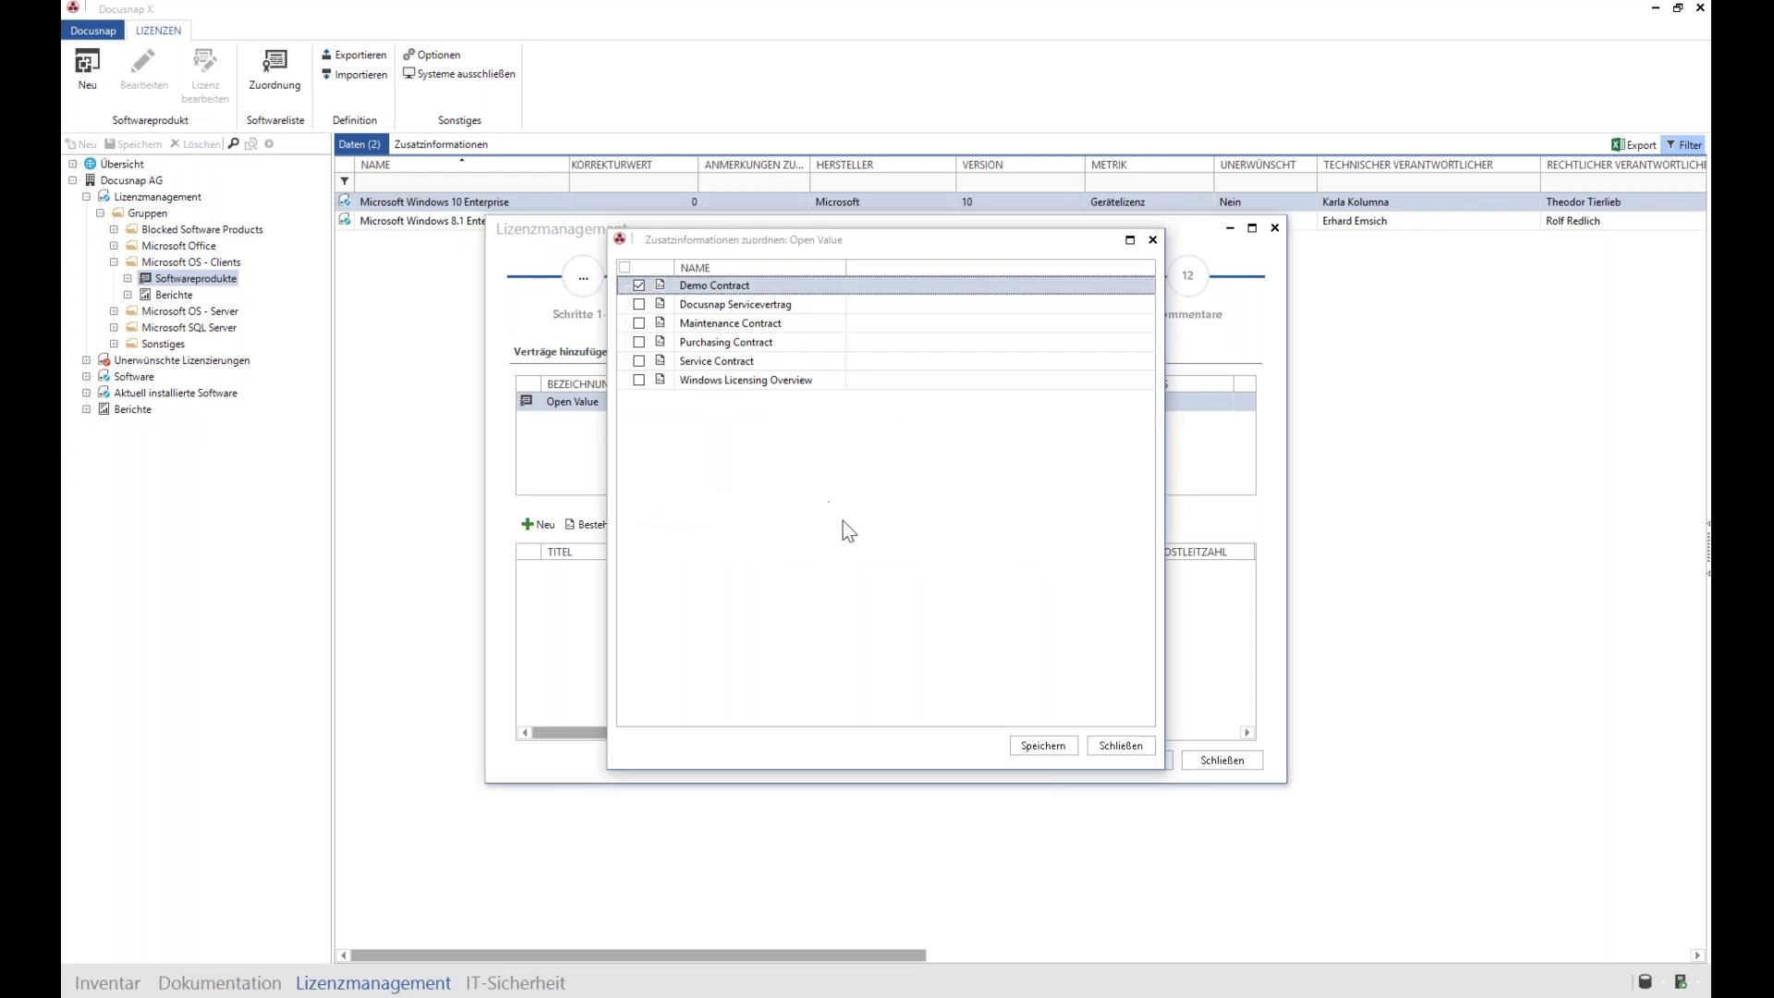
click(1043, 744)
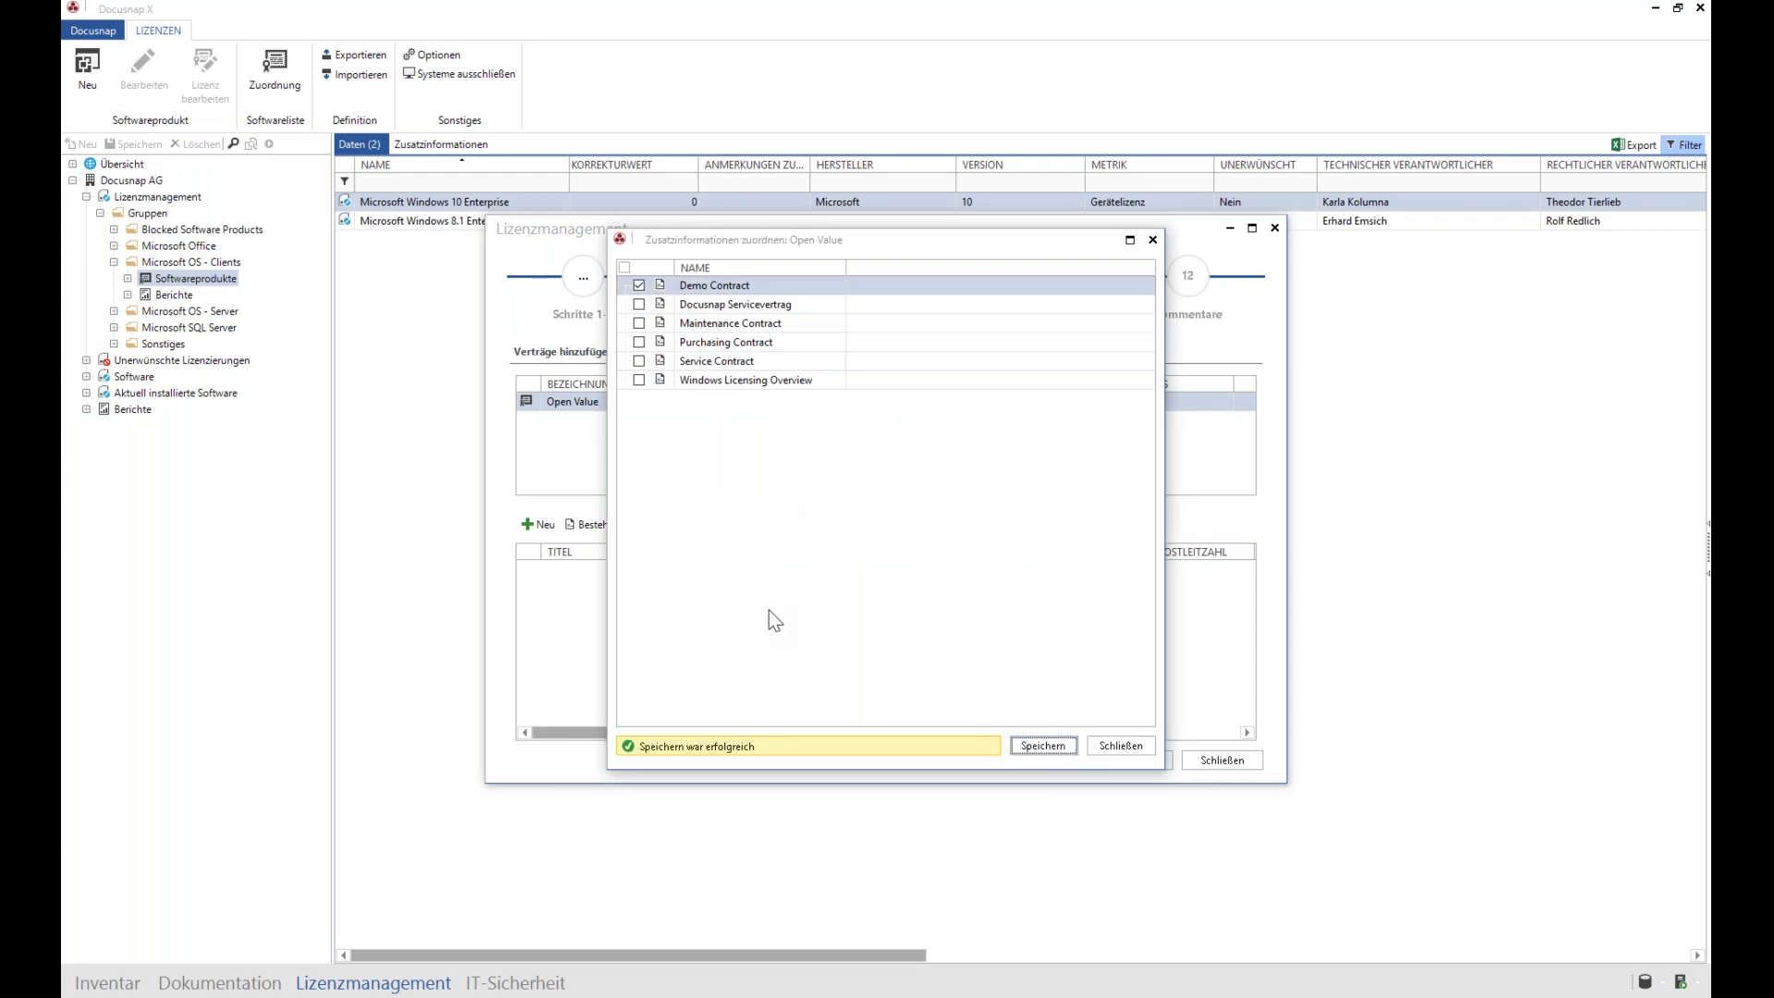
click(635, 387)
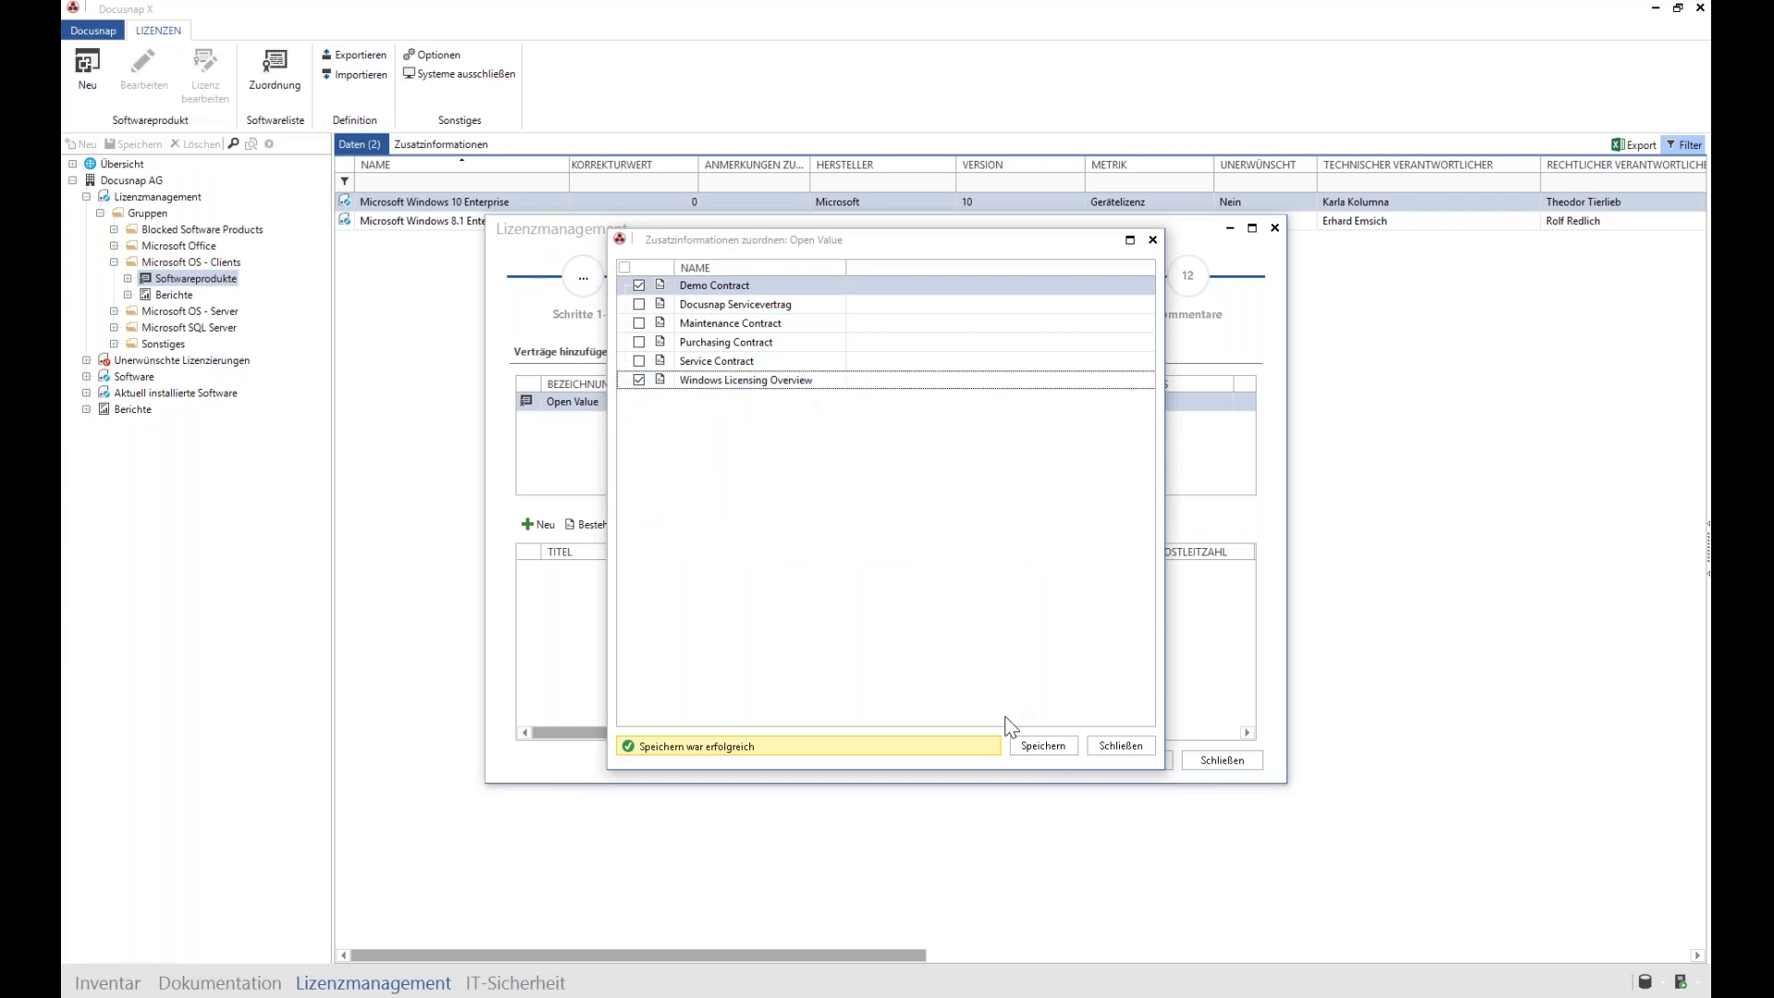
click(1041, 747)
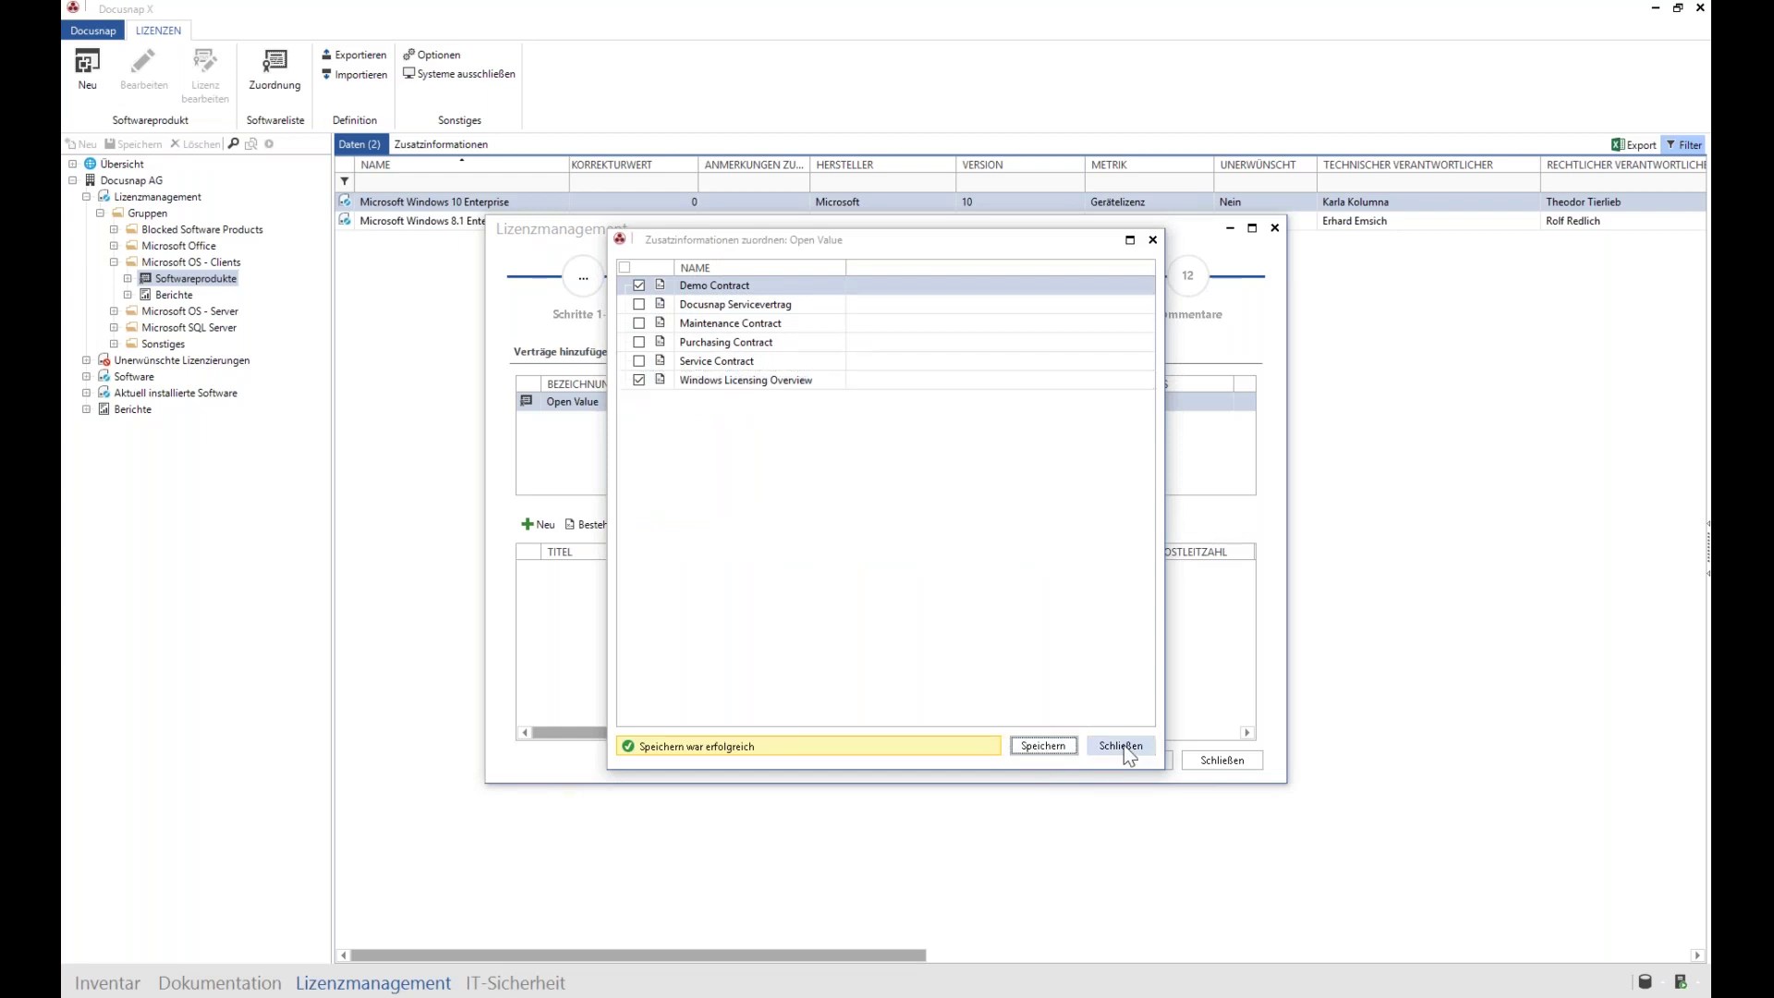
click(1123, 745)
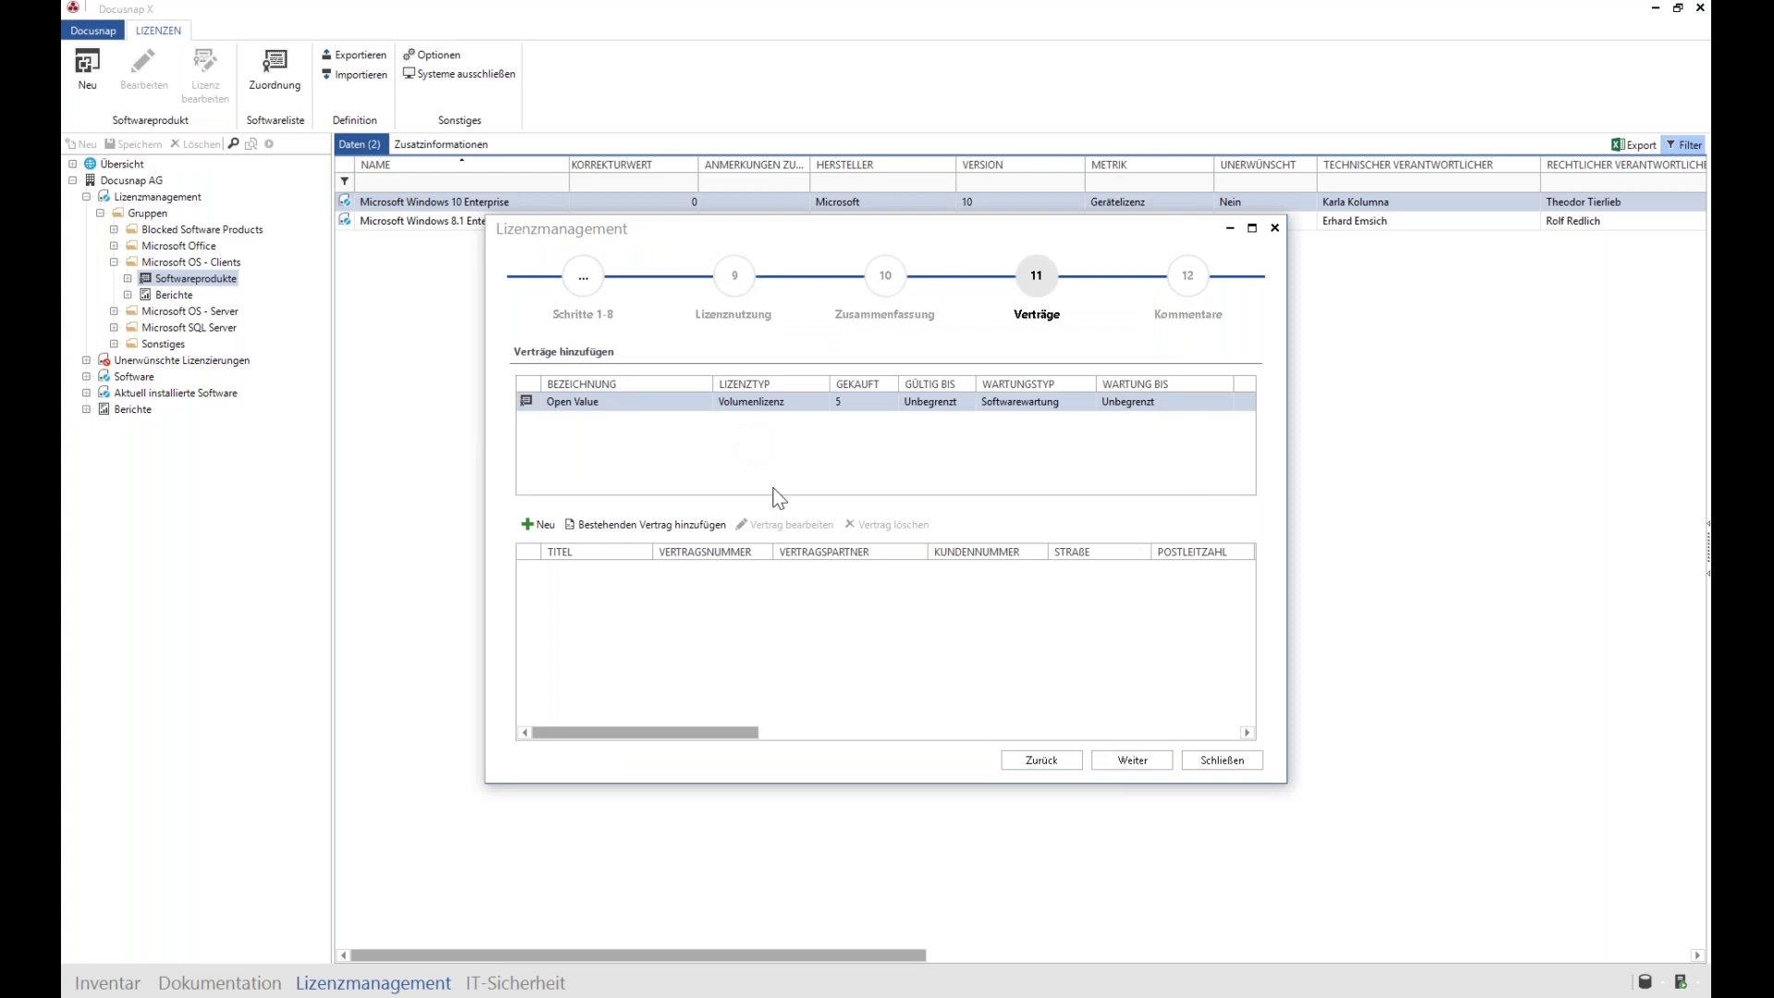
Step: Reopen and resave the existing-contract assignment, and complete the wizard without adding any comments
click(641, 523)
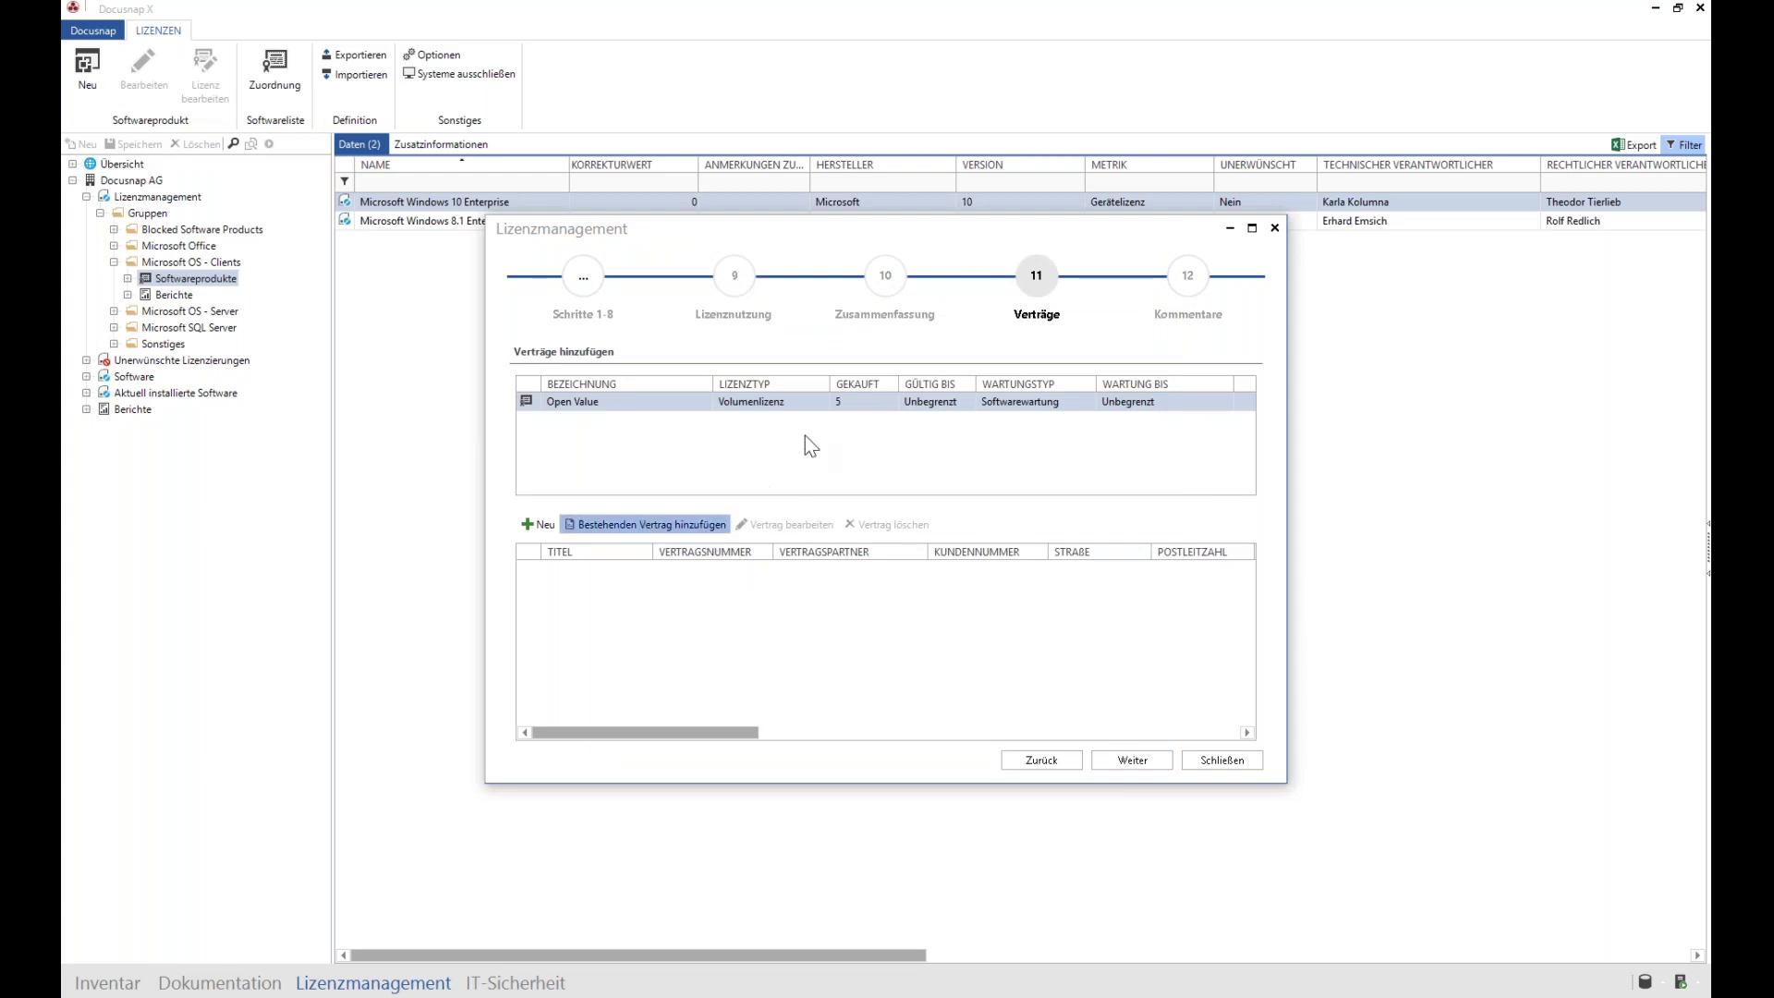
click(1044, 746)
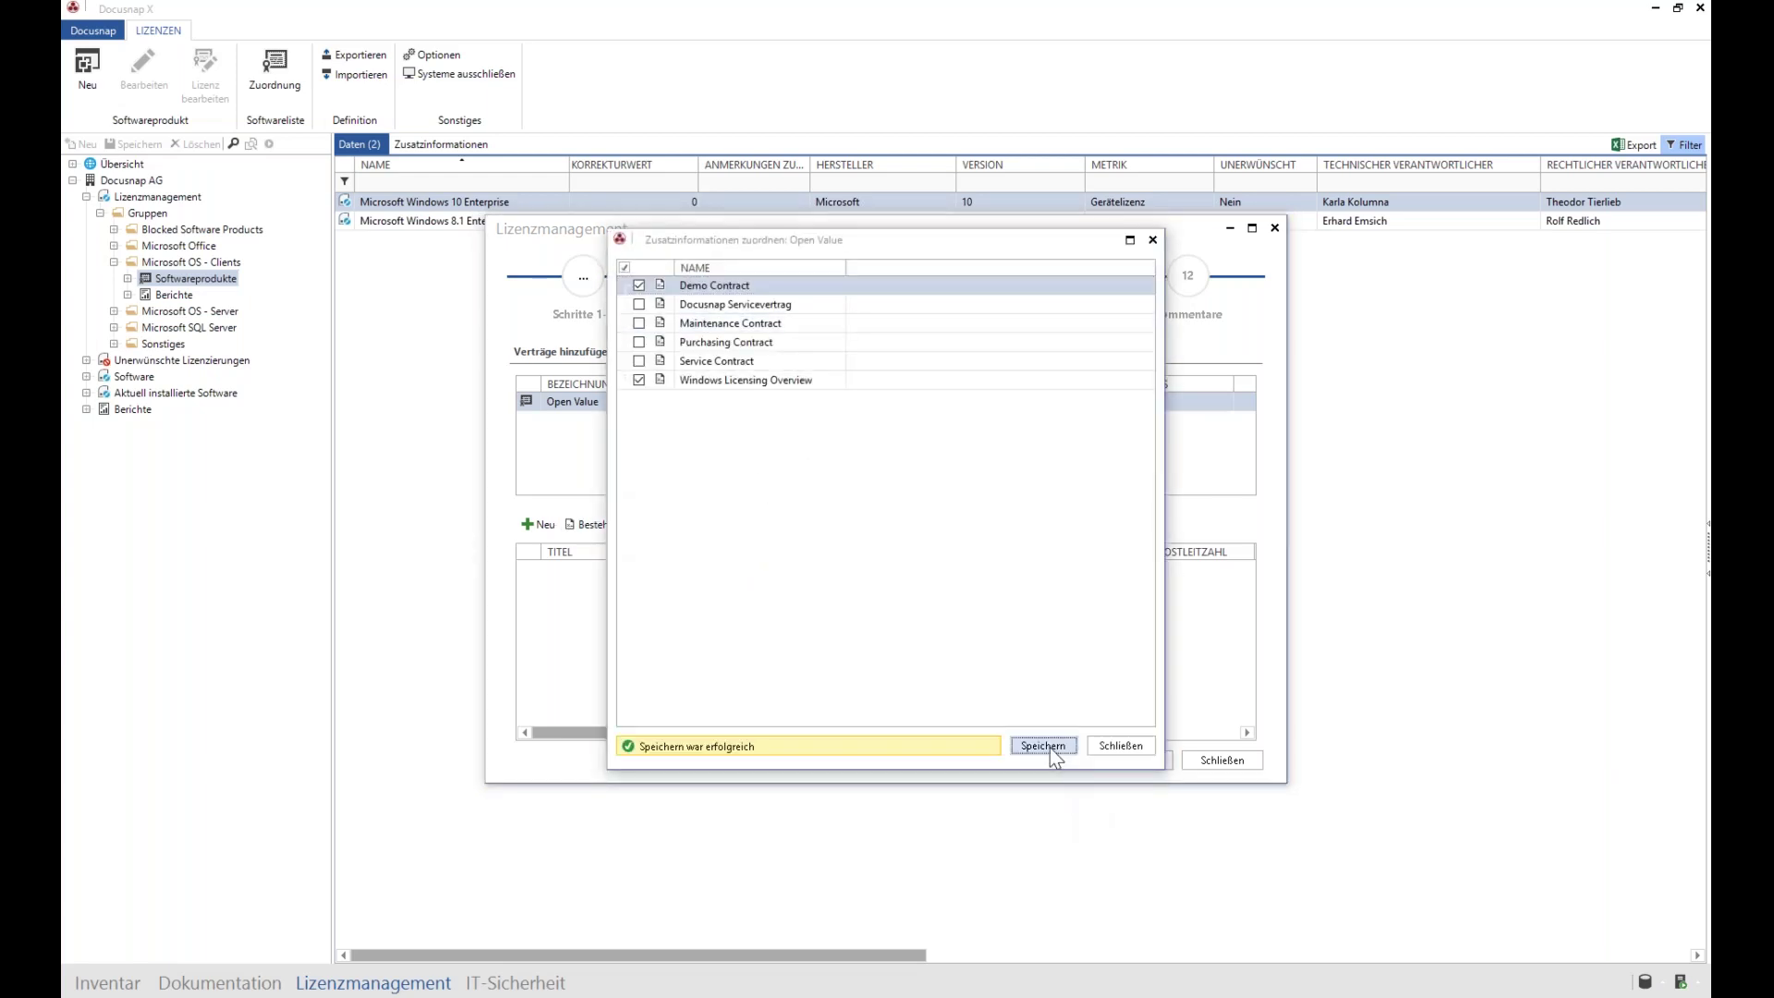
click(1097, 752)
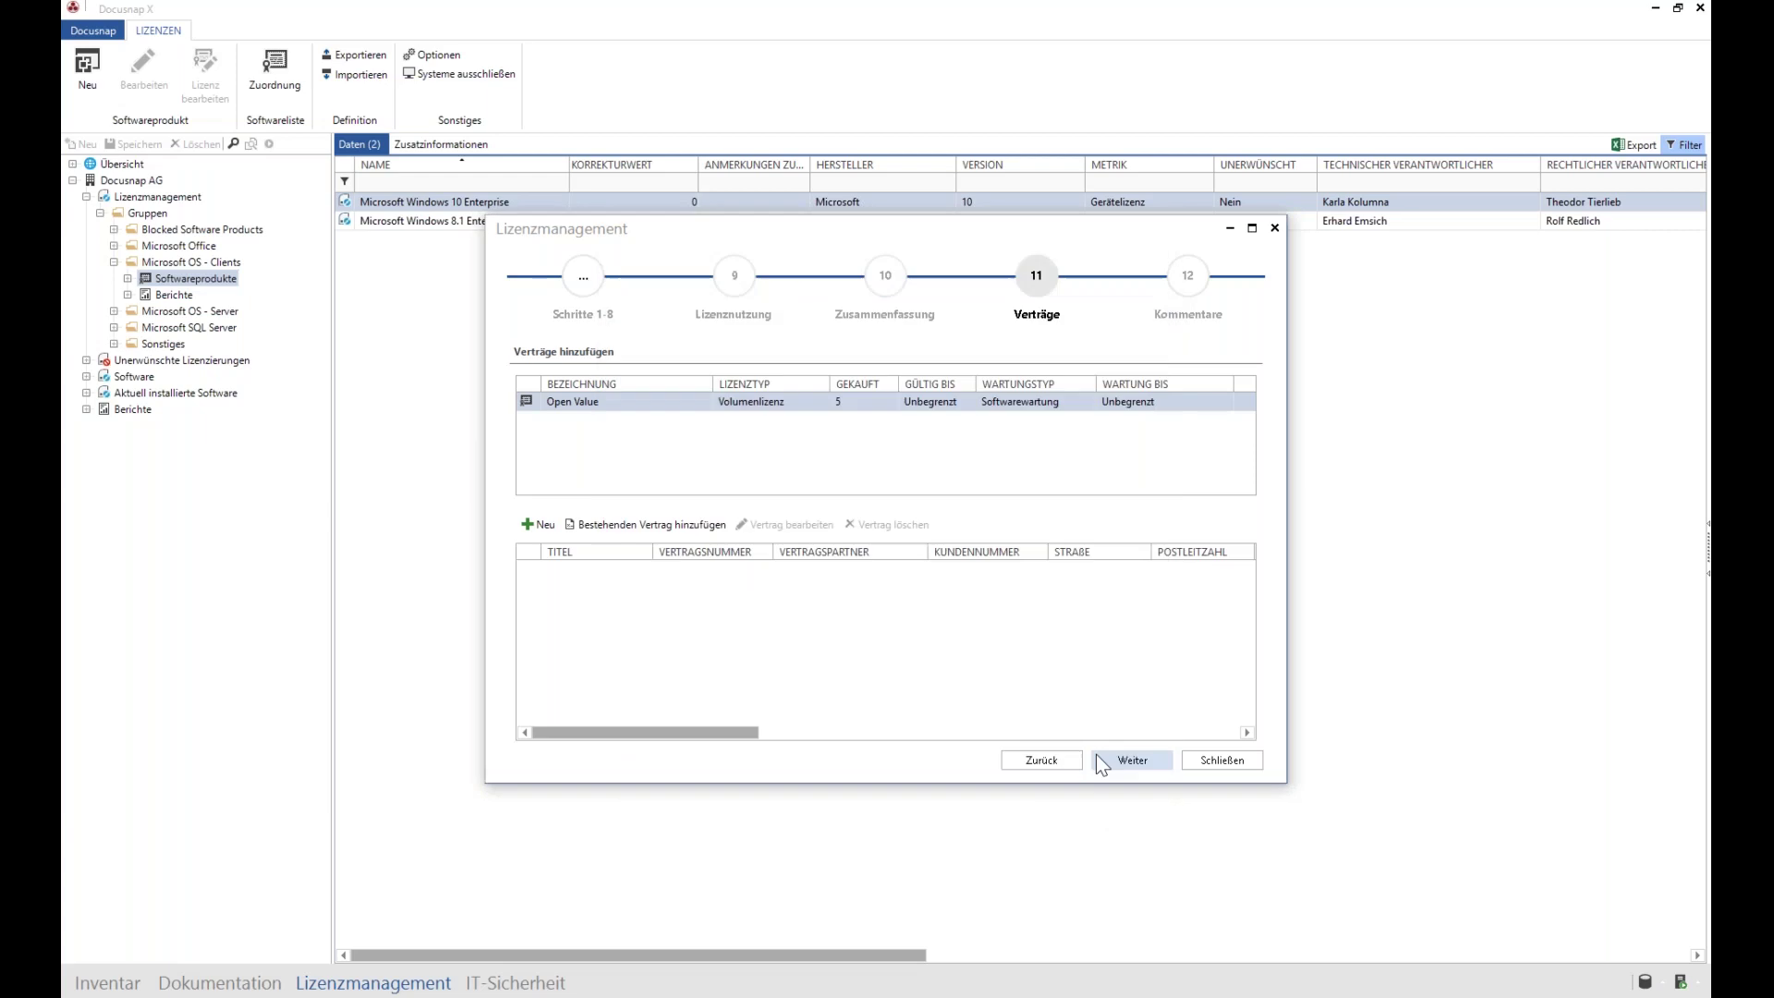
click(1112, 763)
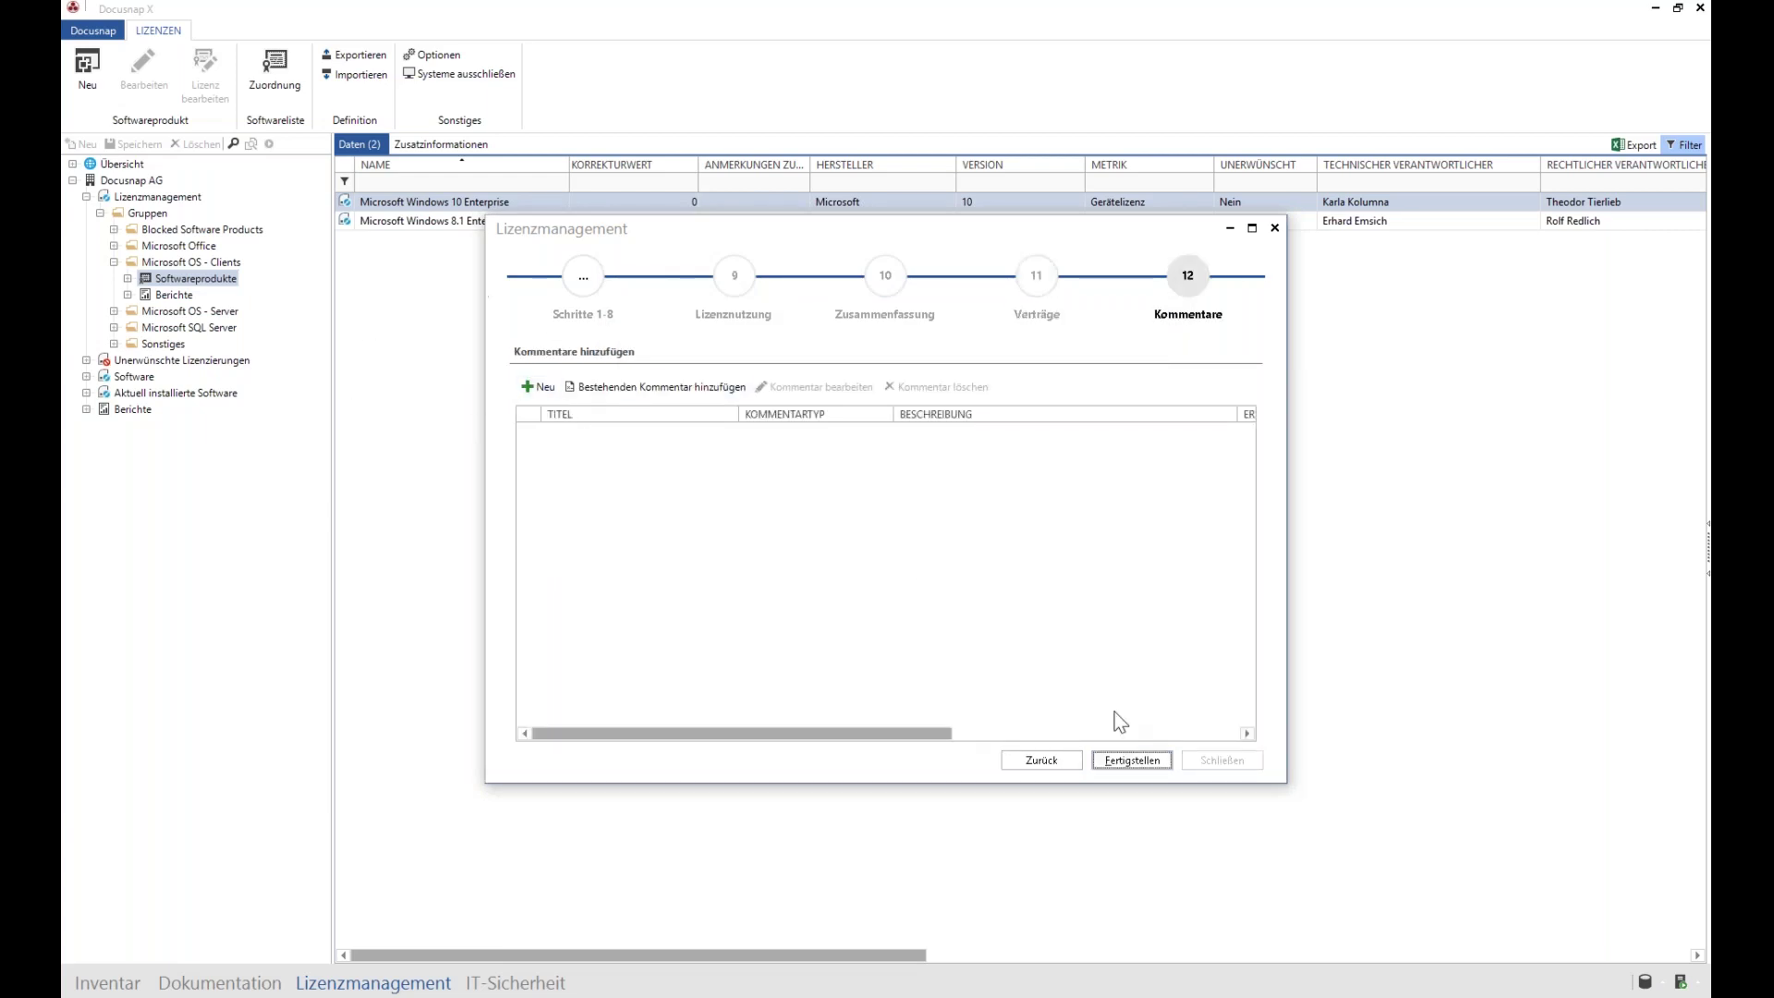
click(1135, 758)
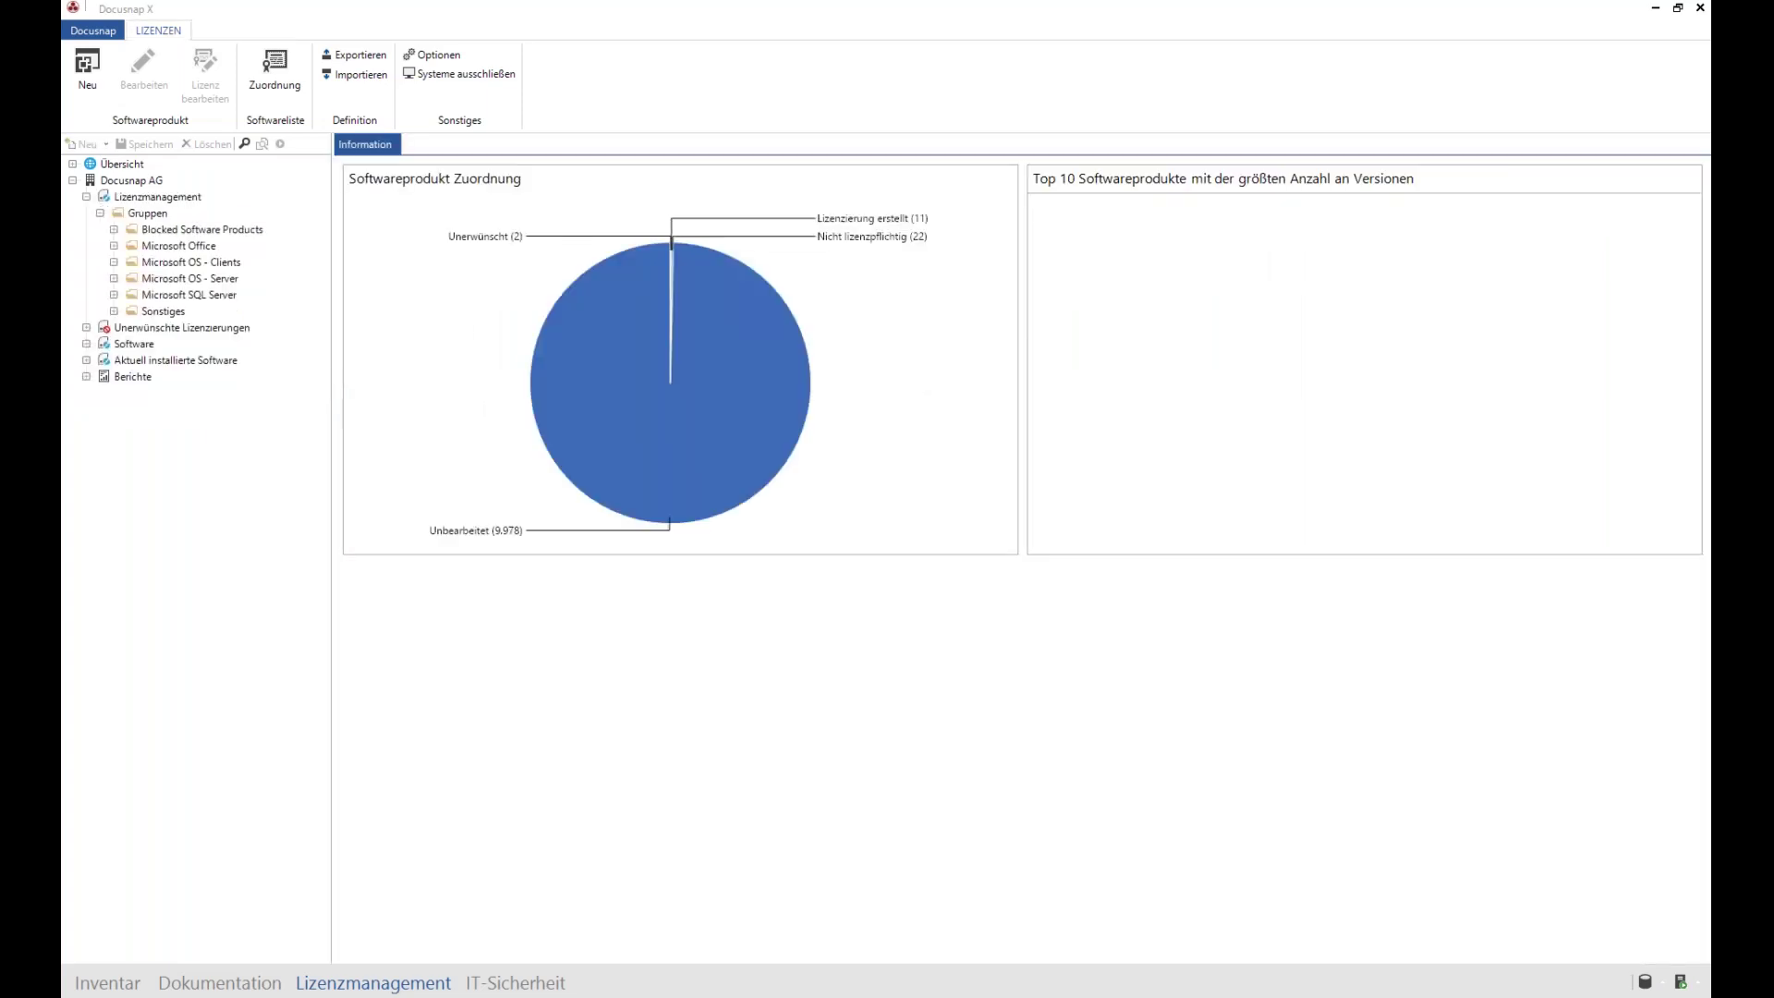
Step: Delete the Windows 10 software product from the Microsoft OS - Clients group
click(113, 262)
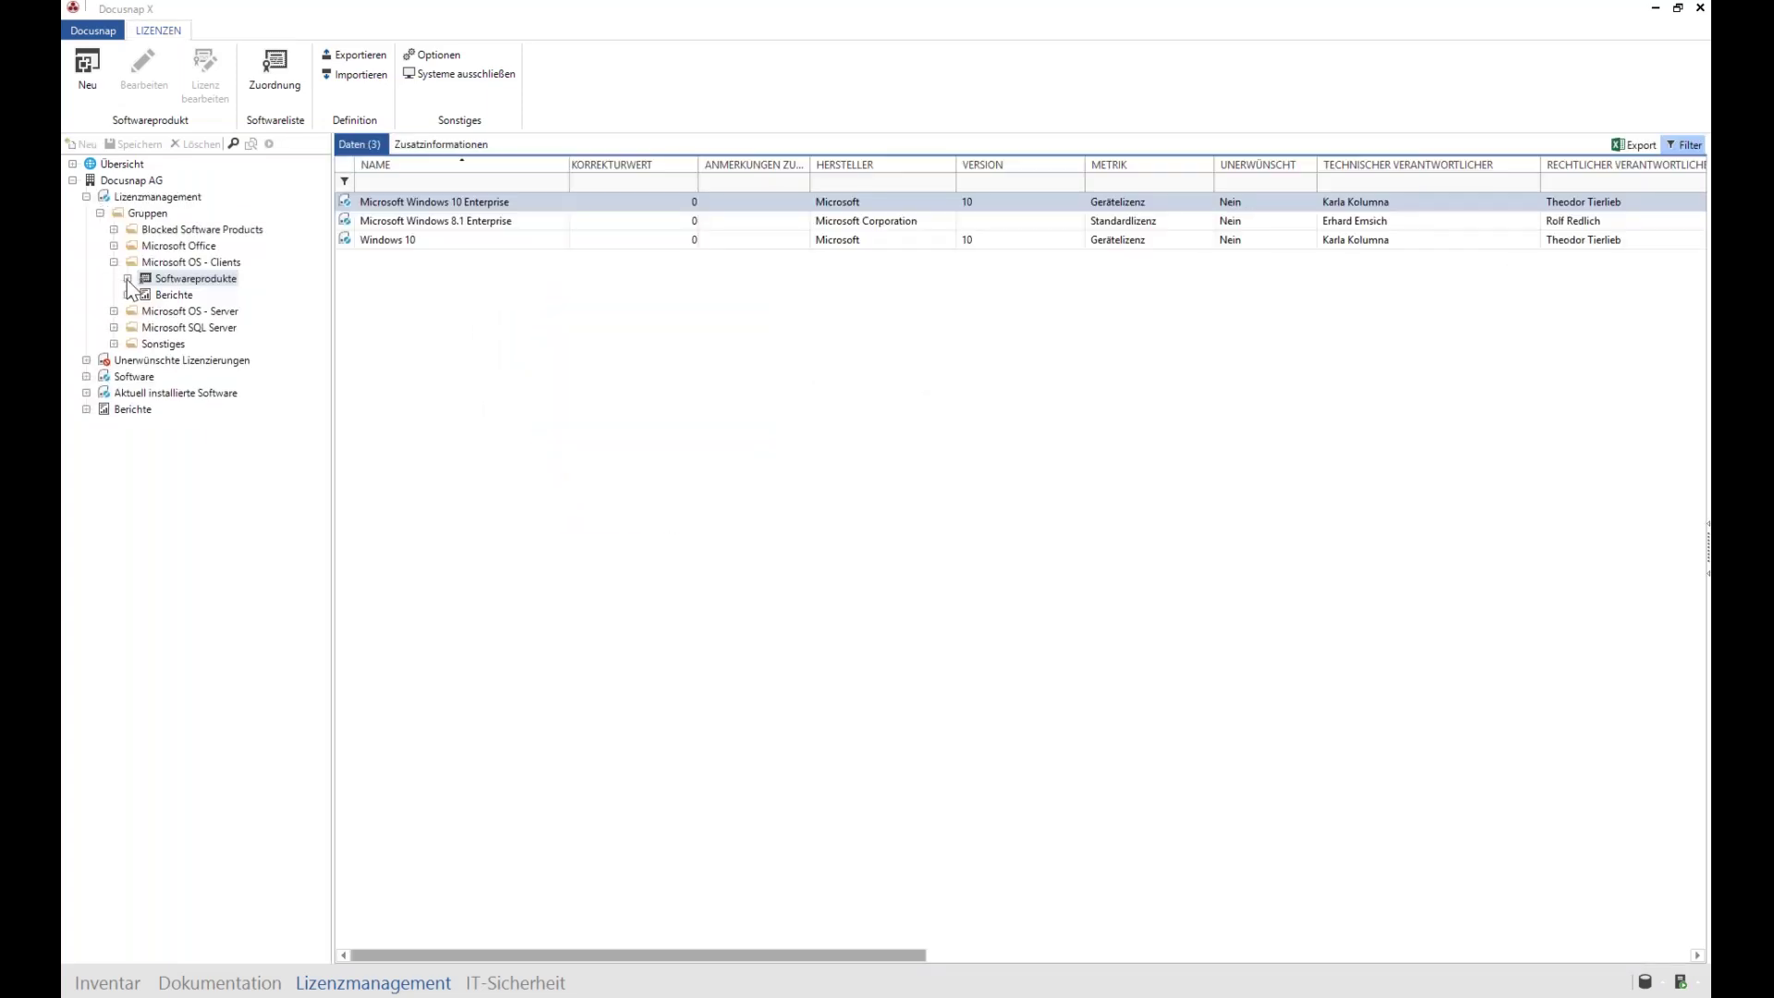
click(127, 279)
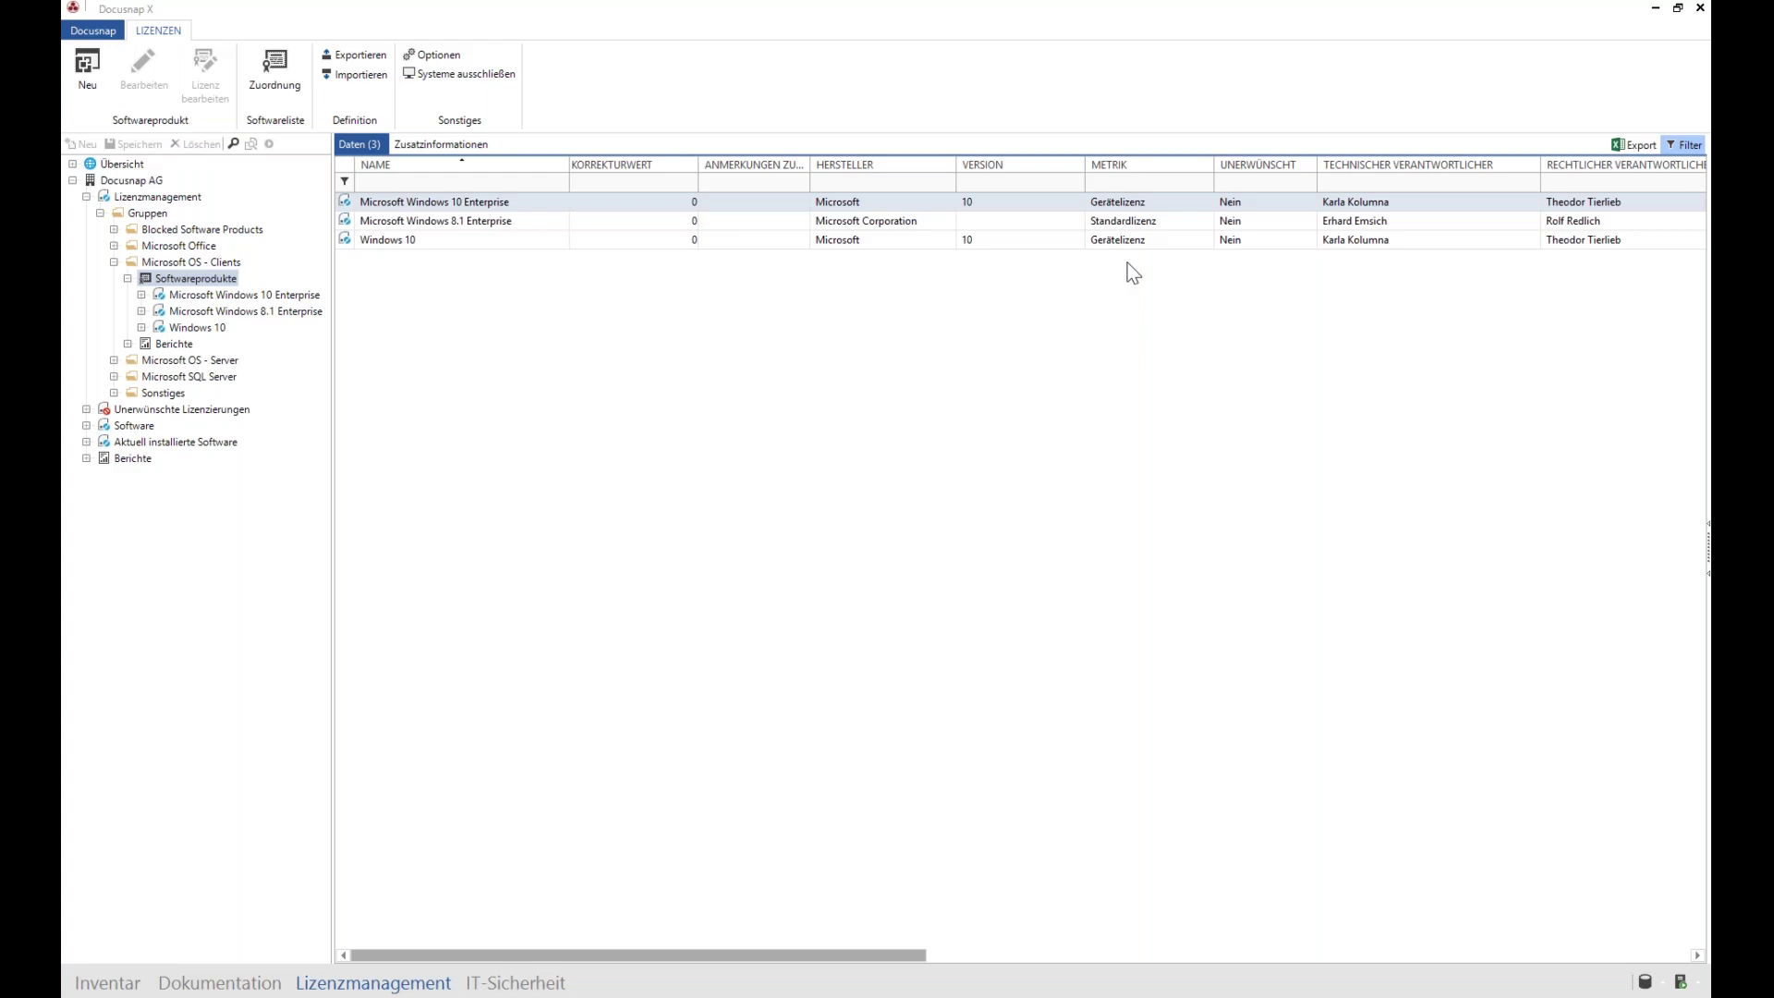
drag(914, 955, 527, 919)
click(395, 241)
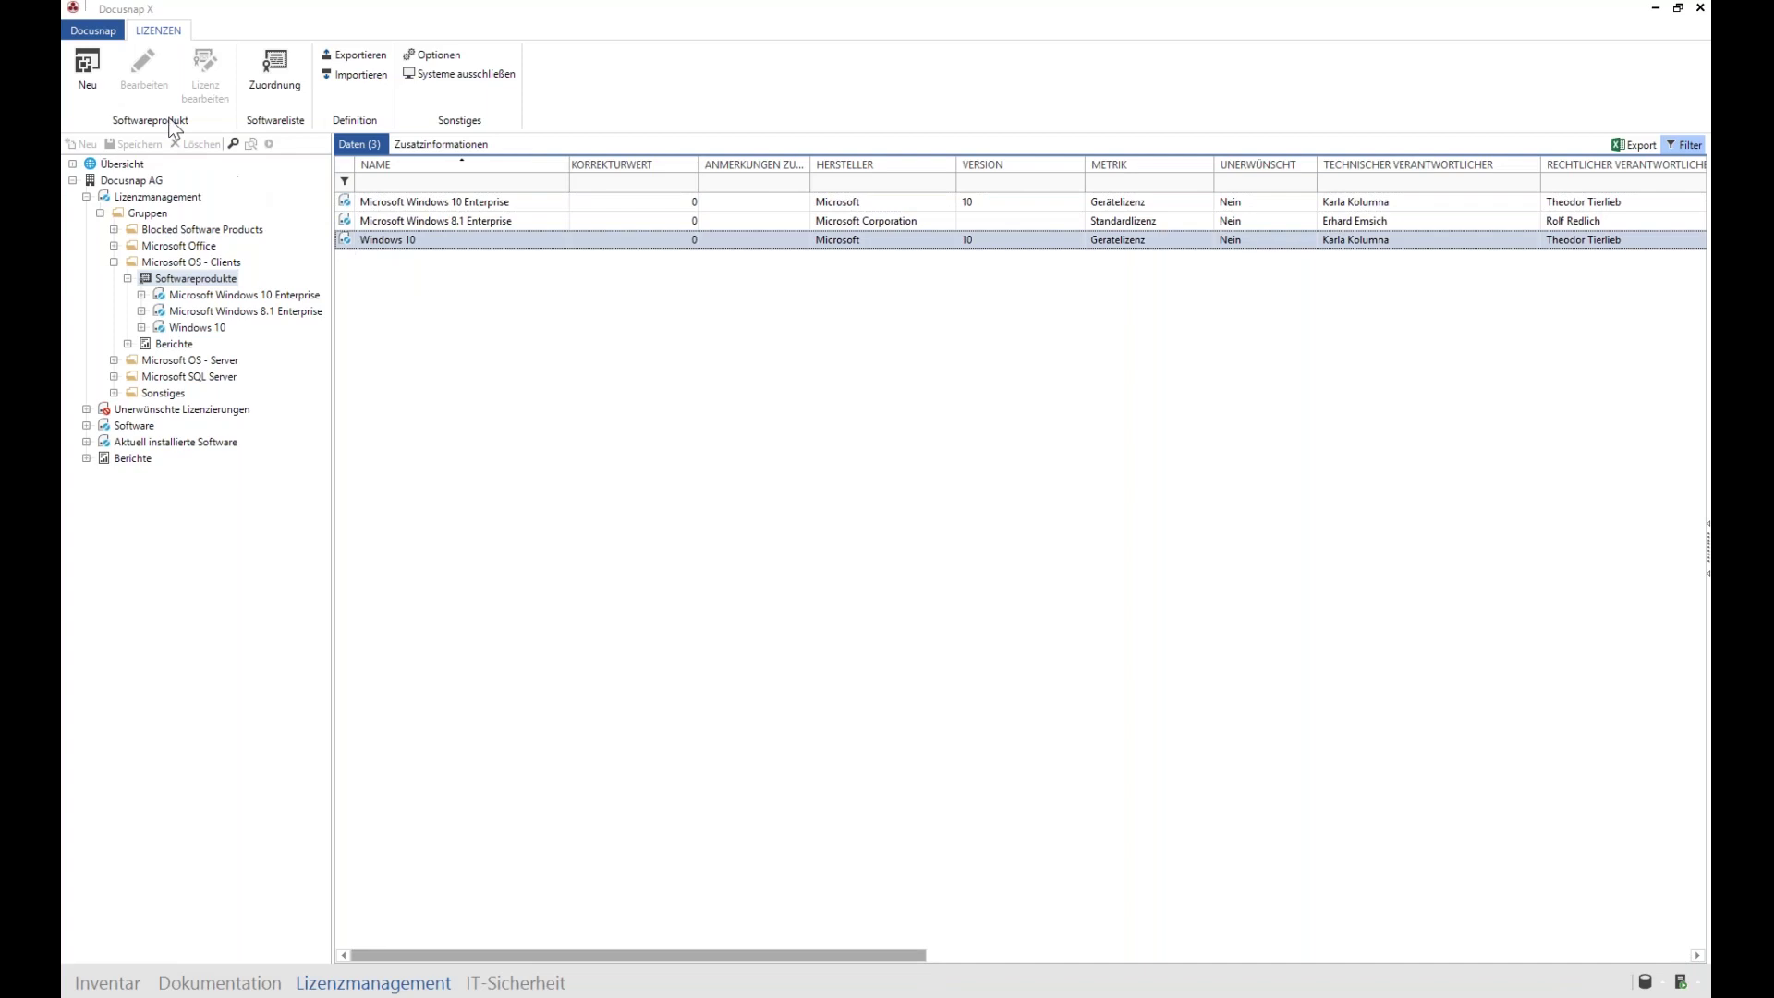
click(197, 327)
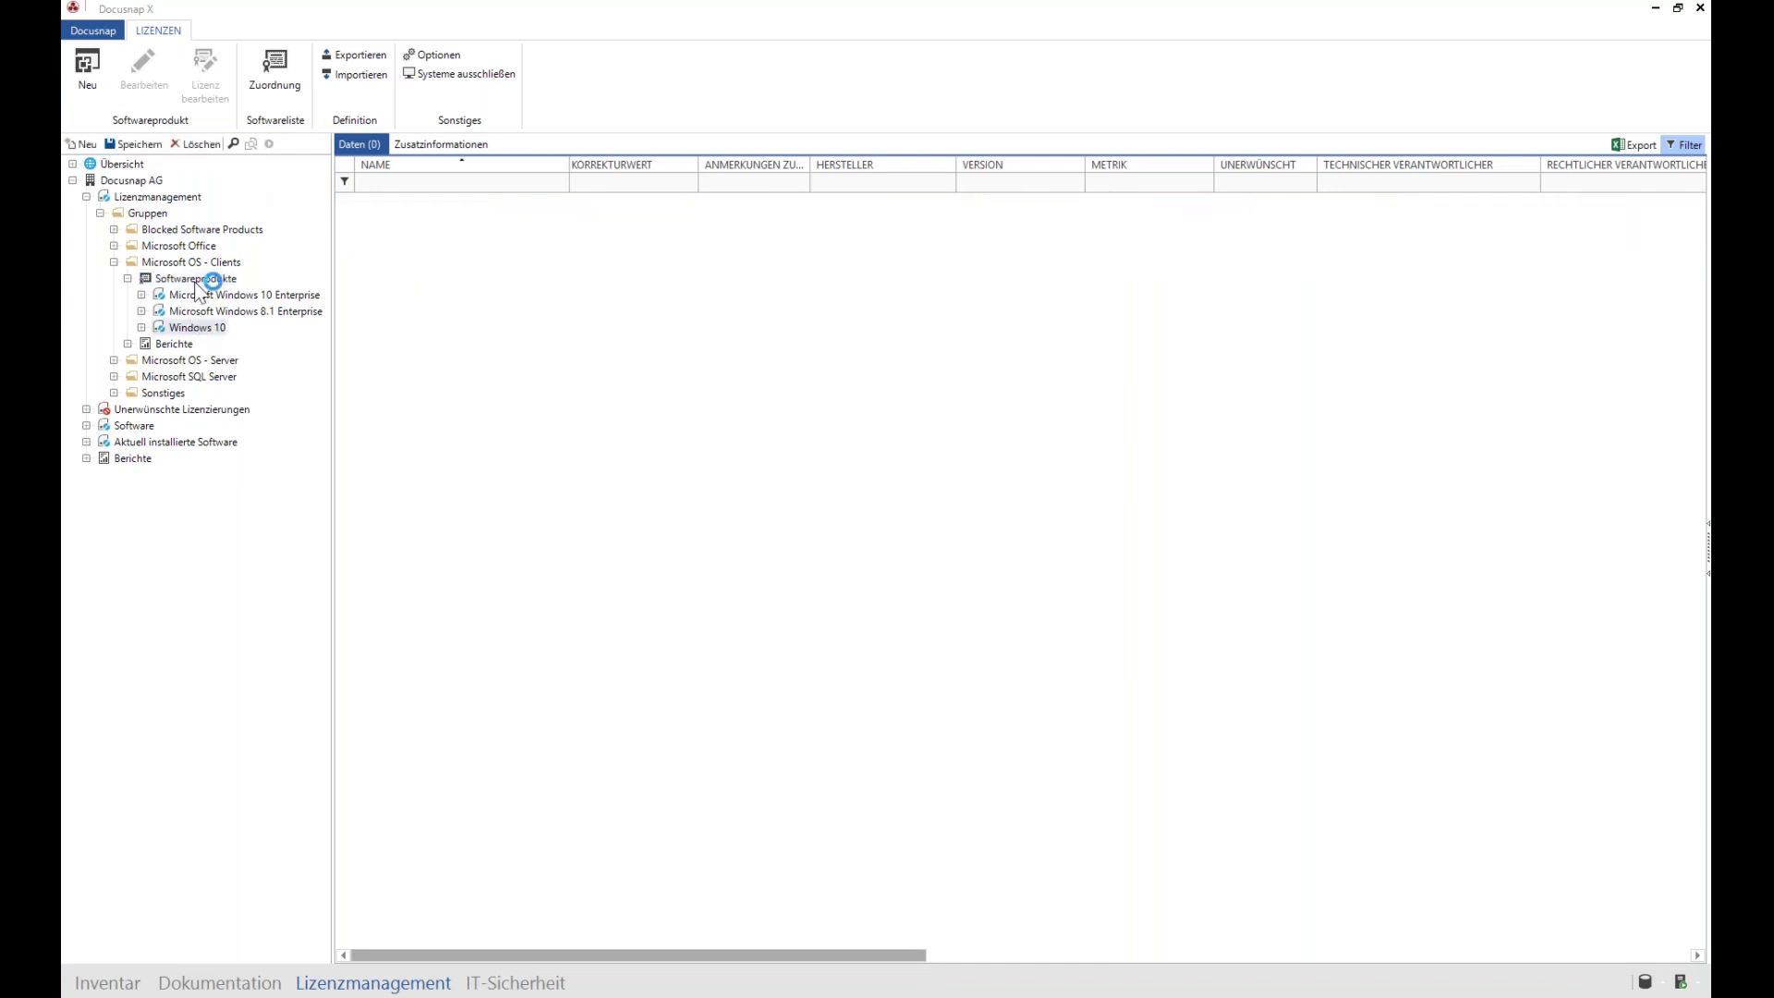
click(205, 148)
click(965, 580)
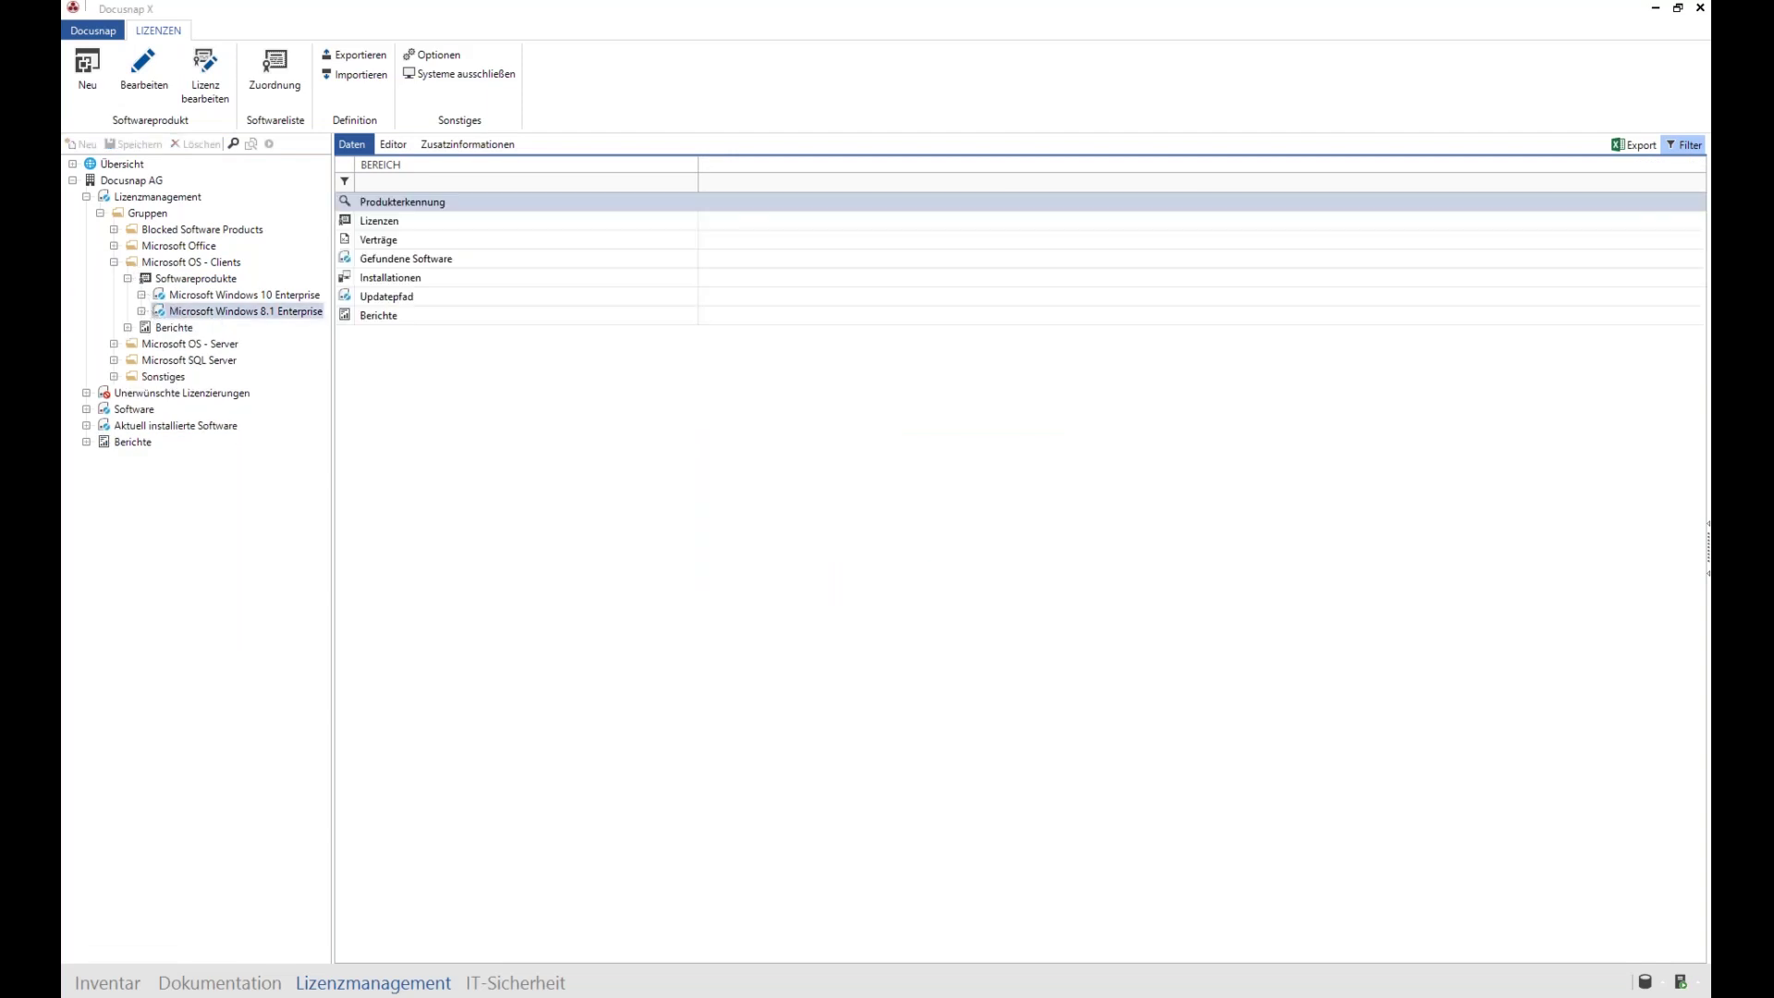
Step: Examine the Softwareliste under Produkterkennung for Microsoft Windows 8.1 Enterprise
click(142, 294)
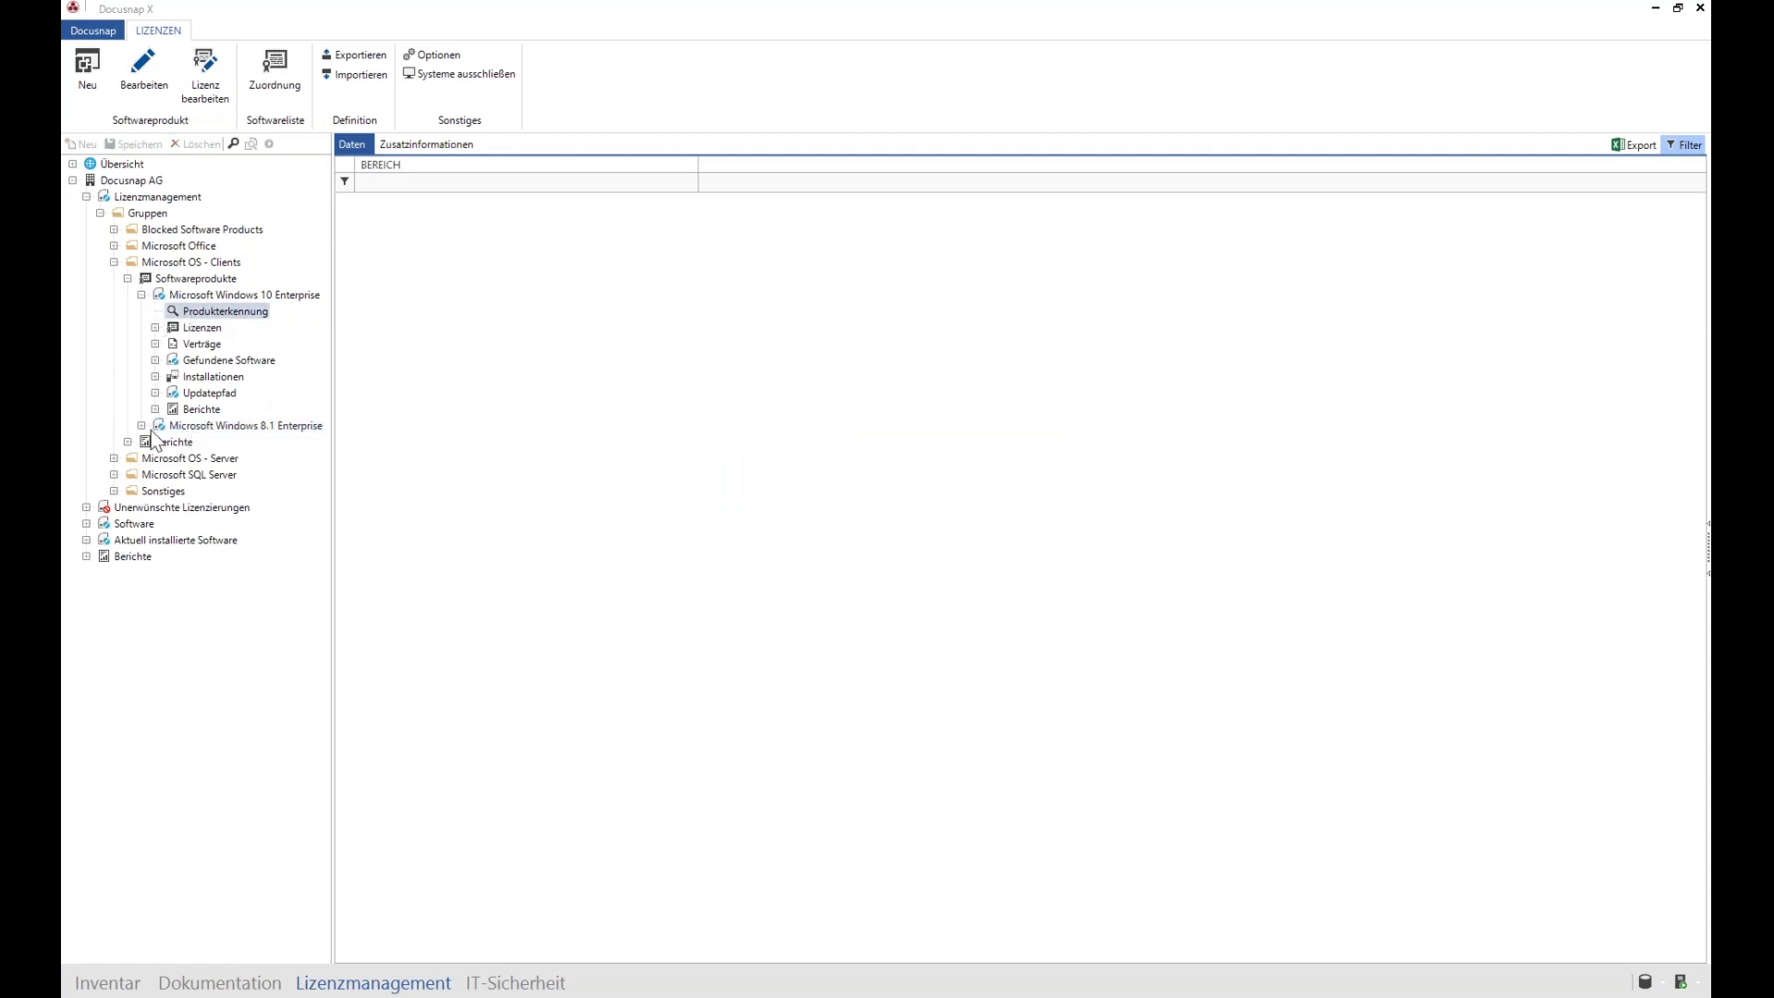
double_click(386, 219)
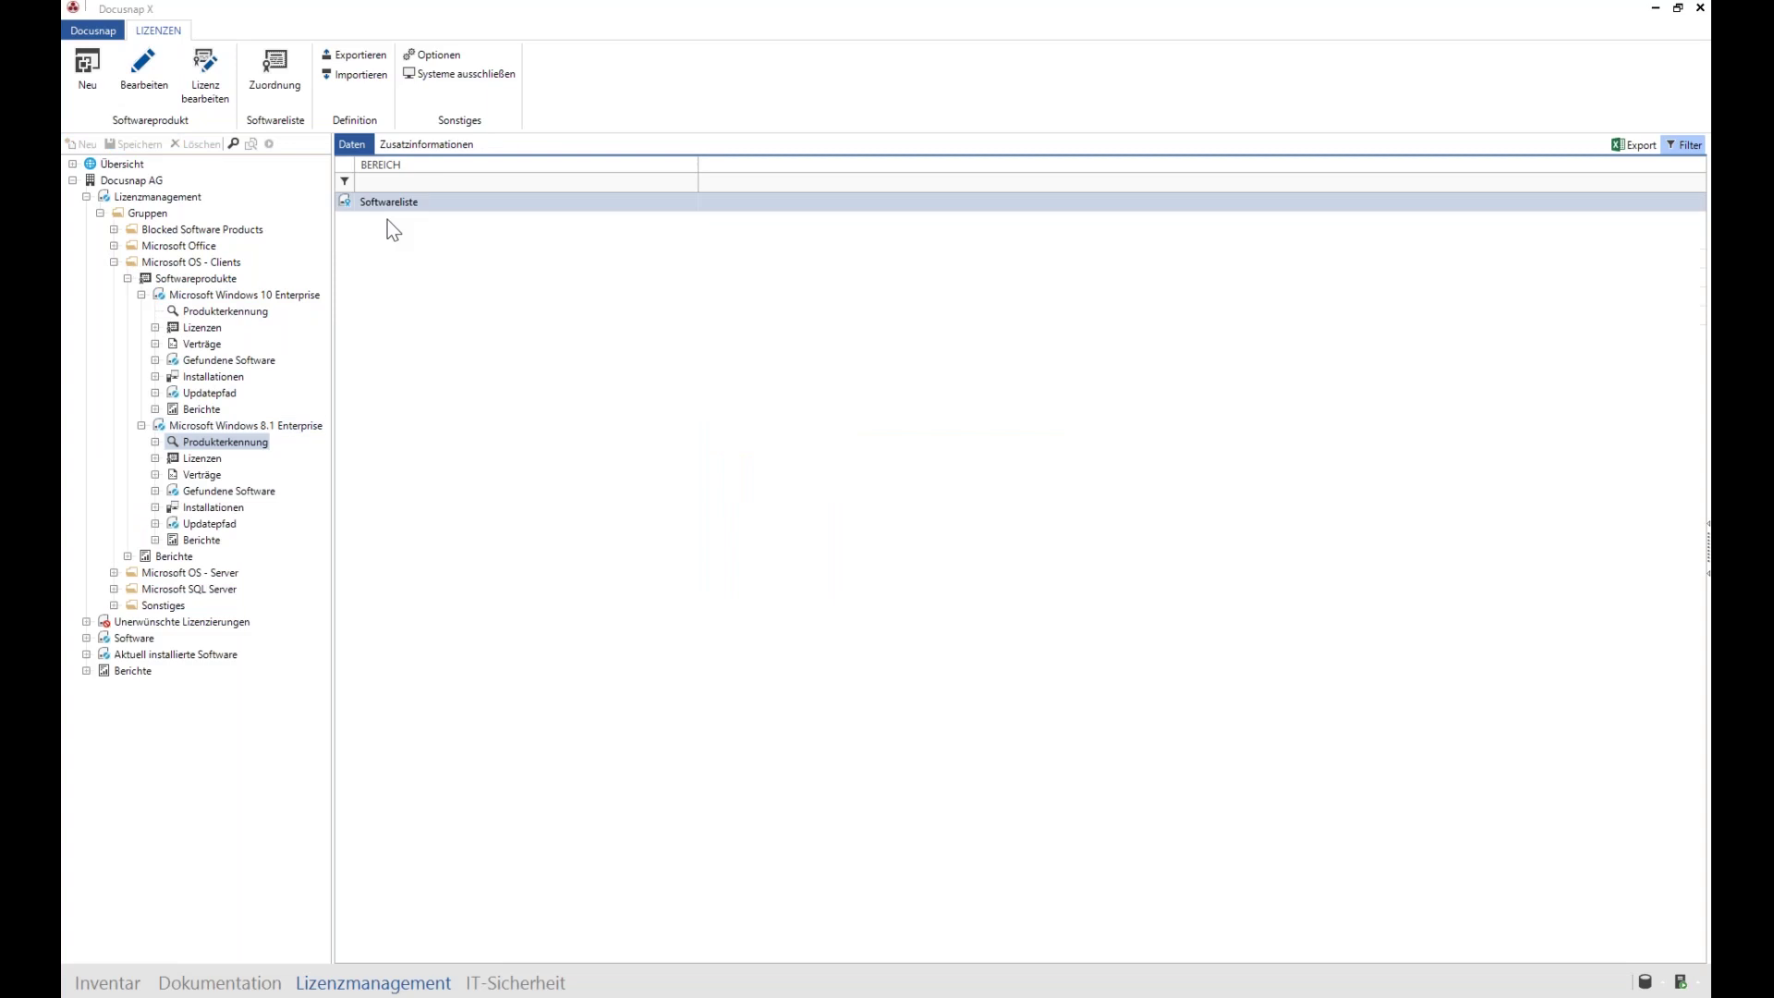
double_click(385, 201)
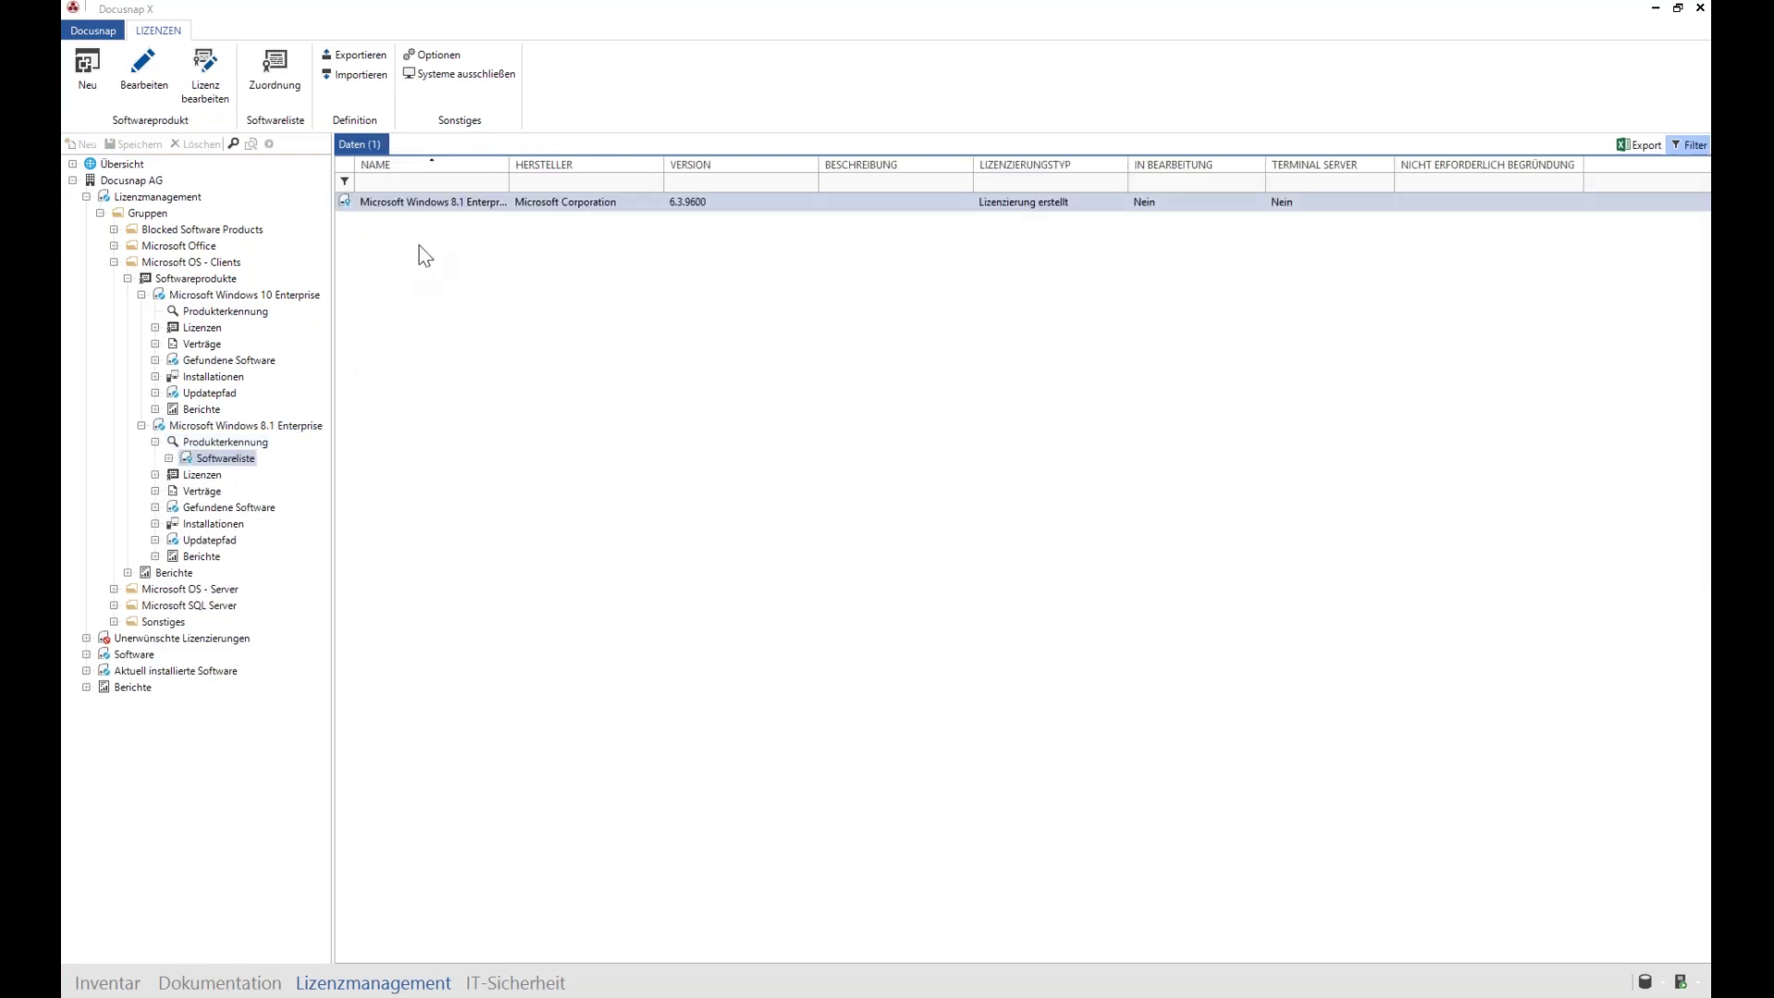
click(141, 426)
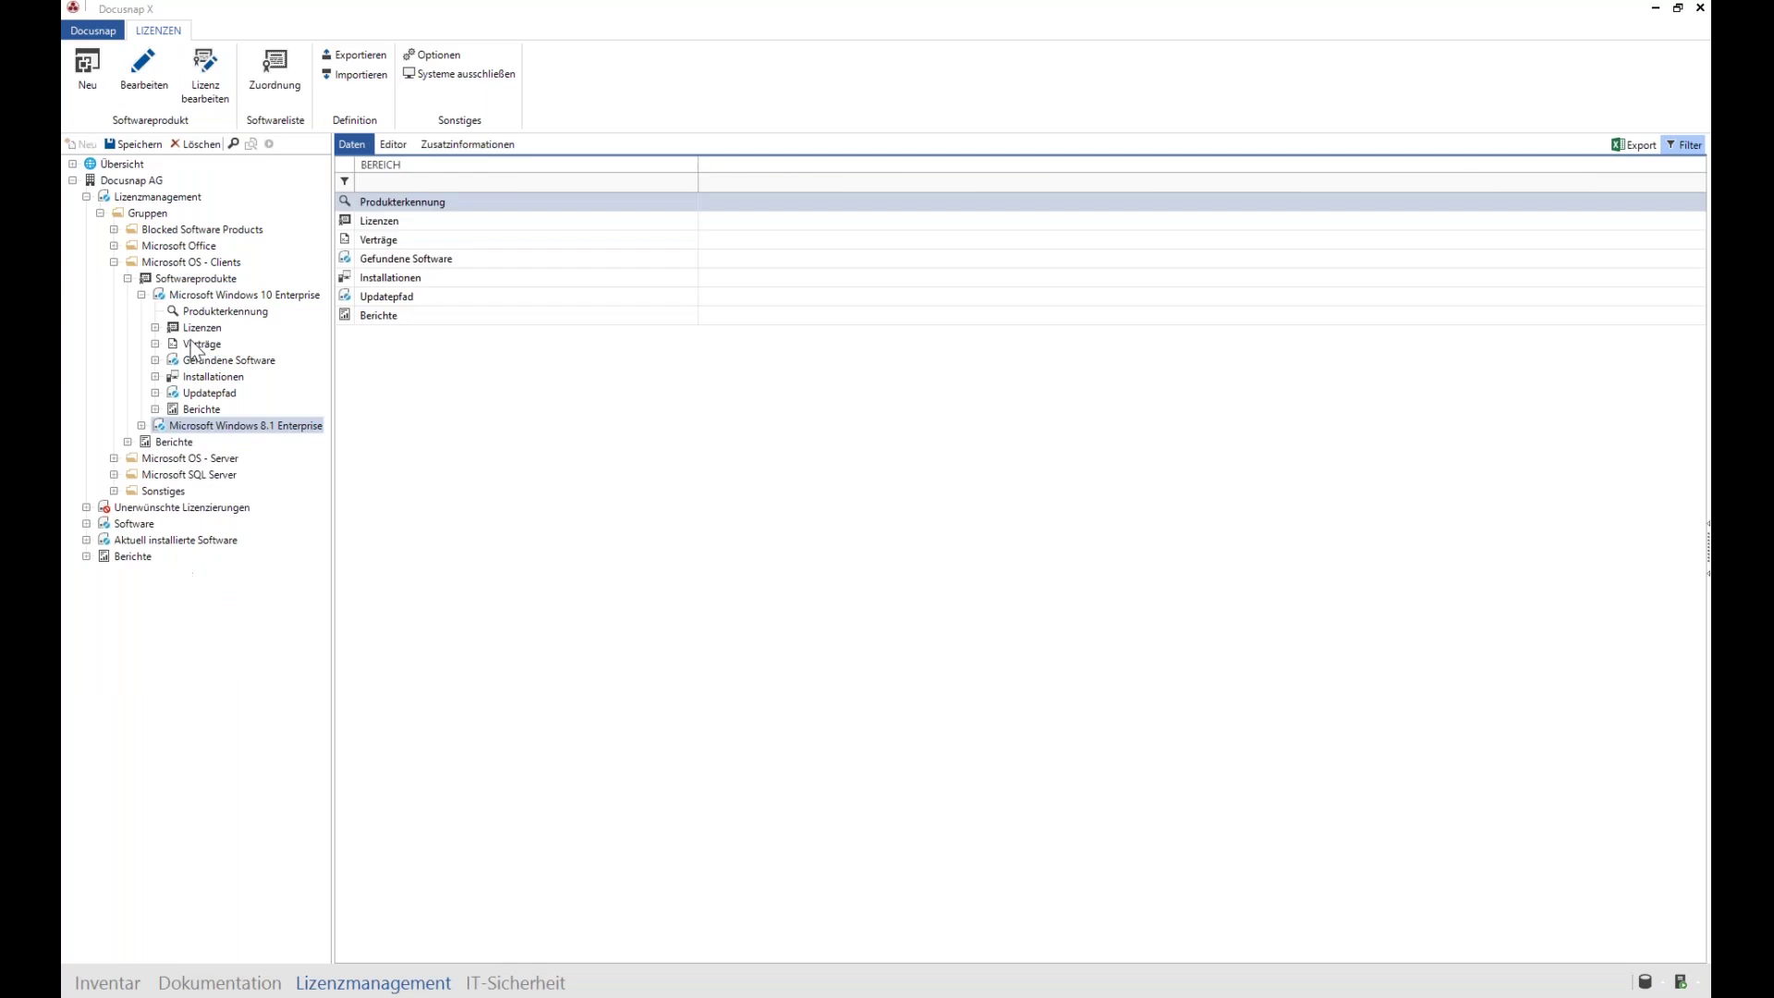
Step: Examine the Lizenzen and Verträge entries of Microsoft Windows 10 Enterprise
click(155, 327)
click(201, 328)
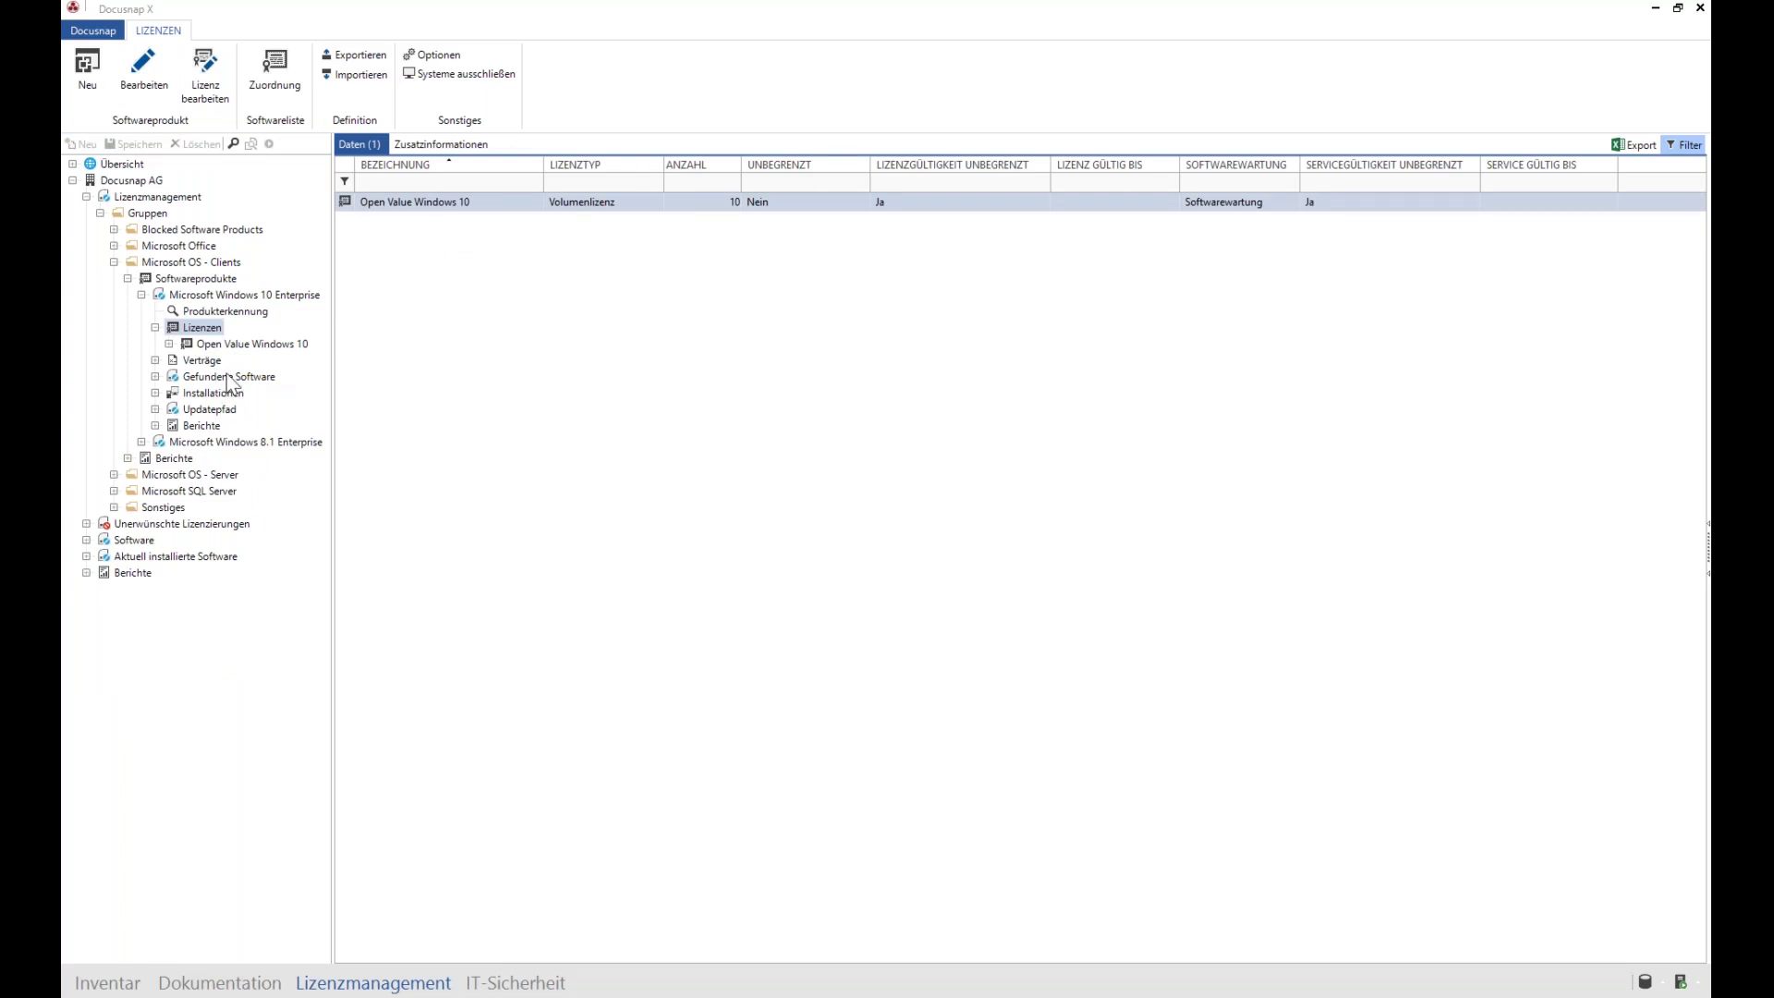
click(155, 361)
click(194, 361)
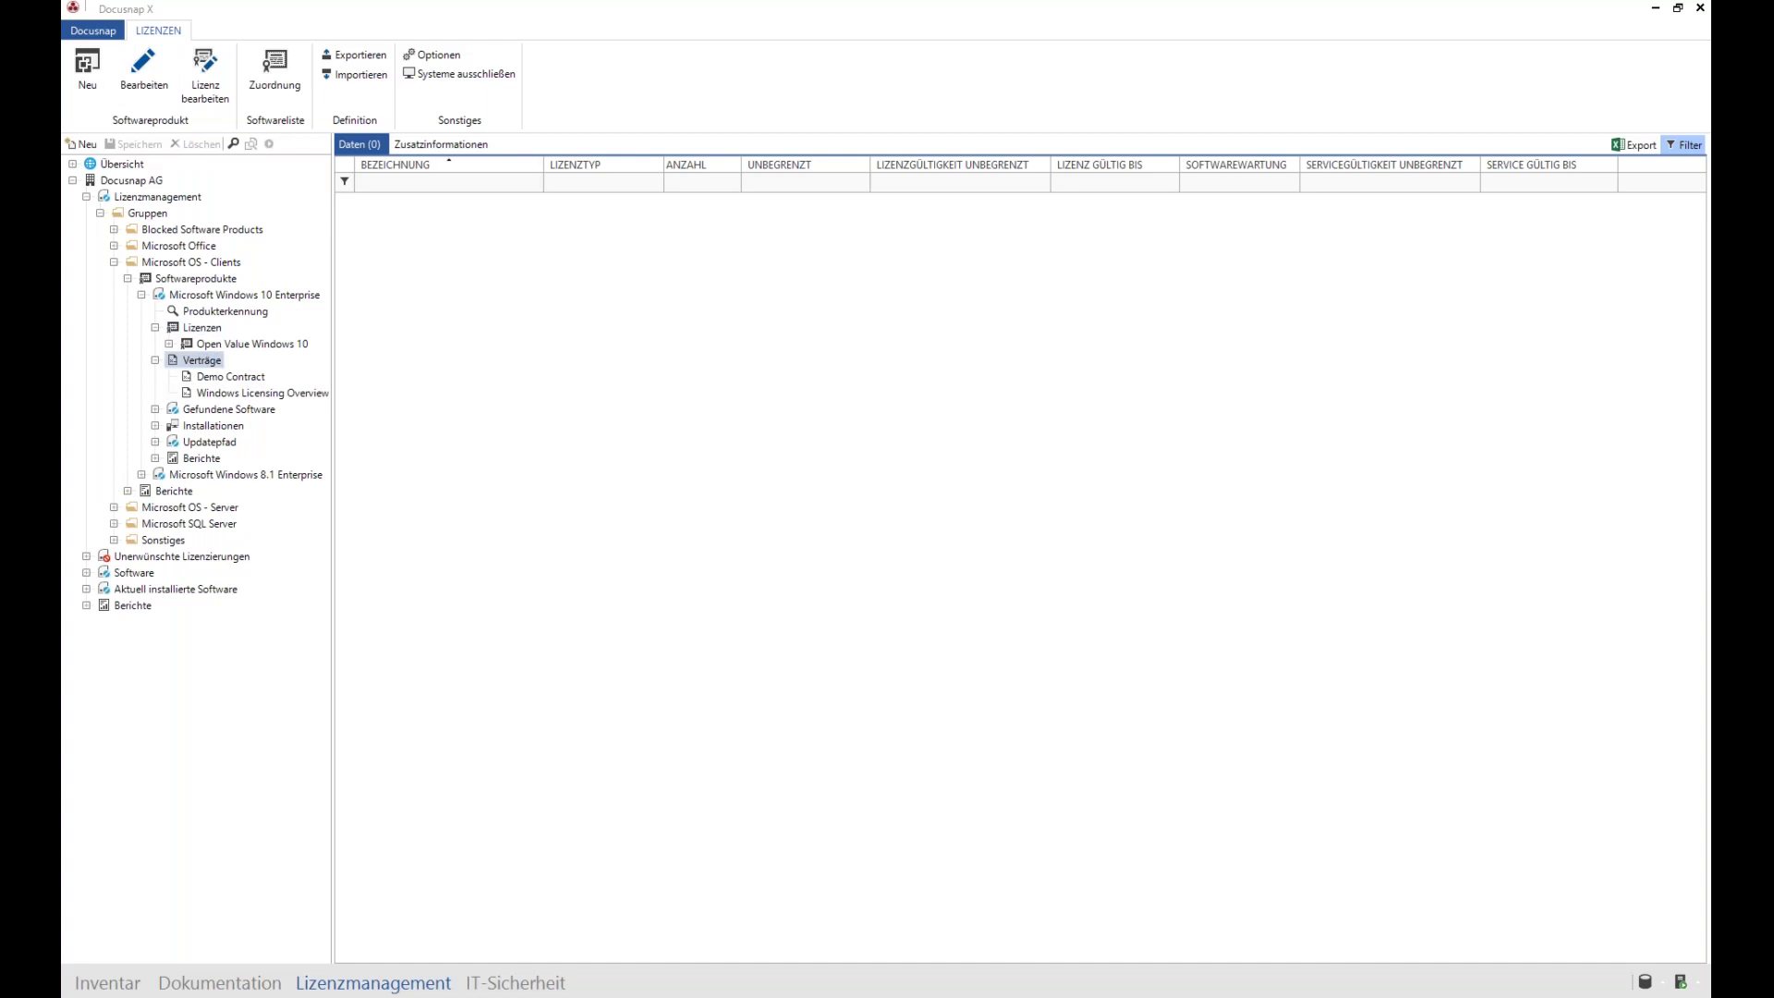
click(246, 379)
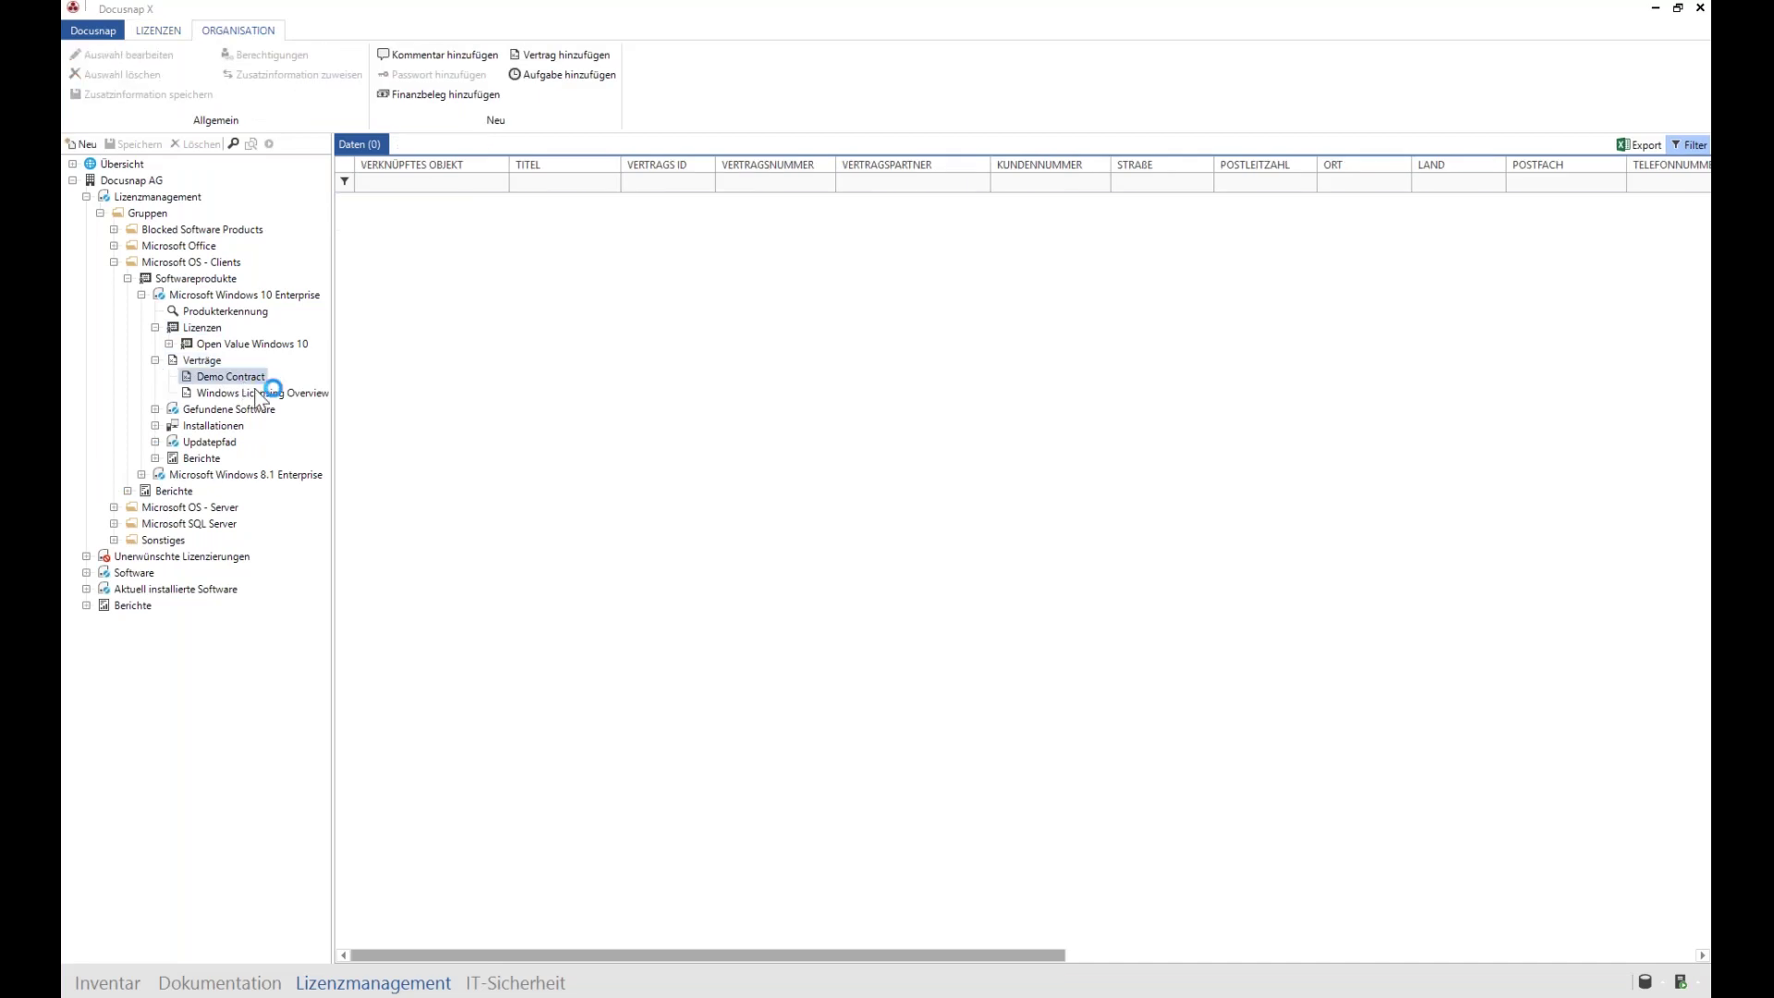
Step: Attach Windows-10-Volume-Licensing-Guide.pdf to the Demo Contract of Microsoft Windows 10 Enterprise and save the contract
click(197, 361)
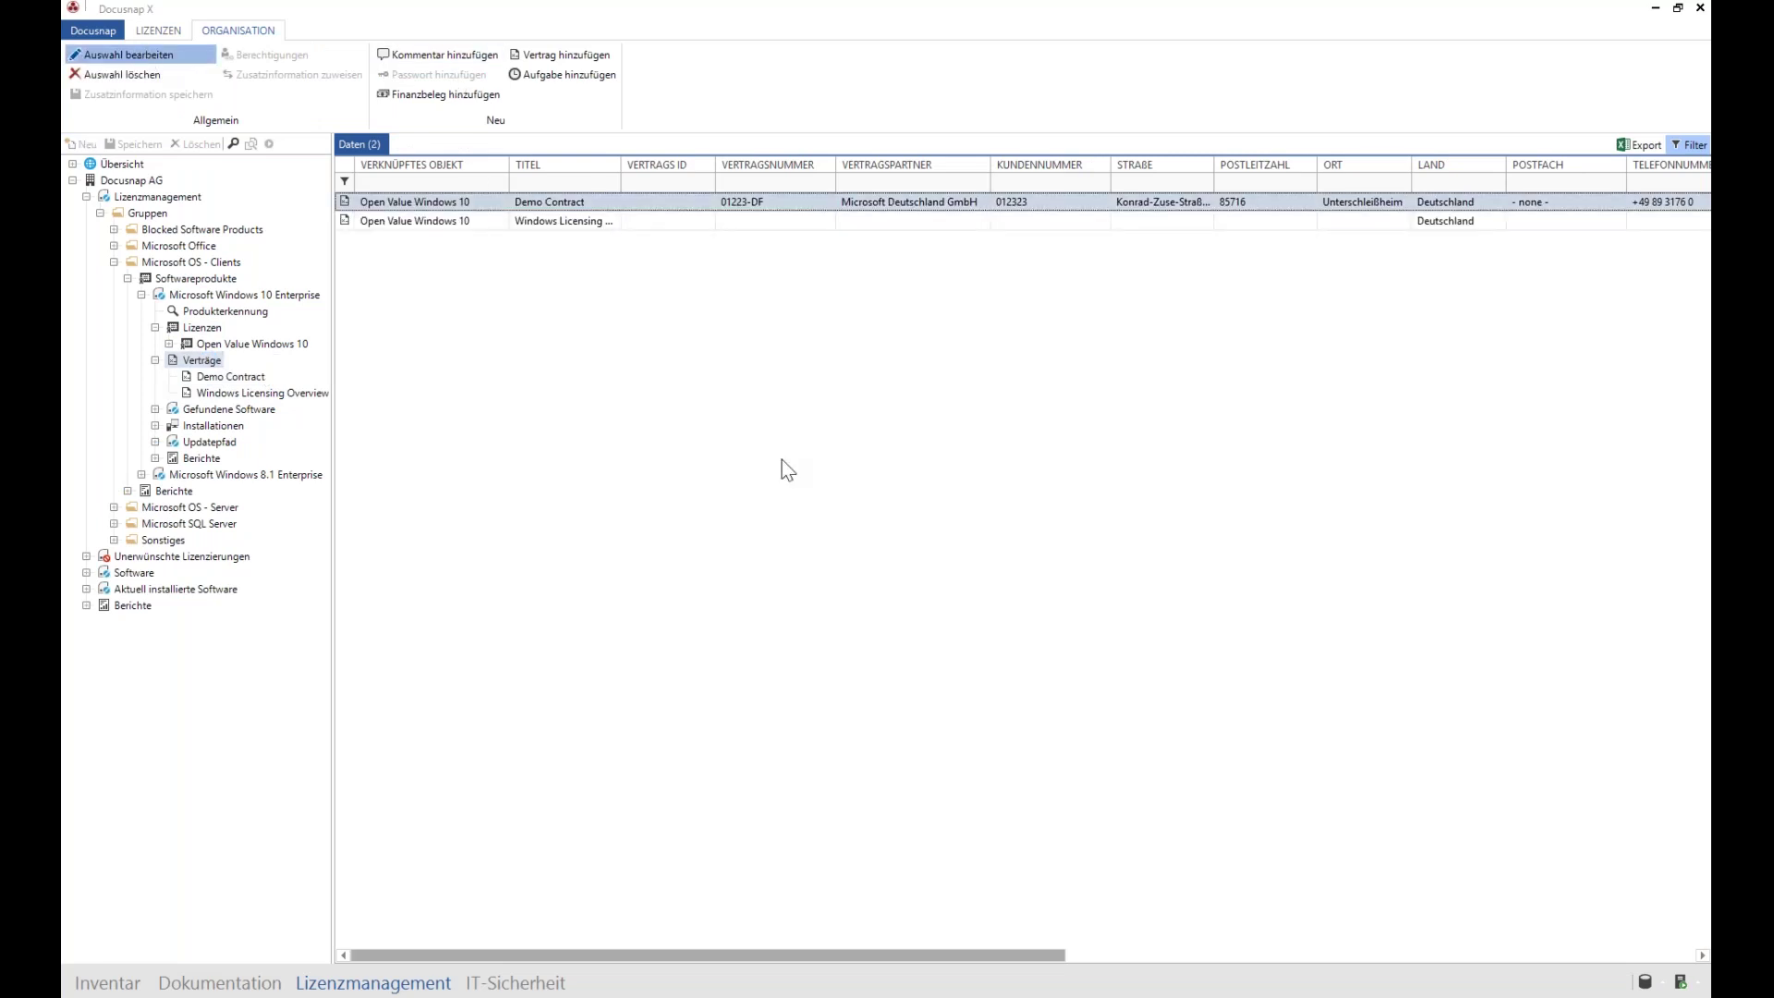
key(Return)
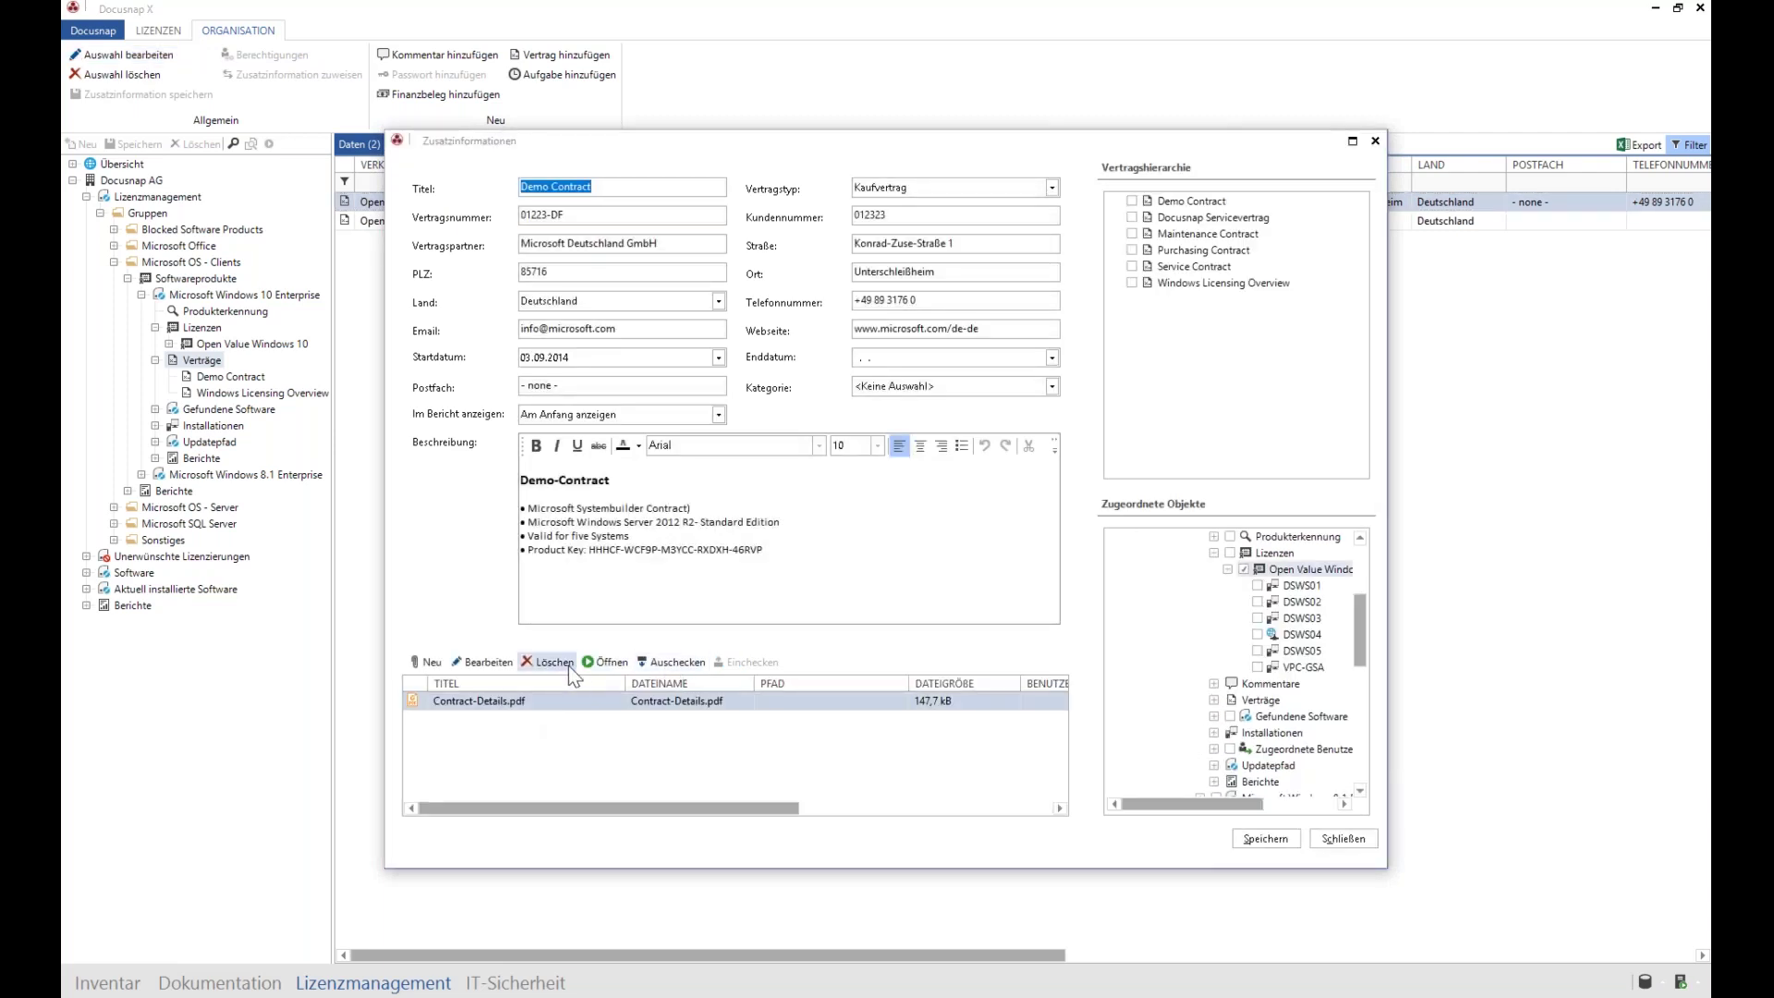
click(425, 661)
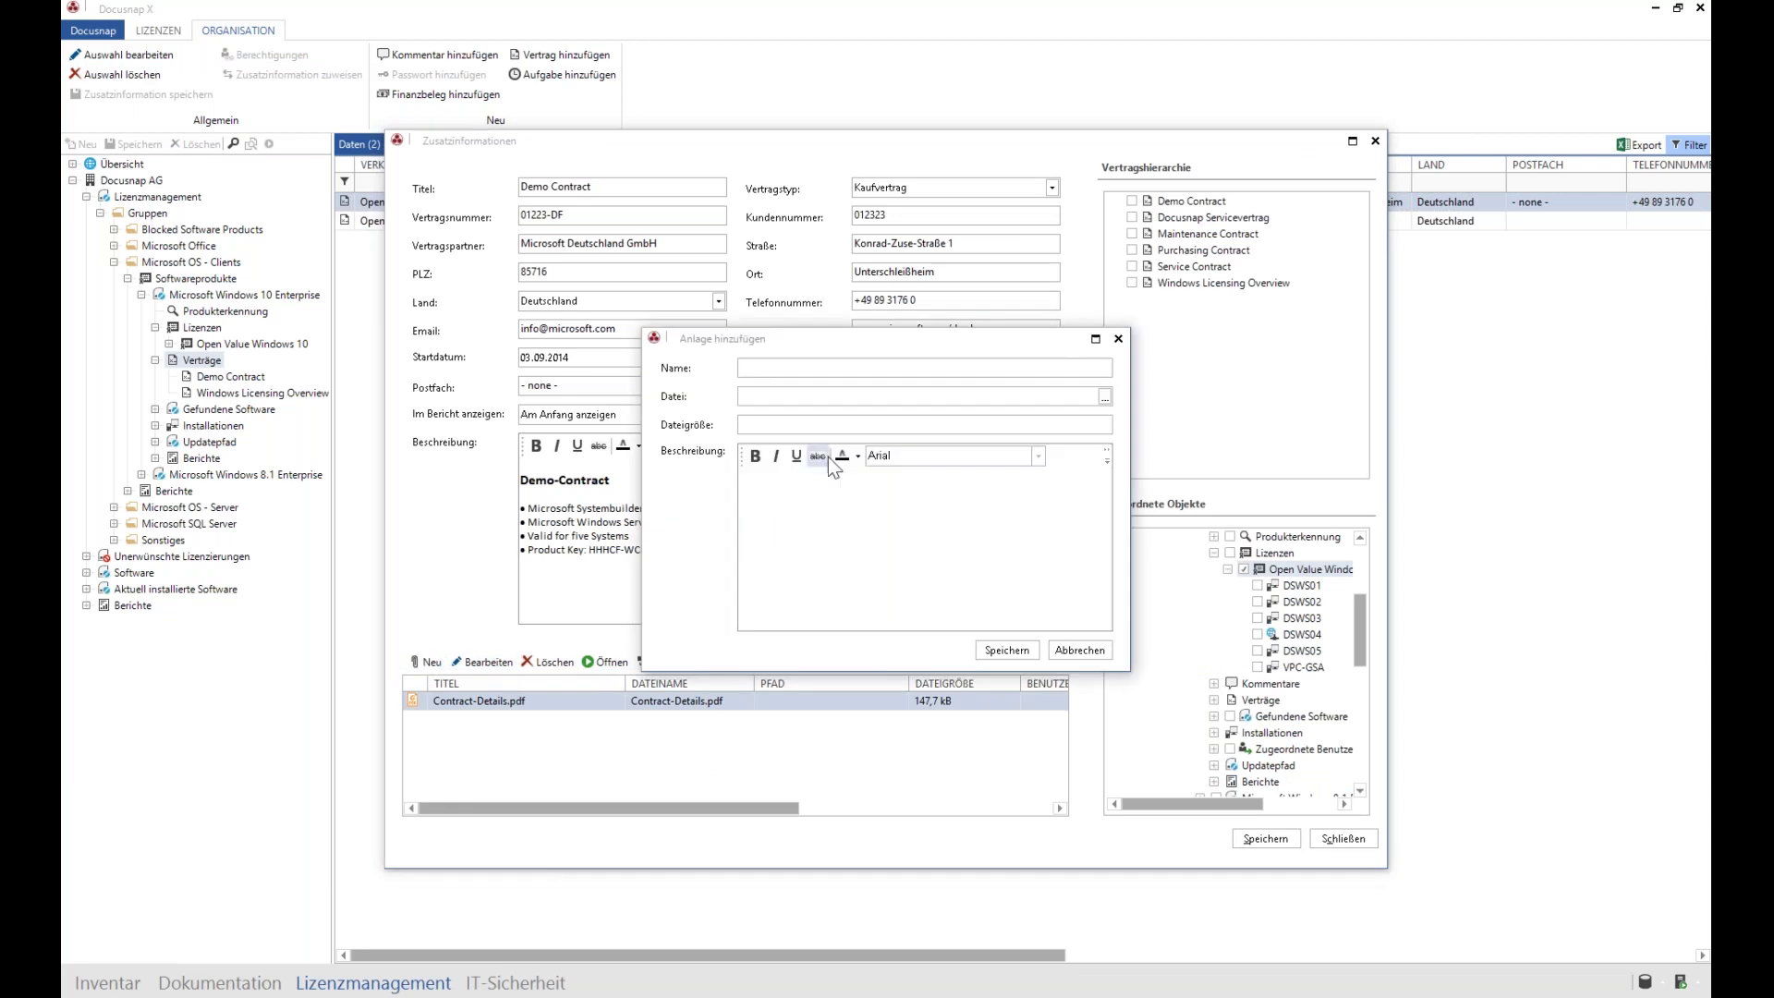
click(1104, 398)
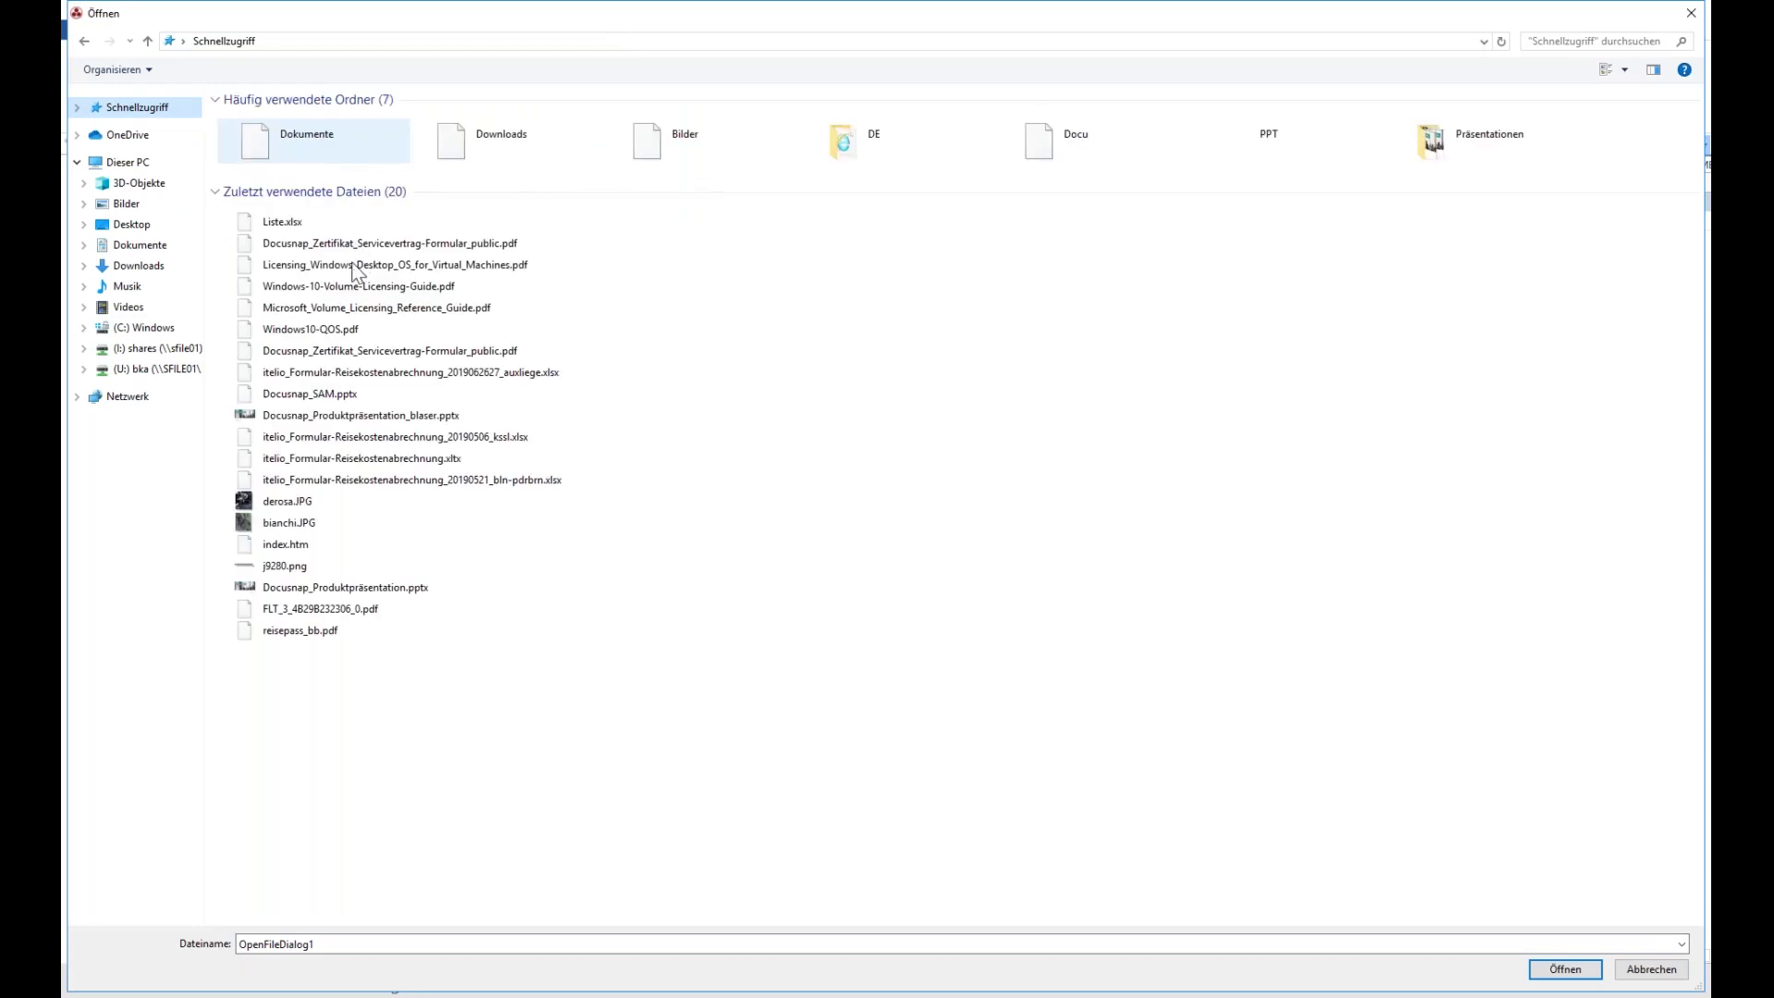
click(348, 288)
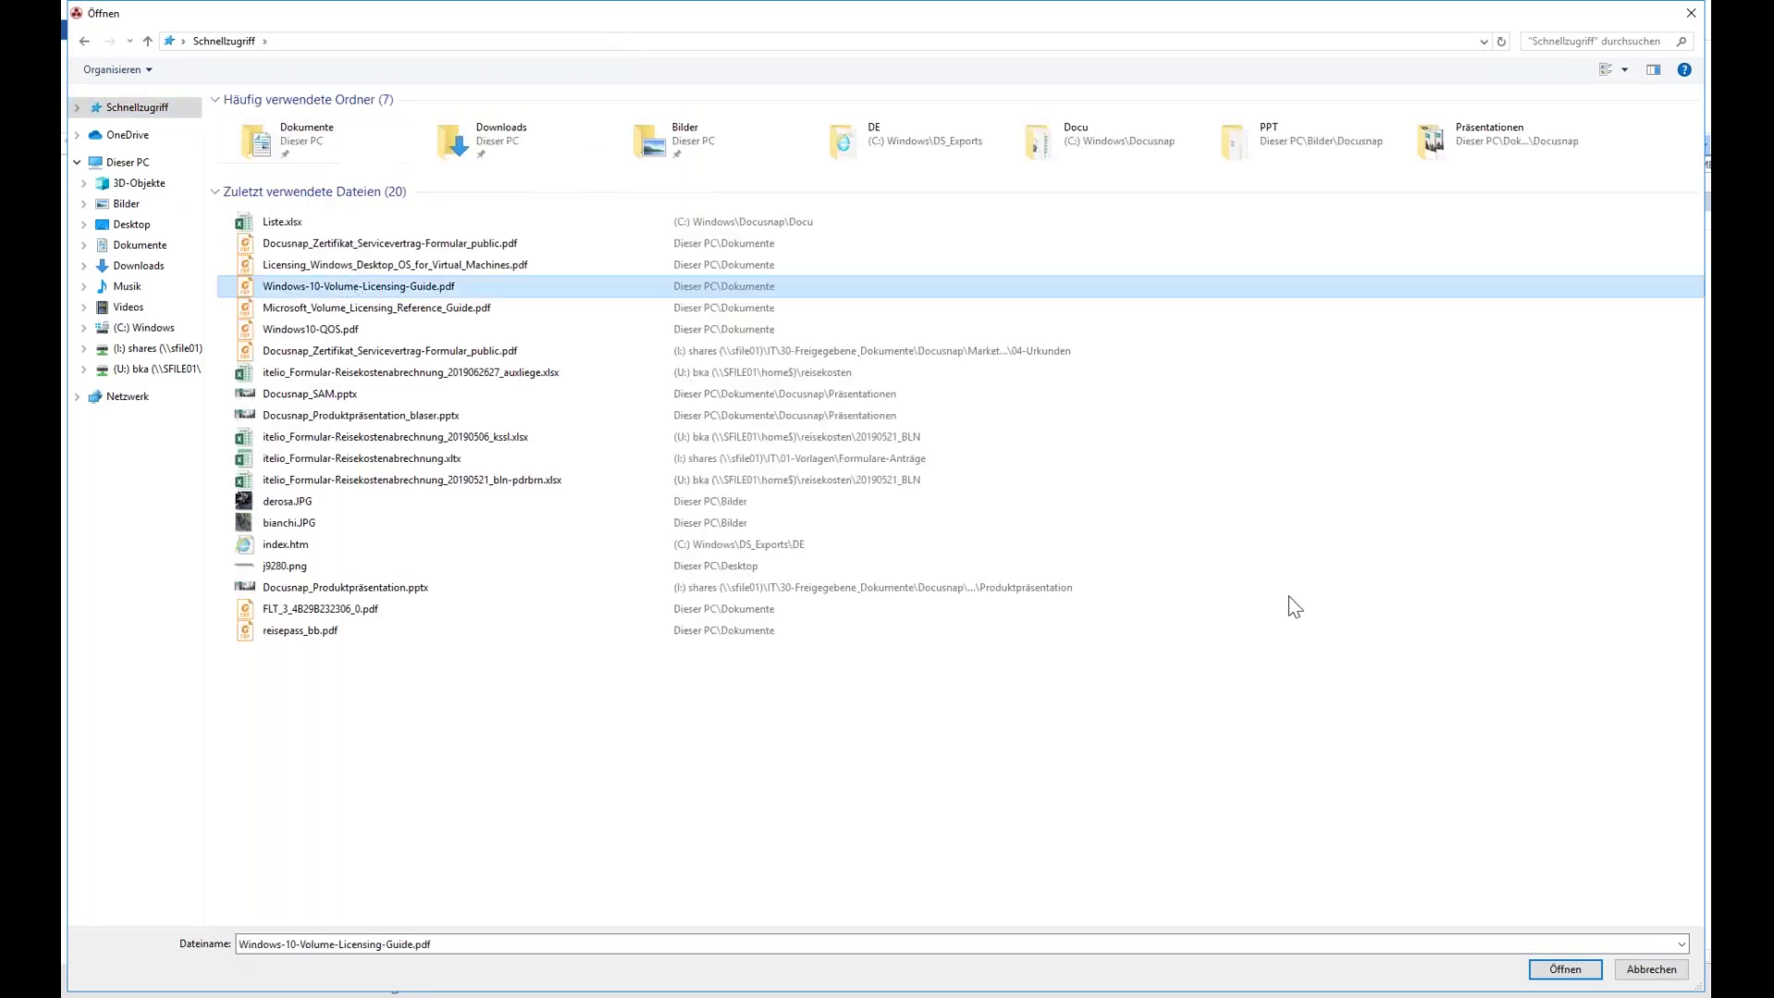
click(1586, 969)
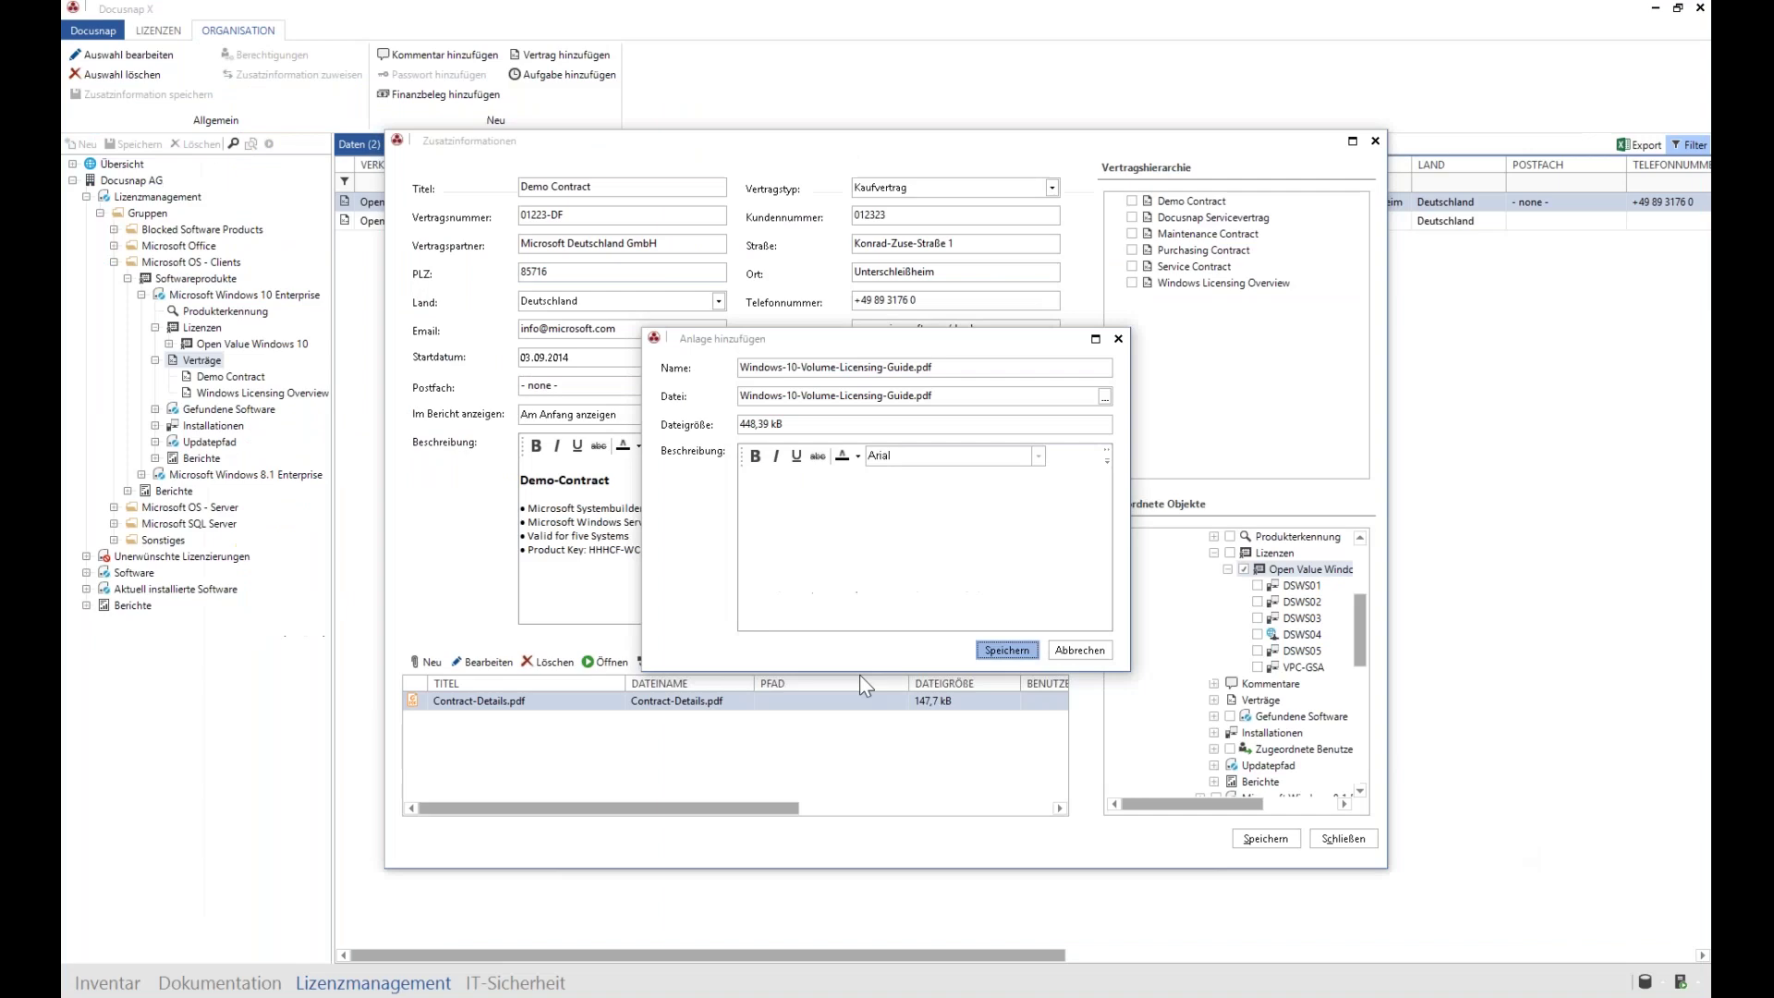
click(1288, 843)
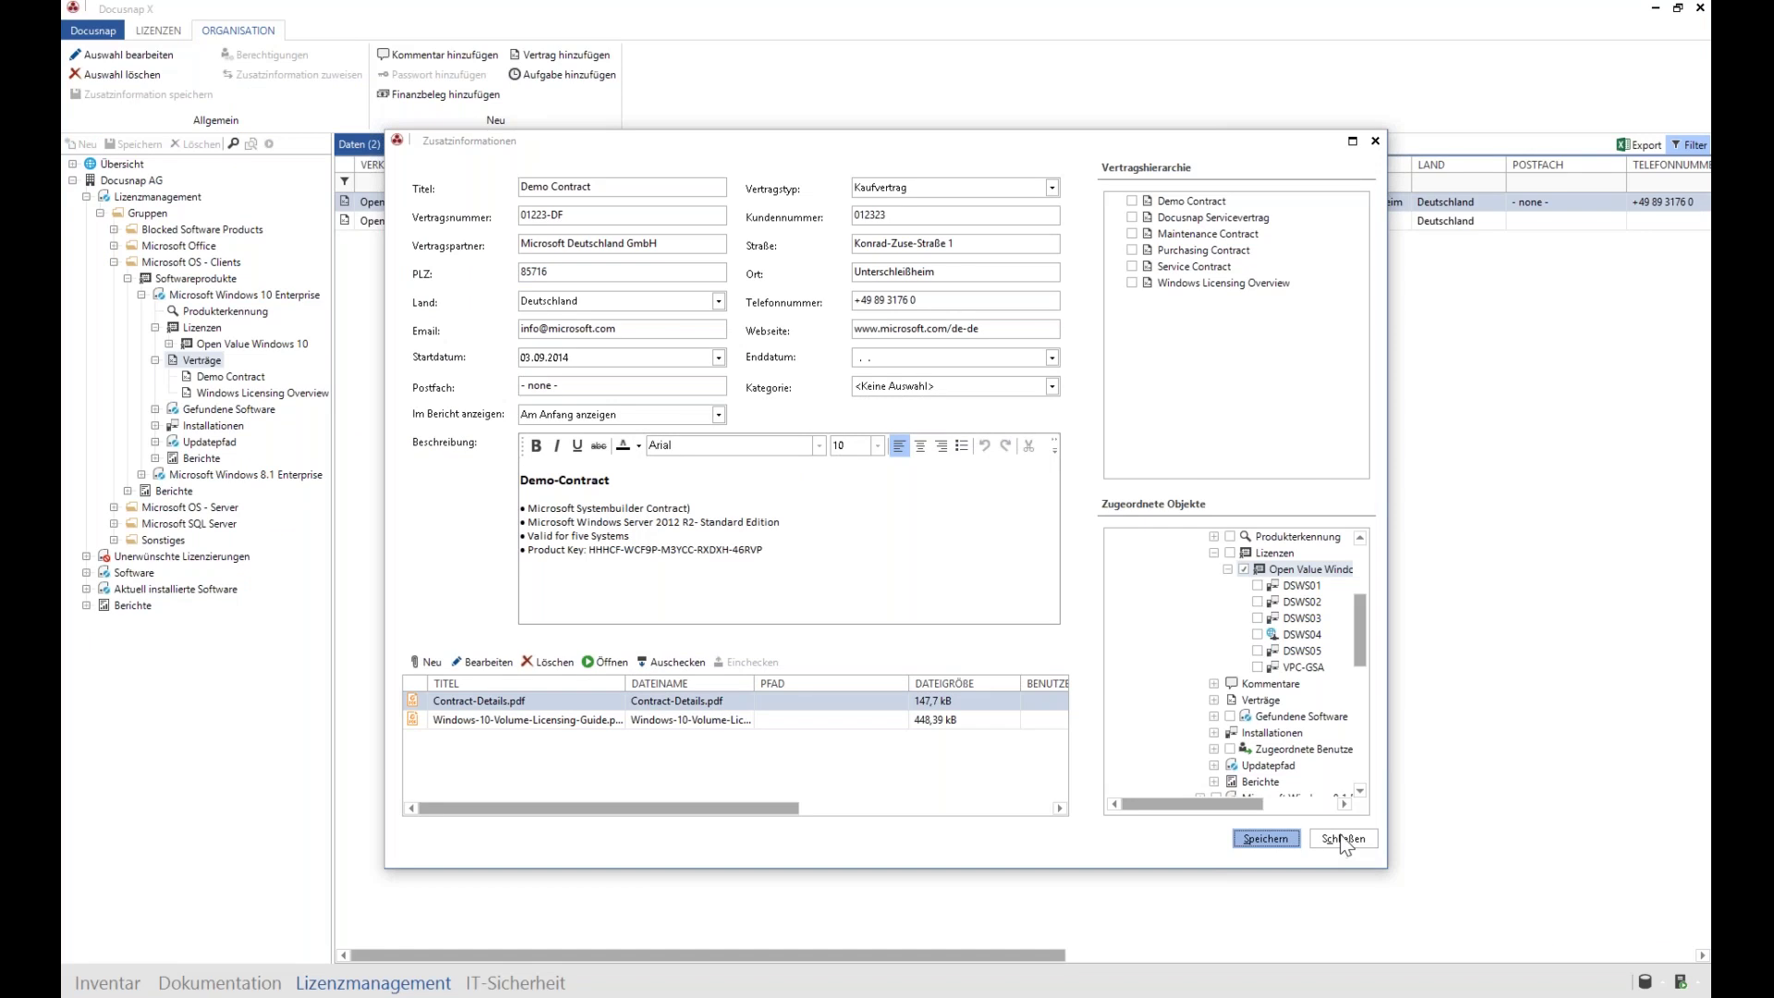
click(1344, 840)
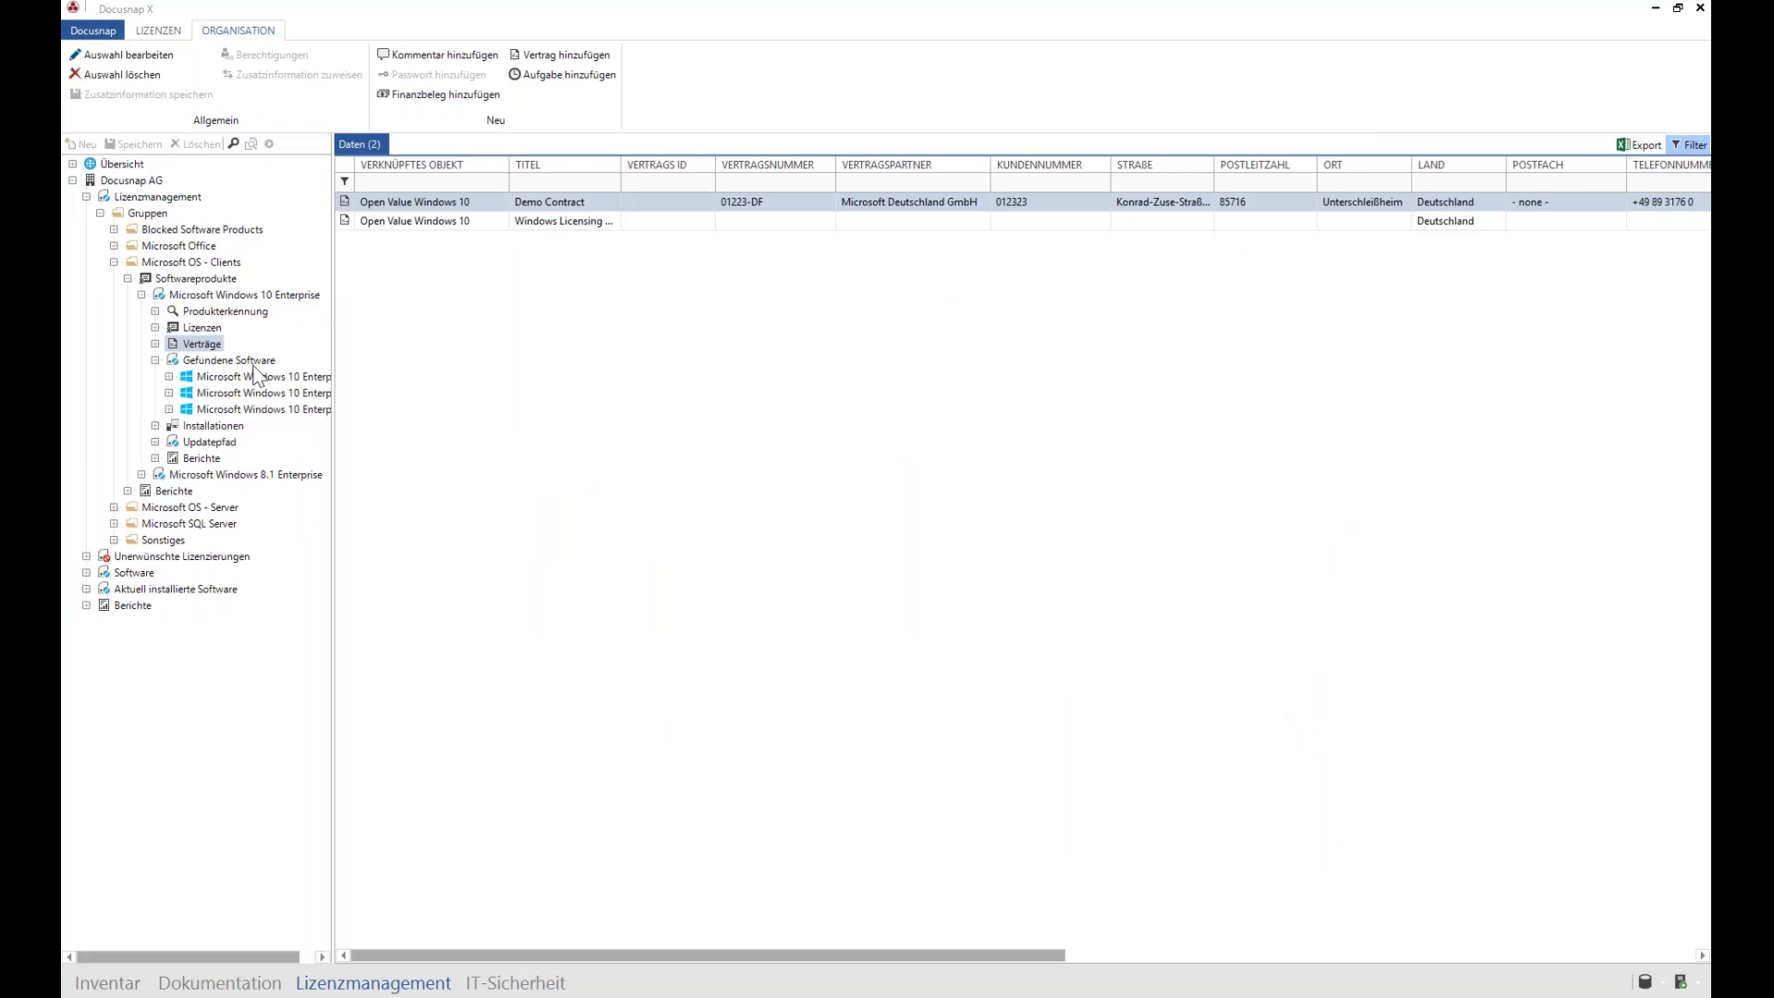
Step: Examine the Gefundene Software entries and the Soll-, Ist- and Ungewollte Installationen of Microsoft Windows 10 Enterprise
click(247, 361)
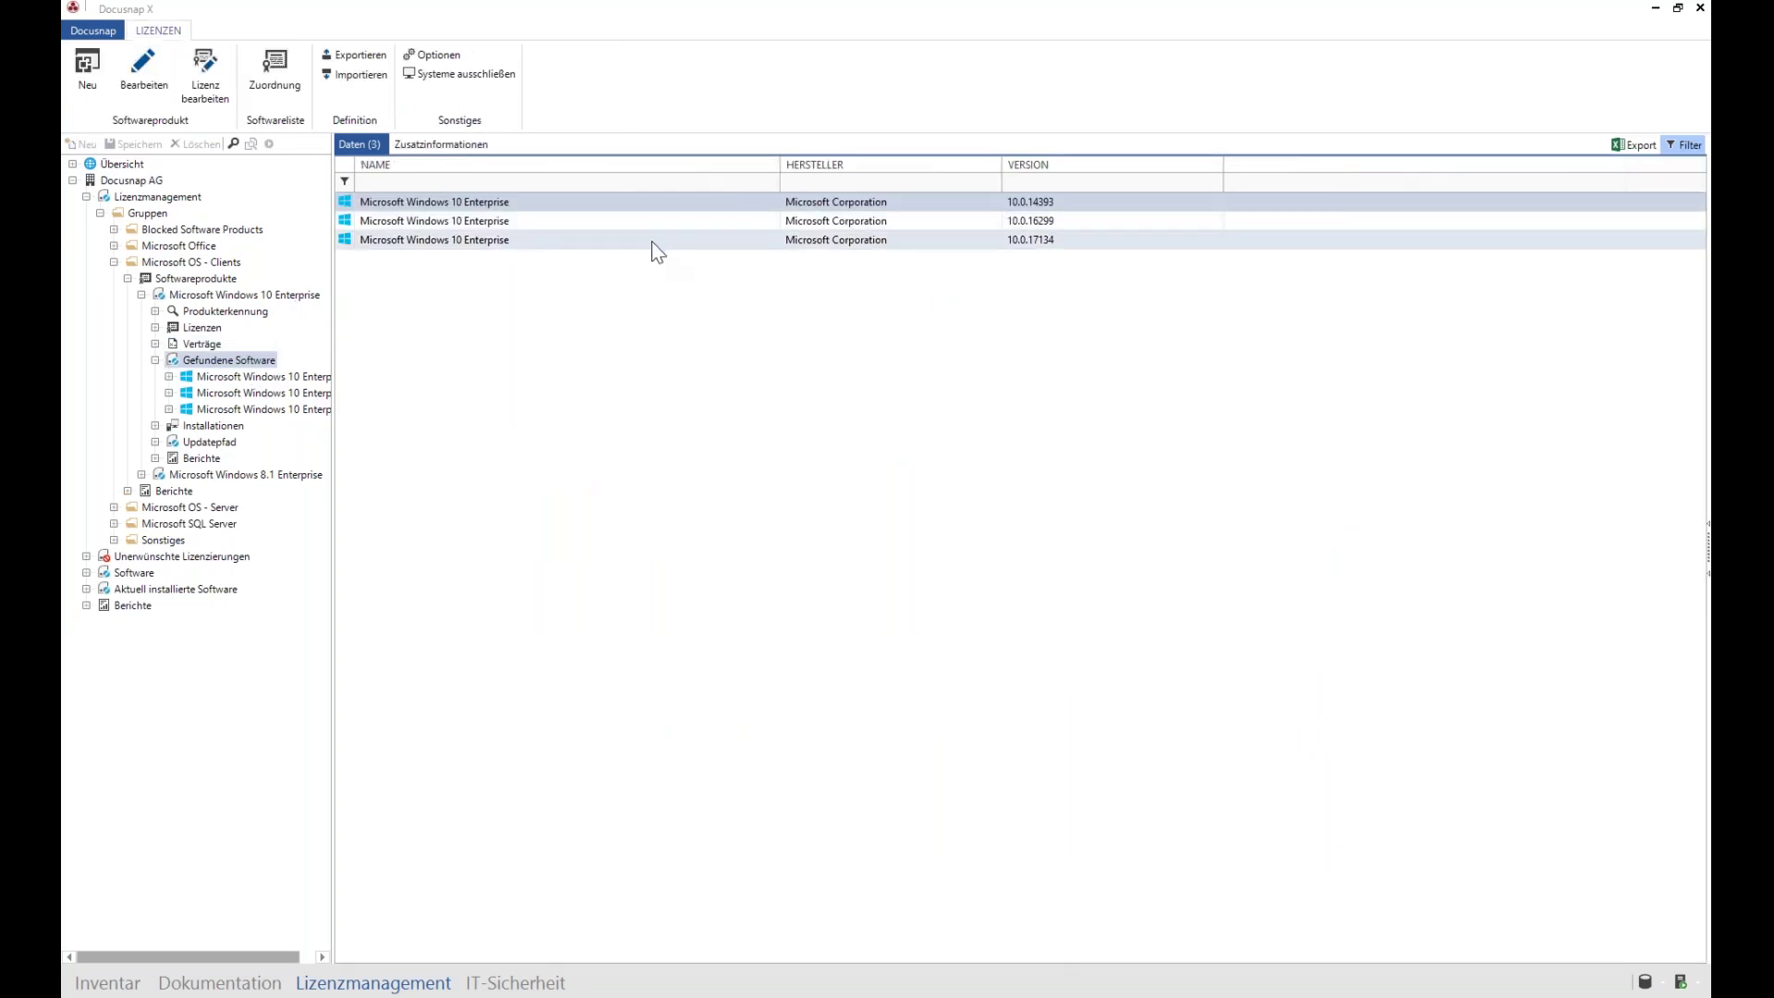
double_click(651, 241)
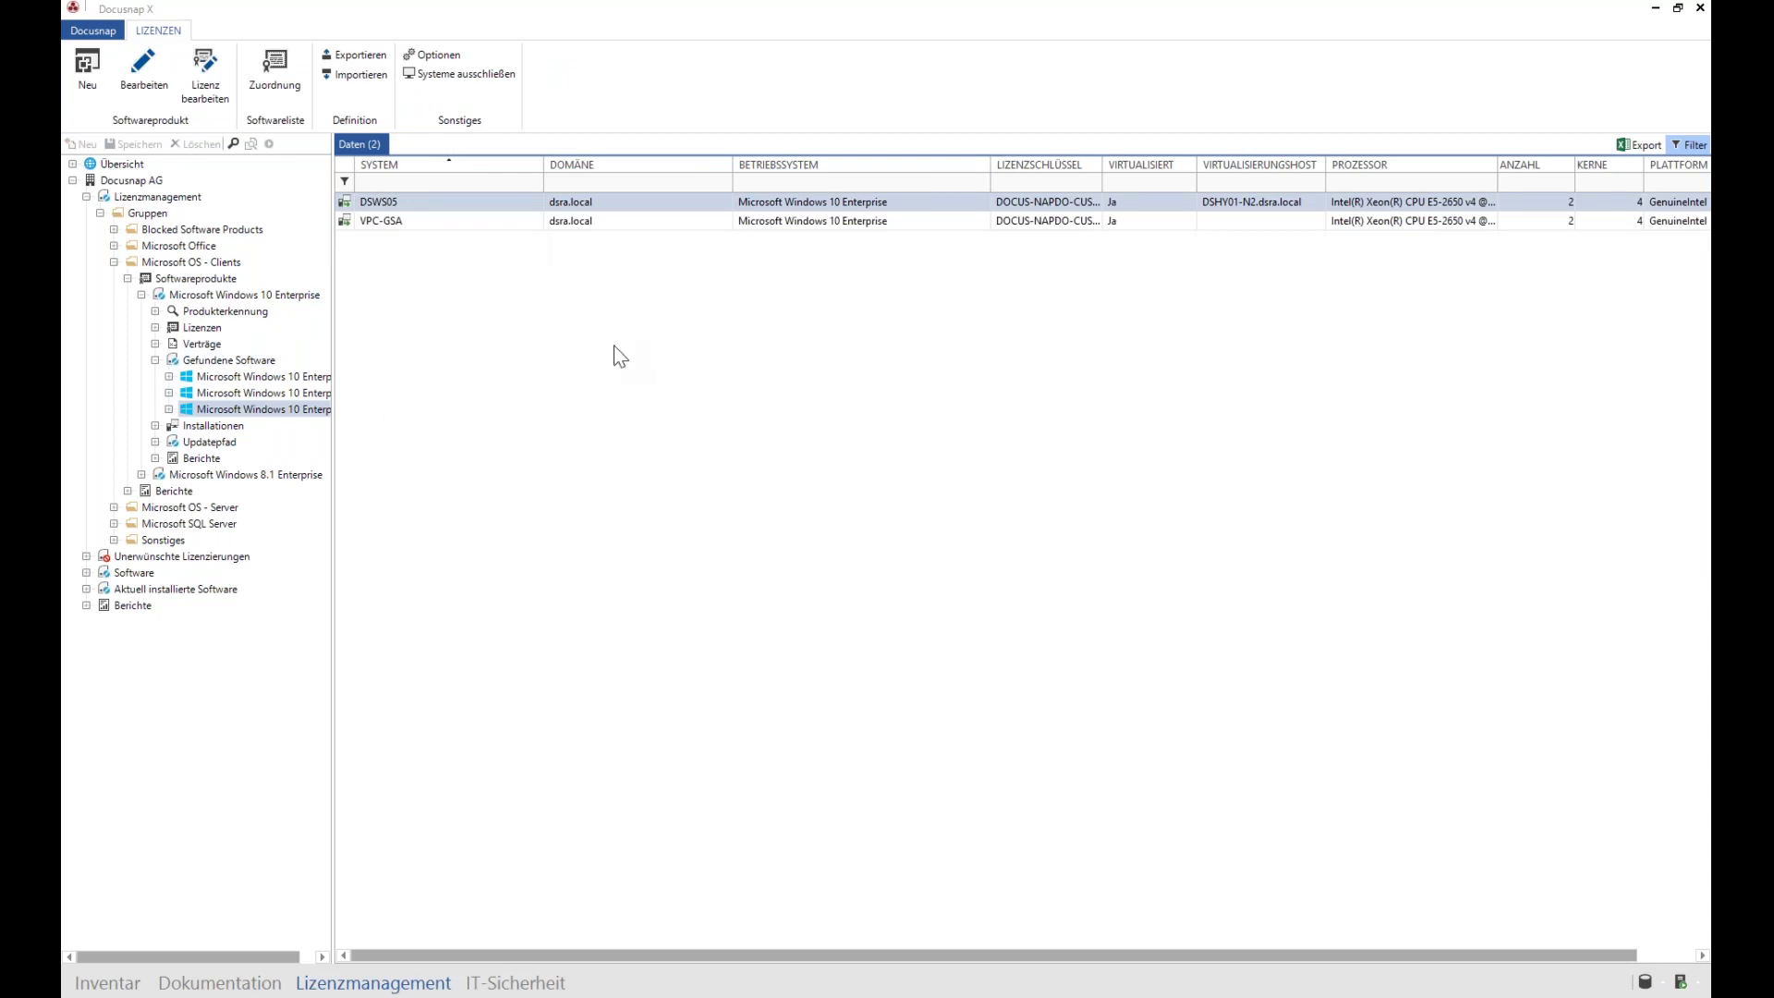
click(156, 424)
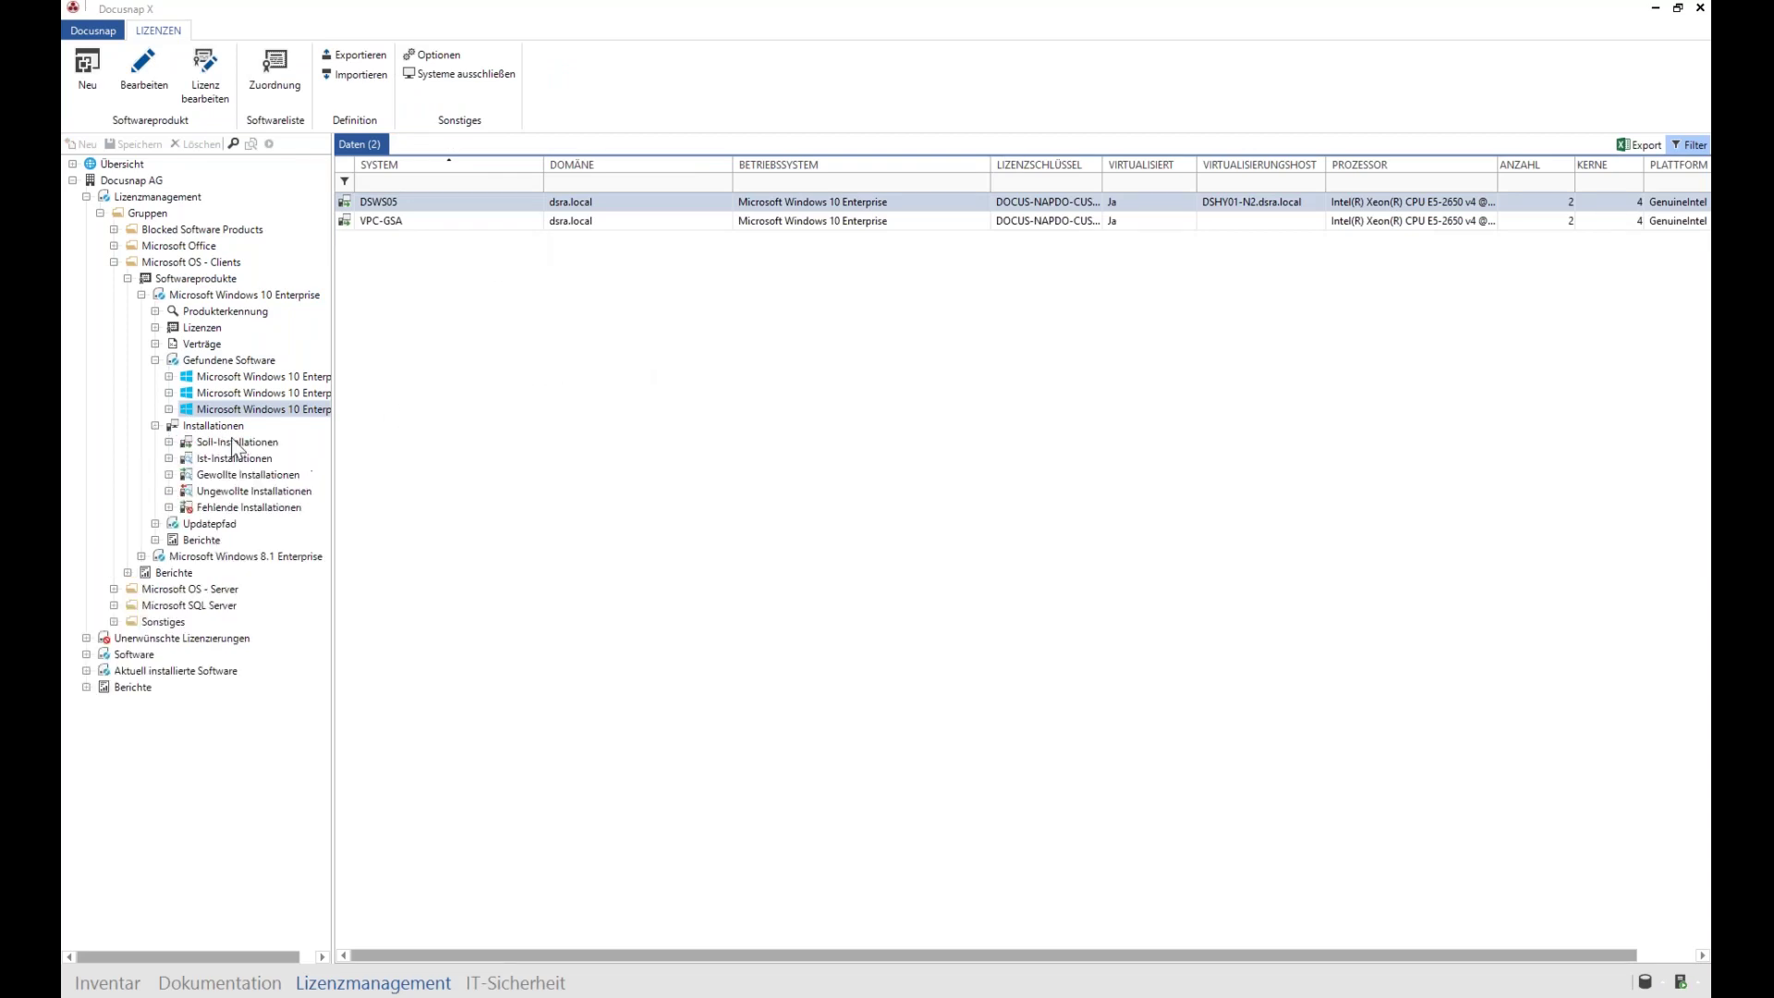
click(222, 428)
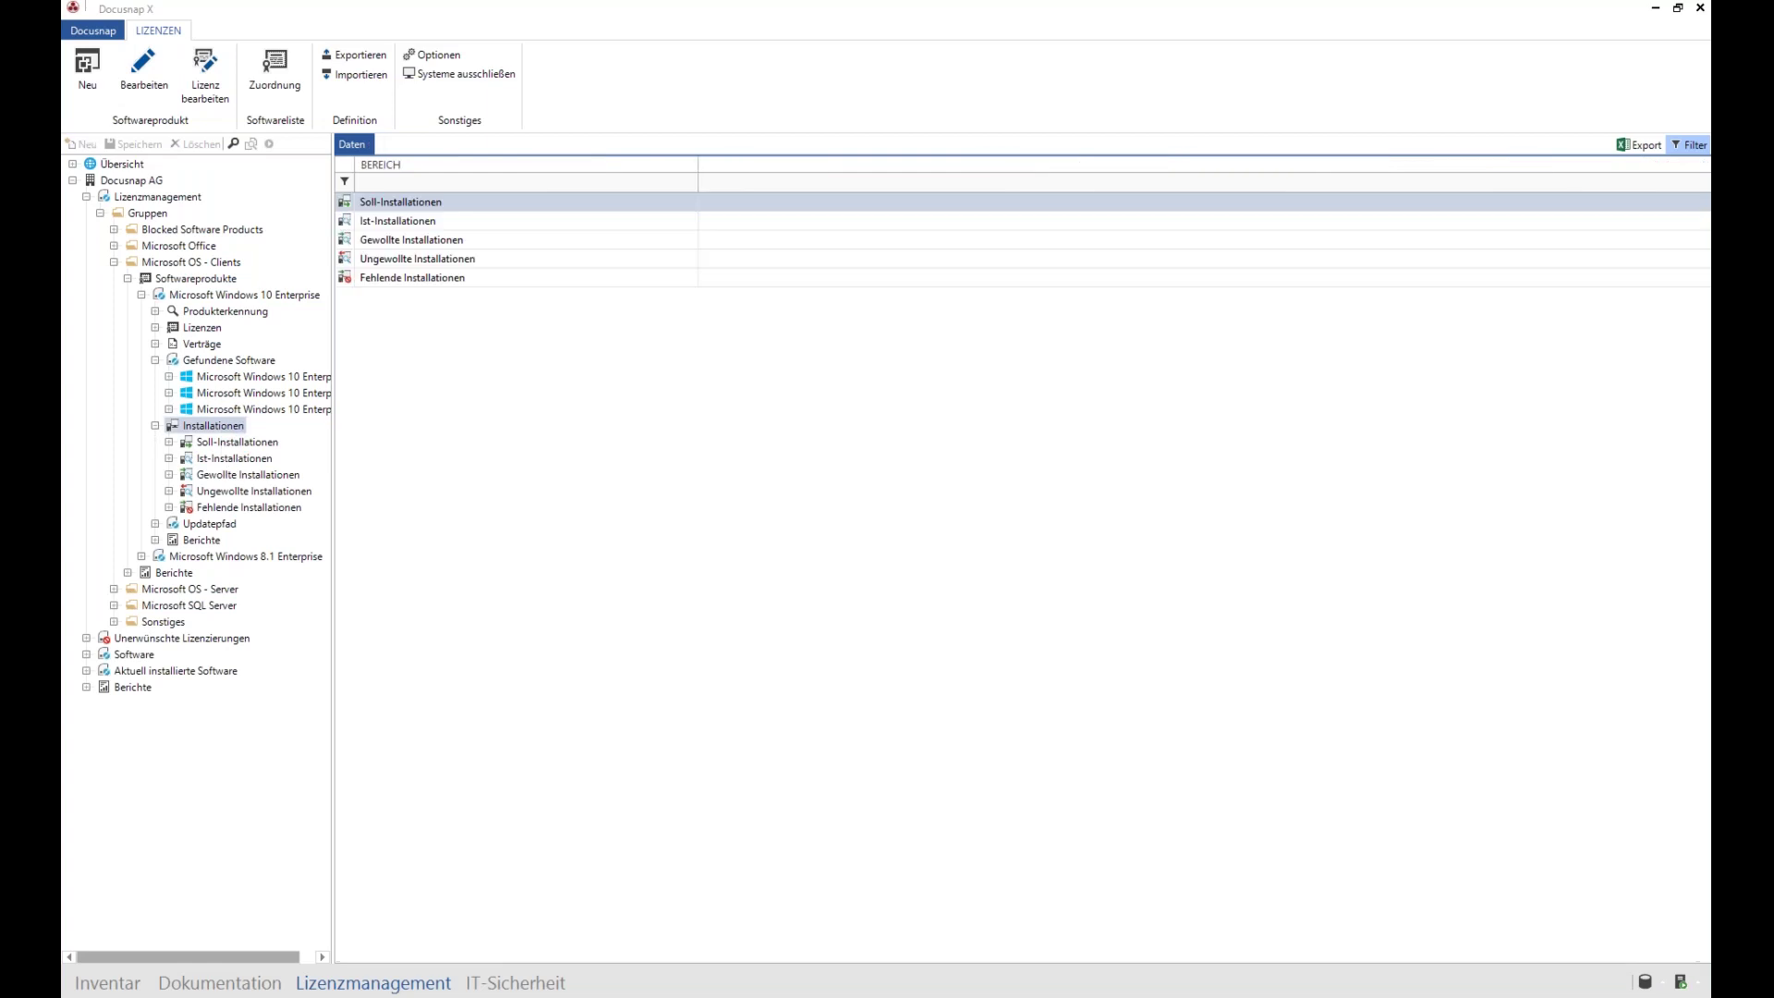
click(222, 443)
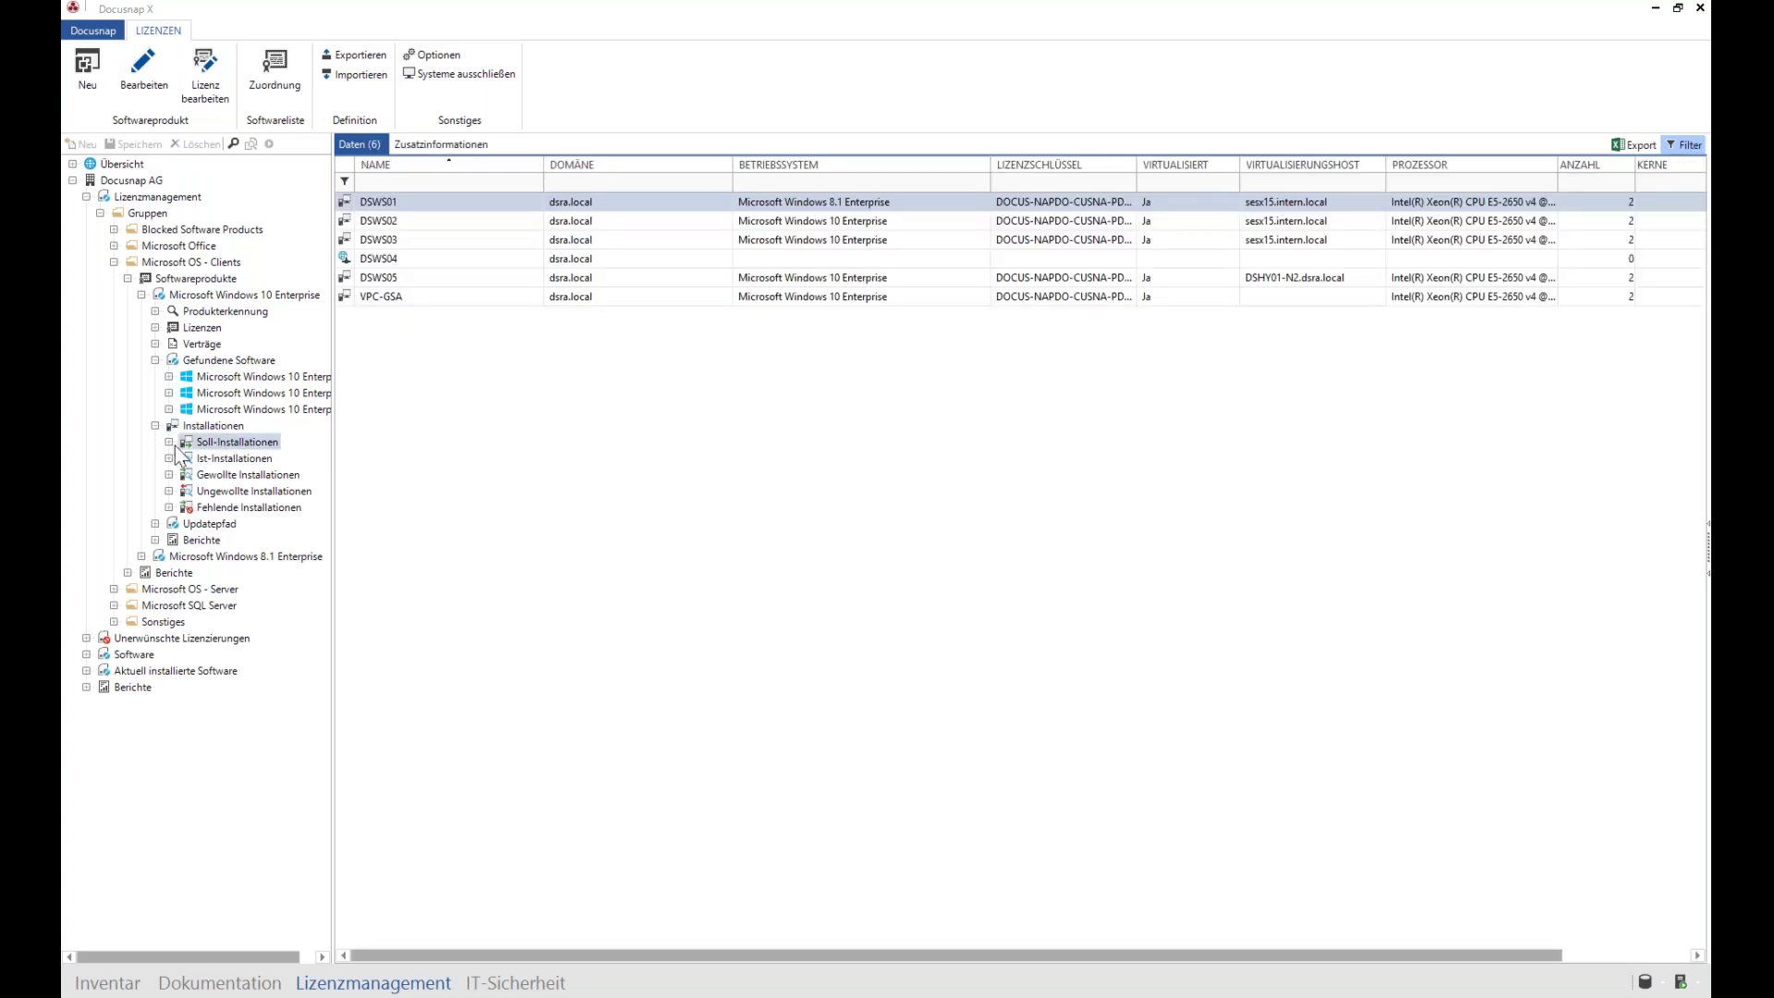
click(196, 459)
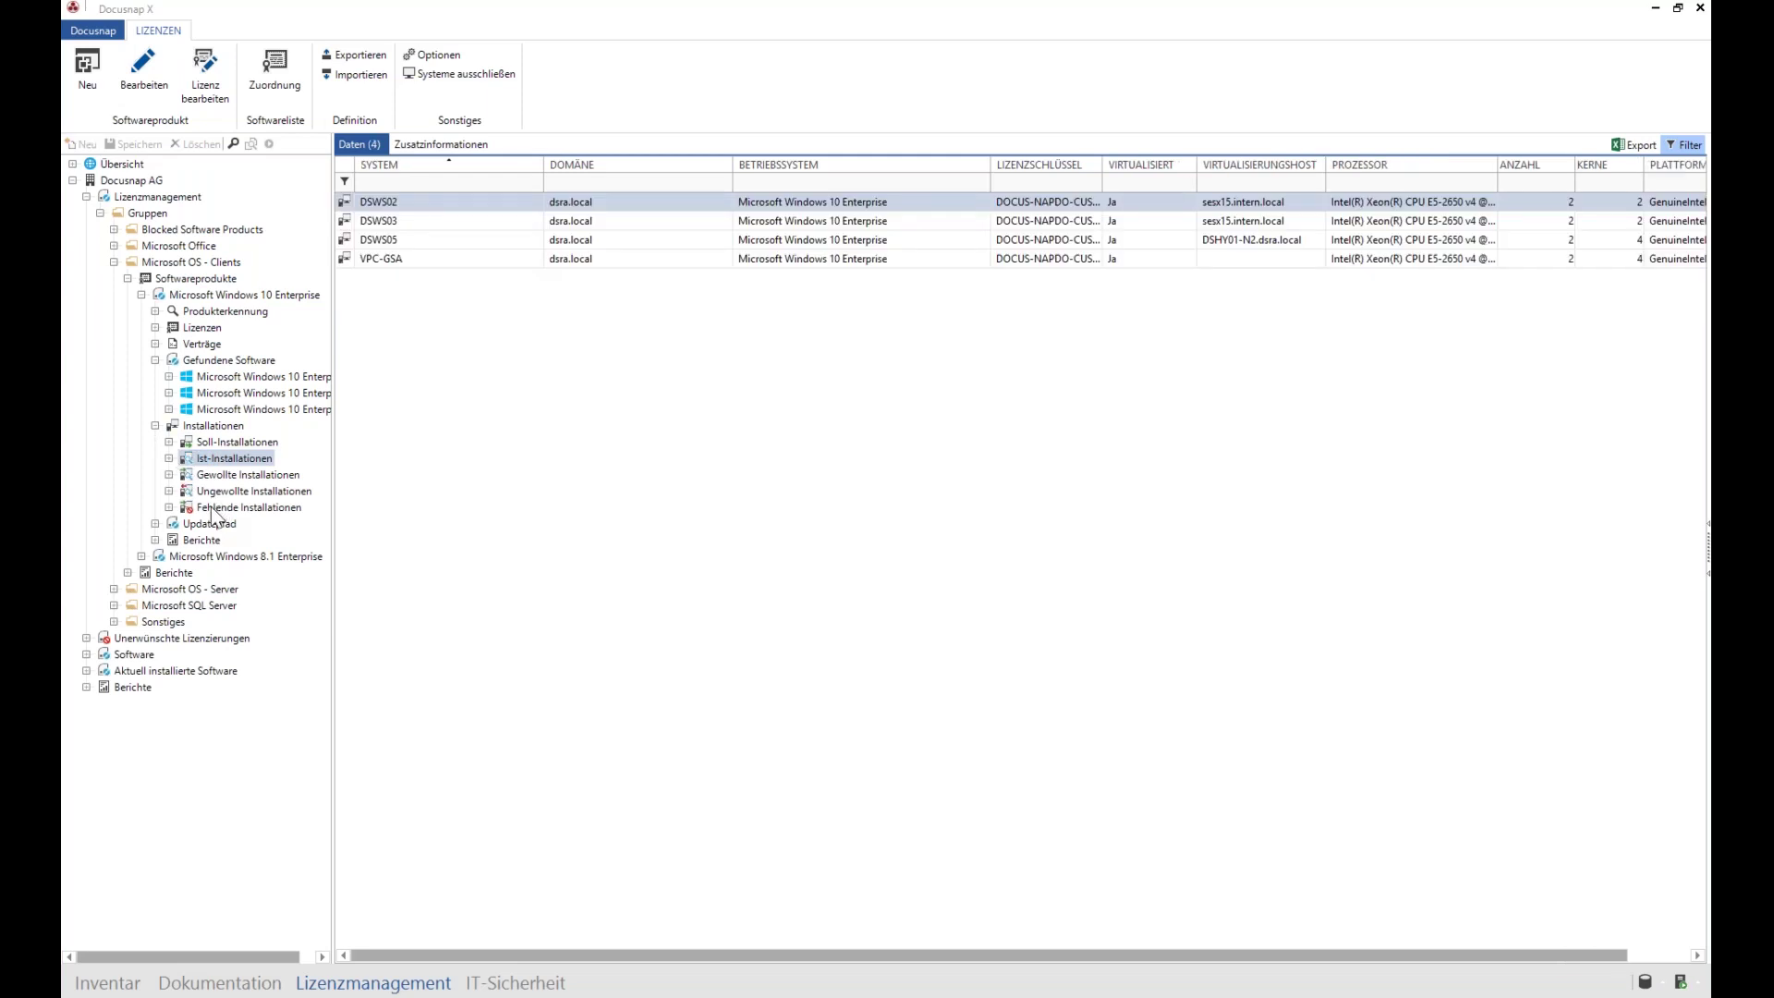
click(210, 493)
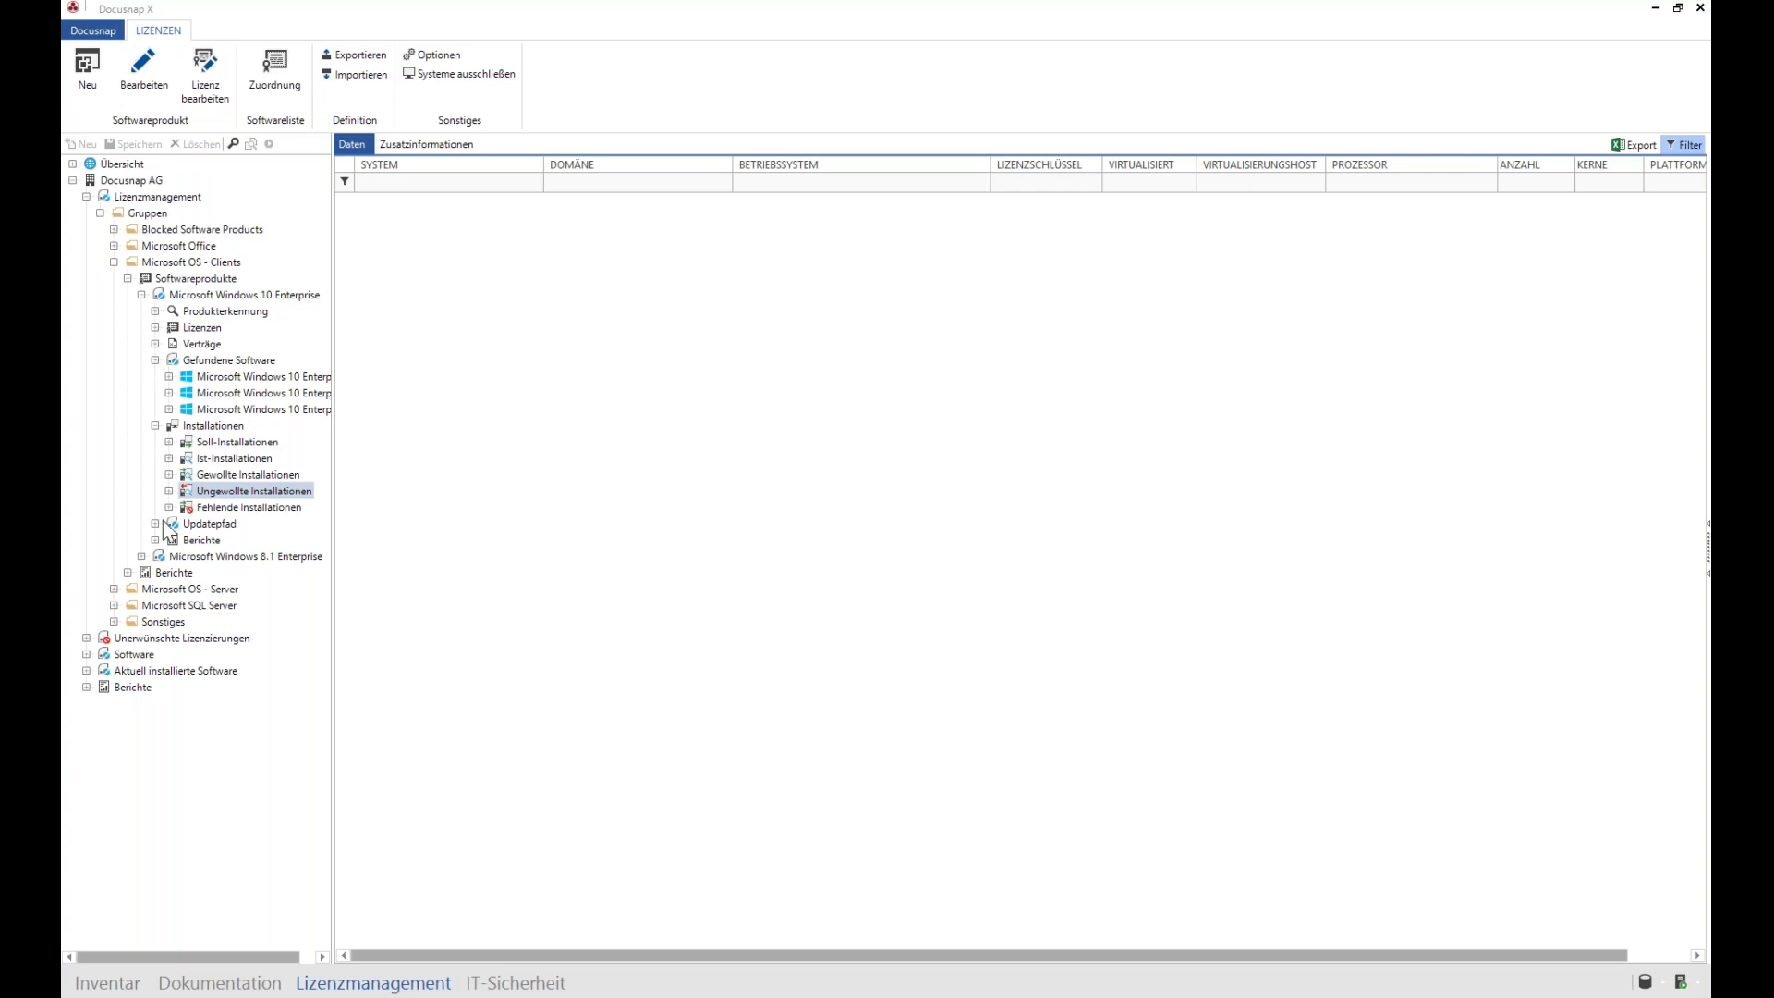
click(156, 425)
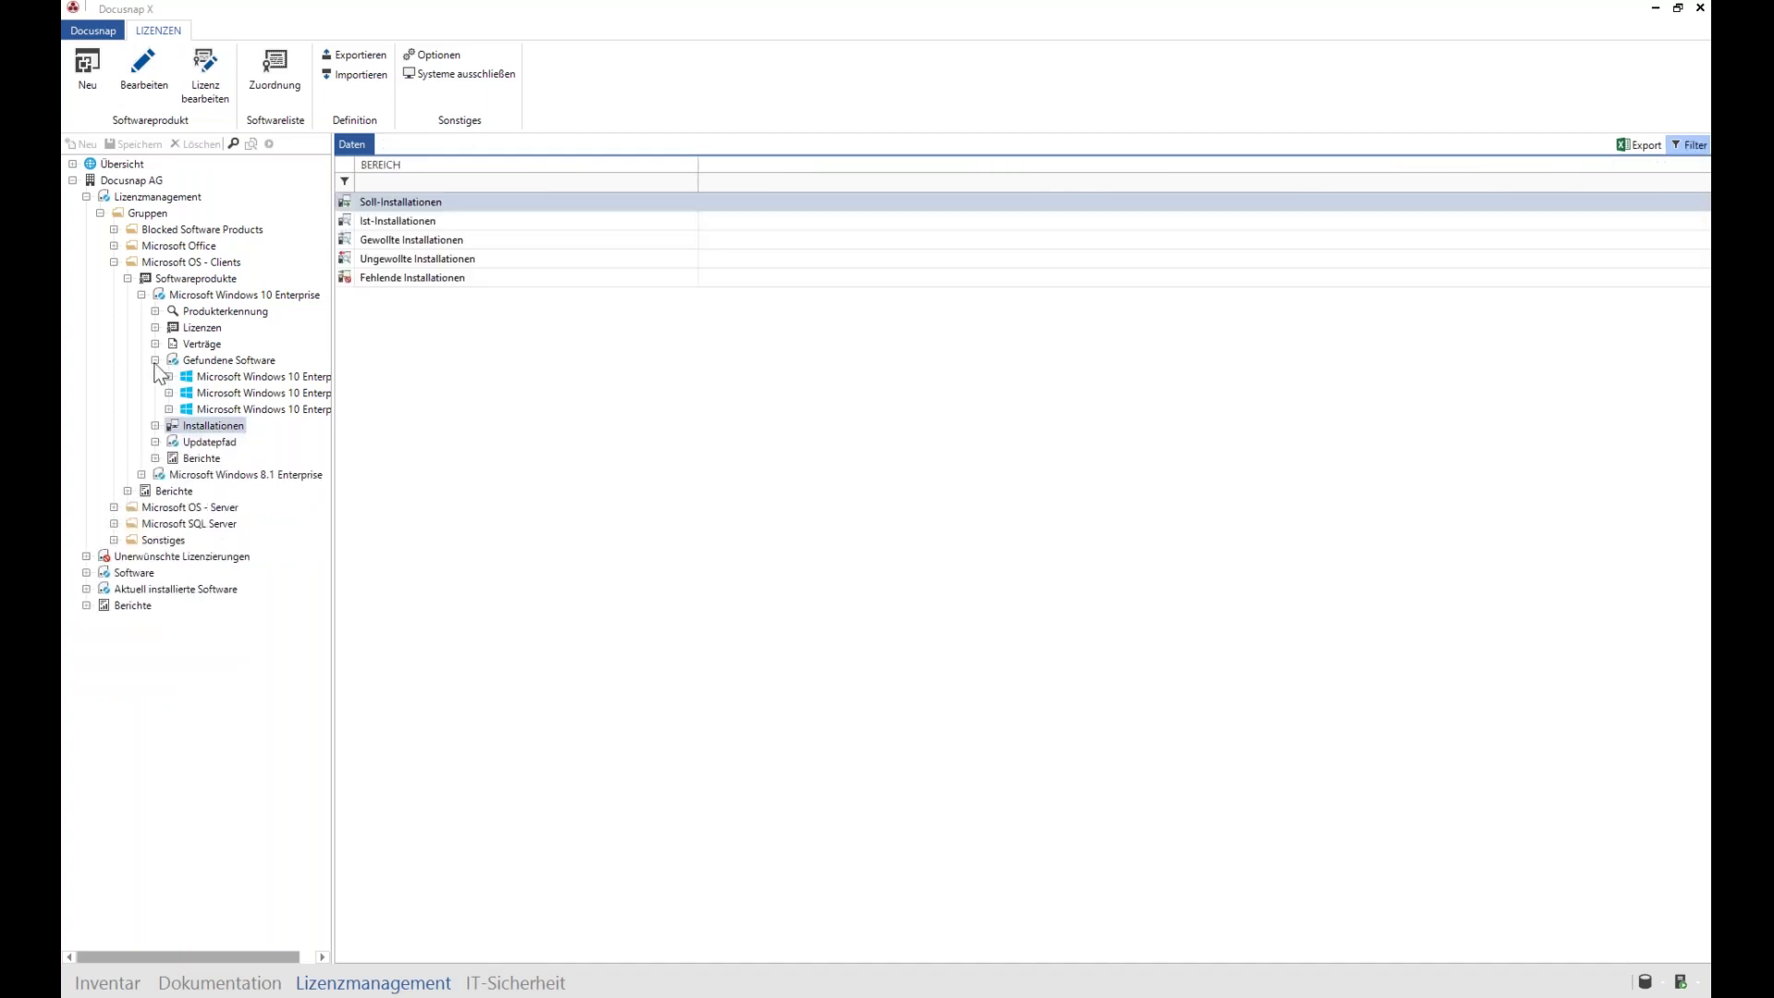
click(156, 362)
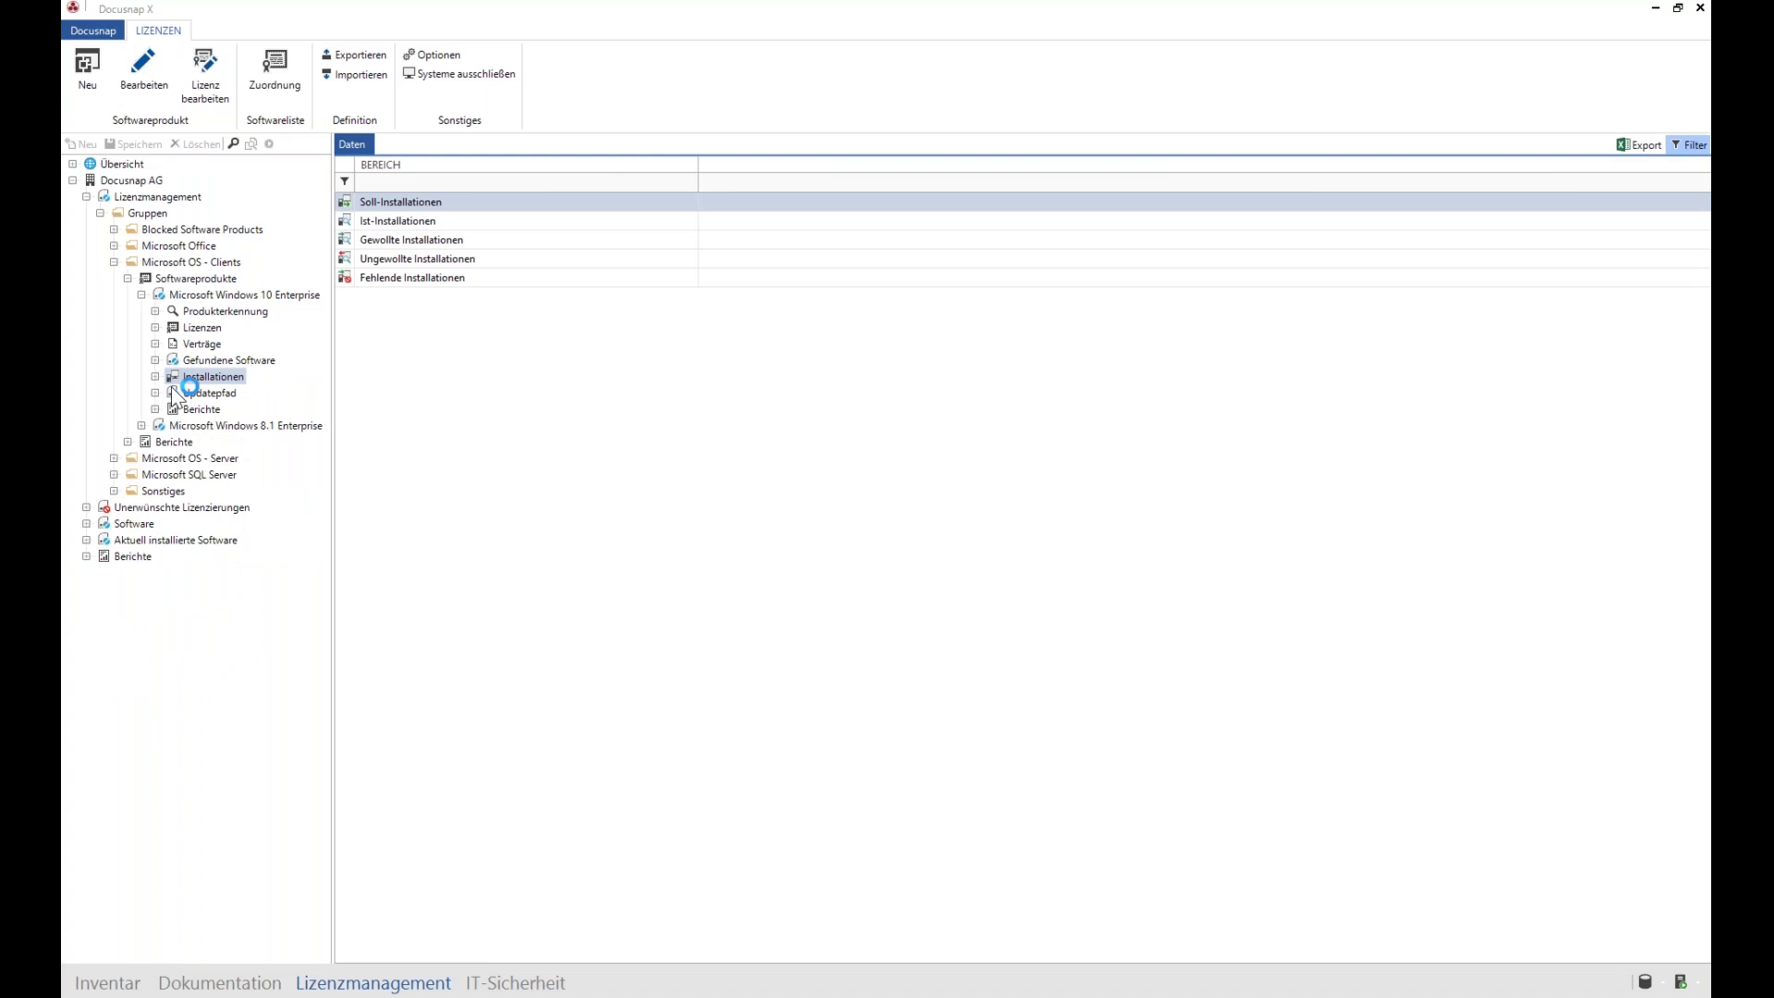
click(142, 296)
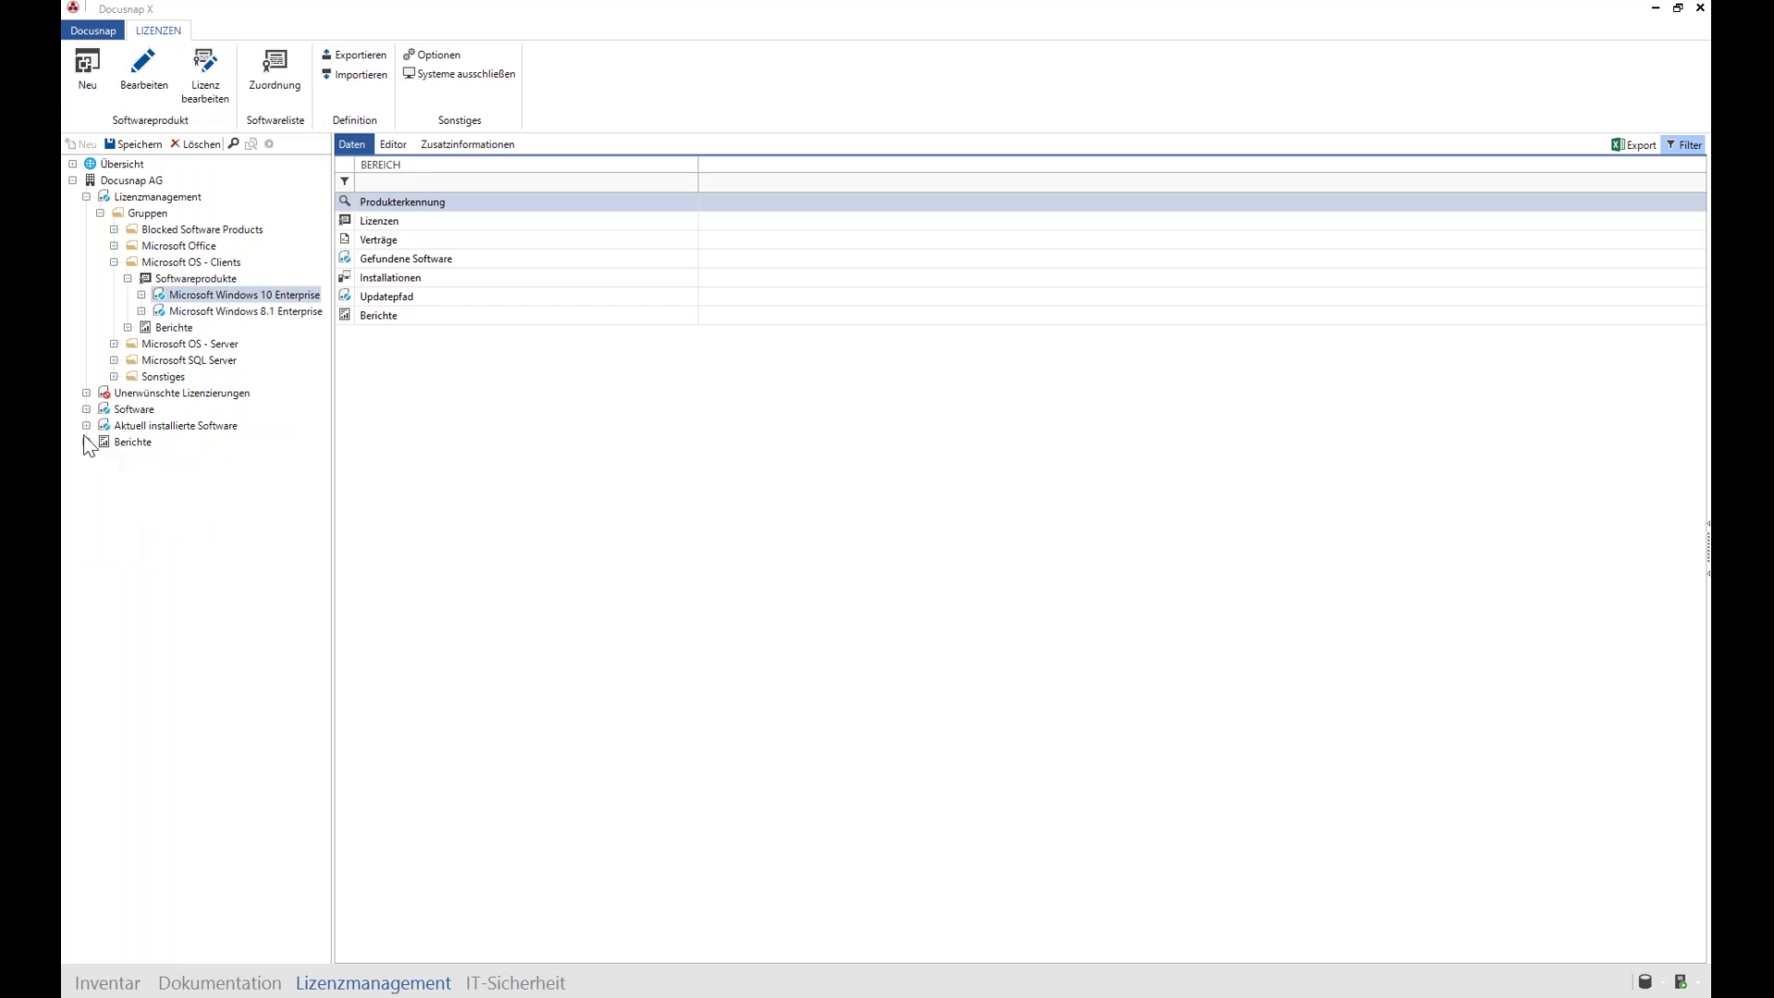
Step: Generate the company-wide Firma Lizenzauswertung report and examine its licence table and bar chart at 133% zoom
click(86, 443)
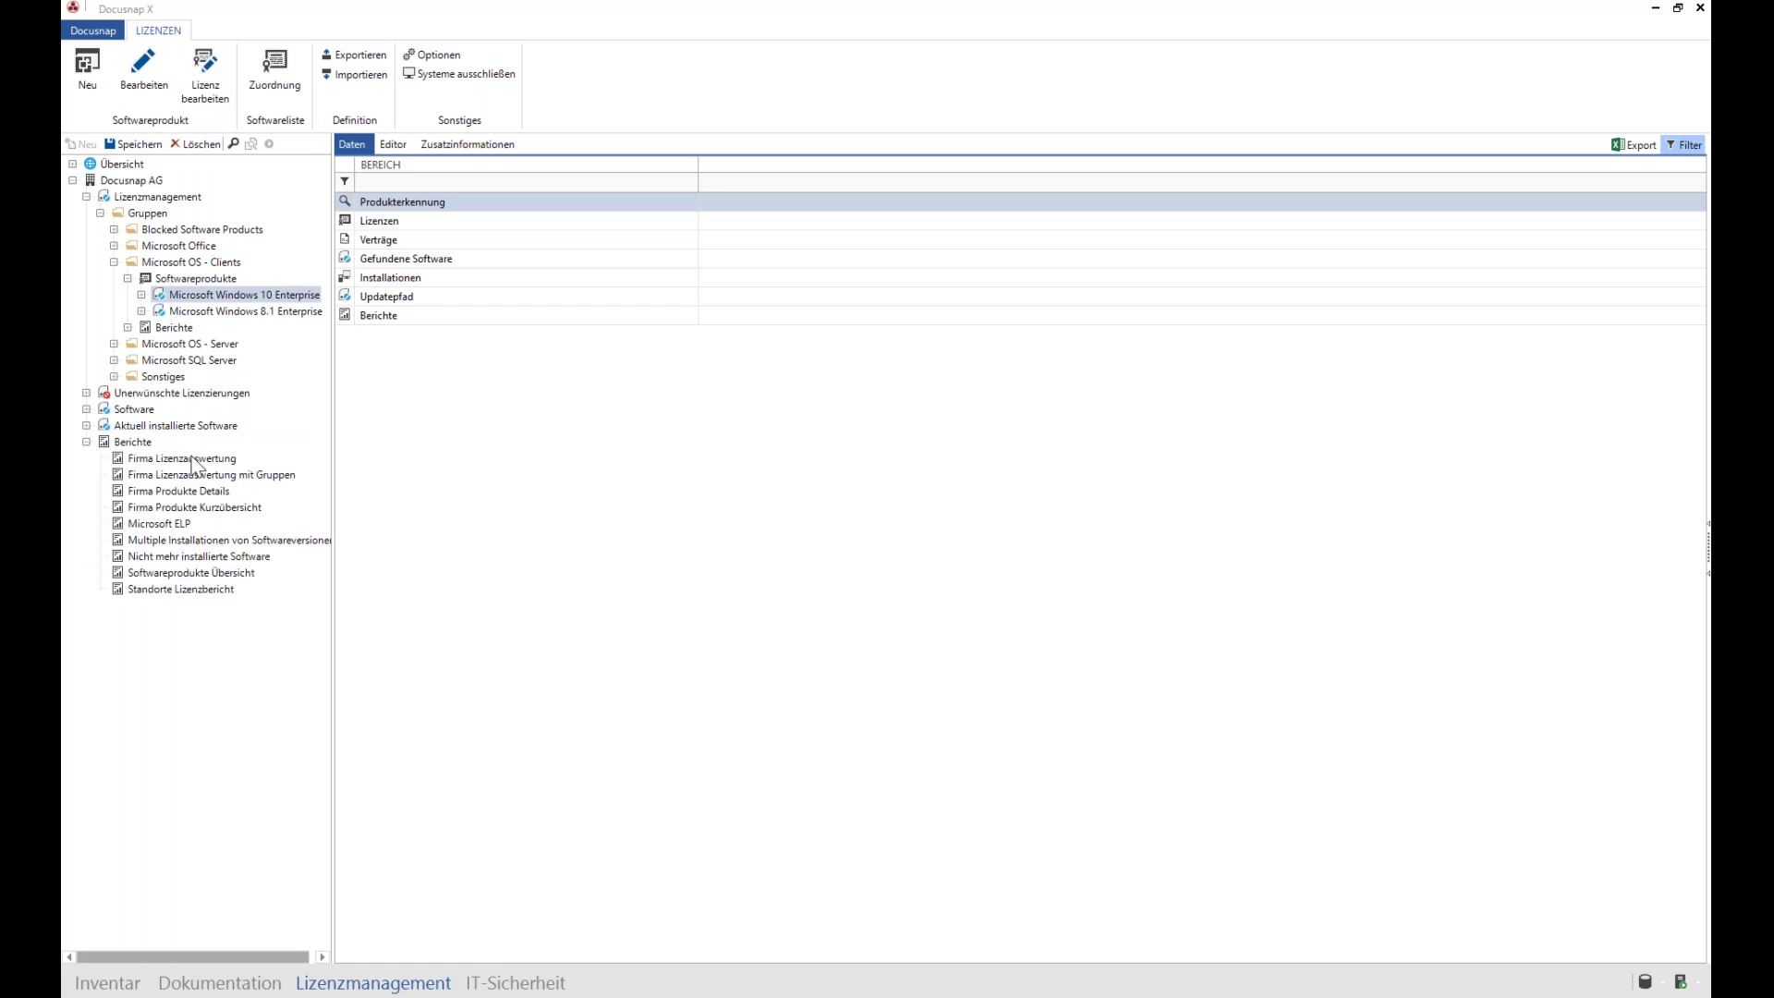
click(191, 459)
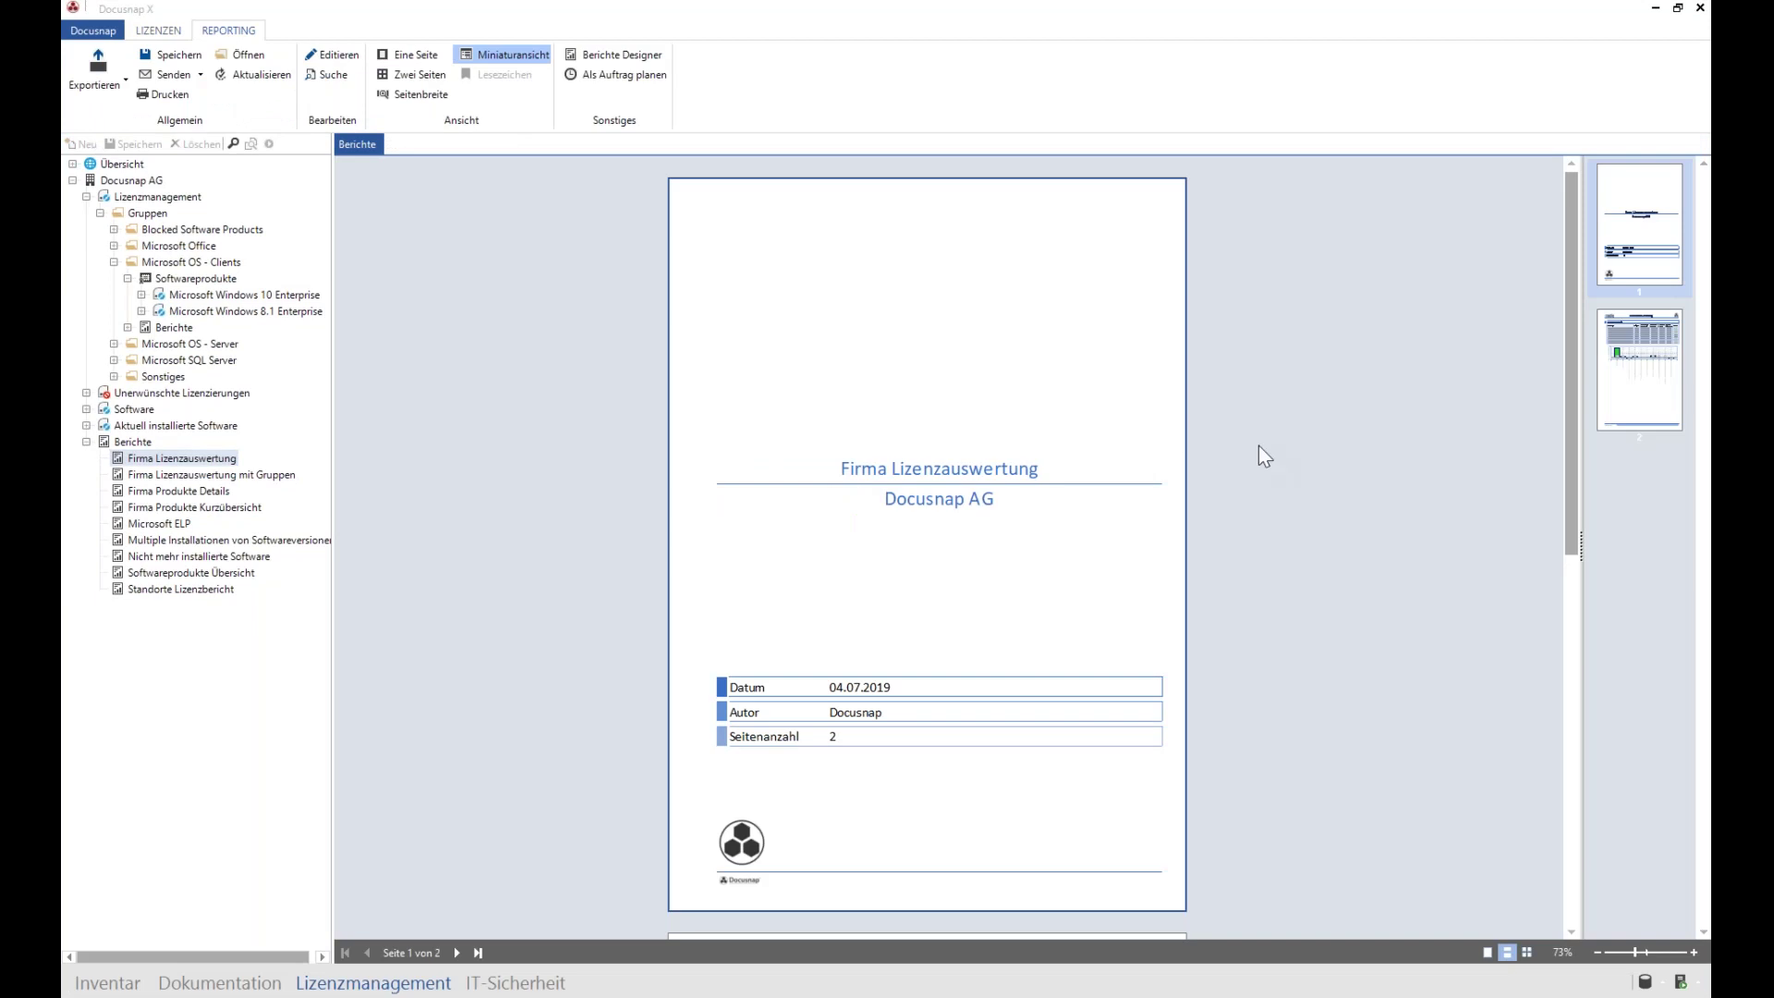
scroll(1039, 462, down, 5)
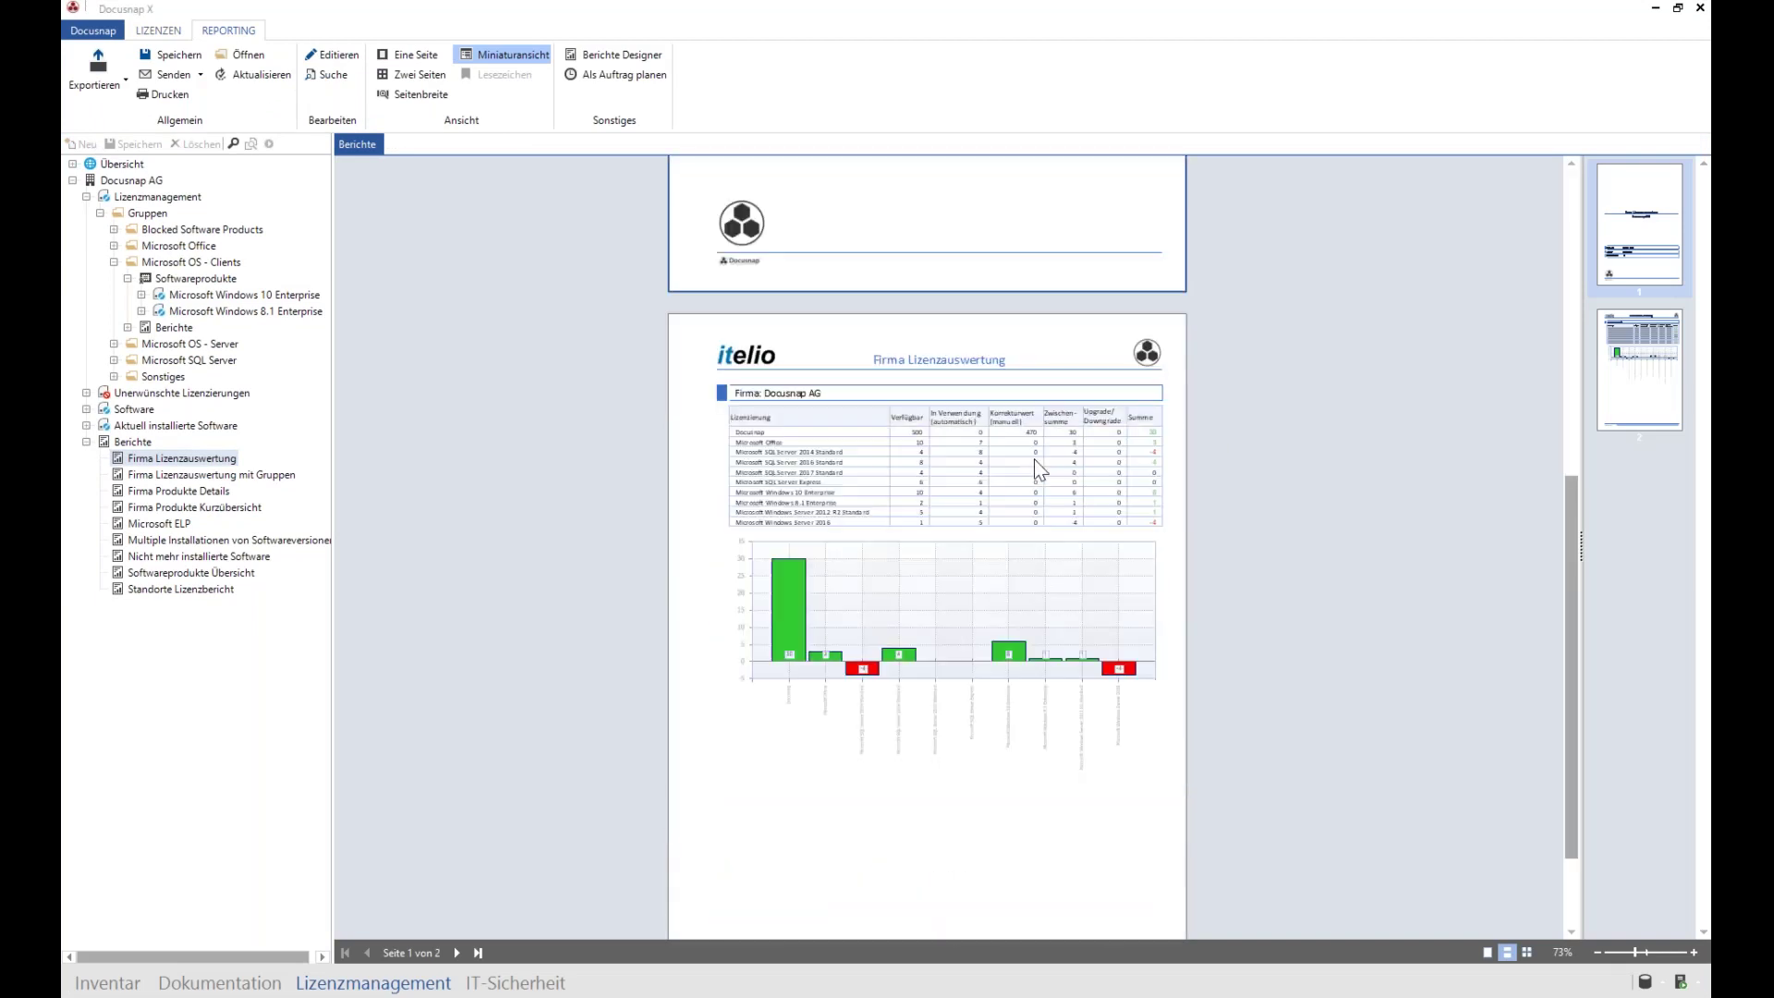
click(1695, 953)
click(1695, 952)
click(1695, 952)
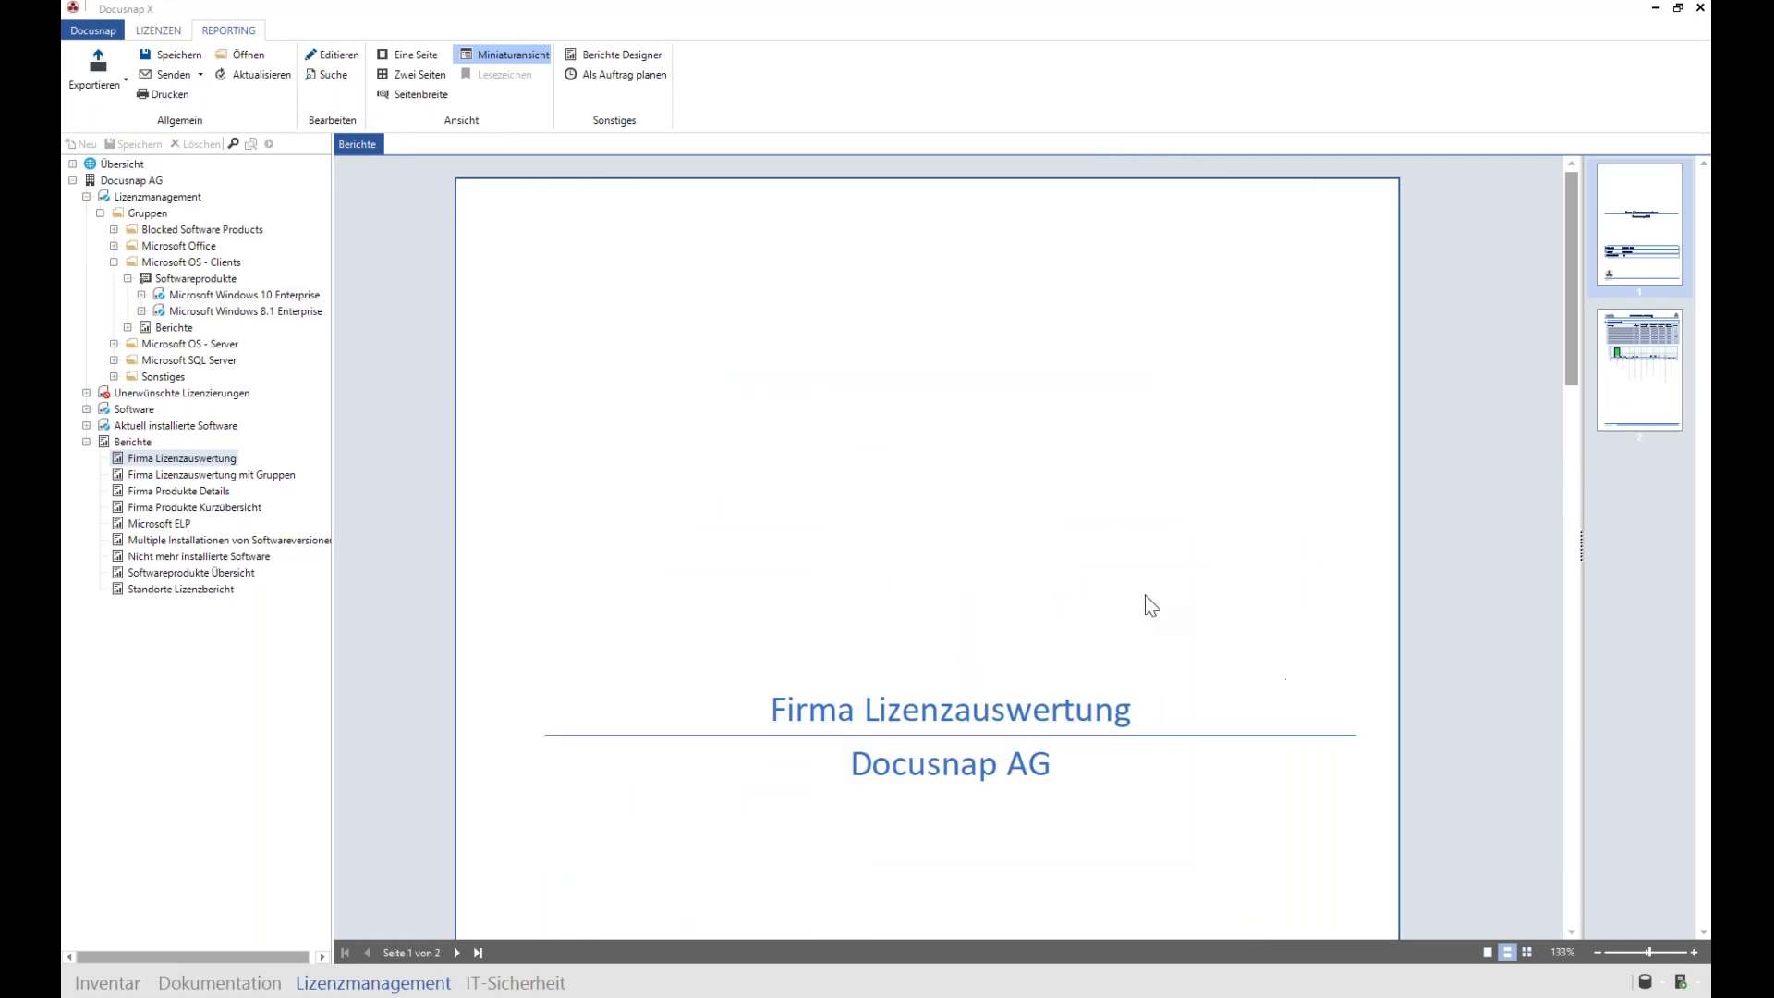
scroll(952, 415, down, 10)
scroll(963, 440, down, 5)
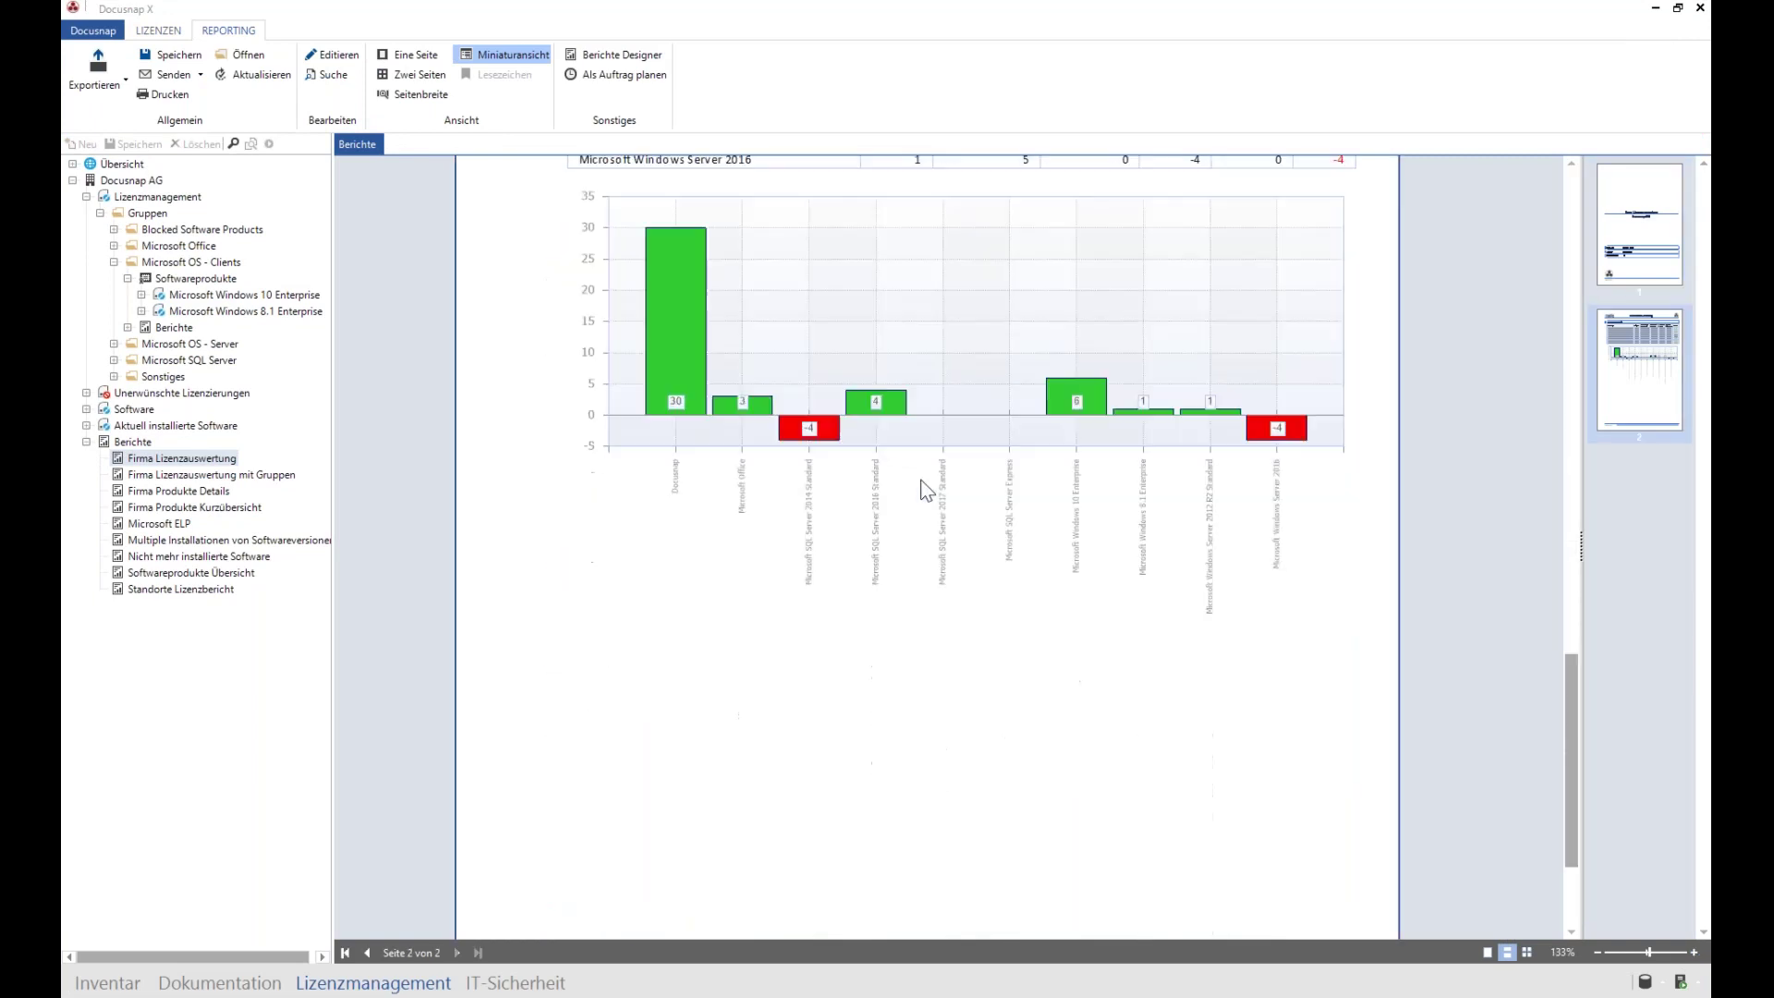
scroll(669, 572, up, 2)
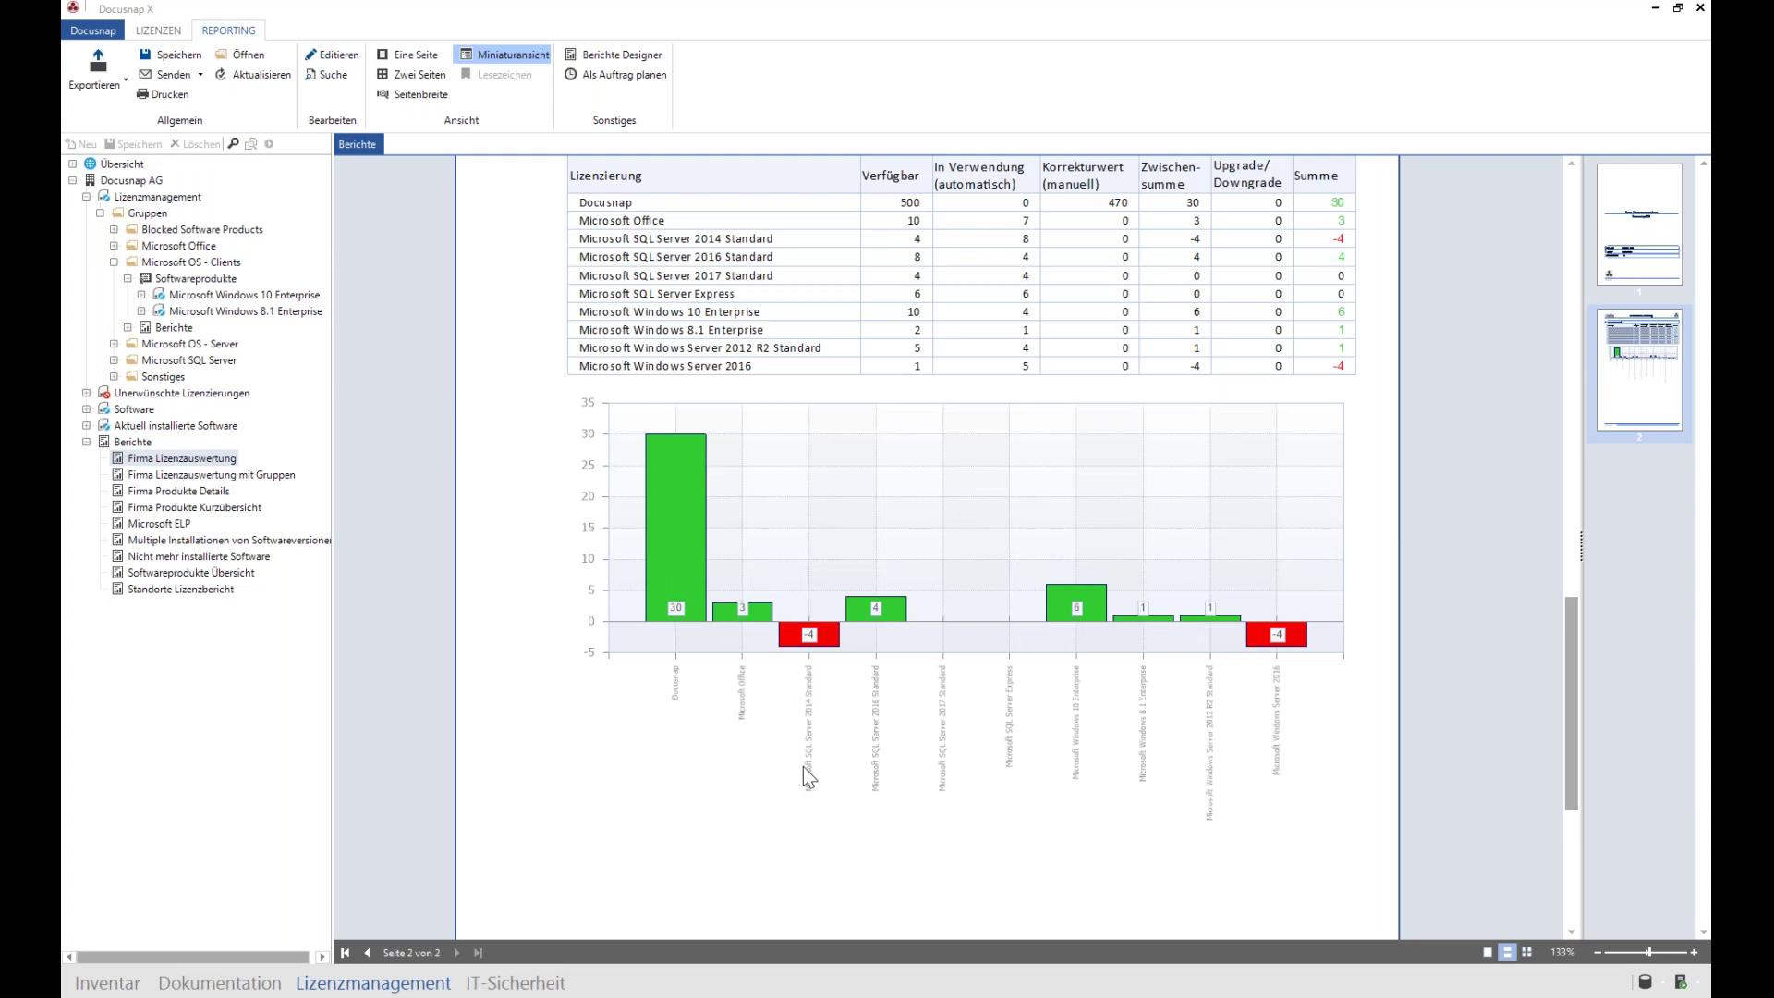
Step: Open Microsoft Windows 10 Enterprise in the licence wizard for editing and review its settings through the Upgrade/Downgrade selection
click(196, 295)
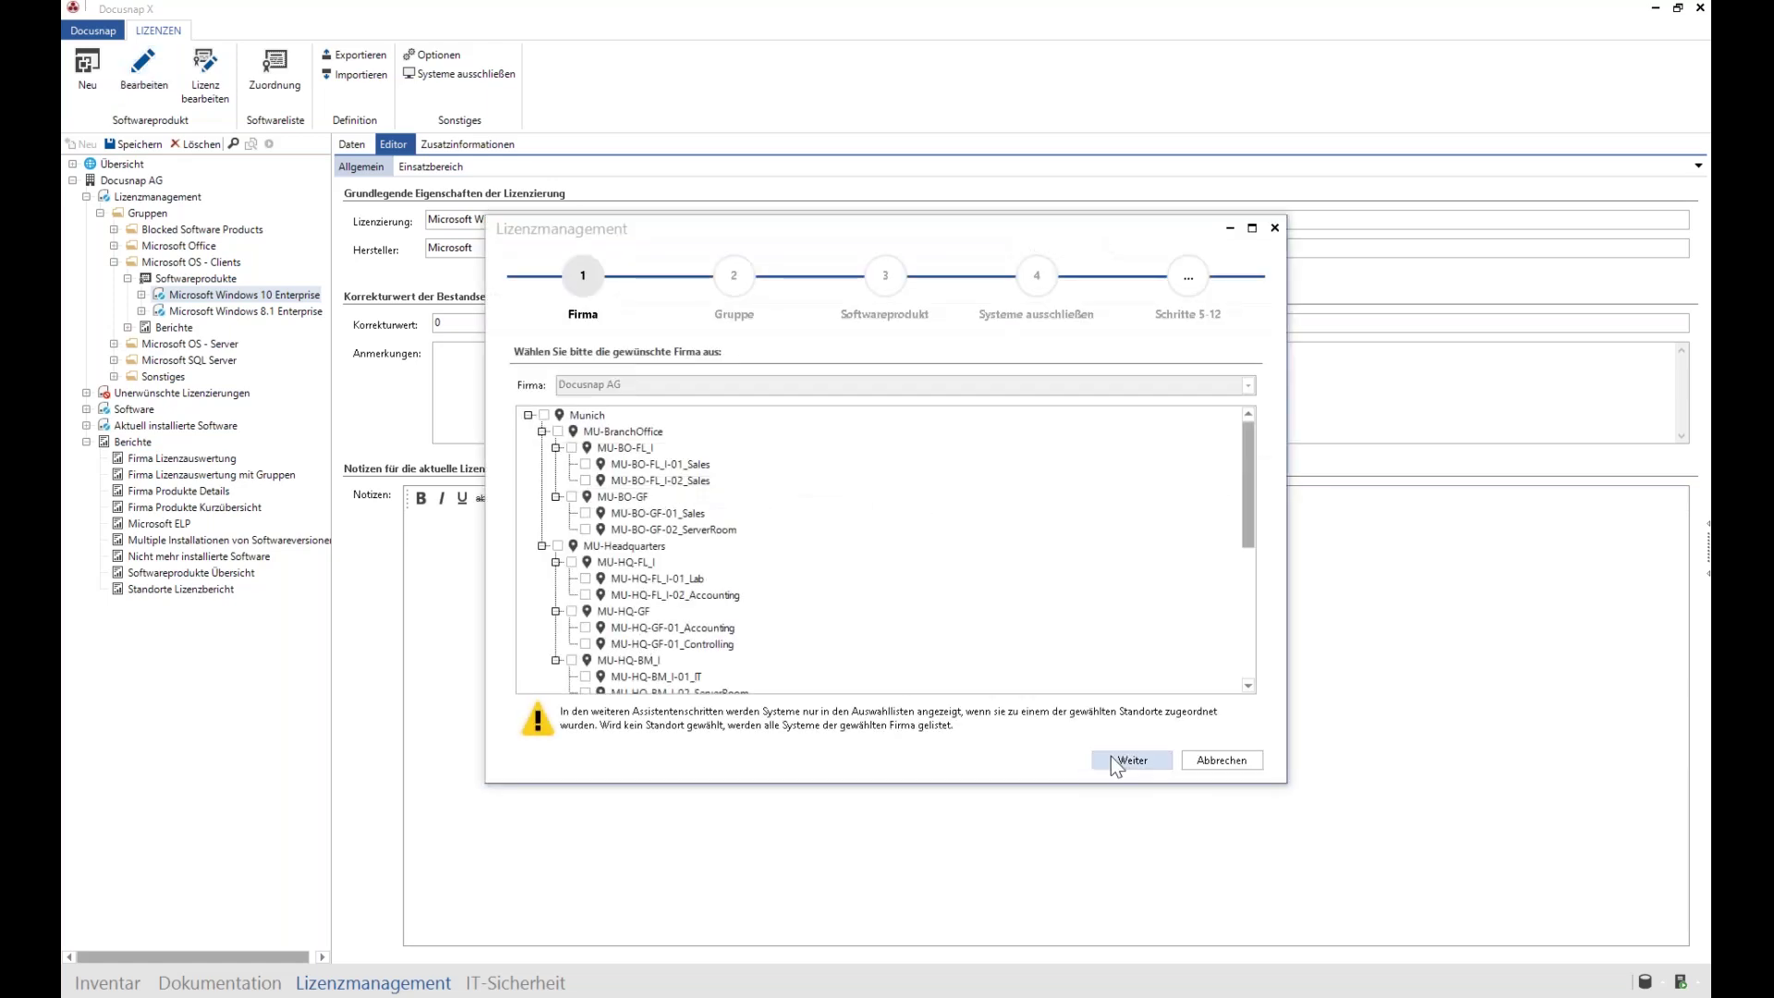
click(1129, 759)
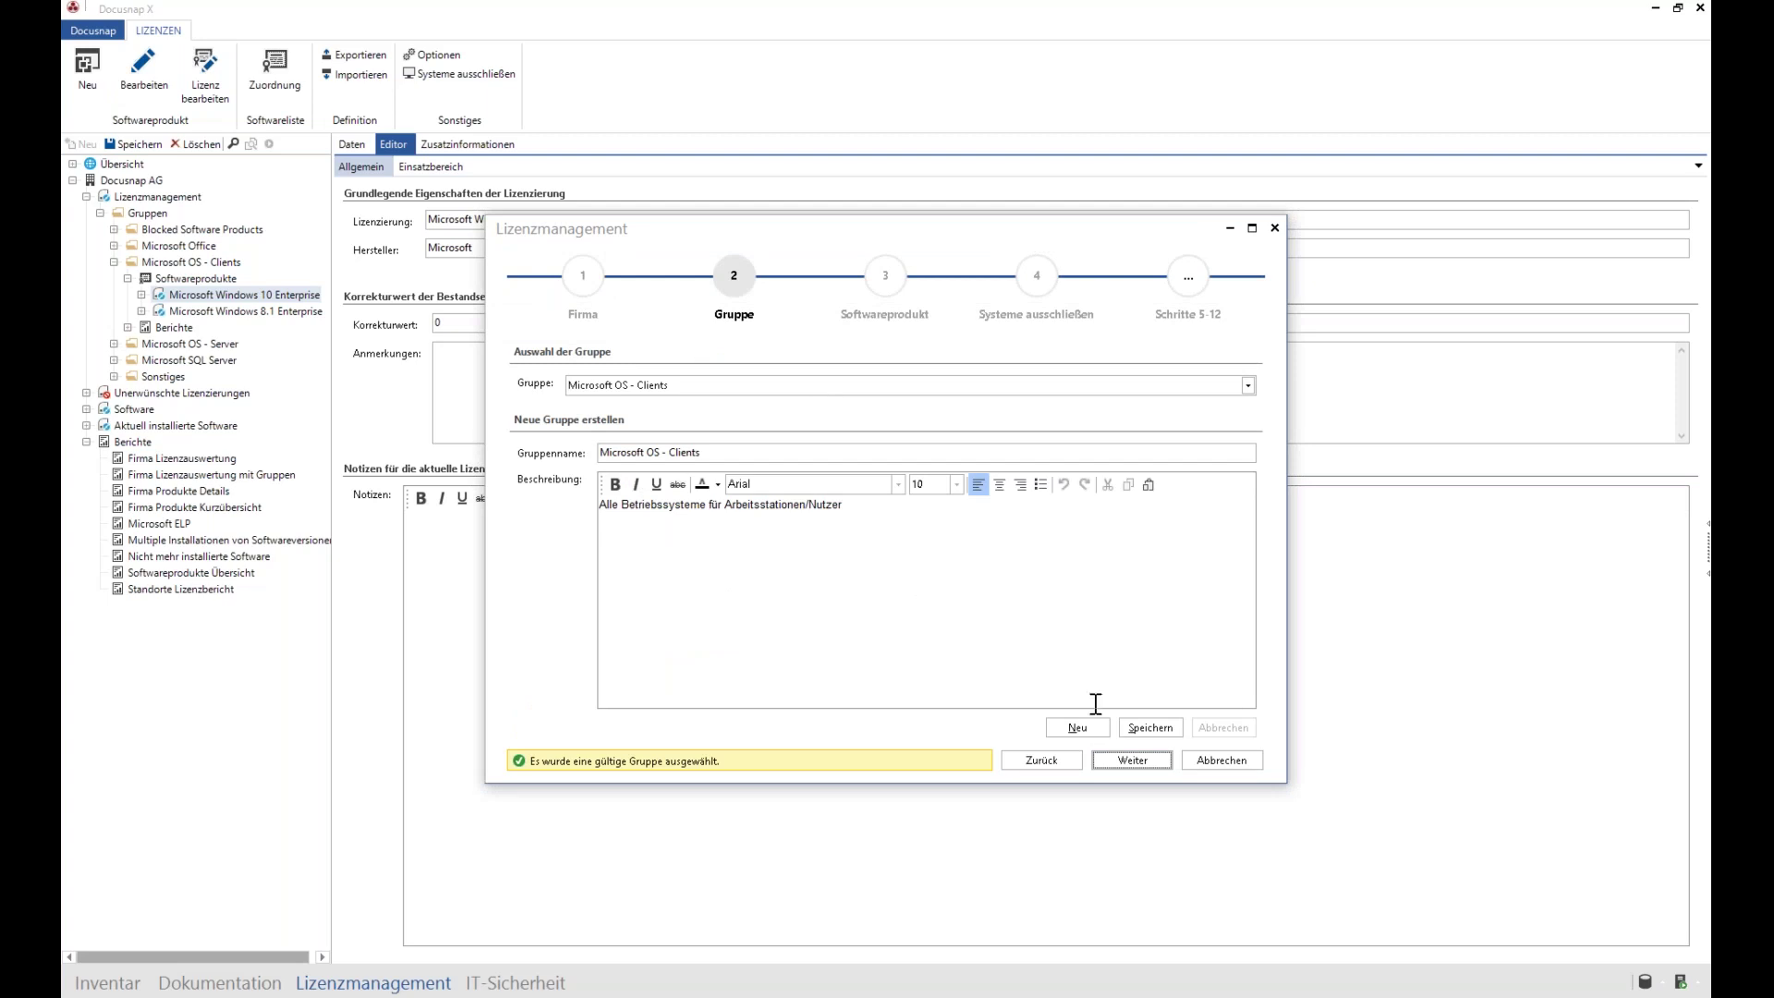
click(1132, 760)
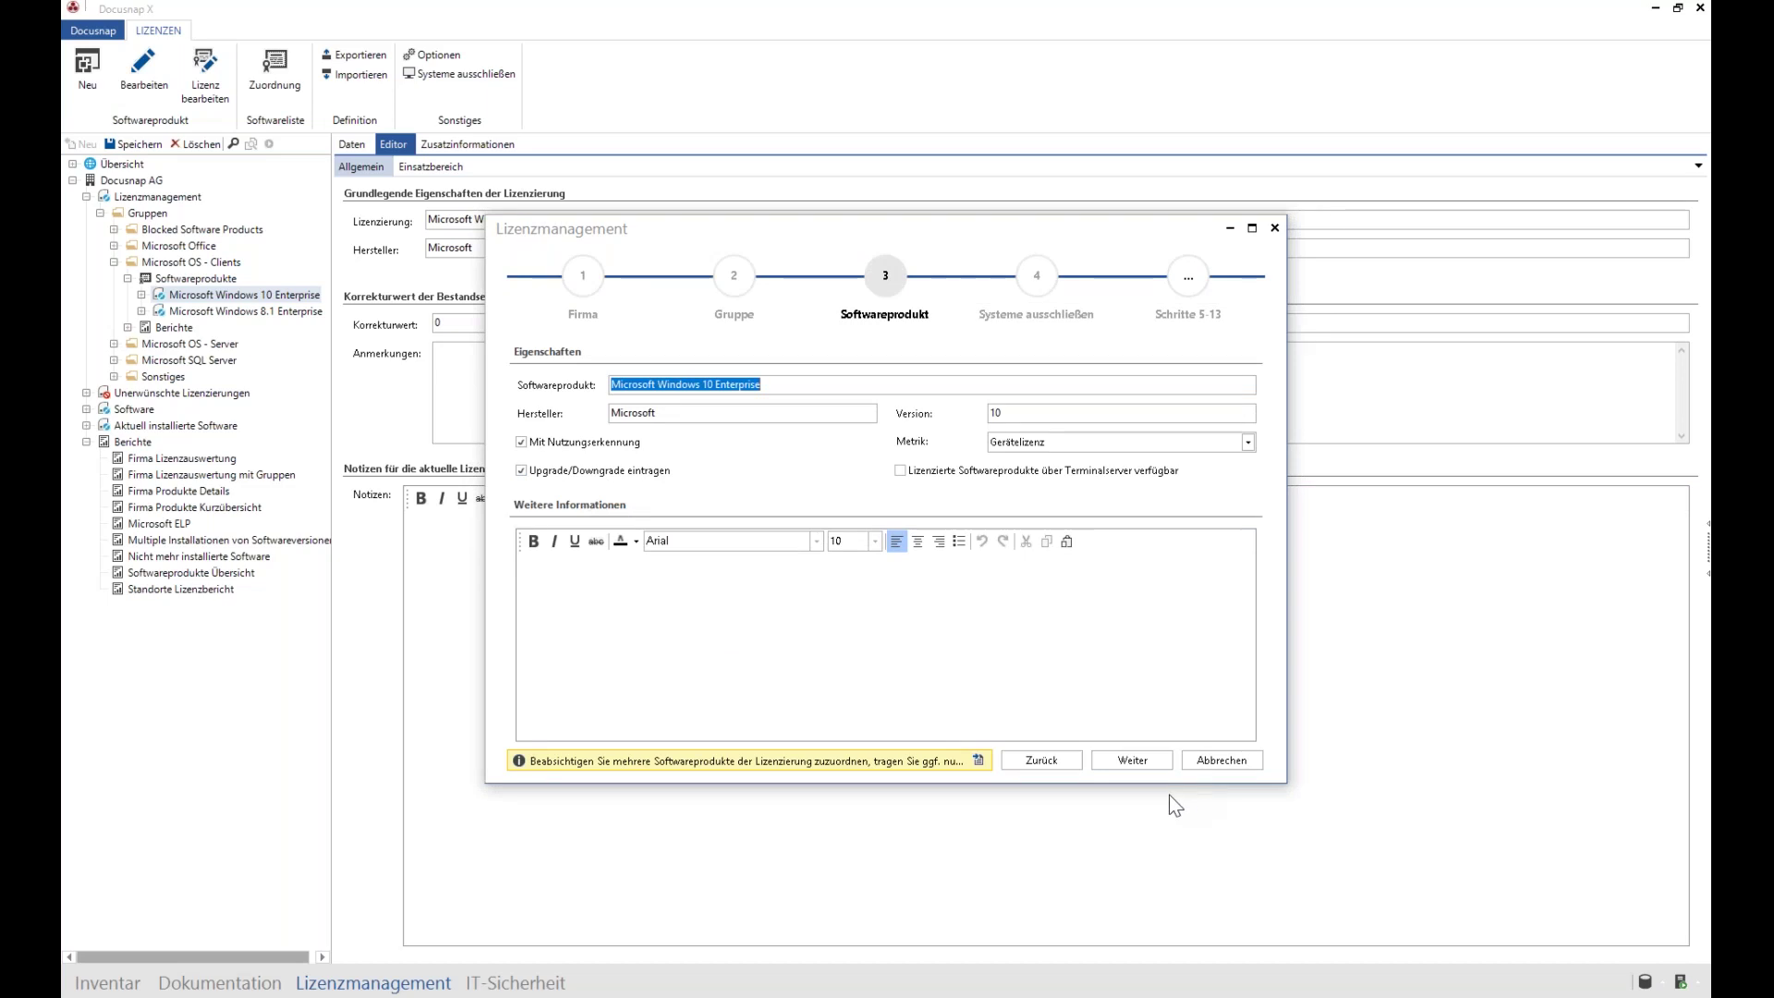
click(1110, 770)
click(1111, 765)
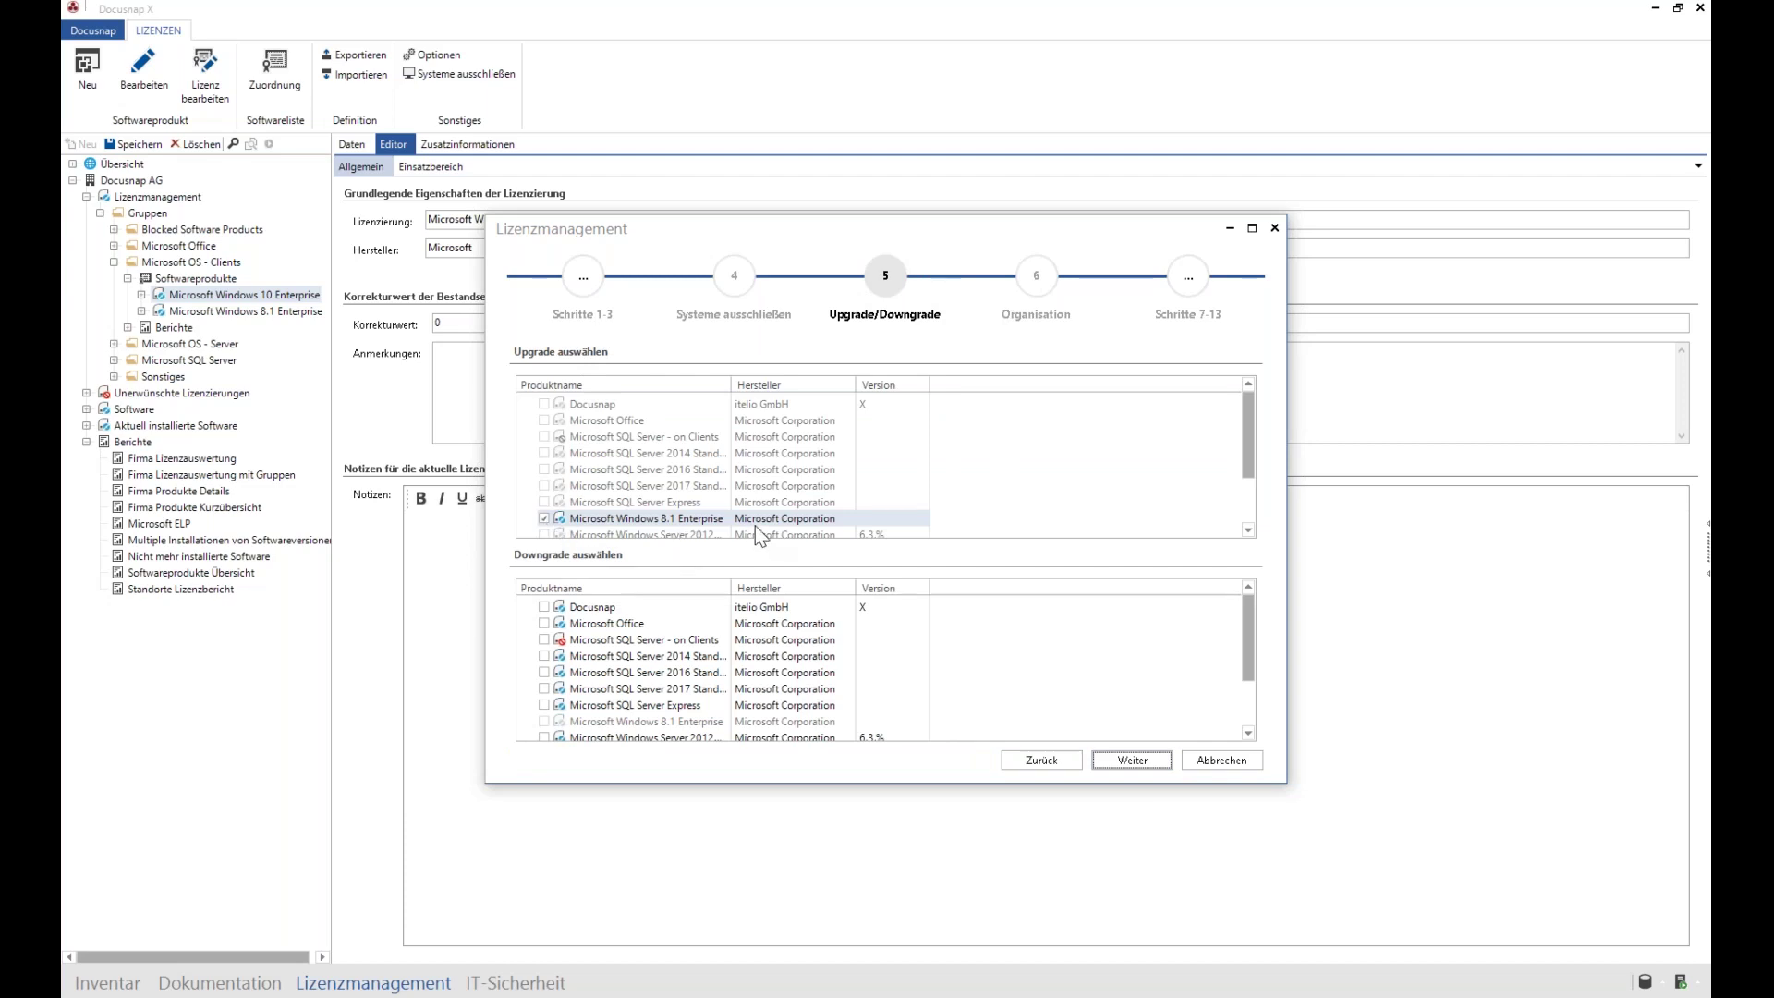
scroll(756, 525, down, 2)
scroll(766, 527, up, 2)
Step: Advance the Microsoft Windows 10 Enterprise licence wizard from Upgrade/Downgrade through Organisation, Geräte-Zuordnungen and Lizenznutzung to the Verträge stage
click(1140, 766)
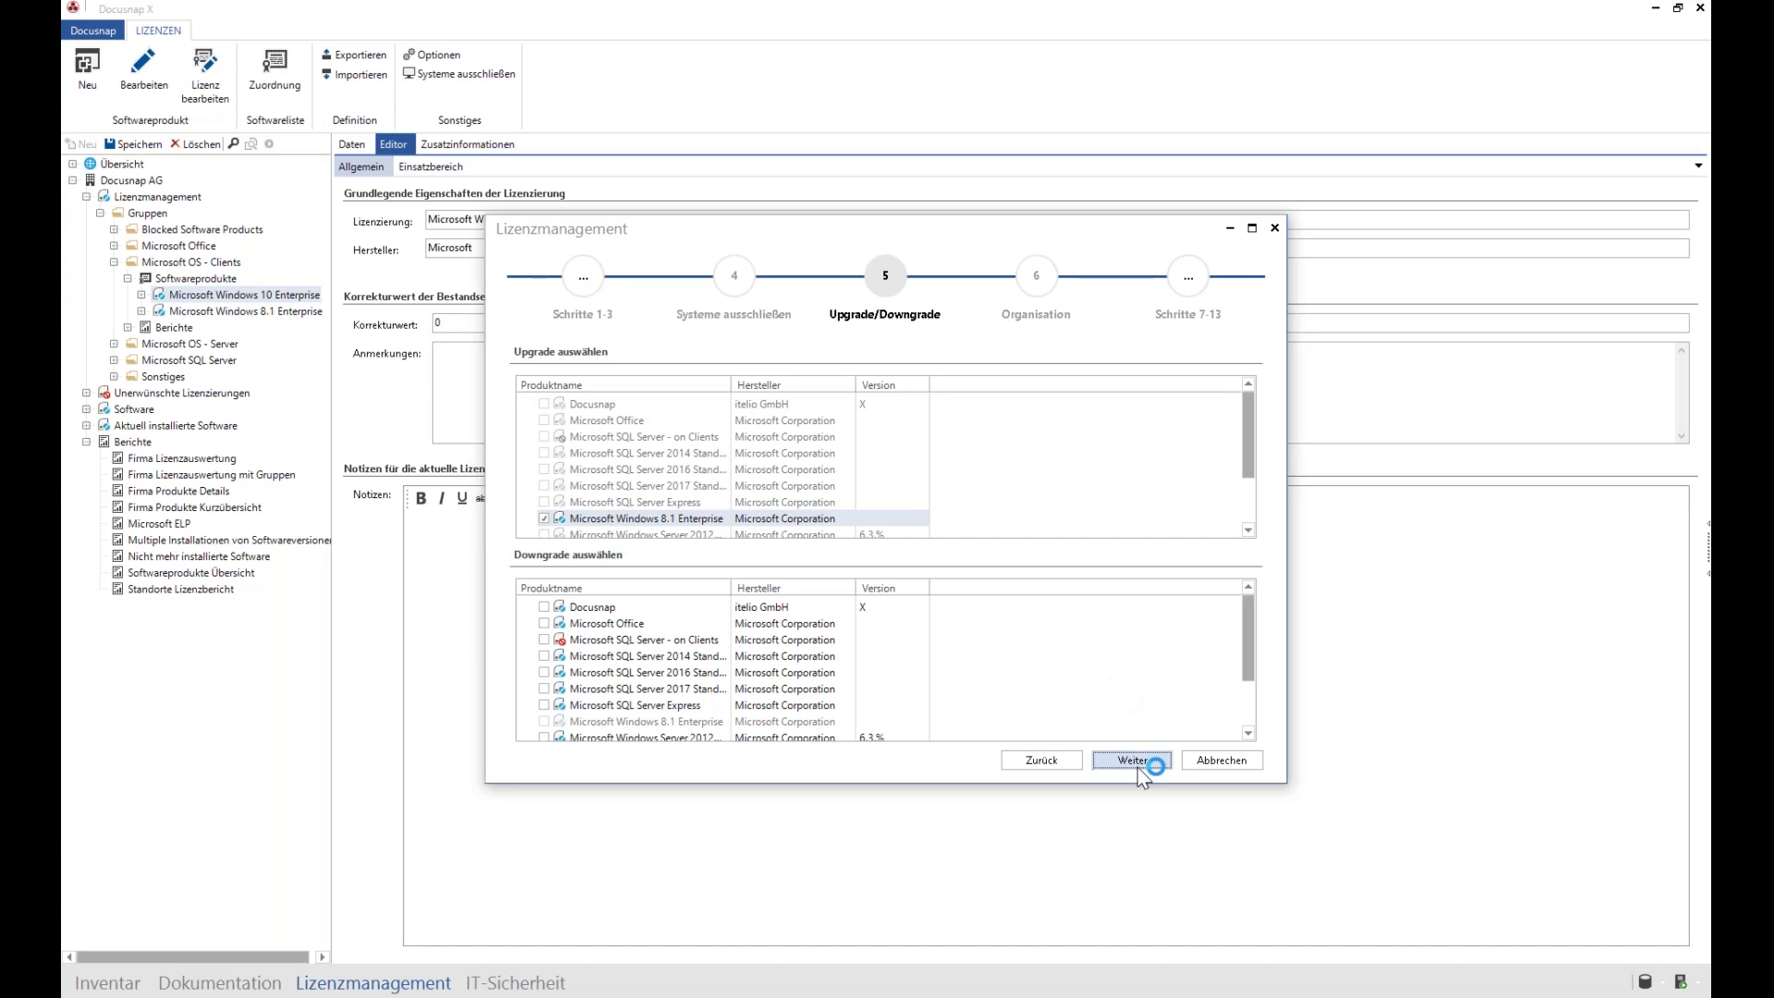
click(1134, 760)
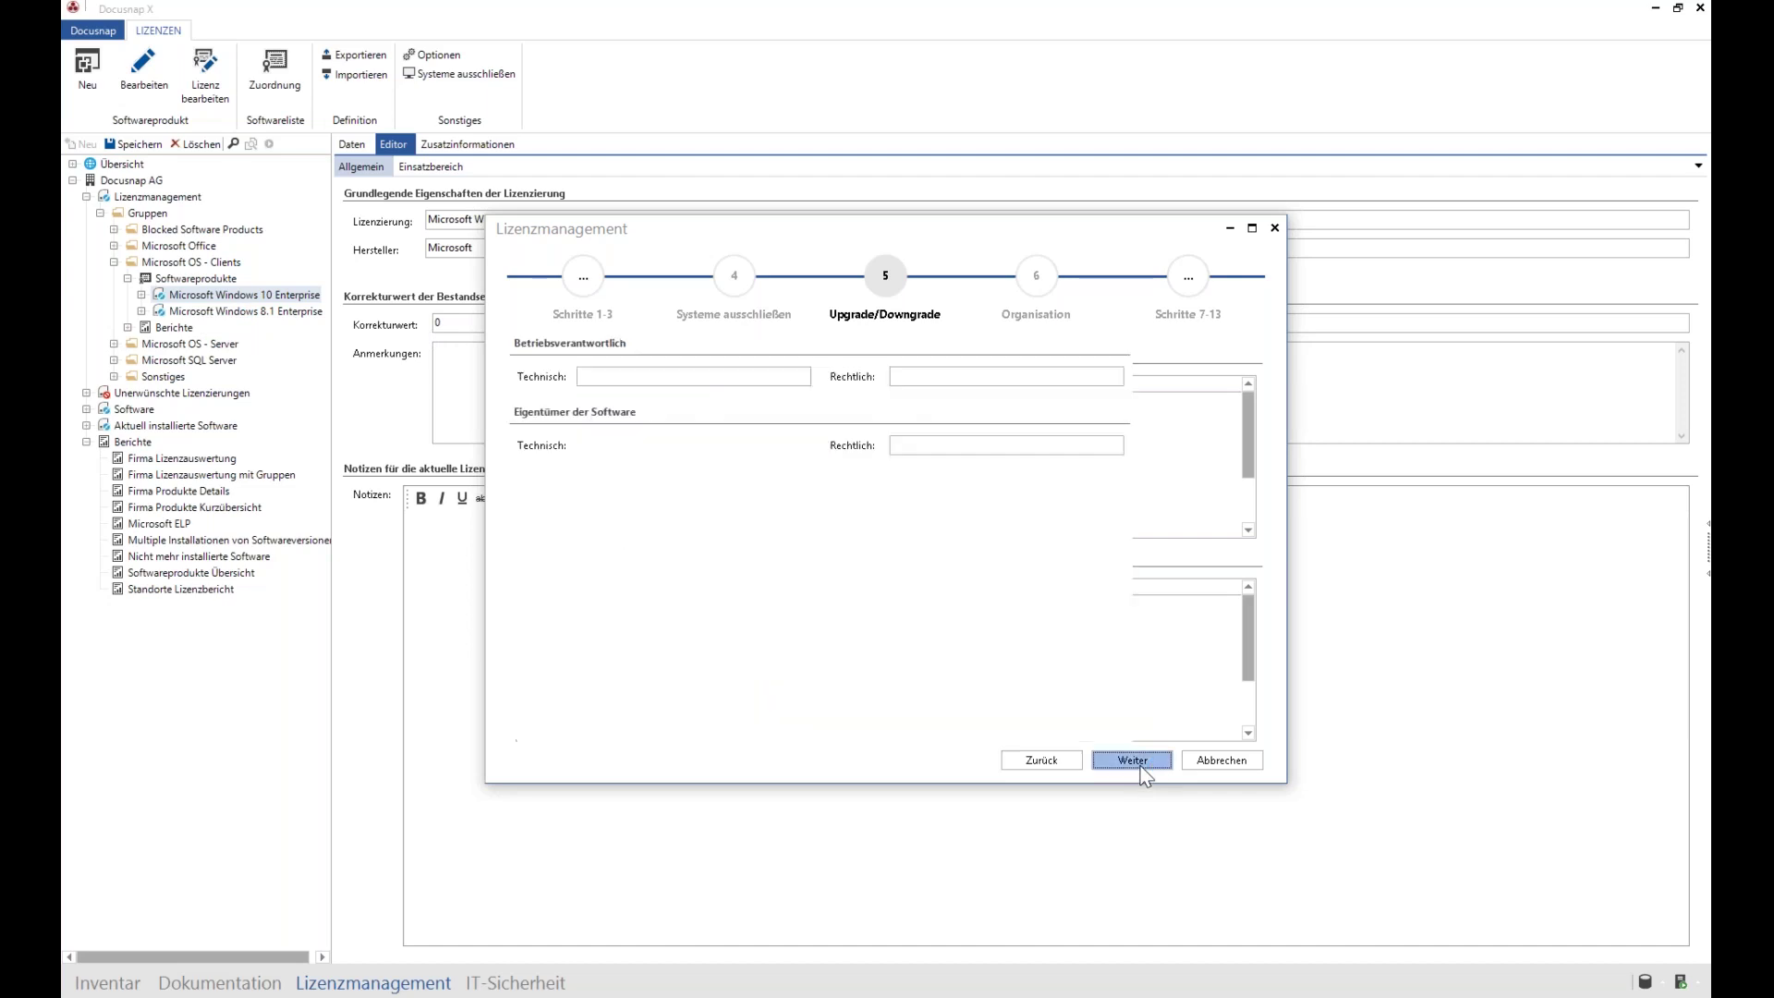
click(1141, 767)
click(1143, 765)
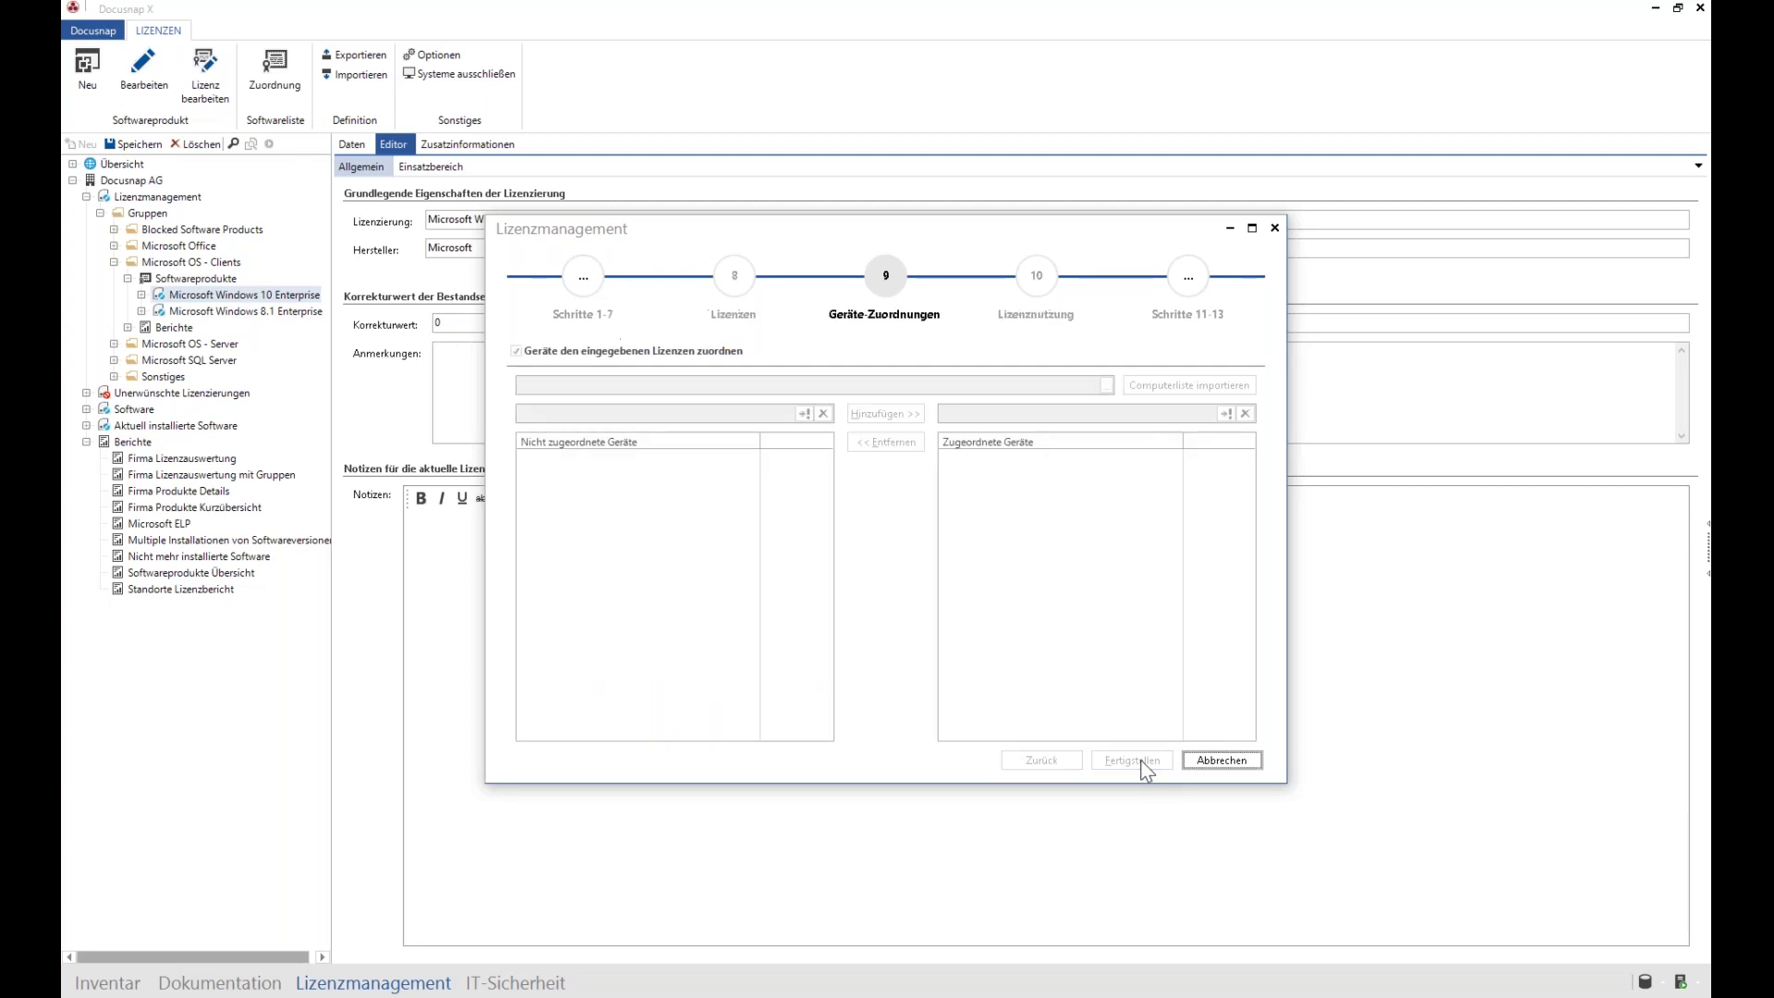
click(1144, 765)
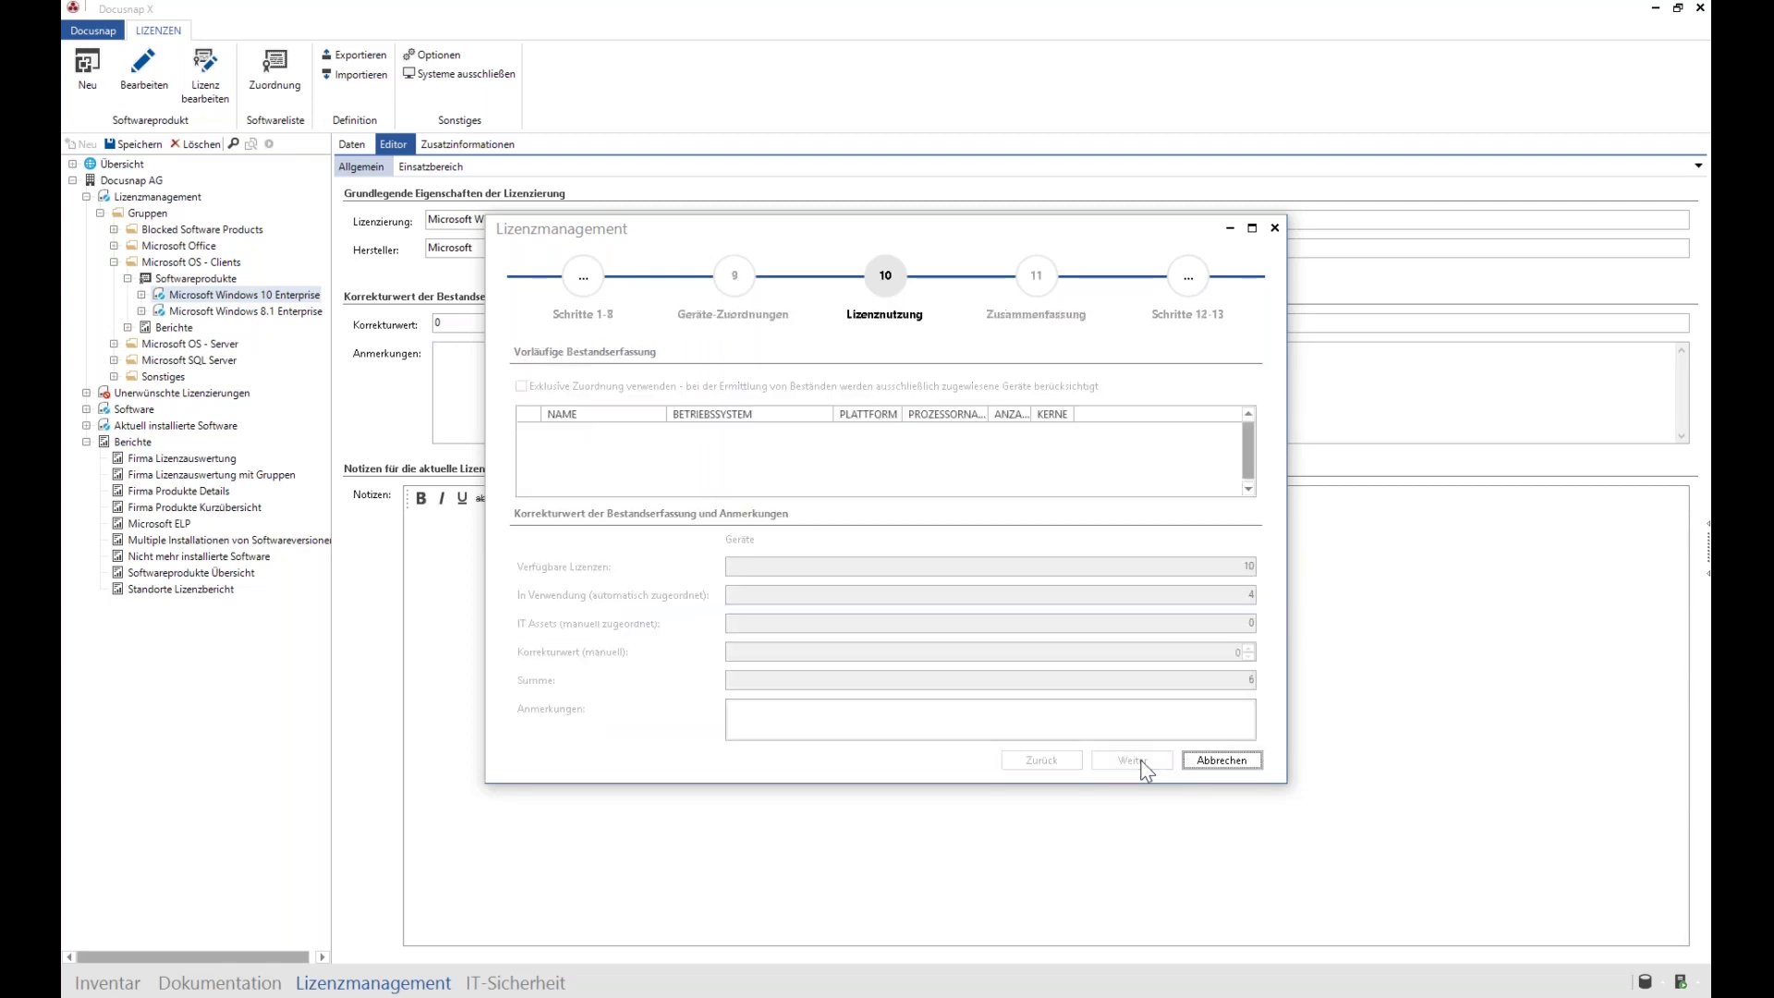
click(1132, 756)
click(1135, 760)
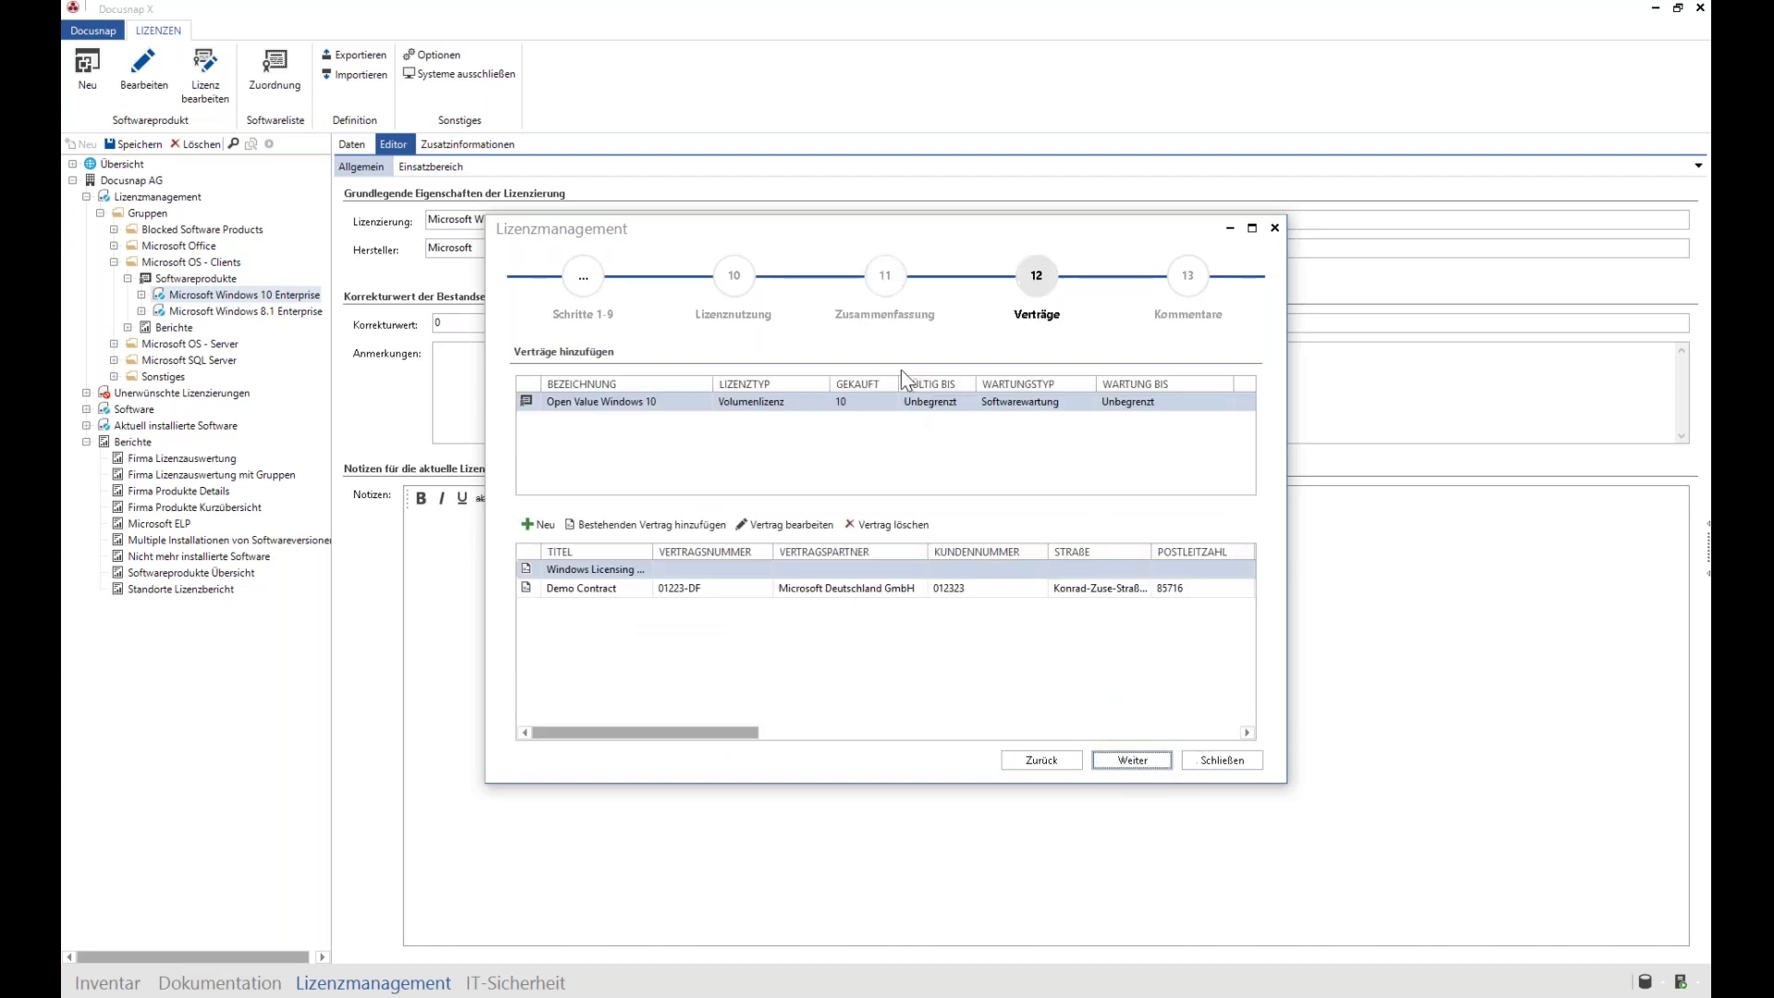
Step: Open the Windows Licensing Overview contract for editing and review its attachment Docusnap Concepts.pdf without changing it
click(761, 527)
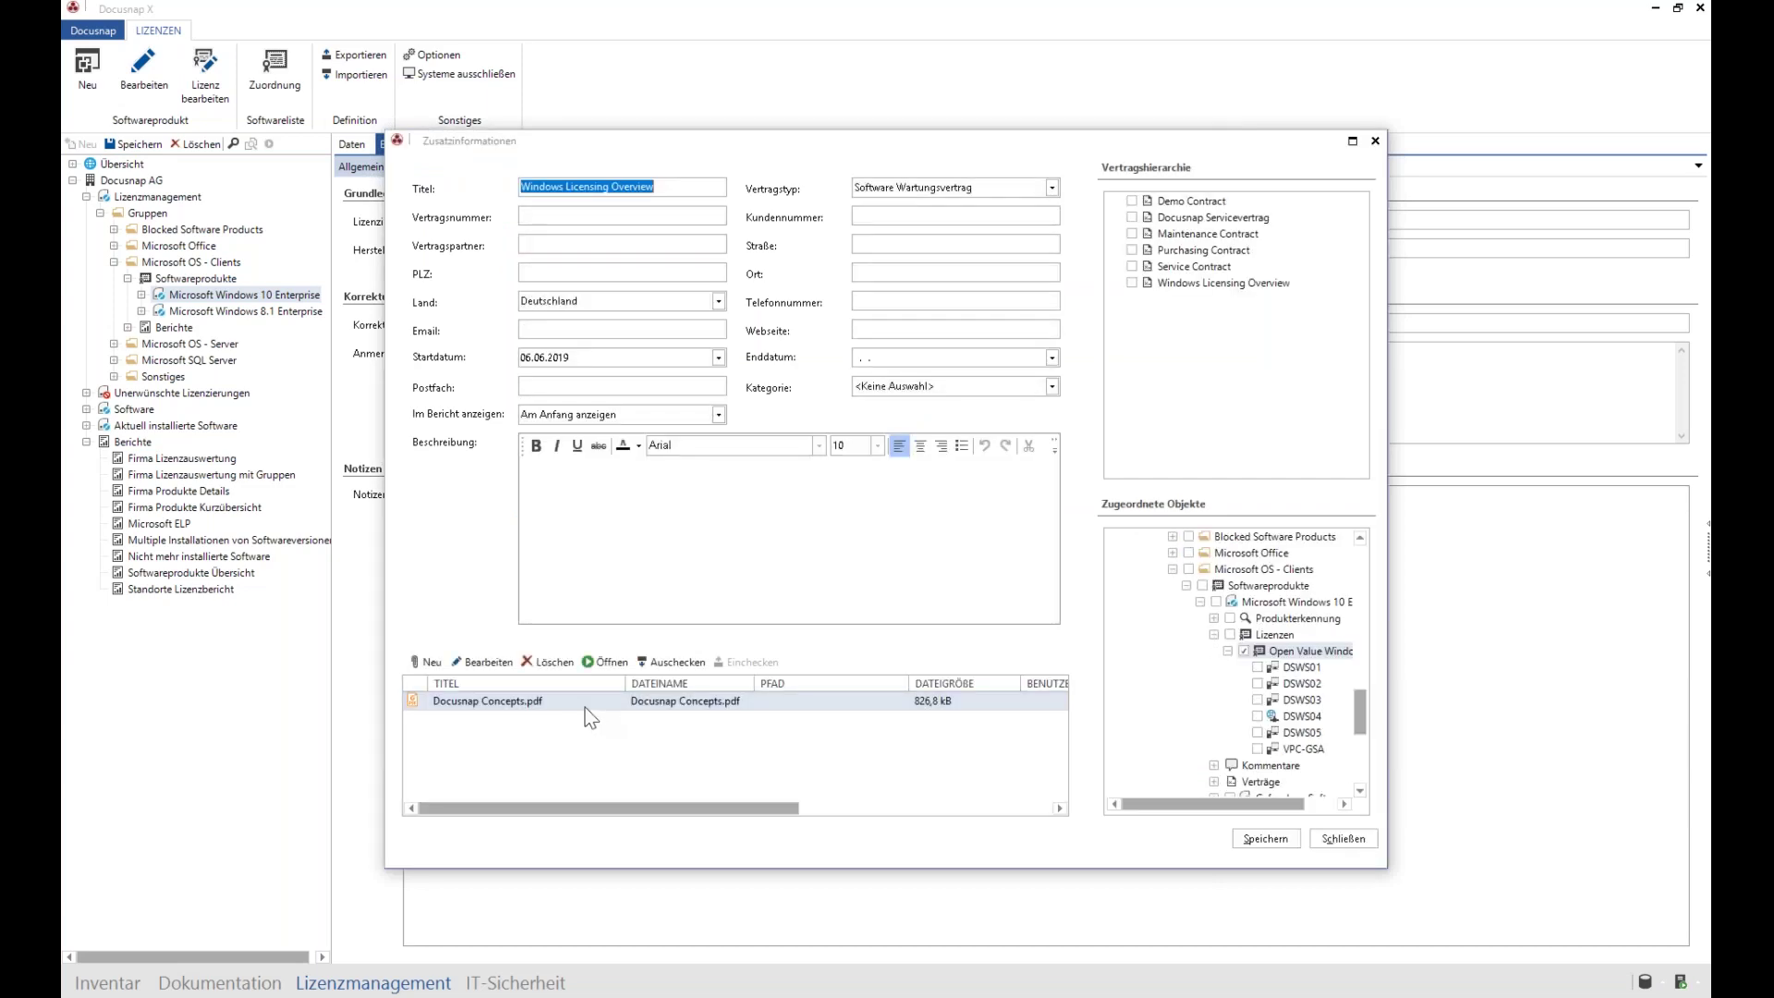
click(559, 702)
click(665, 661)
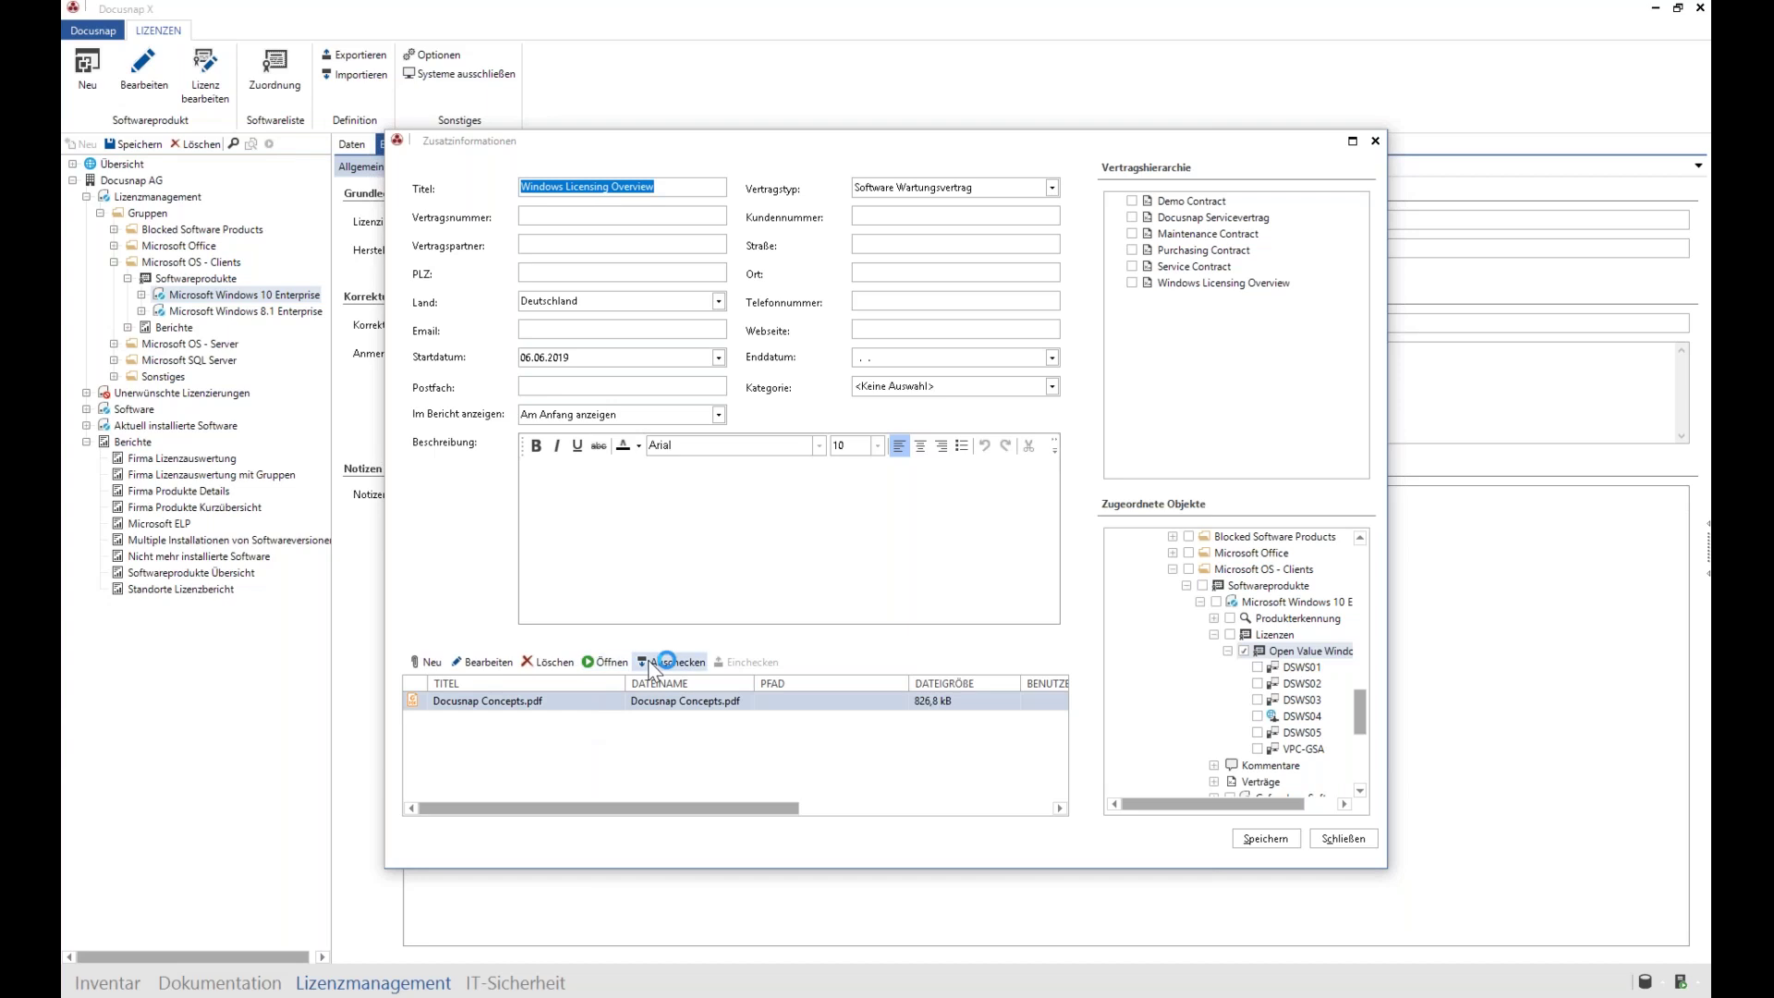
click(495, 662)
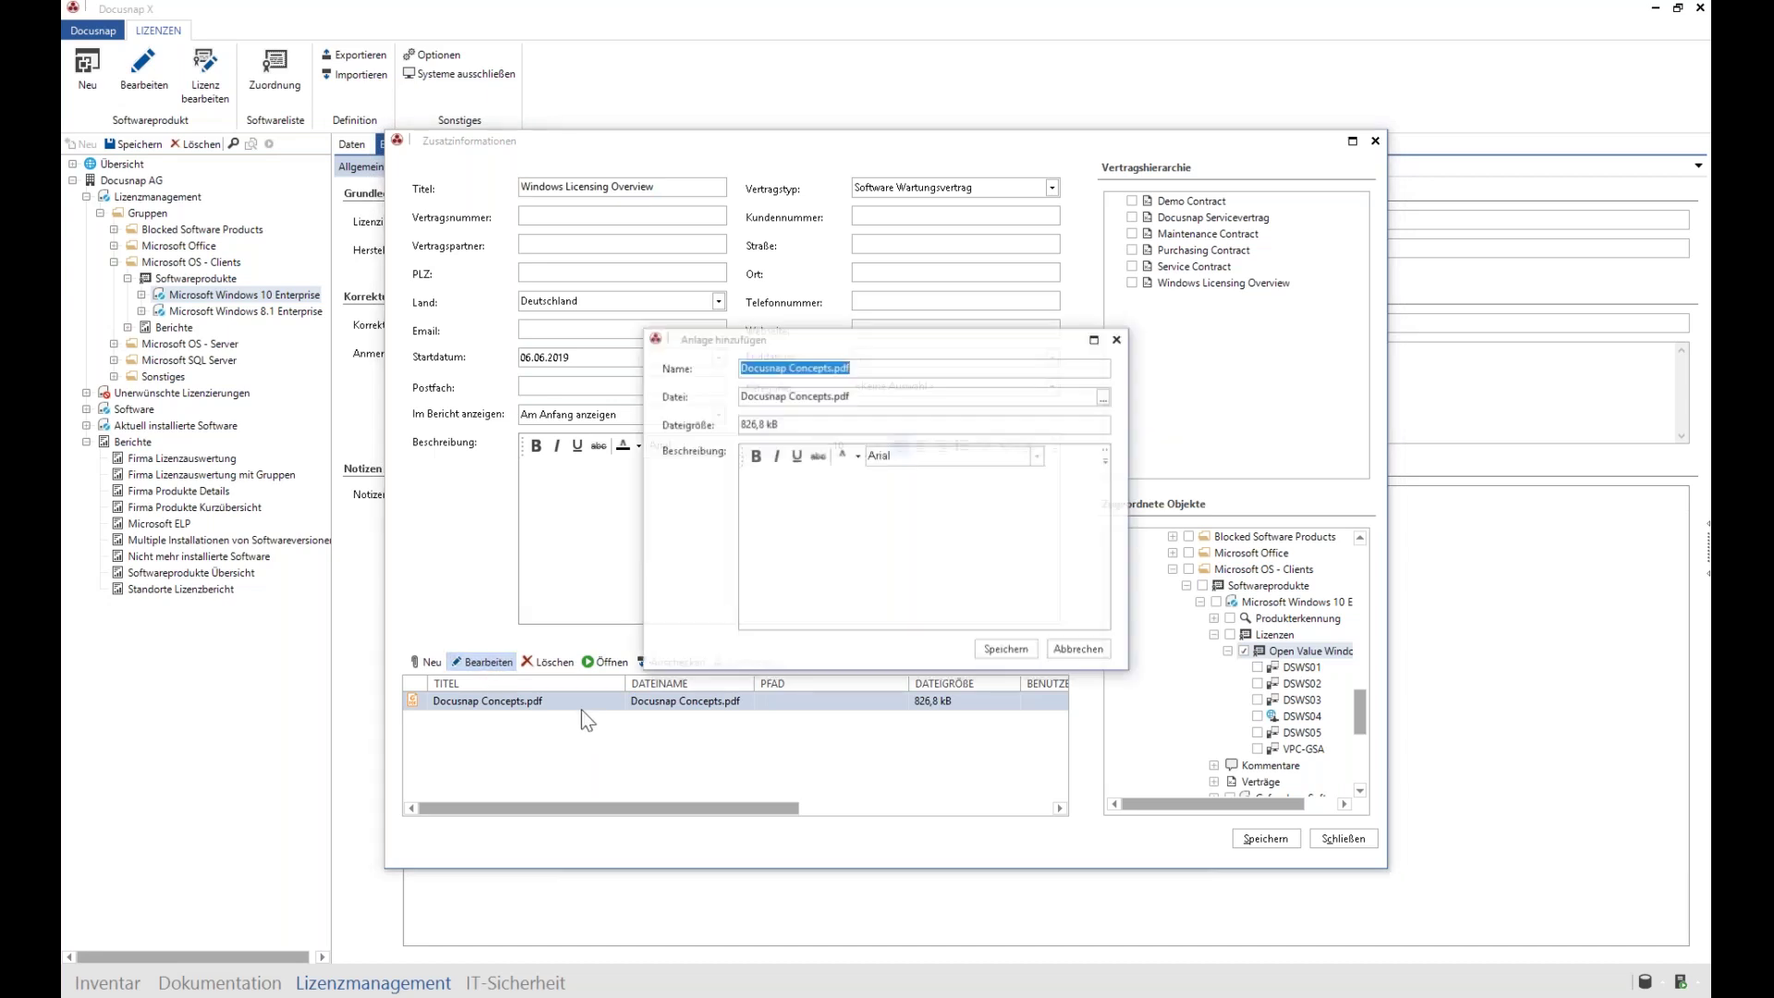
click(1076, 650)
Step: Attach Windows10-QOS.pdf to the Windows Licensing Overview contract and save the attachment
click(423, 662)
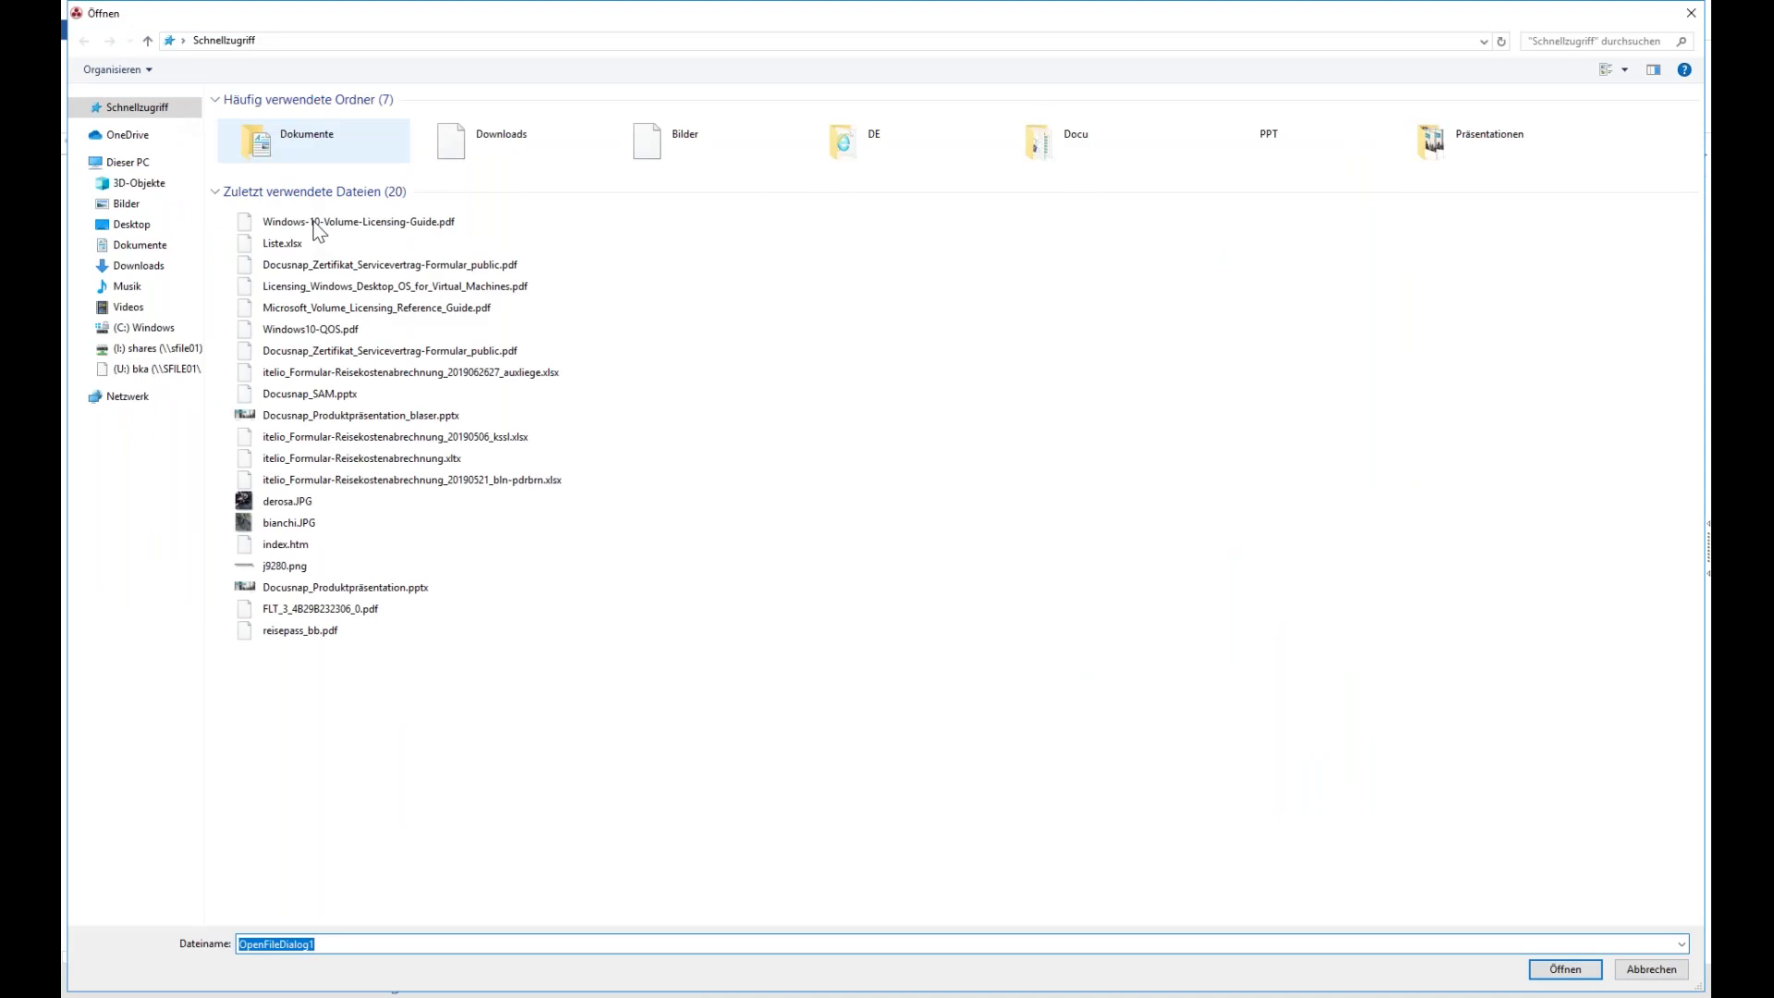
click(428, 310)
click(342, 330)
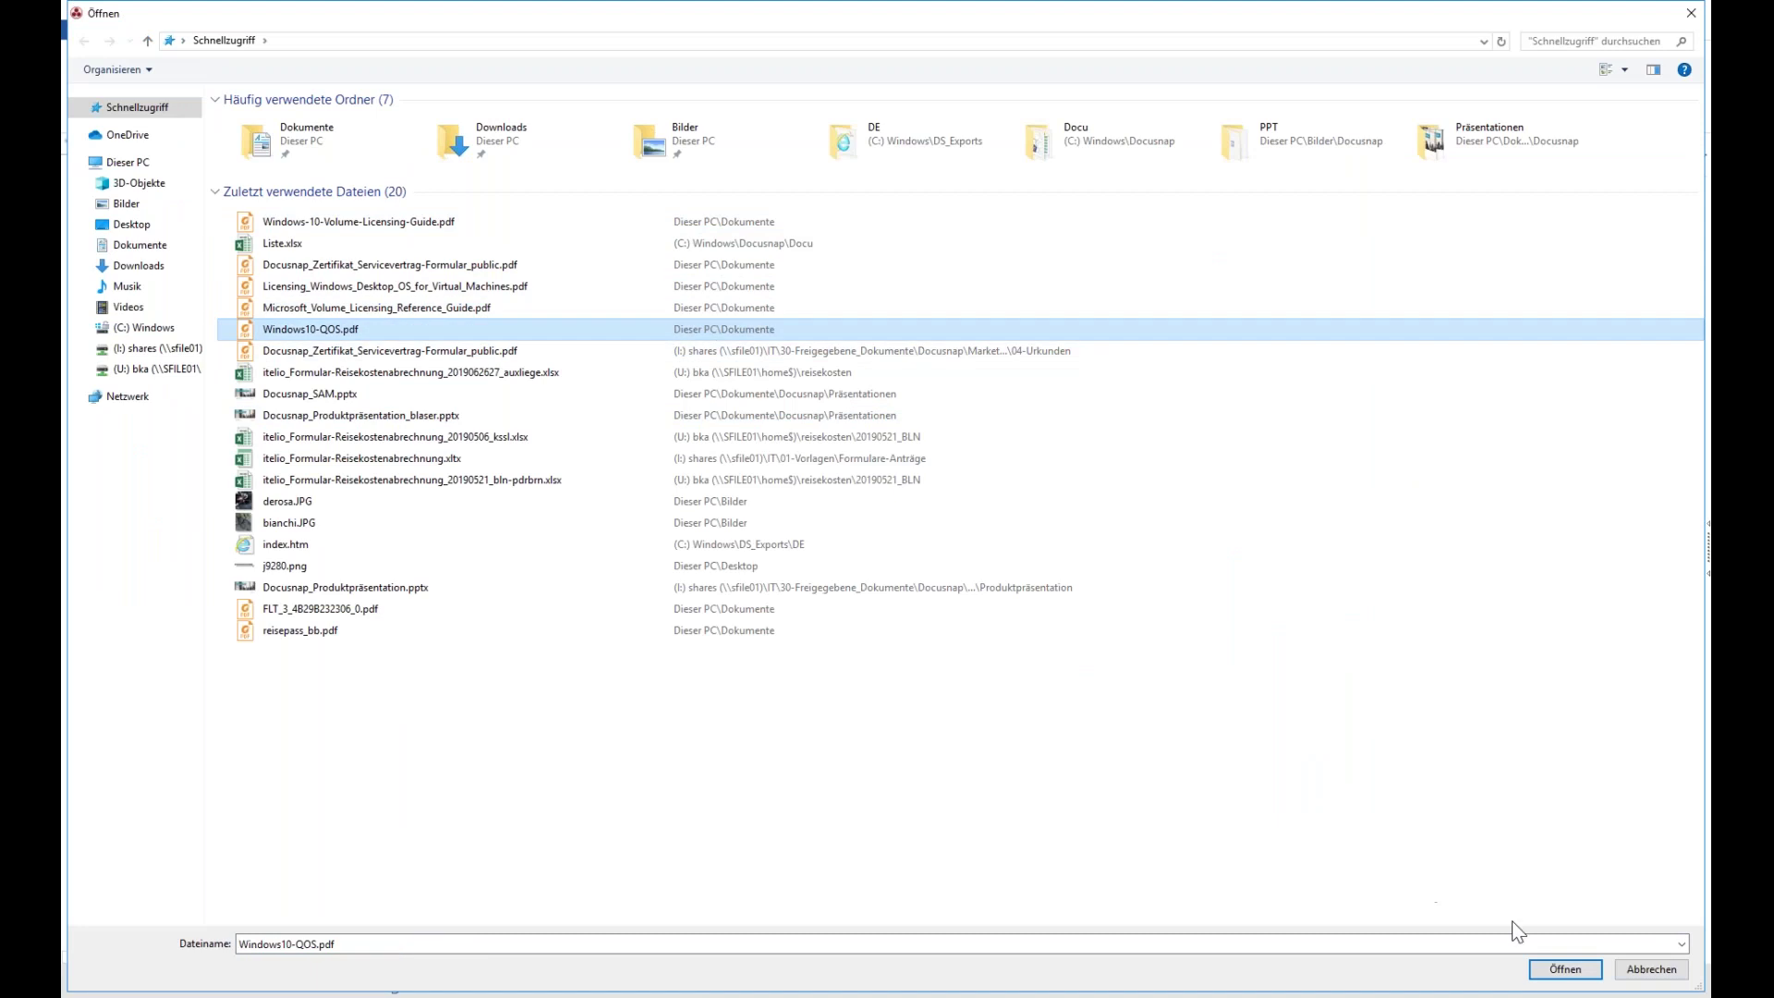
click(1587, 970)
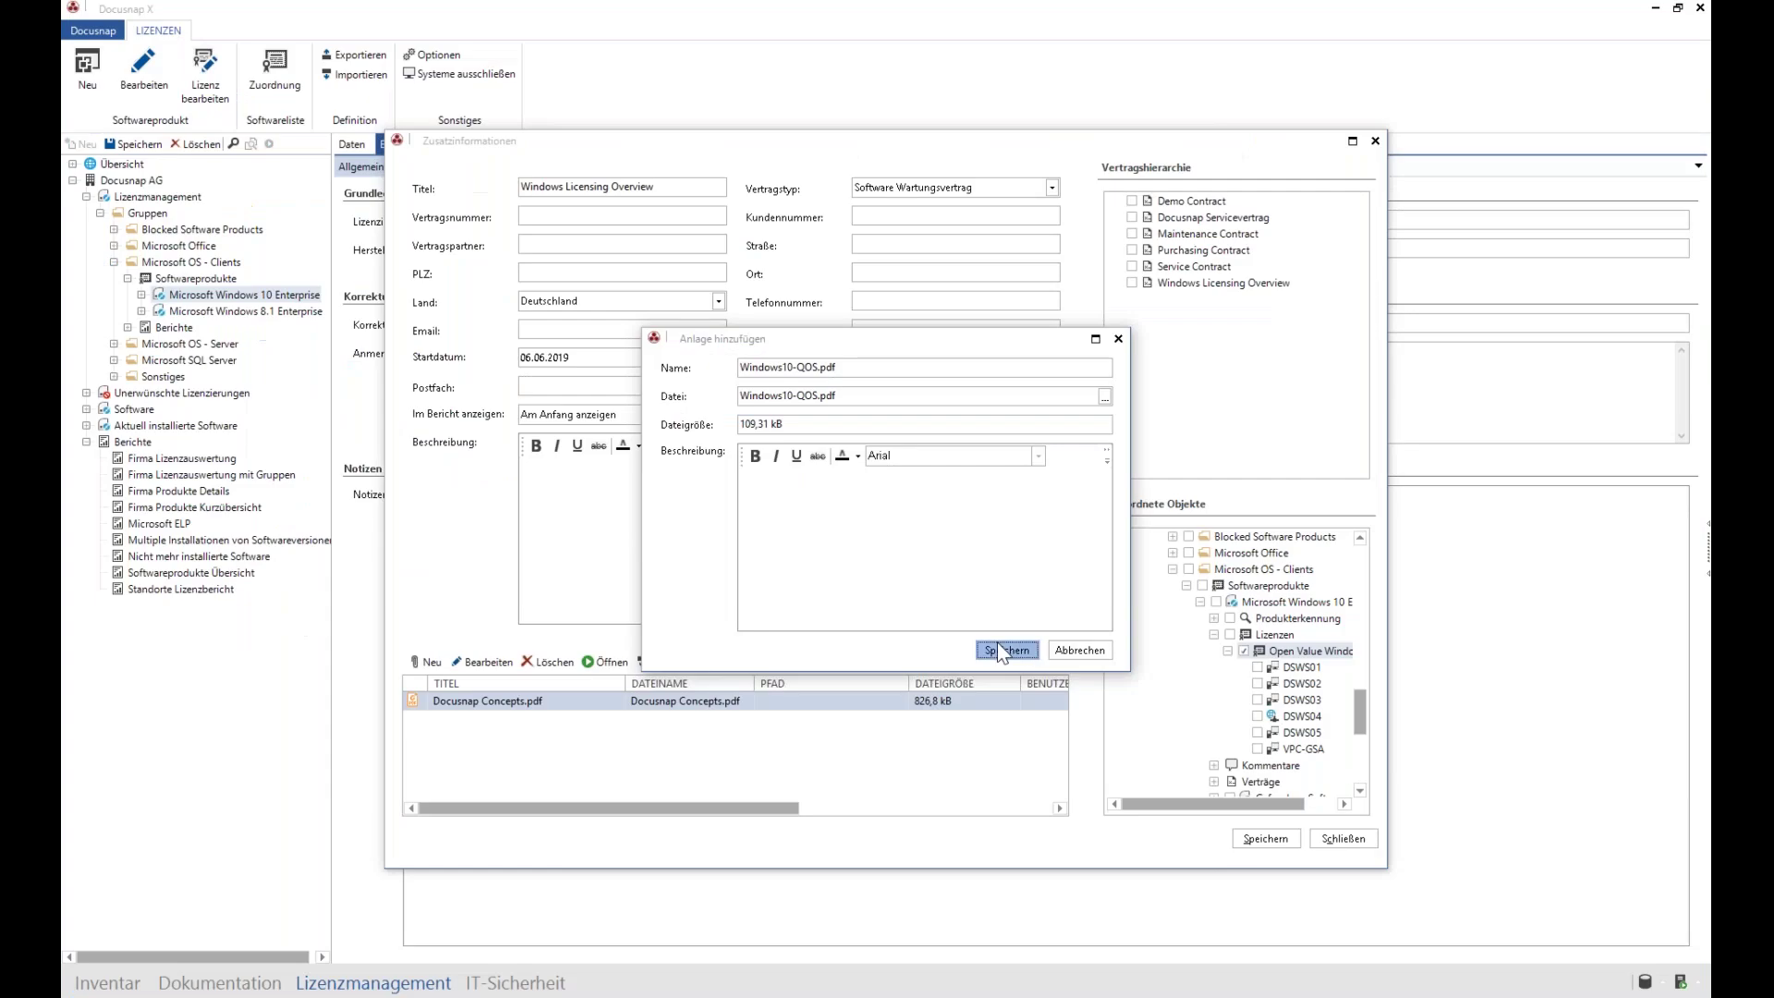
click(996, 642)
Step: View the attached Windows10-QOS.pdf in Foxit Reader, return to Docusnap and close the contract and the licence wizard
click(756, 706)
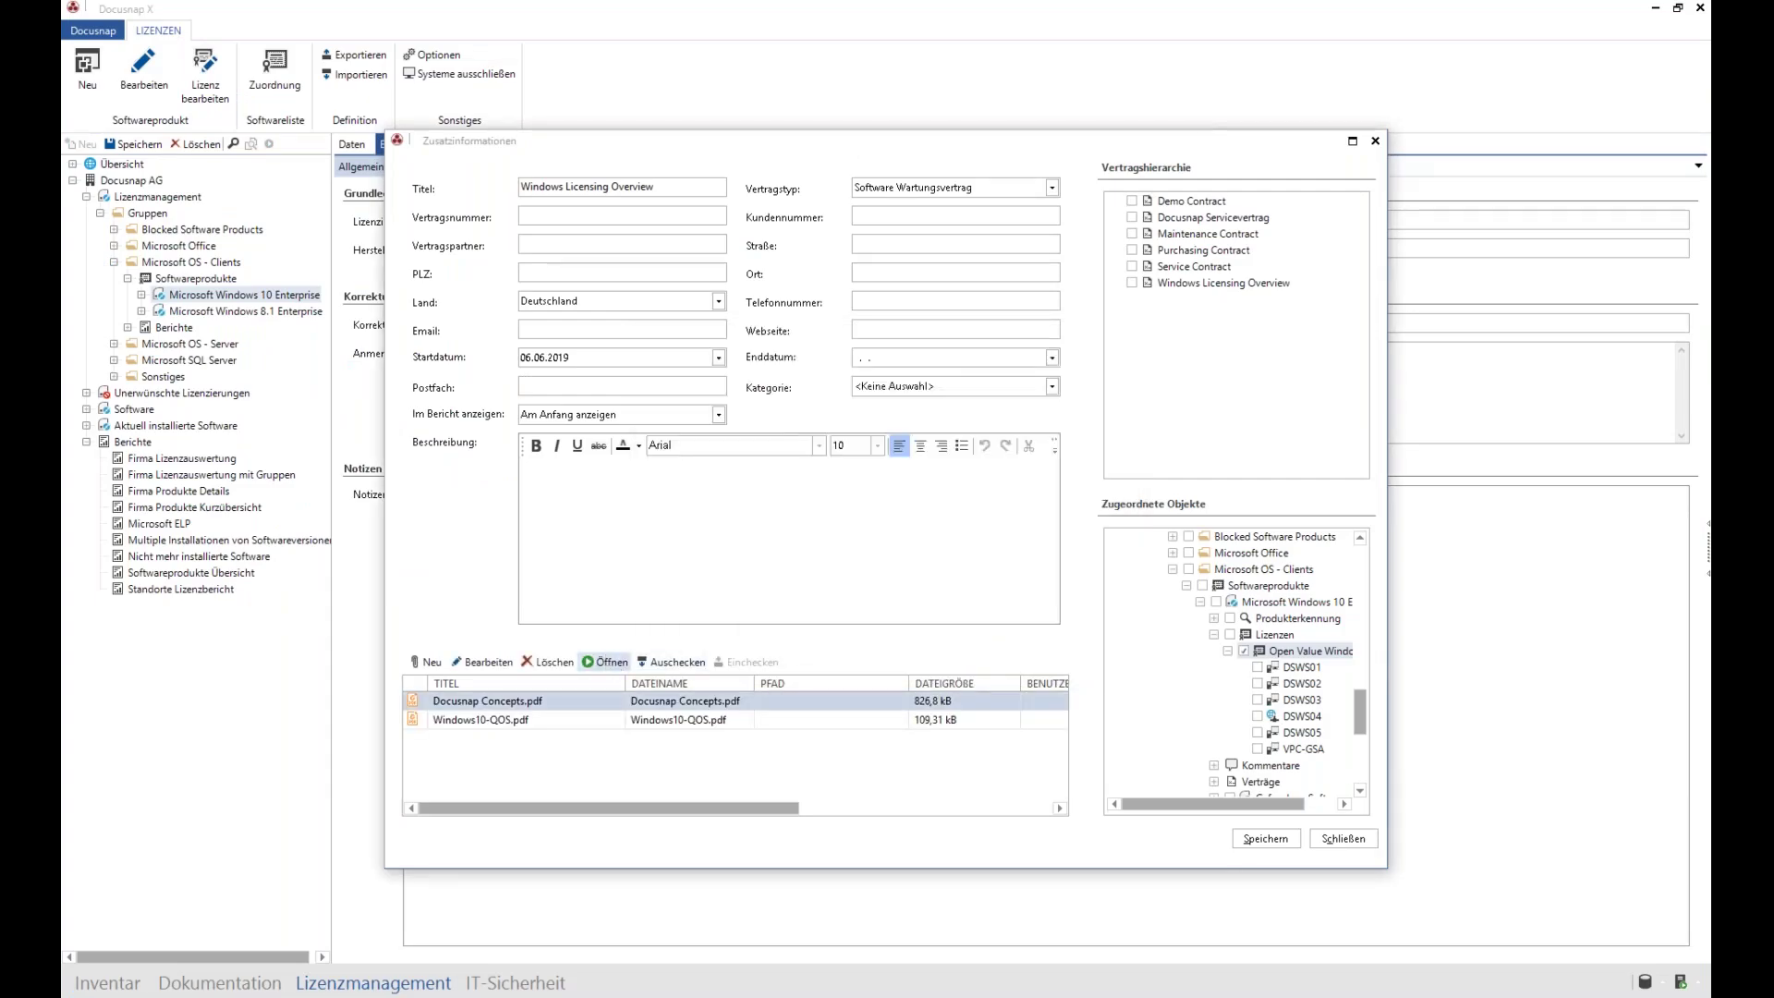
click(574, 720)
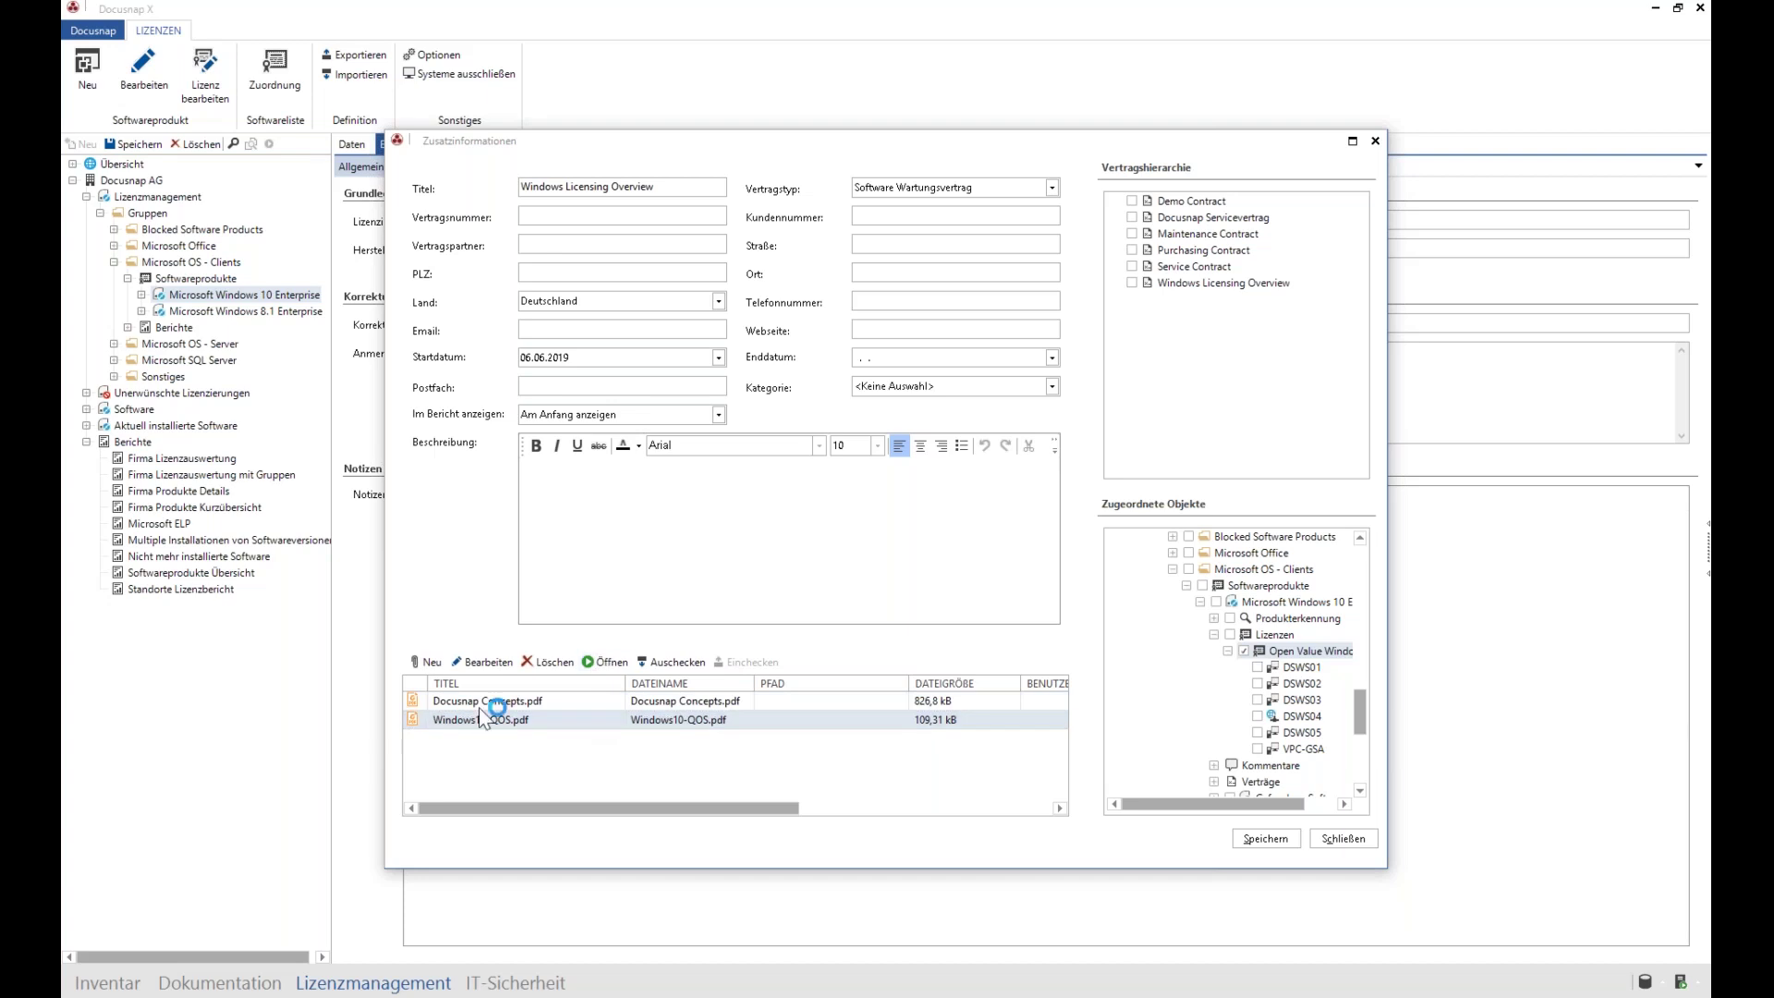
click(1293, 845)
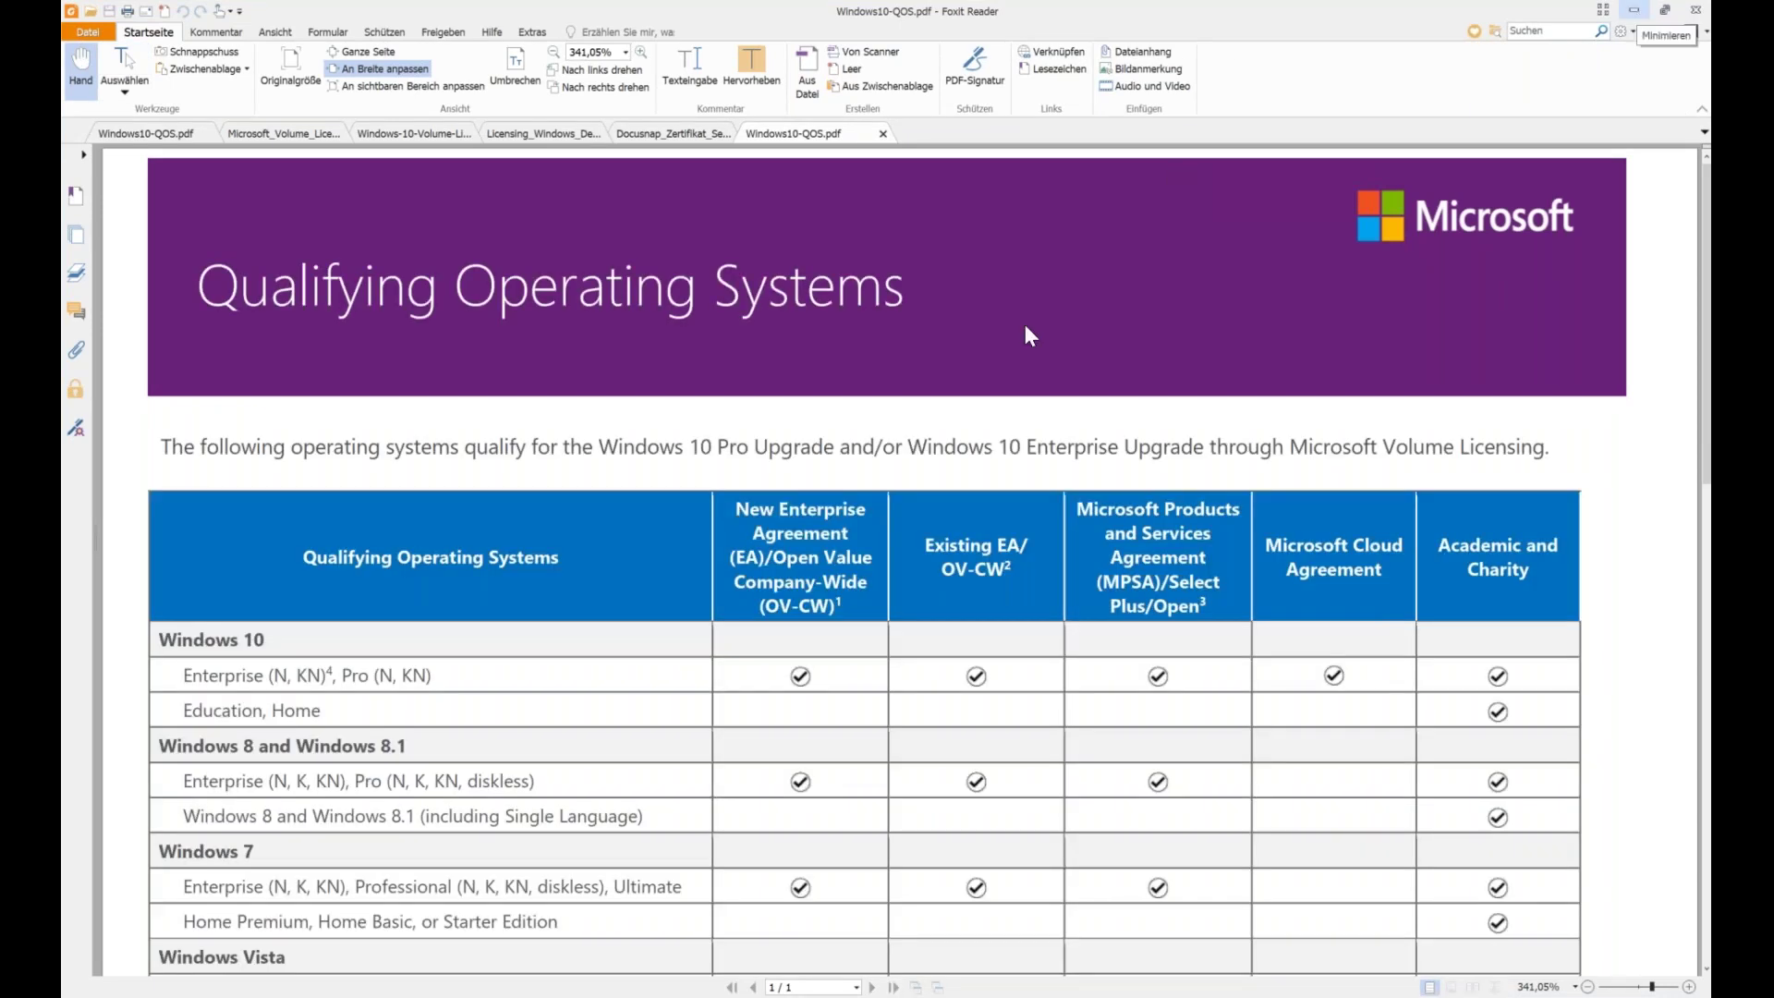
key(alt+Tab)
click(1343, 839)
click(1221, 759)
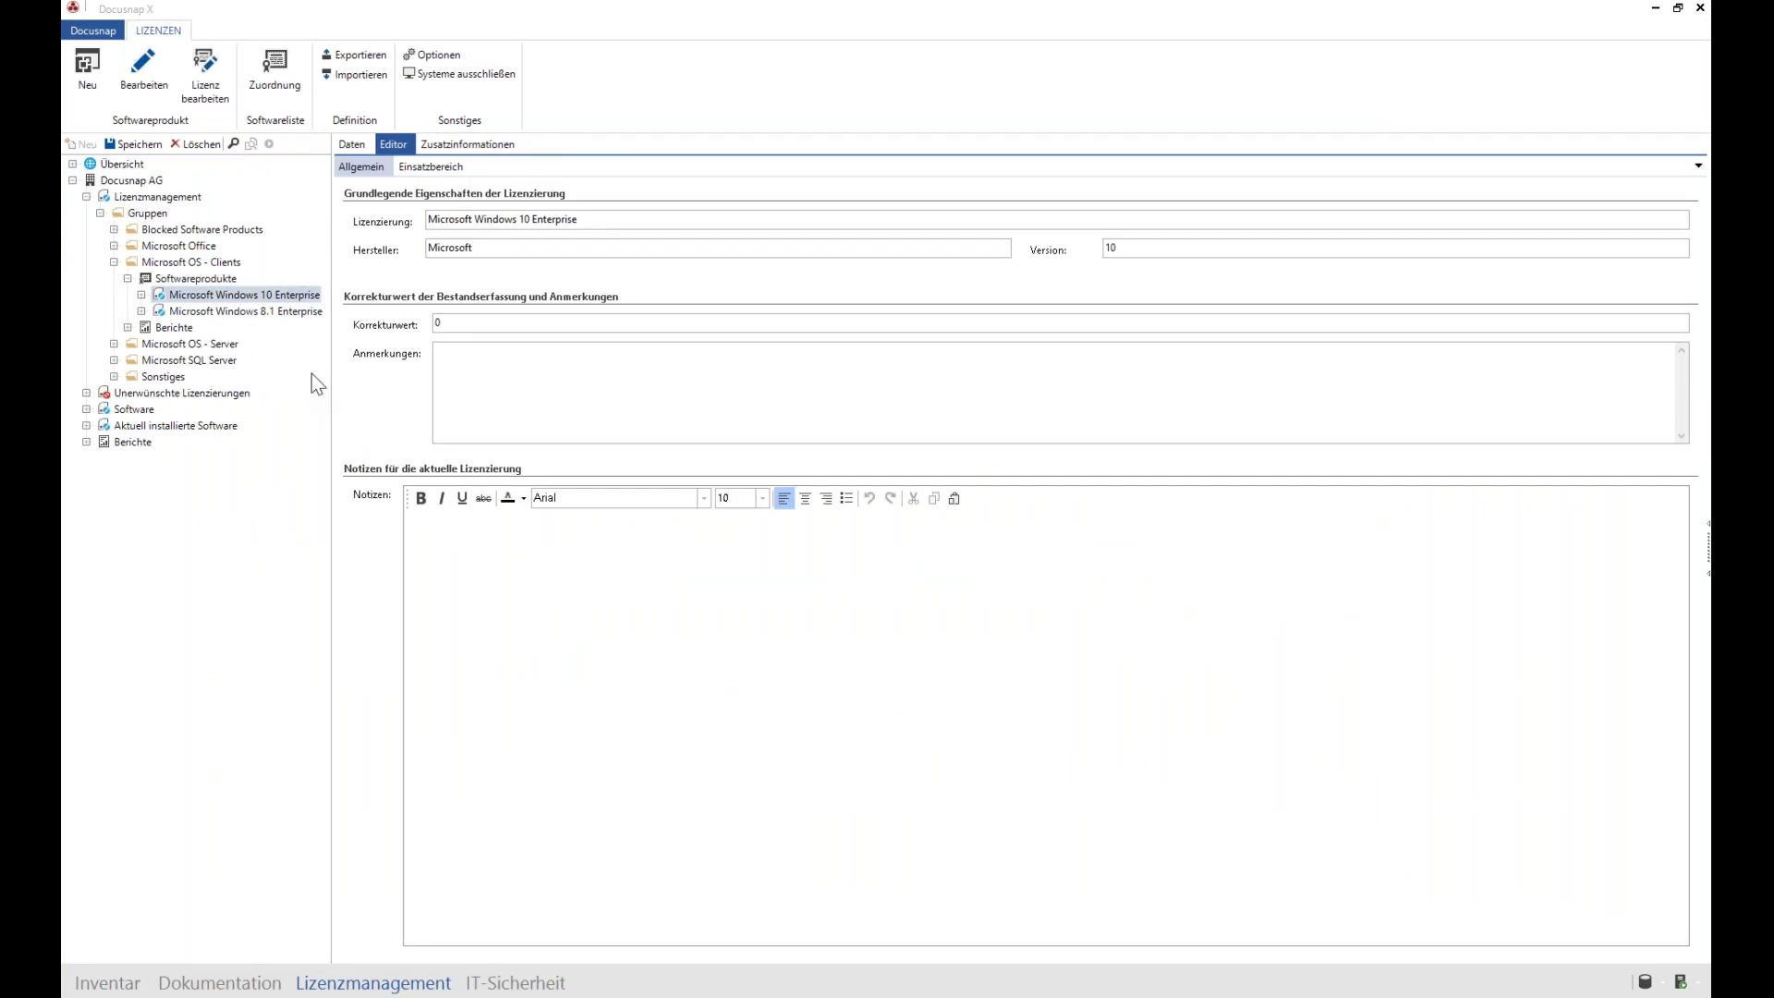
Step: Open the software assignment list and select the Microsoft Windows 10 Enterprise entries 10.0.14393, 10.0.16299 and 10.0.17134
click(138, 74)
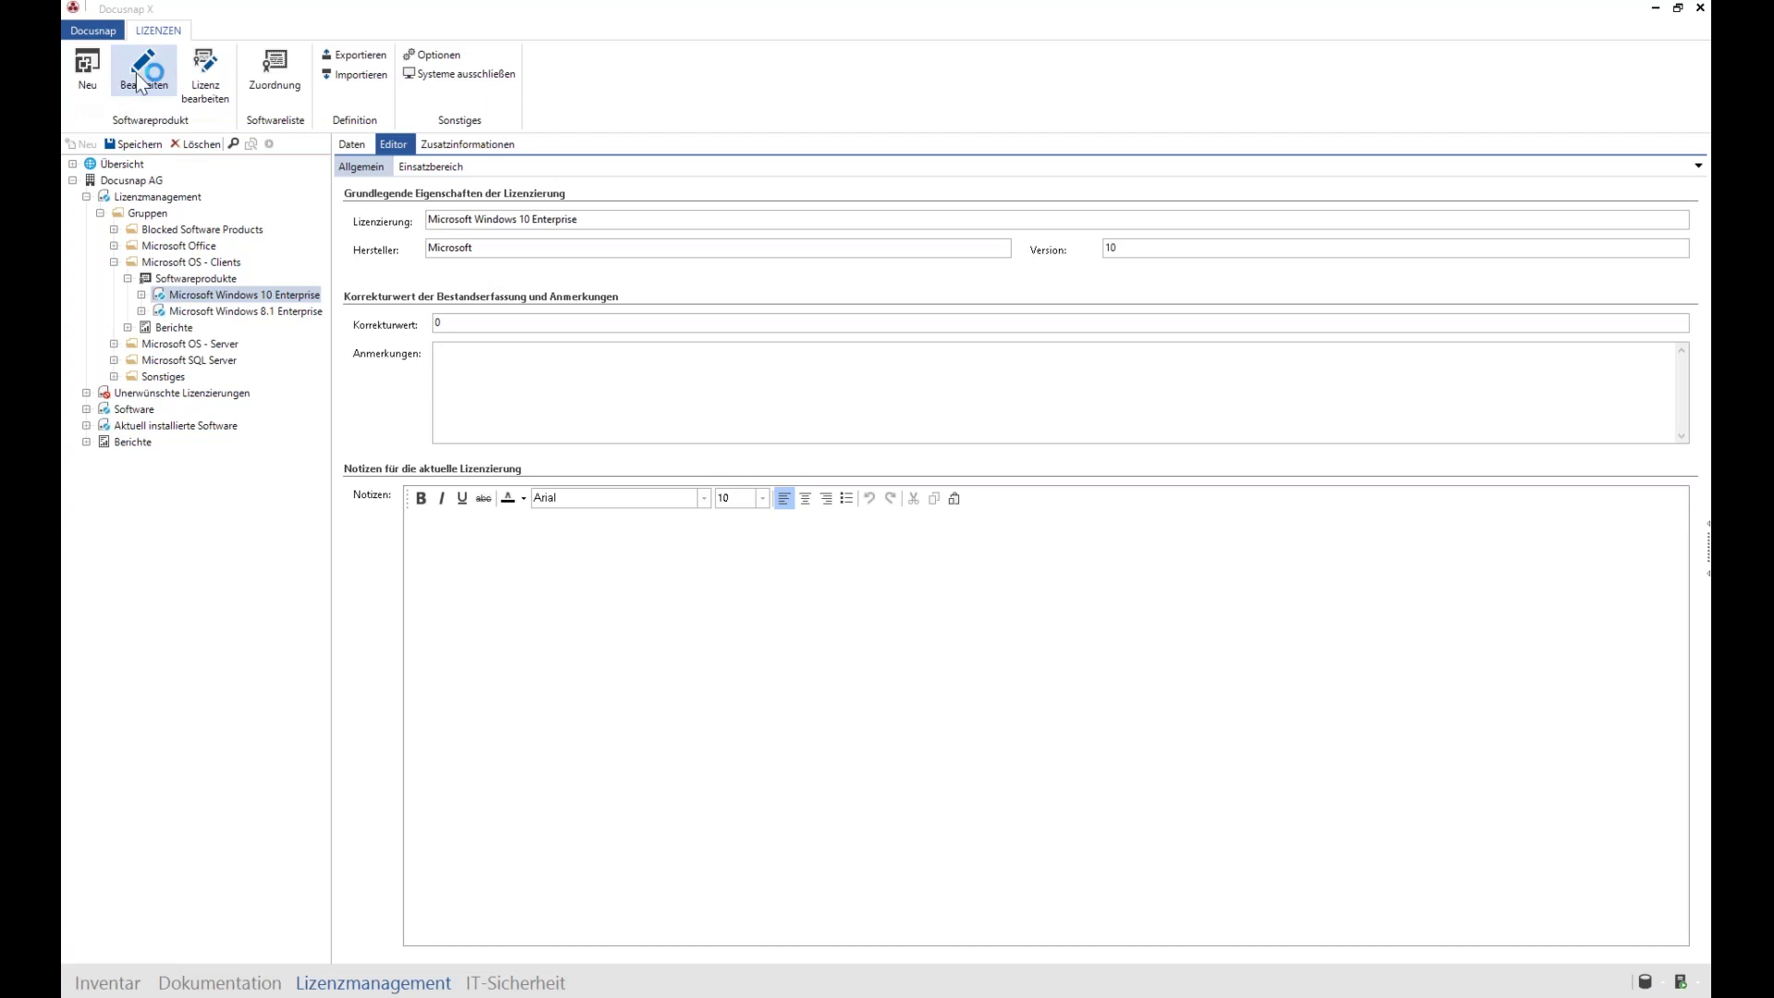
click(275, 70)
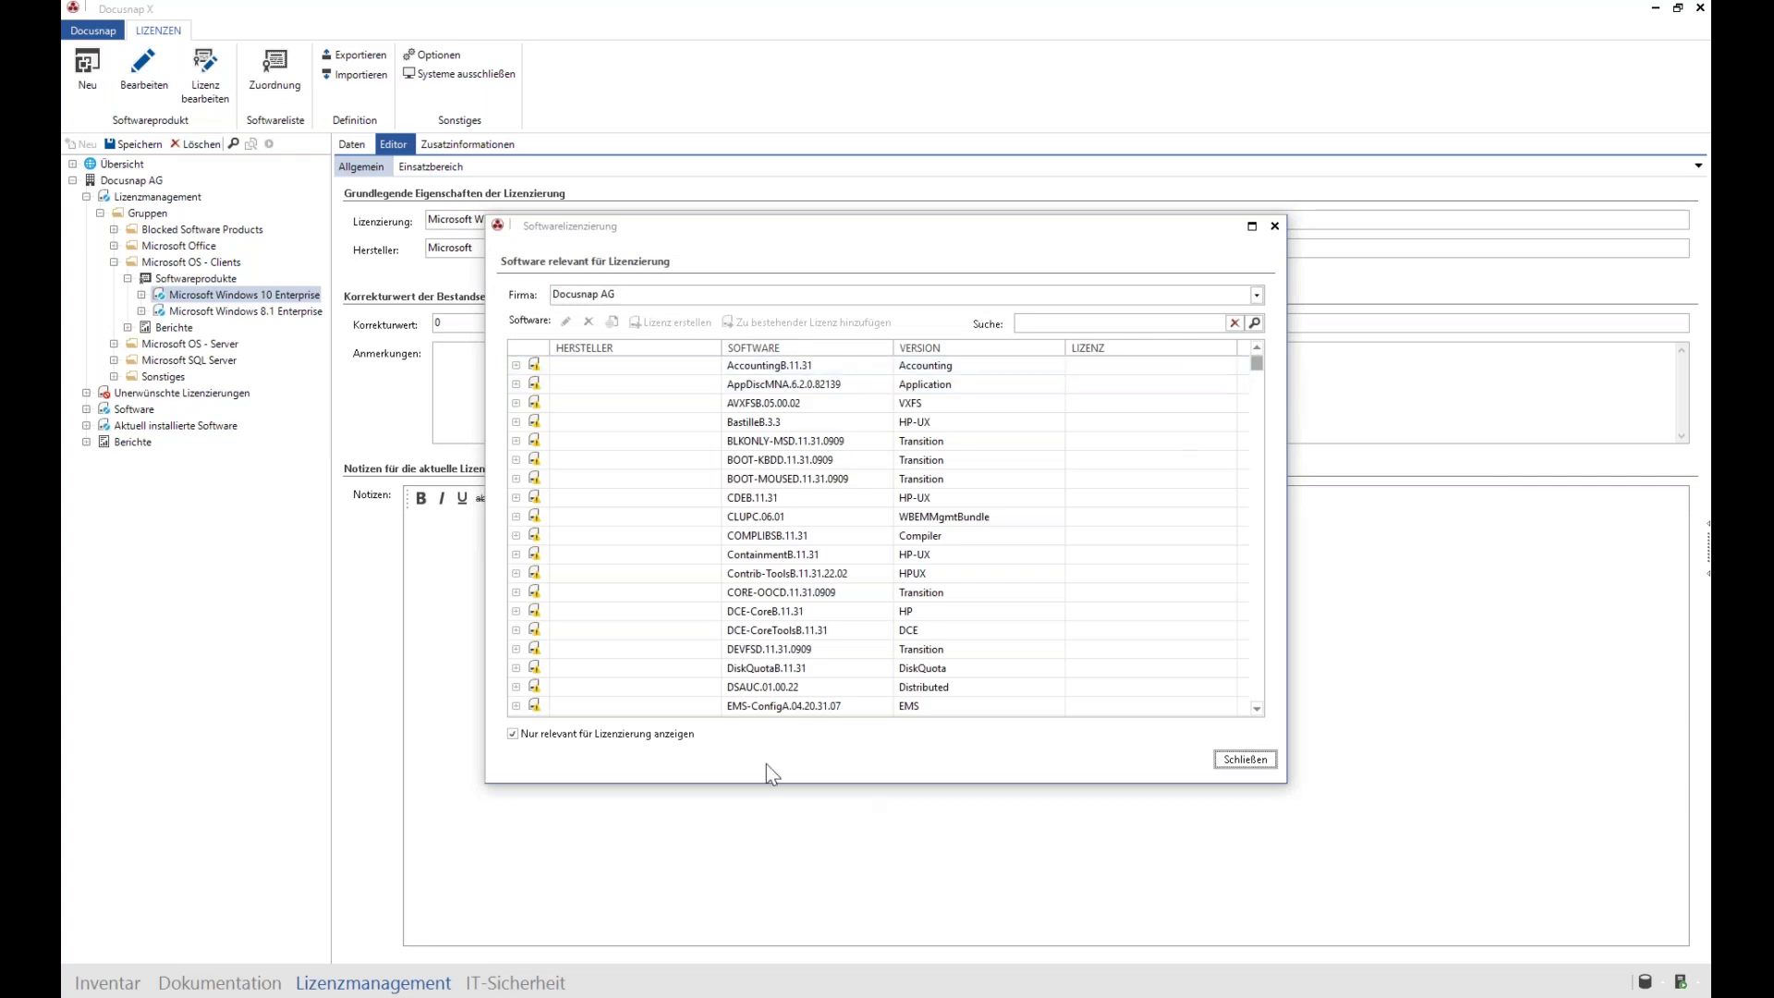
drag(1257, 366, 1259, 669)
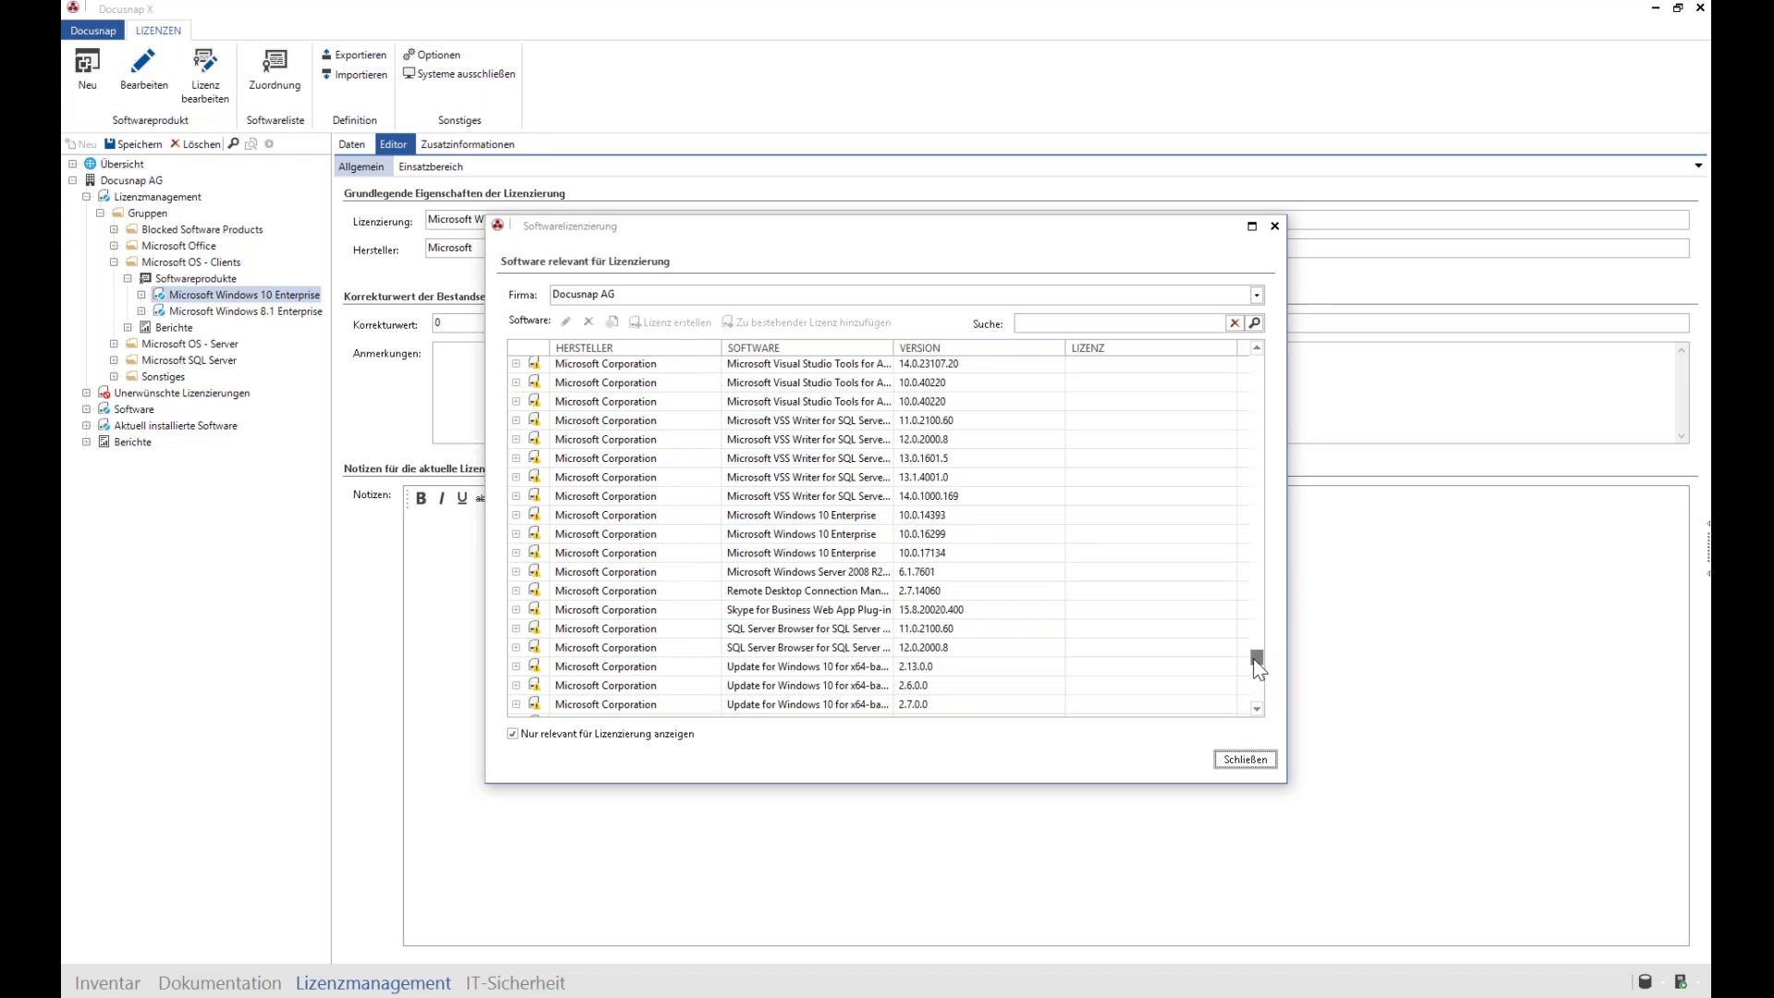
click(827, 514)
shift+click(832, 534)
shift+click(833, 555)
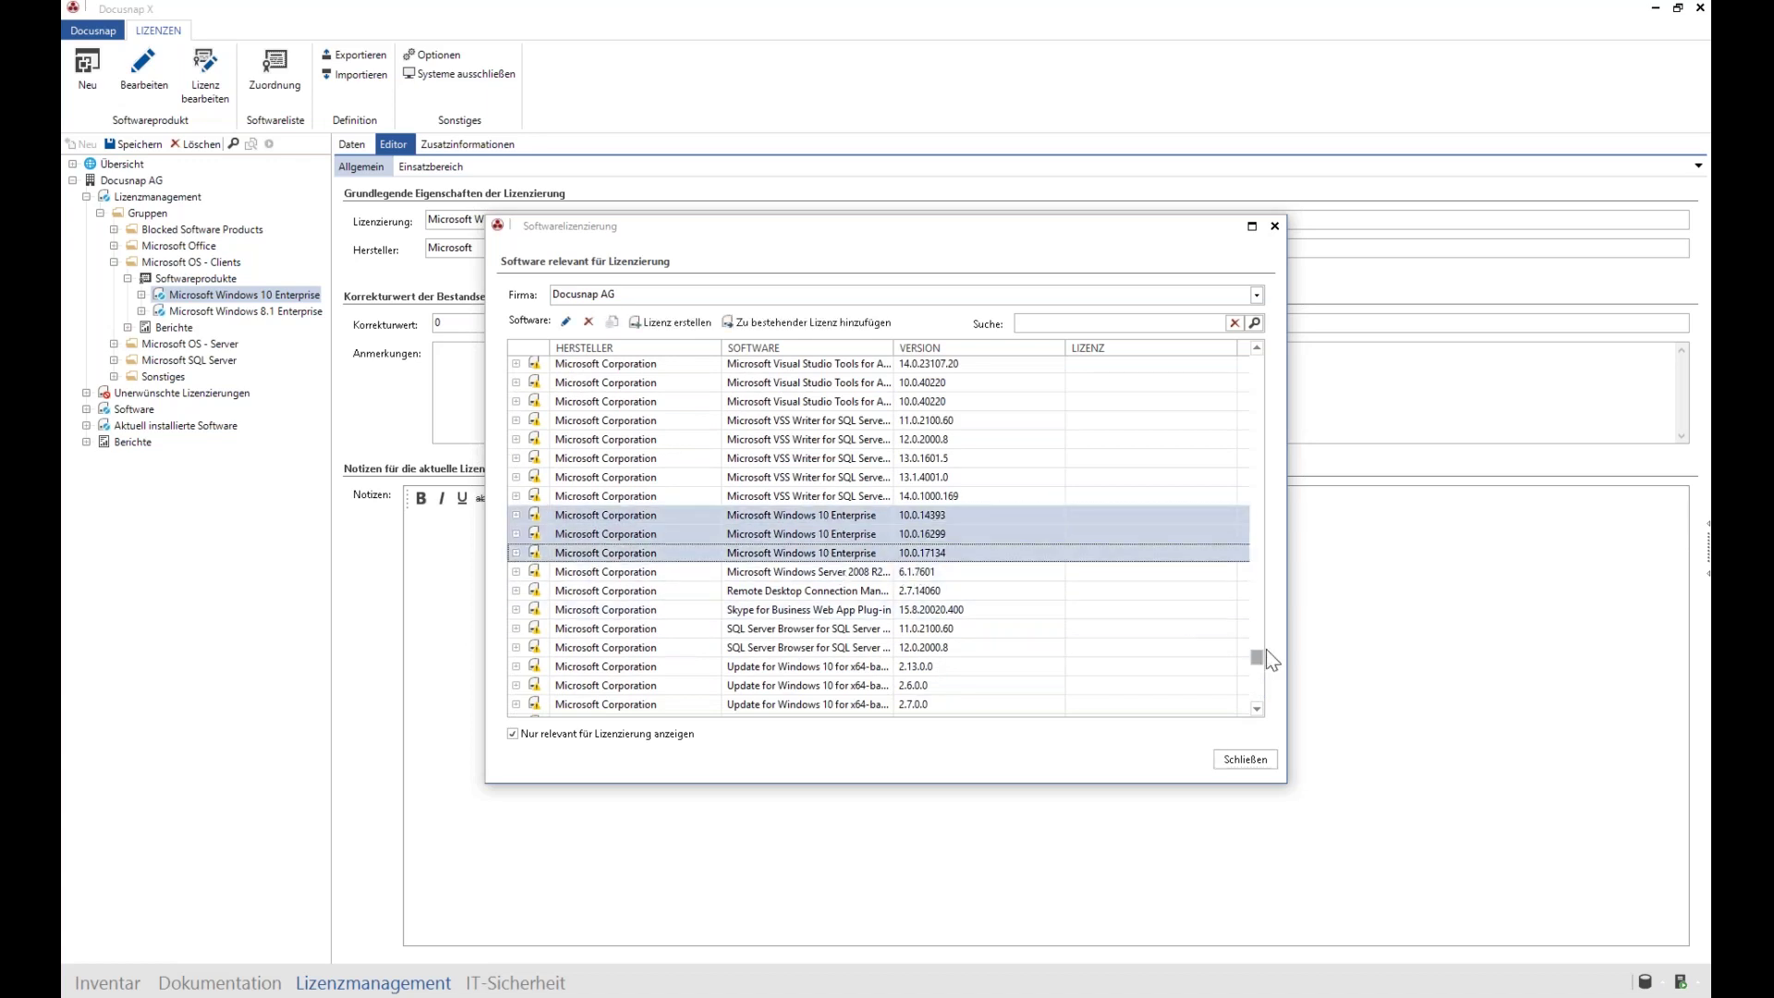
Step: Examine the Docusnap X and Microsoft Windows 10 Enterprise entries in the licensing-relevant software list, and close the list
drag(1258, 652, 1271, 556)
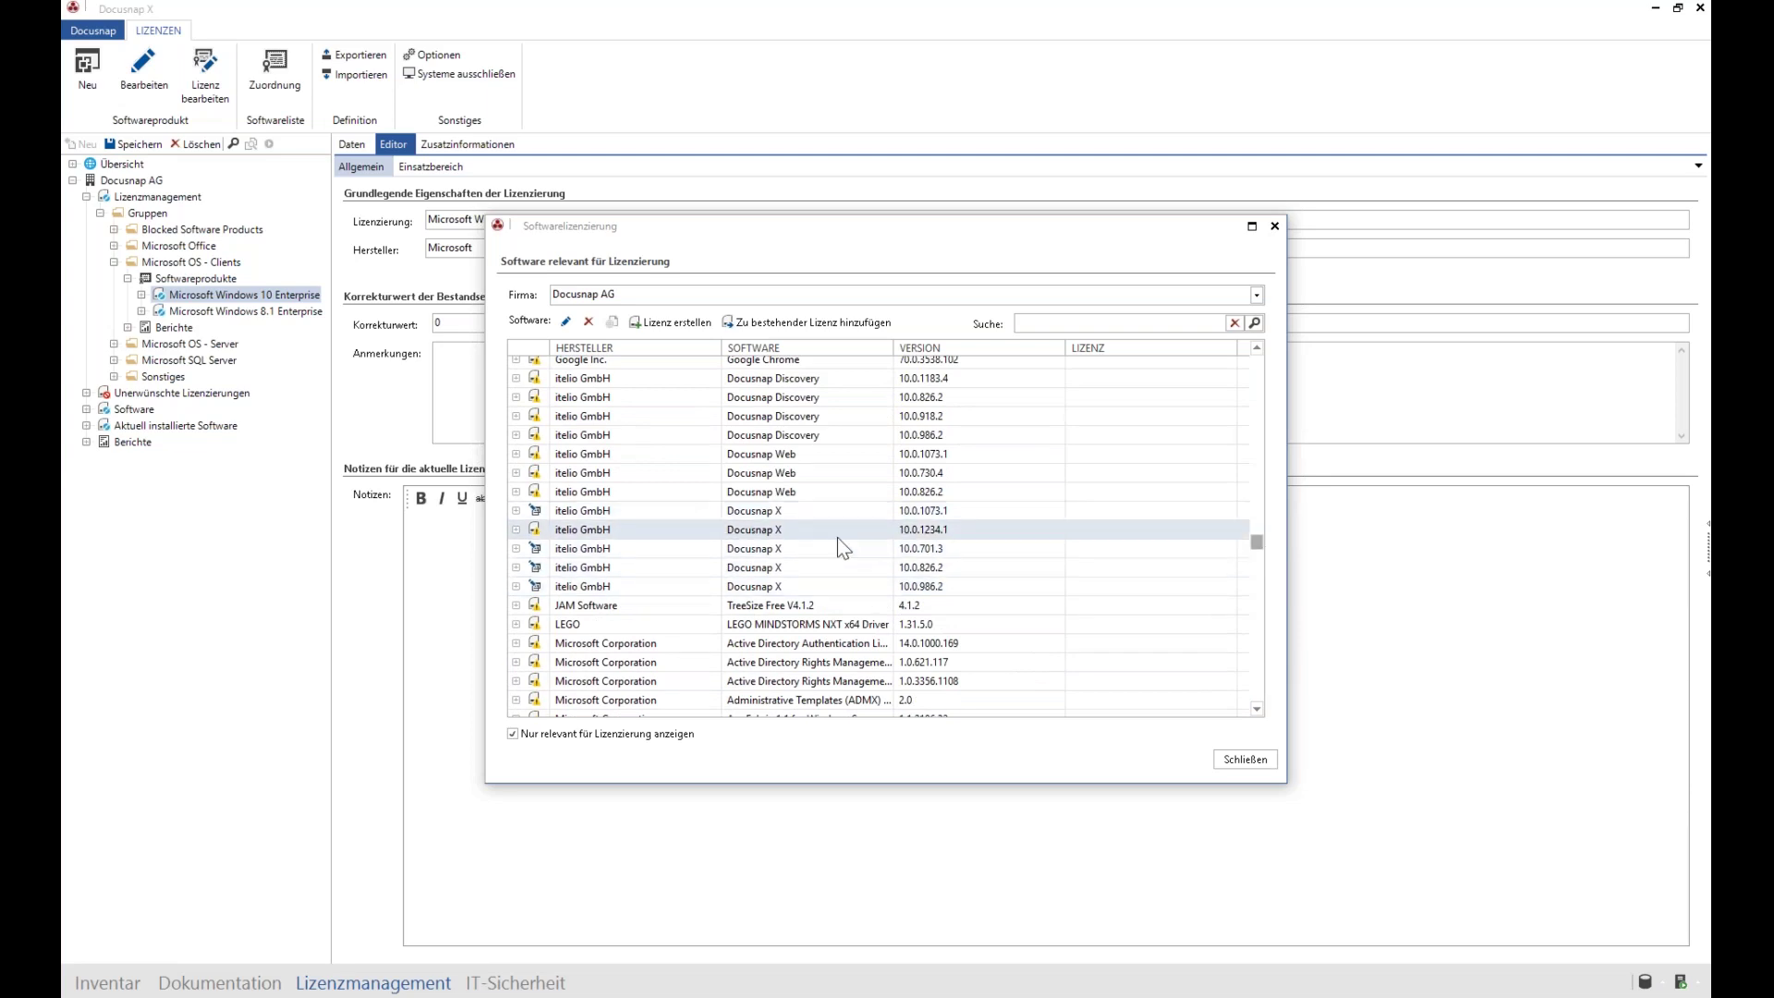
drag(1256, 541, 1266, 652)
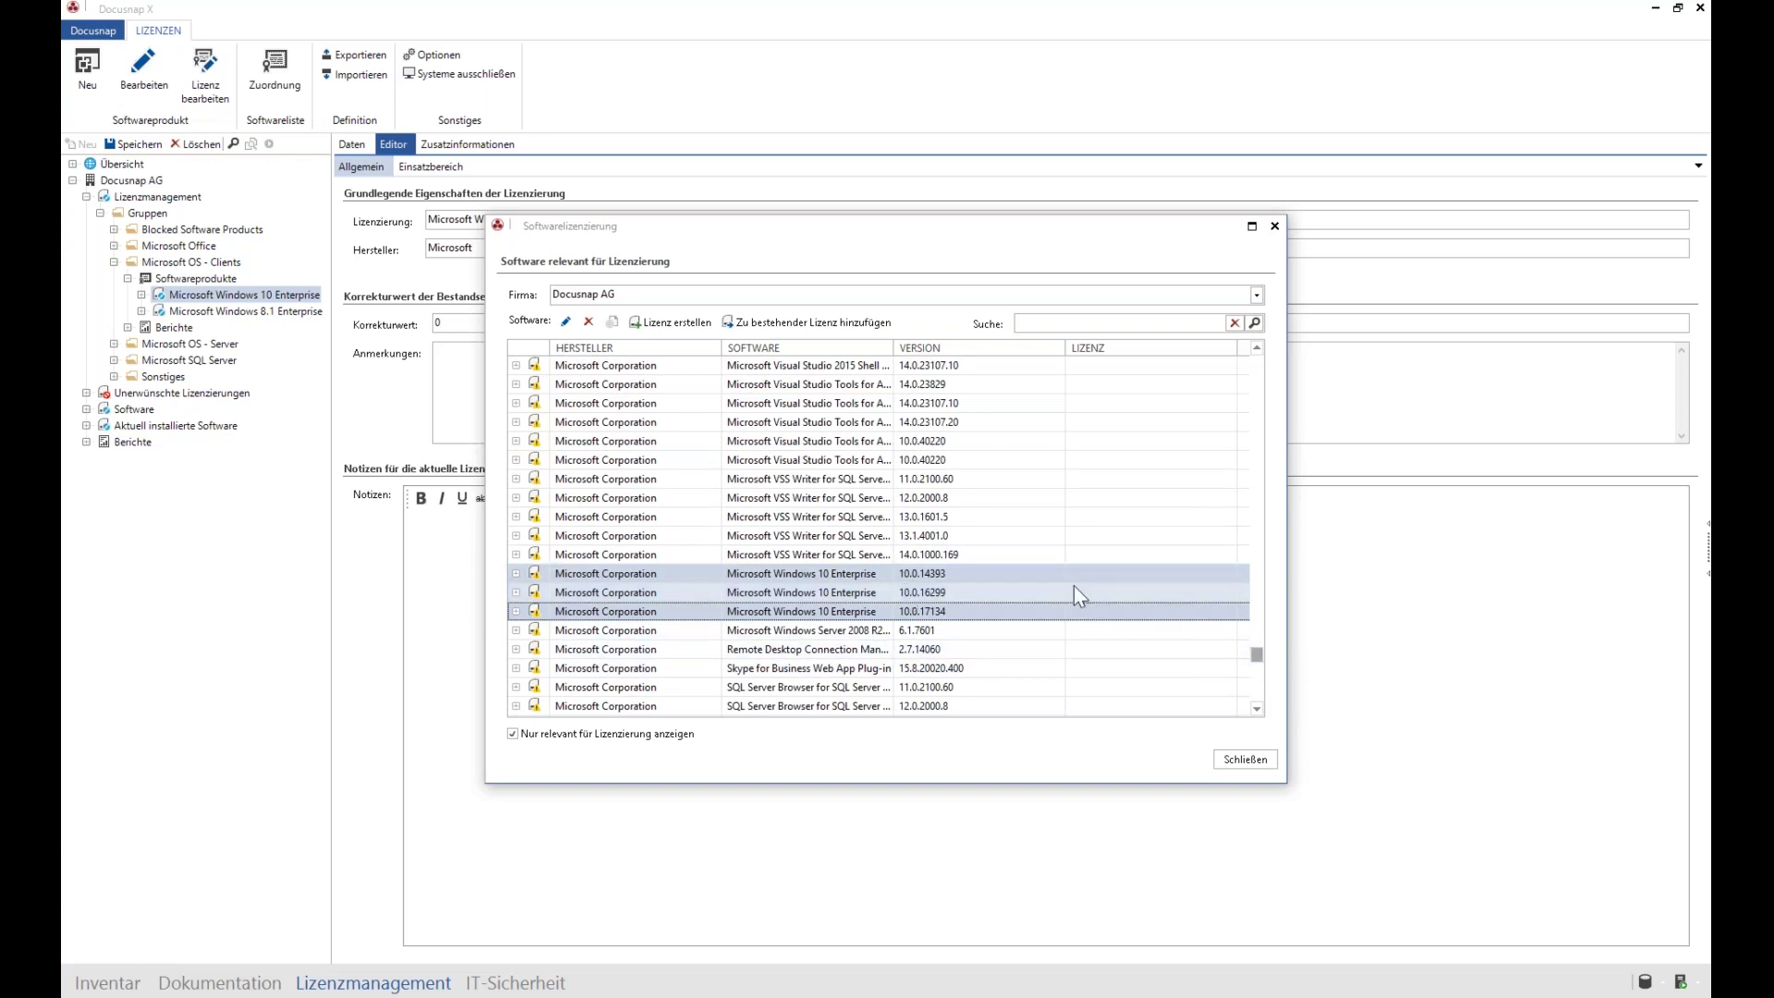
click(1262, 769)
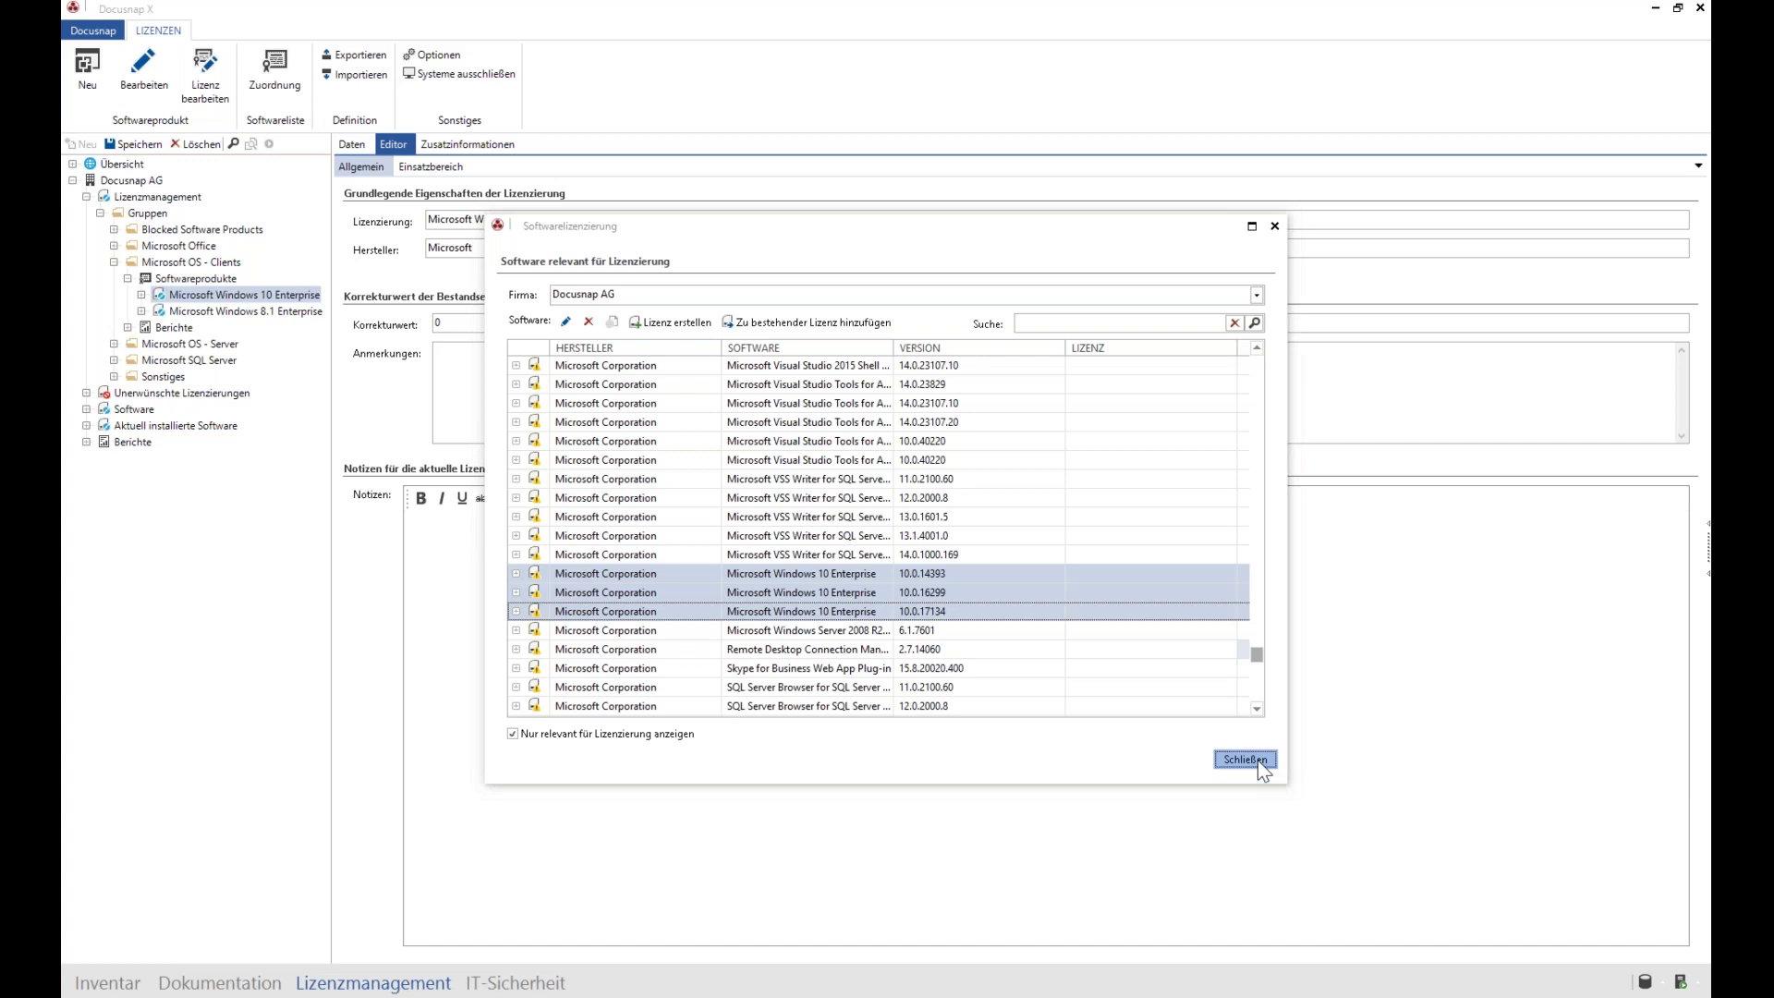